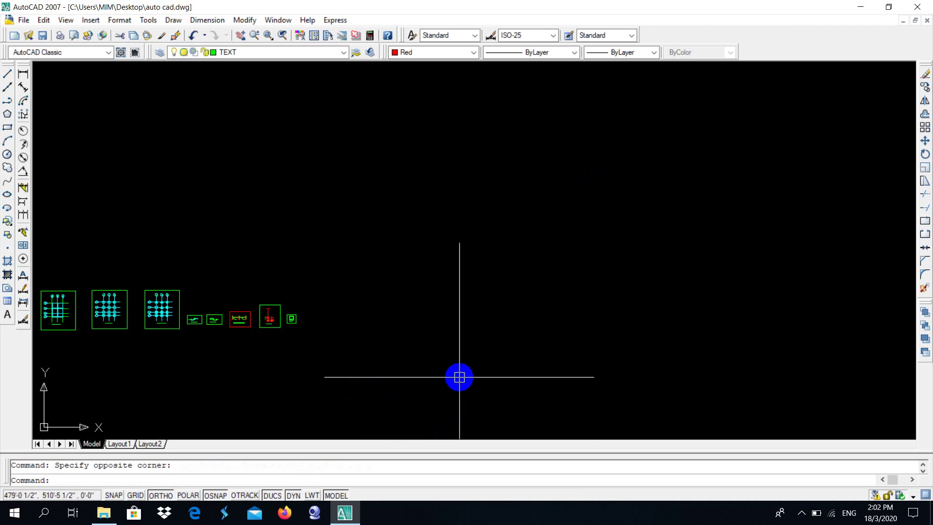
# Change the current drawing colour from Red to ByLayer on the Properties toolbar
pyautogui.scroll(5, 287, 340)
pyautogui.scroll(-2, 272, 342)
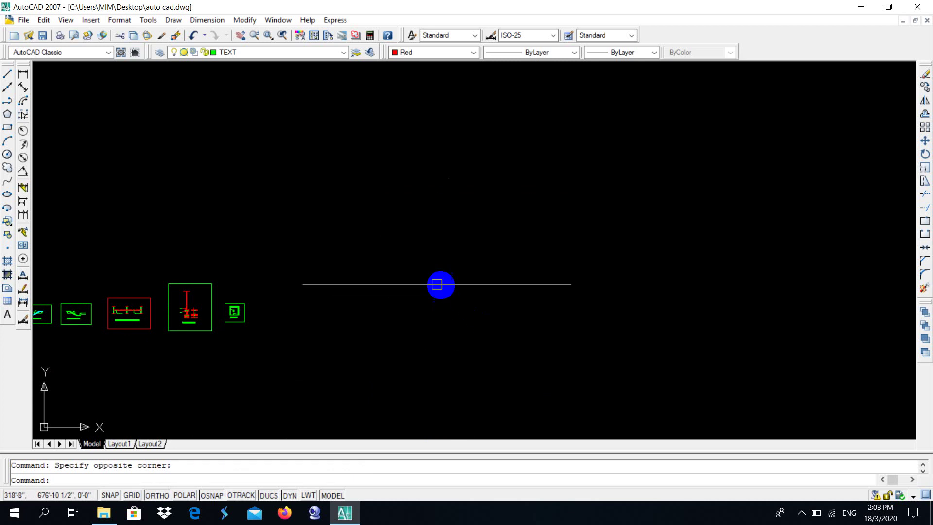
pyautogui.click(420, 54)
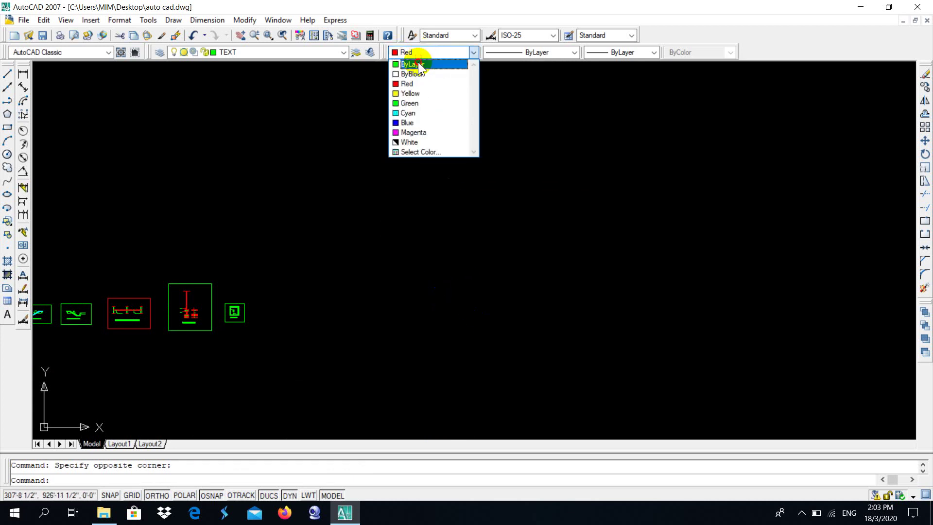
pyautogui.click(418, 64)
pyautogui.scroll(-1, 377, 301)
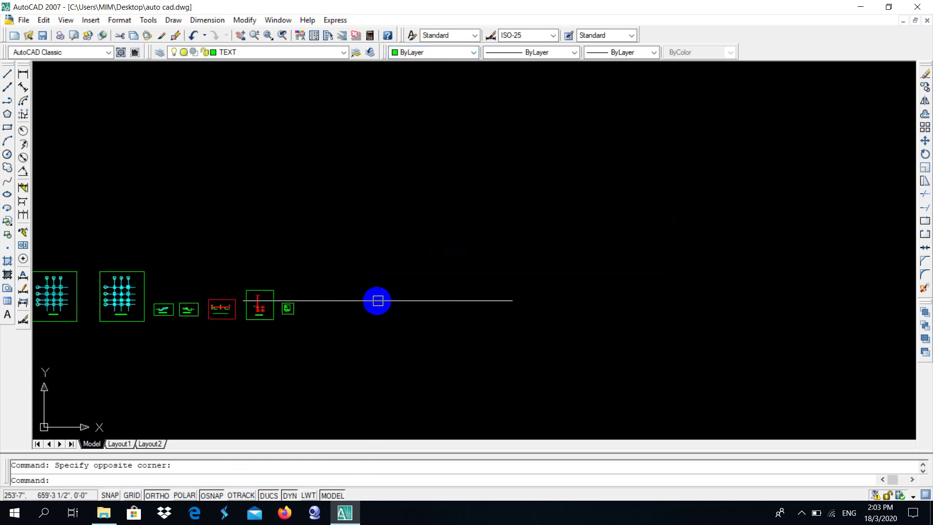
pyautogui.scroll(3, 421, 320)
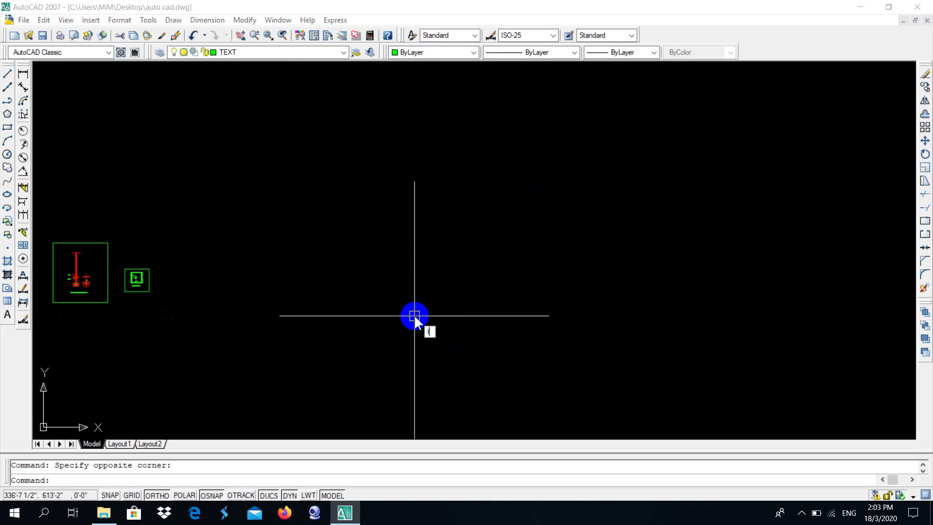
# Draw a trial horizontal line, then undo it
pyautogui.write('l')
pyautogui.press('Return')
pyautogui.click(344, 275)
pyautogui.write('50')
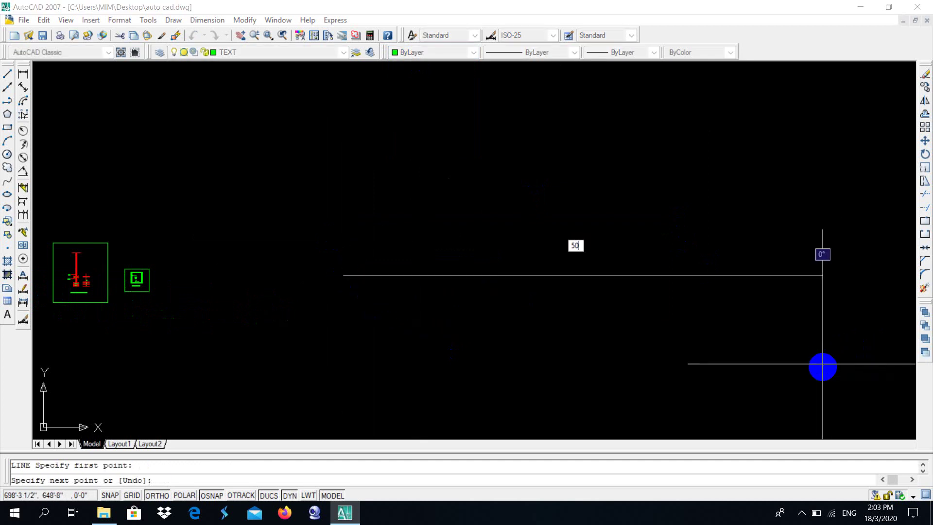
pyautogui.click(823, 364)
pyautogui.press('Escape')
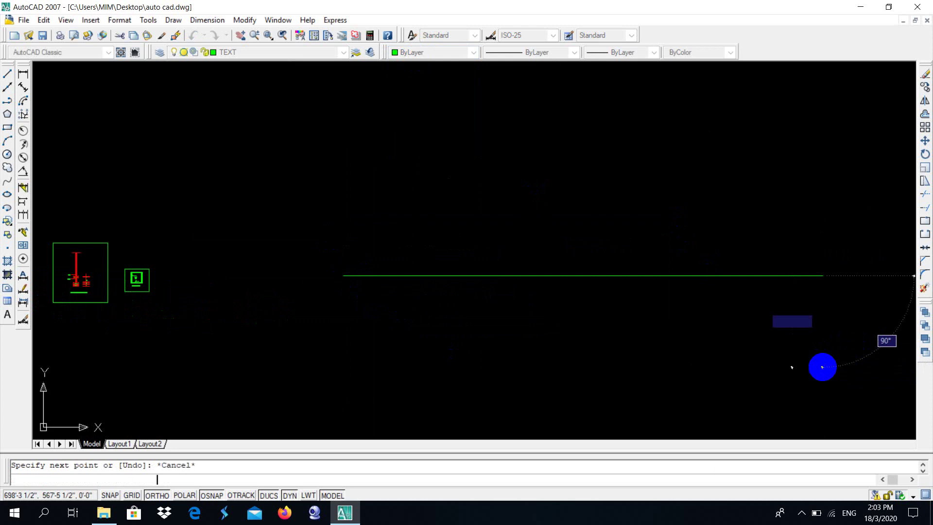
pyautogui.hotkey('ctrl', 'z')
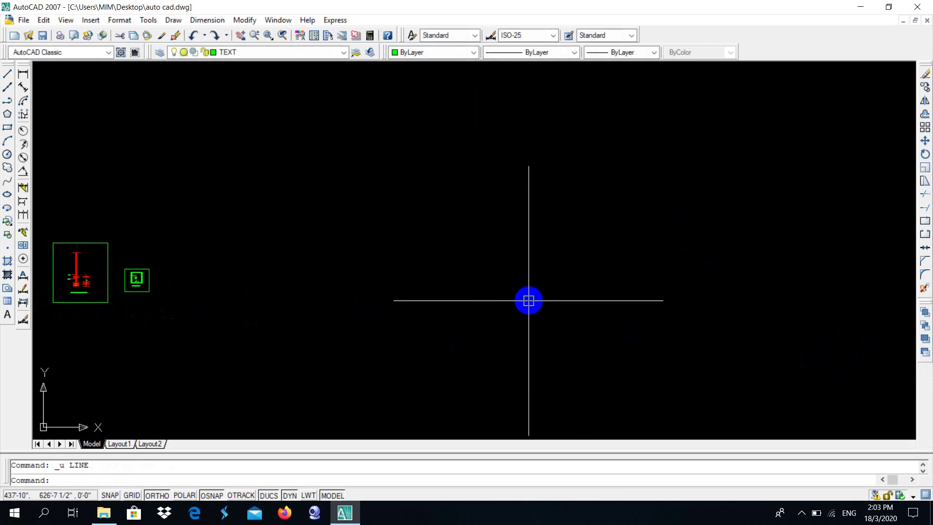
# Draw a 50-unit horizontal base line to the right
pyautogui.write('l')
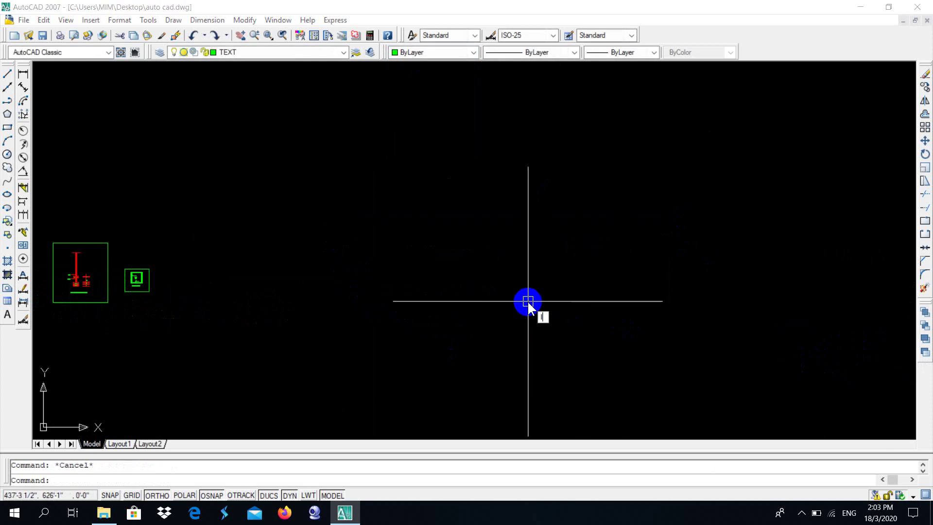
pyautogui.press('Return')
pyautogui.click(299, 294)
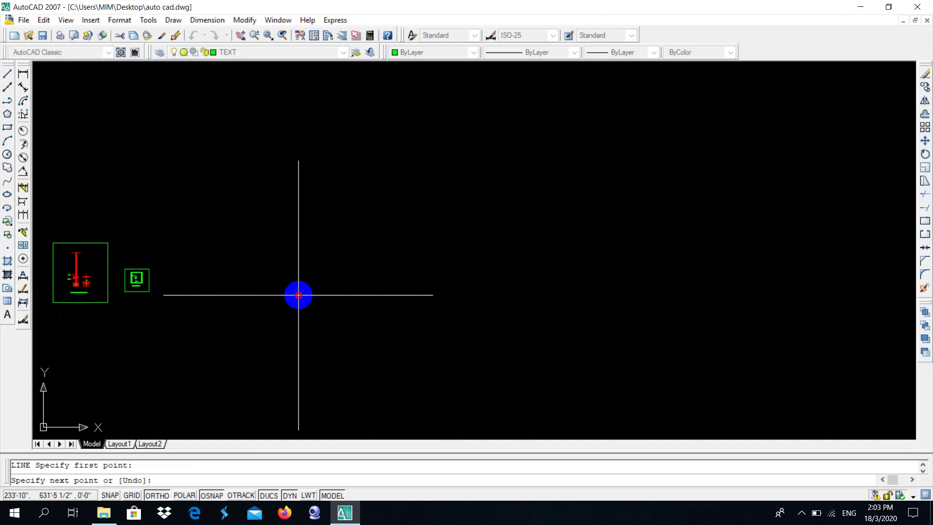
pyautogui.write('50')
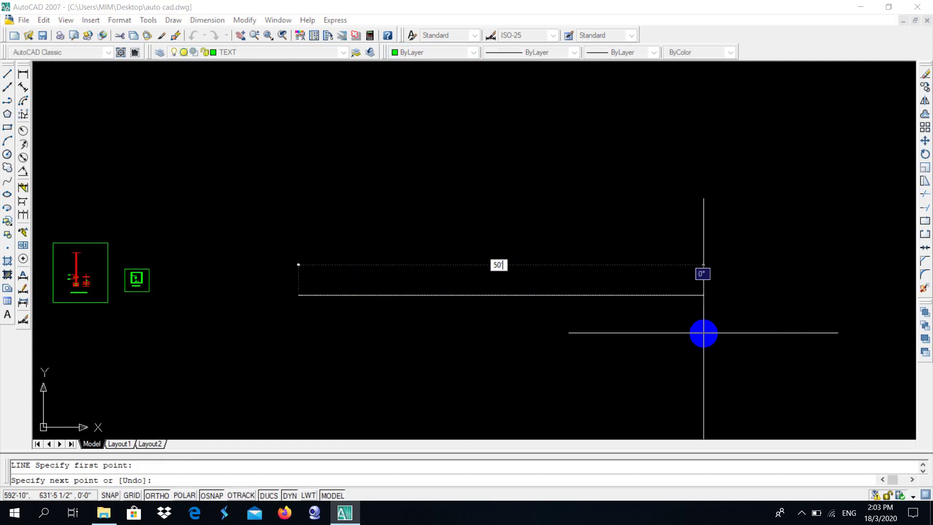
pyautogui.press('Return')
pyautogui.press('Return')
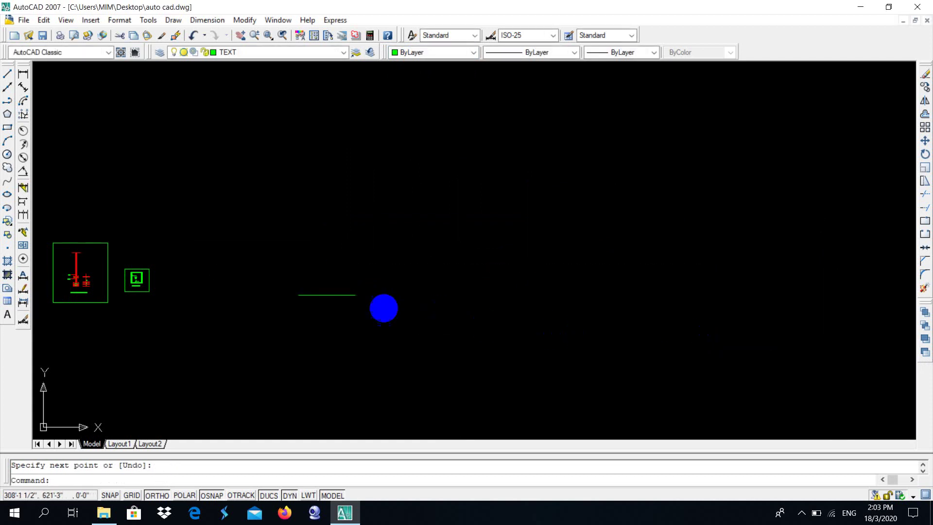
pyautogui.scroll(10, 384, 308)
pyautogui.scroll(1, 334, 298)
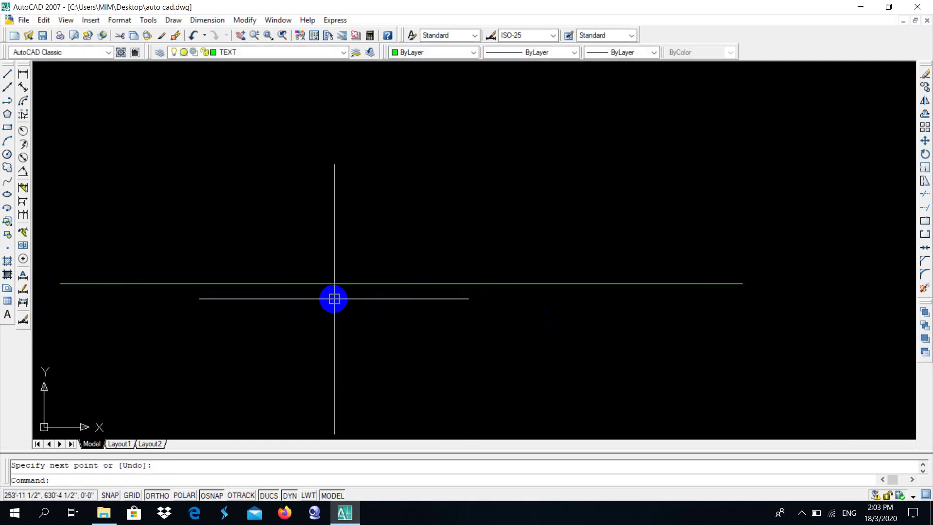
pyautogui.scroll(-2, 334, 298)
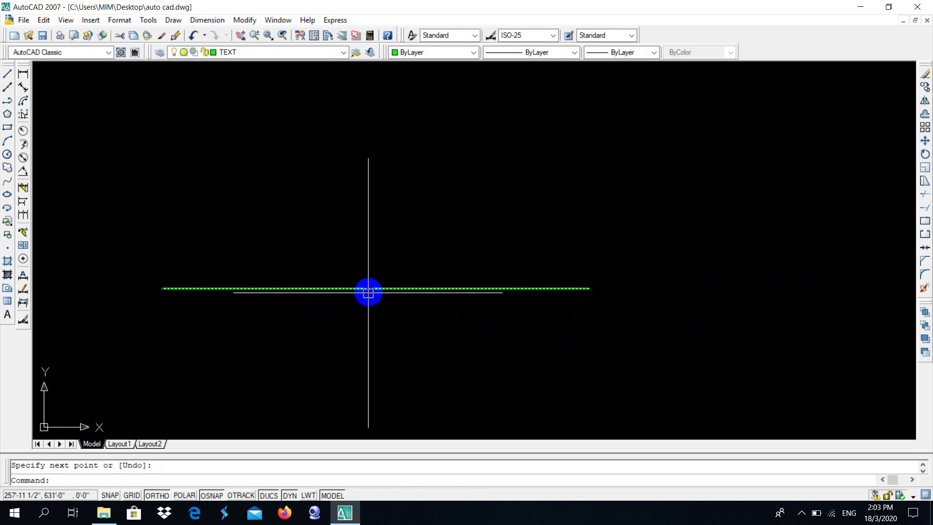
# Offset the base line 10' upward to create a parallel top line
pyautogui.write('o')
pyautogui.press('Return')
pyautogui.write('10')
pyautogui.press('Return')
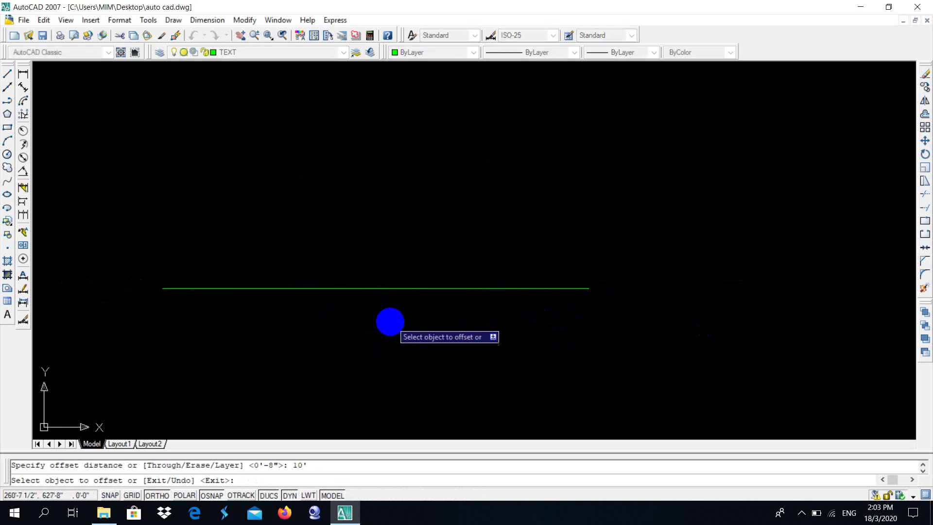
pyautogui.click(381, 288)
pyautogui.click(379, 206)
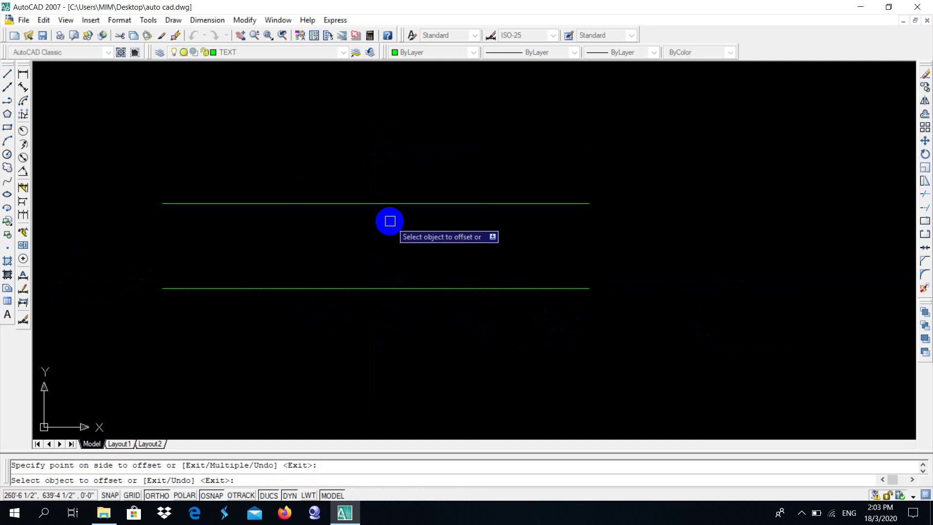
pyautogui.press('Escape')
pyautogui.scroll(3, 590, 210)
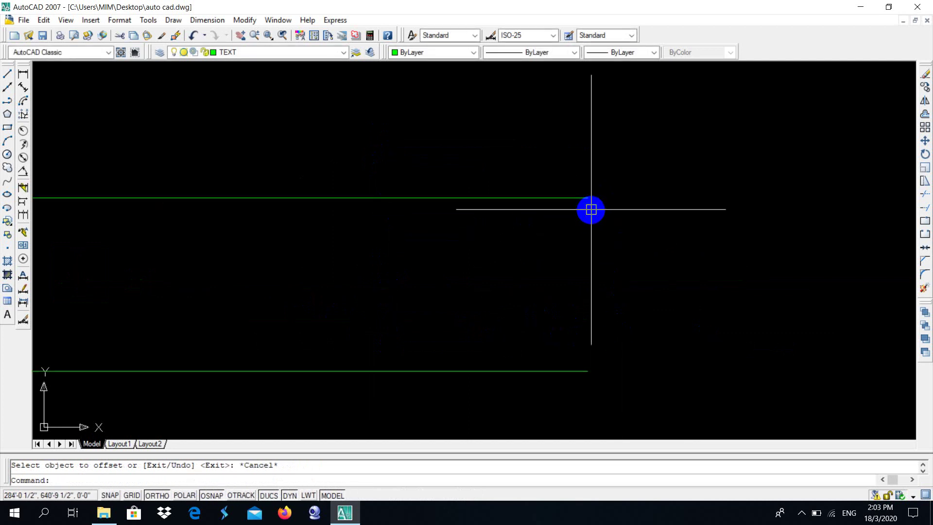
pyautogui.scroll(2, 591, 243)
pyautogui.scroll(-3, 614, 226)
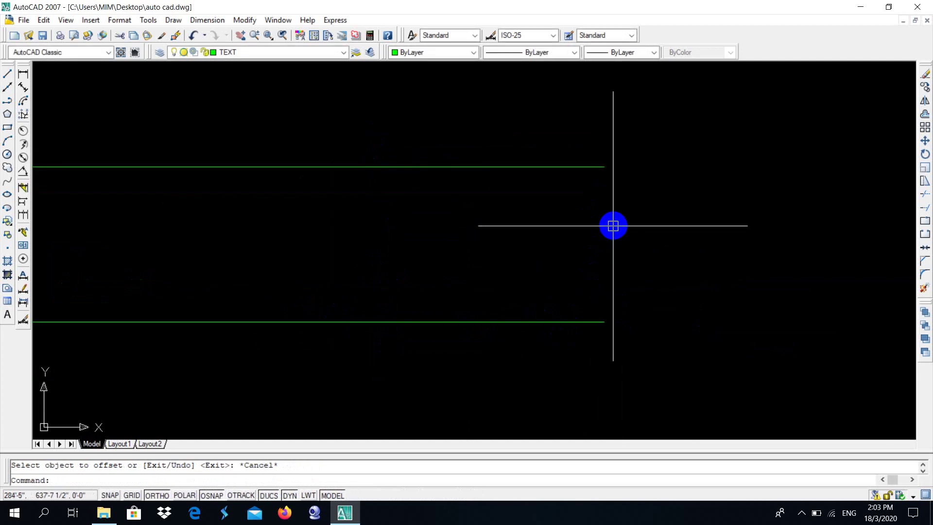
# Join the right ends of the two horizontal lines with a vertical line
pyautogui.write('l')
pyautogui.press('Return')
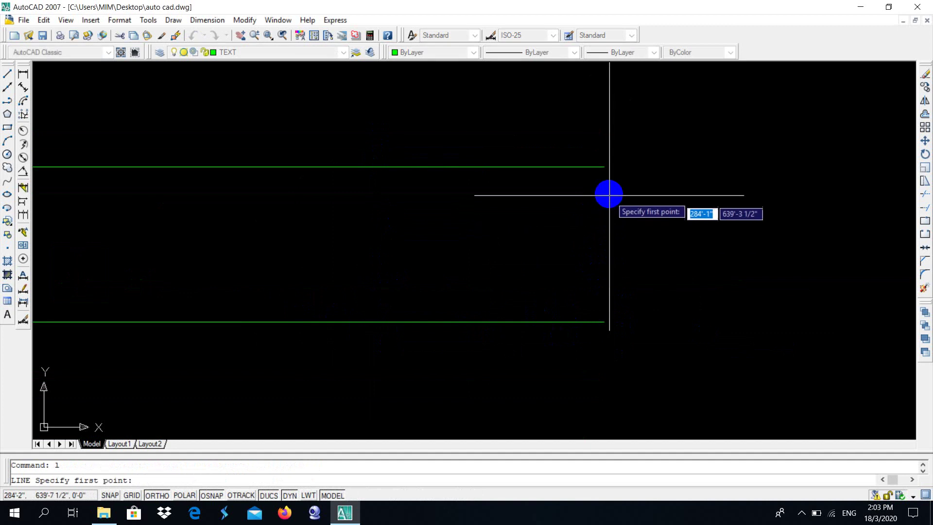
pyautogui.click(603, 166)
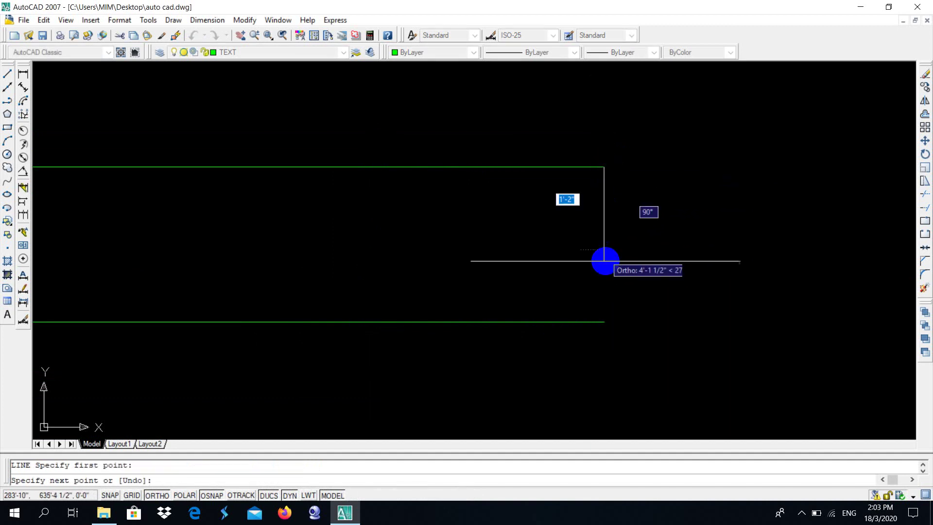
pyautogui.click(604, 321)
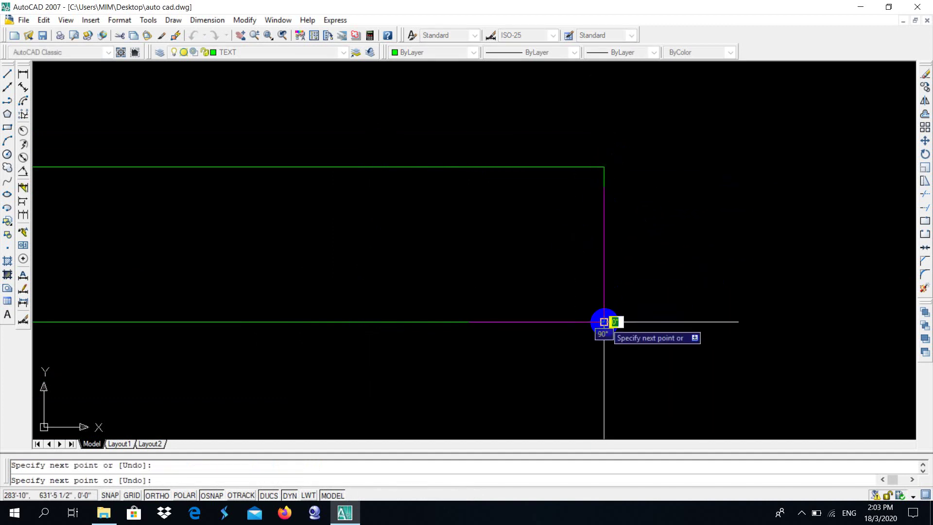
pyautogui.press('Escape')
pyautogui.moveTo(383, 271); pyautogui.dragTo(433, 277, button='middle')
pyautogui.scroll(-2, 436, 277)
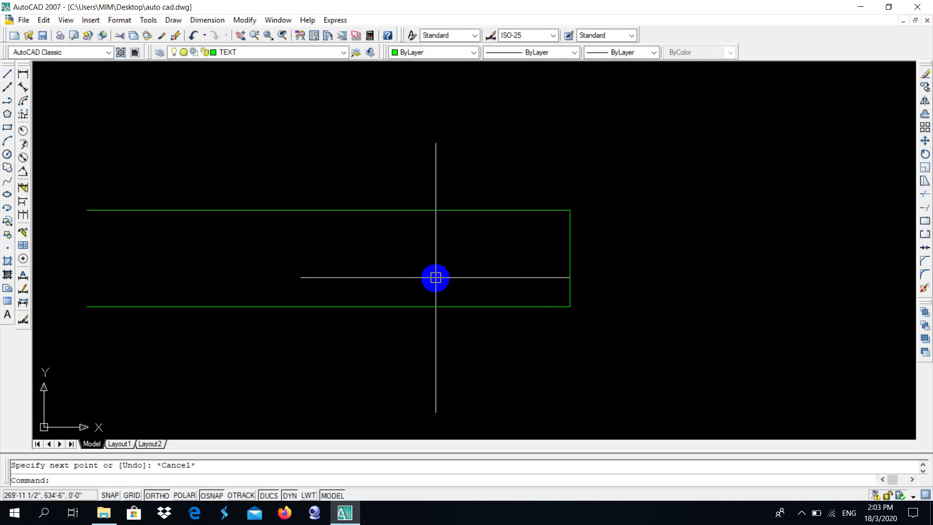
pyautogui.write('o')
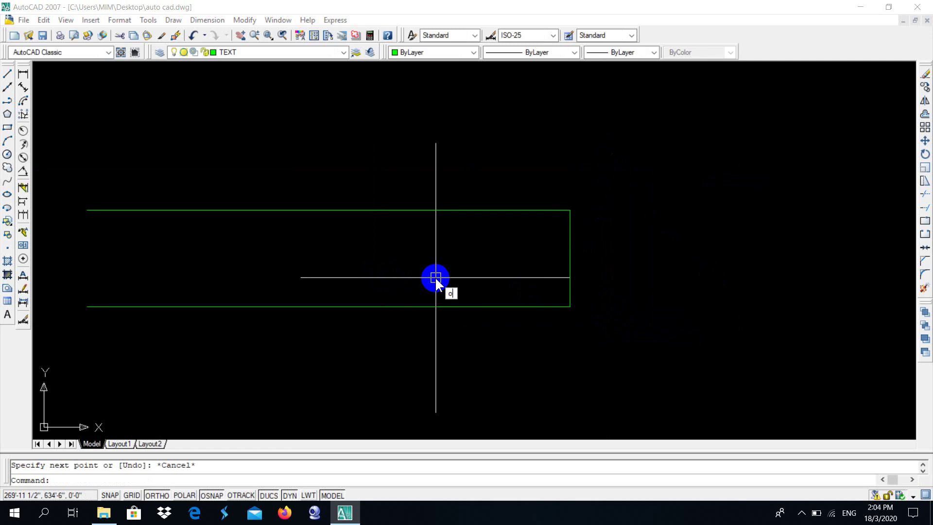
# Offset the top, right and bottom edges 10 units inward
pyautogui.press('Return')
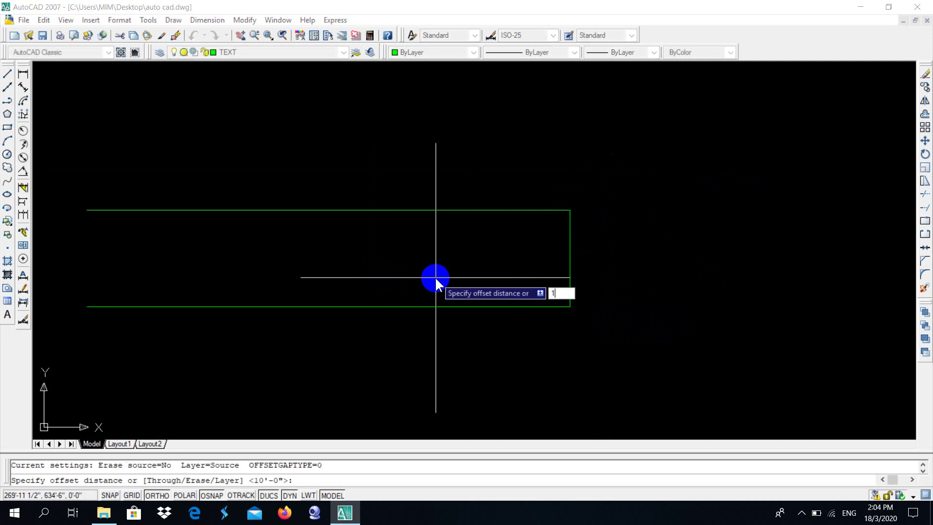
pyautogui.write('10')
pyautogui.press('Return')
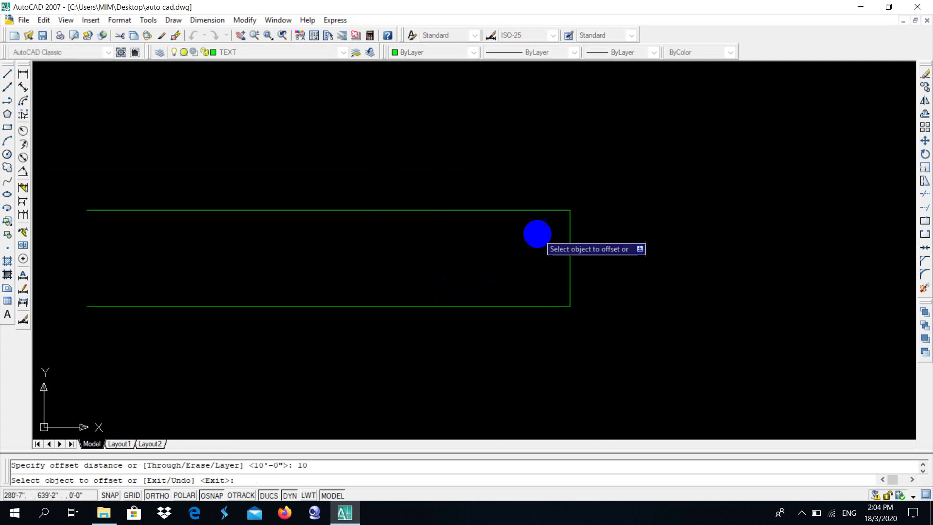
pyautogui.click(500, 210)
pyautogui.click(533, 272)
pyautogui.click(567, 250)
pyautogui.click(481, 258)
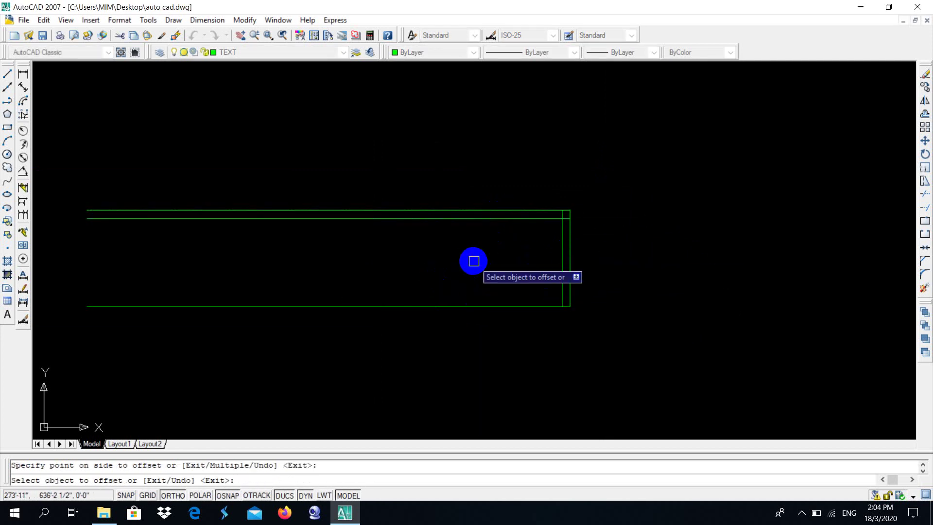
pyautogui.click(489, 305)
pyautogui.click(474, 243)
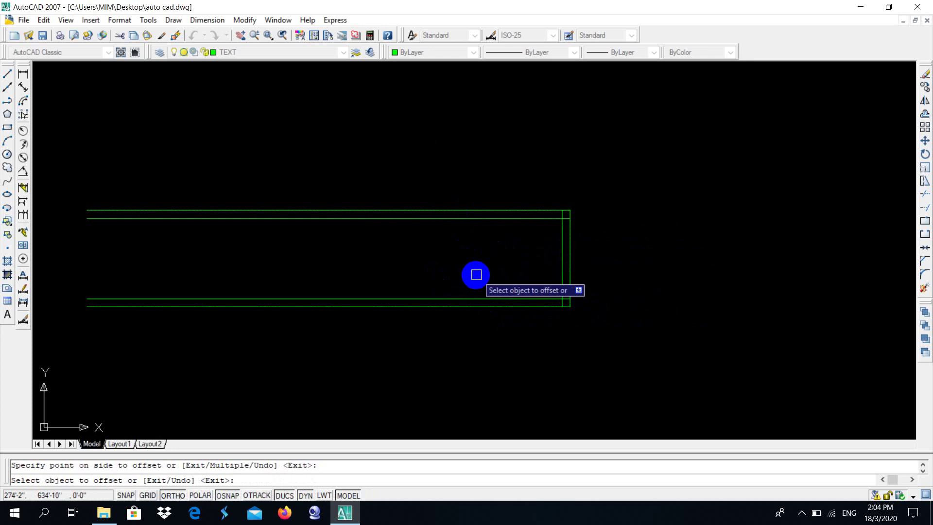
pyautogui.press('Escape')
pyautogui.moveTo(129, 249); pyautogui.dragTo(186, 252, button='middle')
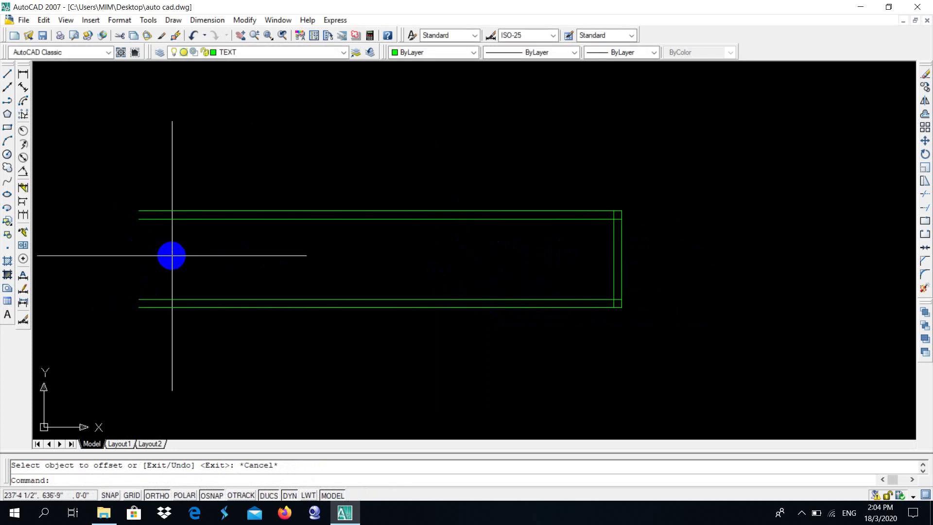
pyautogui.scroll(2, 171, 255)
# Draw a vertical line near the left end from the top edge to the bottom edge
pyautogui.write('l')
pyautogui.press('Return')
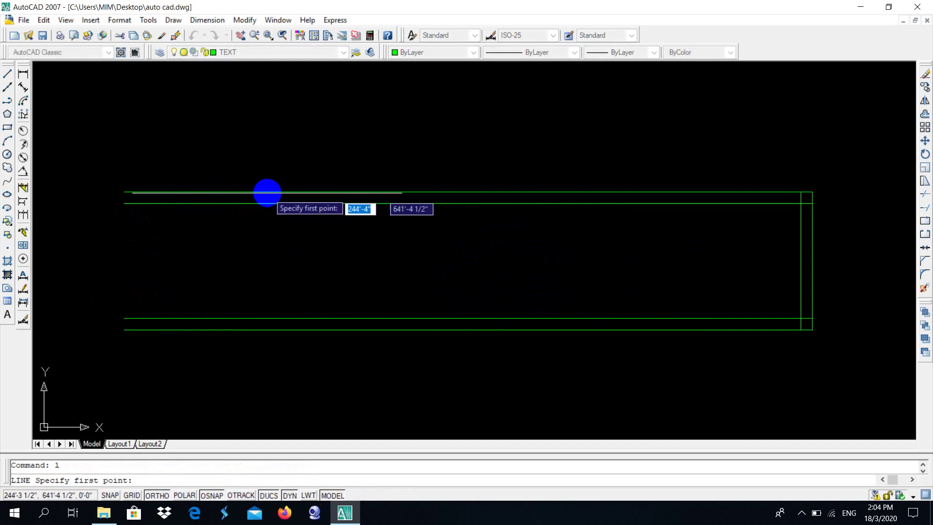
pyautogui.click(254, 192)
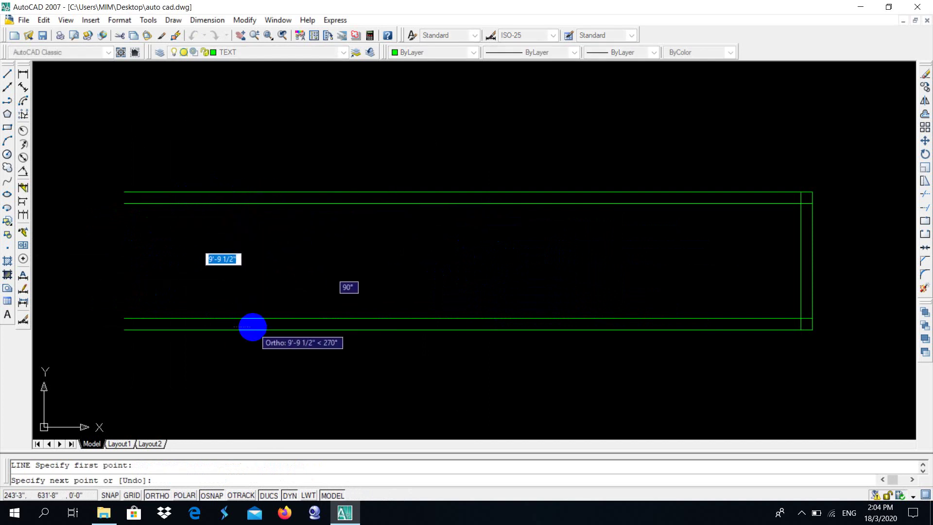
pyautogui.click(253, 327)
pyautogui.press('Escape')
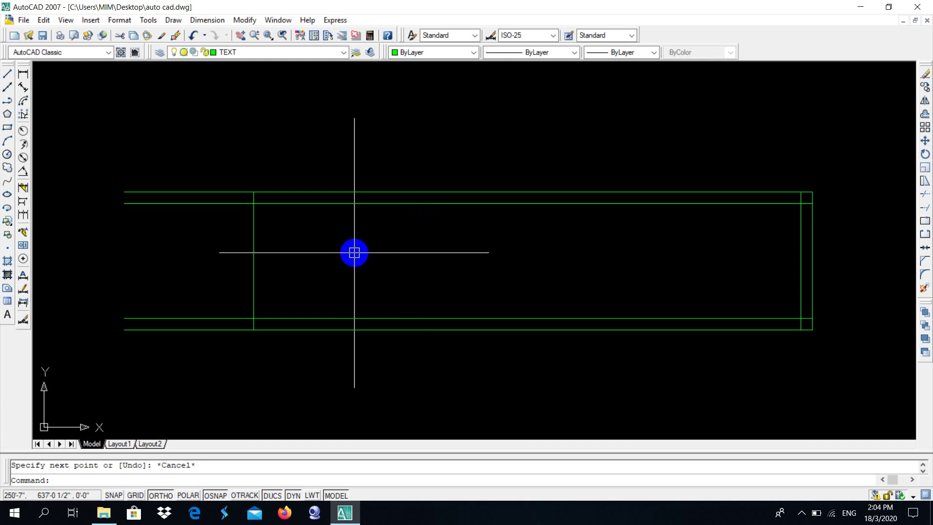
# Draw the ramp's diagonal line from the rectangle's upper-right corner to its lower-left corner
pyautogui.scroll(-2, 610, 258)
pyautogui.scroll(3, 650, 250)
pyautogui.scroll(-2, 650, 251)
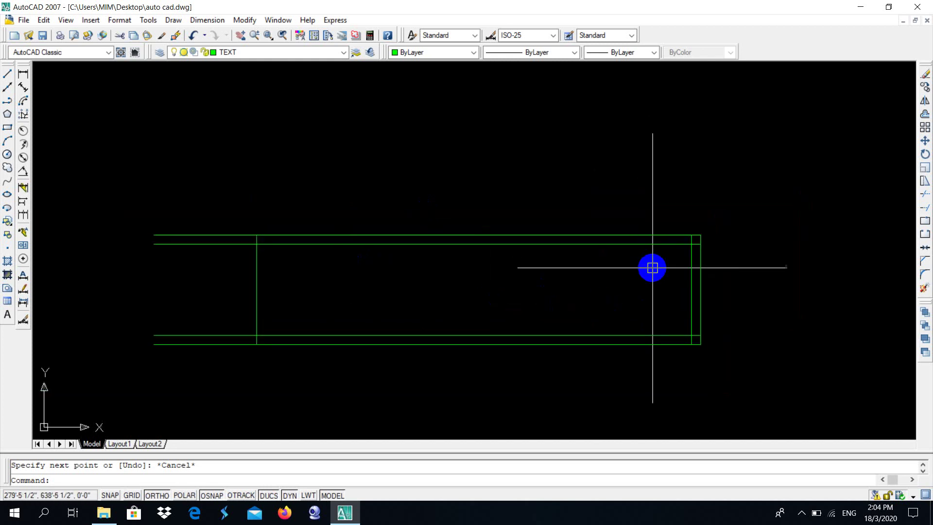
pyautogui.press('Return')
pyautogui.scroll(2, 680, 248)
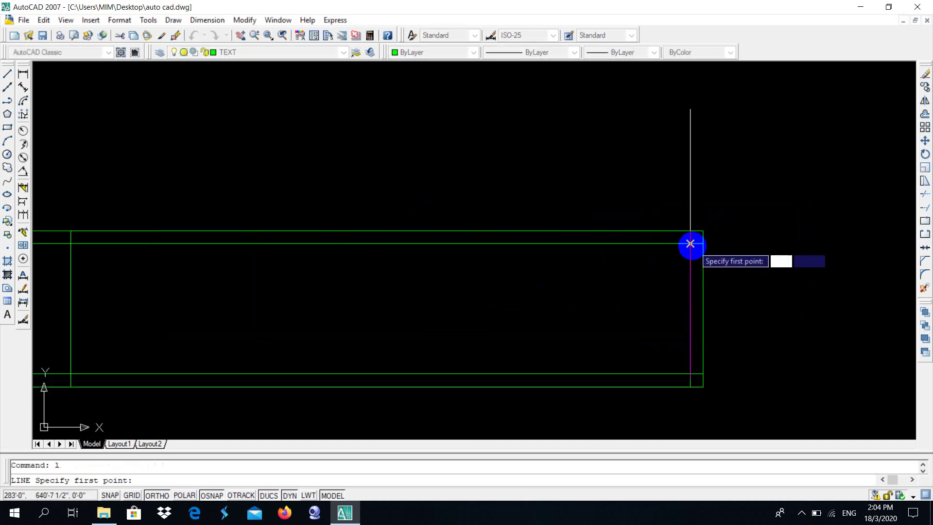
pyautogui.scroll(4, 694, 242)
pyautogui.click(719, 203)
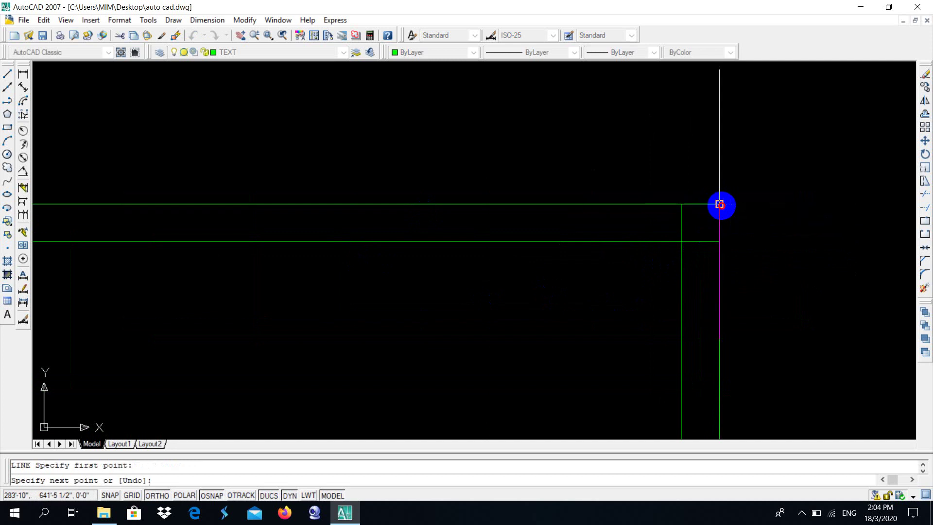
pyautogui.scroll(-2, 720, 204)
pyautogui.scroll(-2, 369, 305)
pyautogui.scroll(2, 367, 272)
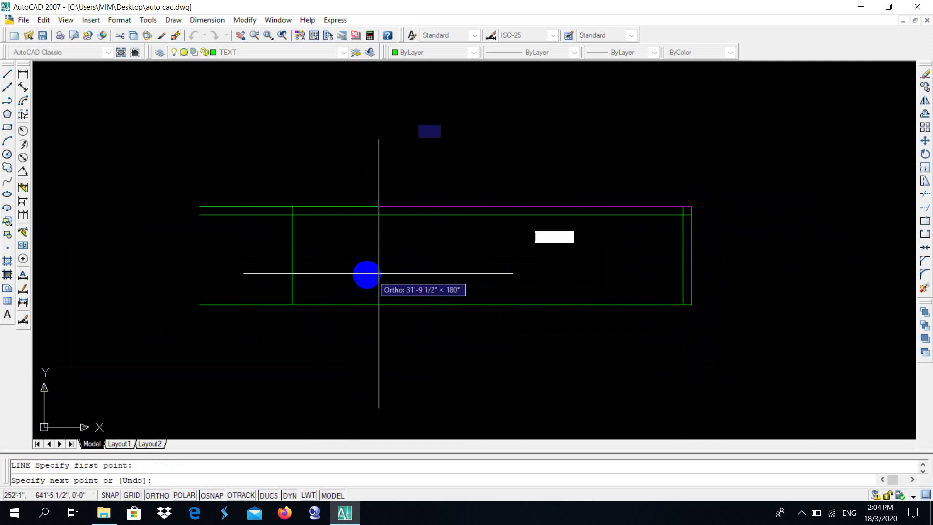
pyautogui.scroll(5, 258, 328)
pyautogui.click(208, 355)
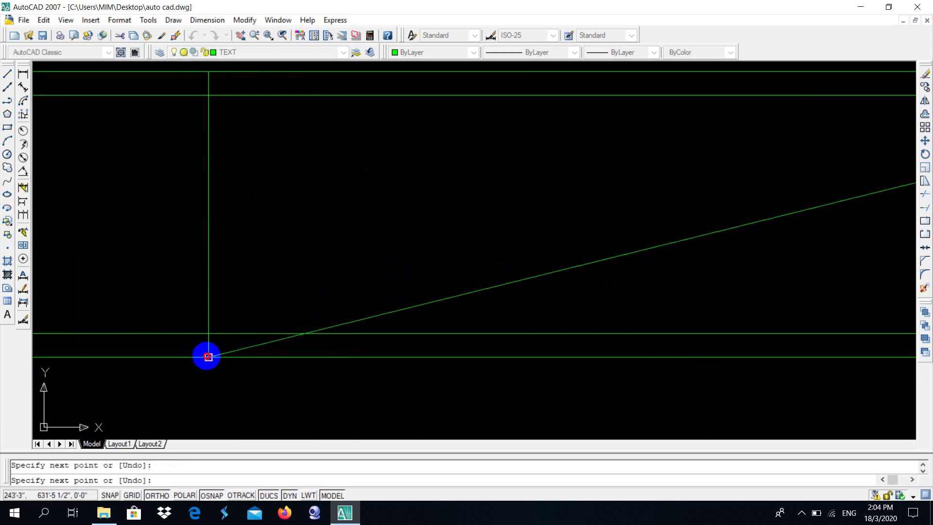
pyautogui.scroll(-2, 207, 355)
pyautogui.scroll(-2, 208, 355)
pyautogui.press('Escape')
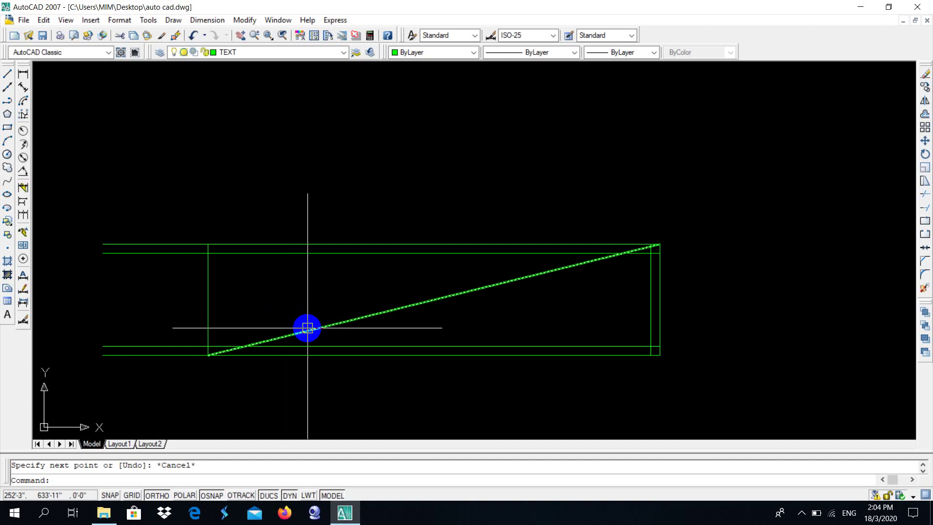
pyautogui.moveTo(341, 301); pyautogui.dragTo(393, 271, button='middle')
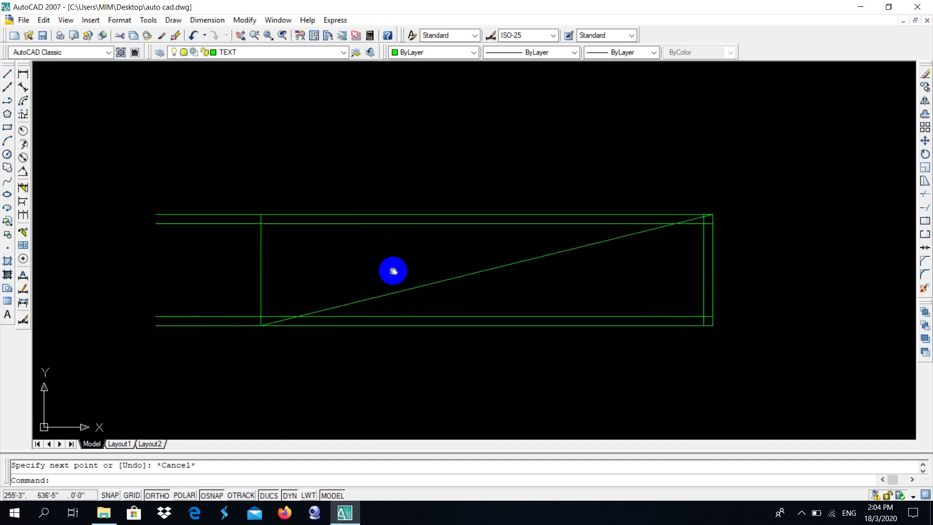
pyautogui.scroll(2, 428, 252)
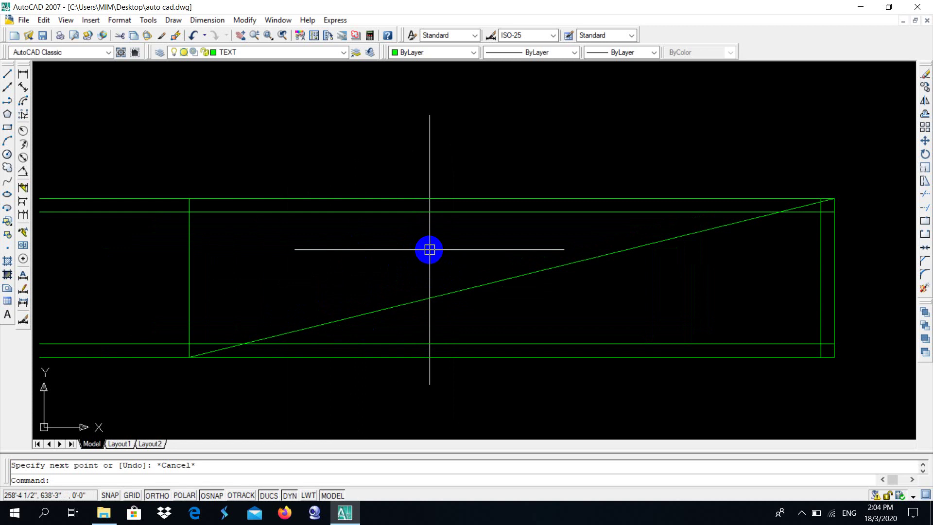
# Trim the top lines above the slope and the left vertical end line
pyautogui.scroll(-3, 428, 246)
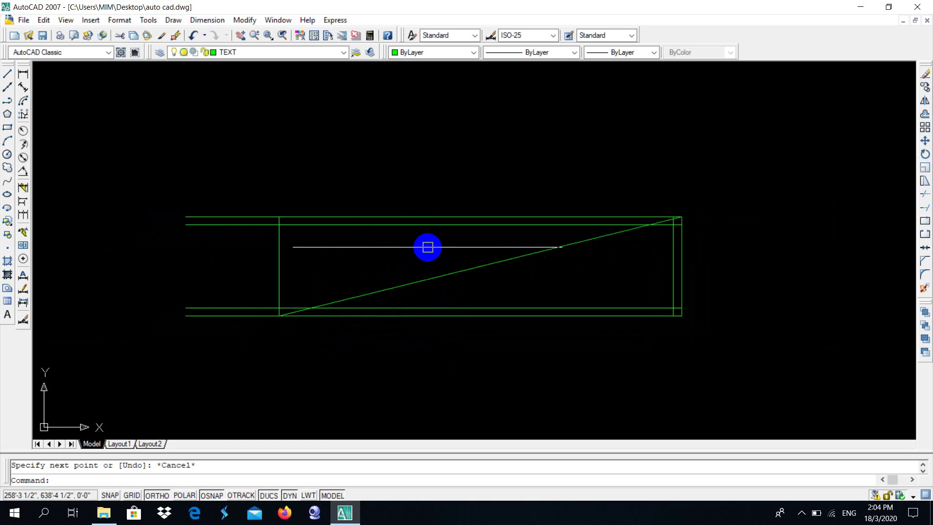
pyautogui.scroll(2, 426, 243)
pyautogui.write('tr')
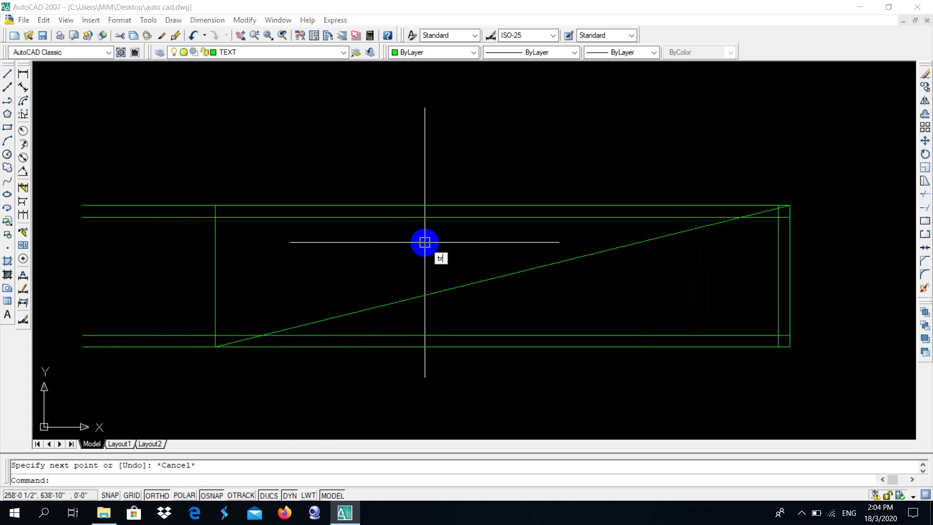
pyautogui.press('Return')
pyautogui.press('Return')
pyautogui.click(413, 184)
pyautogui.click(396, 209)
pyautogui.click(301, 217)
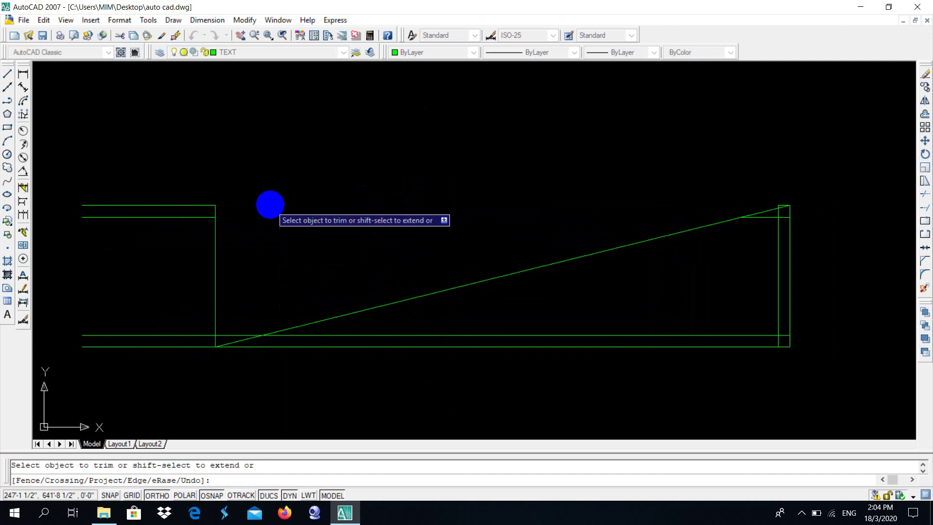
pyautogui.click(215, 223)
pyautogui.press('Escape')
# Window-select and delete the leftover short lines at the left end
pyautogui.click(224, 182)
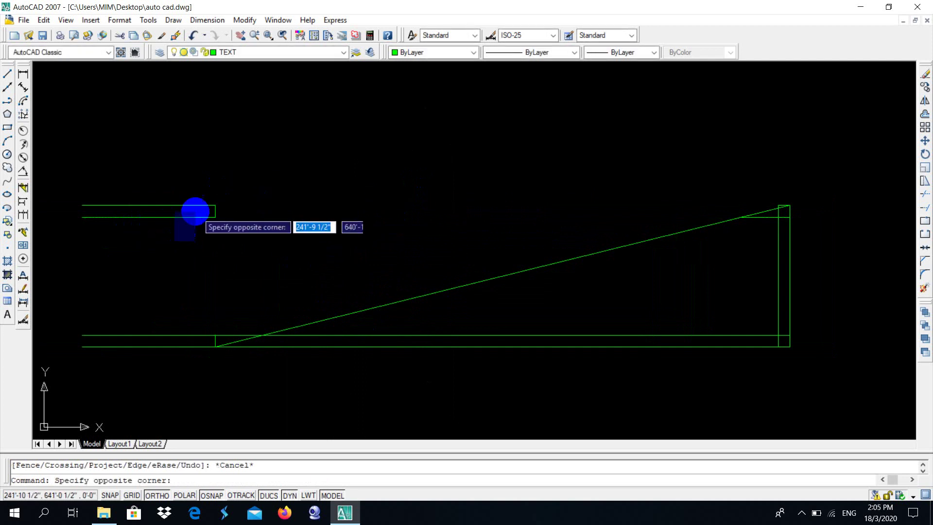
pyautogui.click(197, 223)
pyautogui.press('Delete')
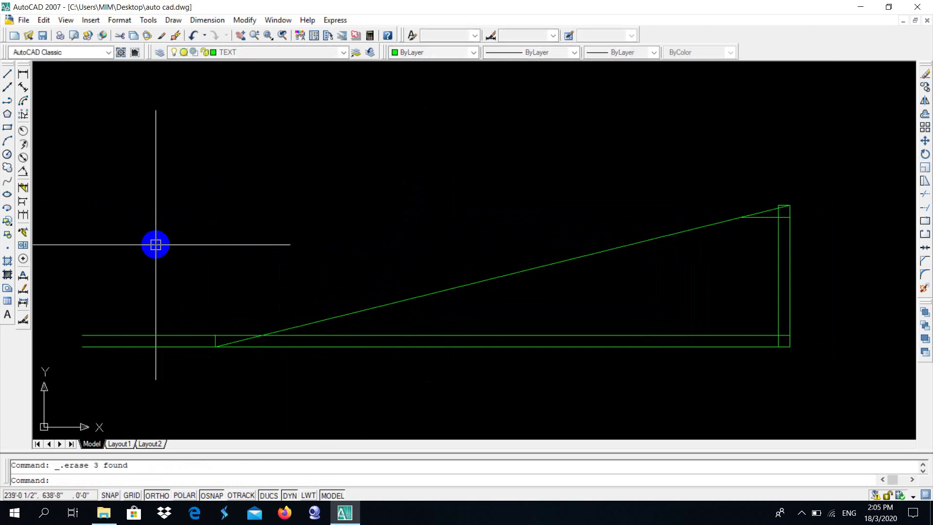
pyautogui.moveTo(481, 337); pyautogui.dragTo(445, 329, button='middle')
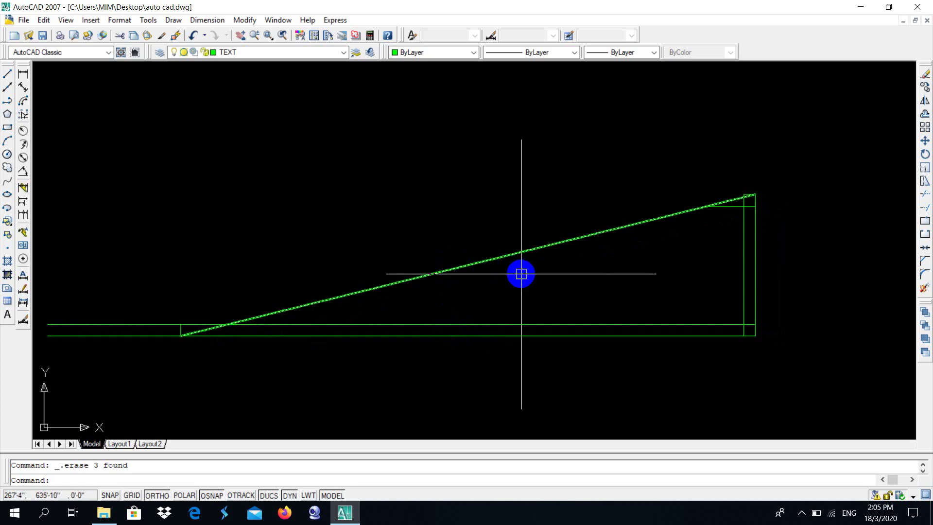
pyautogui.moveTo(521, 273); pyautogui.dragTo(515, 287, button='middle')
pyautogui.write('o')
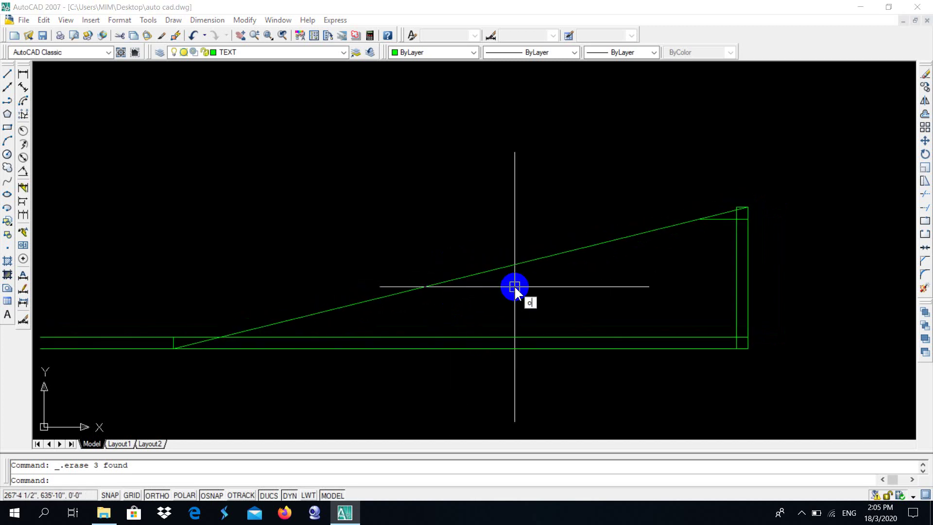
pyautogui.press('Return')
# Offset the sloped line 10 upward and delete the short horizontal near the right post
pyautogui.write('10')
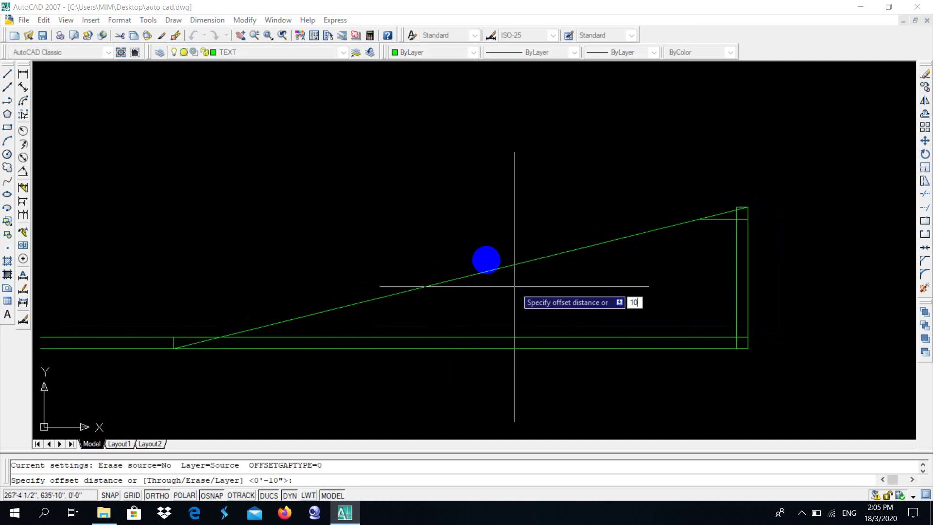
pyautogui.press('Return')
pyautogui.click(502, 267)
pyautogui.click(487, 231)
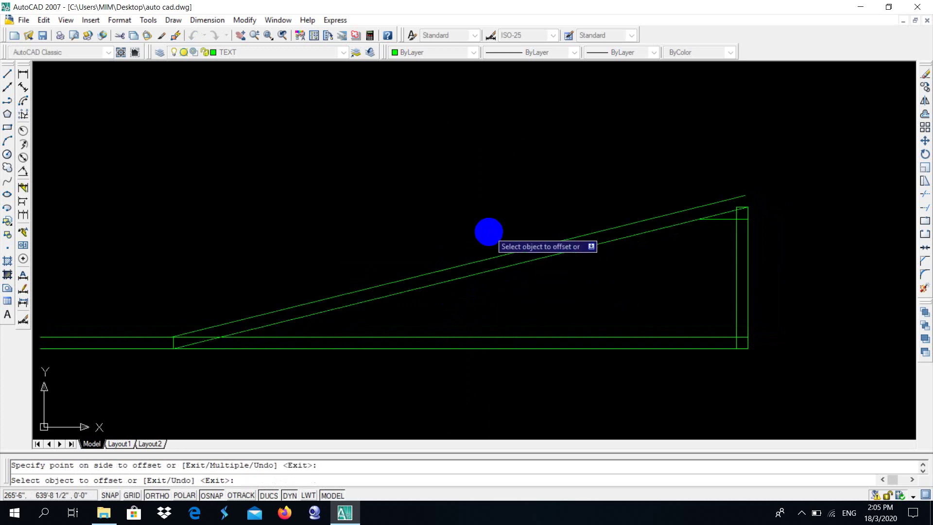
pyautogui.press('Escape')
pyautogui.scroll(4, 725, 279)
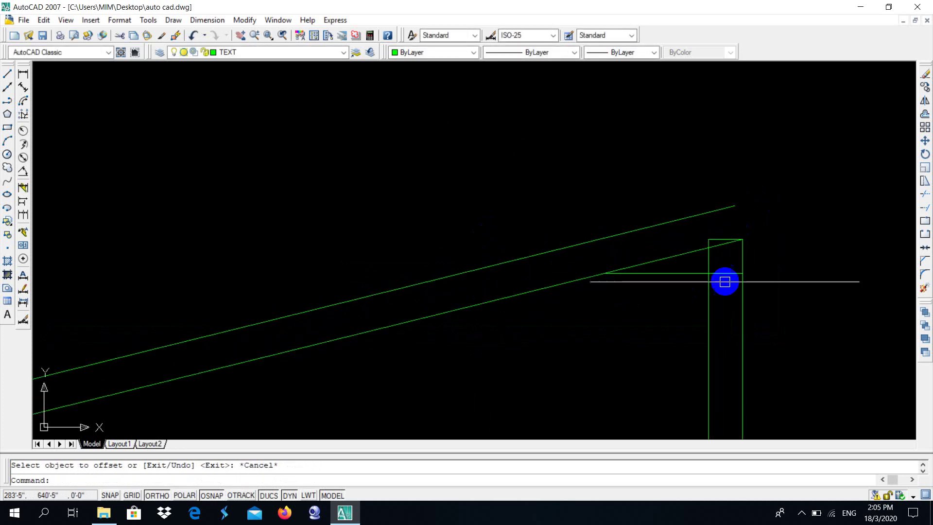
pyautogui.scroll(2, 718, 264)
pyautogui.click(726, 267)
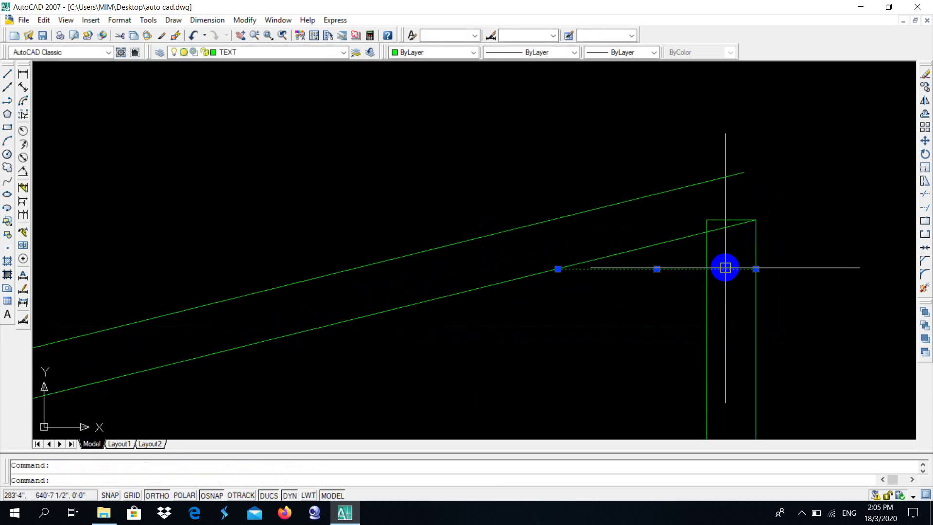
pyautogui.press('Delete')
# Fillet the new upper slope to the right post's outer line
pyautogui.scroll(-2, 627, 287)
pyautogui.scroll(2, 506, 306)
pyautogui.scroll(3, 588, 276)
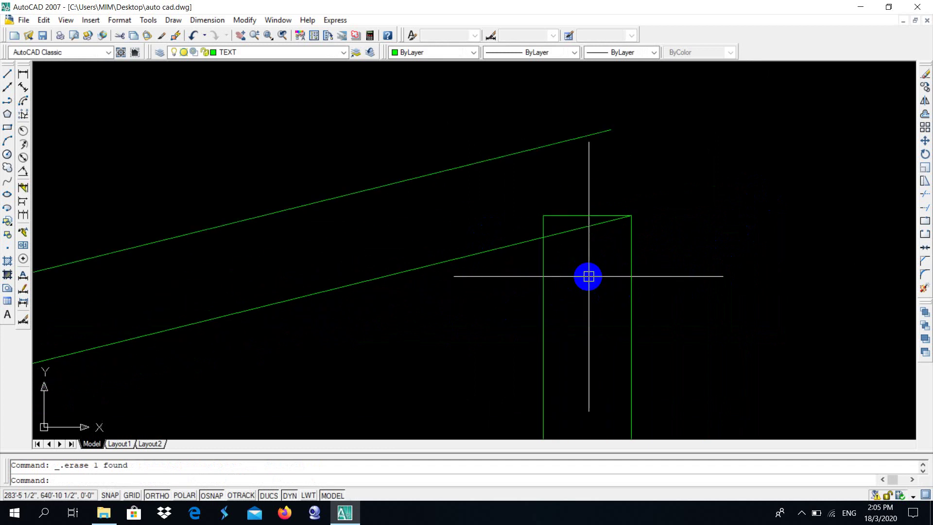
pyautogui.write('ex')
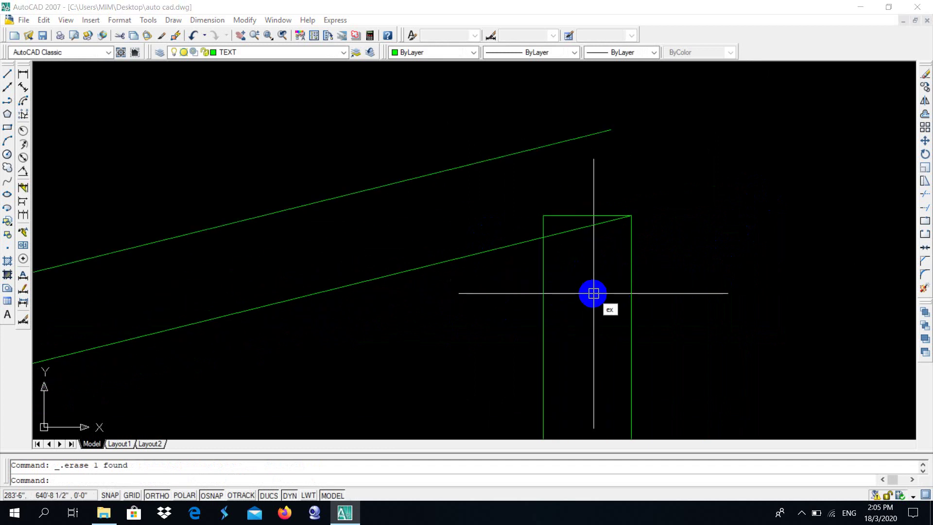
pyautogui.press('Return')
pyautogui.press('Return')
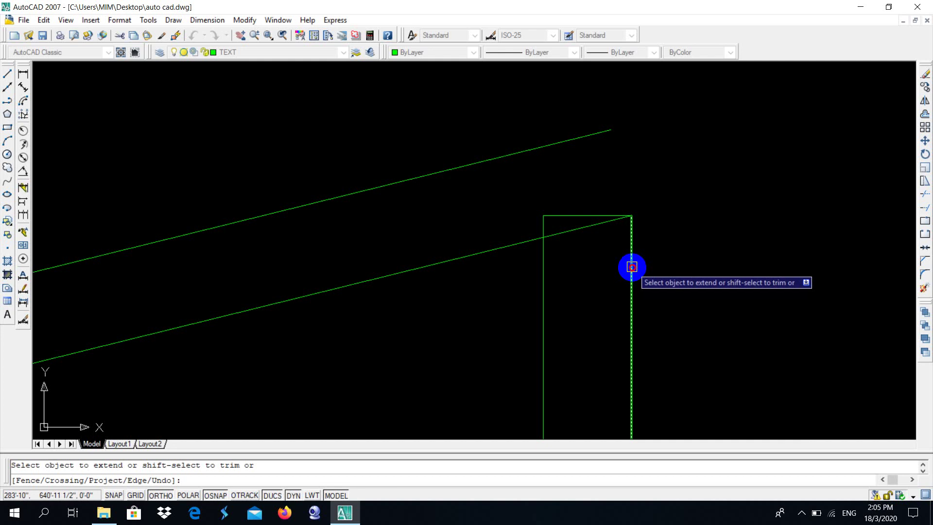
pyautogui.scroll(-2, 626, 268)
pyautogui.press('Escape')
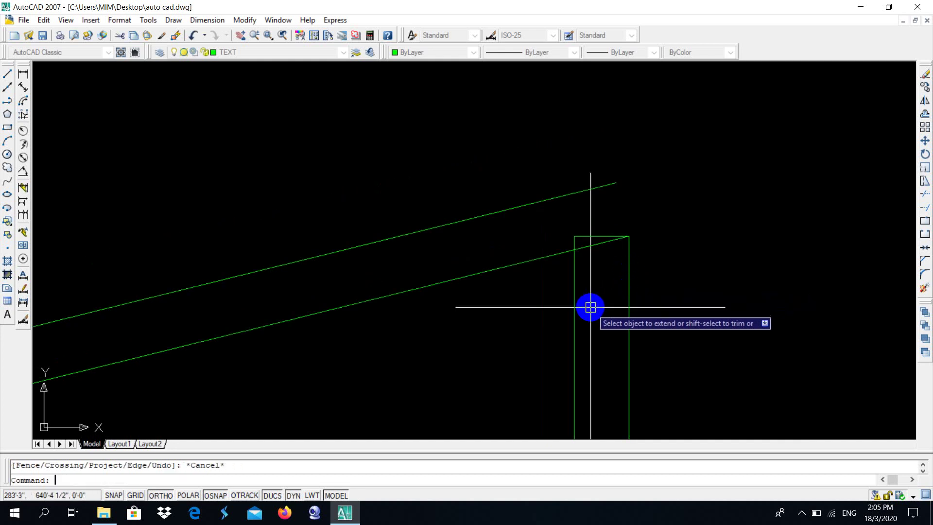
pyautogui.write('f')
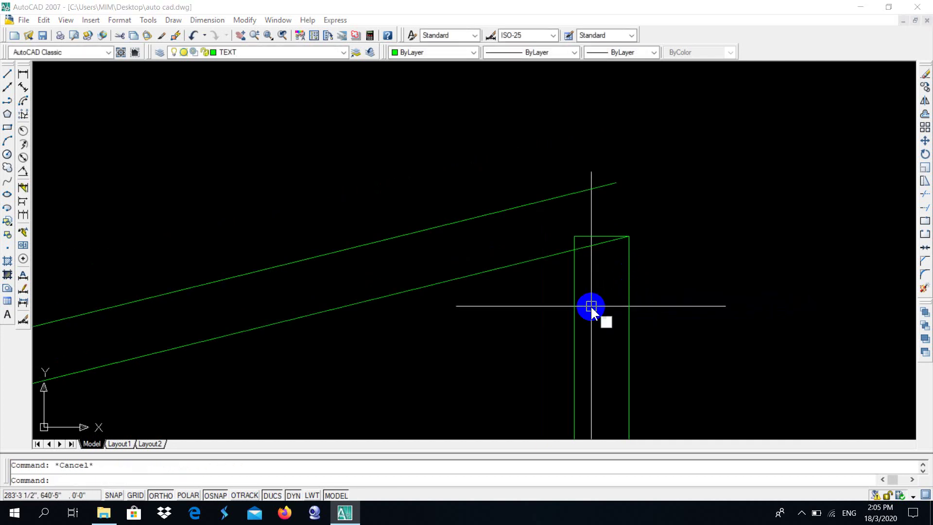
pyautogui.press('Return')
pyautogui.click(629, 268)
pyautogui.click(591, 188)
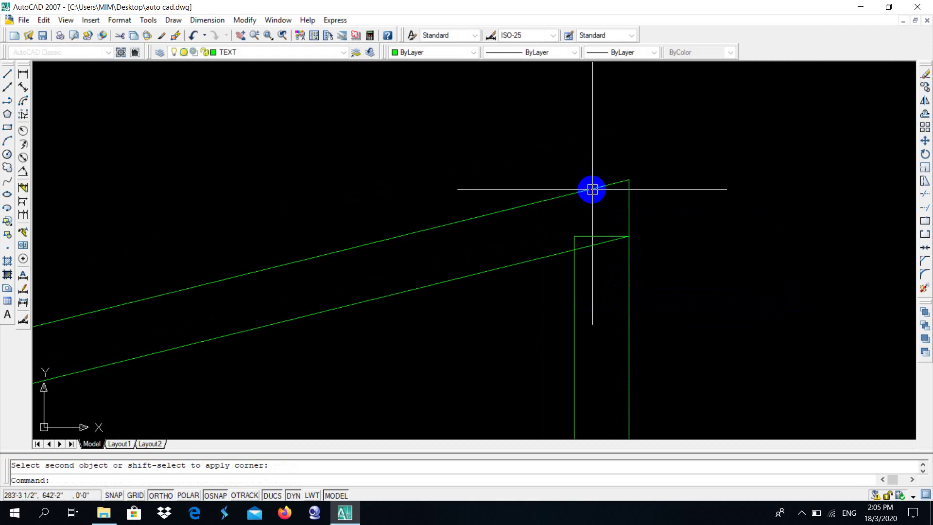
pyautogui.press('Escape')
pyautogui.scroll(3, 589, 247)
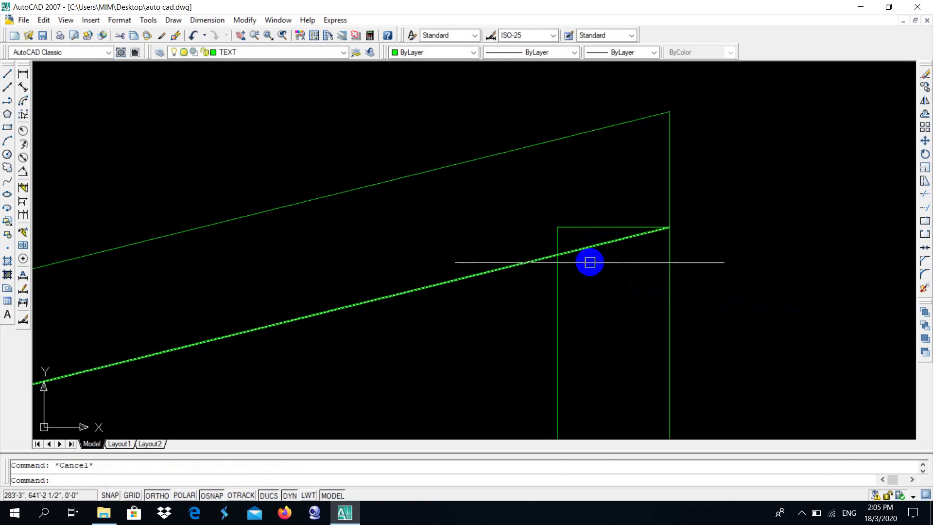
# Trim the lower slope and post's inner line, then delete the leftover horizontal inside the post
pyautogui.write('r')
pyautogui.press('Return')
pyautogui.press('Return')
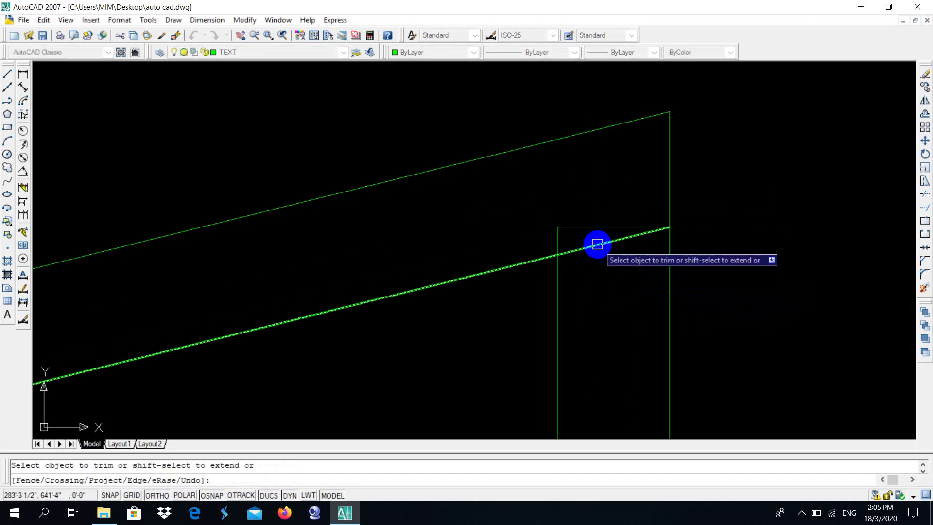
pyautogui.click(598, 244)
pyautogui.click(558, 246)
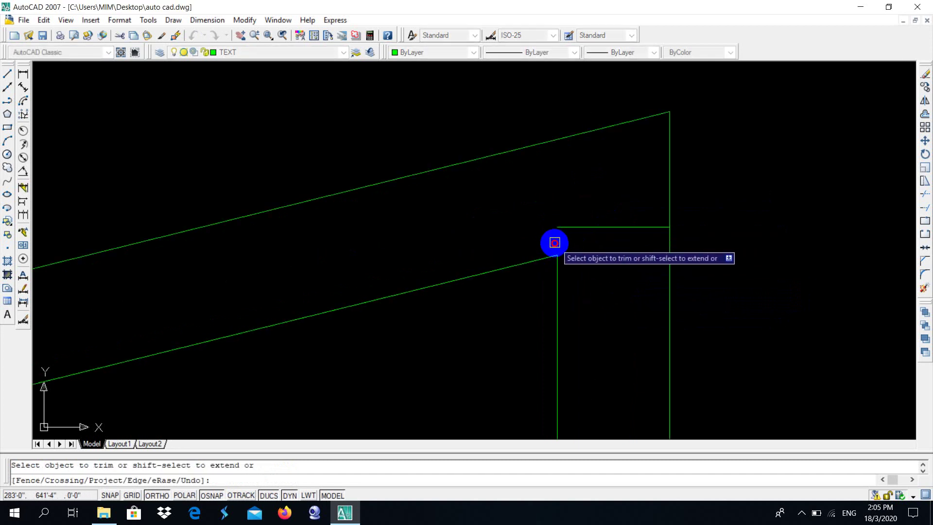
pyautogui.press('Escape')
pyautogui.moveTo(602, 222); pyautogui.dragTo(590, 254)
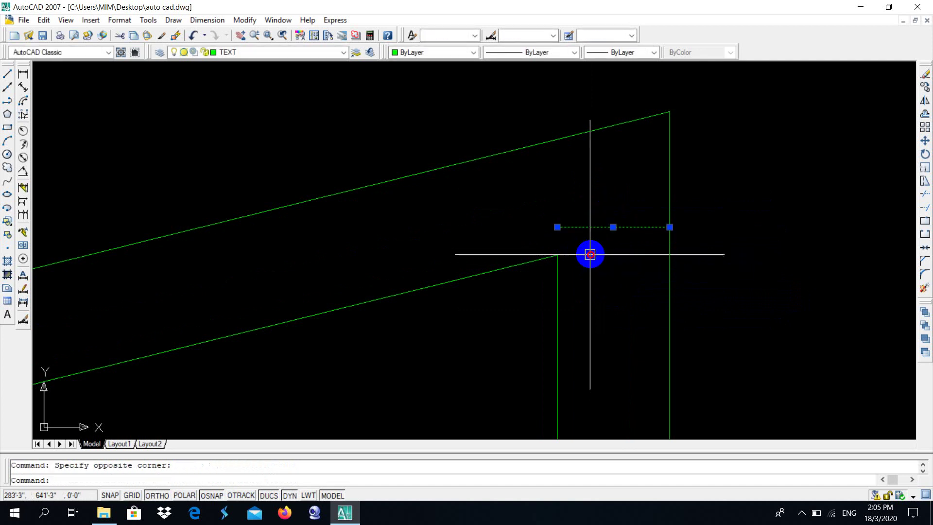
pyautogui.press('Delete')
pyautogui.scroll(-3, 590, 254)
# Bring the whole ramp into view, then start and cancel an Extend with E
pyautogui.scroll(-2, 527, 315)
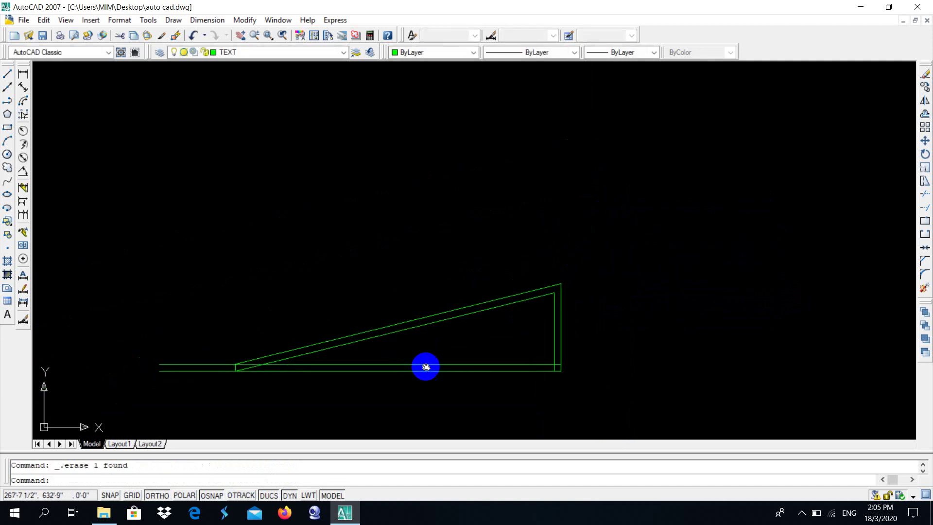
pyautogui.moveTo(425, 369); pyautogui.dragTo(429, 291, button='middle')
pyautogui.scroll(5, 271, 292)
pyautogui.scroll(5, 291, 323)
pyautogui.scroll(-4, 291, 320)
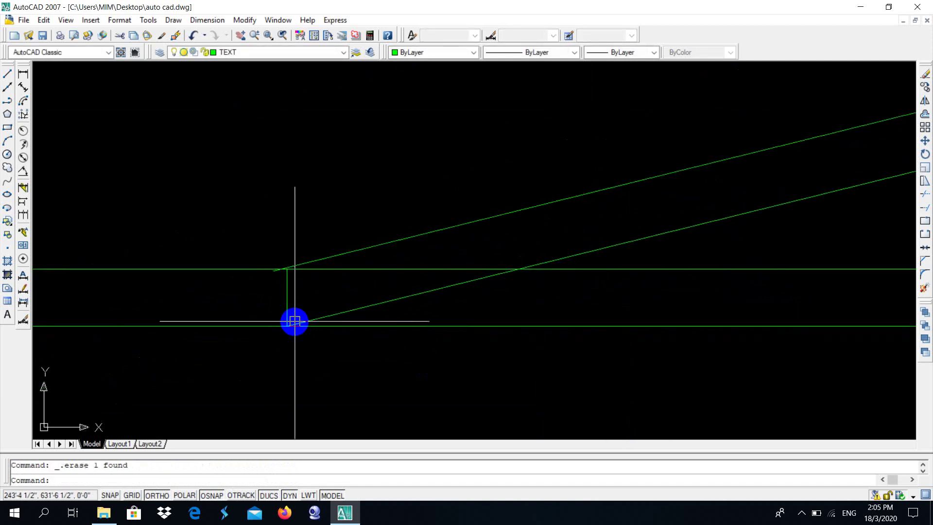
pyautogui.scroll(-4, 292, 284)
pyautogui.scroll(2, 340, 262)
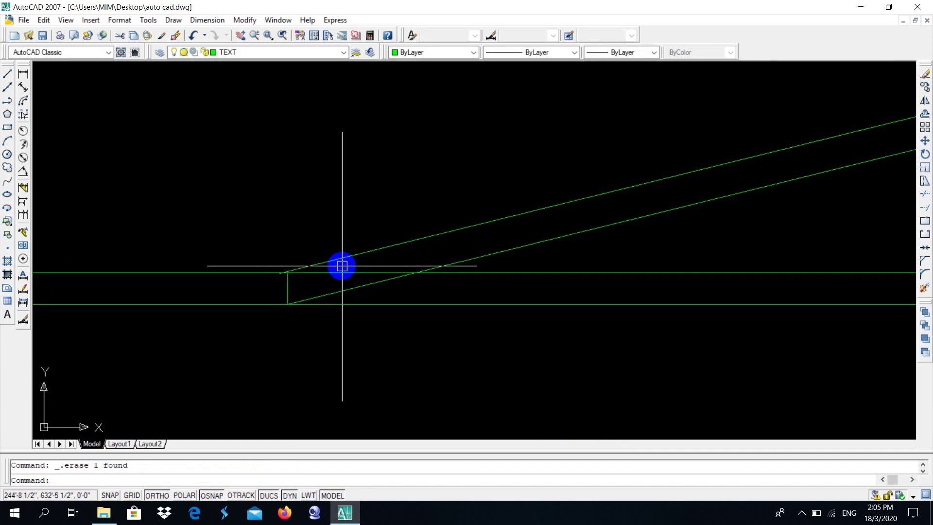
pyautogui.scroll(3, 342, 266)
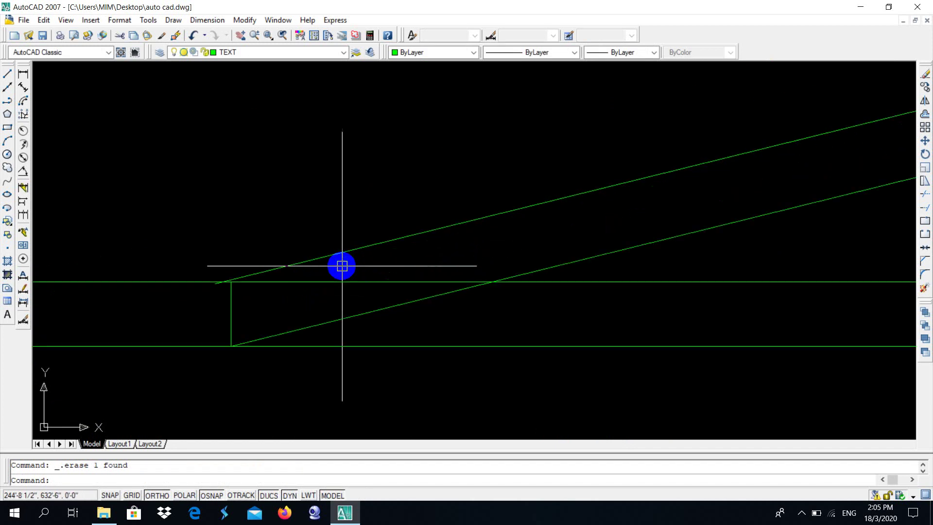
pyautogui.write('e')
pyautogui.press('Return')
pyautogui.press('Return')
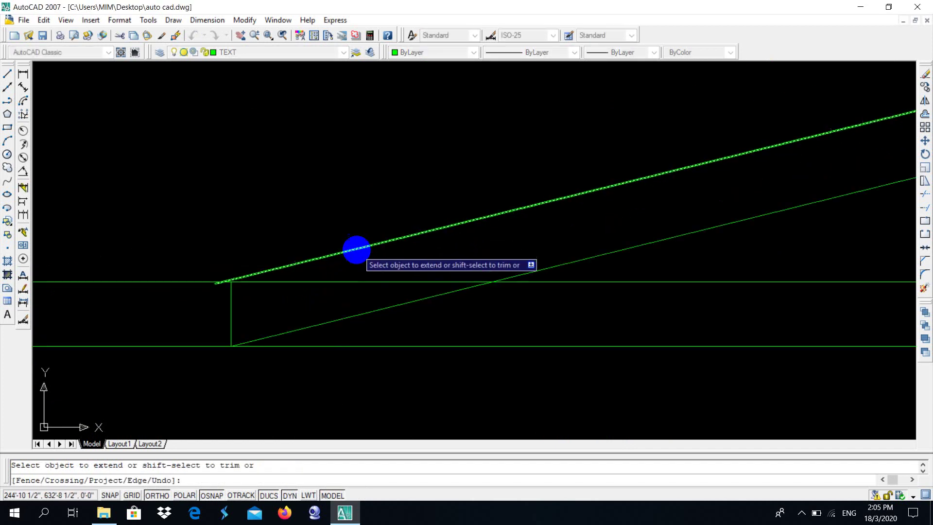
pyautogui.scroll(-1, 356, 250)
pyautogui.scroll(-2, 355, 250)
pyautogui.press('Escape')
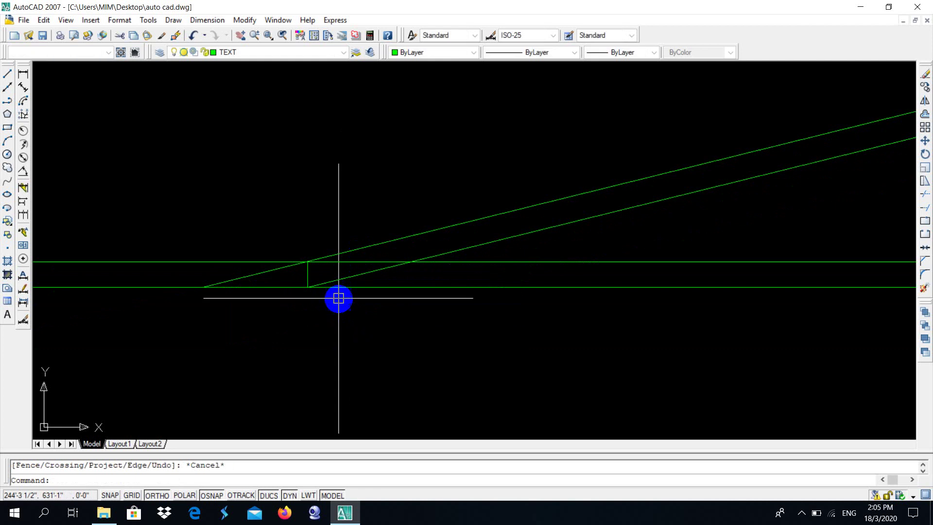
# Trim the inner slope line back to the upper horizontal line
pyautogui.scroll(5, 310, 275)
pyautogui.scroll(-1, 308, 275)
pyautogui.scroll(2, 277, 232)
pyautogui.scroll(2, 282, 238)
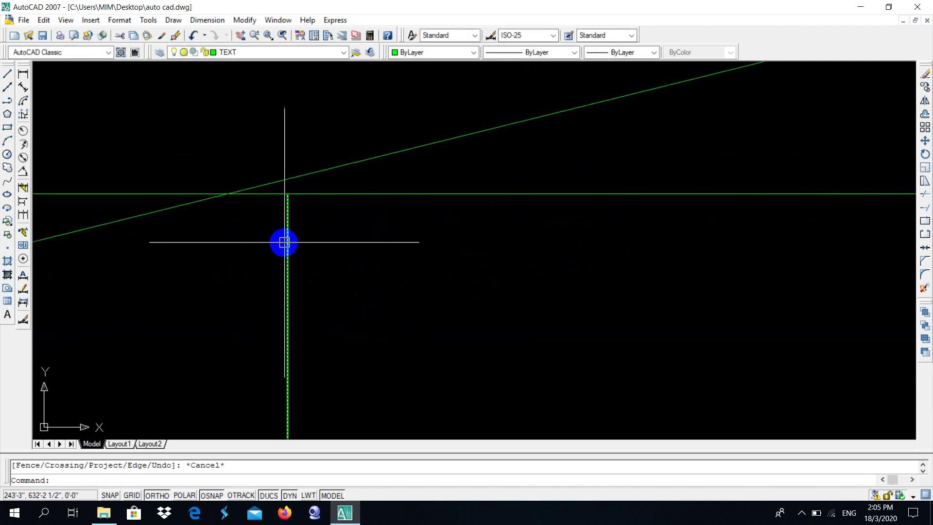
pyautogui.scroll(-2, 285, 246)
pyautogui.scroll(-2, 290, 298)
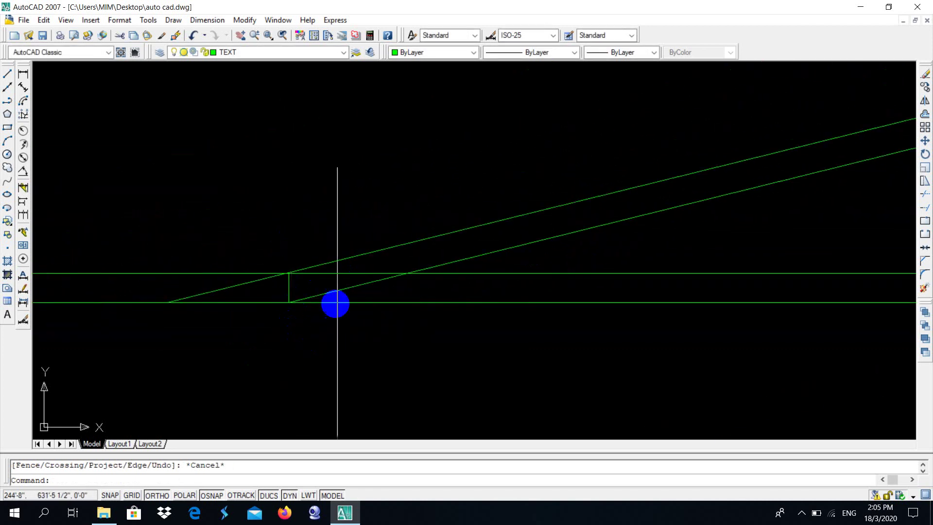
pyautogui.moveTo(420, 289); pyautogui.dragTo(356, 305, button='middle')
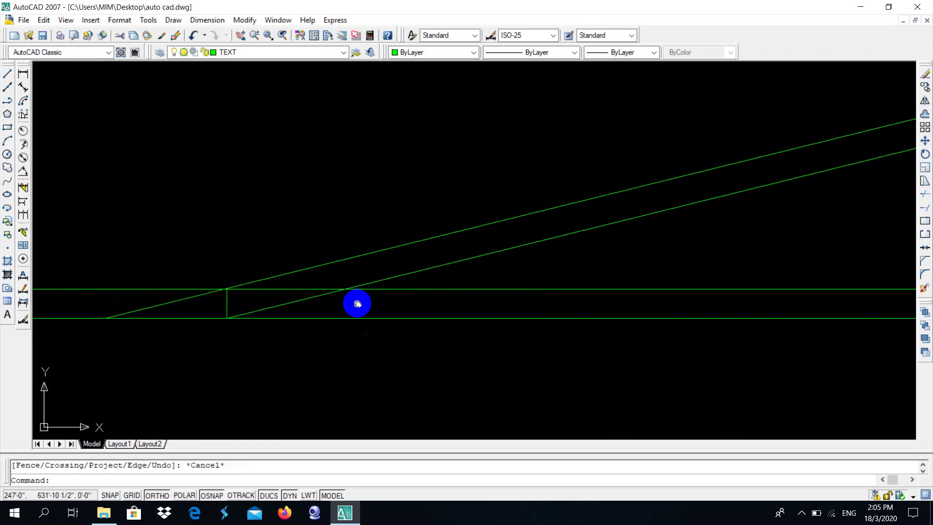
pyautogui.scroll(2, 311, 302)
pyautogui.press('Return')
pyautogui.press('Return')
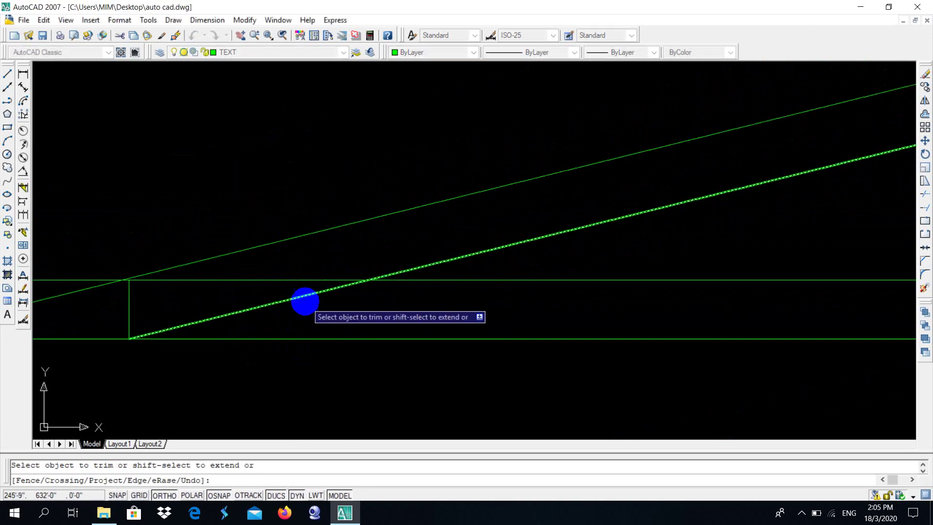
pyautogui.click(311, 302)
pyautogui.scroll(-3, 319, 306)
pyautogui.press('Escape')
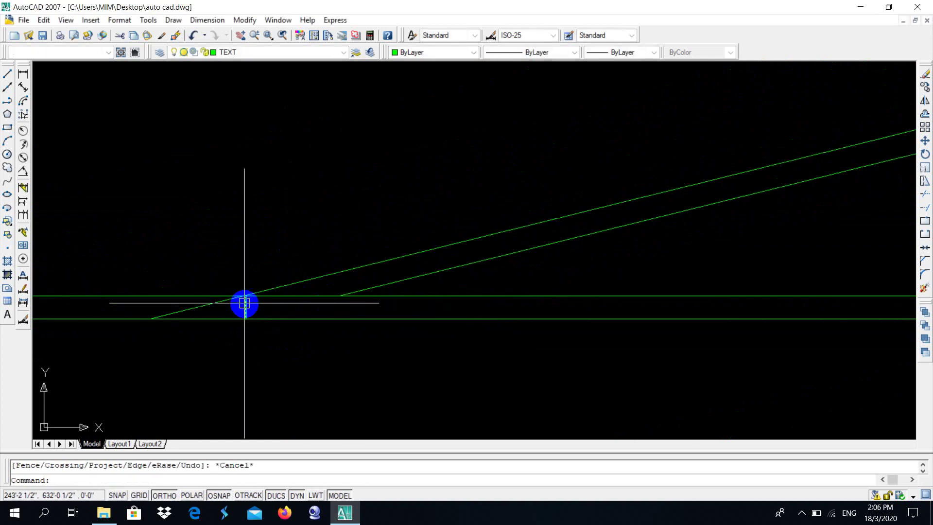
# Delete the short vertical line at the ramp's foot
pyautogui.click(245, 307)
pyautogui.press('Delete')
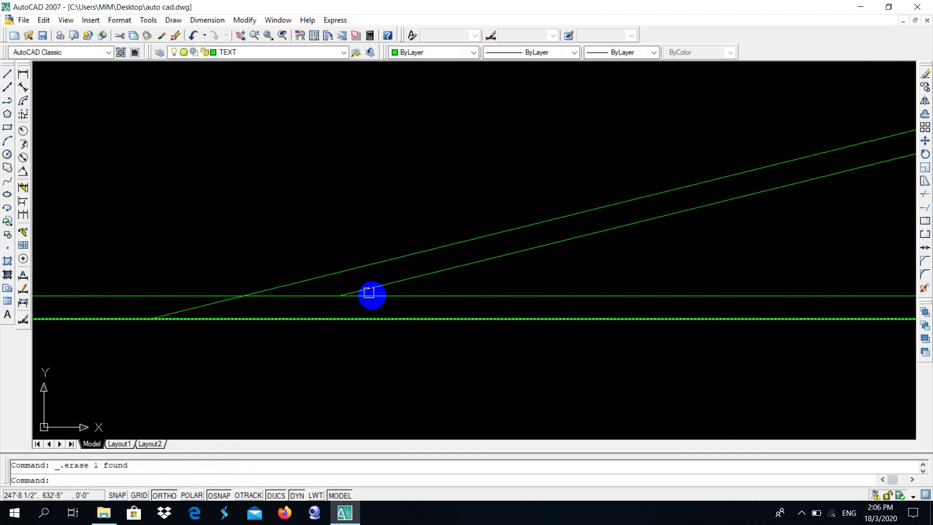
pyautogui.scroll(3, 340, 303)
pyautogui.write('l')
pyautogui.press('Return')
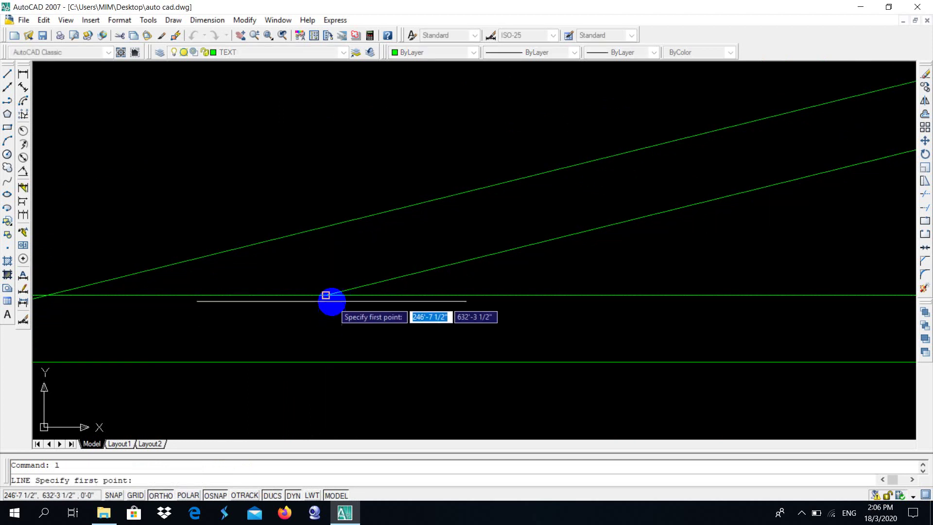
pyautogui.click(326, 295)
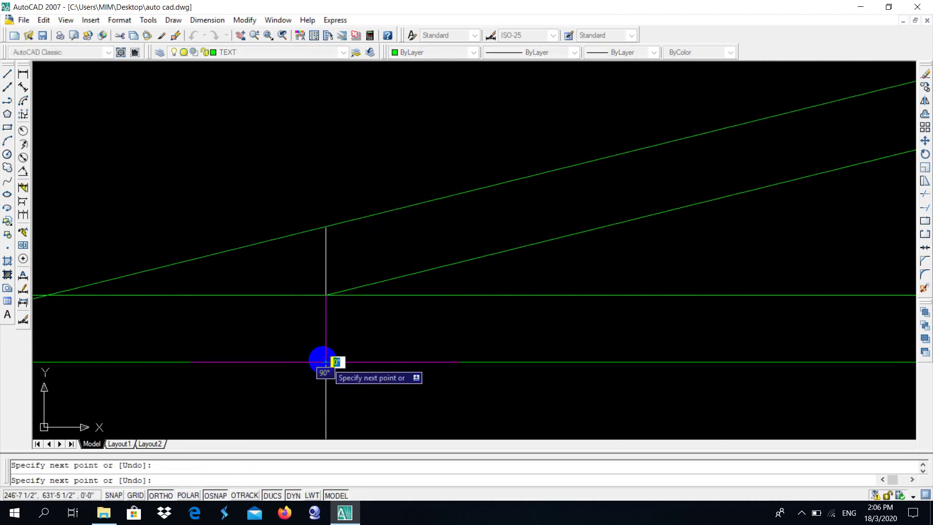
pyautogui.press('Escape')
pyautogui.scroll(-5, 267, 331)
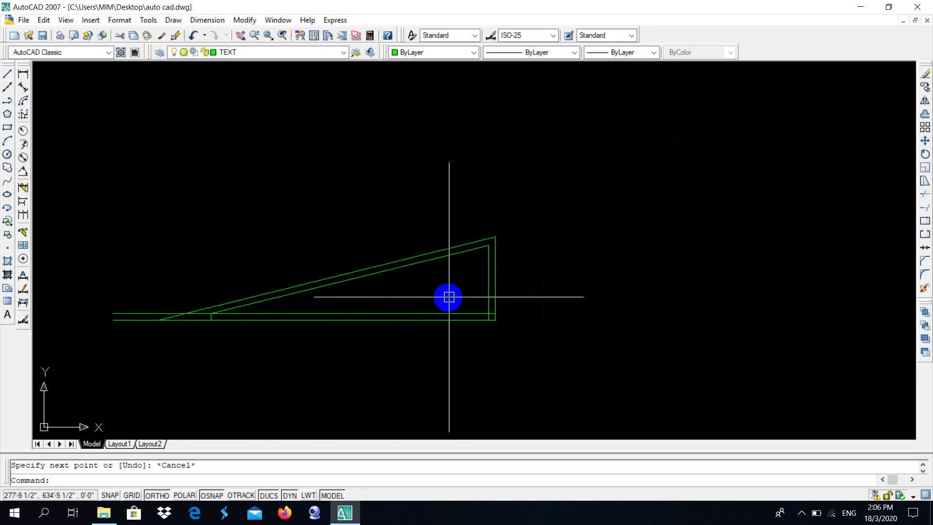
pyautogui.scroll(5, 496, 229)
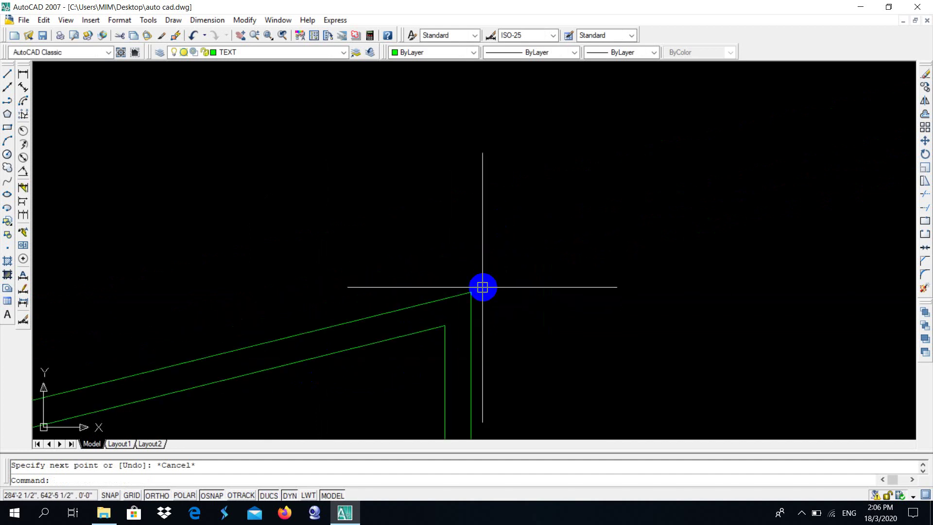
pyautogui.scroll(-5, 593, 240)
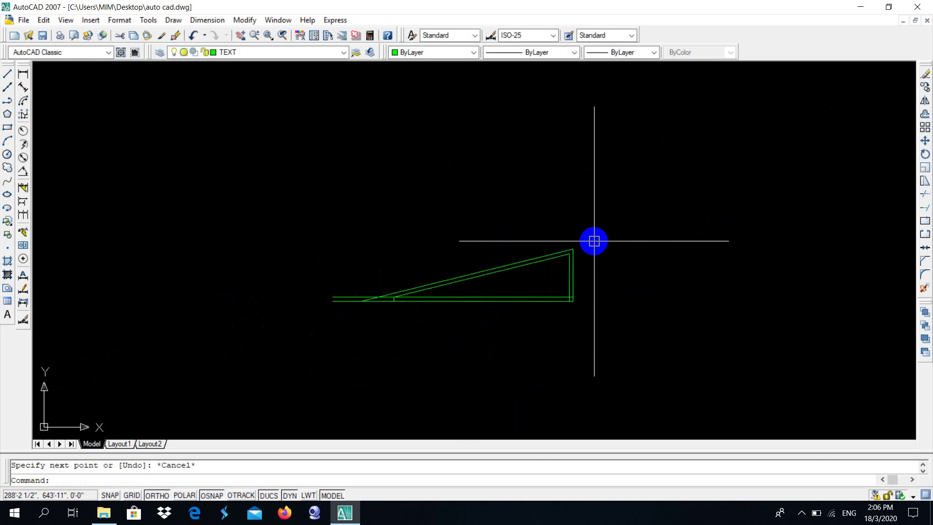
pyautogui.scroll(3, 594, 241)
pyautogui.scroll(2, 573, 270)
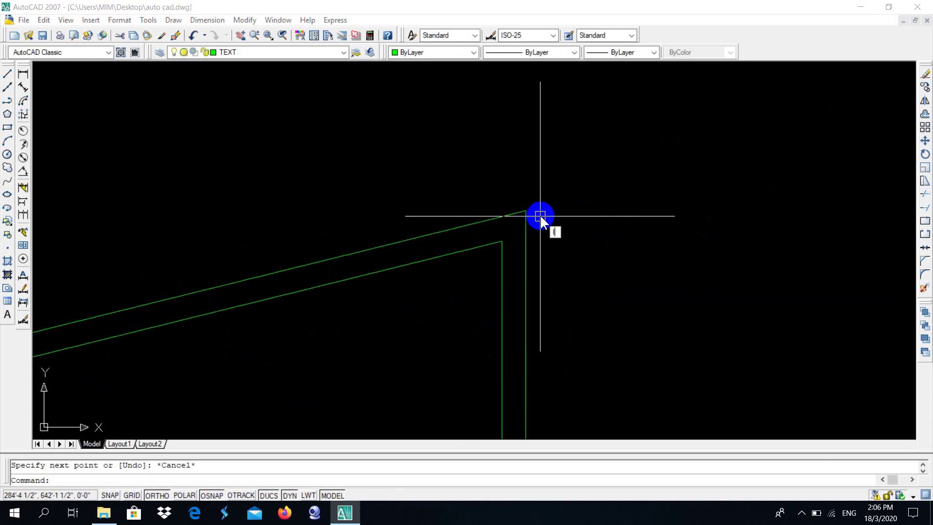
# Draw a 5' horizontal line from the ramp's top corner, then undo it
pyautogui.write('l')
pyautogui.press('Return')
pyautogui.click(525, 211)
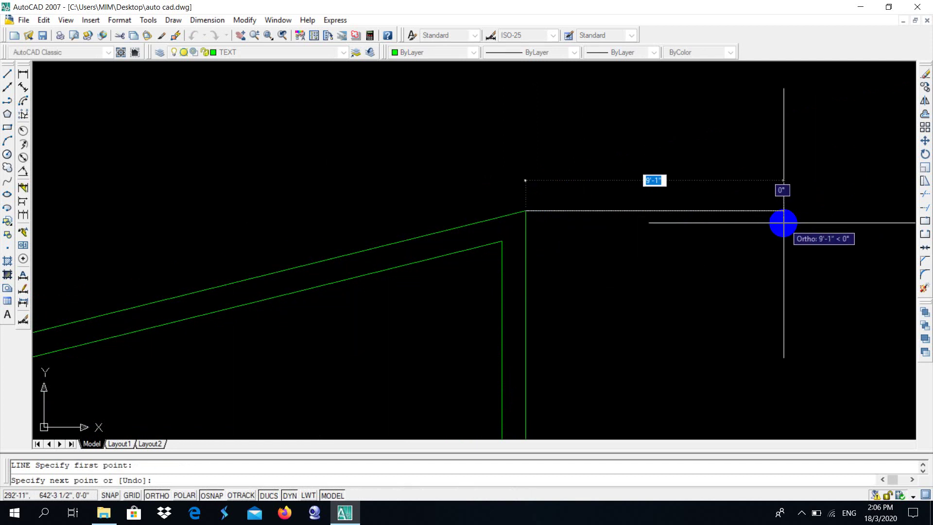
pyautogui.write("5'")
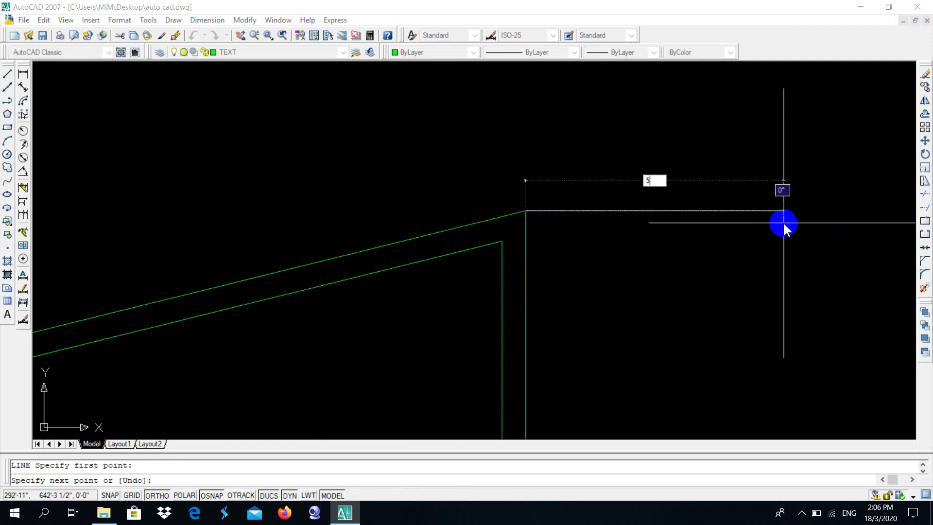
pyautogui.press('Return')
pyautogui.press('Return')
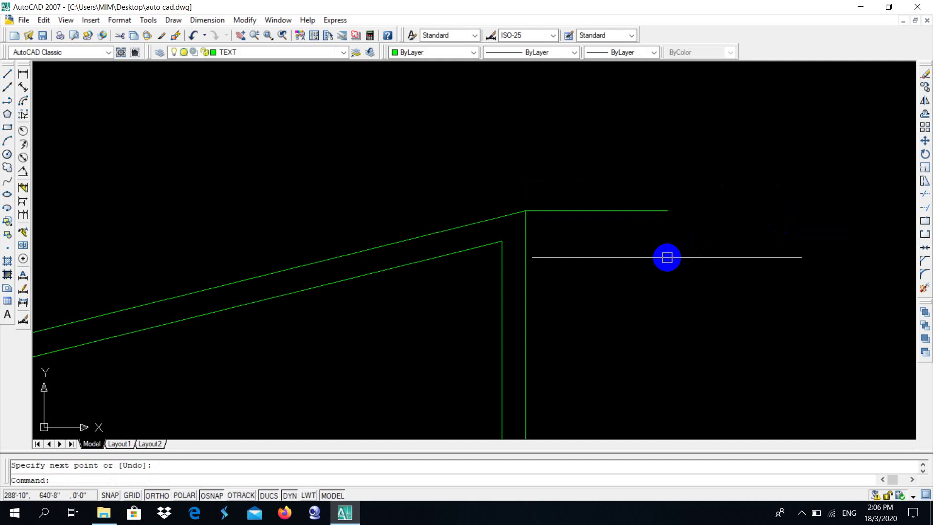
pyautogui.hotkey('ctrl', 'z')
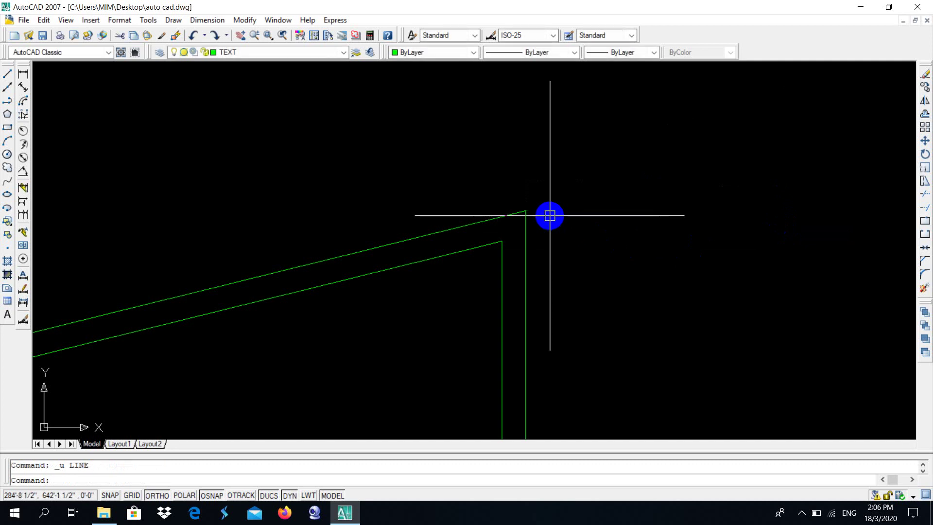
# Redraw the landing from the top corner: 5' horizontally, then a 10-inch drop
pyautogui.press('Return')
pyautogui.click(525, 211)
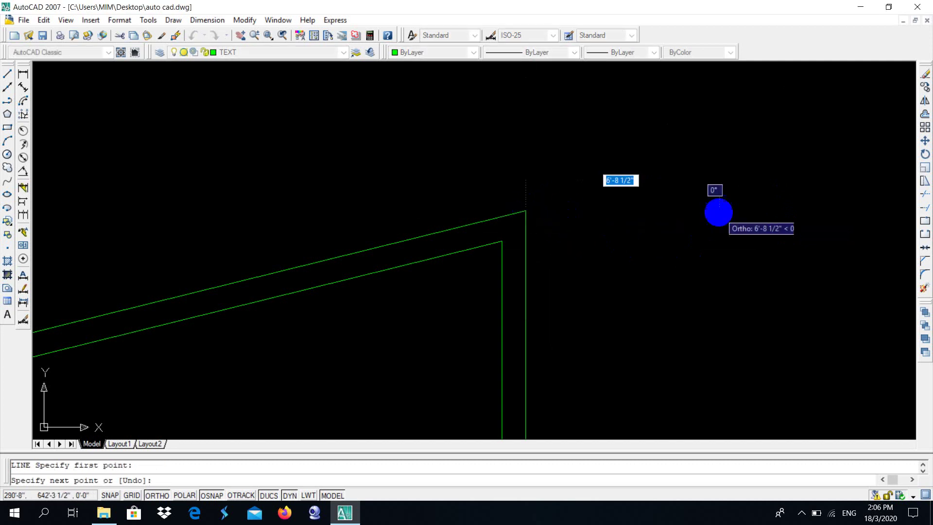
pyautogui.write("5'")
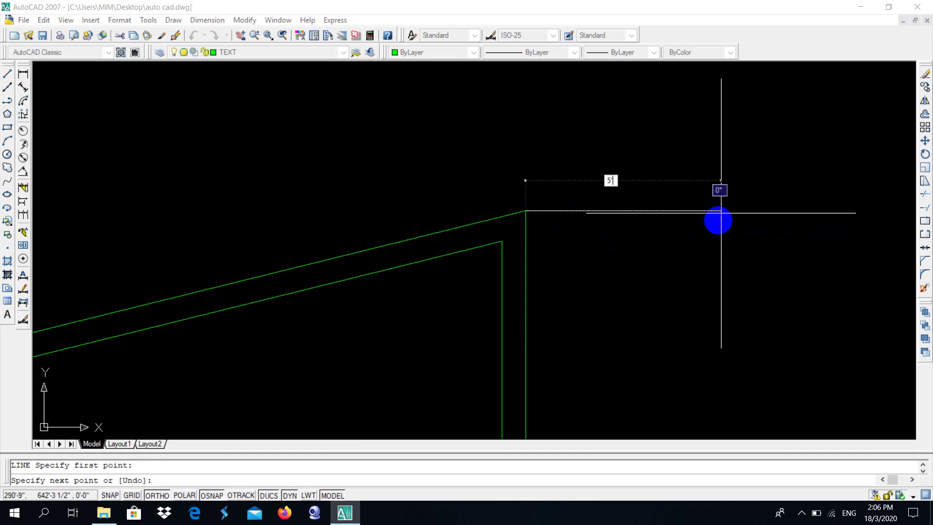
pyautogui.press('Return')
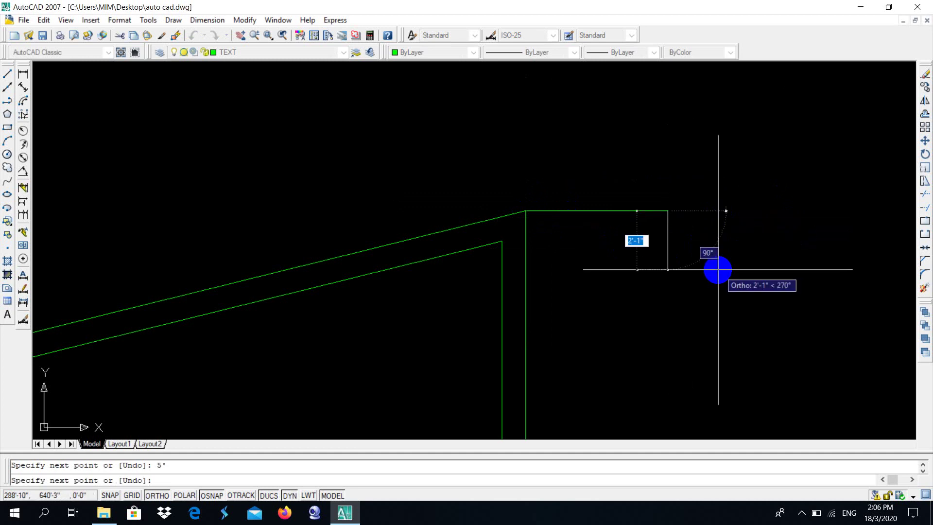
pyautogui.write('10')
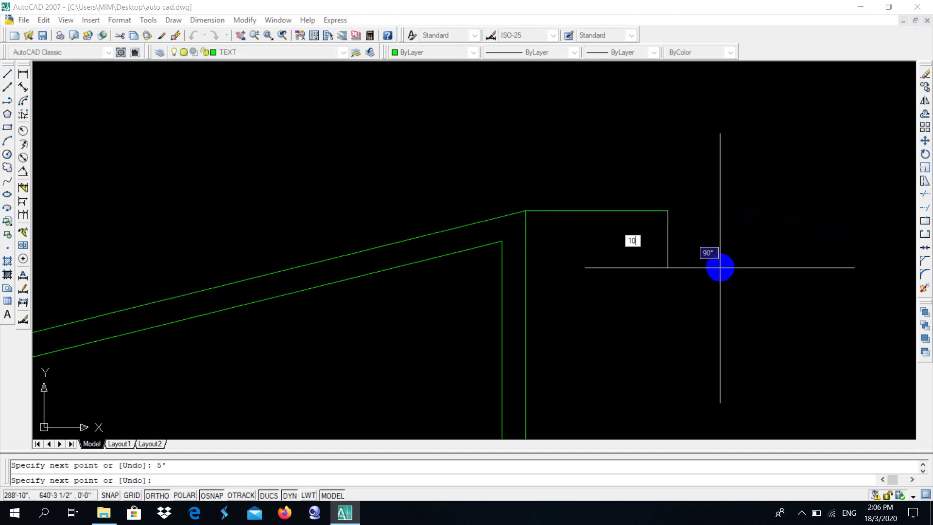
pyautogui.press('Return')
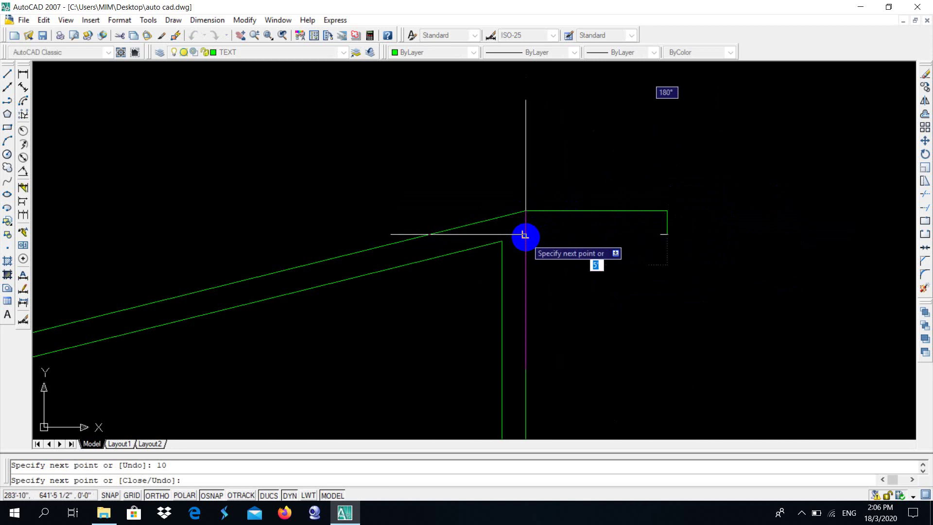
pyautogui.press('Escape')
pyautogui.scroll(2, 627, 254)
# Start a Trim at the landing corner and cancel it without cutting anything
pyautogui.scroll(-5, 593, 225)
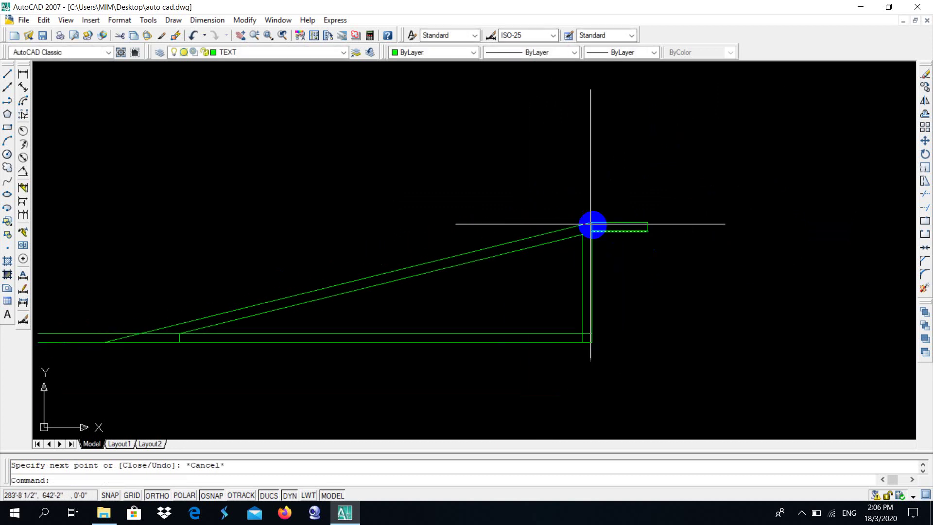
pyautogui.scroll(6, 617, 190)
pyautogui.scroll(-4, 591, 229)
pyautogui.scroll(6, 589, 218)
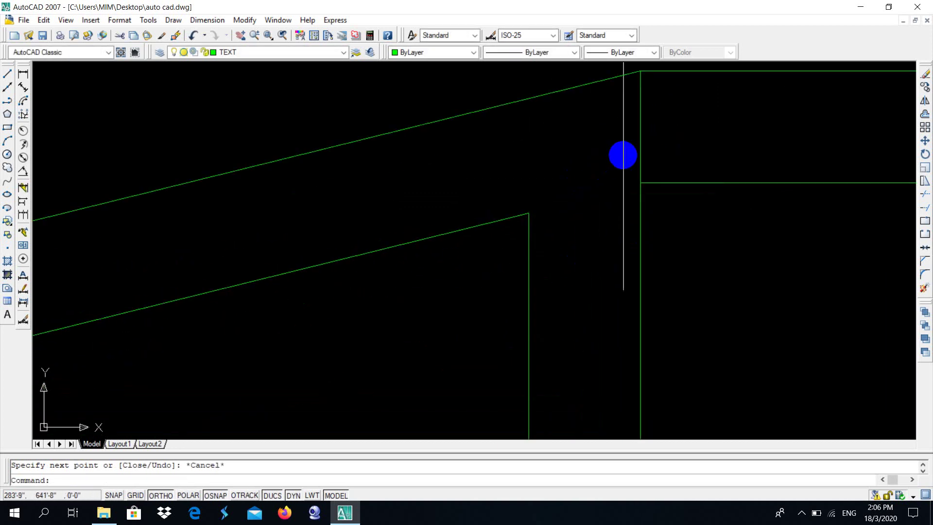
pyautogui.scroll(-6, 621, 164)
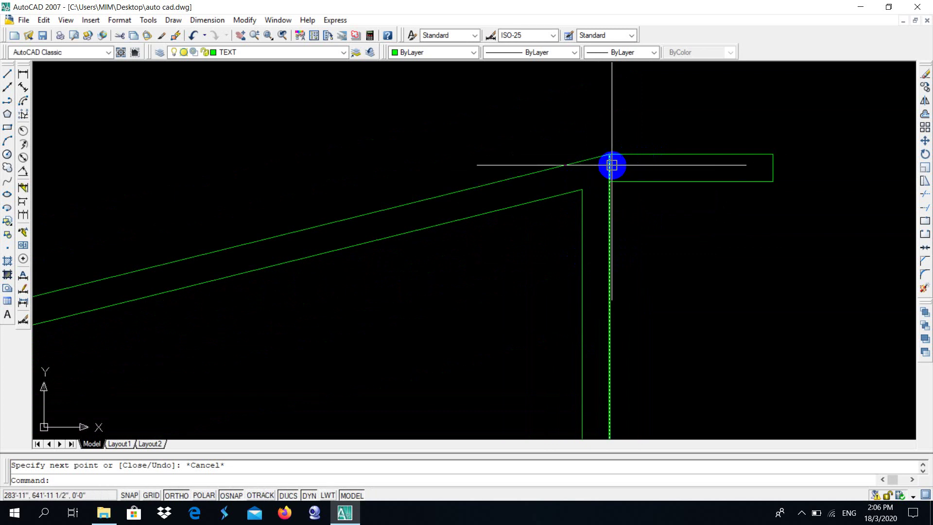
pyautogui.scroll(3, 607, 170)
pyautogui.press('Return')
pyautogui.press('Return')
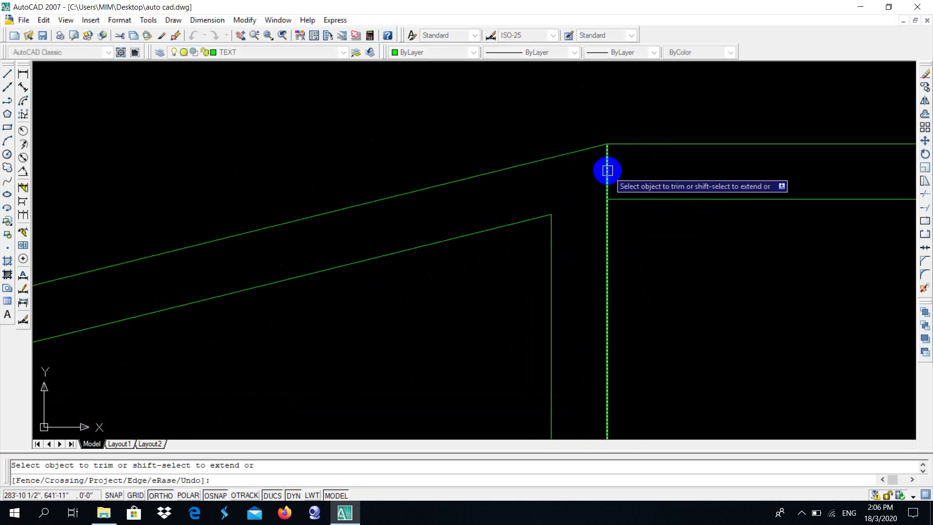
pyautogui.scroll(-4, 608, 170)
pyautogui.scroll(5, 598, 329)
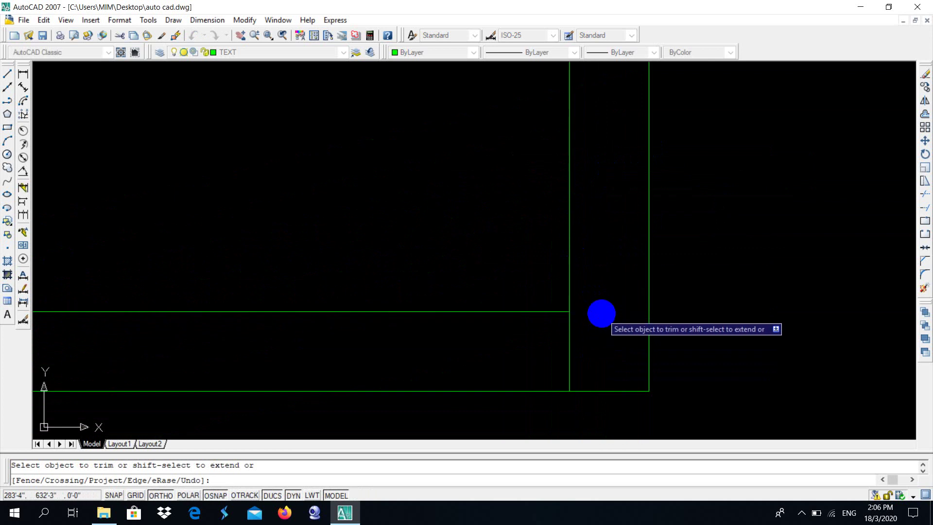
pyautogui.scroll(-2, 583, 330)
pyautogui.scroll(-5, 576, 340)
pyautogui.scroll(2, 578, 338)
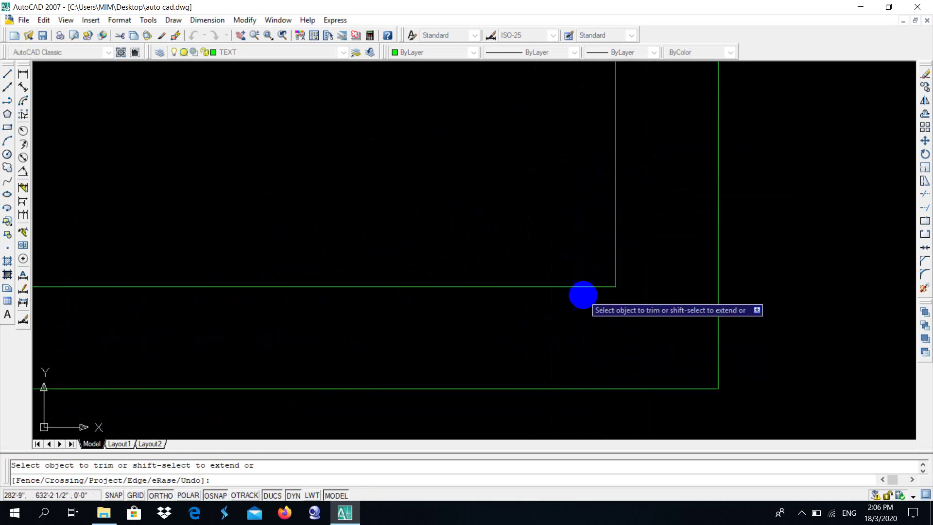
pyautogui.scroll(-2, 583, 296)
pyautogui.scroll(-2, 559, 331)
pyautogui.scroll(-1, 535, 365)
pyautogui.scroll(1, 410, 349)
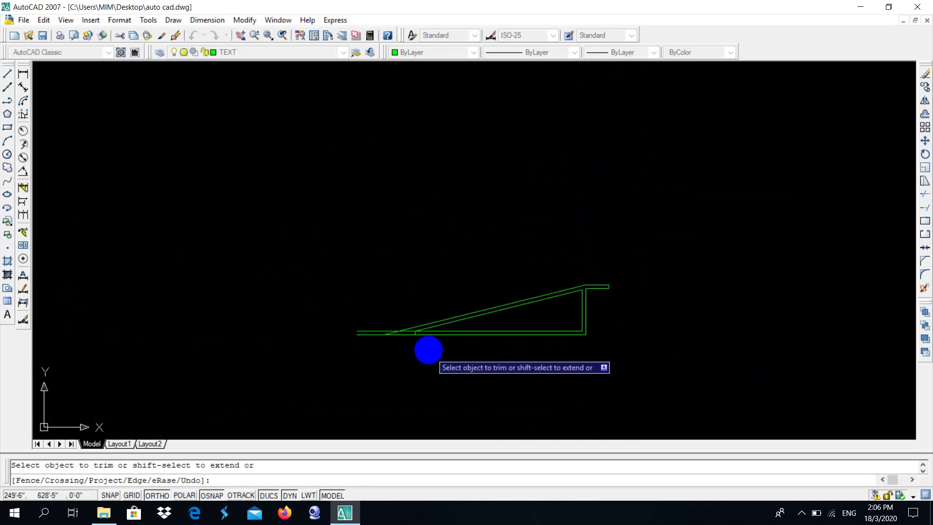
pyautogui.scroll(3, 427, 349)
pyautogui.scroll(-3, 392, 329)
pyautogui.press('Escape')
# Pan and zoom to frame the whole ramp and landing outline
pyautogui.scroll(5, 387, 367)
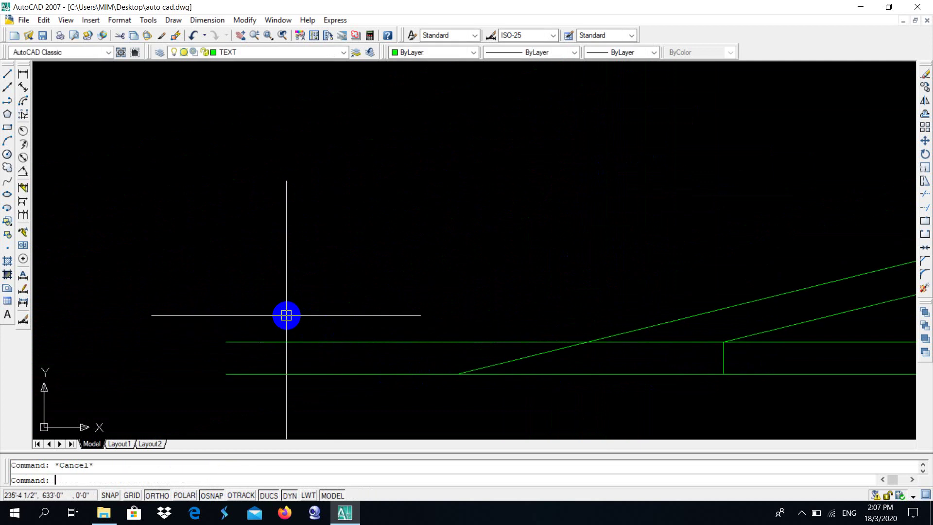
pyautogui.scroll(-5, 286, 316)
pyautogui.scroll(3, 406, 337)
pyautogui.scroll(1, 407, 337)
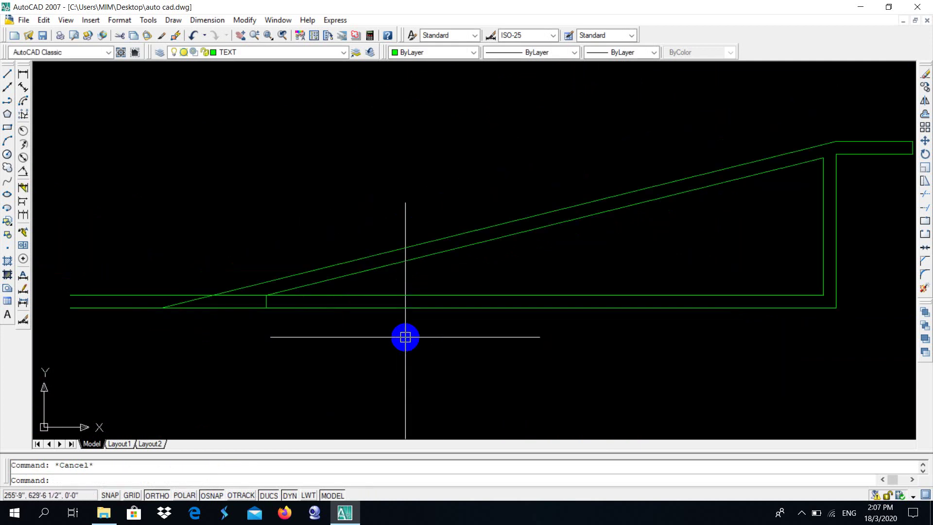
pyautogui.scroll(-2, 406, 337)
pyautogui.moveTo(527, 343); pyautogui.dragTo(436, 299, button='middle')
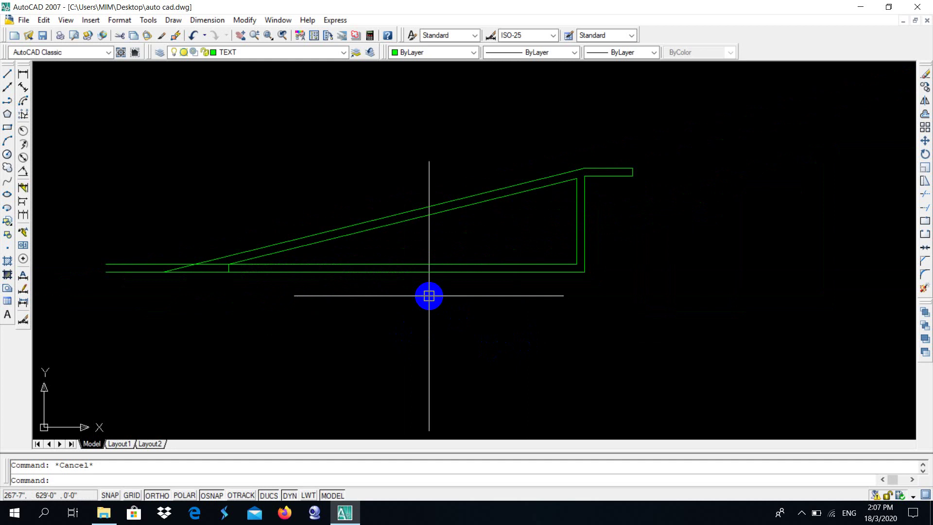
pyautogui.scroll(-2, 340, 297)
pyautogui.scroll(1, 381, 304)
pyautogui.scroll(2, 380, 302)
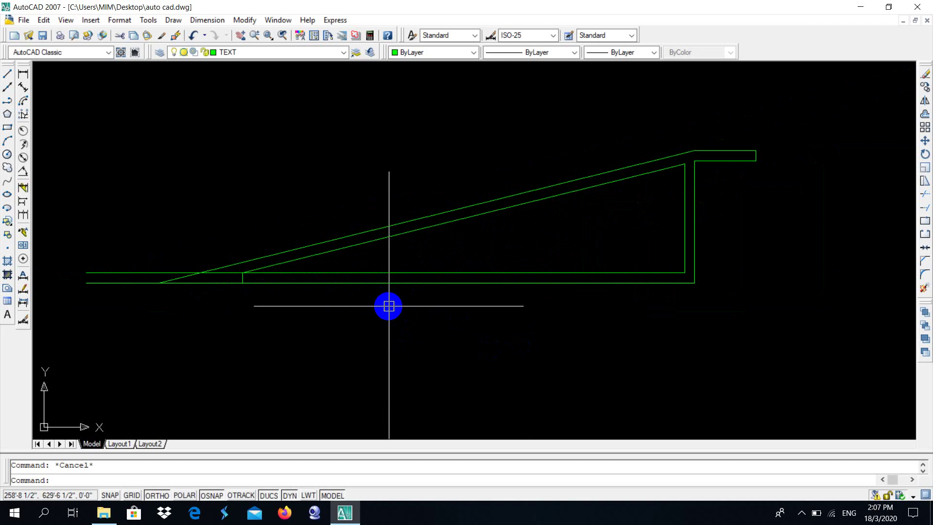
# Offset the bottom ground line by the default 1.5 distance
pyautogui.write('o')
pyautogui.press('Return')
pyautogui.write('1.5')
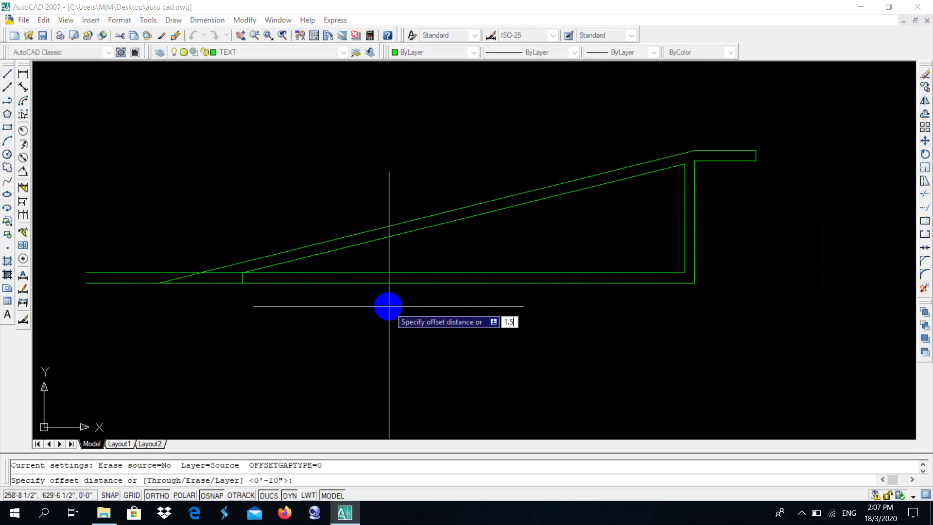
pyautogui.press('Return')
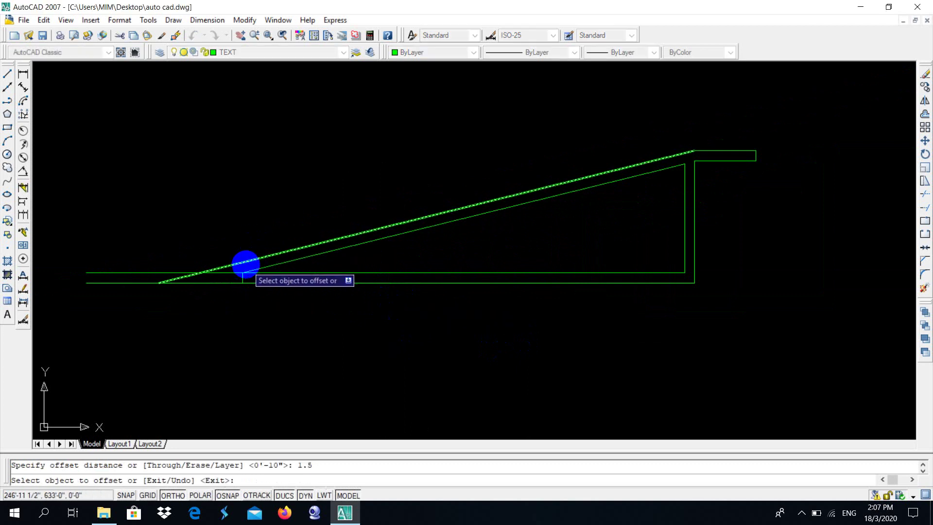
pyautogui.scroll(2, 243, 264)
pyautogui.click(411, 298)
pyautogui.click(427, 269)
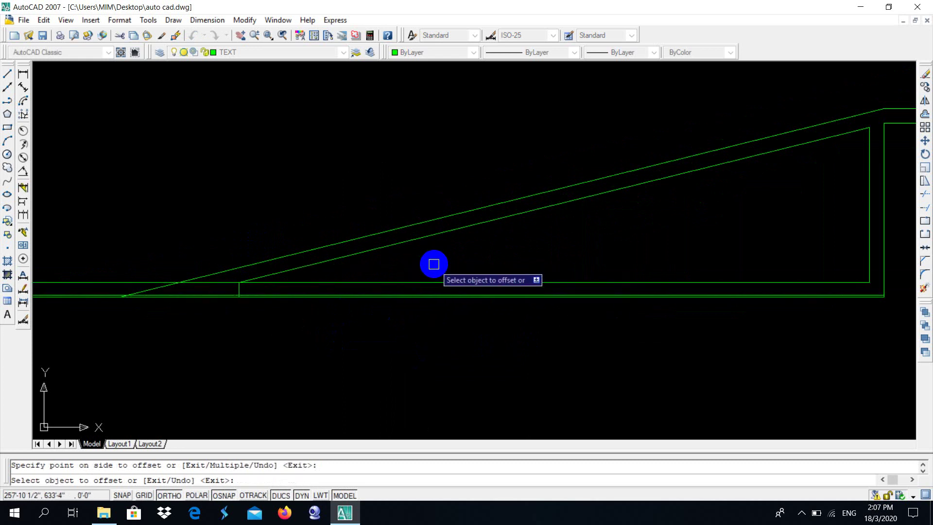
pyautogui.press('Escape')
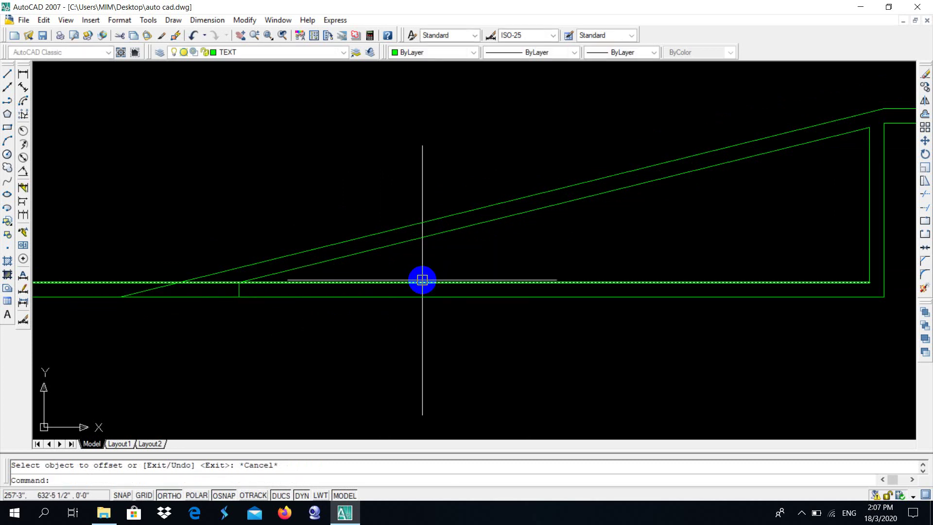
# Restart Offset at distance 2 and double a horizontal base line
pyautogui.write('o')
pyautogui.press('Return')
pyautogui.write('2')
pyautogui.press('Return')
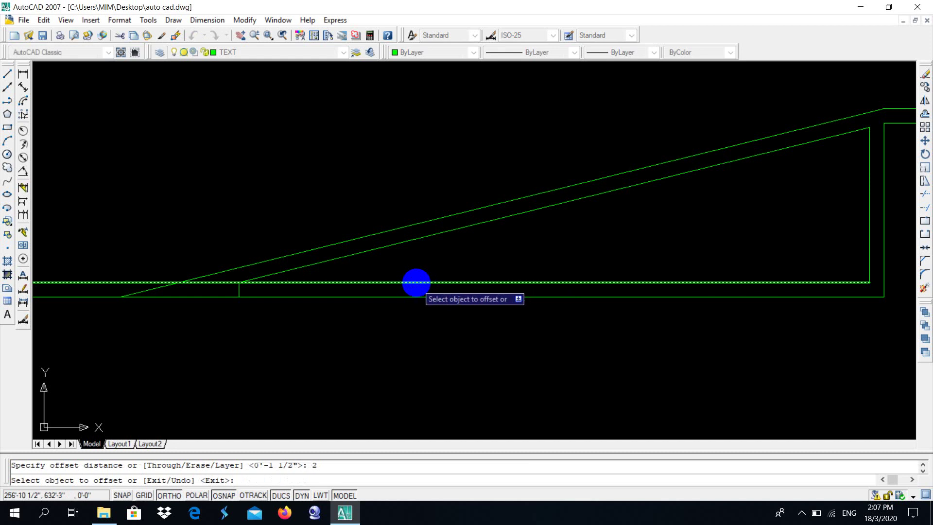
pyautogui.click(405, 287)
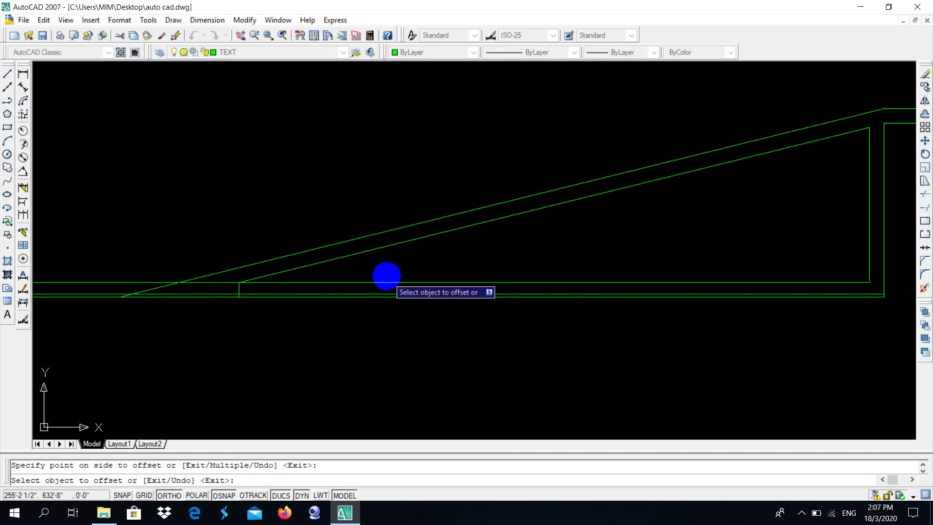
pyautogui.scroll(5, 384, 288)
pyautogui.scroll(-3, 384, 287)
pyautogui.click(386, 260)
pyautogui.click(386, 369)
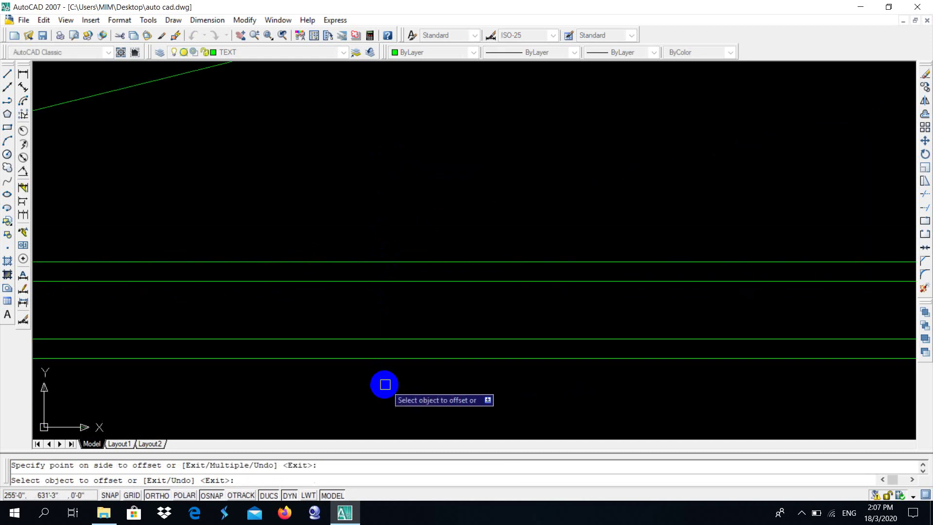
# Offset both sloped ramp lines by 2
pyautogui.scroll(-2, 372, 348)
pyautogui.scroll(-2, 372, 348)
pyautogui.click(349, 271)
pyautogui.click(319, 202)
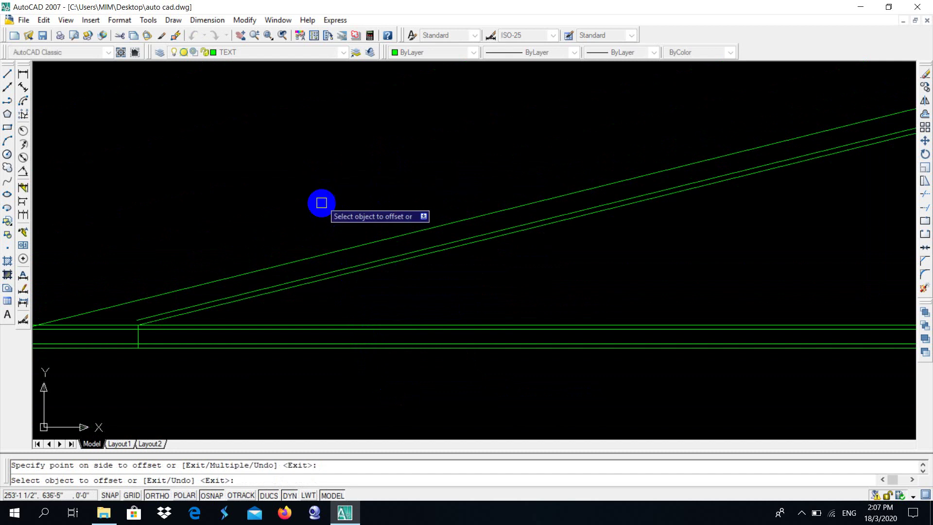
pyautogui.click(325, 256)
pyautogui.click(364, 297)
# Offset the lower and top landing lines by 2
pyautogui.scroll(-3, 342, 248)
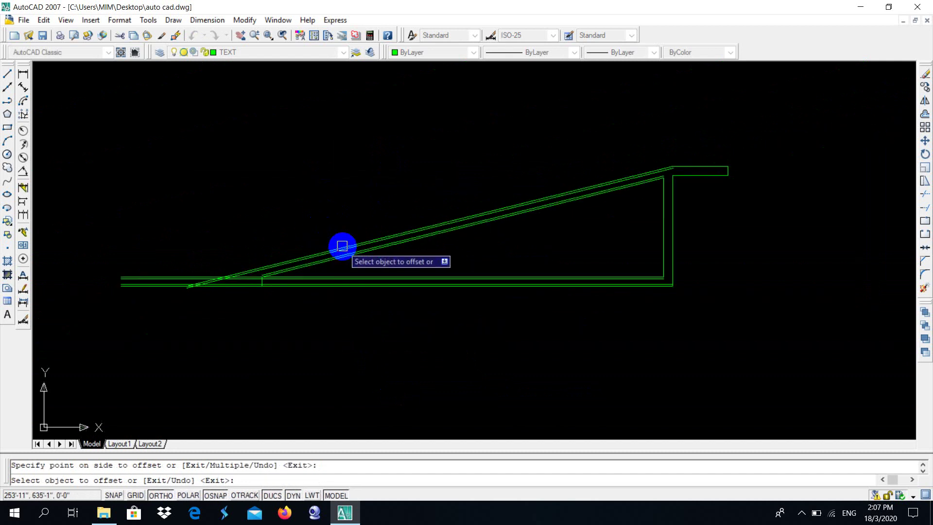
pyautogui.scroll(3, 709, 213)
pyautogui.click(650, 286)
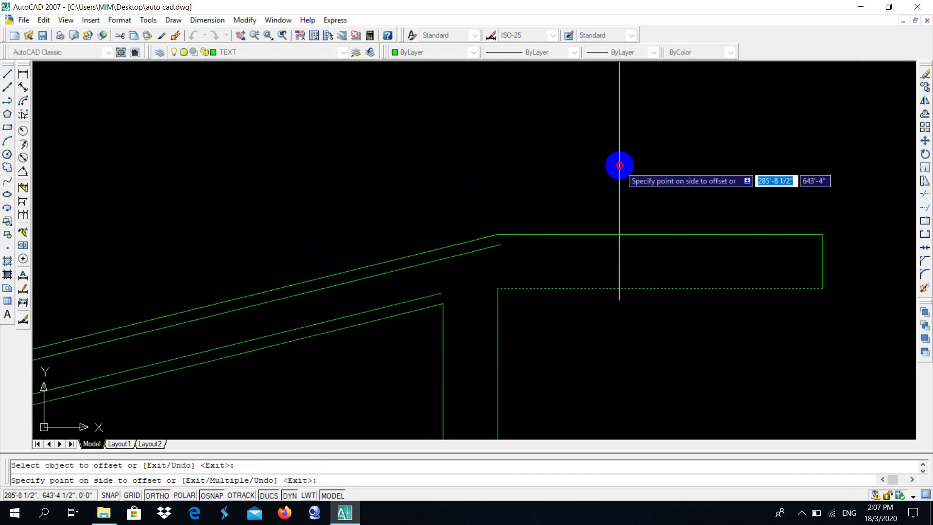
pyautogui.click(615, 194)
pyautogui.click(599, 234)
pyautogui.click(574, 160)
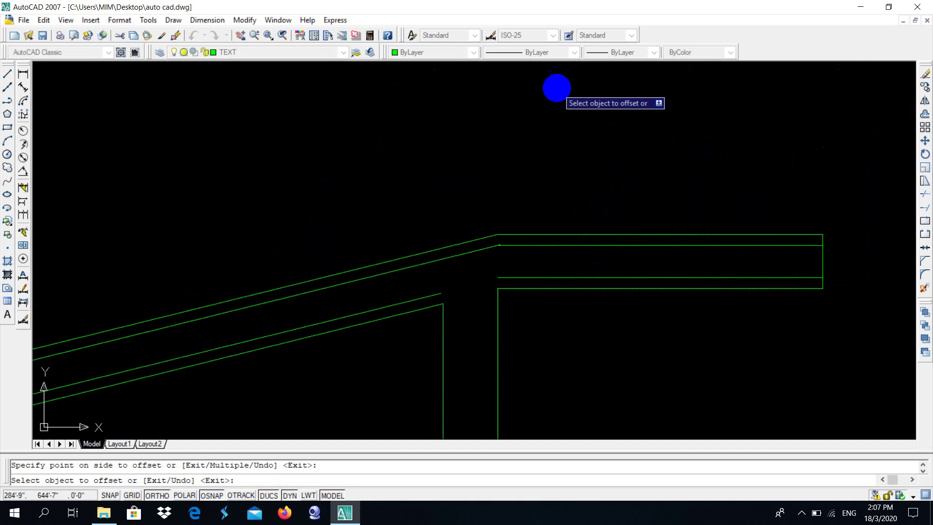
# Offset the vertical wall lines of the right post by 2
pyautogui.scroll(-4, 556, 88)
pyautogui.scroll(4, 523, 204)
pyautogui.click(500, 214)
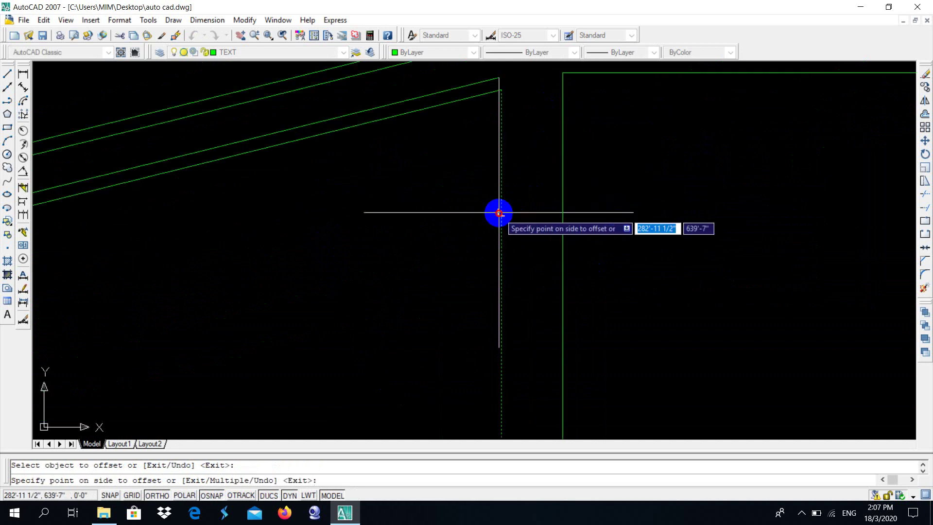
pyautogui.click(560, 206)
pyautogui.click(569, 210)
pyautogui.scroll(-4, 459, 209)
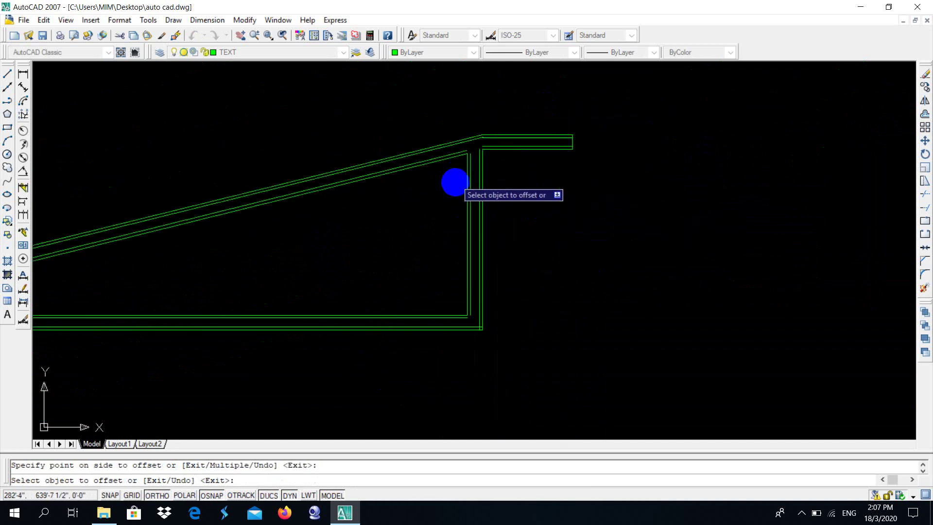
pyautogui.press('Escape')
# Extend the doubled post lines down to the doubled base lines at the lower-right corner
pyautogui.scroll(2, 468, 327)
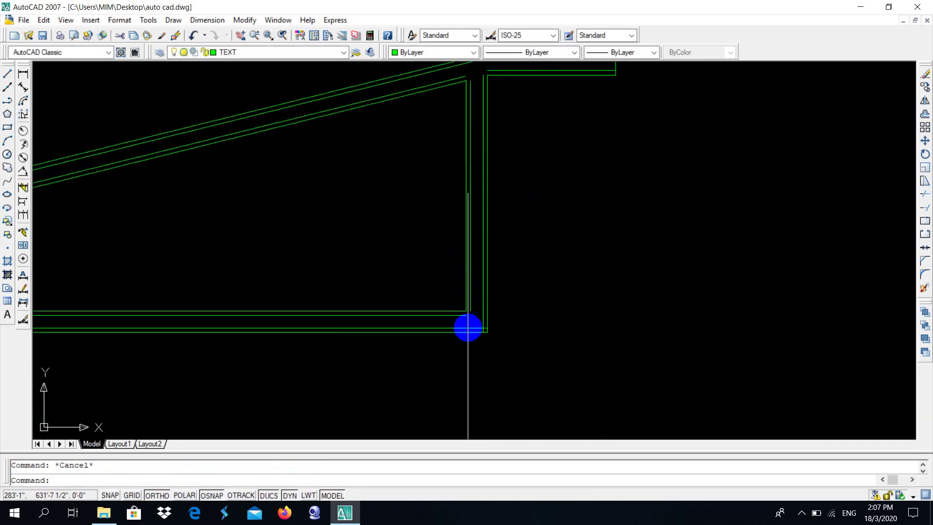
pyautogui.scroll(2, 473, 293)
pyautogui.scroll(-2, 477, 285)
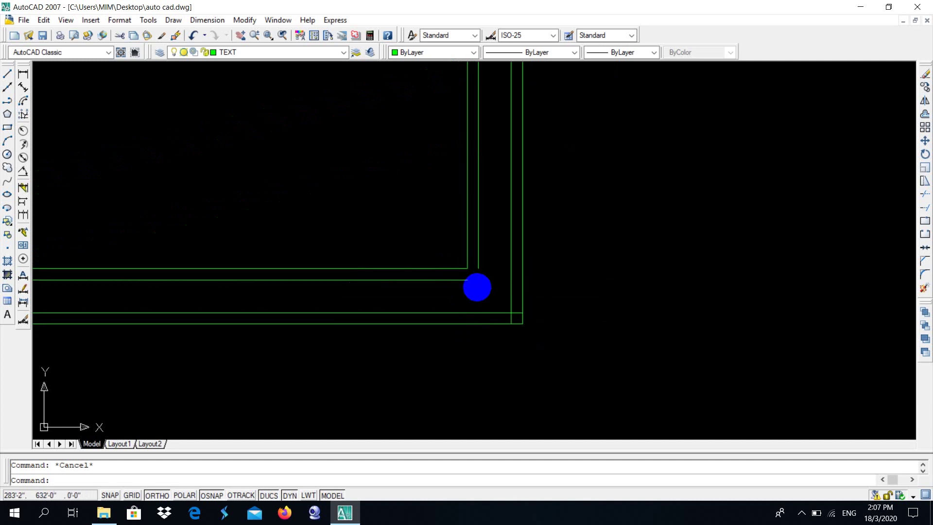
pyautogui.moveTo(443, 294); pyautogui.dragTo(501, 248, button='middle')
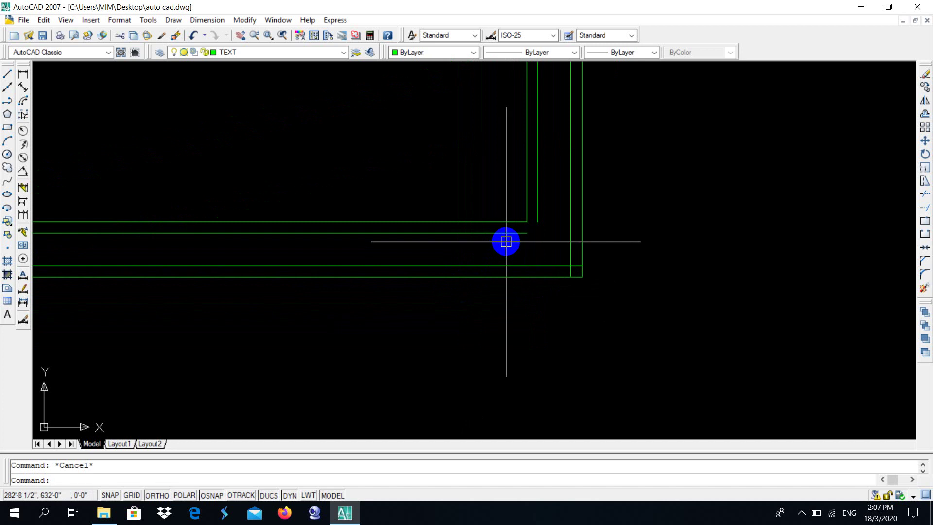
pyautogui.scroll(-1, 528, 235)
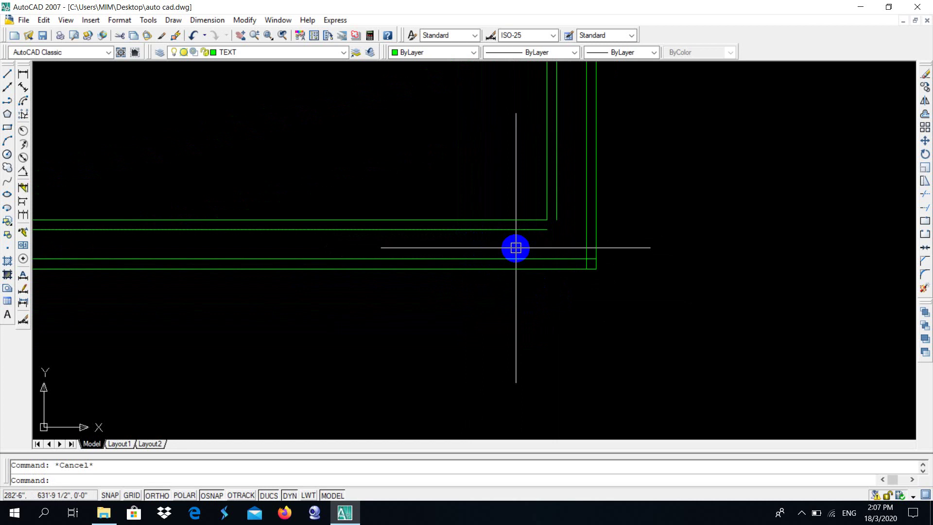
pyautogui.write('x')
pyautogui.press('Return')
pyautogui.press('Return')
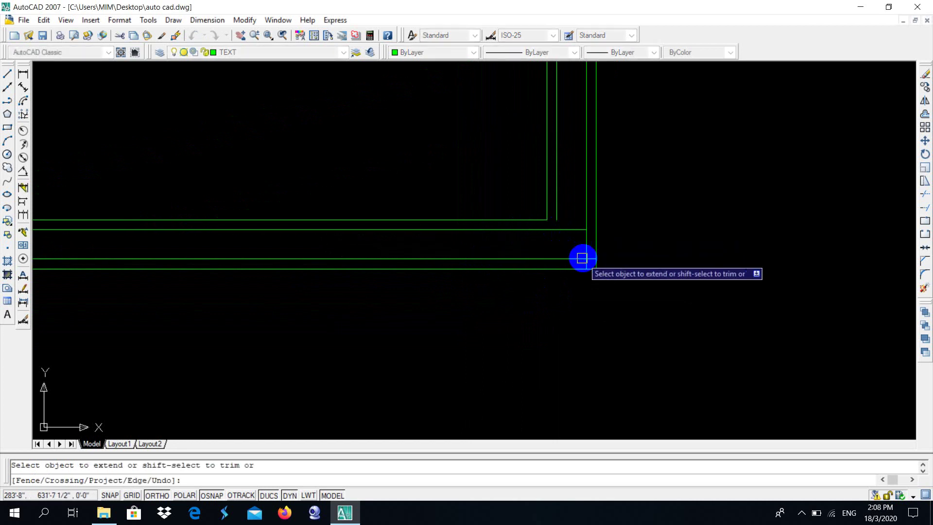
pyautogui.moveTo(583, 260); pyautogui.dragTo(591, 323, button='middle')
pyautogui.scroll(3, 589, 306)
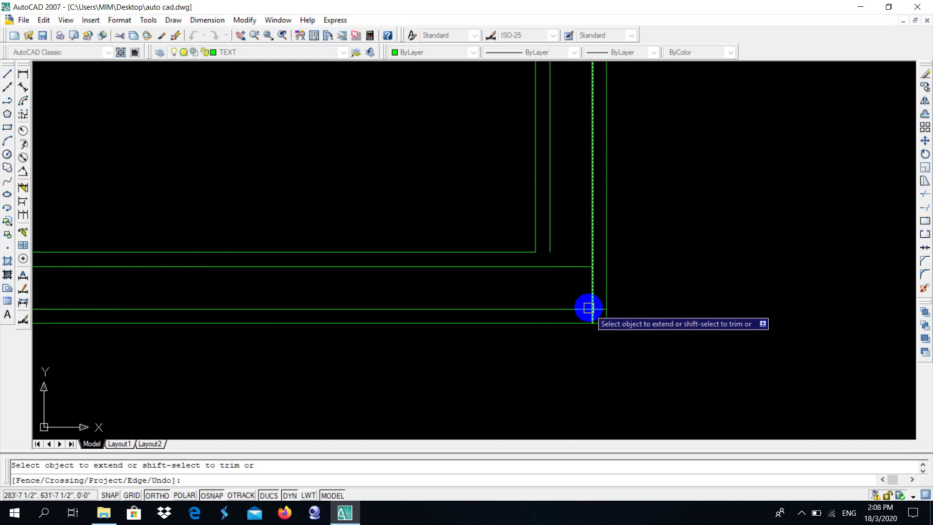
pyautogui.scroll(5, 600, 316)
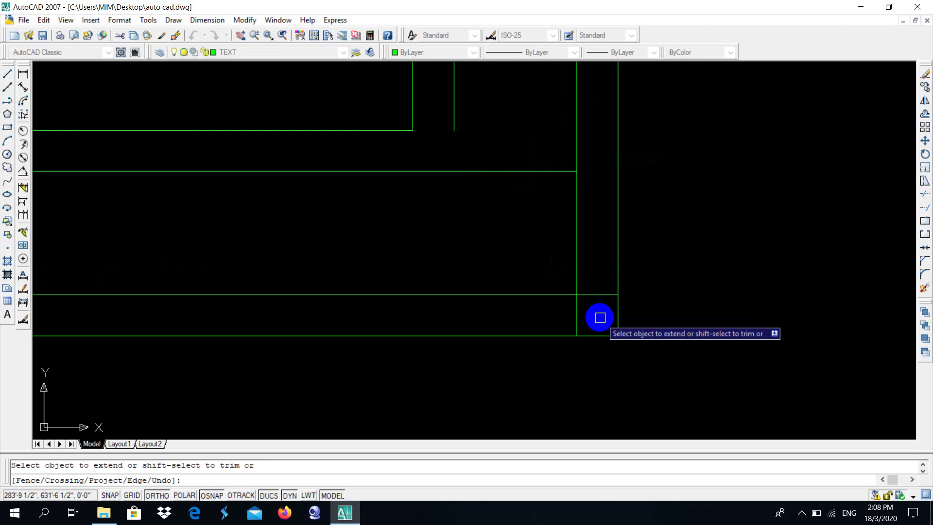
pyautogui.scroll(-2, 575, 321)
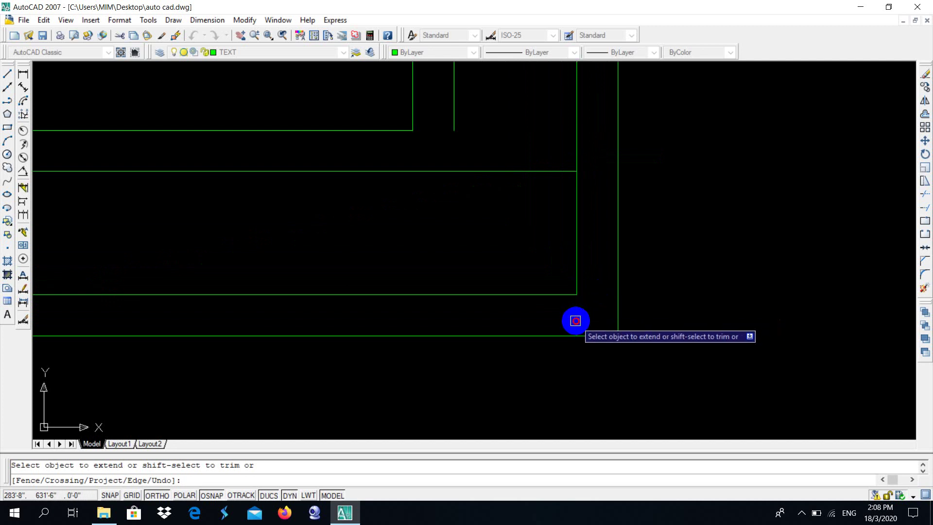
pyautogui.scroll(-4, 595, 347)
pyautogui.scroll(-3, 597, 354)
pyautogui.scroll(3, 603, 364)
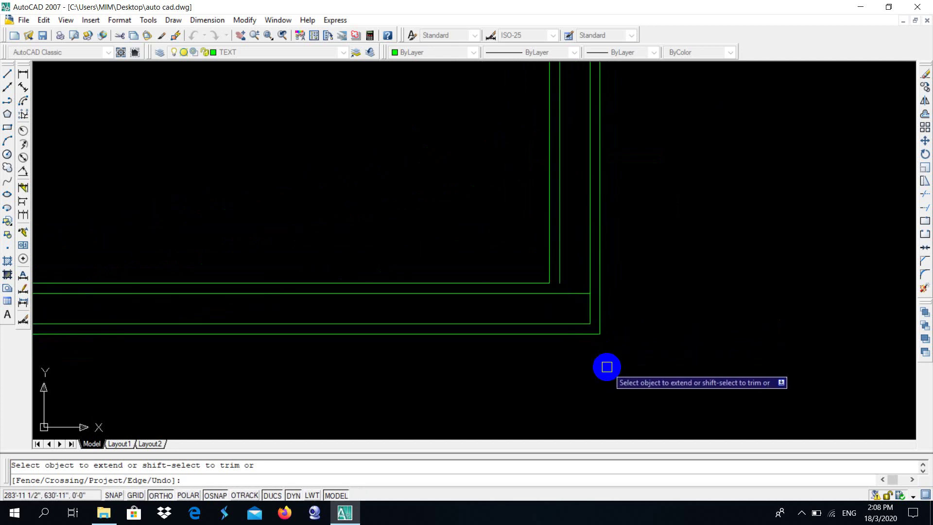
pyautogui.scroll(2, 583, 321)
pyautogui.scroll(-5, 577, 313)
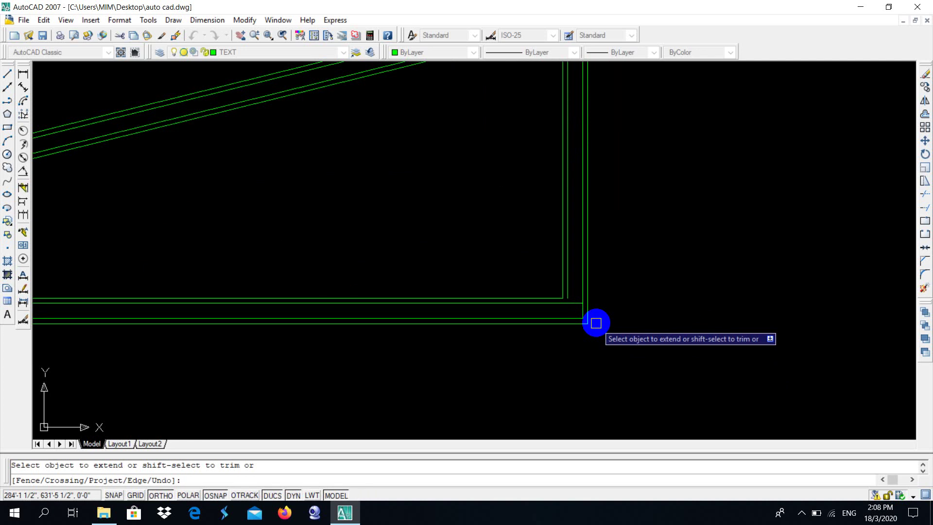
pyautogui.scroll(-3, 581, 333)
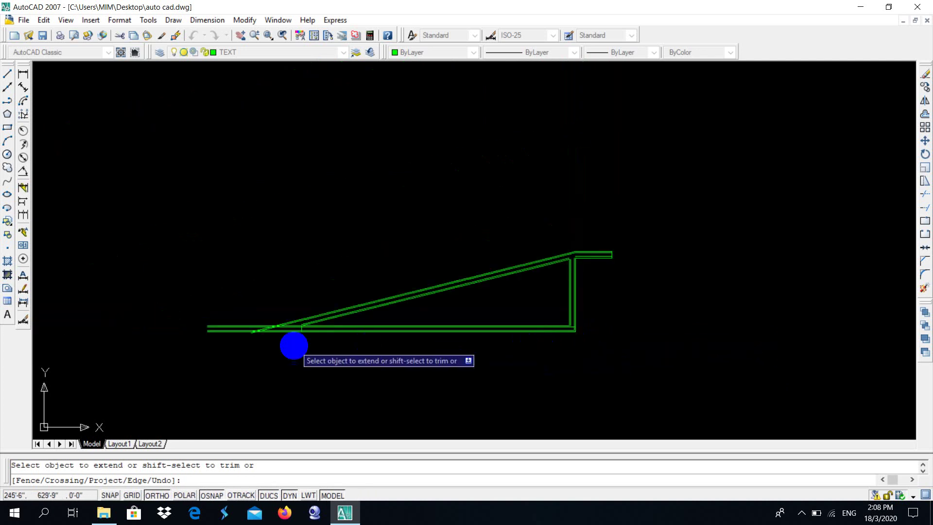
# Extend the sloped line down to the lower horizontal line and trim the overshooting ends
pyautogui.scroll(3, 313, 347)
pyautogui.scroll(2, 359, 378)
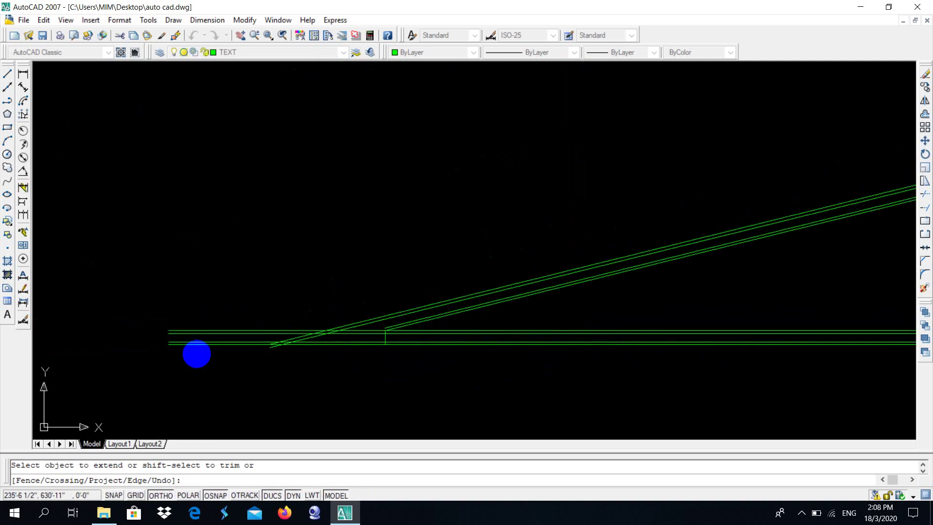
pyautogui.scroll(2, 198, 355)
pyautogui.scroll(2, 278, 388)
pyautogui.scroll(1, 438, 384)
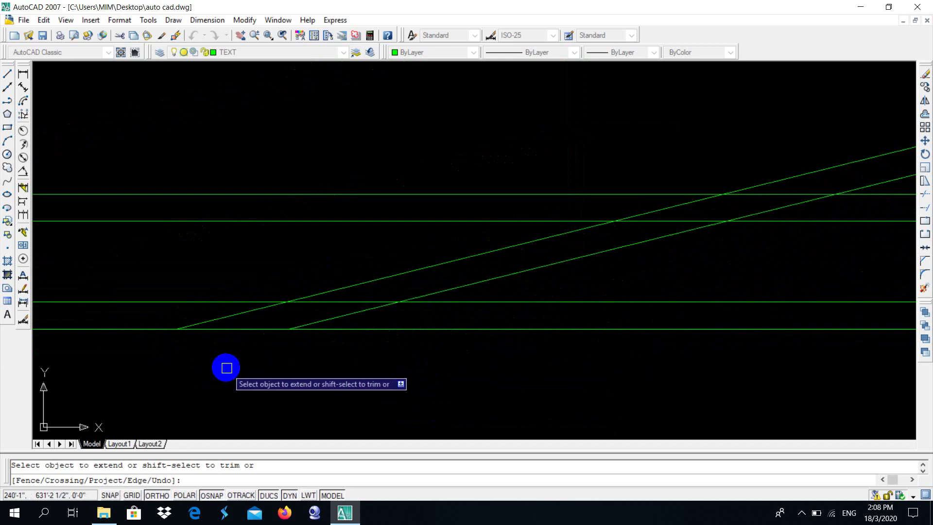
pyautogui.scroll(-2, 225, 367)
pyautogui.scroll(-2, 268, 382)
pyautogui.scroll(3, 267, 382)
pyautogui.scroll(2, 308, 365)
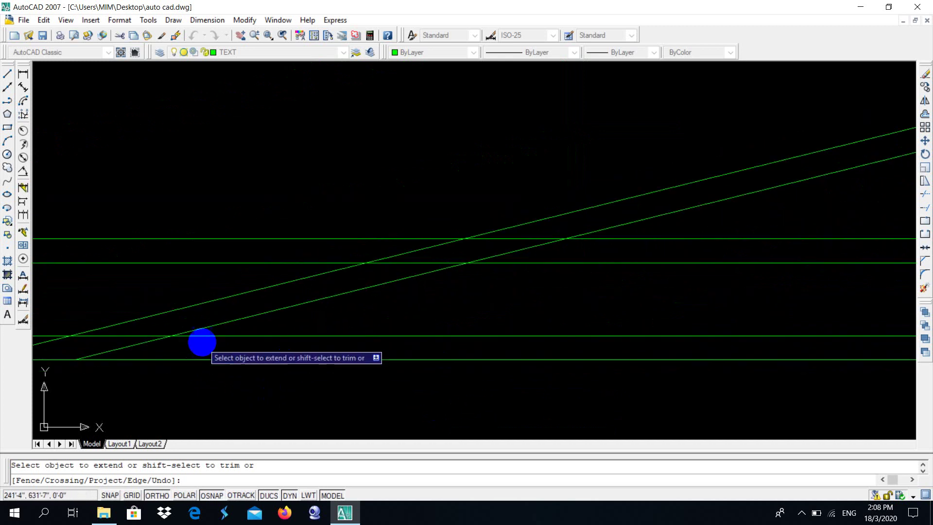
pyautogui.scroll(-3, 202, 342)
pyautogui.scroll(2, 281, 323)
pyautogui.scroll(2, 385, 271)
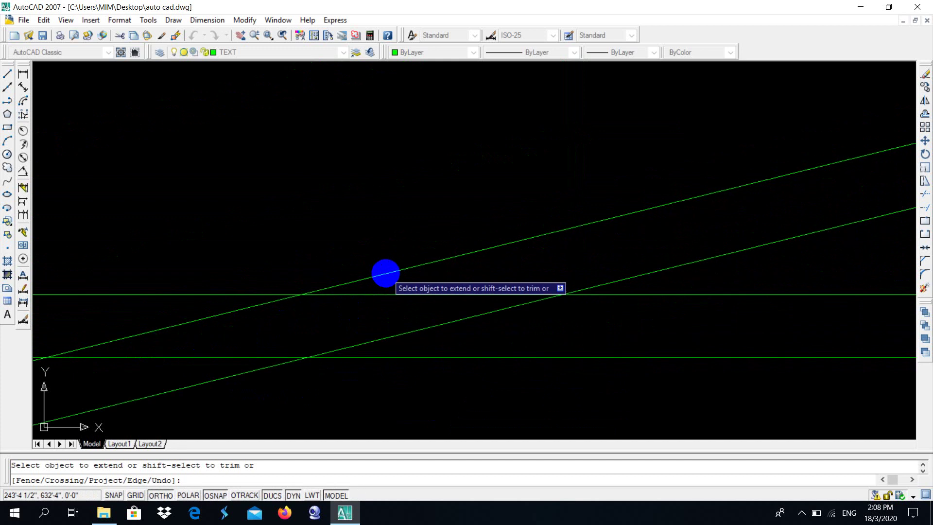
pyautogui.scroll(-3, 244, 275)
pyautogui.scroll(-2, 312, 329)
pyautogui.scroll(-2, 312, 330)
pyautogui.scroll(3, 339, 312)
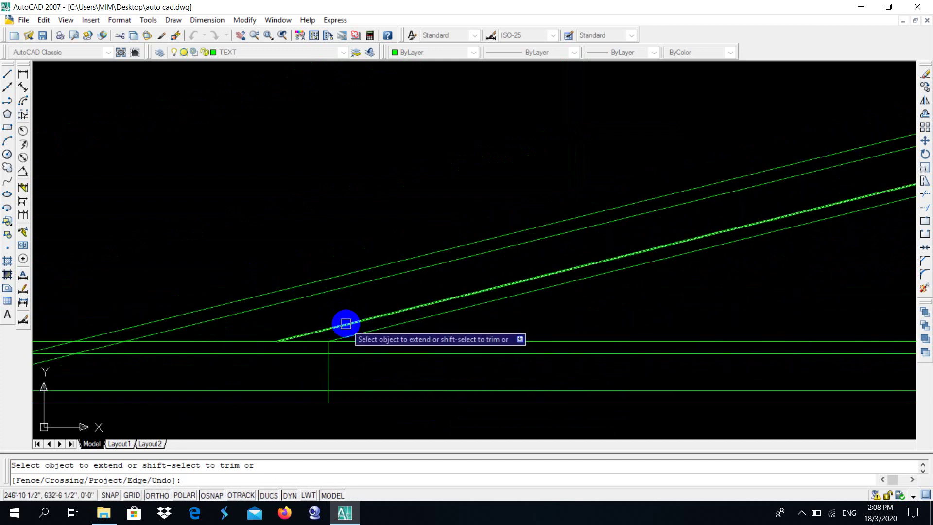
pyautogui.scroll(-2, 346, 323)
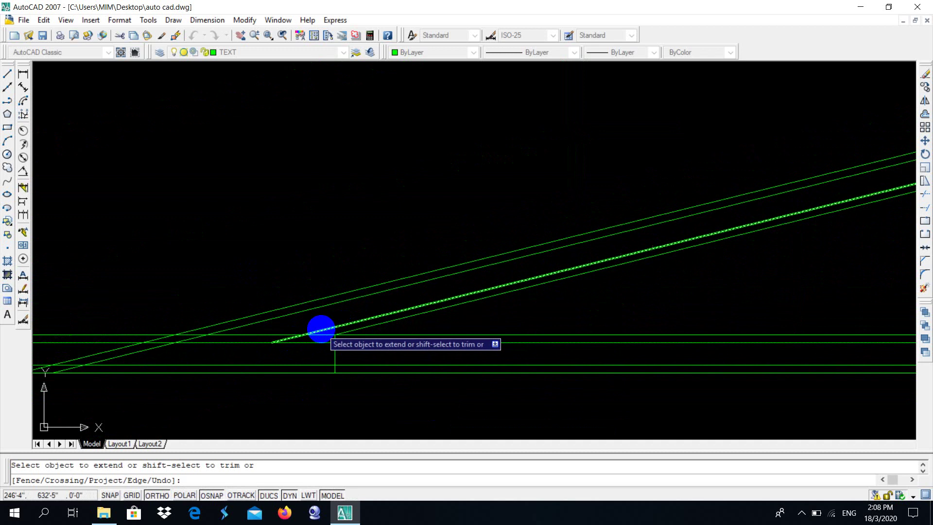
pyautogui.click(320, 329)
pyautogui.scroll(-1, 208, 366)
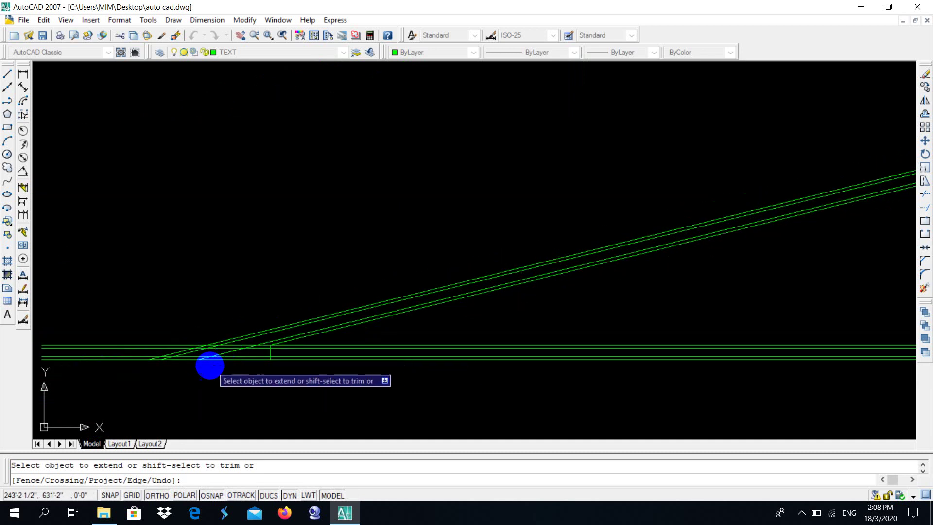
pyautogui.scroll(3, 203, 360)
pyautogui.scroll(2, 195, 358)
pyautogui.scroll(-4, 171, 354)
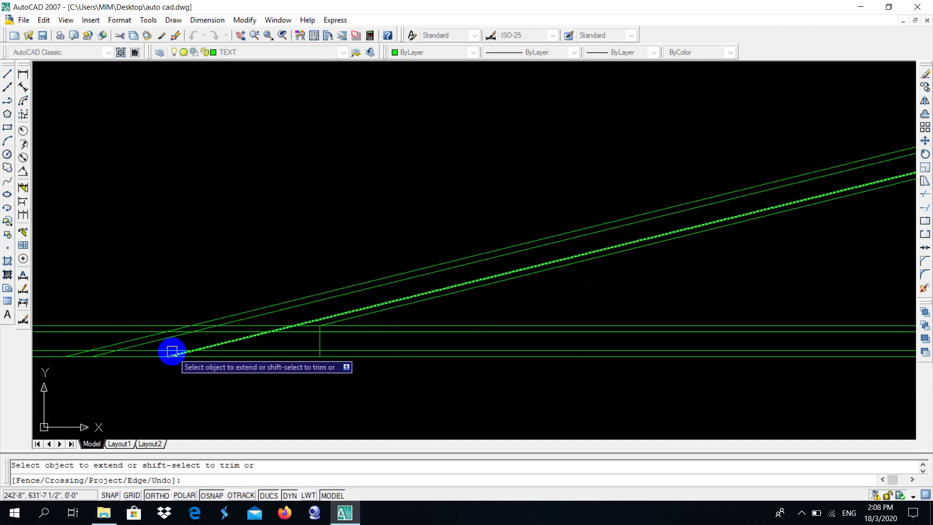
pyautogui.scroll(-2, 172, 350)
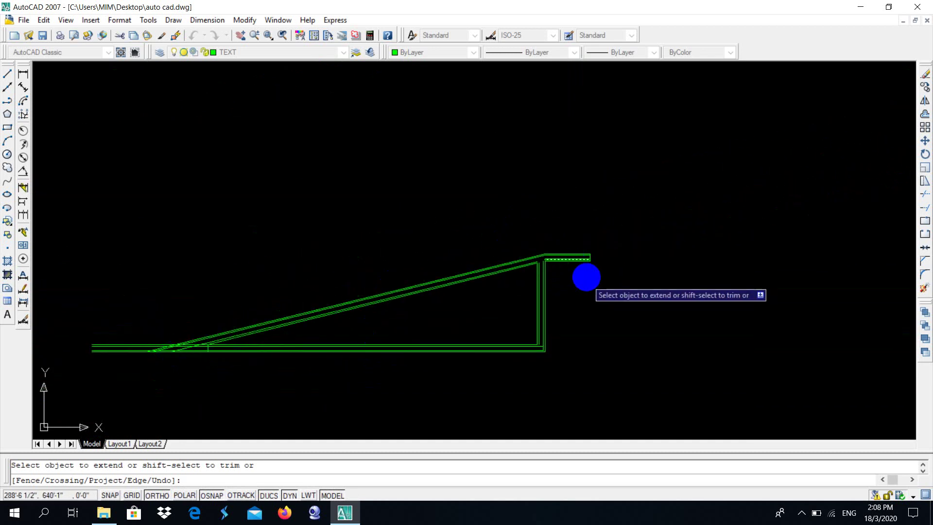
pyautogui.scroll(4, 558, 272)
pyautogui.scroll(-2, 483, 324)
pyautogui.scroll(2, 489, 287)
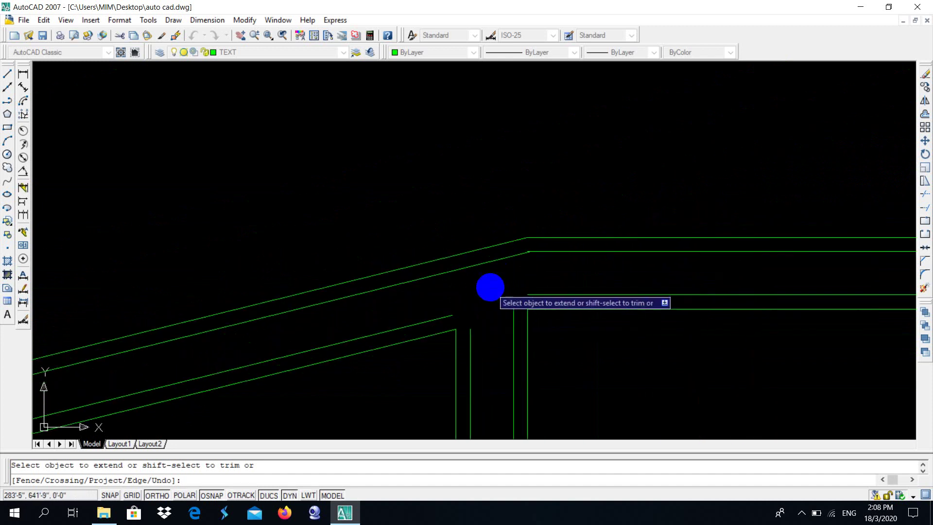
pyautogui.scroll(2, 541, 258)
pyautogui.scroll(2, 510, 220)
pyautogui.scroll(3, 505, 233)
pyautogui.scroll(3, 481, 260)
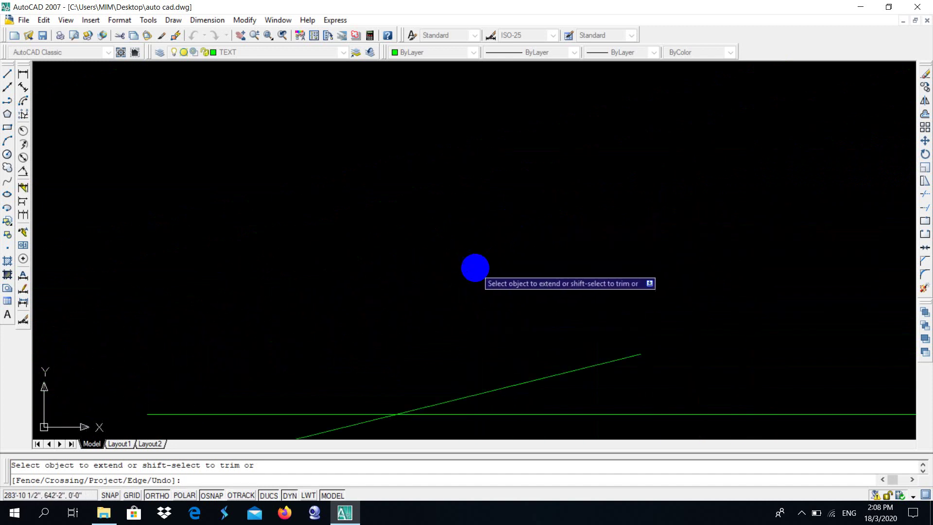
pyautogui.scroll(-3, 452, 302)
pyautogui.scroll(1, 452, 299)
pyautogui.scroll(3, 471, 262)
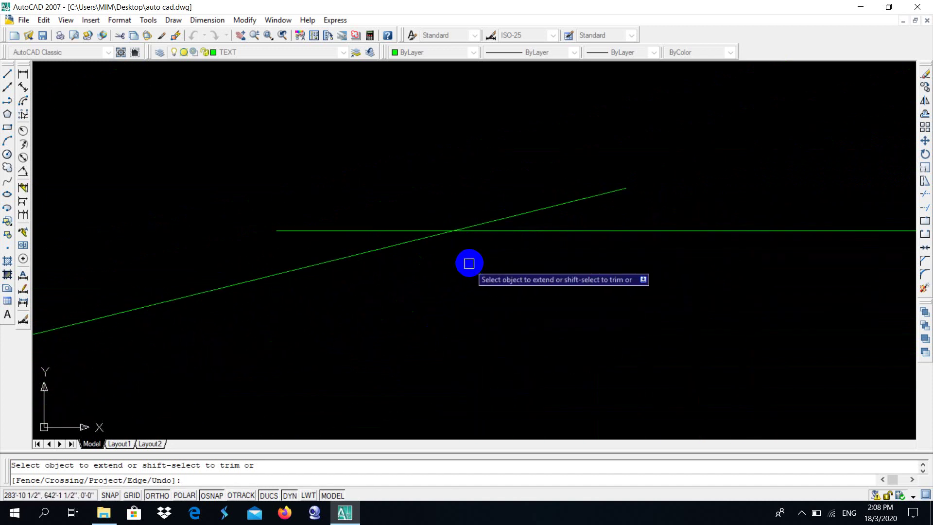
pyautogui.keyDown('shift'); pyautogui.click(515, 214); pyautogui.keyUp('shift')
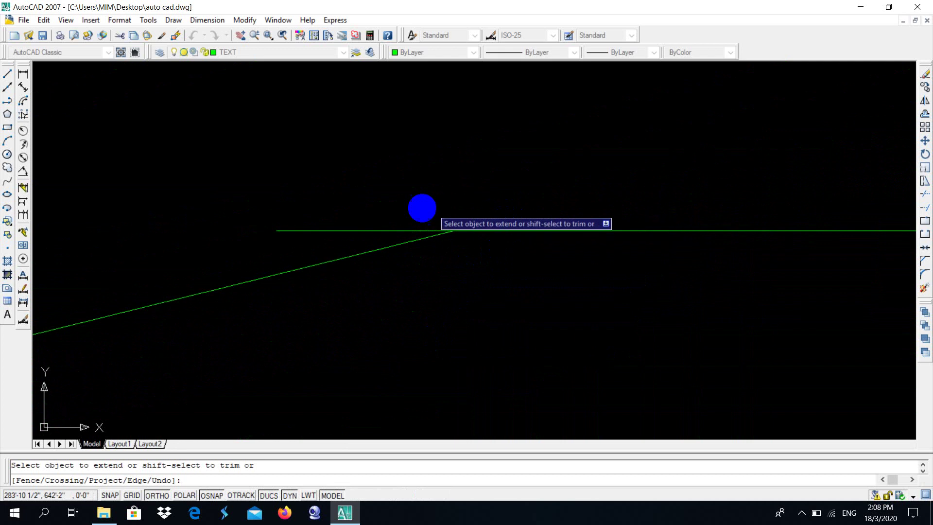
pyautogui.keyDown('shift'); pyautogui.click(349, 229); pyautogui.keyUp('shift')
pyautogui.keyDown('shift'); pyautogui.click(413, 167); pyautogui.keyUp('shift')
pyautogui.moveTo(417, 170); pyautogui.dragTo(407, 177, button='middle')
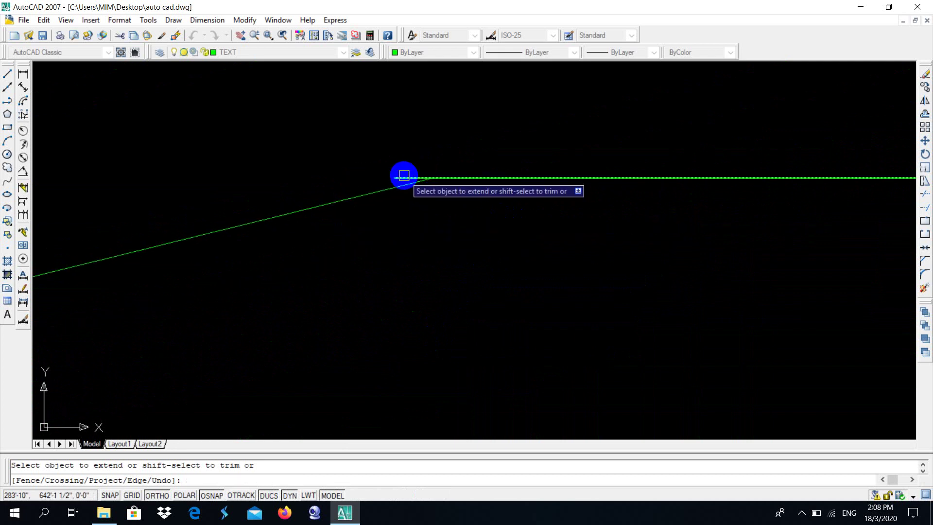
# Extend the post, inner sloped line and landing line to meet, trimming the post above the slope
pyautogui.scroll(-3, 402, 195)
pyautogui.scroll(3, 401, 202)
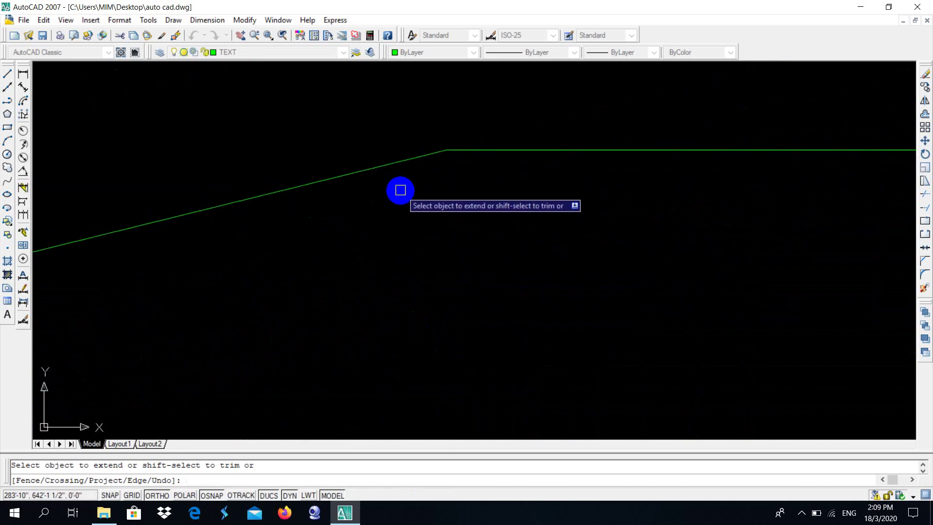
pyautogui.scroll(-3, 384, 214)
pyautogui.scroll(3, 367, 239)
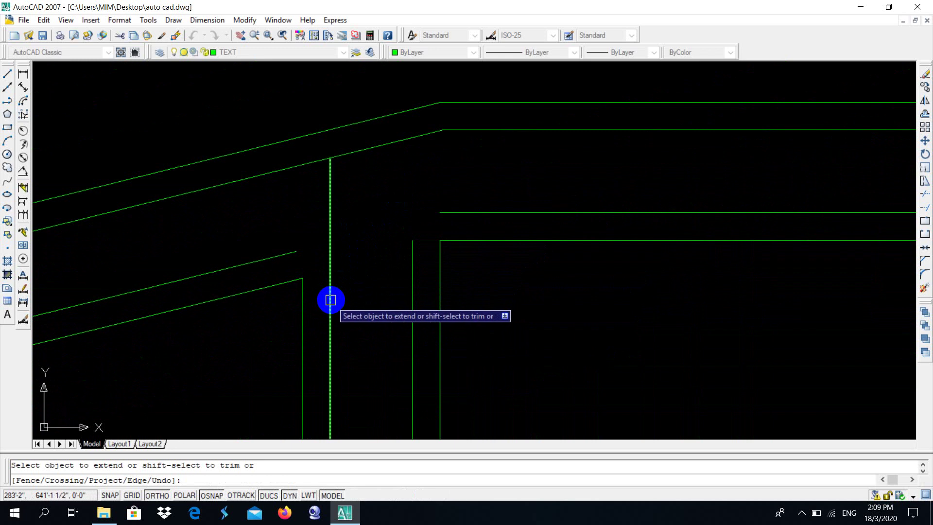
pyautogui.click(413, 305)
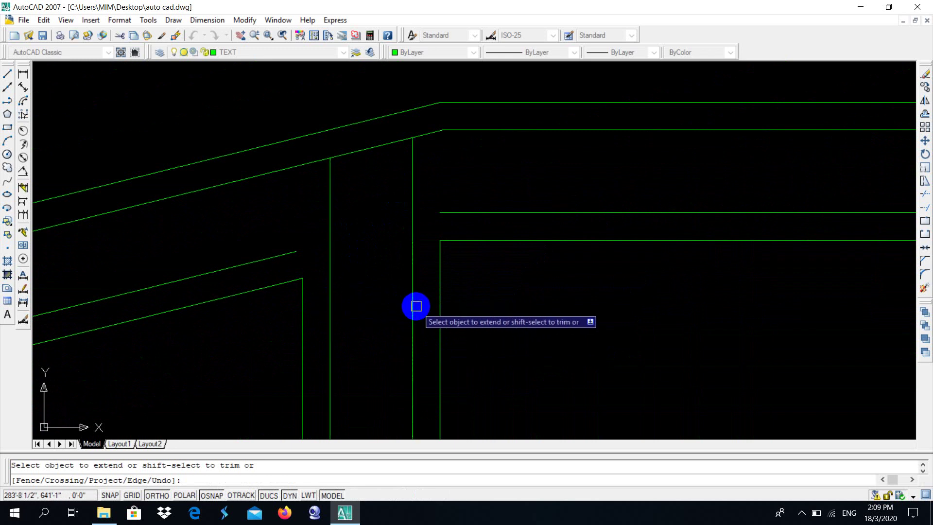
pyautogui.click(268, 263)
pyautogui.click(504, 214)
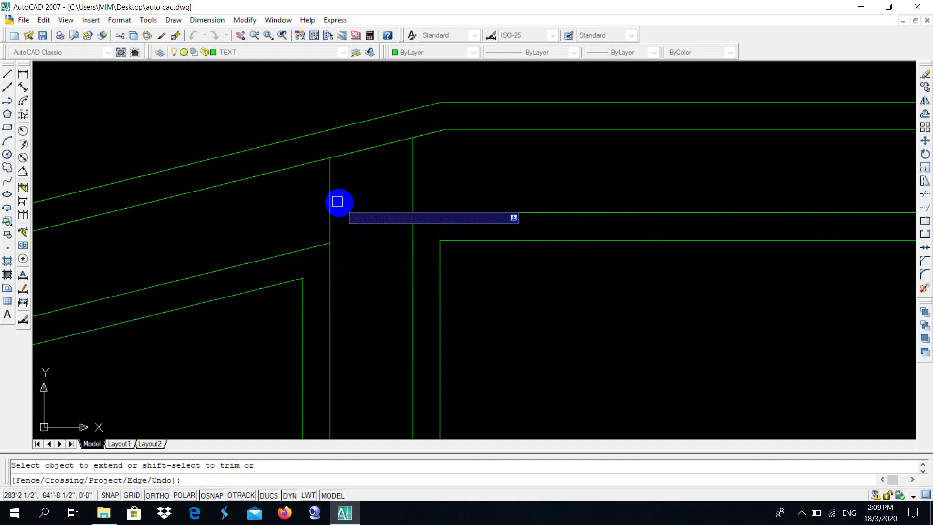
pyautogui.keyDown('shift'); pyautogui.click(333, 218); pyautogui.keyUp('shift')
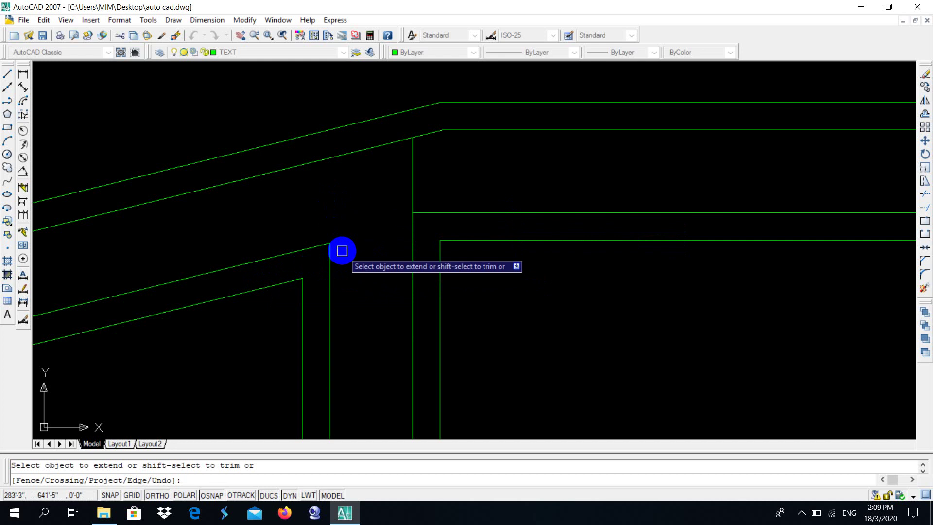
pyautogui.scroll(-5, 342, 250)
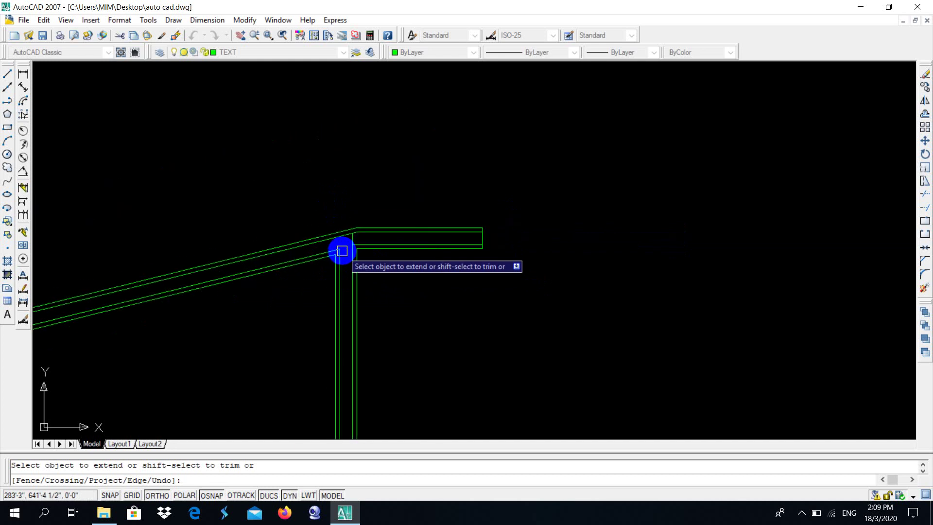
pyautogui.scroll(3, 360, 260)
pyautogui.scroll(-2, 329, 250)
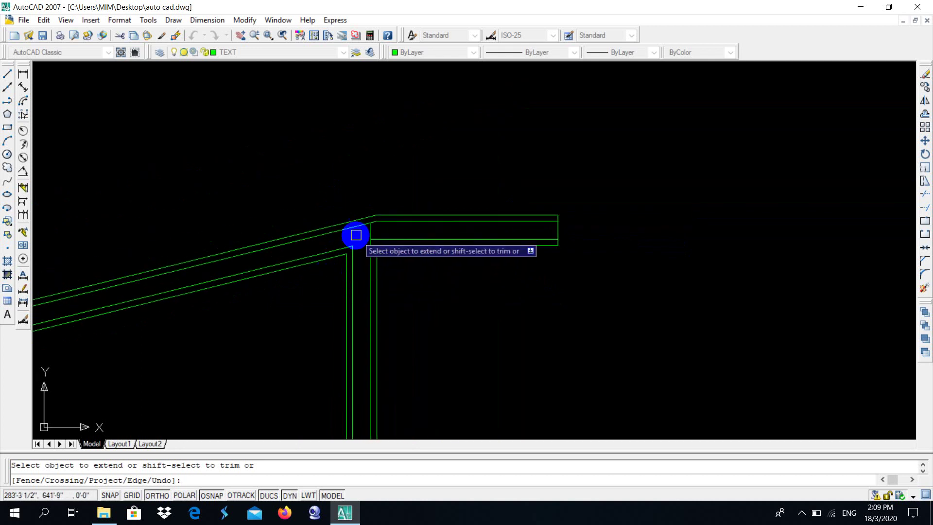
pyautogui.scroll(6, 357, 234)
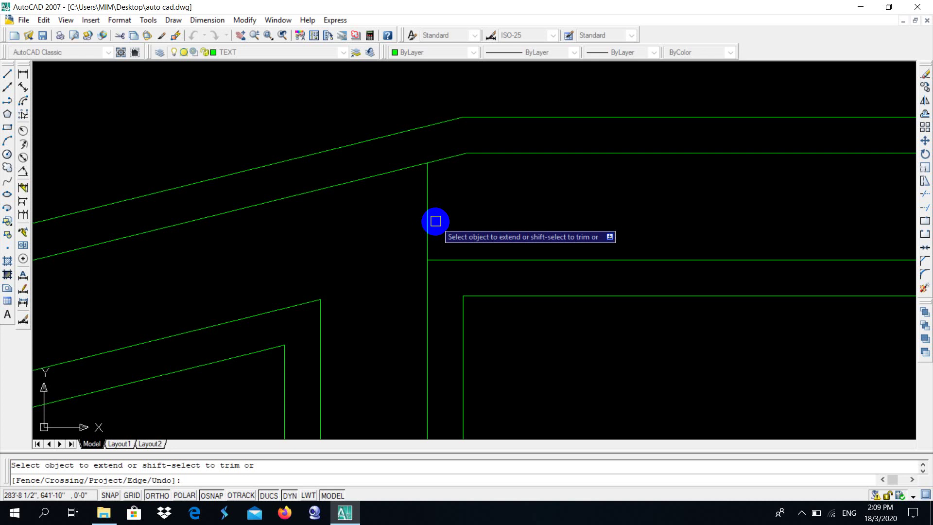
pyautogui.scroll(-5, 436, 221)
pyautogui.scroll(-2, 427, 302)
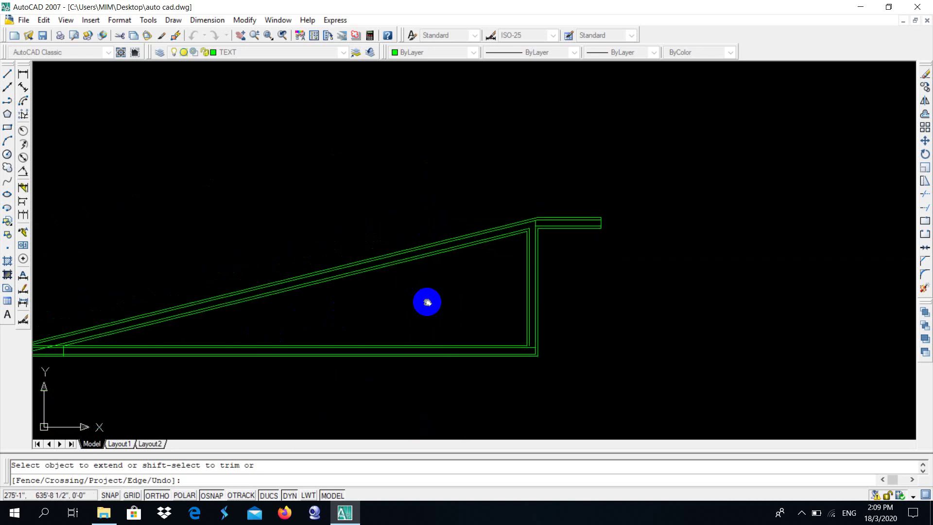
pyautogui.scroll(3, 194, 302)
# Extend the post's inner vertical line down to meet the base line
pyautogui.press('Escape')
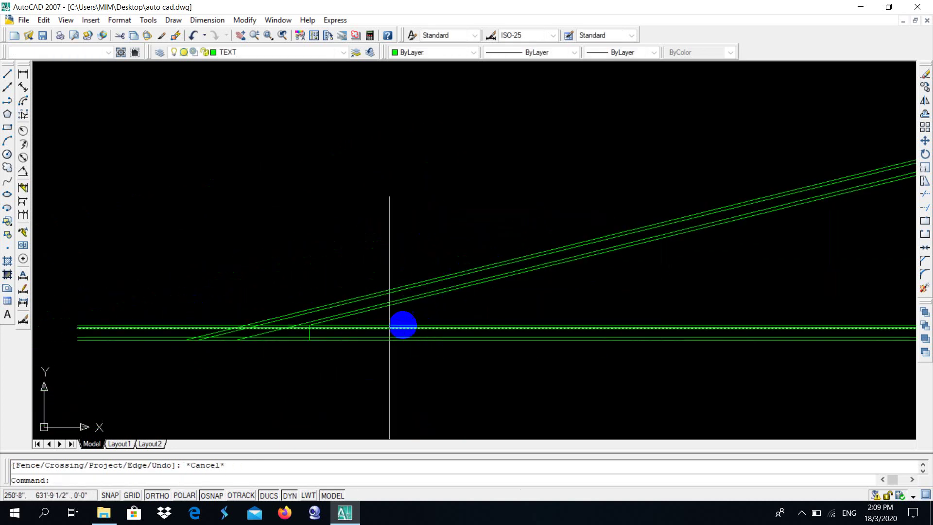
pyautogui.scroll(-3, 503, 393)
pyautogui.scroll(2, 479, 377)
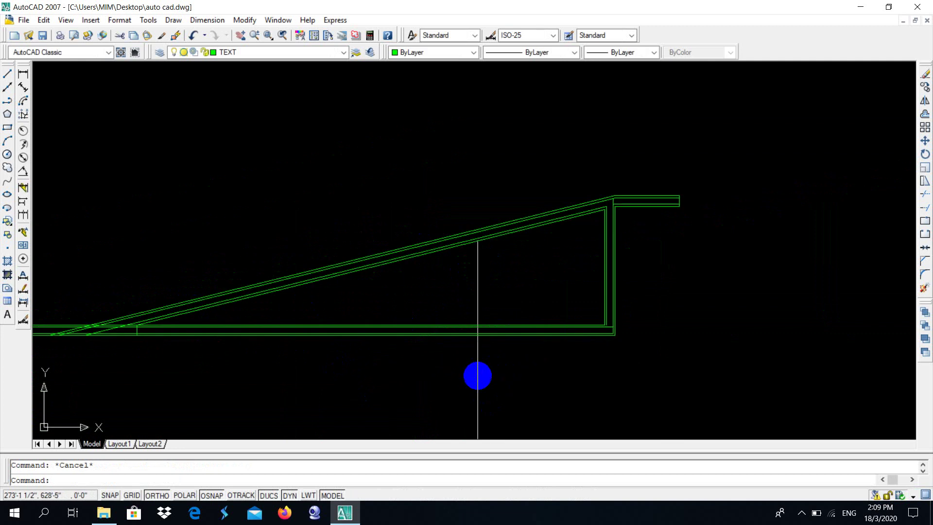
pyautogui.scroll(2, 558, 350)
pyautogui.scroll(2, 556, 331)
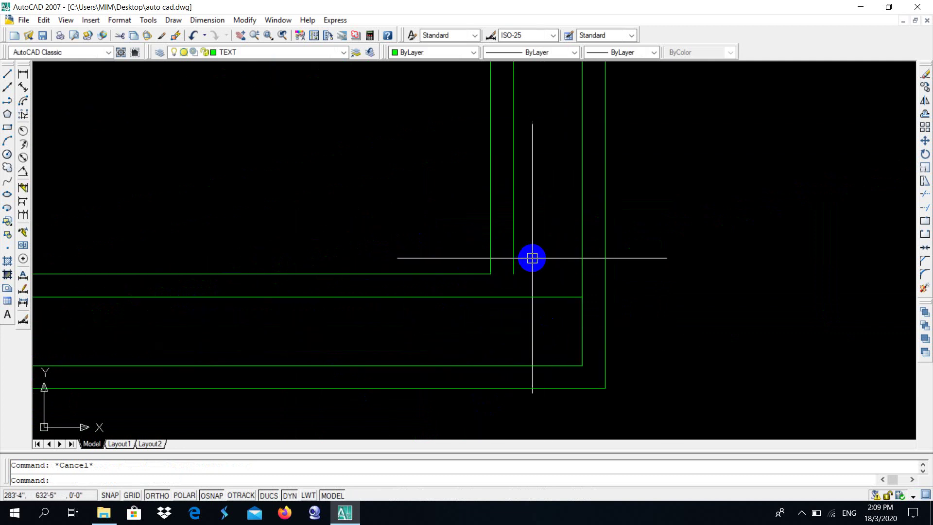
pyautogui.write('ex')
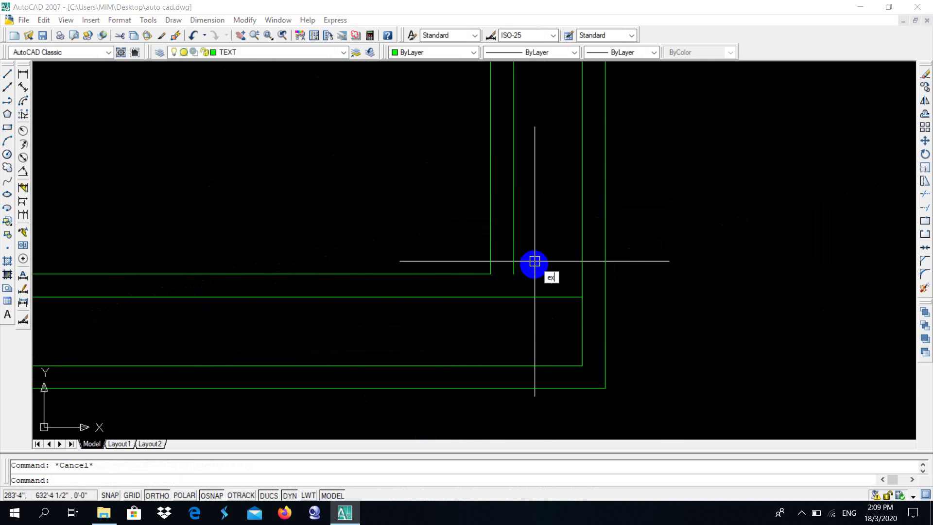
pyautogui.press('Return')
pyautogui.press('Return')
pyautogui.click(513, 243)
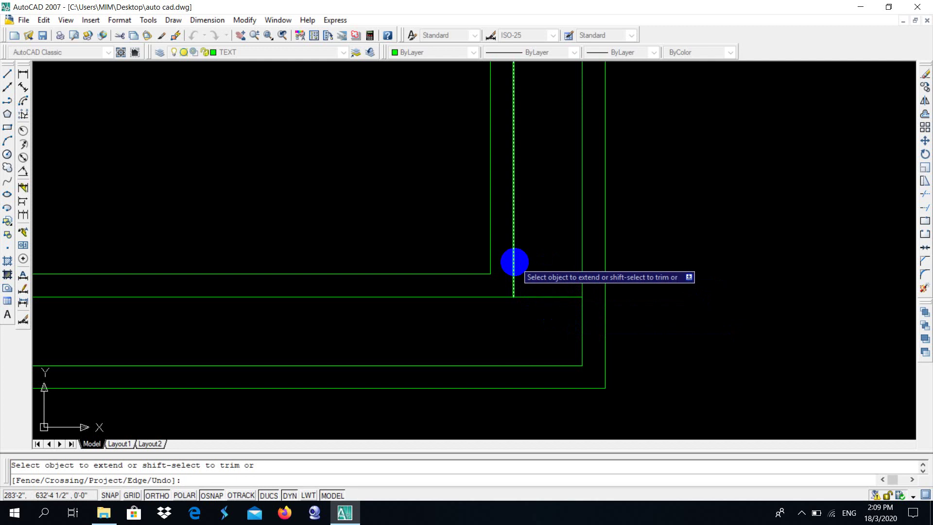
pyautogui.scroll(-5, 514, 261)
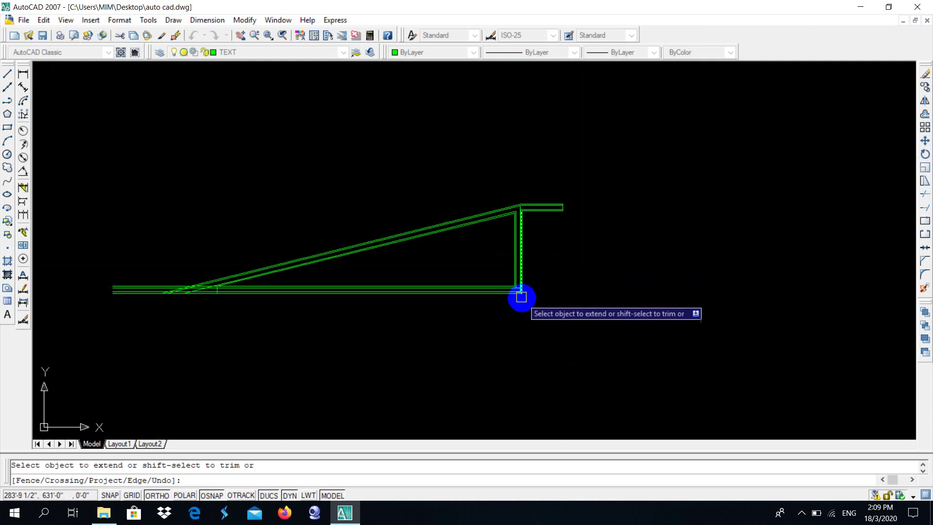
pyautogui.scroll(3, 518, 292)
pyautogui.scroll(2, 525, 282)
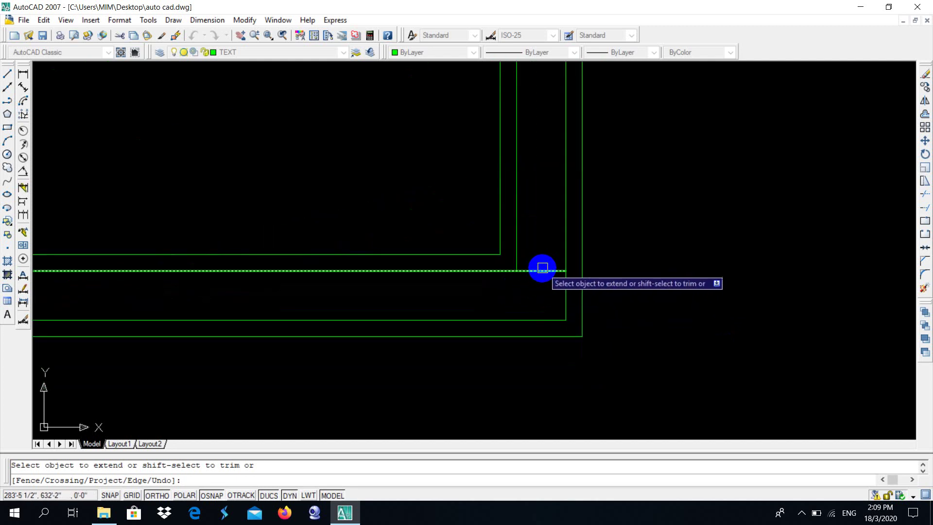
# Pan over the ramp outline to check the inner lower-right corner meets cleanly
pyautogui.moveTo(543, 268); pyautogui.dragTo(546, 315, button='middle')
pyautogui.scroll(-1, 541, 287)
pyautogui.scroll(-2, 517, 319)
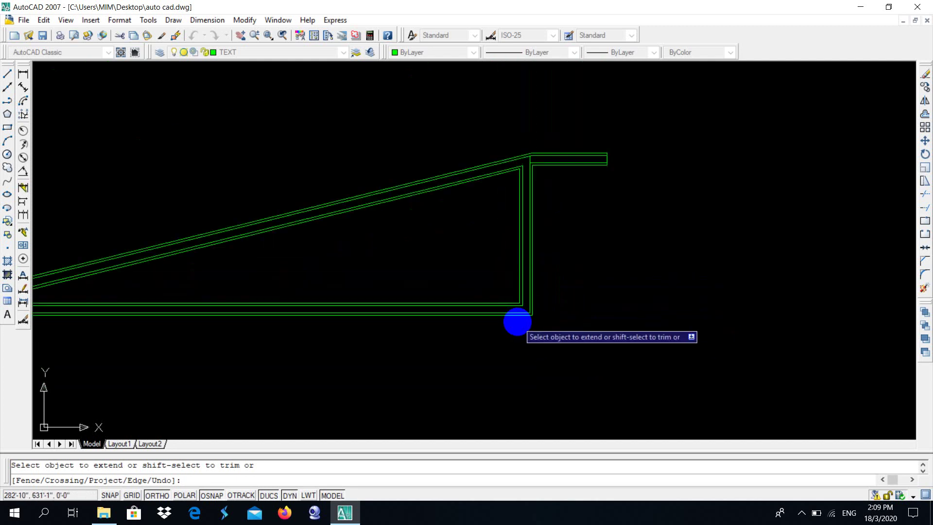
pyautogui.scroll(-1, 423, 349)
pyautogui.scroll(1, 502, 354)
pyautogui.scroll(2, 645, 308)
pyautogui.scroll(3, 611, 304)
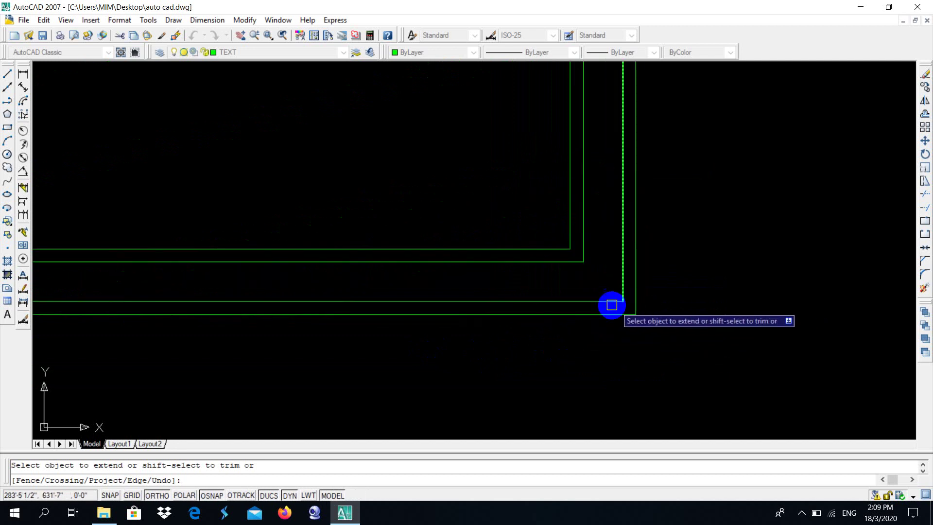
pyautogui.scroll(-1, 587, 301)
pyautogui.scroll(-5, 587, 301)
pyautogui.scroll(1, 304, 306)
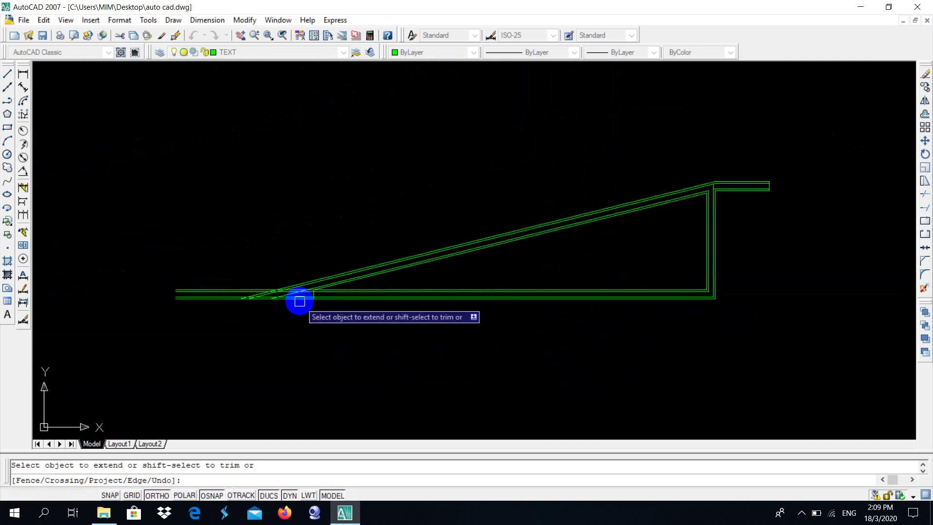
pyautogui.moveTo(659, 347); pyautogui.dragTo(620, 348, button='middle')
pyautogui.scroll(2, 605, 246)
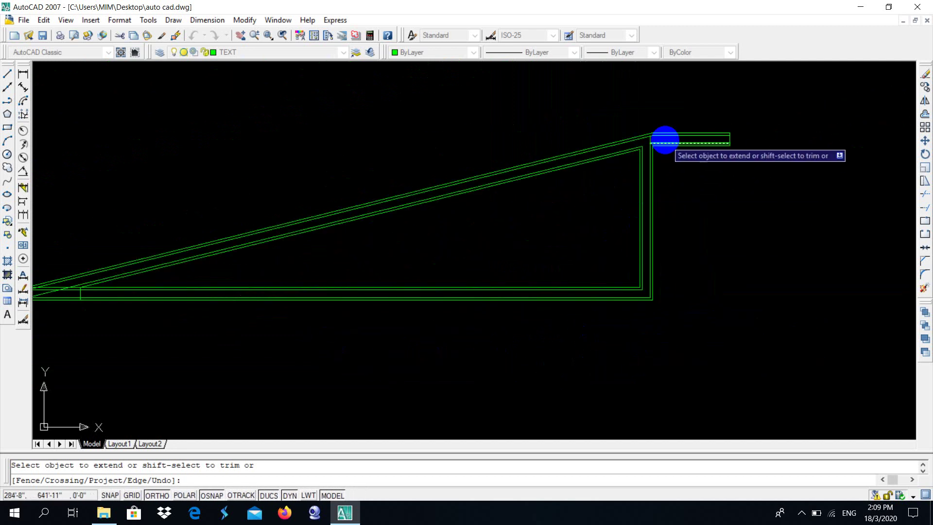
pyautogui.scroll(2, 663, 139)
pyautogui.scroll(2, 633, 360)
pyautogui.scroll(-1, 612, 362)
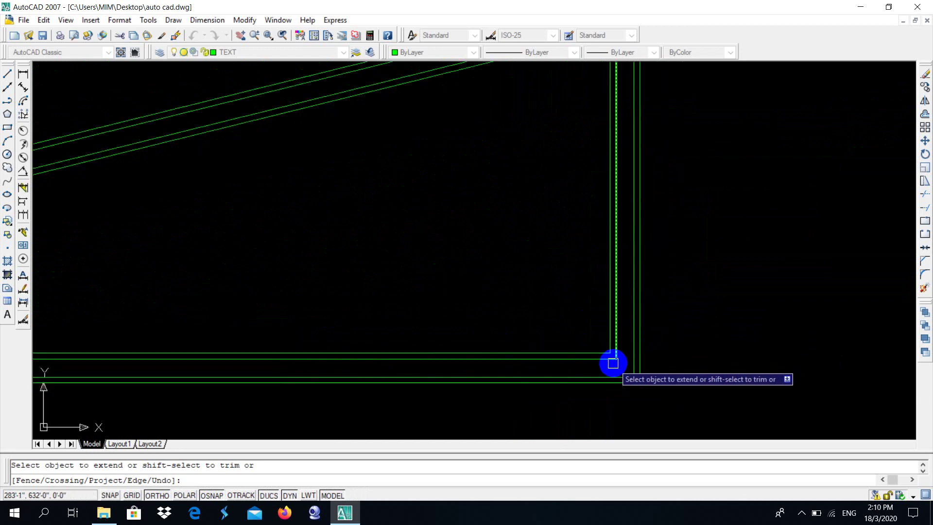
pyautogui.press('Escape')
pyautogui.scroll(3, 607, 360)
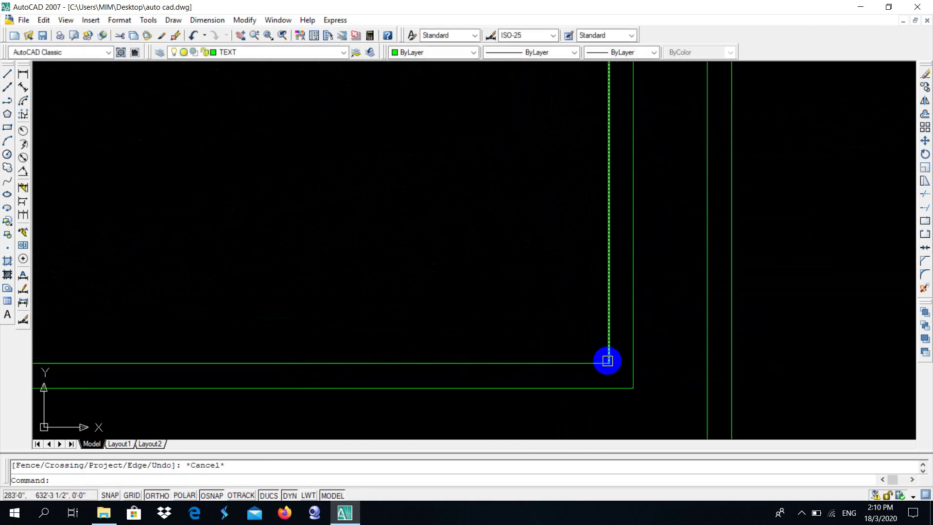
pyautogui.write('l')
pyautogui.press('Return')
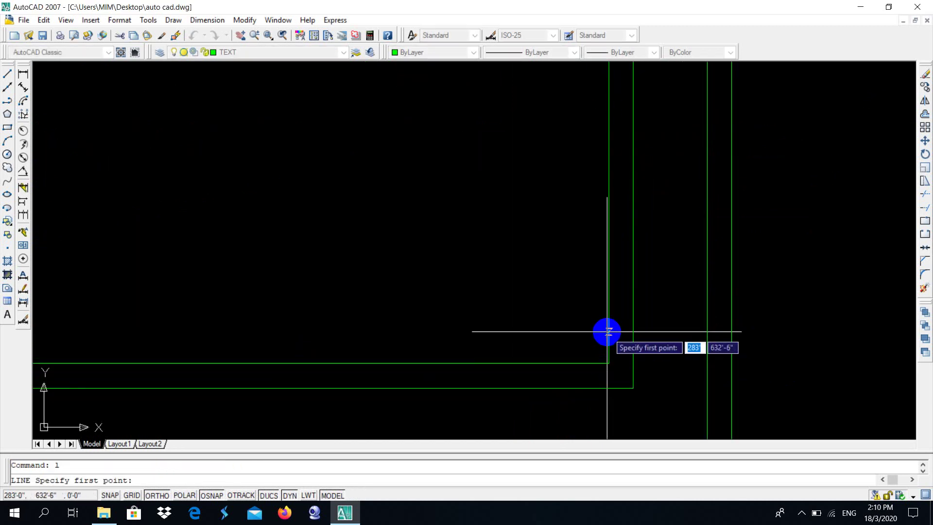
# Draw a short diagonal across the inner lower-right corner from the wall to the base
pyautogui.click(606, 330)
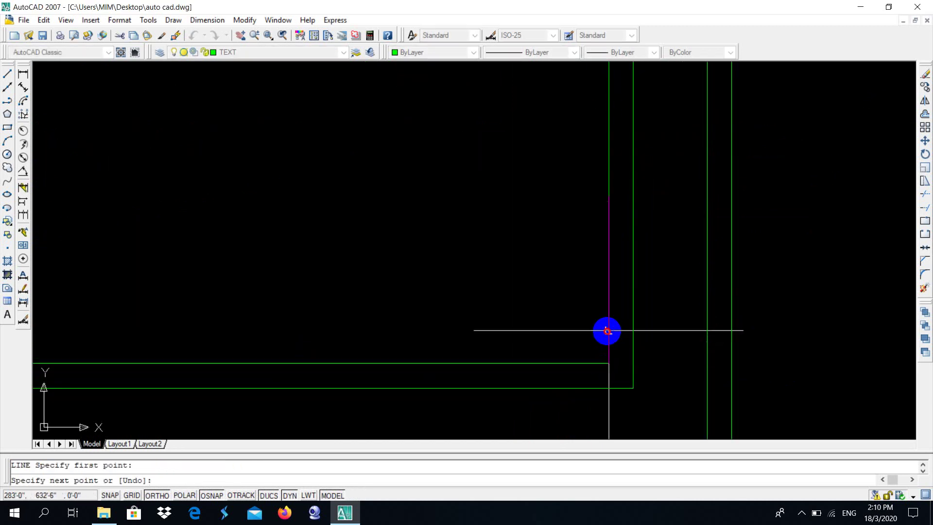
pyautogui.click(586, 363)
pyautogui.press('Escape')
pyautogui.scroll(3, 593, 380)
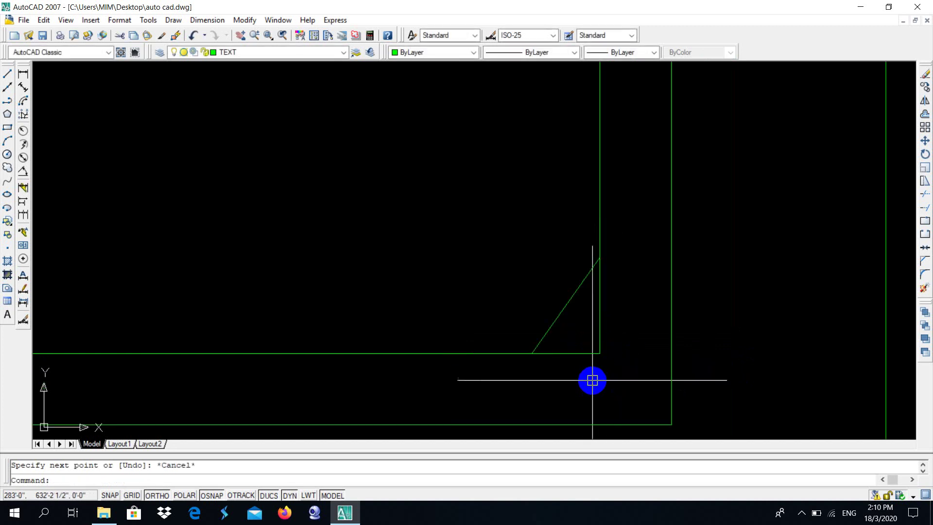
pyautogui.write('tr')
# Trim the three corner stubs beyond the diagonal and zoom out to the whole ramp
pyautogui.press('Return')
pyautogui.press('Return')
pyautogui.click(594, 353)
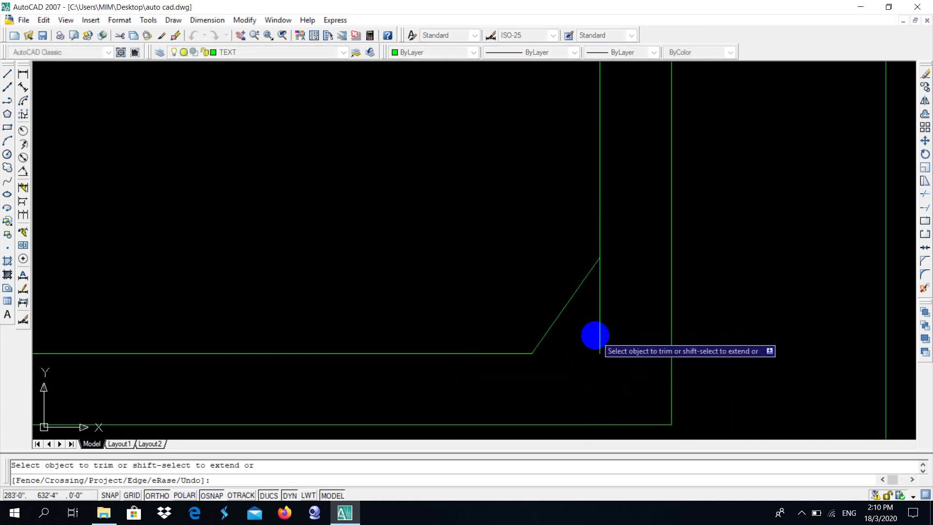
pyautogui.click(611, 317)
pyautogui.click(586, 350)
pyautogui.scroll(-2, 584, 350)
pyautogui.scroll(-2, 605, 402)
pyautogui.press('Escape')
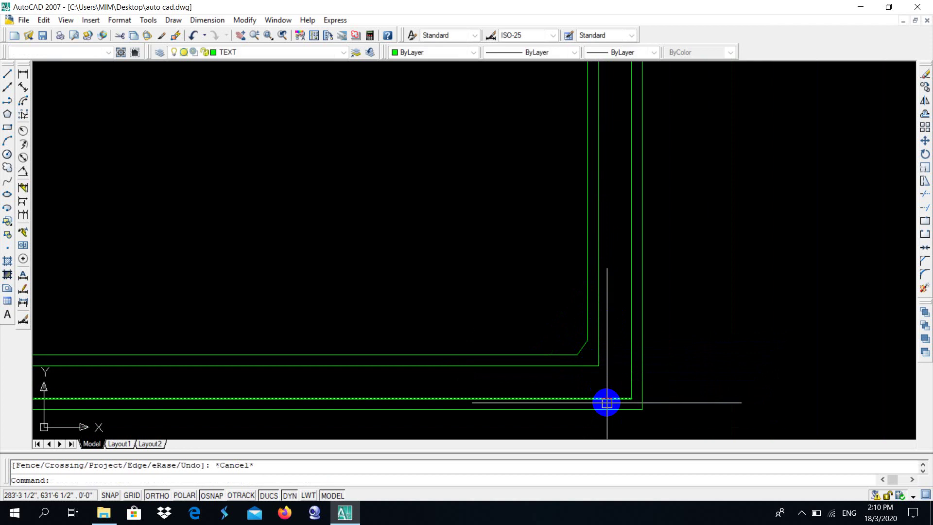
pyautogui.scroll(-3, 609, 347)
pyautogui.scroll(2, 609, 343)
pyautogui.scroll(-2, 609, 343)
pyautogui.moveTo(600, 416); pyautogui.dragTo(672, 408, button='middle')
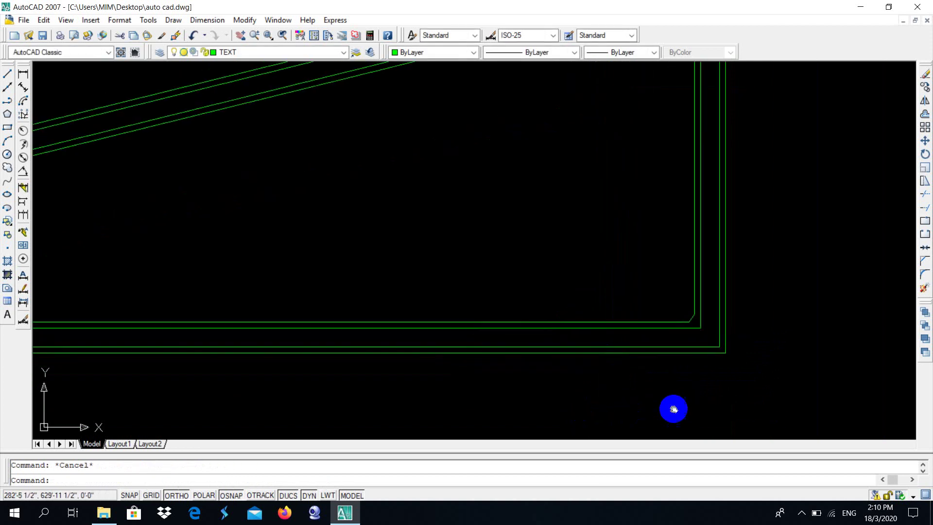
pyautogui.scroll(-2, 617, 377)
pyautogui.scroll(3, 604, 340)
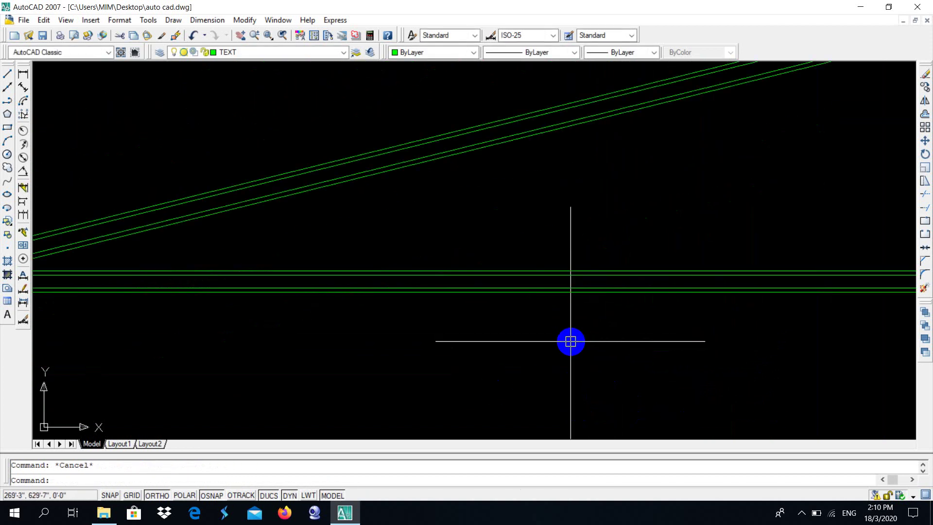
pyautogui.scroll(-2, 499, 293)
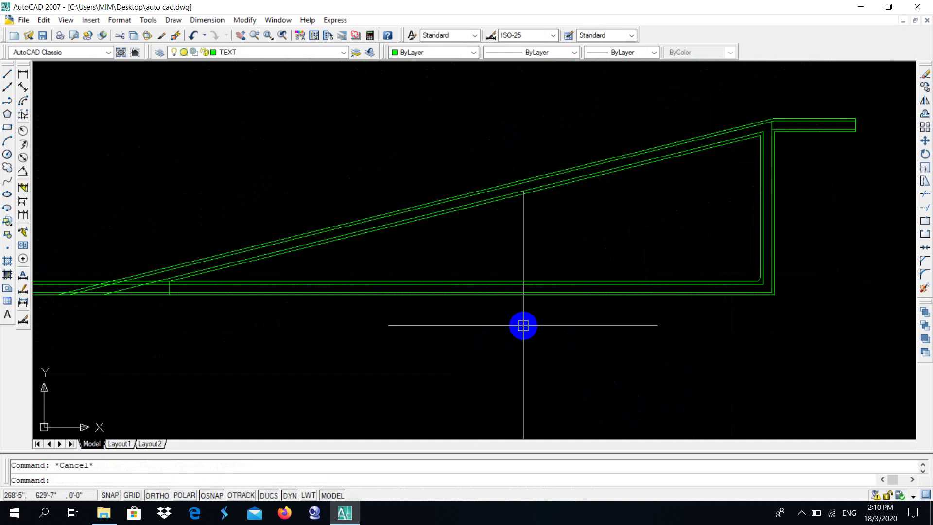
# Offset the ramp's bottom line 3 units downward to form the slab line
pyautogui.write('o')
pyautogui.press('Return')
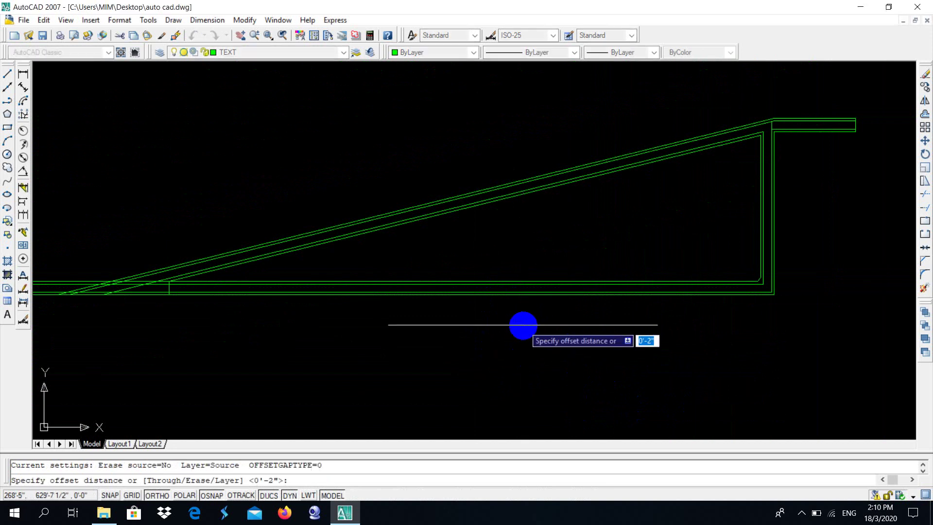
pyautogui.write('3')
pyautogui.press('Return')
pyautogui.click(501, 293)
pyautogui.click(489, 357)
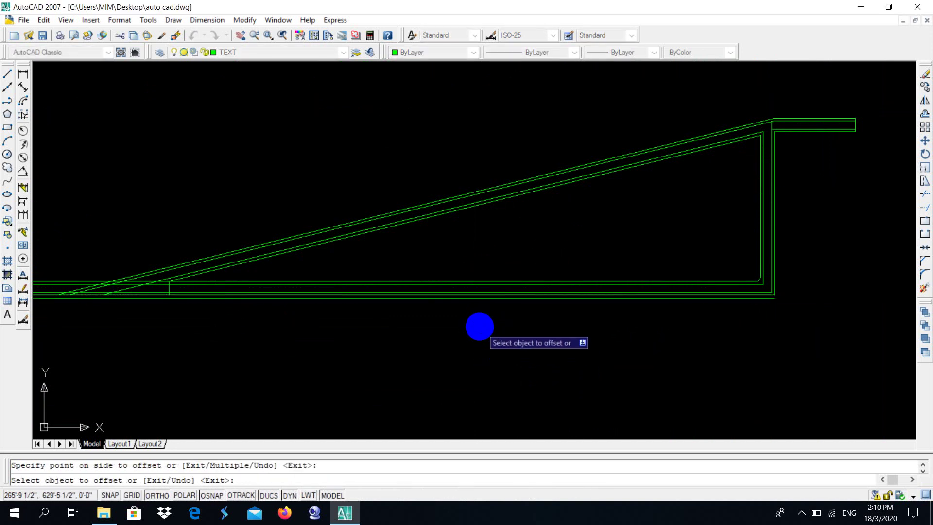
pyautogui.press('Escape')
pyautogui.scroll(3, 772, 293)
pyautogui.scroll(2, 777, 340)
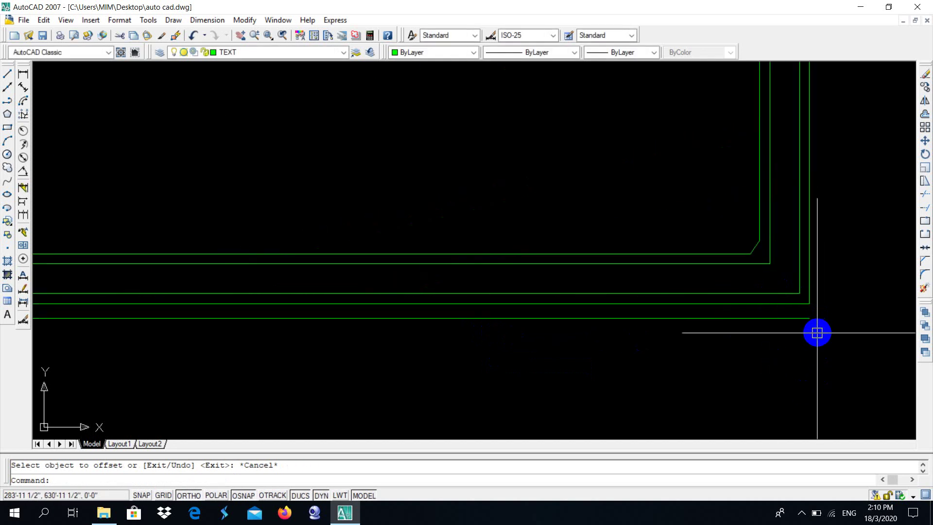
pyautogui.write('ex')
# Extend the outer right wall lines down to the new slab line
pyautogui.press('Return')
pyautogui.press('Return')
pyautogui.click(816, 296)
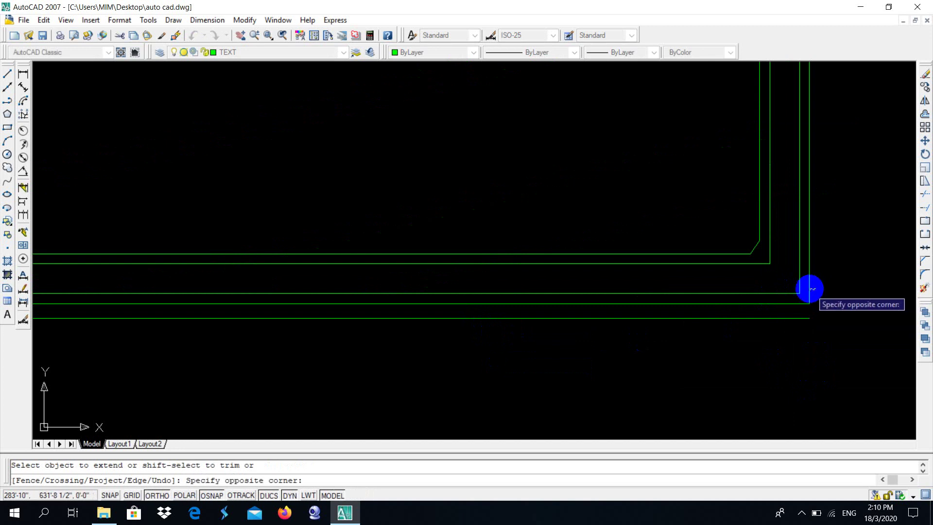
pyautogui.press('Escape')
pyautogui.scroll(-3, 792, 350)
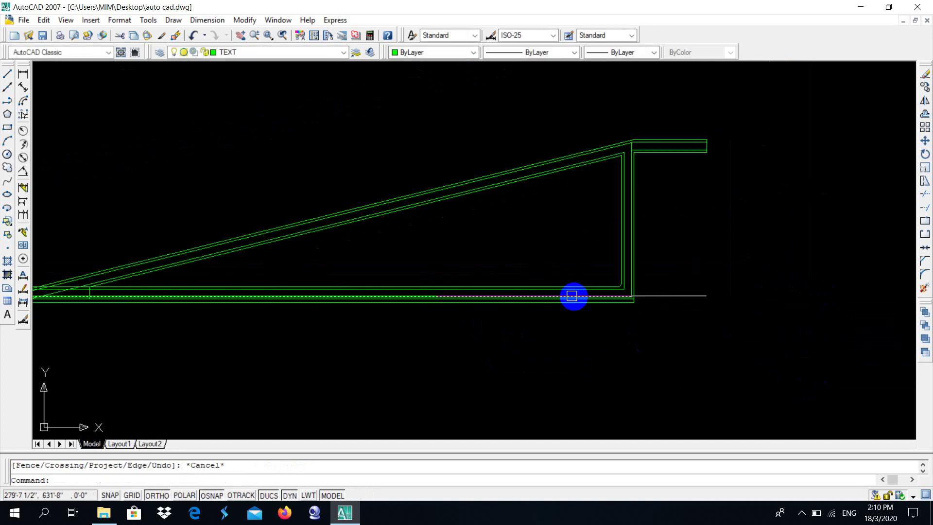
pyautogui.scroll(1, 266, 358)
pyautogui.scroll(3, 258, 323)
pyautogui.scroll(2, 323, 259)
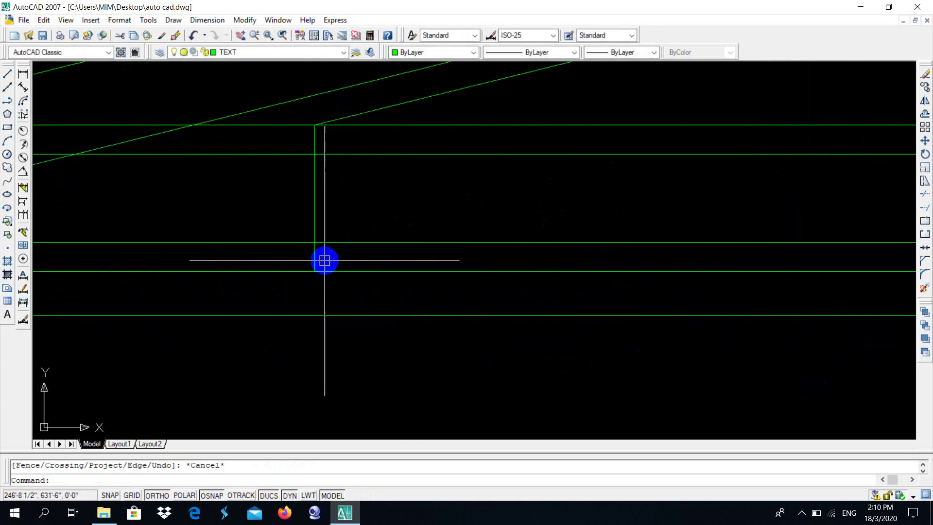
pyautogui.write('ex')
pyautogui.press('Return')
pyautogui.press('Return')
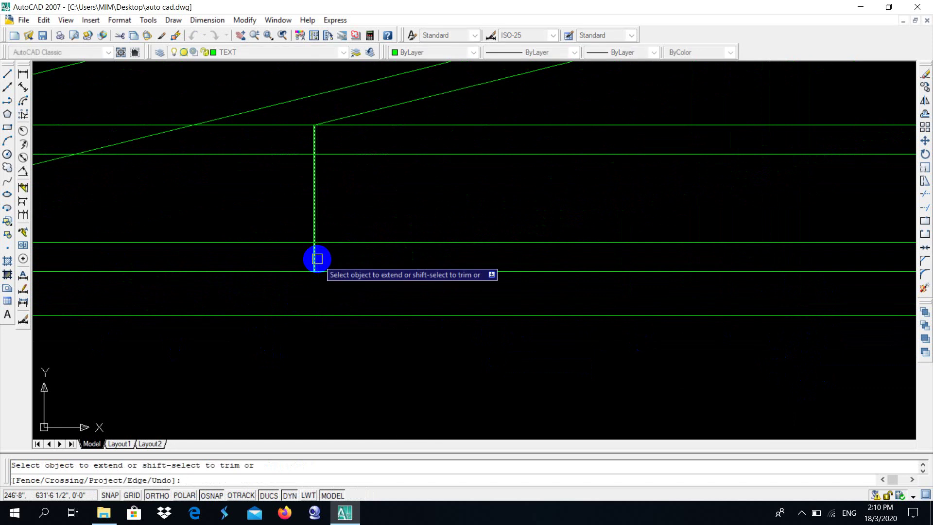
pyautogui.scroll(-5, 317, 258)
pyautogui.press('Escape')
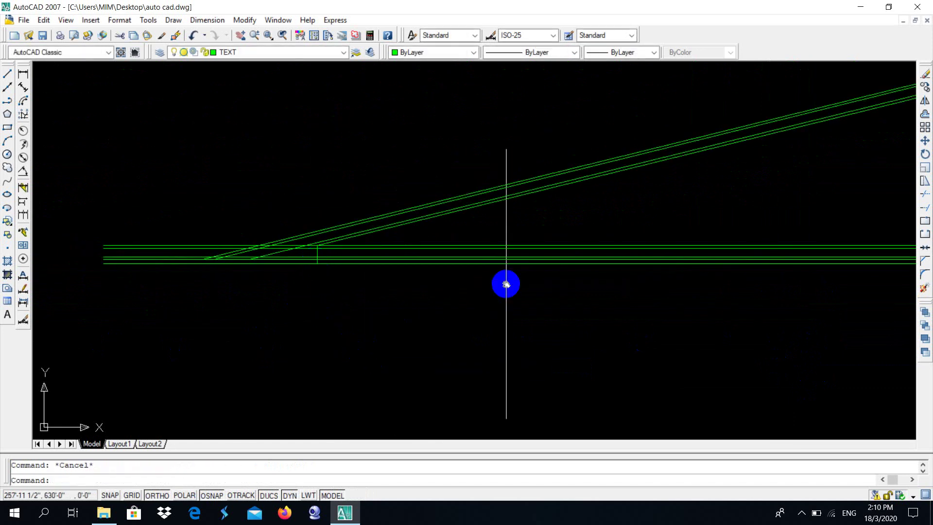
pyautogui.scroll(2, 319, 309)
pyautogui.scroll(3, 320, 301)
pyautogui.scroll(-3, 340, 248)
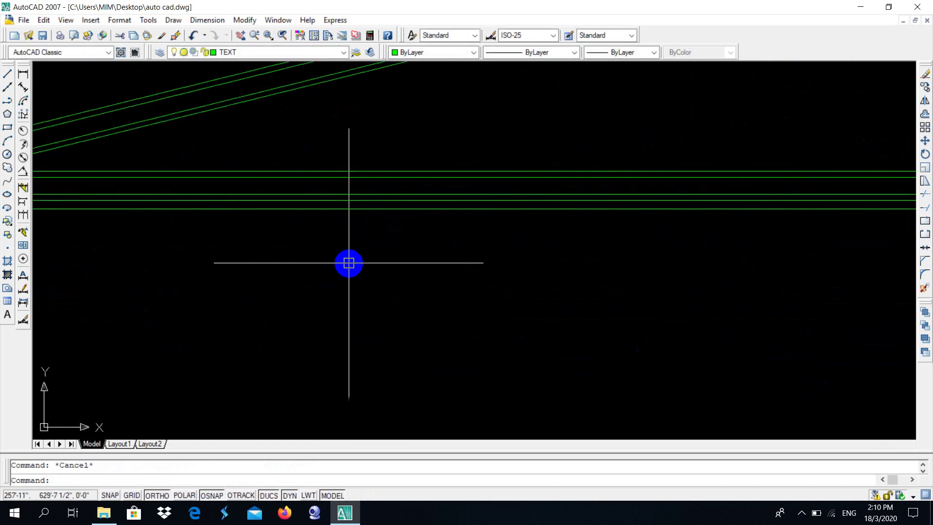
pyautogui.moveTo(348, 263); pyautogui.dragTo(364, 336, button='middle')
pyautogui.scroll(-2, 364, 336)
pyautogui.scroll(4, 418, 303)
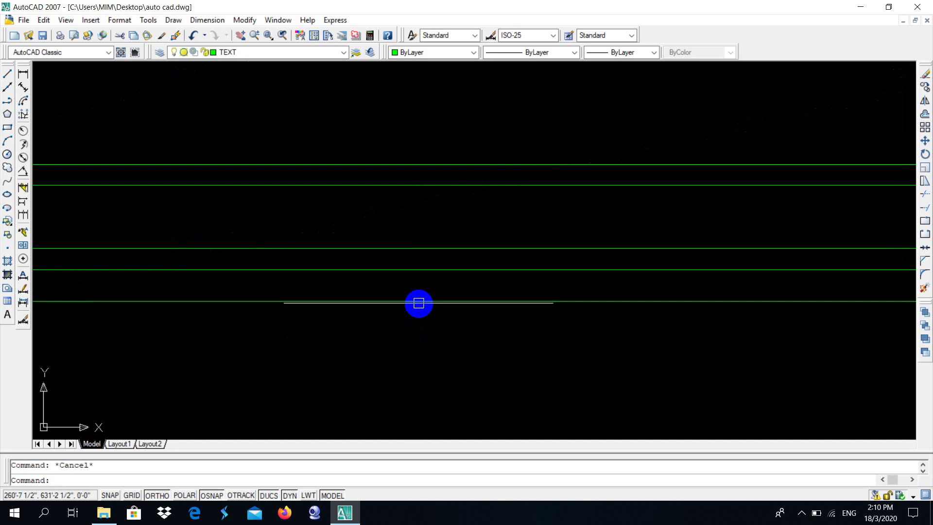
pyautogui.scroll(-2, 419, 302)
pyautogui.press('Return')
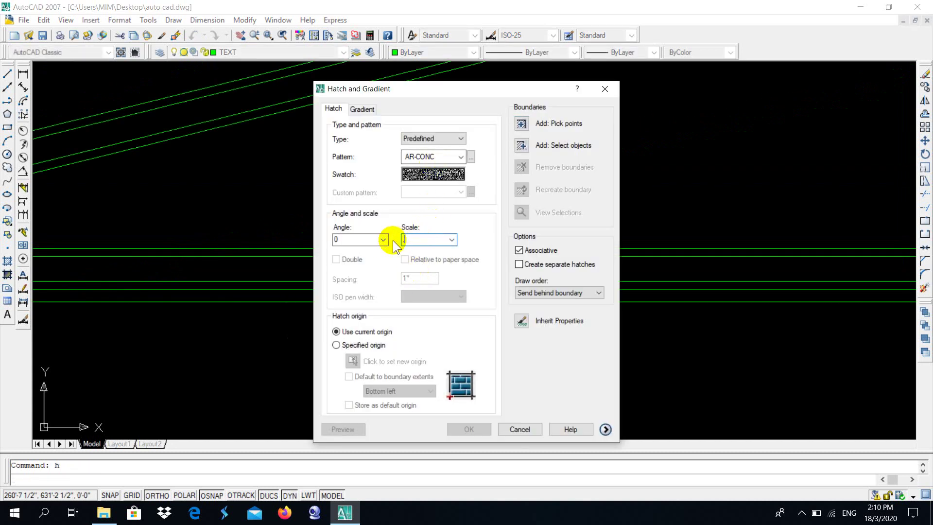
# Fill the slab strip beneath the ramp with AR-CONC hatch at scale 0.02
pyautogui.click(520, 125)
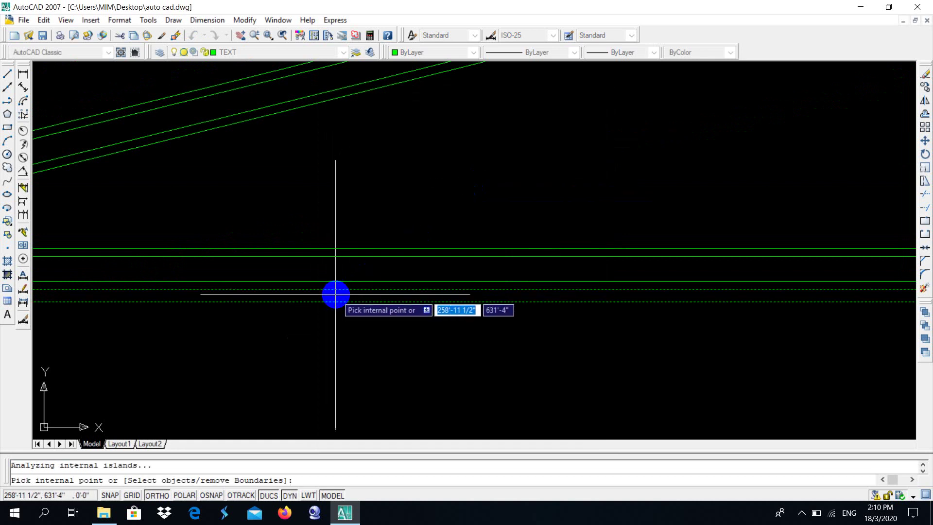
pyautogui.click(336, 294)
pyautogui.press('Return')
pyautogui.press('Return')
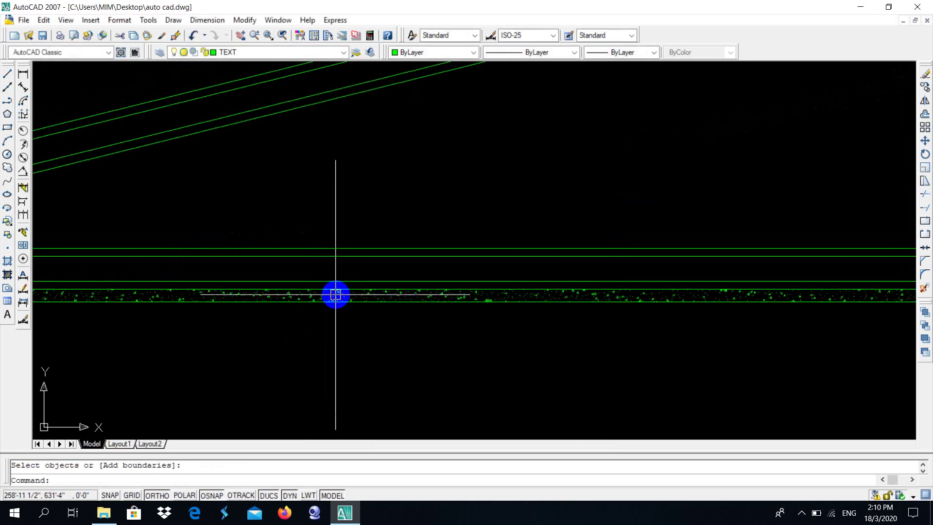
pyautogui.scroll(-8, 375, 325)
pyautogui.scroll(5, 368, 340)
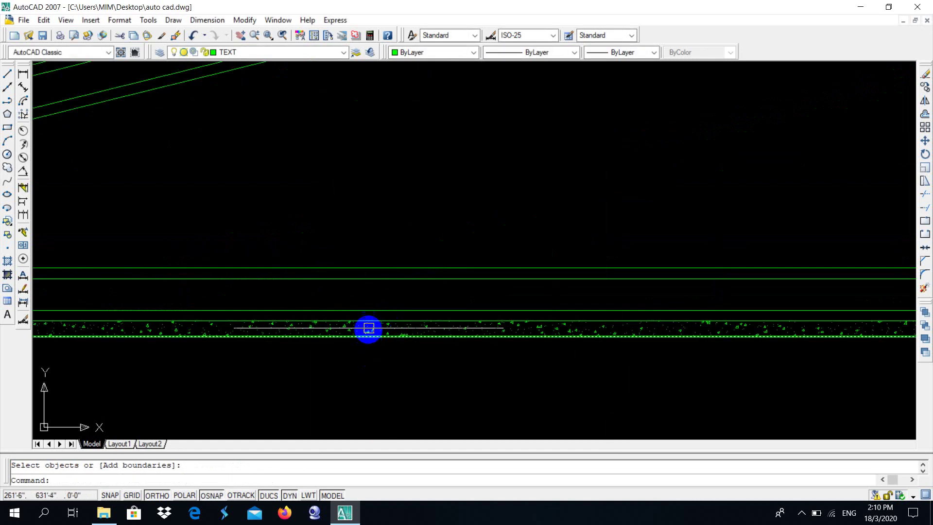
pyautogui.press('Escape')
# Change the concrete hatch's colour to magenta
pyautogui.click(451, 53)
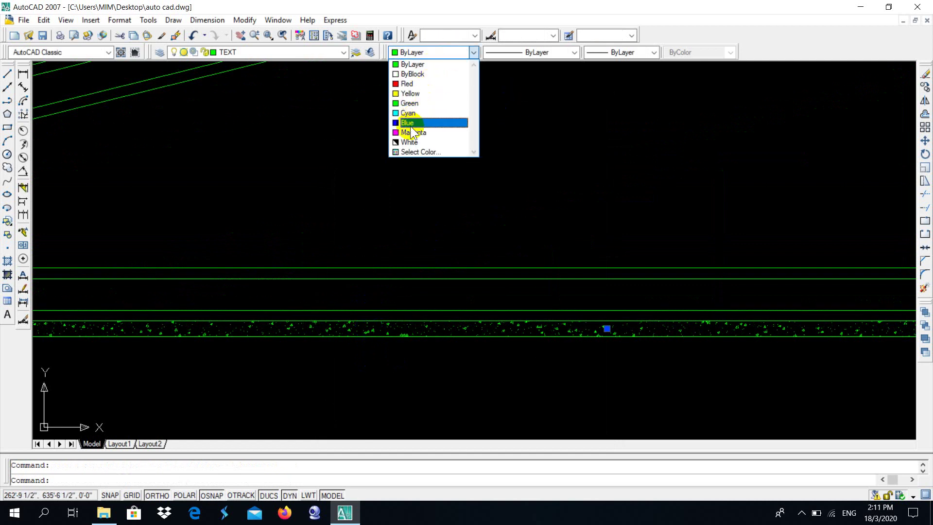
pyautogui.click(416, 132)
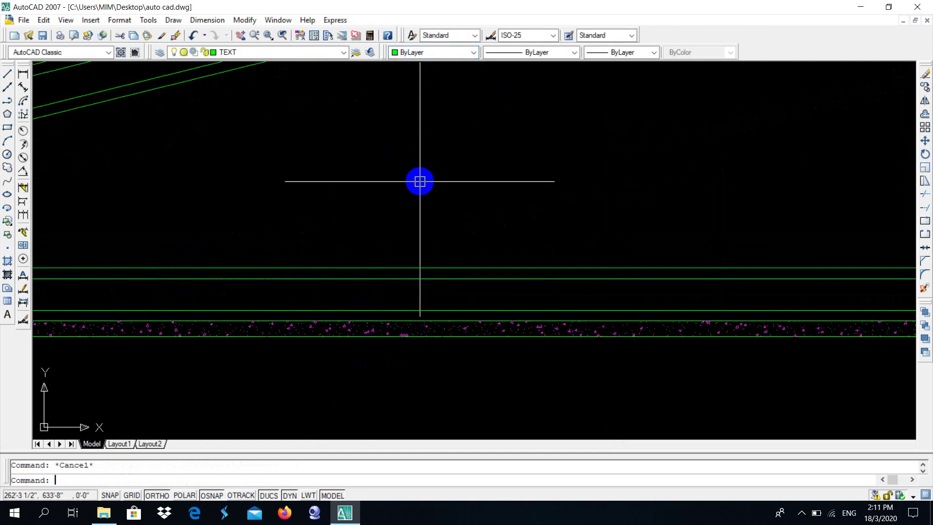
pyautogui.scroll(-3, 419, 181)
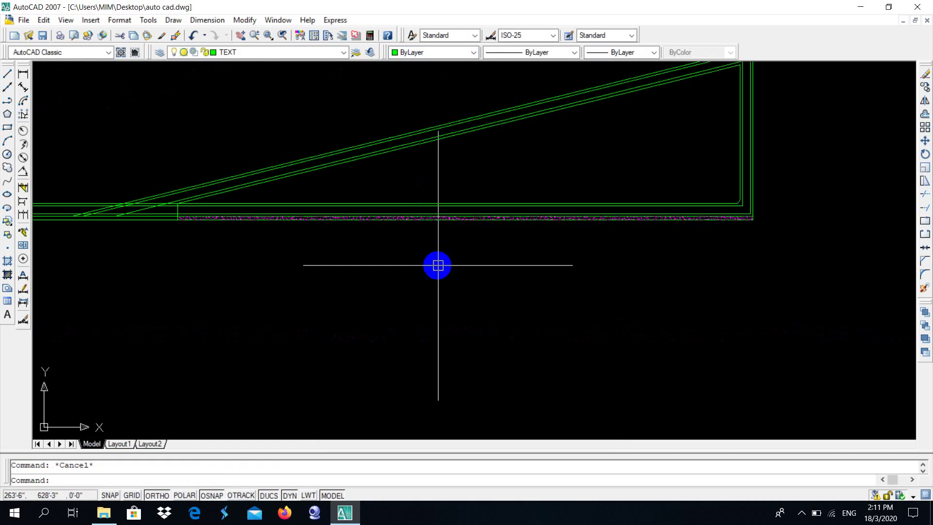
pyautogui.scroll(3, 437, 264)
pyautogui.scroll(2, 422, 228)
pyautogui.scroll(1, 421, 217)
pyautogui.scroll(2, 378, 263)
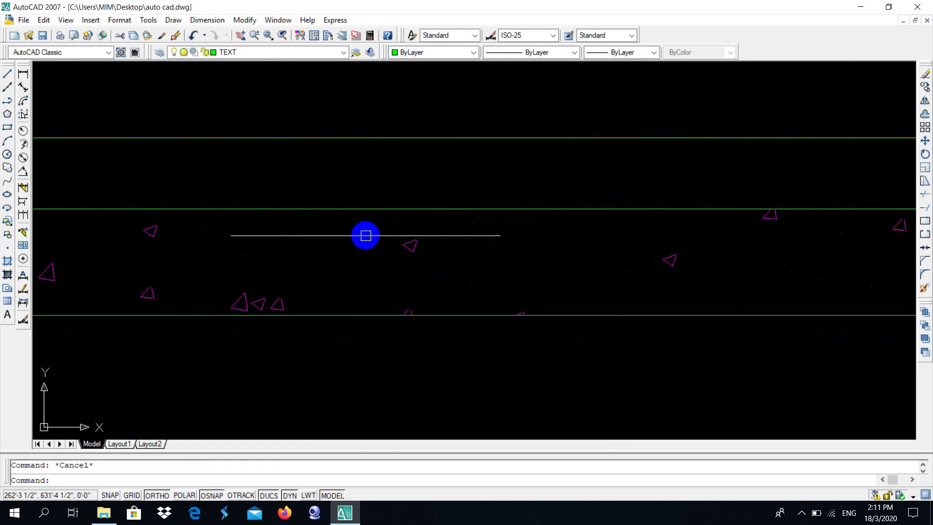
pyautogui.scroll(2, 364, 236)
pyautogui.scroll(-4, 365, 243)
pyautogui.click(373, 263)
# Draw the first post: offset the inner wall line 7' left, then that copy 10" left
pyautogui.scroll(-5, 373, 262)
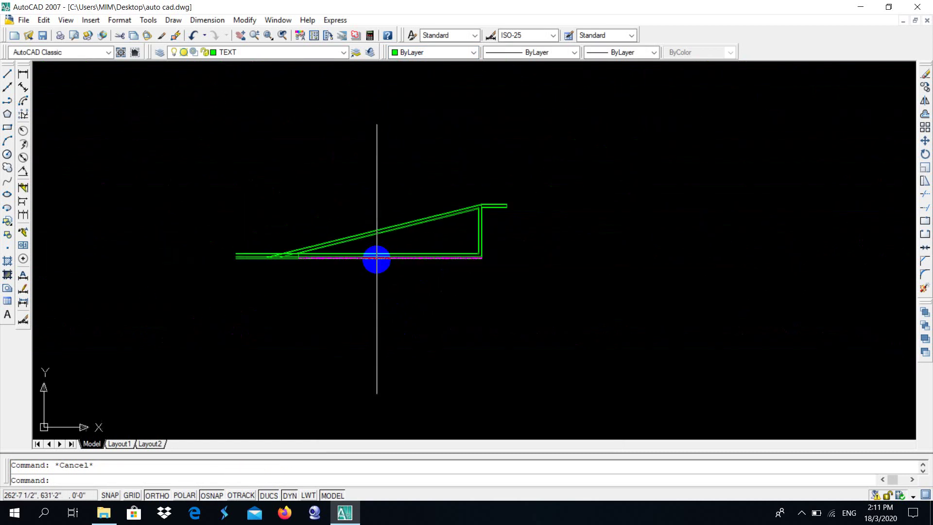
pyautogui.scroll(4, 418, 202)
pyautogui.scroll(-1, 433, 267)
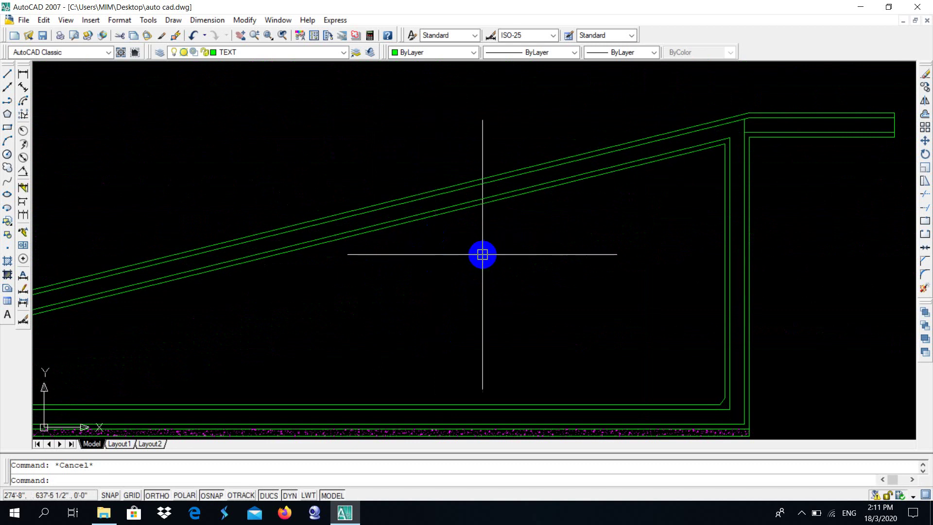
pyautogui.scroll(-4, 478, 255)
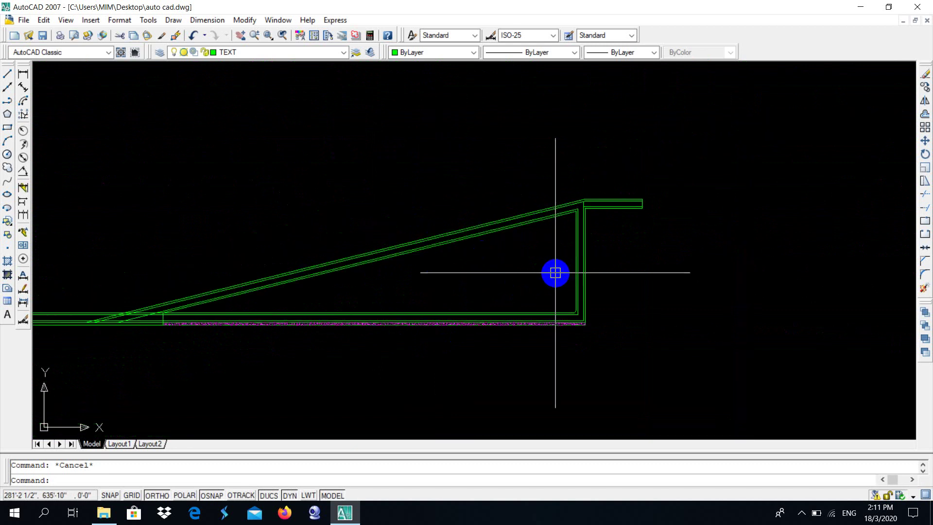
pyautogui.scroll(3, 557, 273)
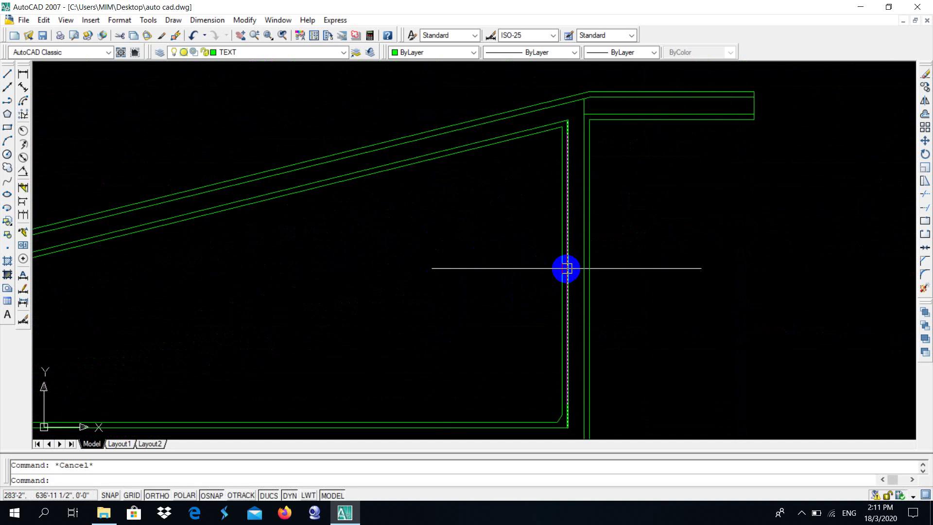
pyautogui.press('Return')
pyautogui.write("7'")
pyautogui.press('Return')
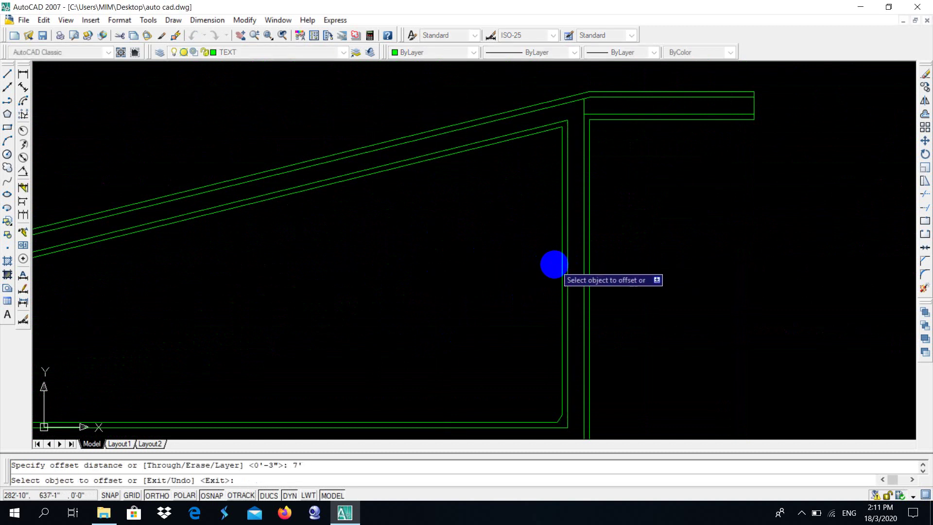
pyautogui.click(554, 264)
pyautogui.click(496, 262)
pyautogui.scroll(-1, 470, 260)
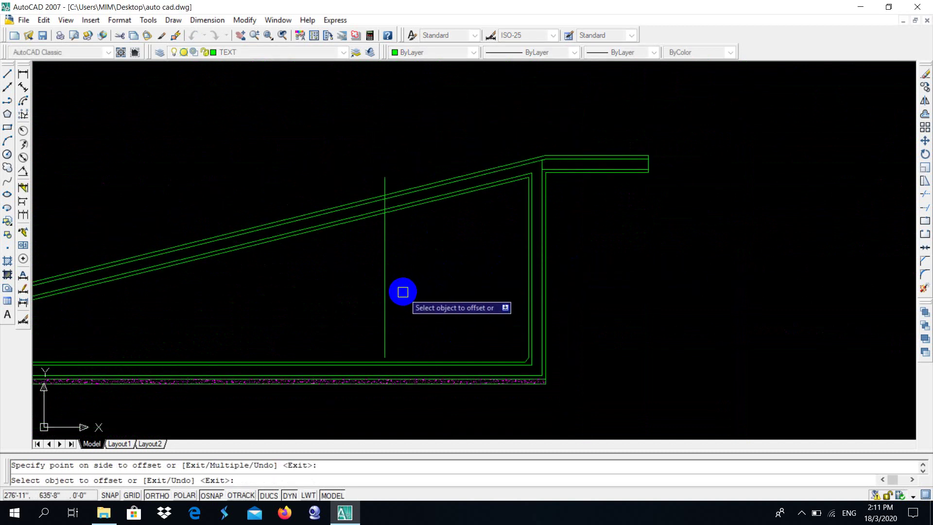
pyautogui.press('Return')
pyautogui.press('Return')
pyautogui.write('10')
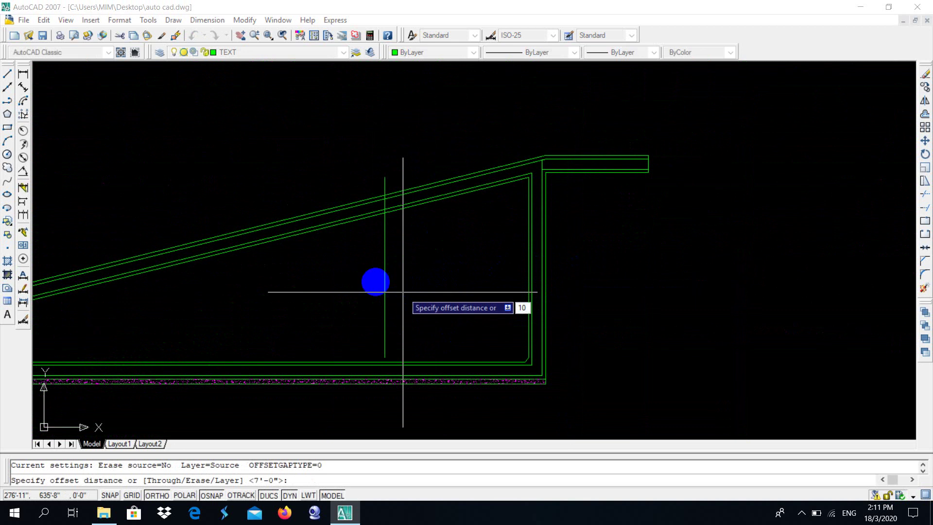
pyautogui.press('Return')
pyautogui.click(385, 281)
pyautogui.click(311, 311)
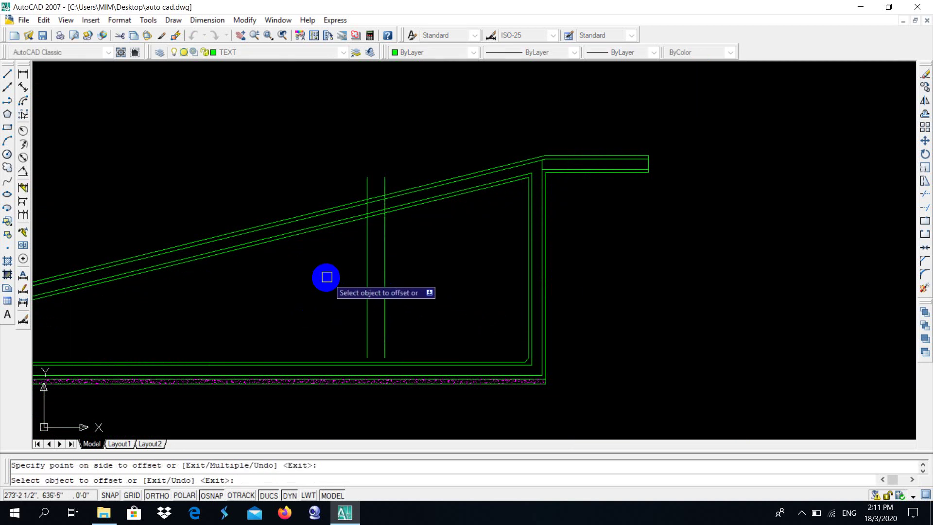
pyautogui.press('Escape')
pyautogui.moveTo(322, 277); pyautogui.dragTo(391, 273, button='middle')
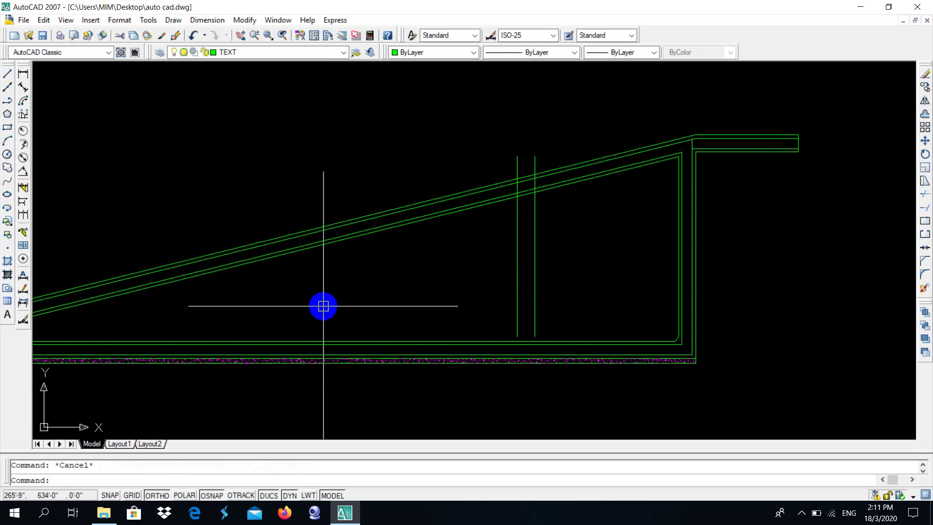
pyautogui.write('o')
# Draw the second post: offset the first post's line 8' farther left, then 10" left
pyautogui.press('Return')
pyautogui.write("8'")
pyautogui.press('Return')
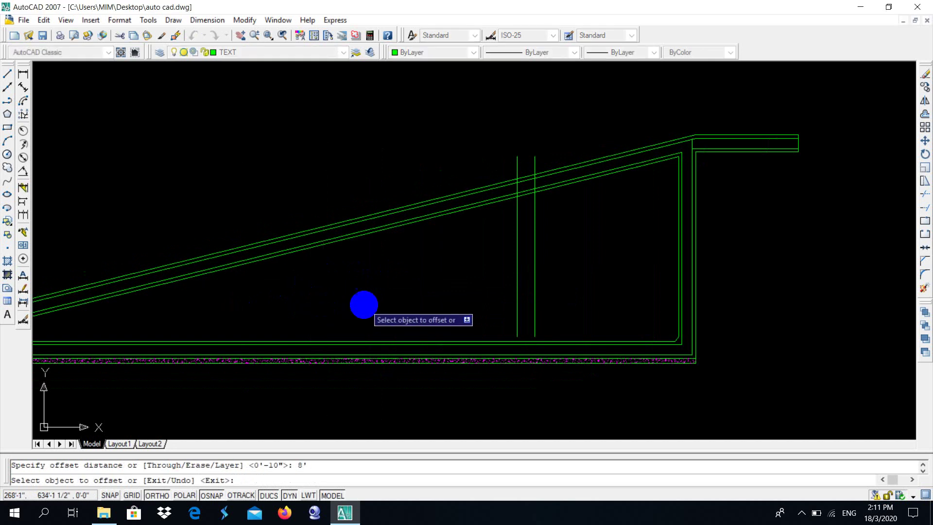
pyautogui.click(522, 255)
pyautogui.click(354, 302)
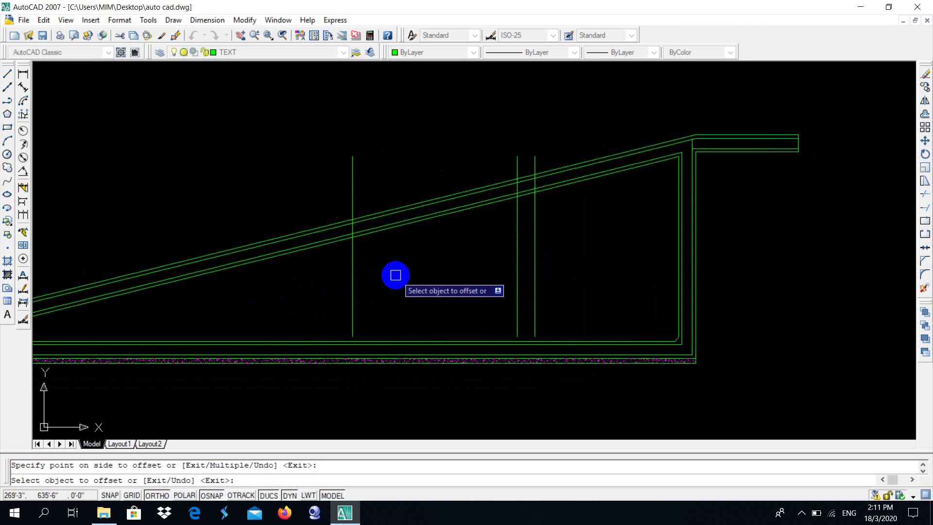
pyautogui.press('Return')
pyautogui.press('Return')
pyautogui.write('10')
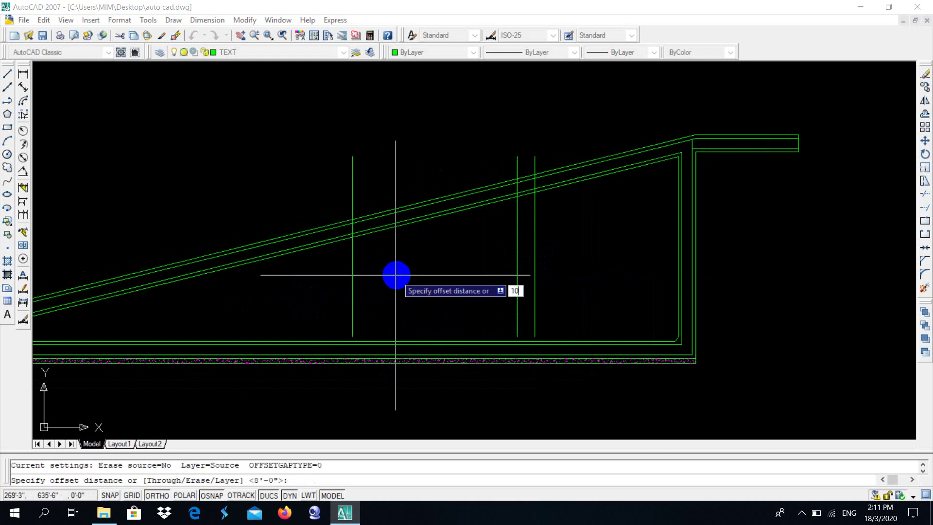
pyautogui.press('Return')
pyautogui.click(353, 289)
pyautogui.click(308, 297)
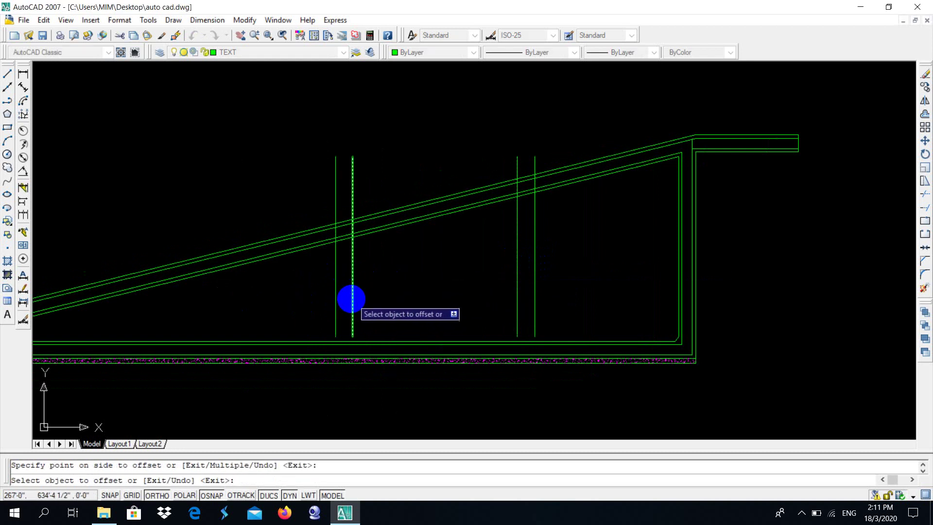
pyautogui.press('Escape')
pyautogui.scroll(3, 335, 330)
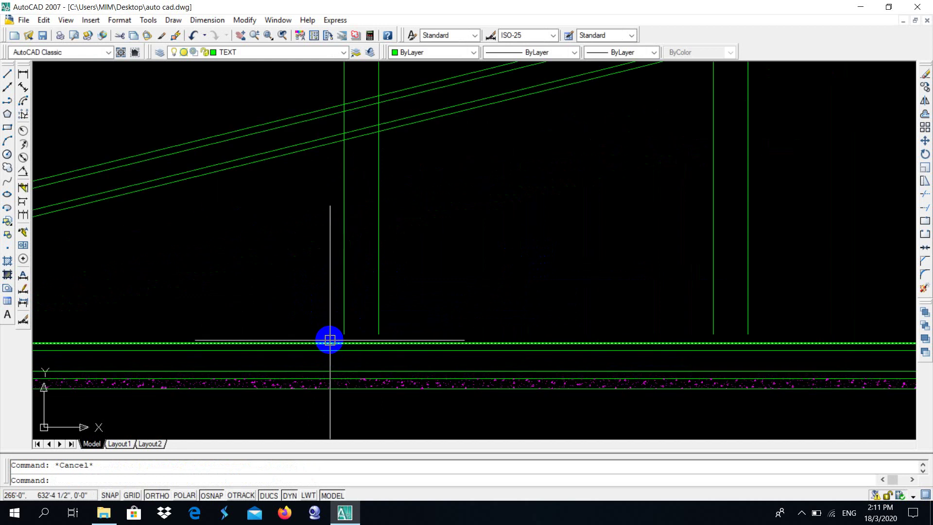
# Extend the left post lines upward and trim them at the ramp's slope lines
pyautogui.click(346, 293)
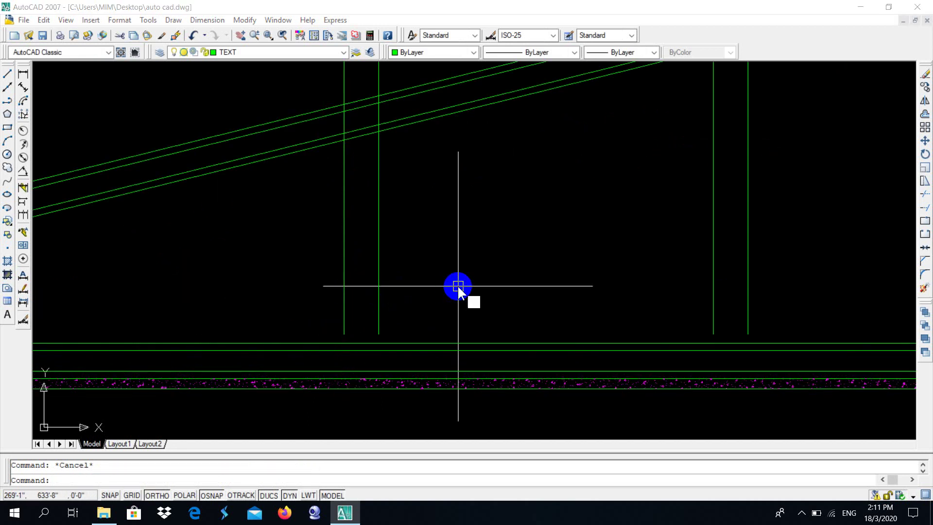
pyautogui.write('ex')
pyautogui.press('Return')
pyautogui.press('Return')
pyautogui.click(344, 278)
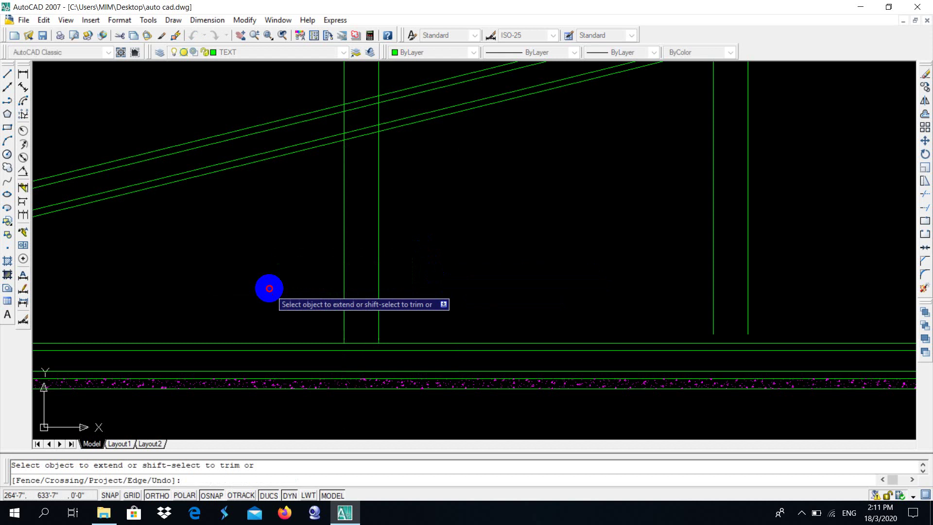
pyautogui.click(379, 244)
pyautogui.scroll(-2, 421, 236)
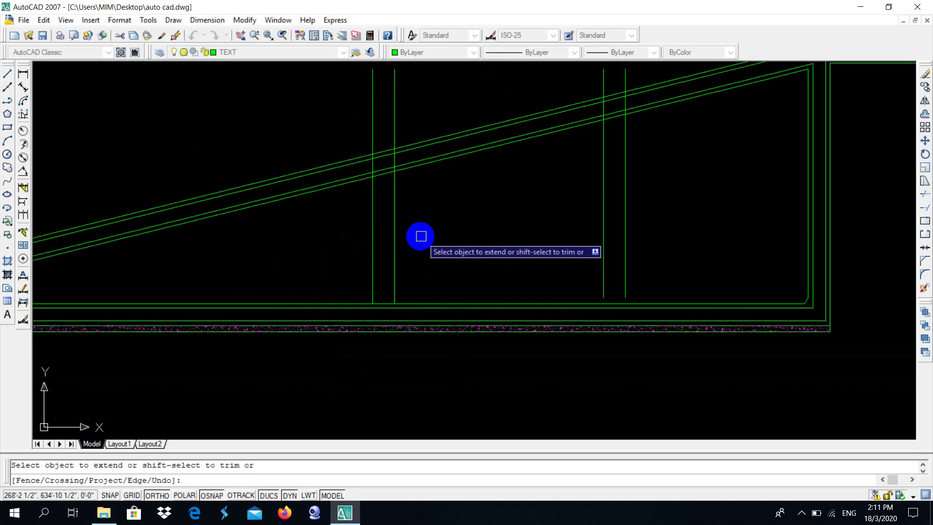
pyautogui.moveTo(406, 231); pyautogui.dragTo(398, 301, button='middle')
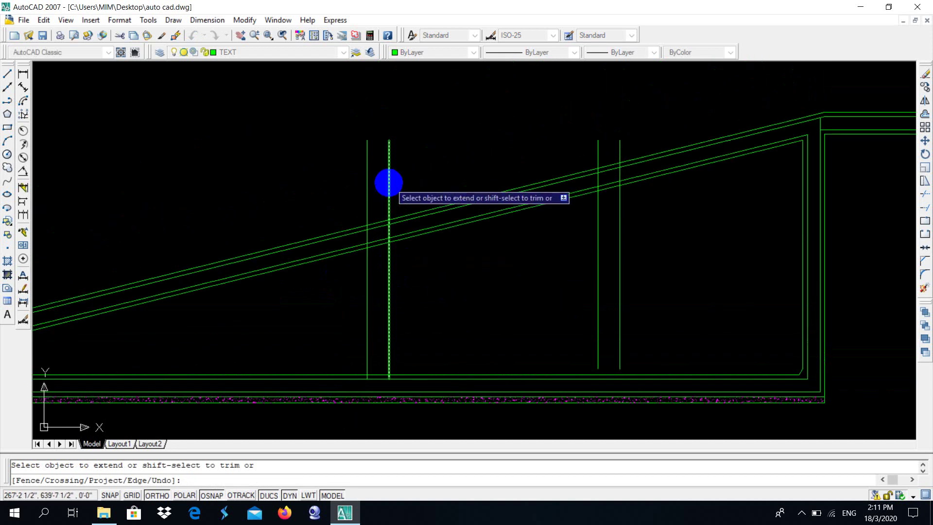
pyautogui.scroll(3, 388, 182)
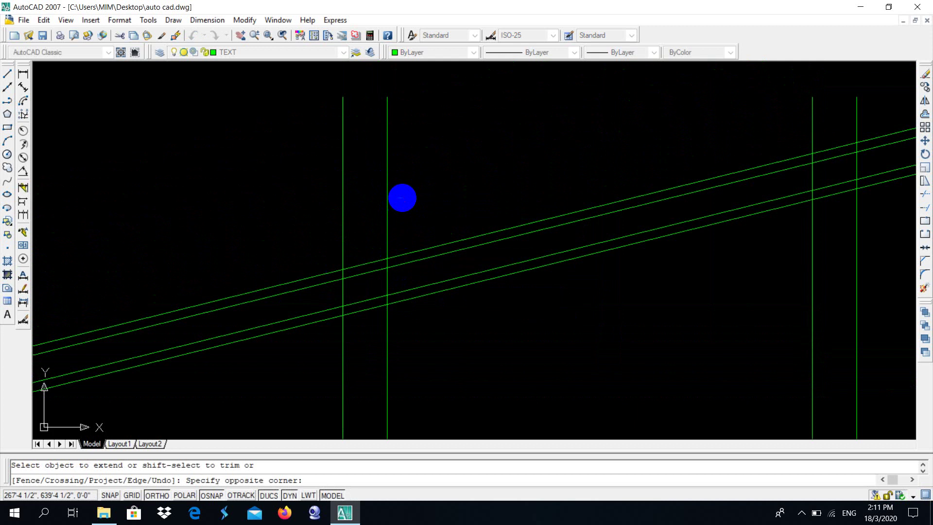
pyautogui.keyDown('shift'); pyautogui.click(387, 199); pyautogui.keyUp('shift')
pyautogui.keyDown('shift'); pyautogui.click(343, 201); pyautogui.keyUp('shift')
pyautogui.scroll(5, 392, 274)
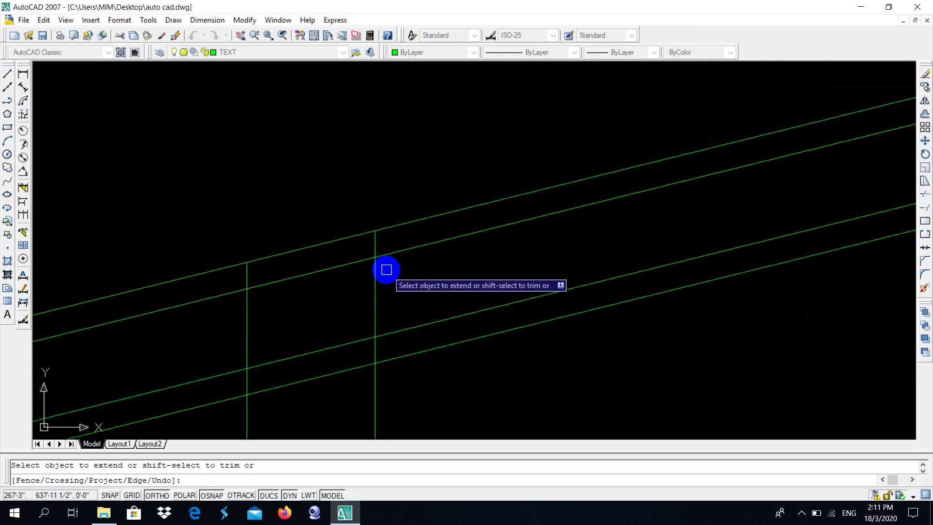
pyautogui.keyDown('shift'); pyautogui.click(375, 245); pyautogui.keyUp('shift')
pyautogui.keyDown('shift'); pyautogui.click(374, 292); pyautogui.keyUp('shift')
pyautogui.keyDown('shift'); pyautogui.click(246, 326); pyautogui.keyUp('shift')
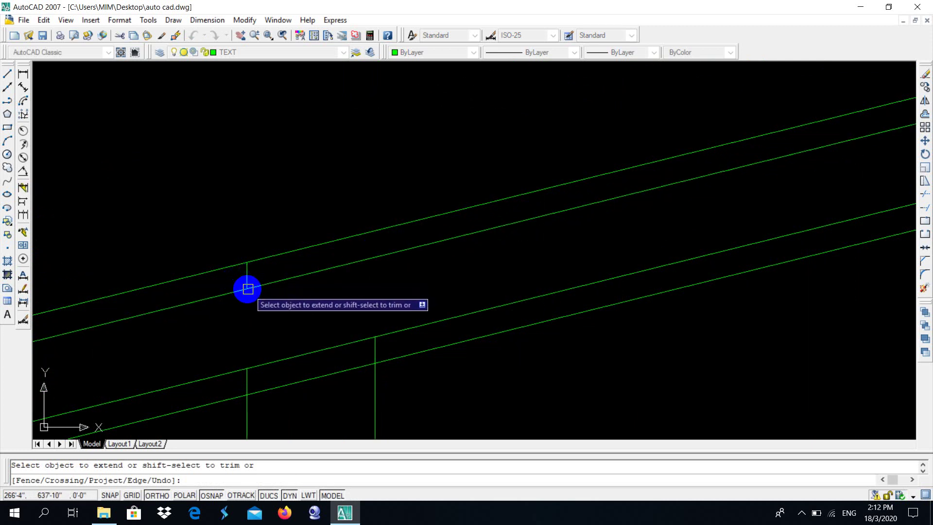
pyautogui.click(247, 288)
pyautogui.keyDown('shift'); pyautogui.click(245, 316); pyautogui.keyUp('shift')
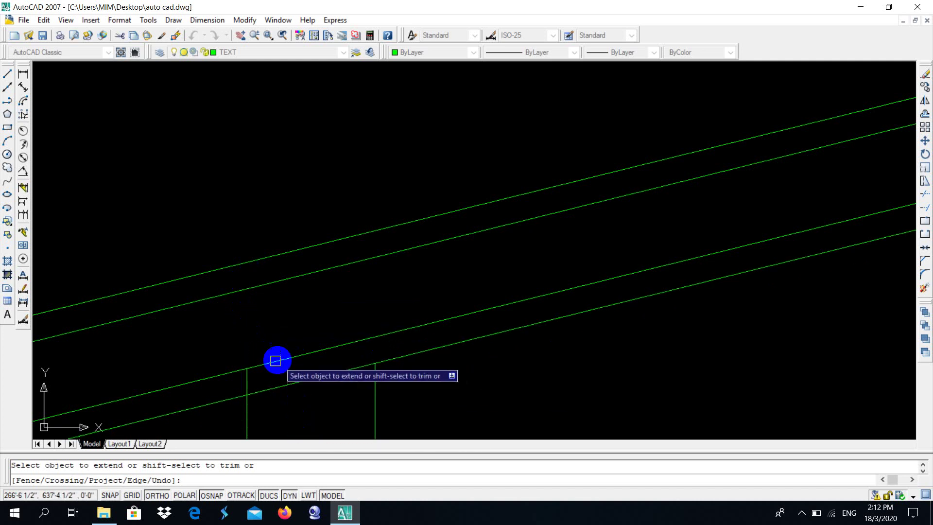
# Extend the remaining post lines up and trim them between the slope's upper edge and underside
pyautogui.scroll(-3, 314, 369)
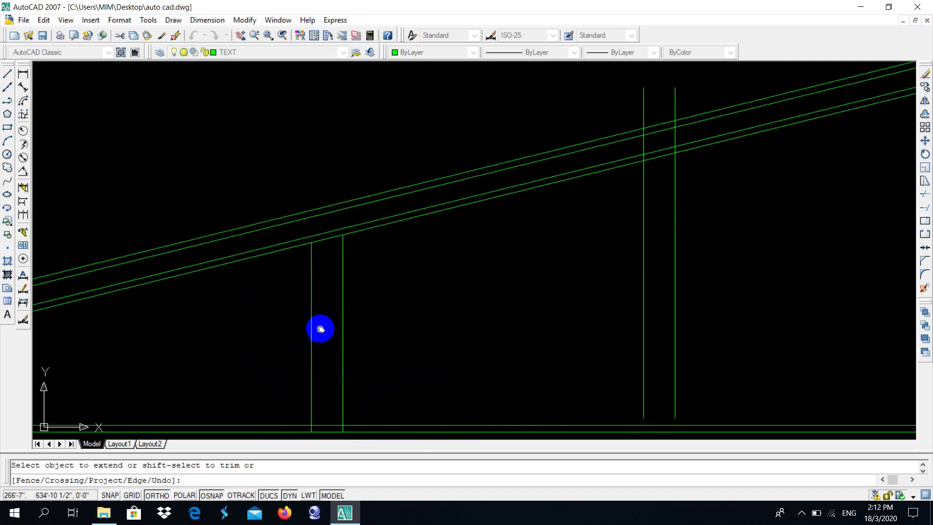
pyautogui.scroll(-3, 316, 323)
pyautogui.scroll(2, 413, 320)
pyautogui.scroll(3, 386, 298)
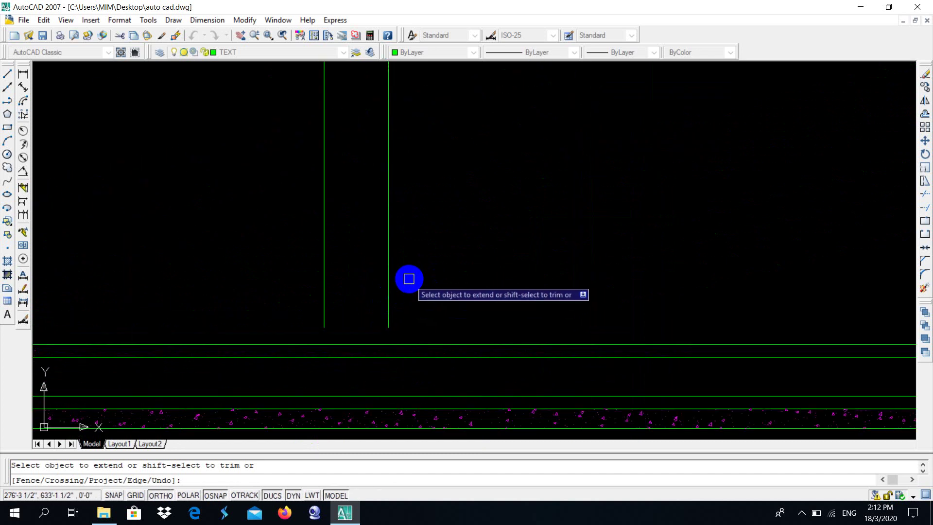
pyautogui.click(416, 235)
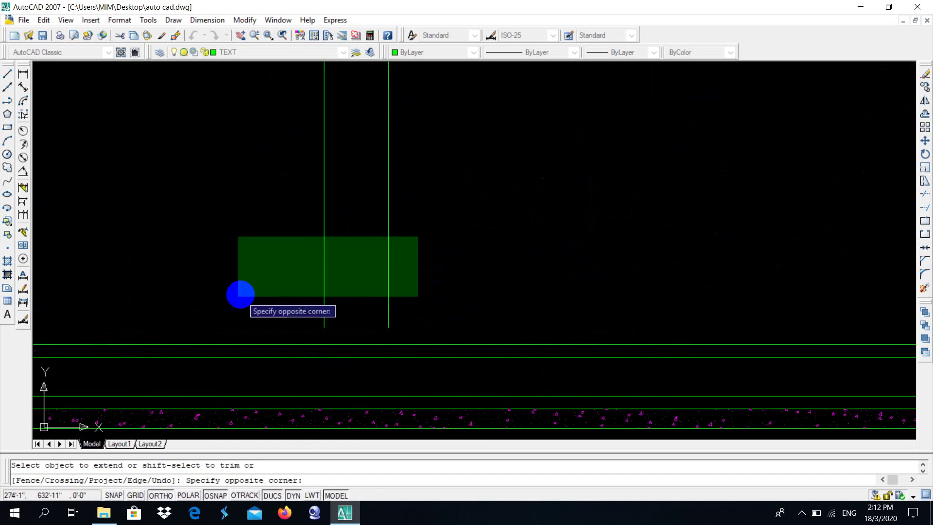
pyautogui.click(240, 293)
pyautogui.click(436, 254)
pyautogui.click(340, 273)
pyautogui.scroll(-3, 292, 272)
pyautogui.scroll(5, 287, 205)
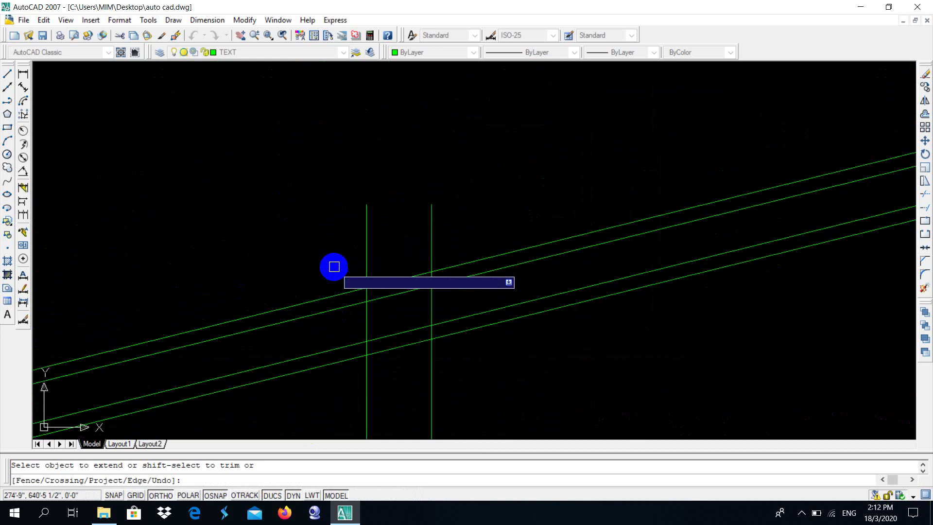
pyautogui.scroll(3, 364, 272)
pyautogui.keyDown('shift'); pyautogui.click(498, 196); pyautogui.keyUp('shift')
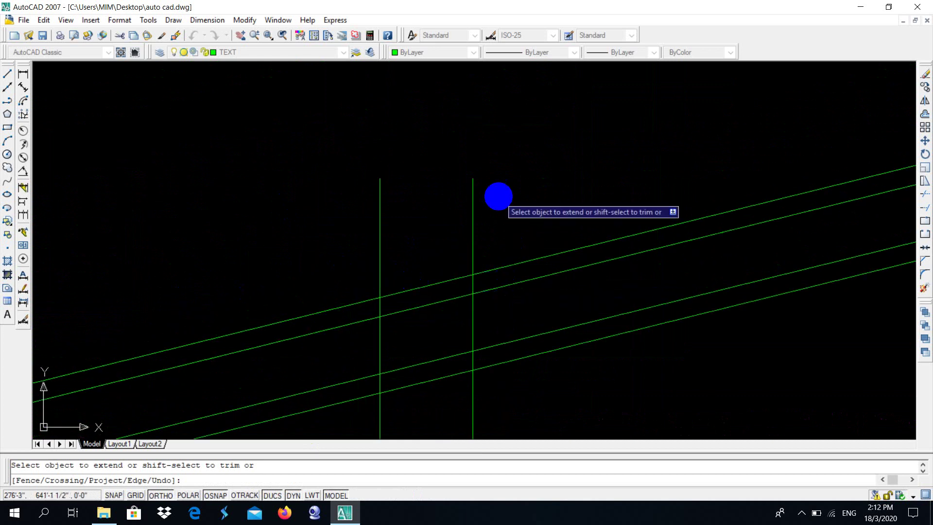
pyautogui.keyDown('shift'); pyautogui.click(327, 246); pyautogui.keyUp('shift')
pyautogui.scroll(3, 475, 291)
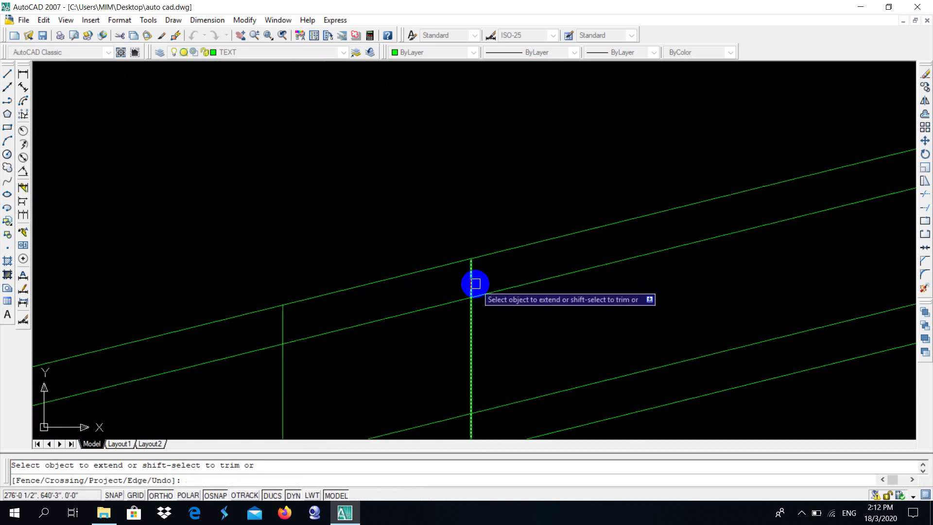
pyautogui.keyDown('shift'); pyautogui.click(472, 282); pyautogui.keyUp('shift')
pyautogui.scroll(-2, 389, 288)
pyautogui.keyDown('shift'); pyautogui.click(323, 312); pyautogui.keyUp('shift')
pyautogui.keyDown('shift'); pyautogui.click(324, 345); pyautogui.keyUp('shift')
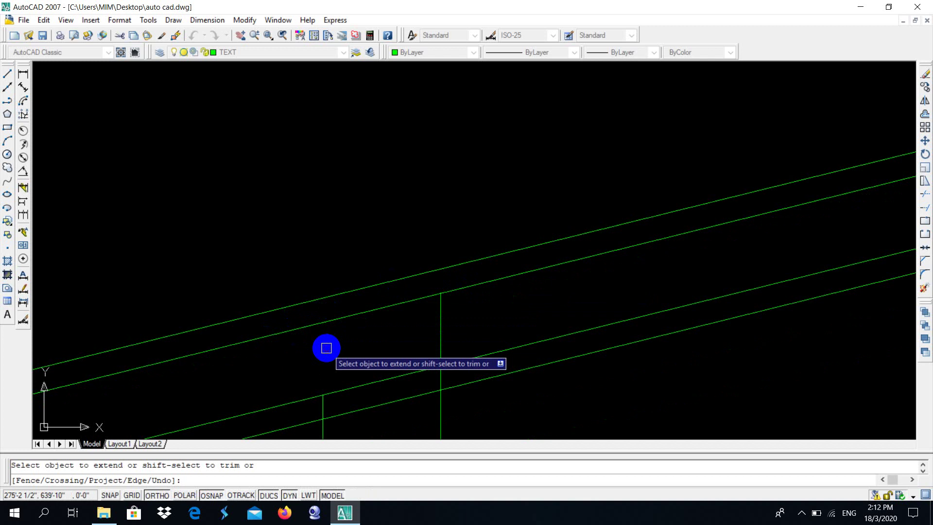
pyautogui.keyDown('shift'); pyautogui.click(441, 343); pyautogui.keyUp('shift')
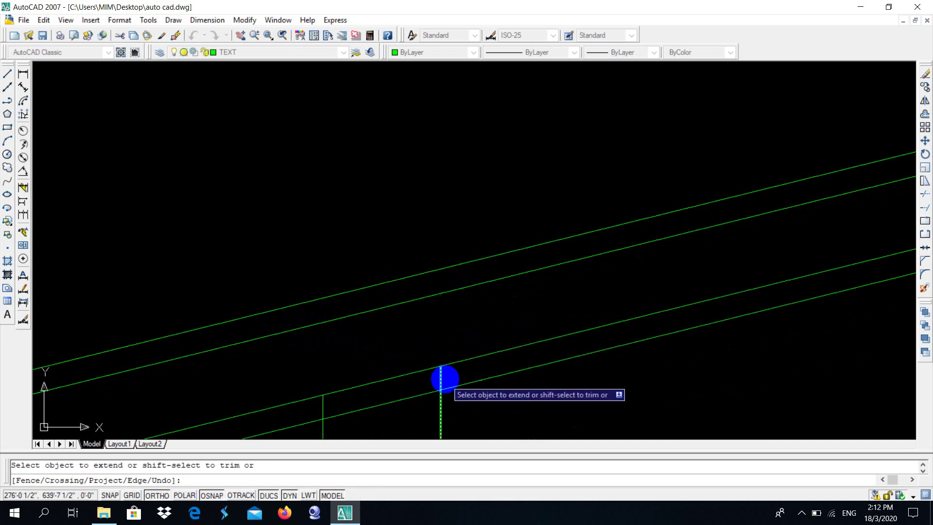
pyautogui.keyDown('shift'); pyautogui.click(442, 380); pyautogui.keyUp('shift')
pyautogui.scroll(-2, 323, 404)
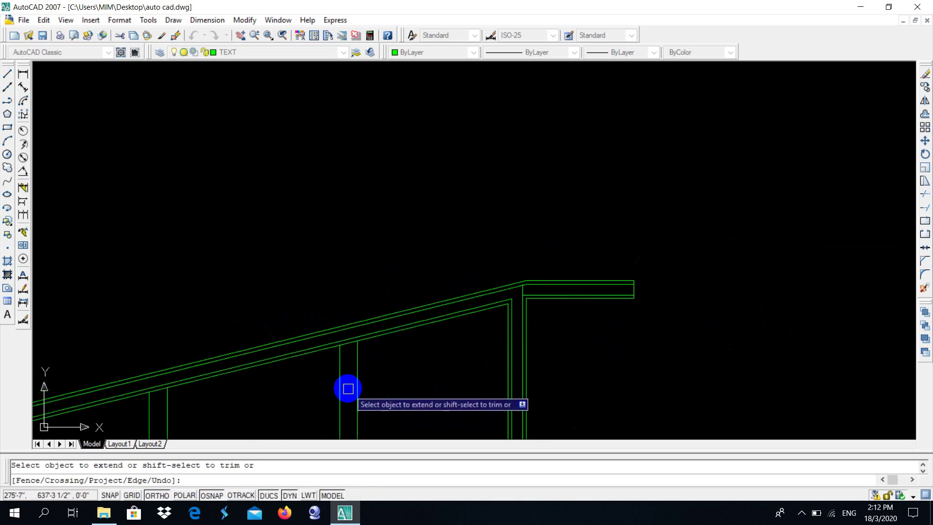
pyautogui.press('Escape')
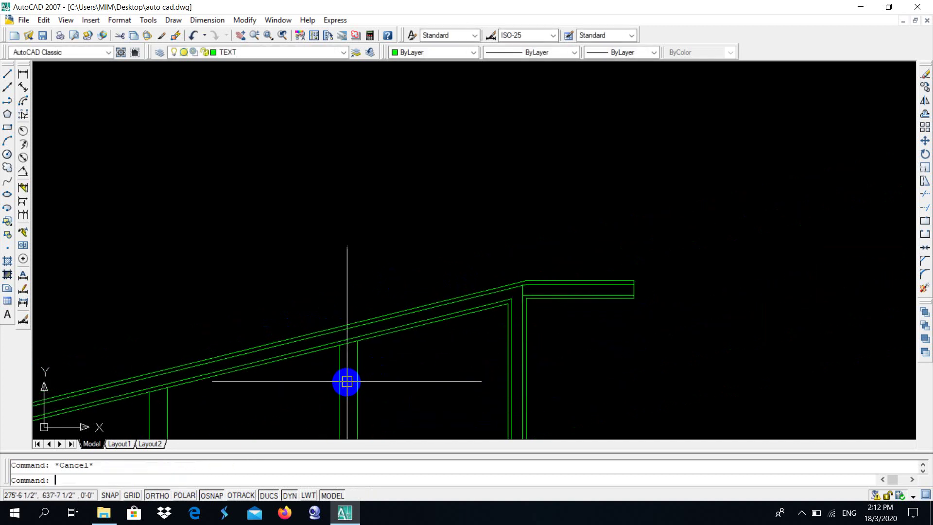
# Offset the right post's line 2 units to add a parallel edge inside the post
pyautogui.moveTo(337, 376)
pyautogui.mouseDown(button='middle')
pyautogui.moveTo(387, 325)
pyautogui.moveTo(407, 285)
pyautogui.mouseUp(button='middle')
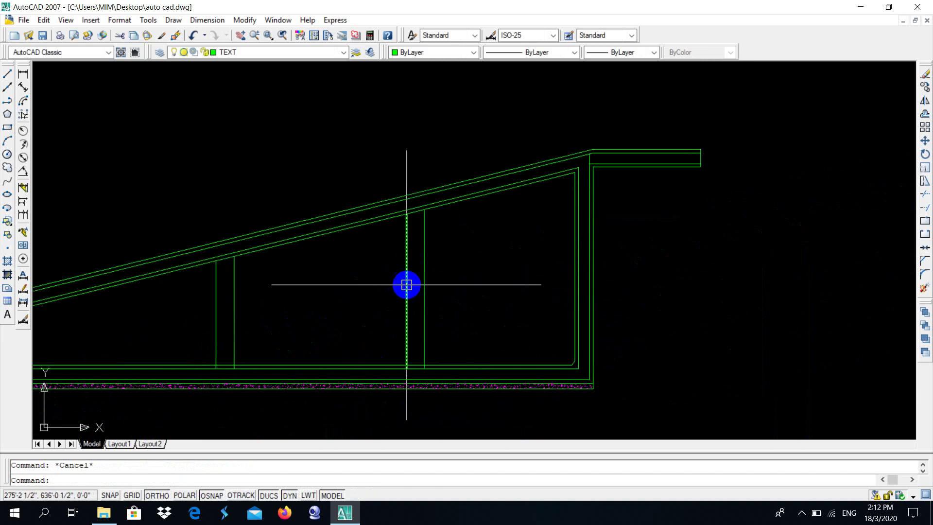
pyautogui.scroll(-1, 316, 280)
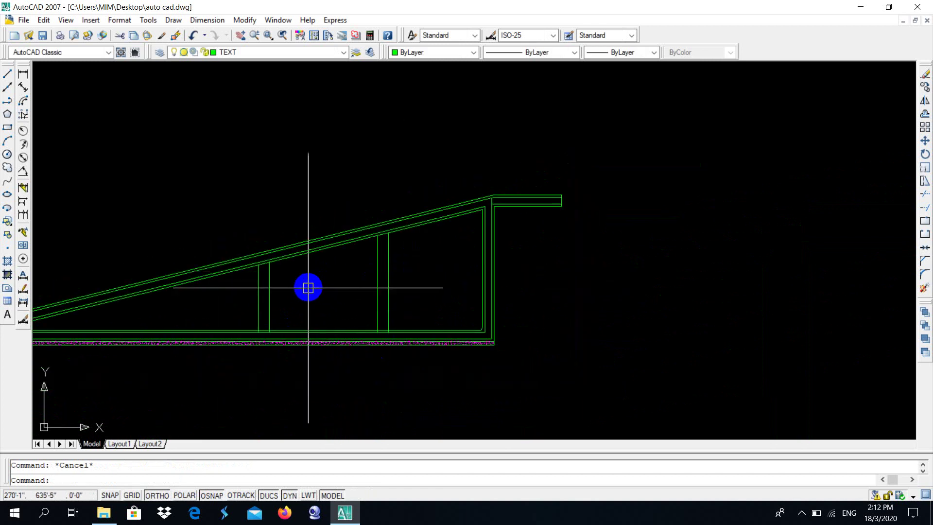
pyautogui.moveTo(308, 285)
pyautogui.mouseDown(button='middle')
pyautogui.moveTo(401, 221)
pyautogui.moveTo(440, 245)
pyautogui.mouseUp(button='middle')
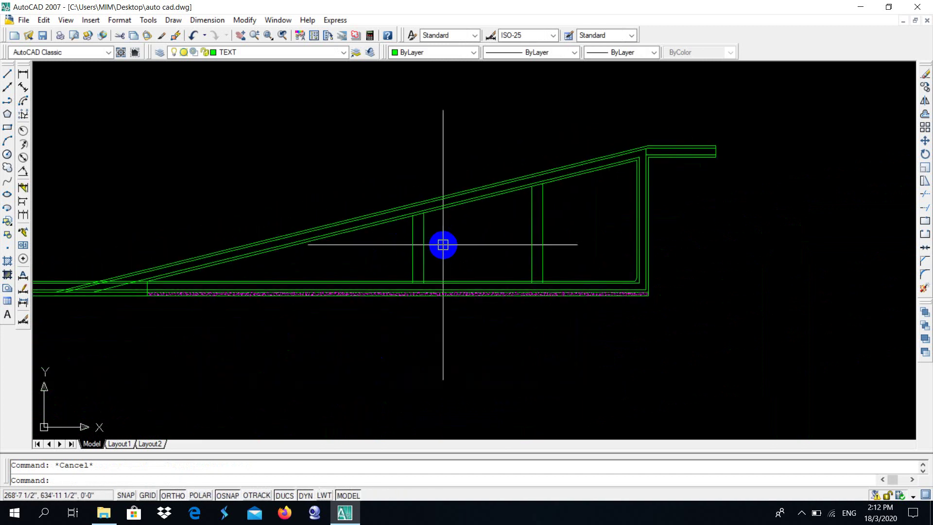
pyautogui.scroll(1, 434, 251)
pyautogui.moveTo(531, 247); pyautogui.dragTo(606, 218, button='middle')
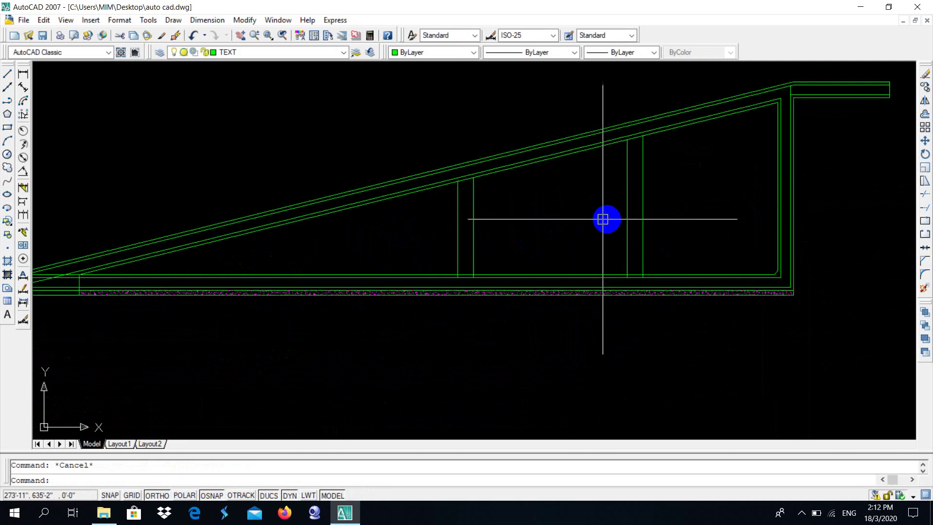
pyautogui.moveTo(516, 225)
pyautogui.mouseDown(button='middle')
pyautogui.moveTo(555, 231)
pyautogui.moveTo(363, 262)
pyautogui.mouseUp(button='middle')
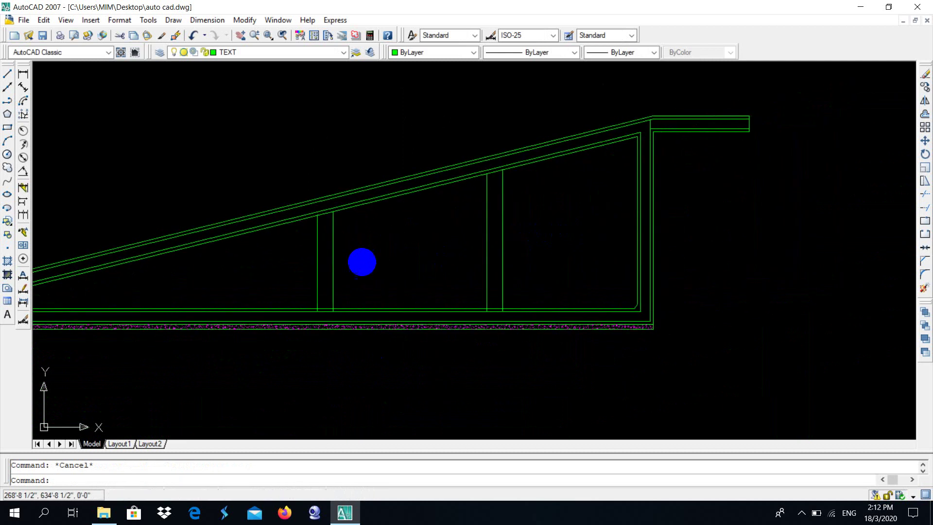
pyautogui.scroll(3, 477, 215)
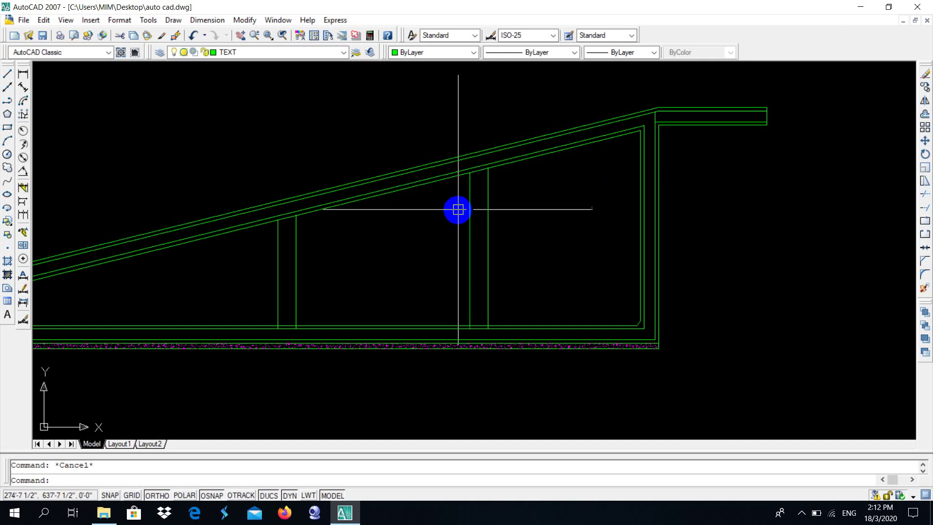
pyautogui.write('o')
pyautogui.press('Return')
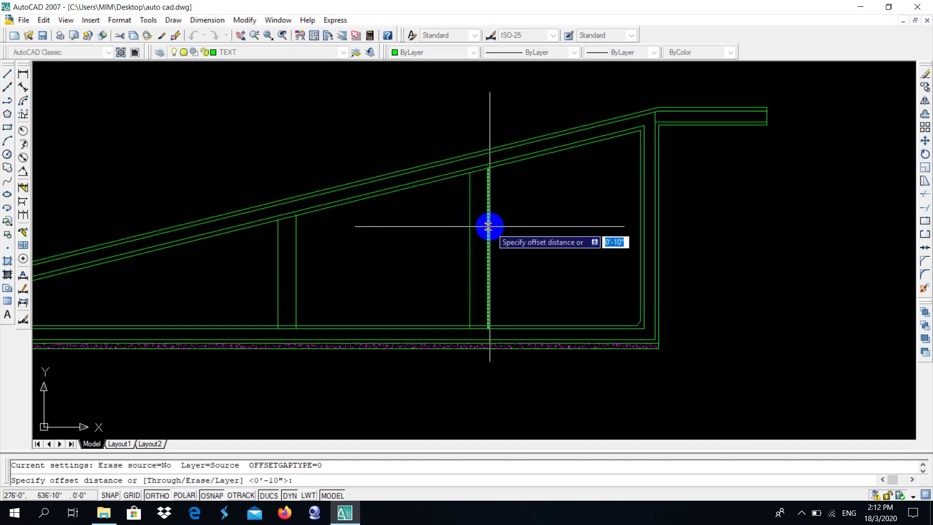
pyautogui.write('2')
pyautogui.press('Return')
pyautogui.click(469, 225)
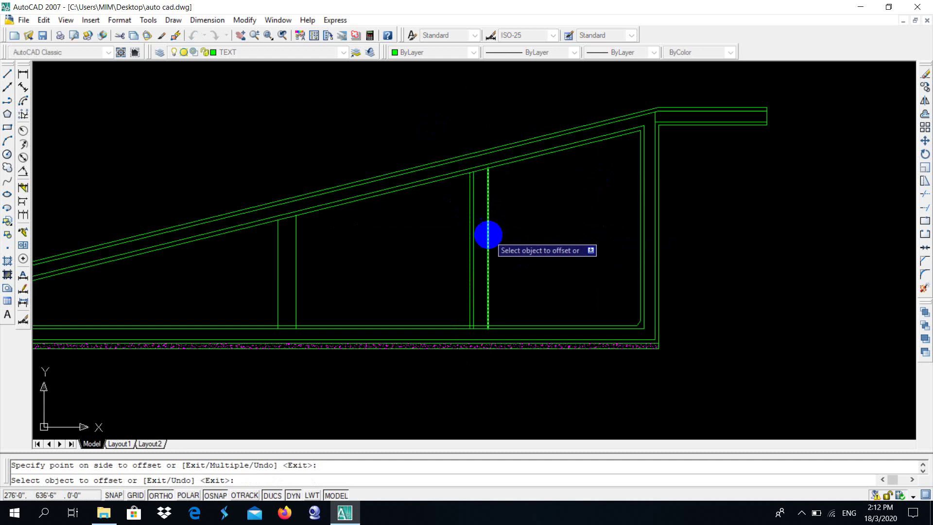
pyautogui.click(487, 234)
pyautogui.click(413, 262)
pyautogui.press('Escape')
pyautogui.scroll(3, 472, 214)
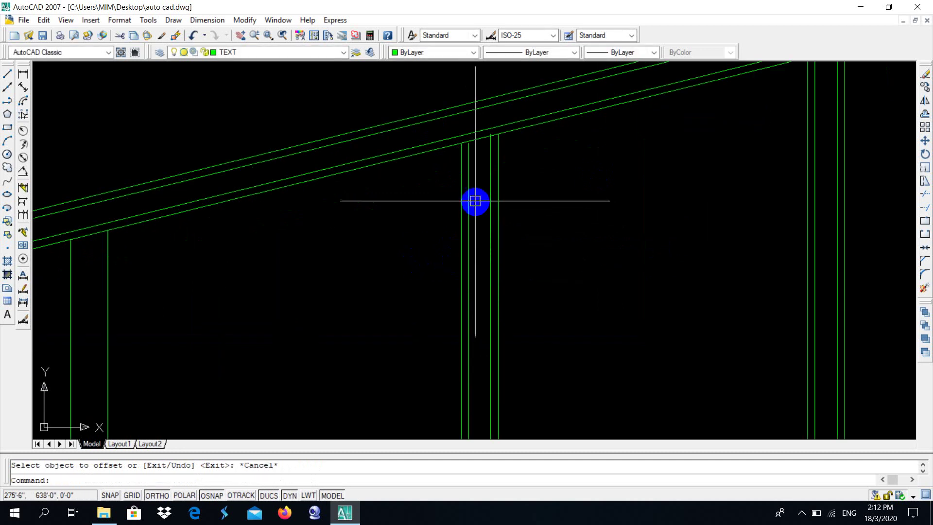
# Extend the right post's lines up to the sloped slab with EX
pyautogui.write('ex')
pyautogui.press('Return')
pyautogui.press('Return')
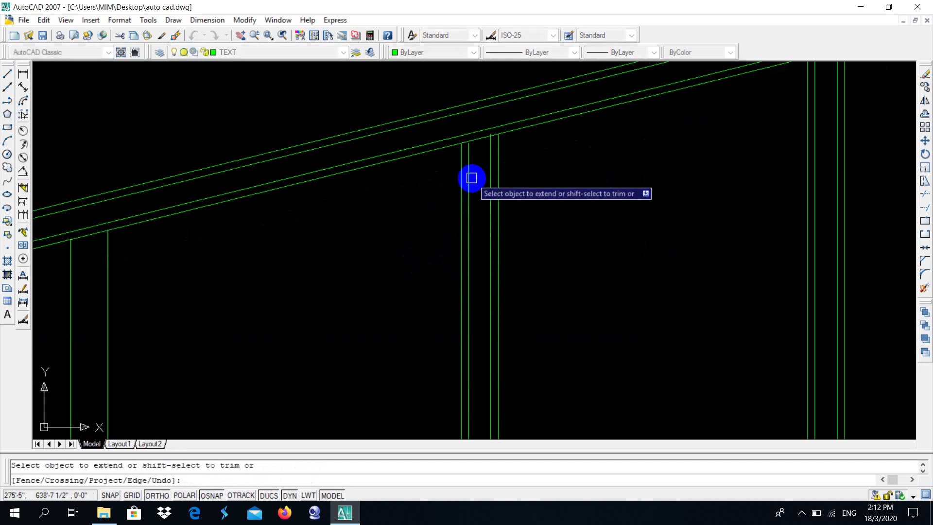
pyautogui.click(469, 174)
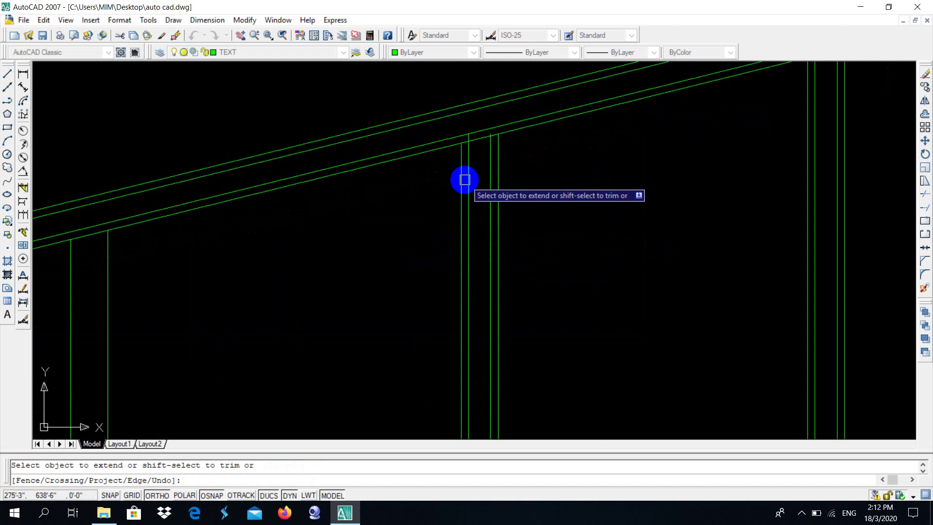
pyautogui.click(490, 179)
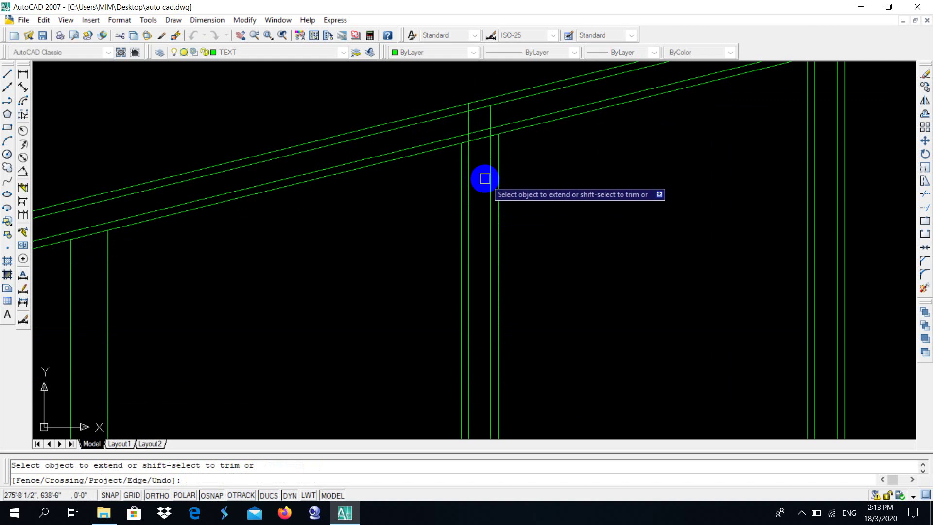
pyautogui.click(488, 181)
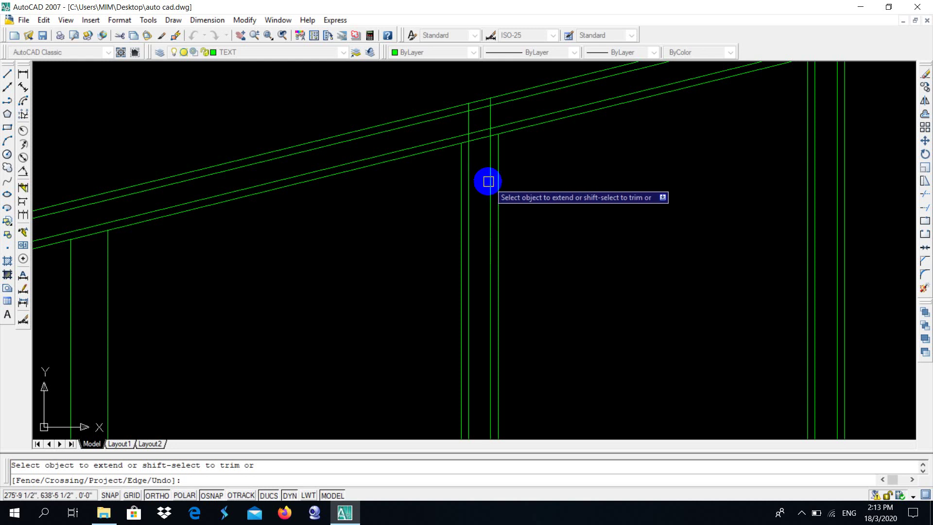
pyautogui.scroll(2, 475, 117)
pyautogui.scroll(4, 470, 115)
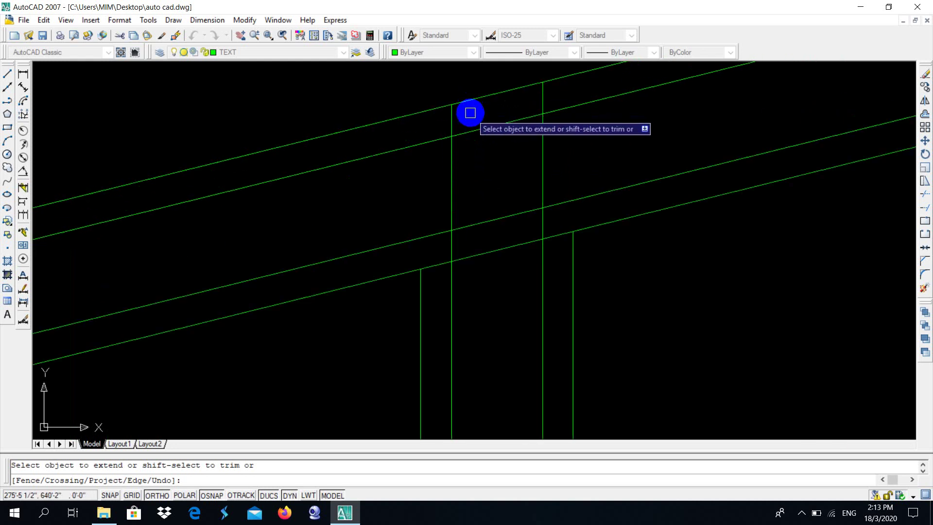
# Trim the post lines' overshoot above the slab and extend them down to the floor line
pyautogui.keyDown('shift'); pyautogui.click(452, 117); pyautogui.keyUp('shift')
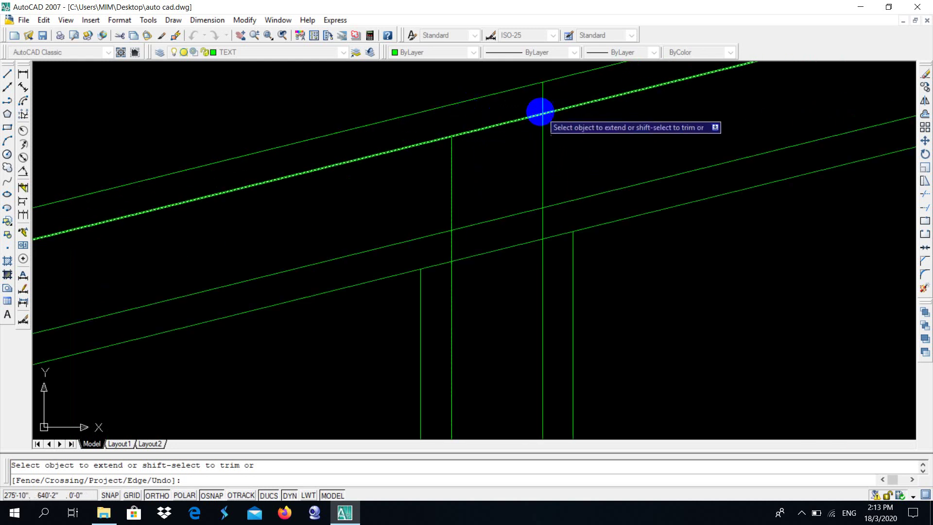
pyautogui.keyDown('shift'); pyautogui.click(543, 97); pyautogui.keyUp('shift')
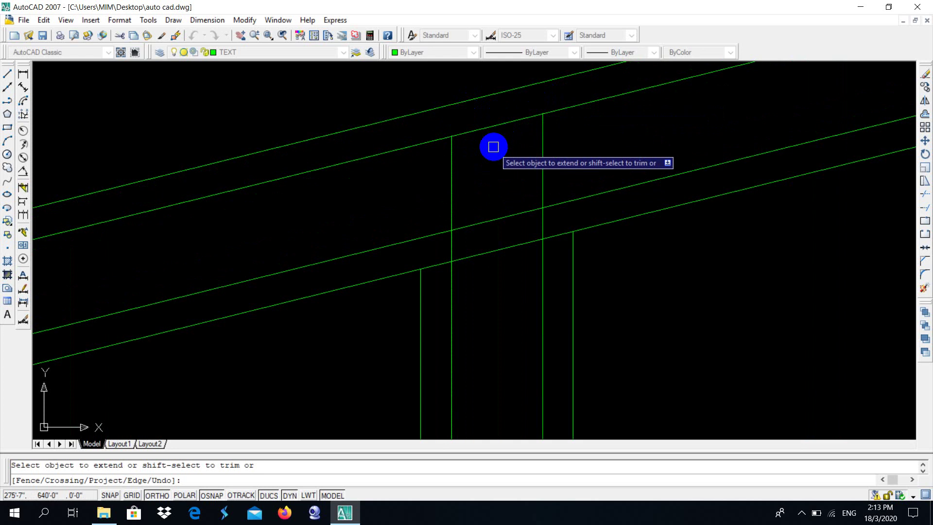
pyautogui.scroll(-4, 493, 146)
pyautogui.scroll(4, 500, 216)
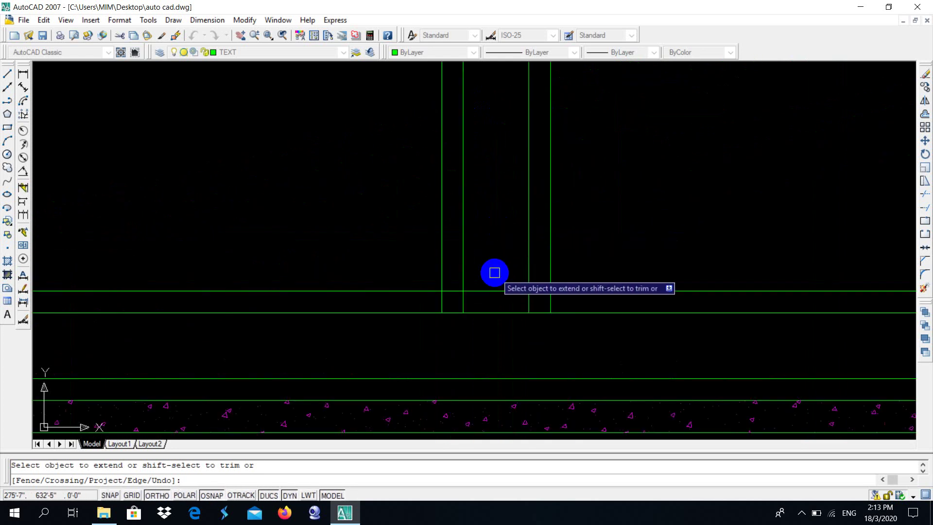
pyautogui.scroll(-1, 494, 273)
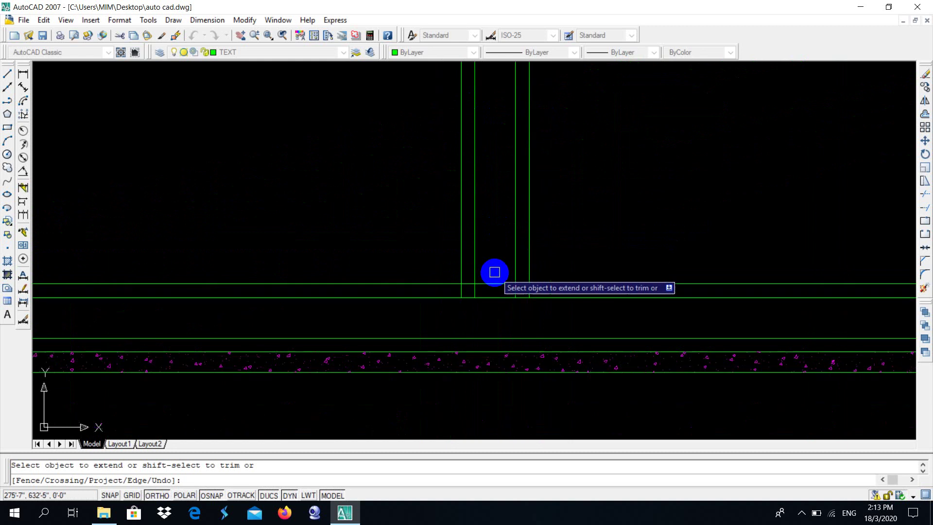
pyautogui.scroll(-1, 494, 272)
pyautogui.scroll(-1, 493, 265)
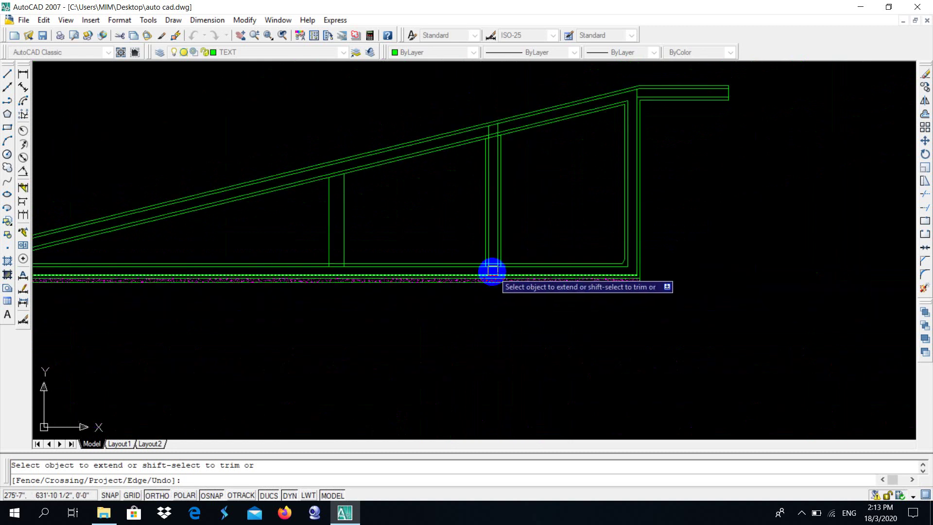
pyautogui.scroll(5, 494, 257)
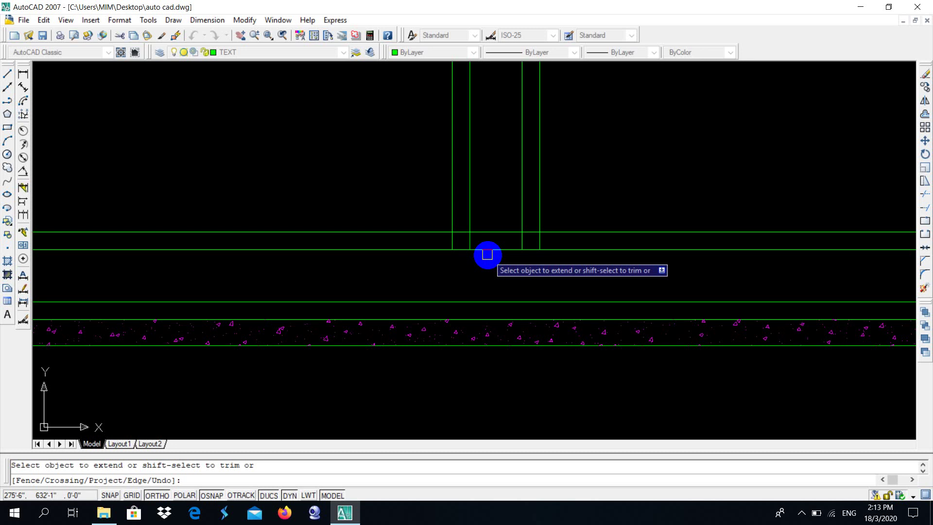
pyautogui.scroll(-5, 487, 254)
pyautogui.click(485, 255)
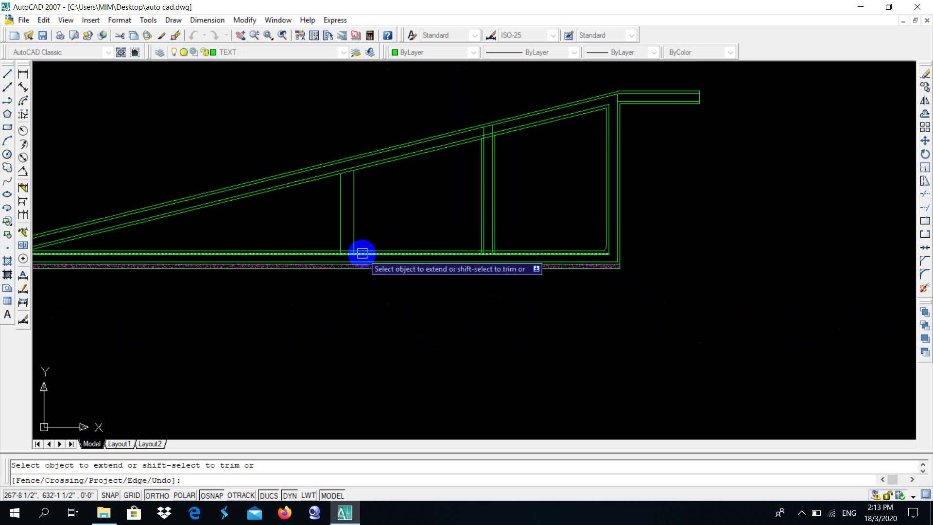
pyautogui.press('Return')
pyautogui.press('Escape')
# Zoom and pan to show the whole ramp frame, dismissing a popup
pyautogui.scroll(3, 345, 208)
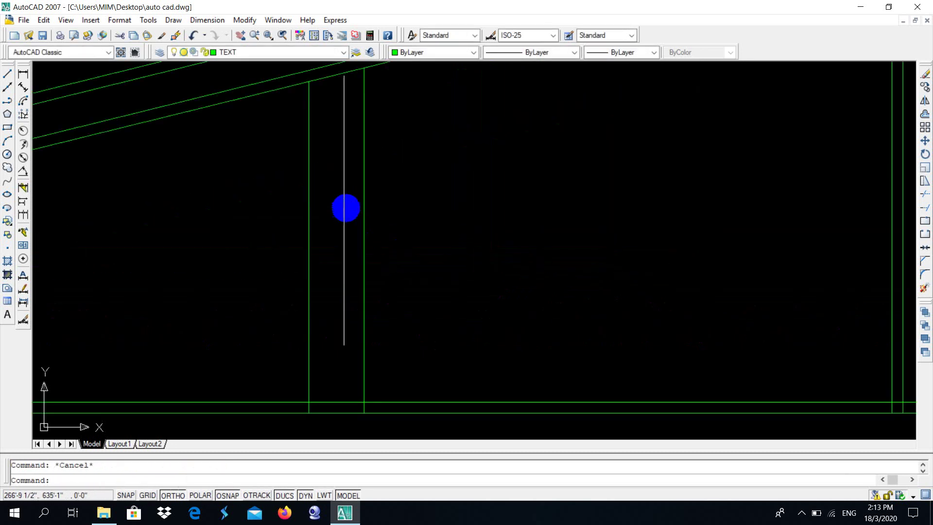
pyautogui.scroll(-1, 329, 216)
pyautogui.scroll(-2, 328, 217)
pyautogui.scroll(5, 454, 236)
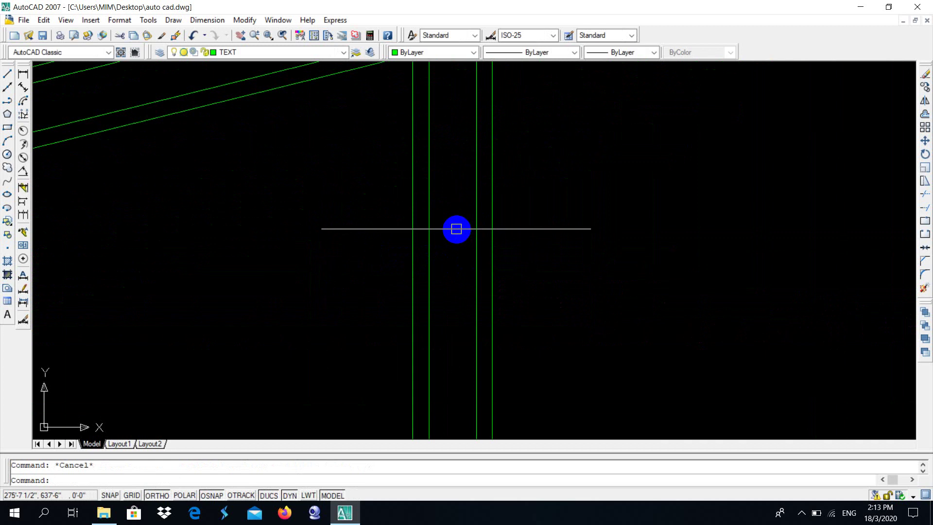
pyautogui.scroll(-5, 454, 229)
pyautogui.scroll(1, 323, 284)
pyautogui.scroll(2, 435, 288)
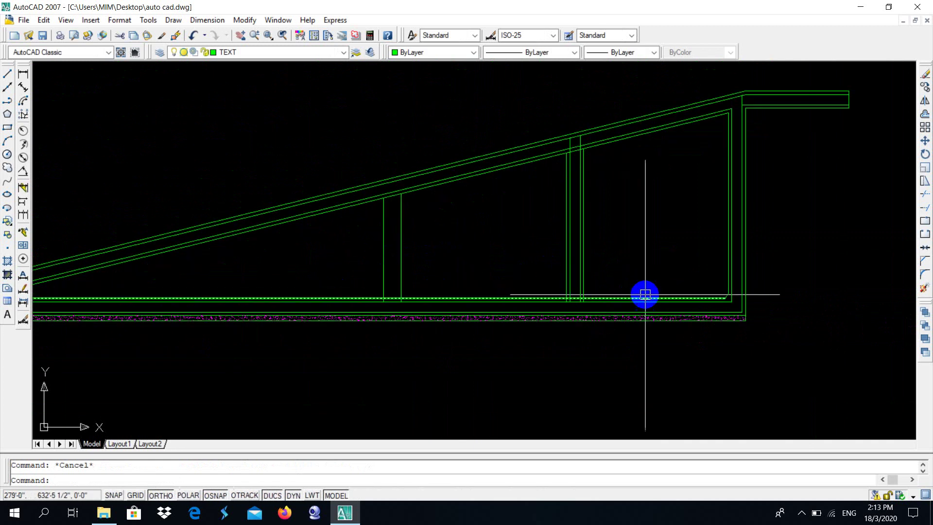
pyautogui.moveTo(643, 294); pyautogui.dragTo(404, 311, button='middle')
pyautogui.scroll(1, 508, 346)
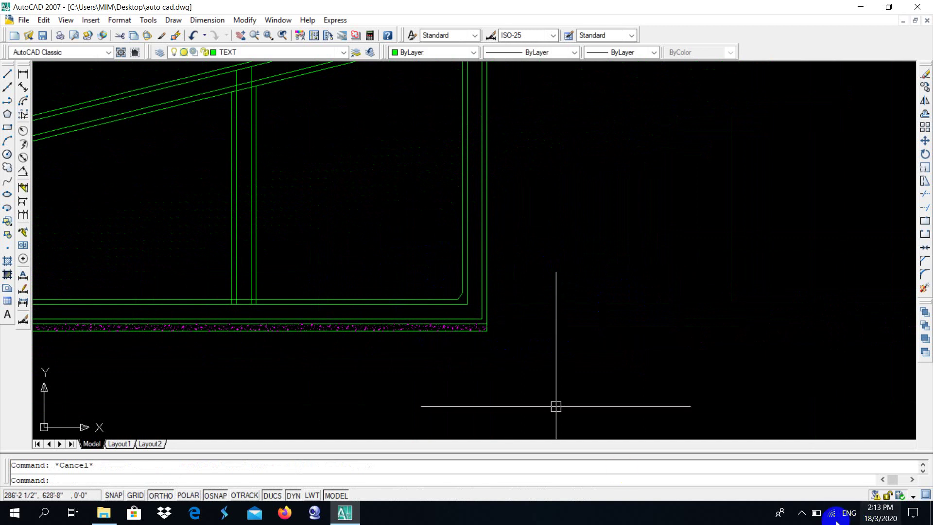
pyautogui.click(802, 513)
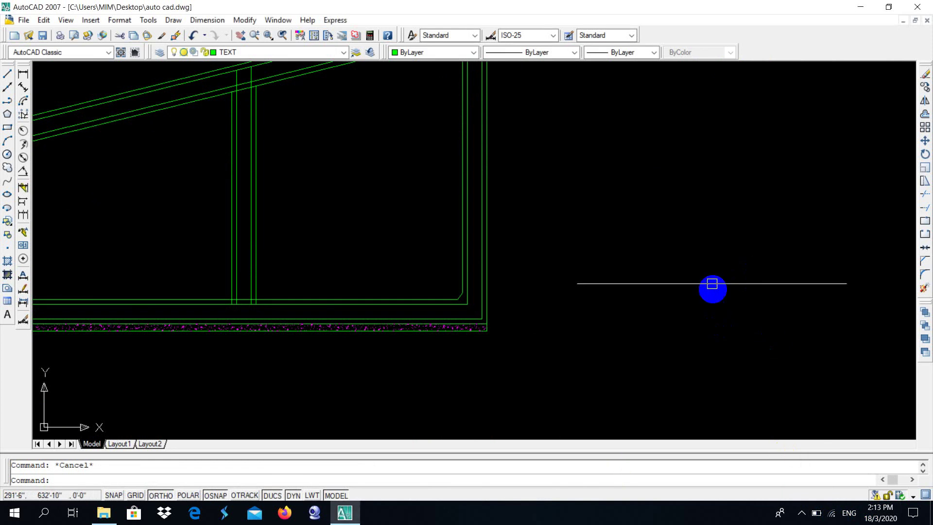
pyautogui.click(709, 260)
pyautogui.click(446, 437)
# Pan and zoom until the landing's top-right corner is centred in view
pyautogui.scroll(4, 272, 369)
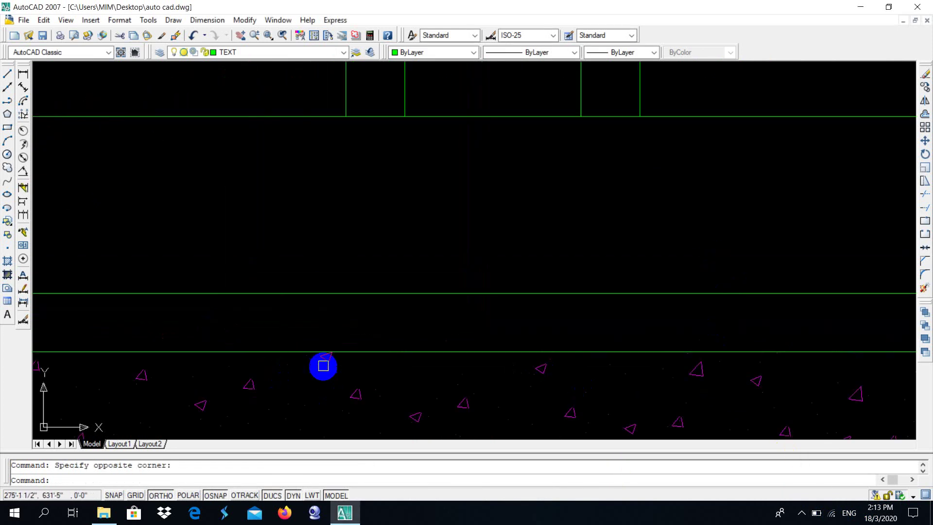
pyautogui.scroll(-3, 322, 365)
pyautogui.scroll(-5, 322, 362)
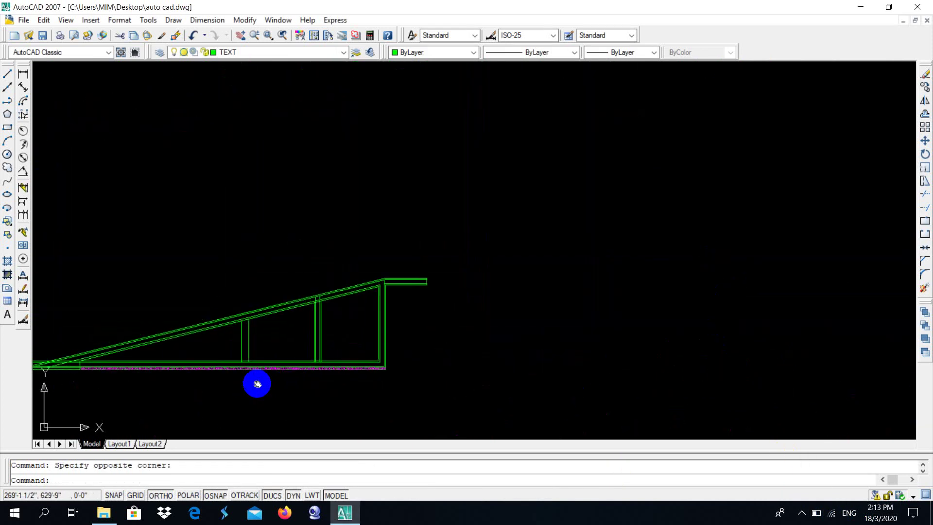
pyautogui.moveTo(256, 381); pyautogui.dragTo(321, 356, button='middle')
pyautogui.scroll(4, 258, 368)
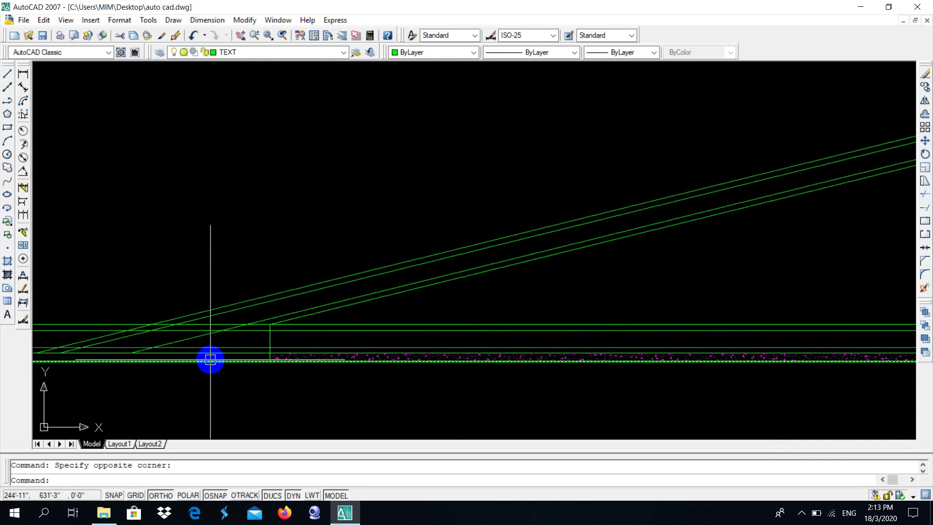
pyautogui.scroll(-2, 208, 358)
pyautogui.scroll(1, 517, 303)
pyautogui.moveTo(518, 304); pyautogui.dragTo(141, 350, button='middle')
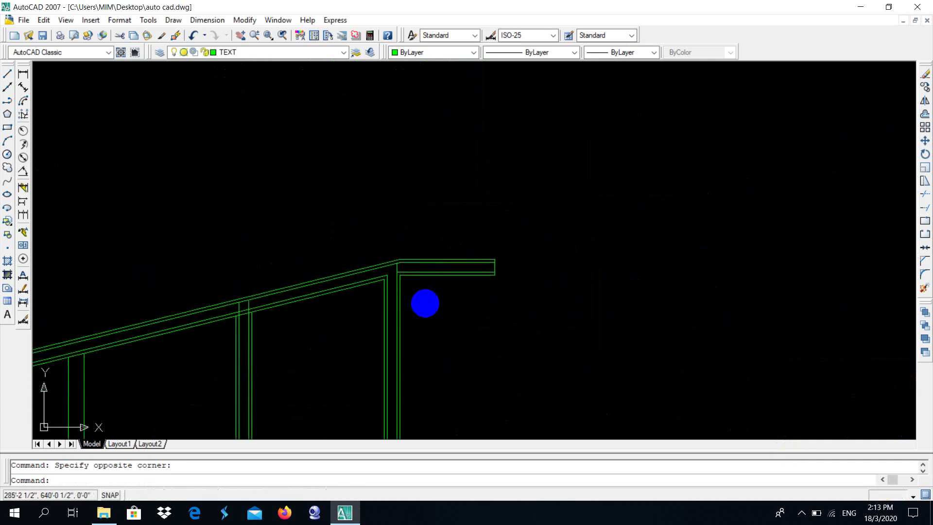
pyautogui.scroll(5, 433, 275)
pyautogui.scroll(-4, 488, 296)
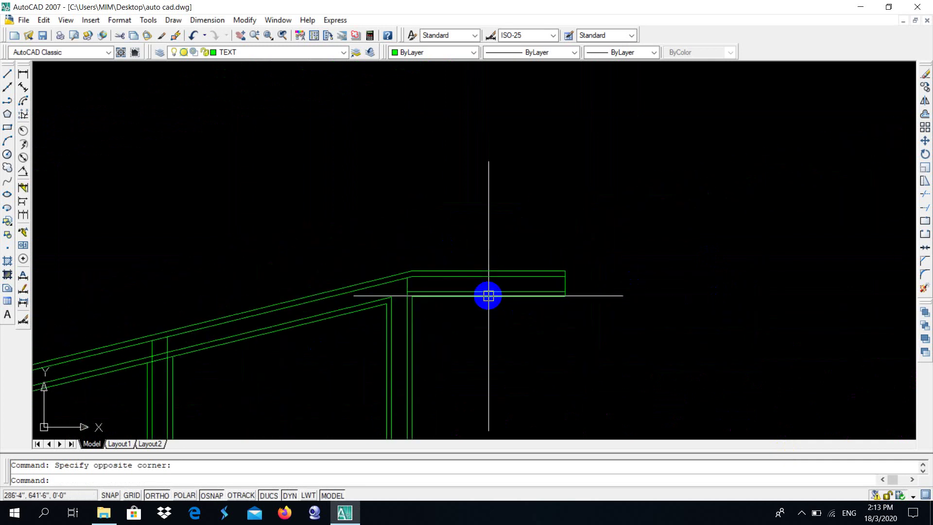
# Draw a filled donut with default diameters near the landing slab's right end
pyautogui.write('do')
pyautogui.press('Return')
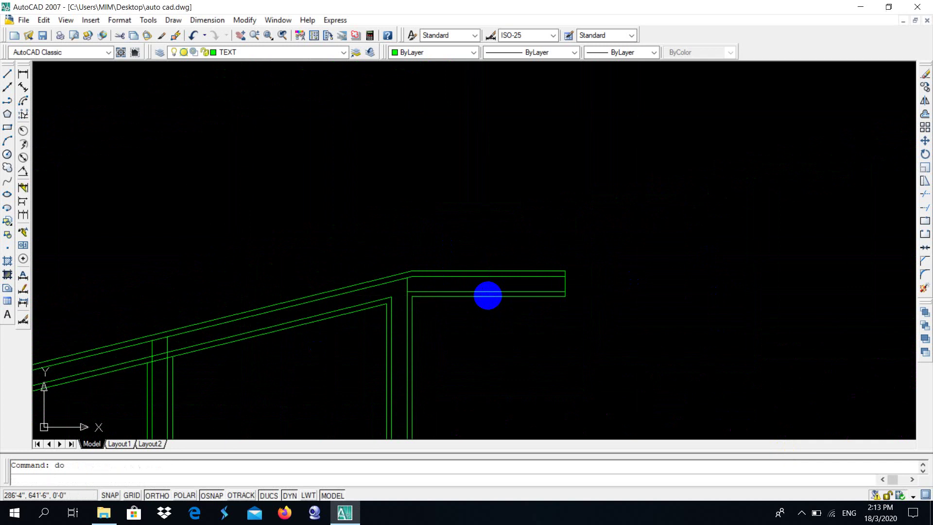
pyautogui.write('0')
pyautogui.press('Return')
pyautogui.press('Return')
pyautogui.scroll(3, 531, 304)
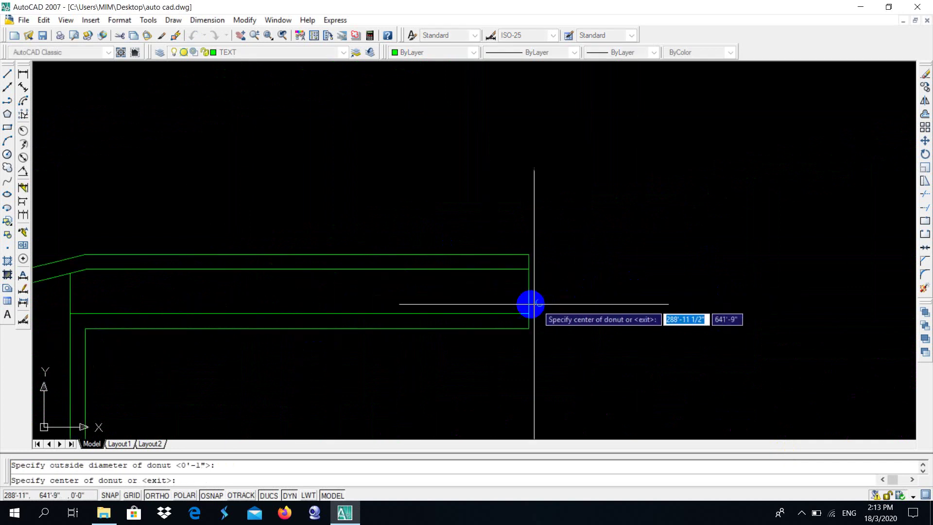
pyautogui.scroll(5, 508, 306)
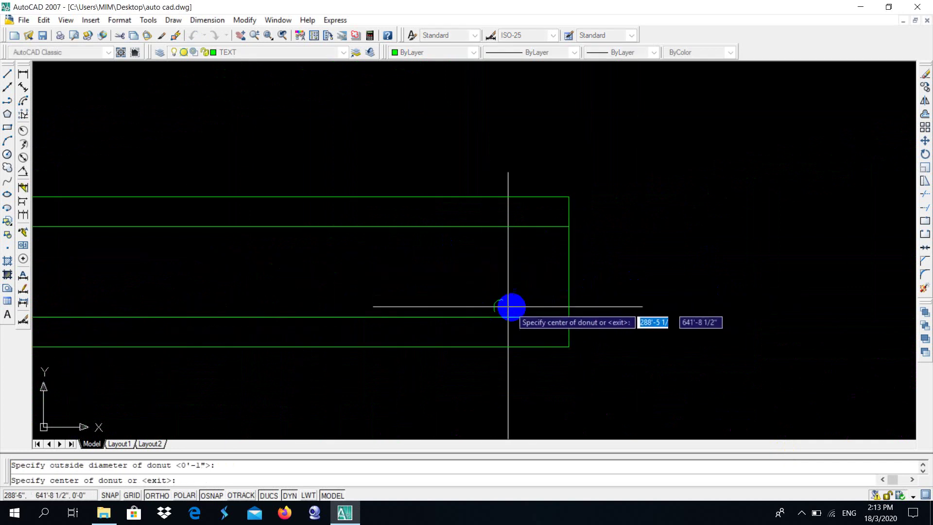
pyautogui.click(555, 308)
pyautogui.press('Escape')
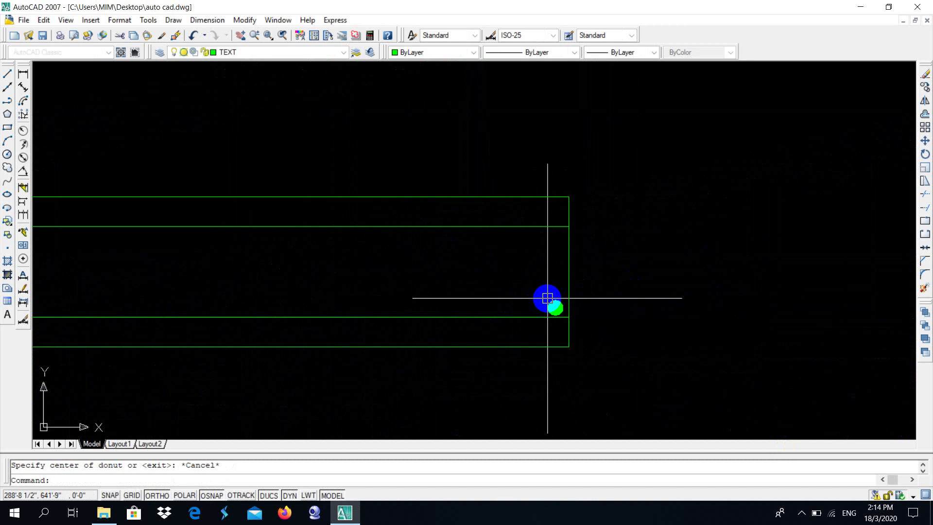
# Set the donut's colour to Magenta and select it
pyautogui.click(450, 52)
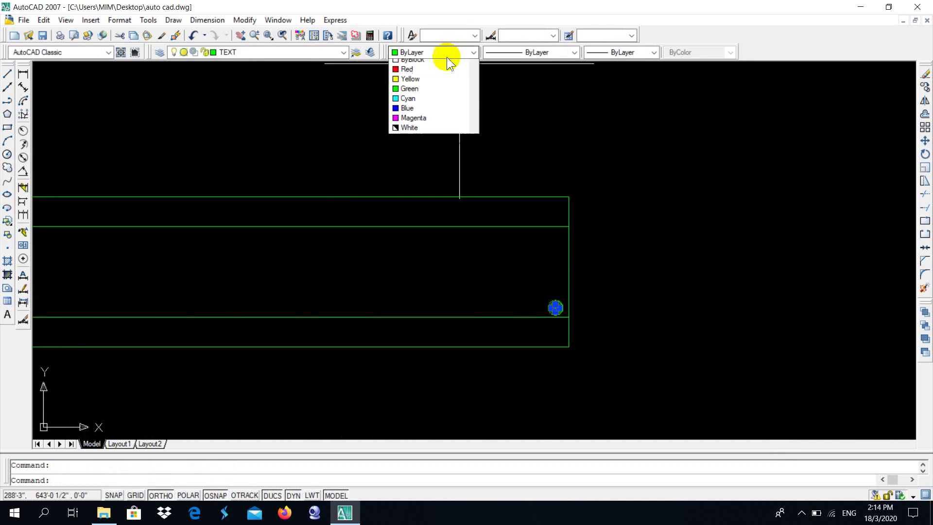
pyautogui.click(433, 132)
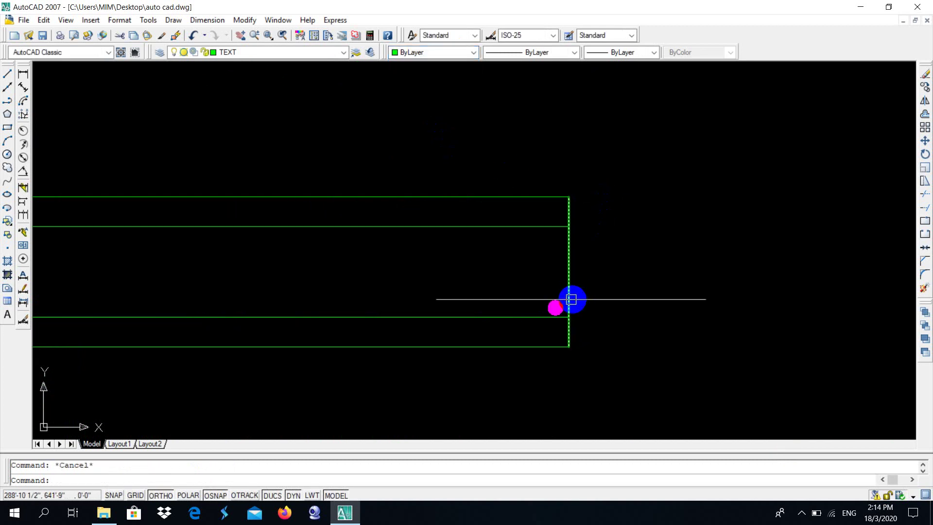
pyautogui.click(553, 307)
# Copy the magenta dot from its centre to spots leftward along the slab
pyautogui.write('co')
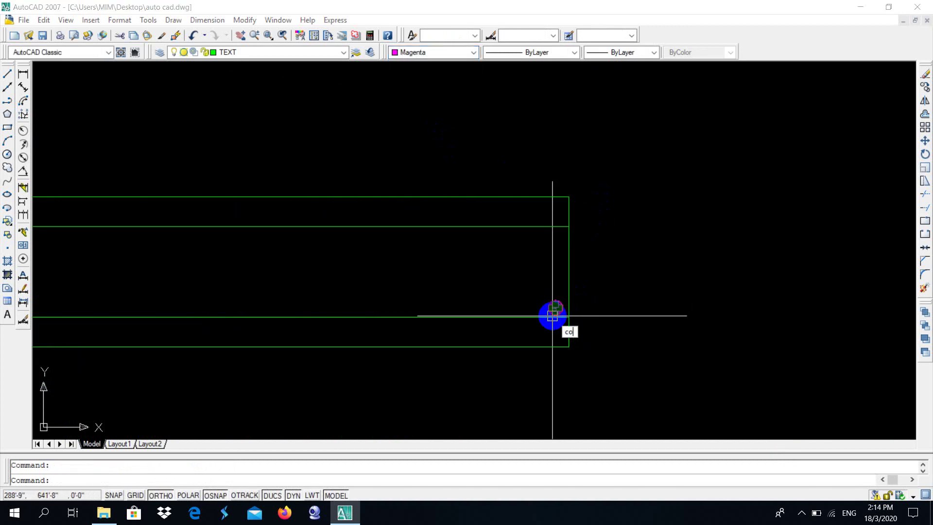
pyautogui.press('Return')
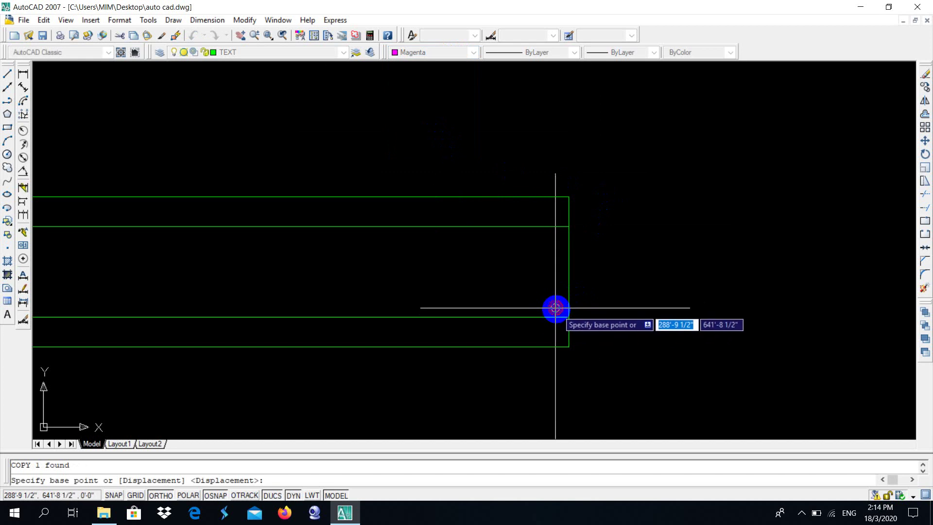
pyautogui.click(554, 316)
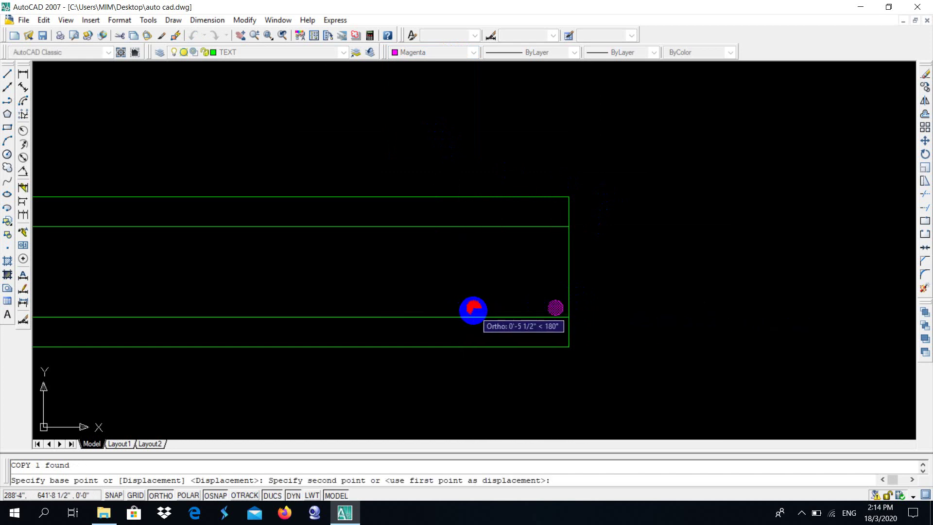
pyautogui.click(473, 308)
pyautogui.moveTo(312, 277); pyautogui.dragTo(493, 249, button='middle')
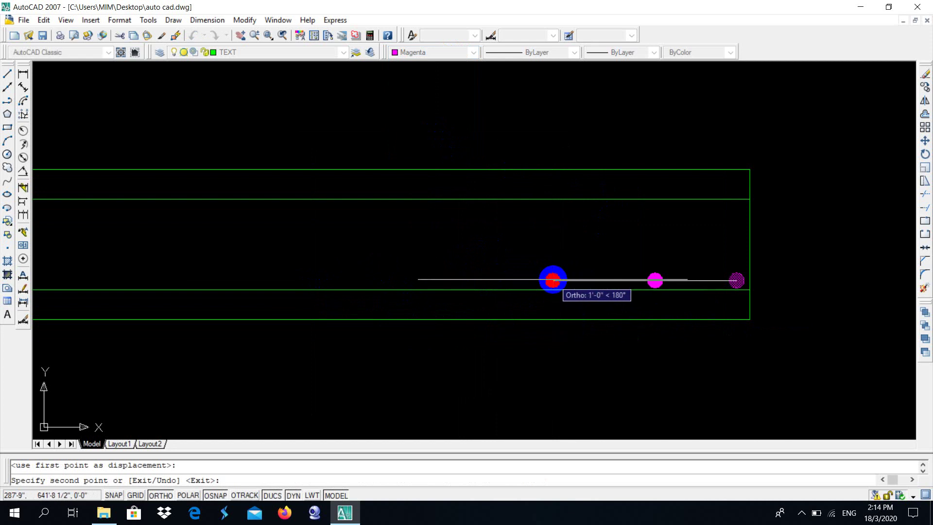
pyautogui.click(553, 280)
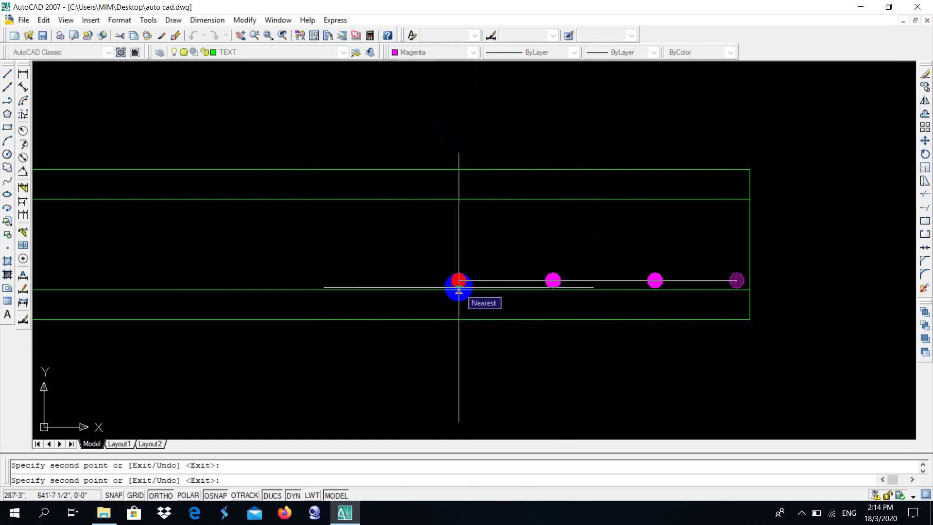
pyautogui.click(458, 289)
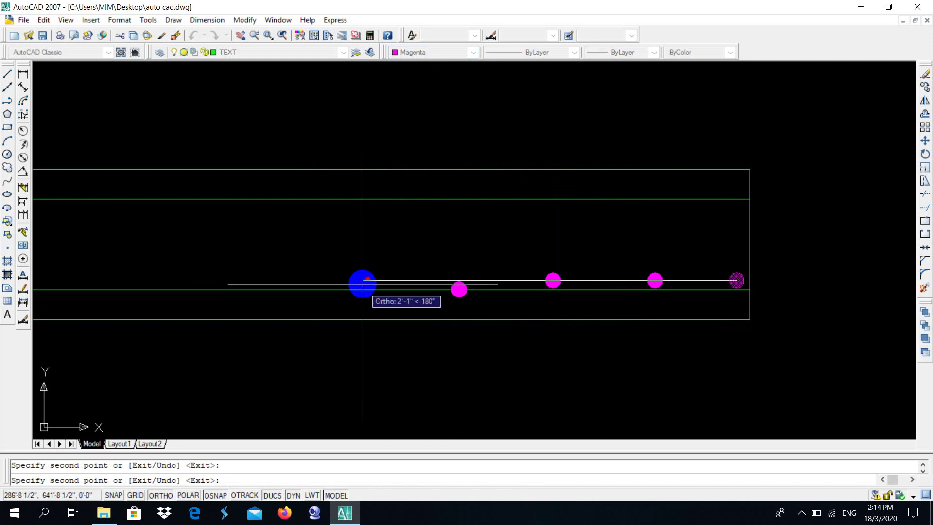
# Undo the misplaced copies, turn ORTHO off, and place the remaining dots along the slab
pyautogui.write('u')
pyautogui.press('Return')
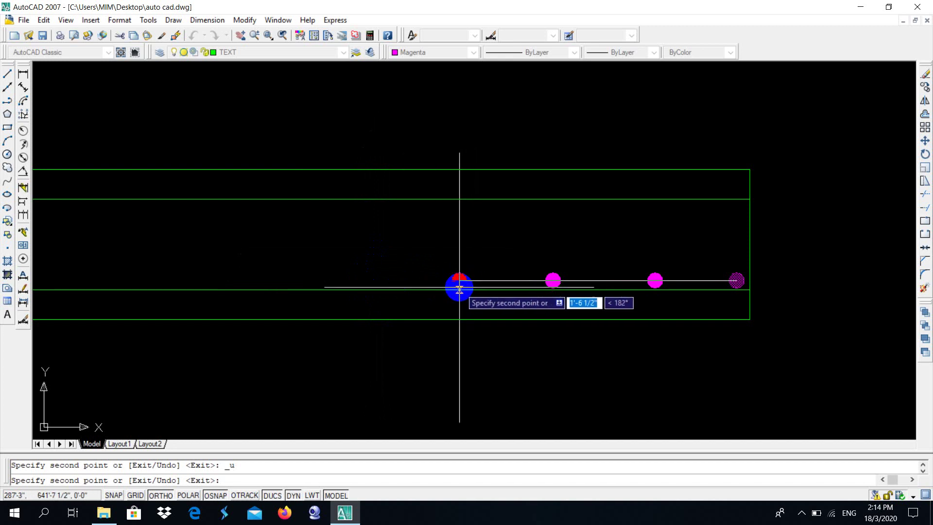
pyautogui.click(459, 289)
pyautogui.write('u')
pyautogui.press('Return')
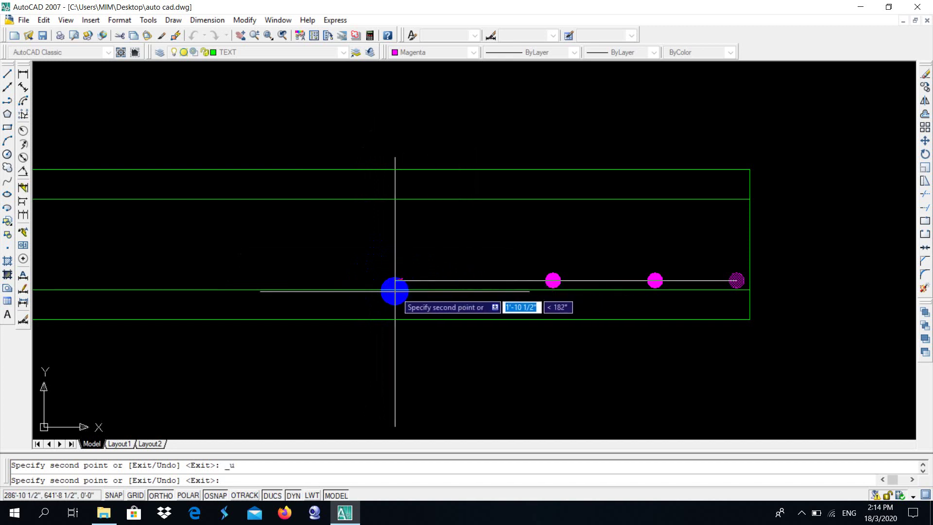
pyautogui.click(161, 495)
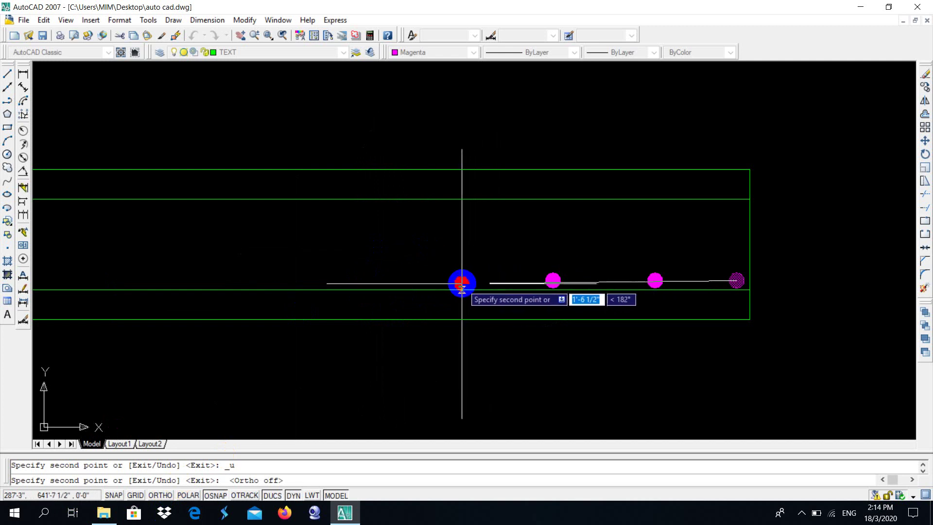
pyautogui.click(461, 282)
pyautogui.moveTo(334, 280); pyautogui.dragTo(475, 268, button='middle')
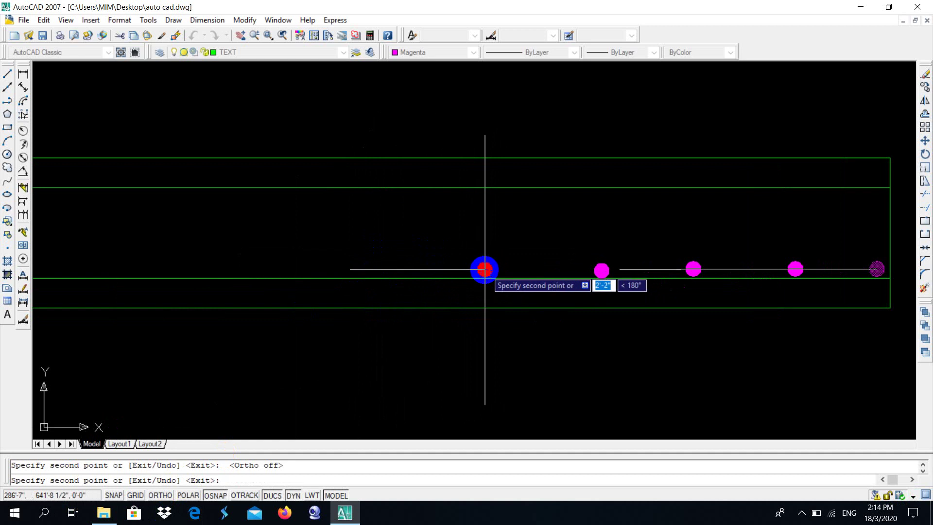
pyautogui.click(495, 270)
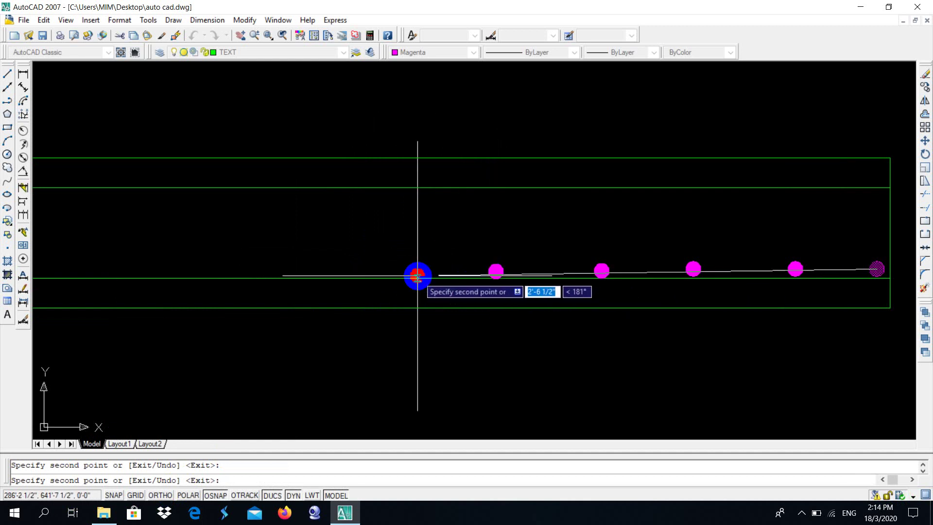
pyautogui.click(801, 516)
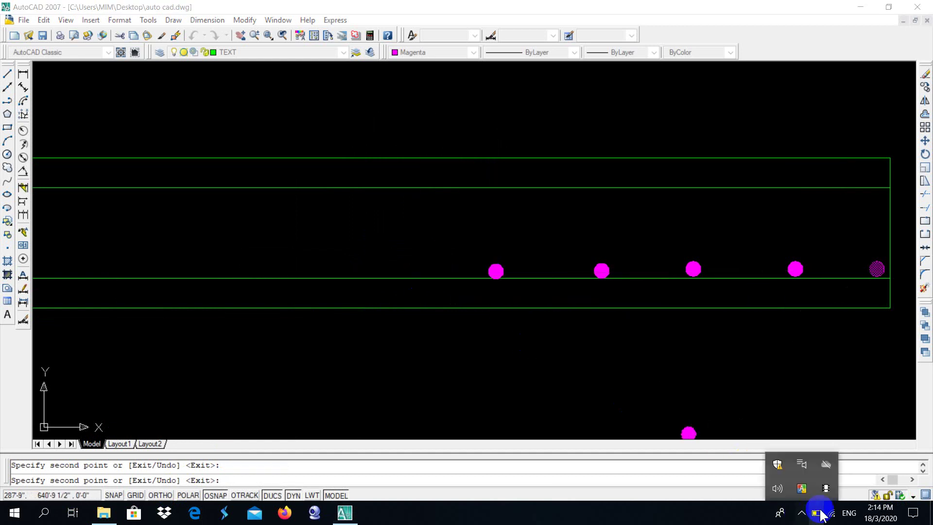
pyautogui.click(427, 345)
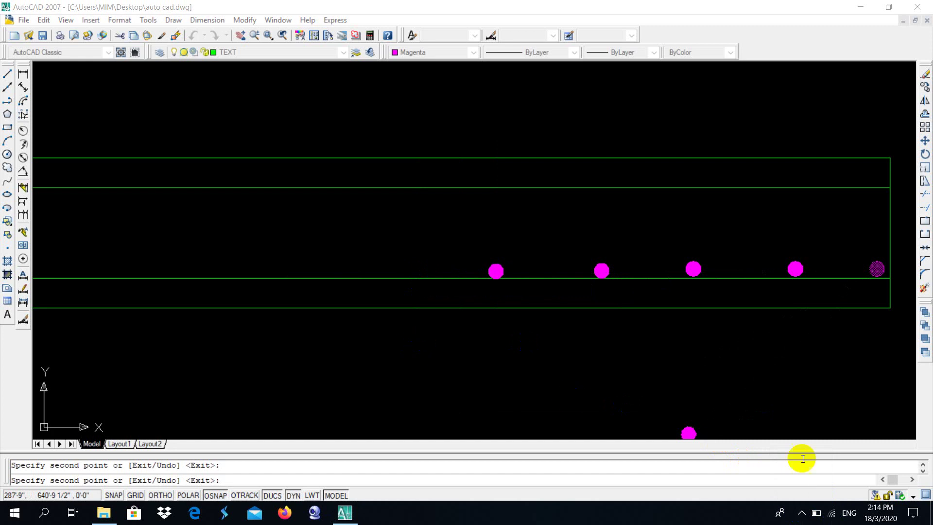
pyautogui.click(800, 516)
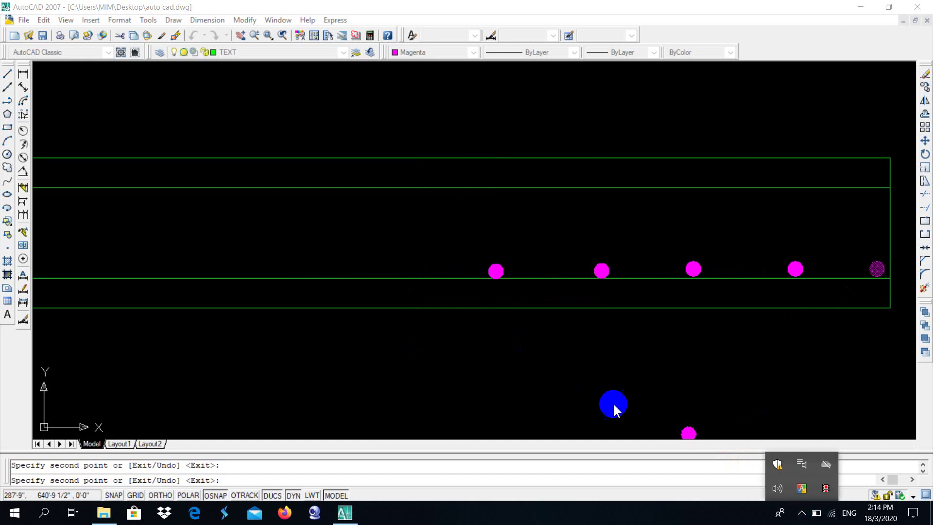
pyautogui.click(613, 402)
# End the copy and frame the five-dot row with the landing-ramp junction
pyautogui.press('Escape')
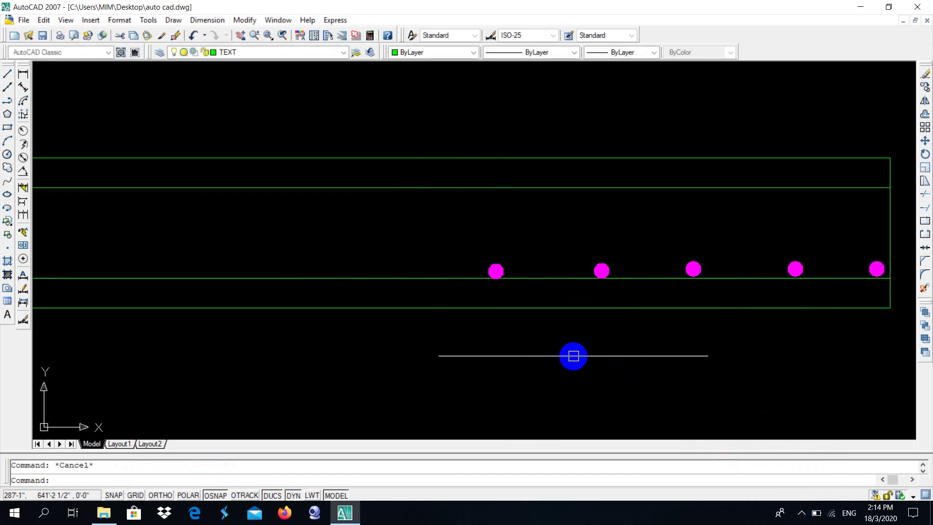
pyautogui.moveTo(630, 354); pyautogui.dragTo(485, 346, button='middle')
pyautogui.moveTo(693, 321); pyautogui.dragTo(519, 346, button='middle')
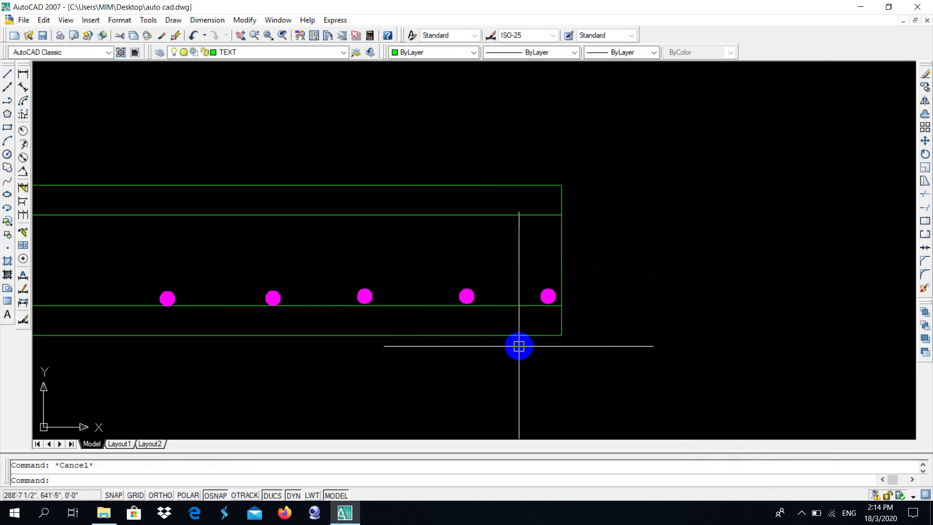
pyautogui.moveTo(210, 339); pyautogui.dragTo(284, 350, button='middle')
pyautogui.scroll(5, 315, 320)
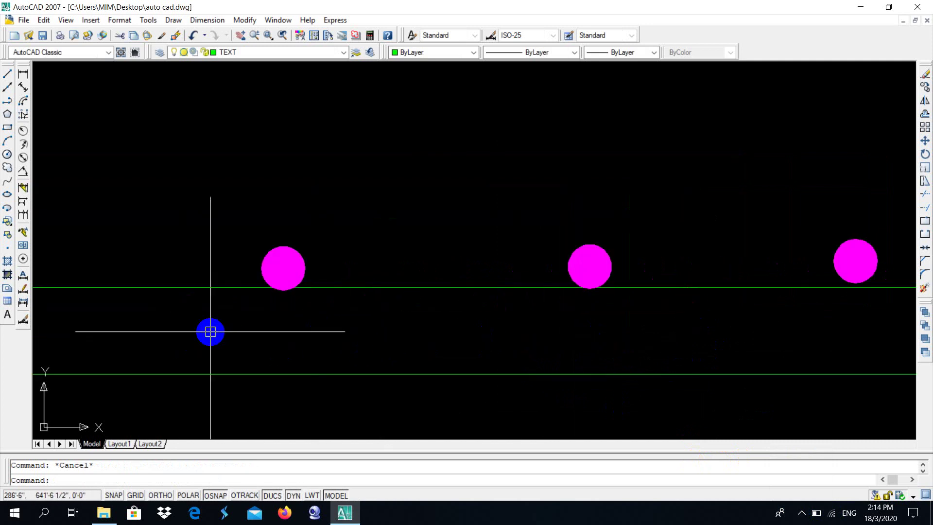
pyautogui.moveTo(208, 331); pyautogui.dragTo(285, 345, button='middle')
pyautogui.scroll(-9, 443, 315)
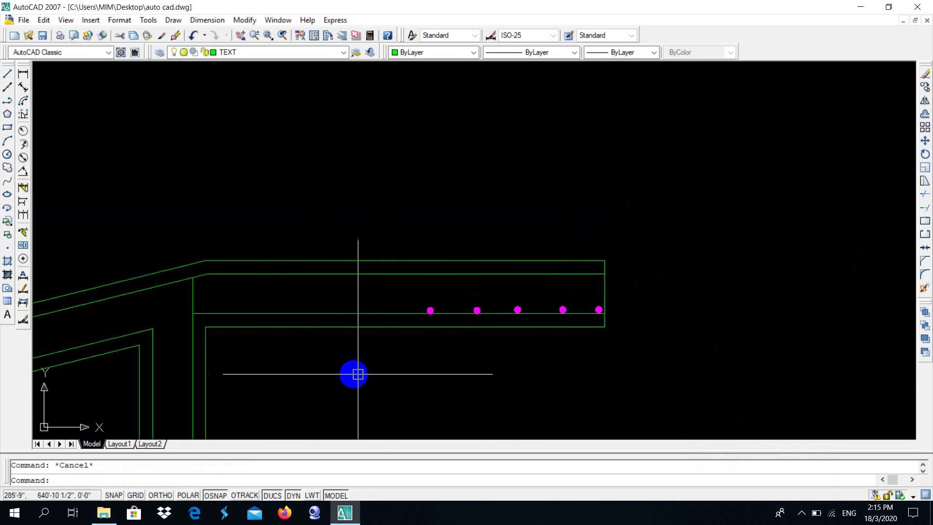
pyautogui.scroll(-2, 369, 357)
pyautogui.moveTo(261, 390)
pyautogui.mouseDown(button='middle')
pyautogui.moveTo(315, 369)
pyautogui.moveTo(433, 284)
pyautogui.mouseUp(button='middle')
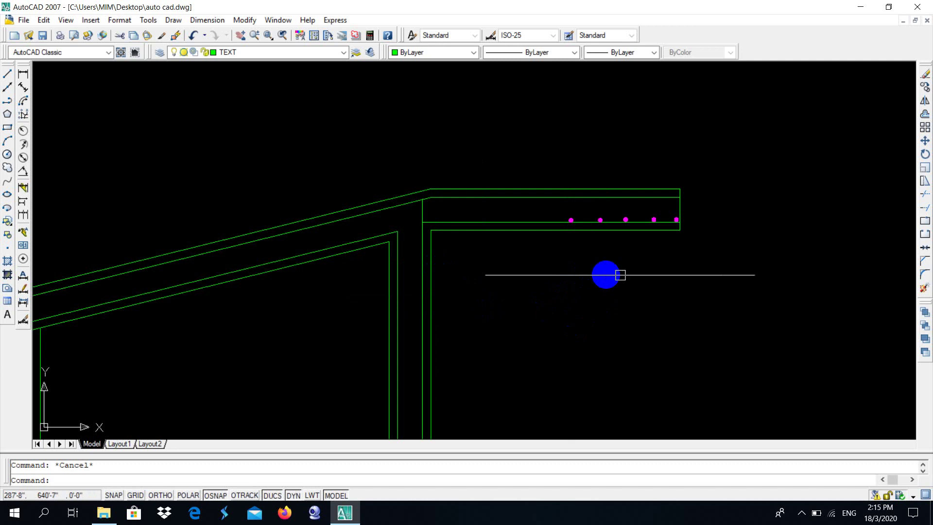
pyautogui.scroll(4, 600, 216)
pyautogui.scroll(-2, 588, 230)
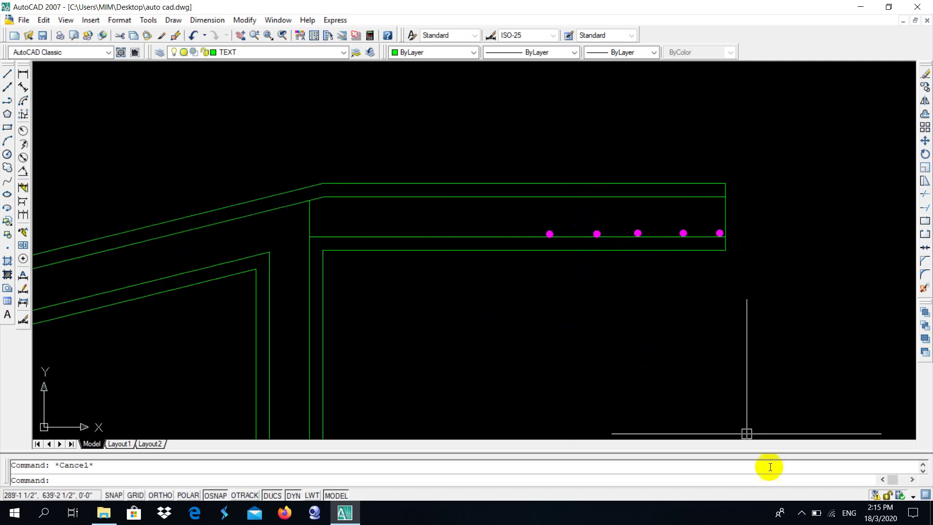
# Start a selection window below the landing slab
pyautogui.click(798, 512)
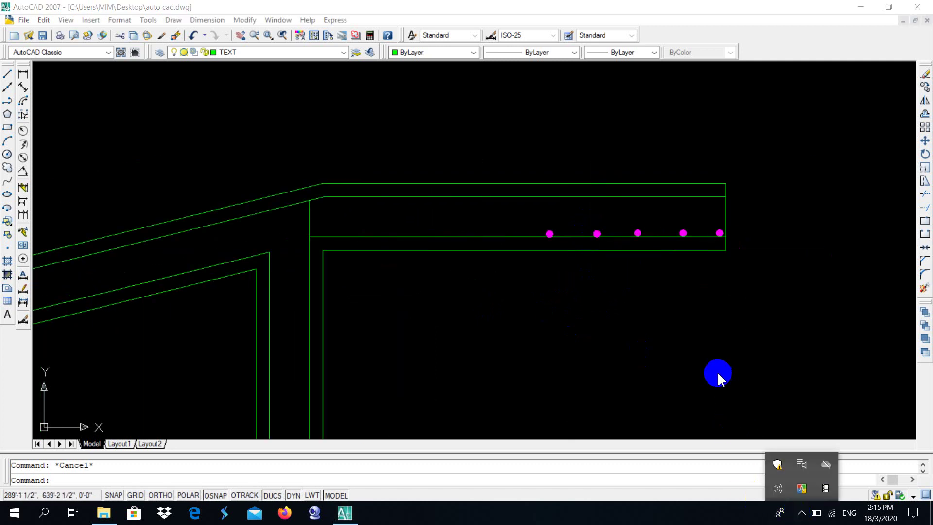
pyautogui.click(709, 360)
pyautogui.click(407, 350)
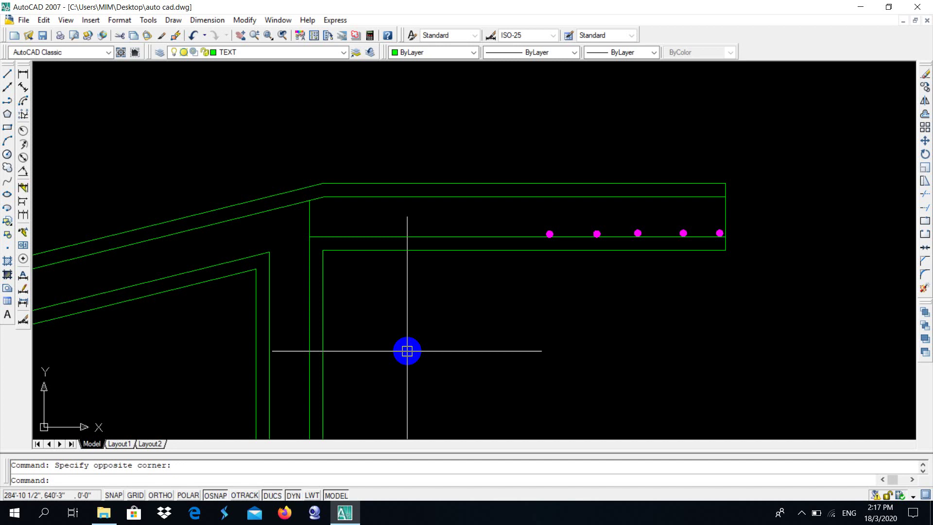
# Zoom in on the row of five magenta rebar dots along the beam's inner line
pyautogui.scroll(2, 407, 350)
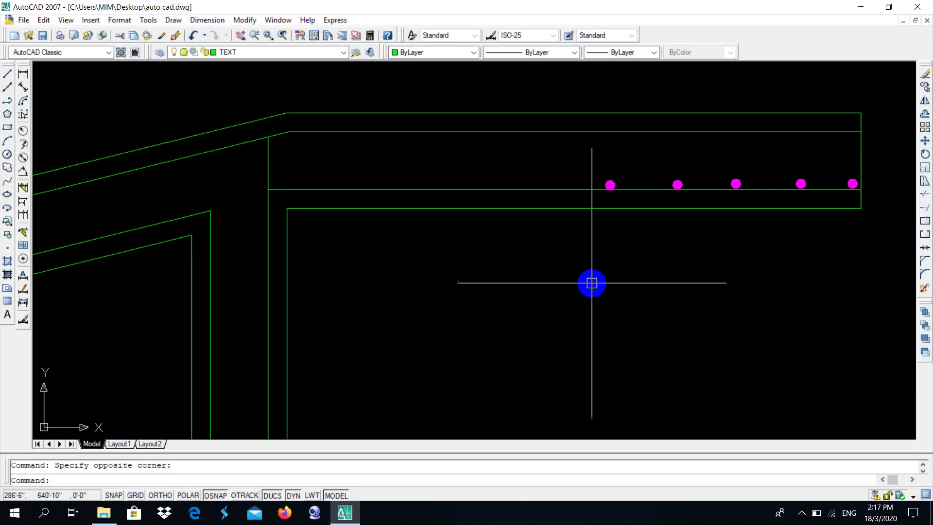
pyautogui.click(801, 512)
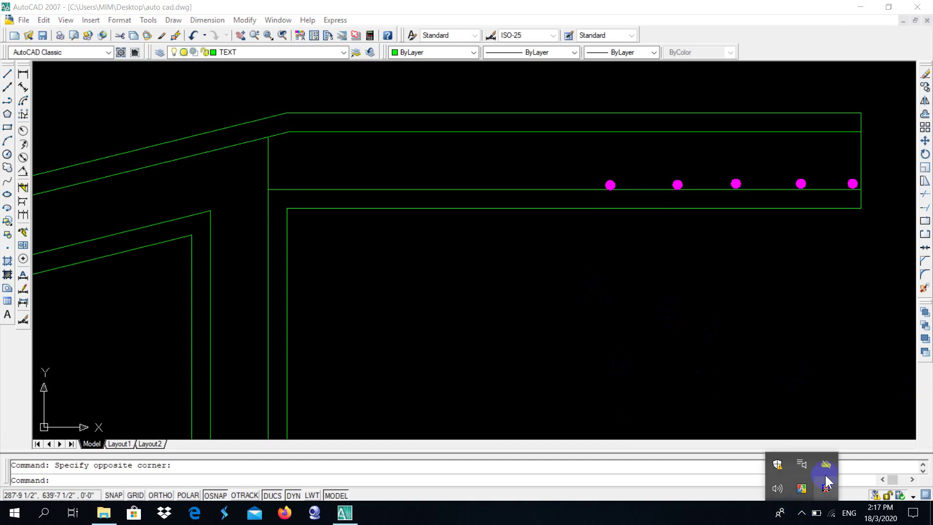
pyautogui.click(631, 299)
pyautogui.click(534, 373)
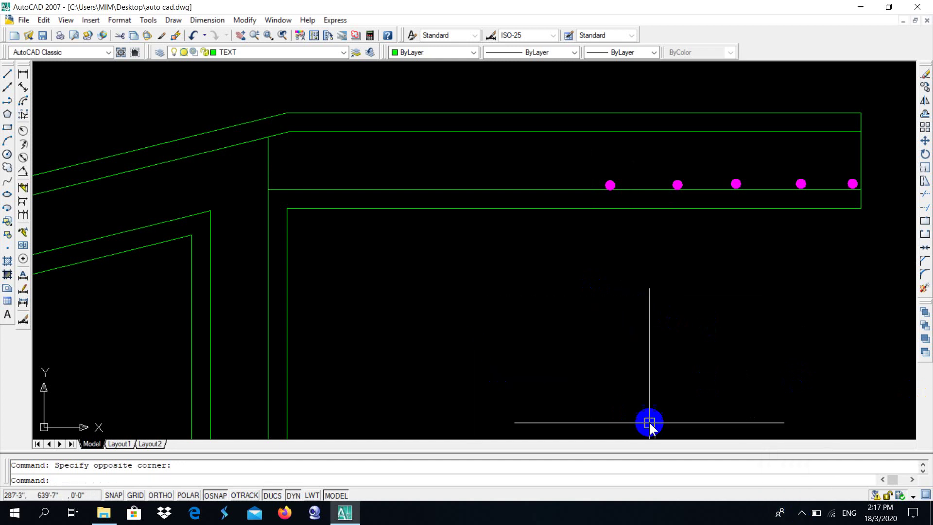
pyautogui.click(801, 513)
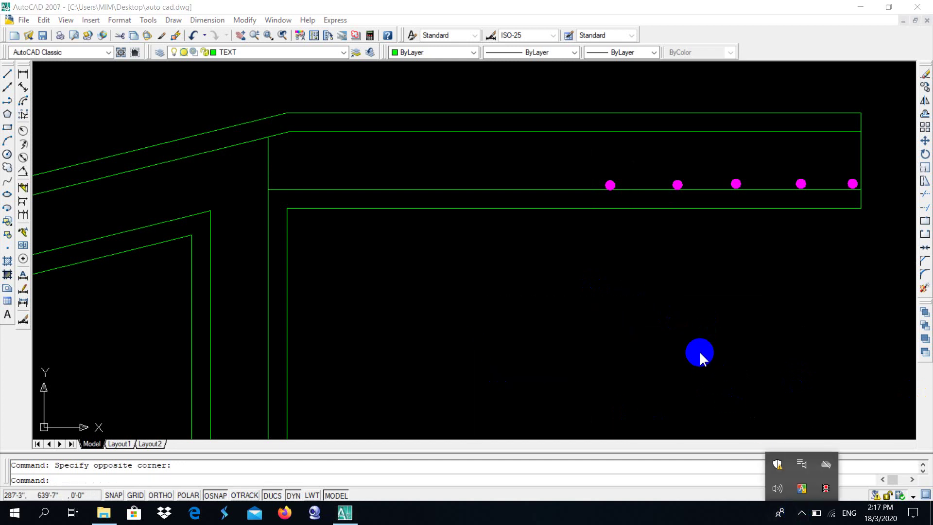
pyautogui.click(590, 333)
pyautogui.scroll(2, 718, 191)
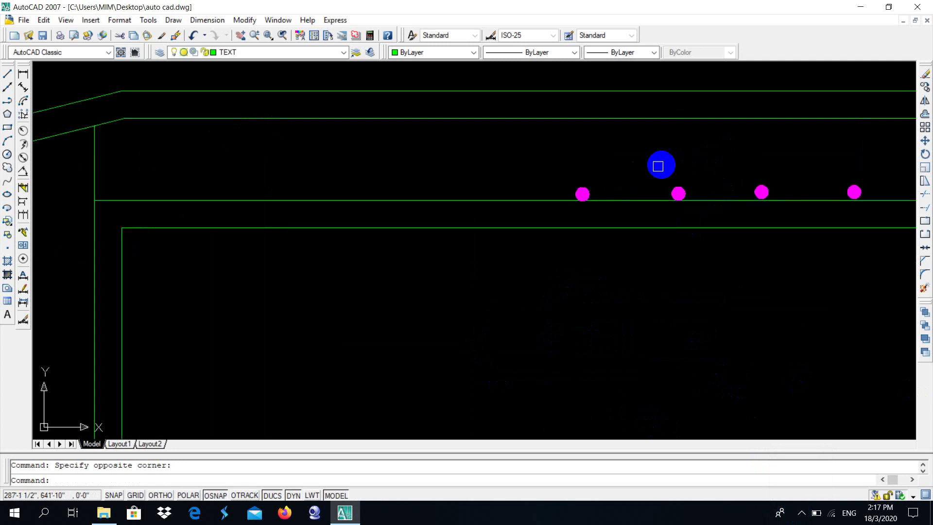
pyautogui.scroll(2, 631, 180)
# Copy the leftmost magenta dot with CO from its centre, placing the first copies along the beam
pyautogui.click(558, 203)
pyautogui.write('c')
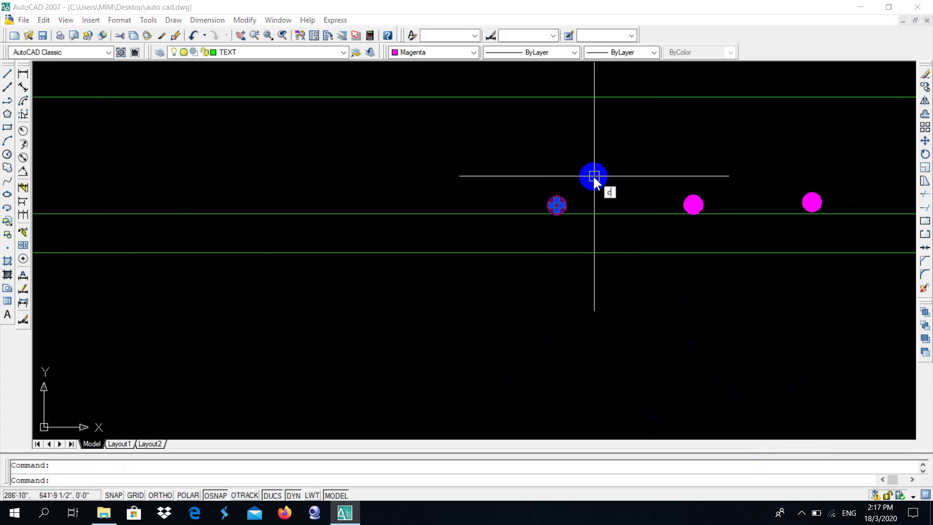
pyautogui.write('o')
pyautogui.press('Return')
pyautogui.click(557, 206)
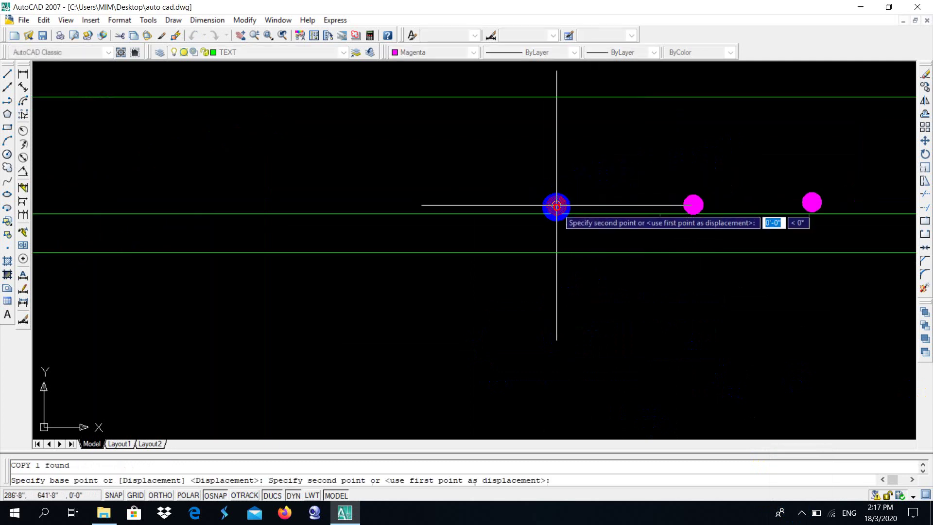
pyautogui.click(437, 206)
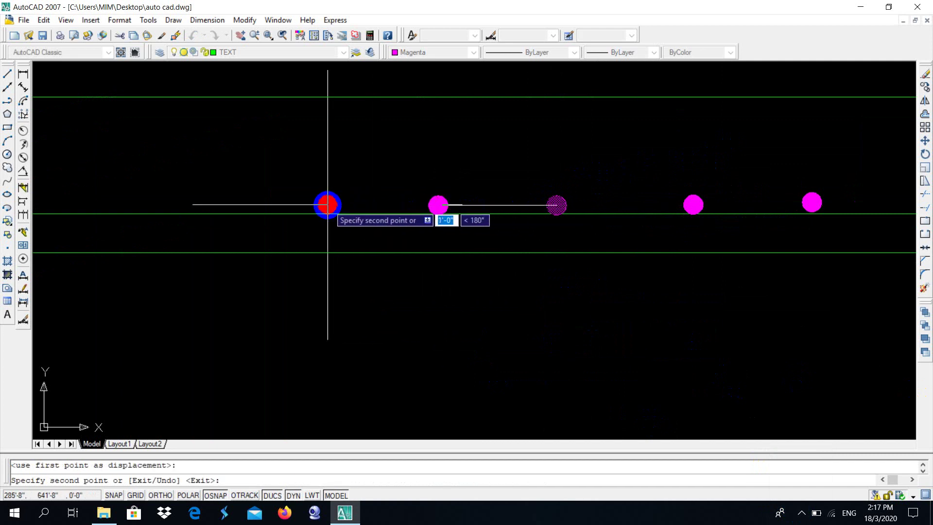
pyautogui.click(327, 205)
# Fill the beam's bottom line with dot copies out to its left corner
pyautogui.moveTo(359, 204); pyautogui.dragTo(599, 246, button='middle')
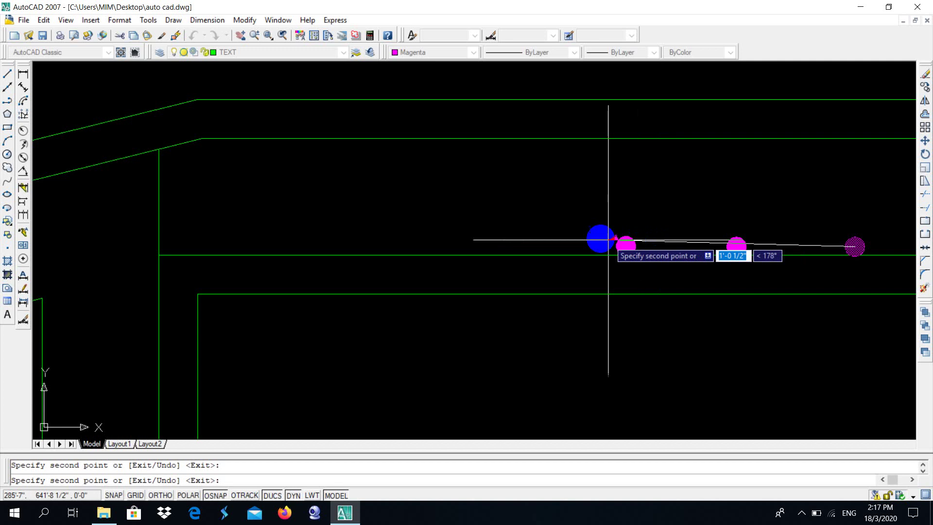
pyautogui.click(508, 243)
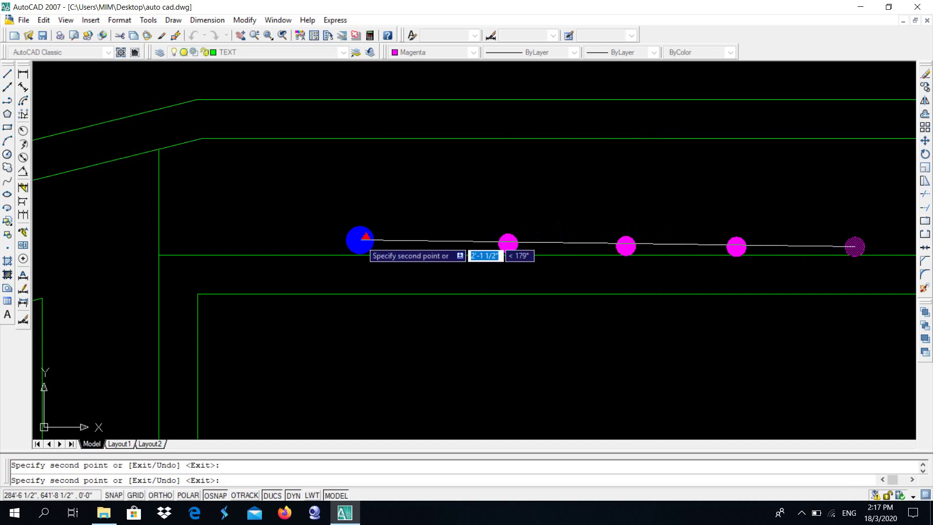
pyautogui.click(376, 245)
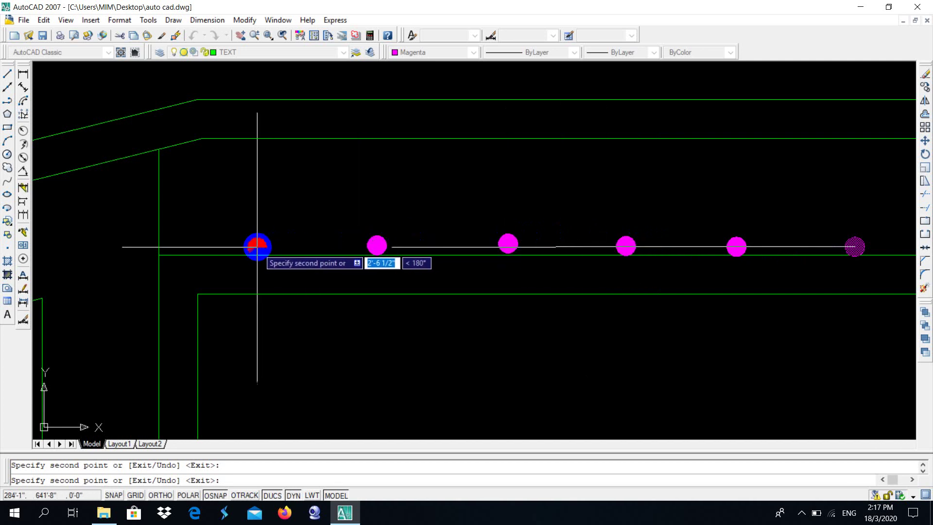
pyautogui.click(257, 246)
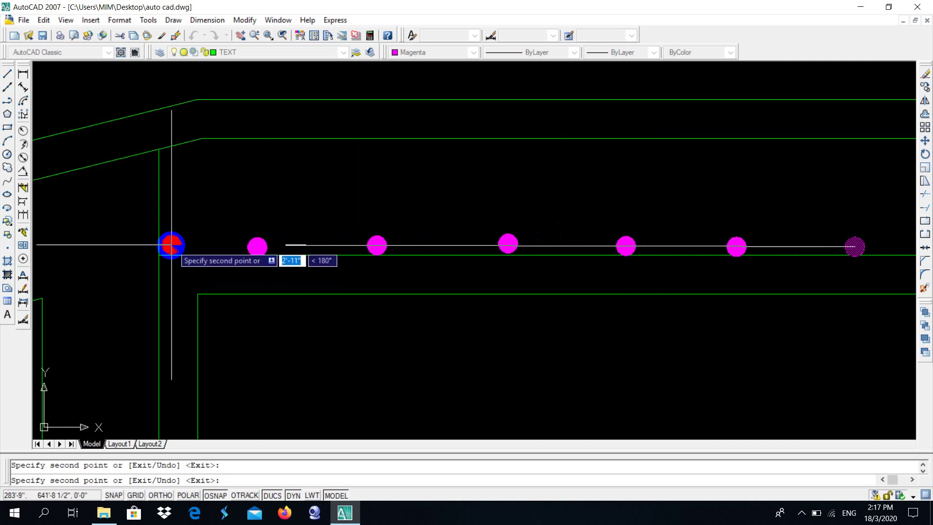
pyautogui.click(174, 243)
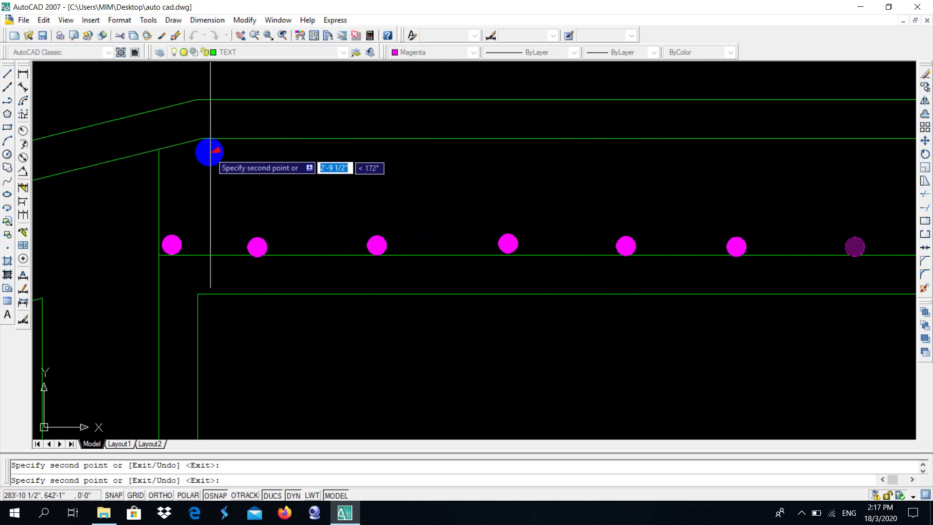
# Start a row of dot copies along the beam's top line, undoing one misplaced dot
pyautogui.click(204, 151)
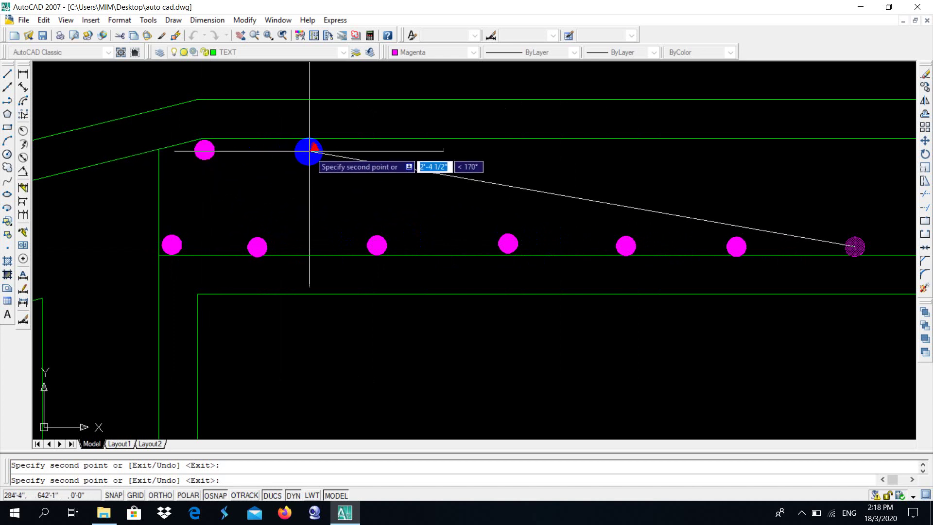
pyautogui.click(316, 149)
pyautogui.click(448, 153)
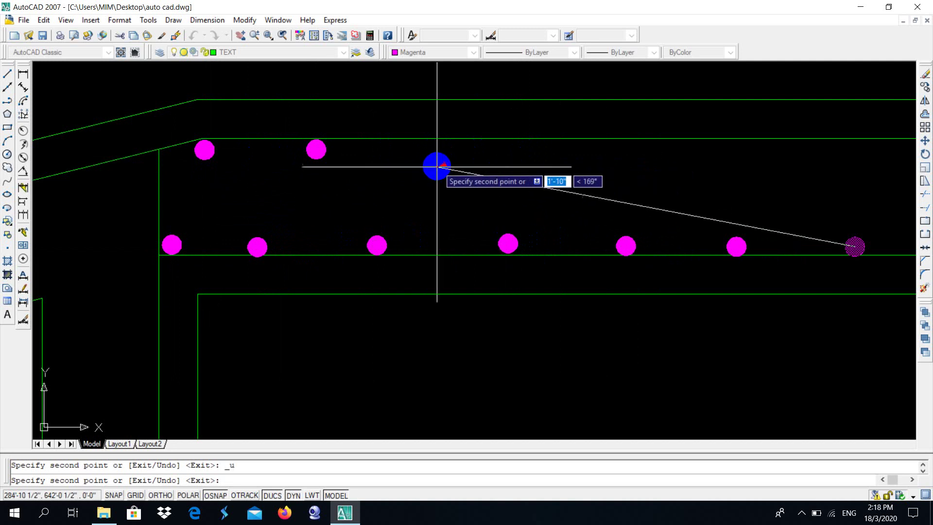
pyautogui.hotkey('ctrl', 'z')
pyautogui.click(437, 149)
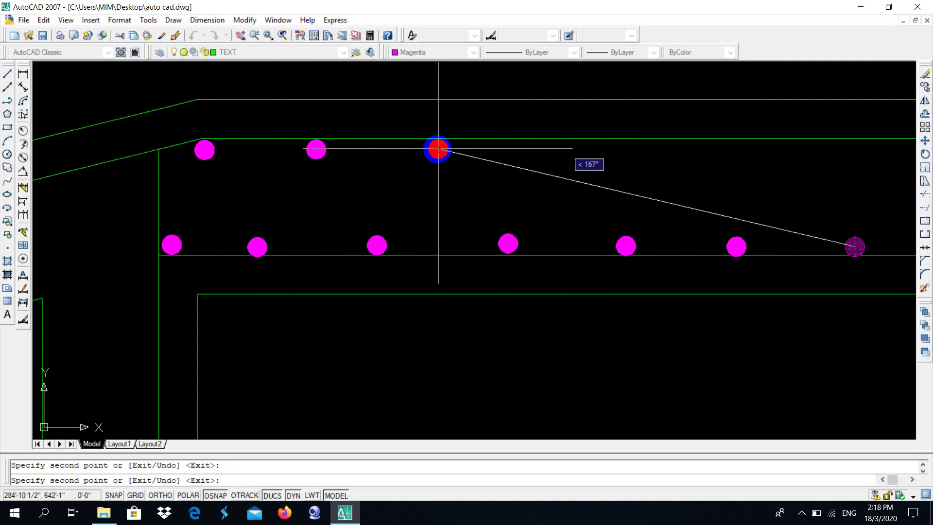
# Continue the top row of dot copies, panning rightward along the beam
pyautogui.moveTo(541, 154); pyautogui.dragTo(425, 158, button='middle')
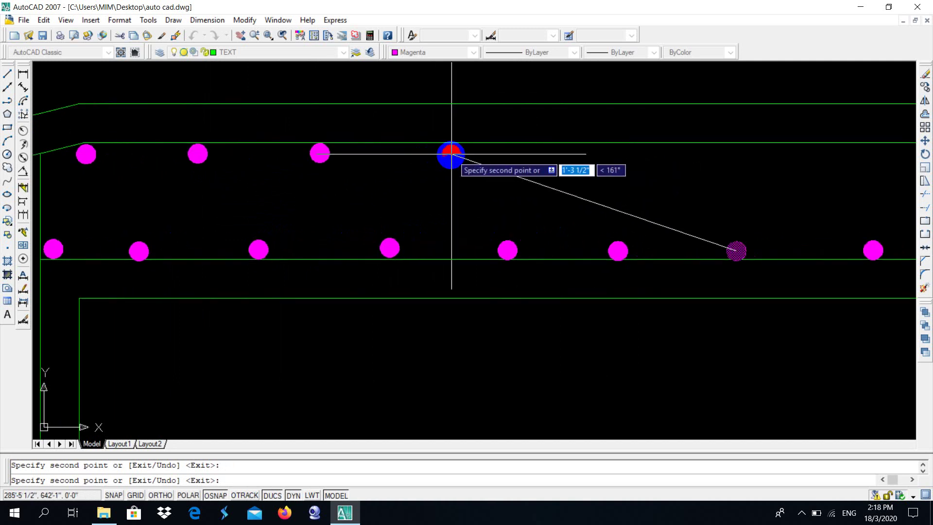
pyautogui.click(447, 153)
pyautogui.moveTo(541, 153); pyautogui.dragTo(469, 156, button='middle')
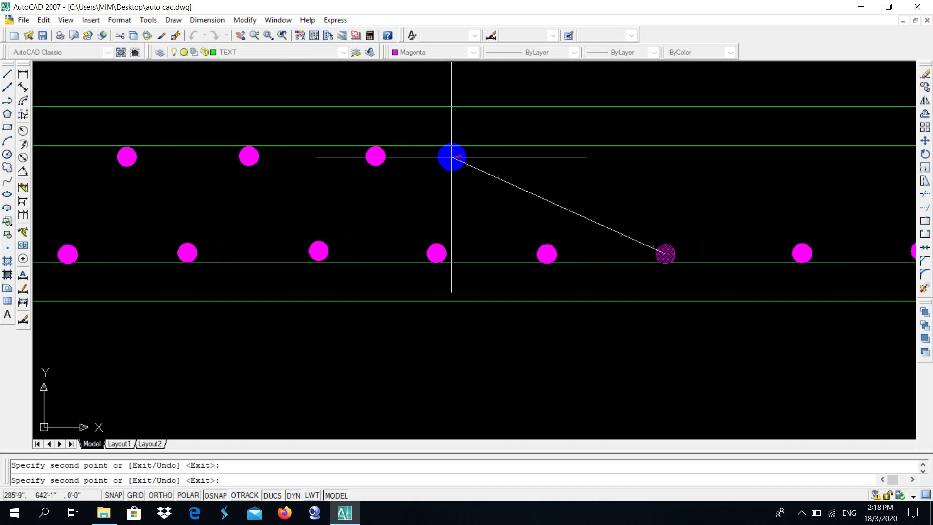
pyautogui.click(489, 156)
pyautogui.moveTo(602, 158); pyautogui.dragTo(474, 167, button='middle')
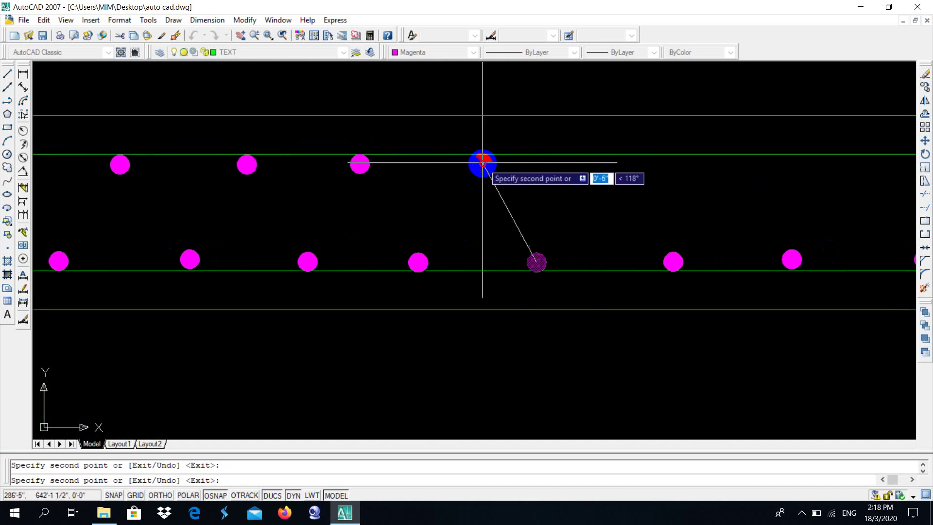
pyautogui.moveTo(609, 173); pyautogui.dragTo(482, 180, button='middle')
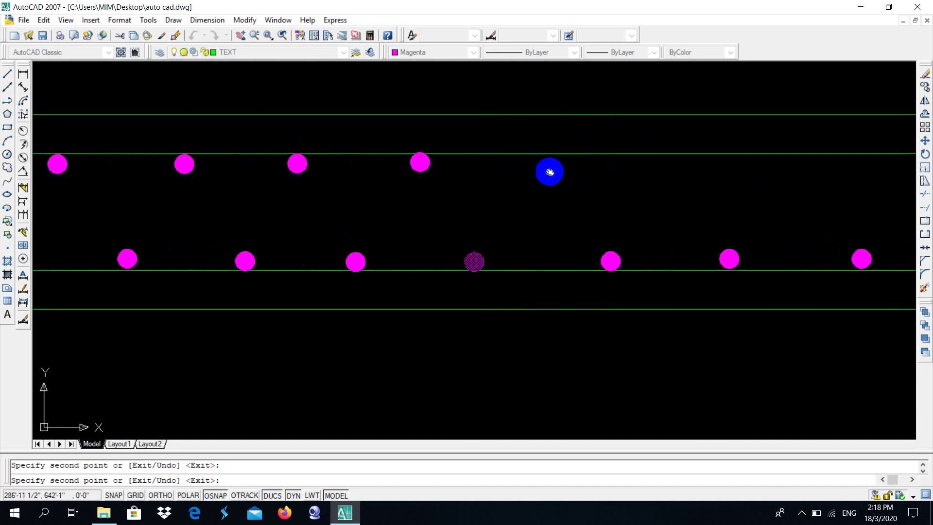
pyautogui.click(485, 172)
# Complete the top row with dots up to the beam's right end, then zoom out
pyautogui.moveTo(593, 177); pyautogui.dragTo(458, 183, button='middle')
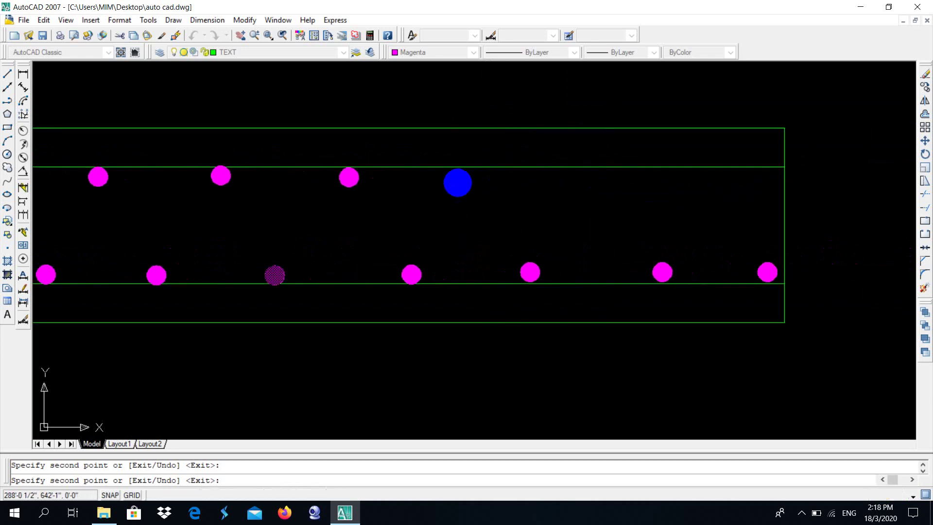
pyautogui.click(467, 176)
pyautogui.moveTo(594, 184); pyautogui.dragTo(500, 185, button='middle')
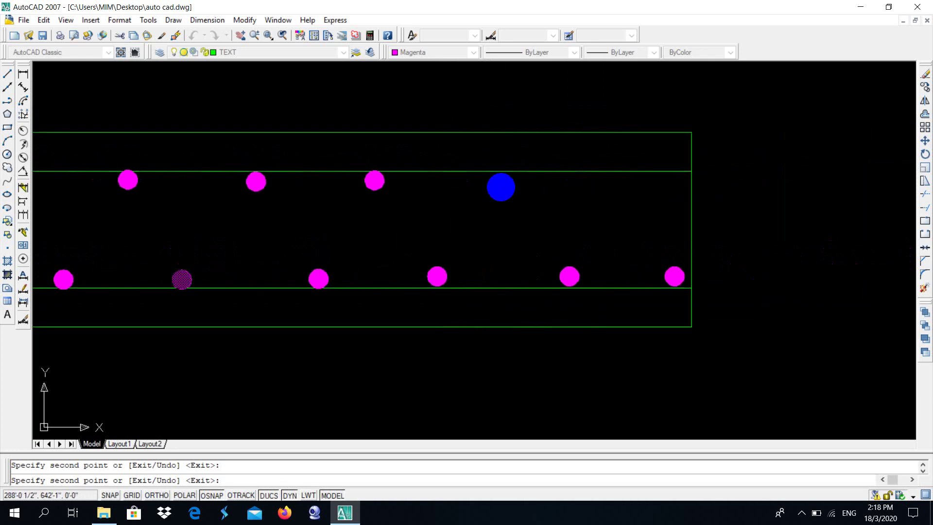
pyautogui.click(499, 180)
pyautogui.moveTo(576, 188); pyautogui.dragTo(469, 187, button='middle')
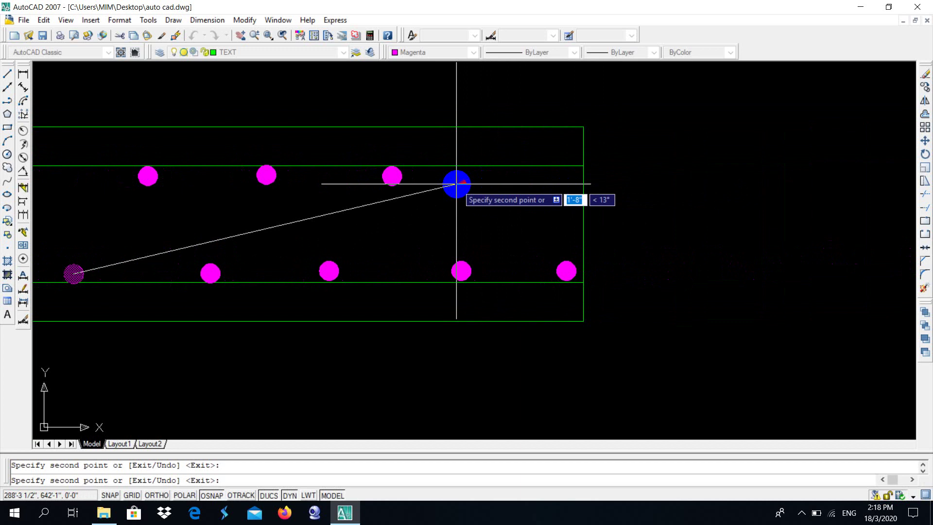
pyautogui.click(520, 175)
pyautogui.scroll(-2, 554, 200)
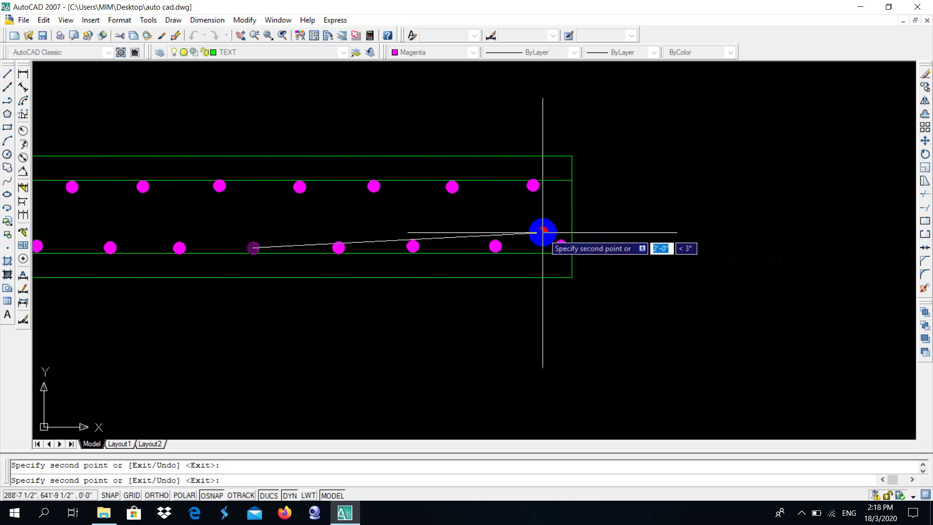
pyautogui.scroll(-2, 542, 232)
# Place three dot copies down the sloped rafter, starting near the corner
pyautogui.moveTo(152, 285); pyautogui.dragTo(345, 261, button='middle')
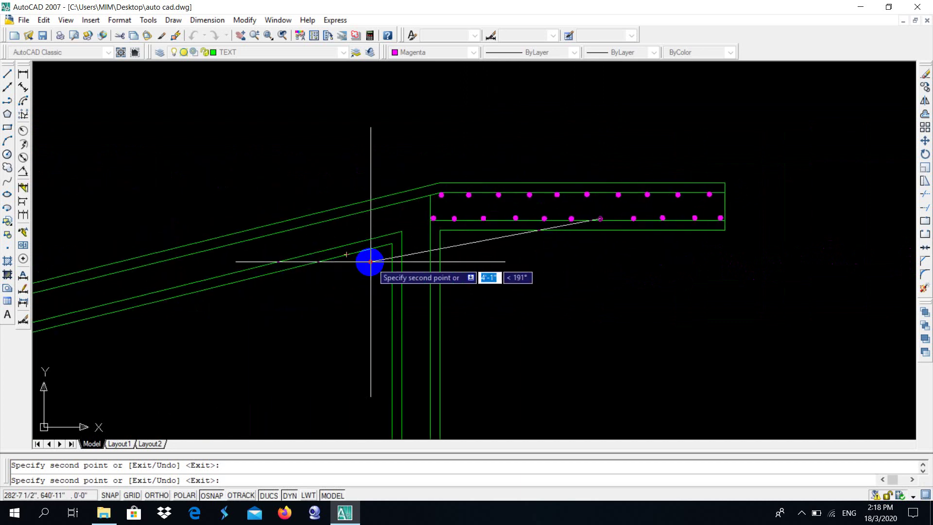
pyautogui.scroll(4, 389, 236)
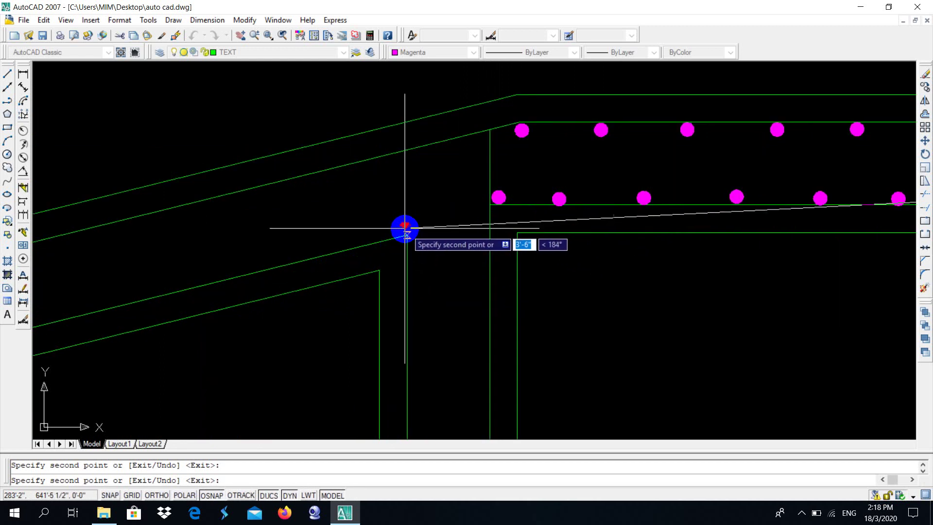
pyautogui.click(398, 227)
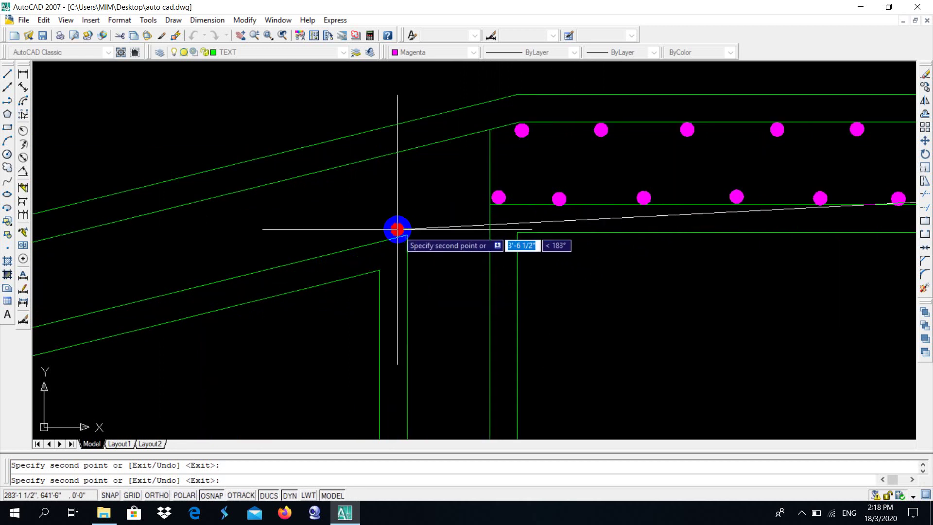
pyautogui.click(327, 247)
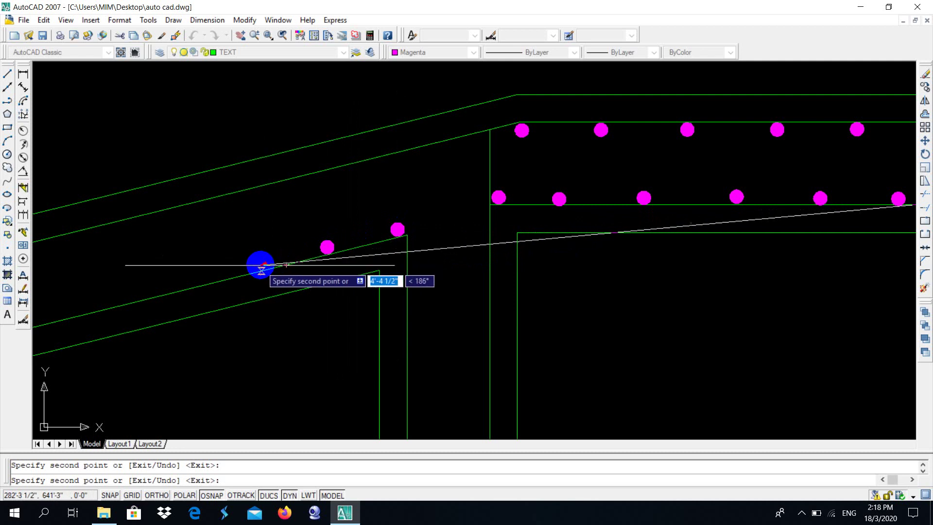
pyautogui.click(262, 266)
# Remove the last misplaced rafter dot and cancel the copy command
pyautogui.moveTo(406, 234); pyautogui.dragTo(475, 223, button='middle')
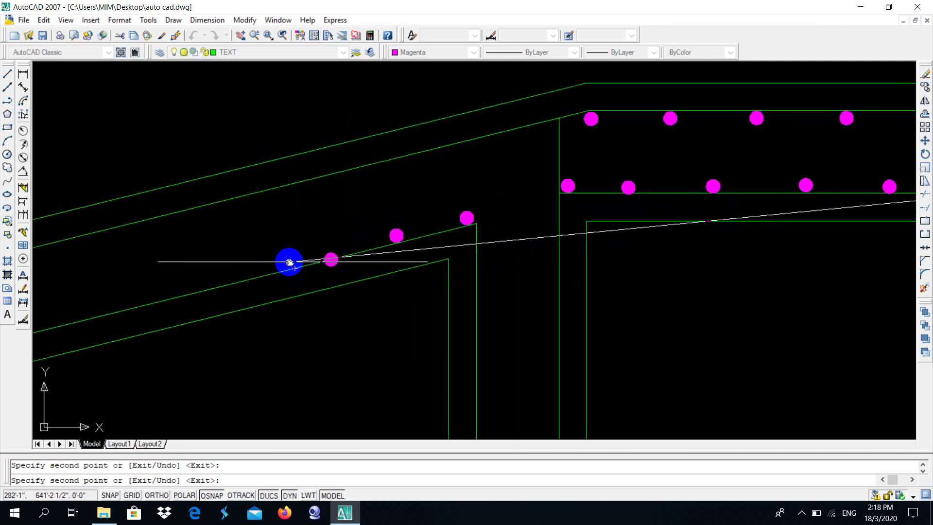
pyautogui.moveTo(289, 262); pyautogui.dragTo(462, 247, button='middle')
pyautogui.rightClick(475, 256)
pyautogui.click(491, 297)
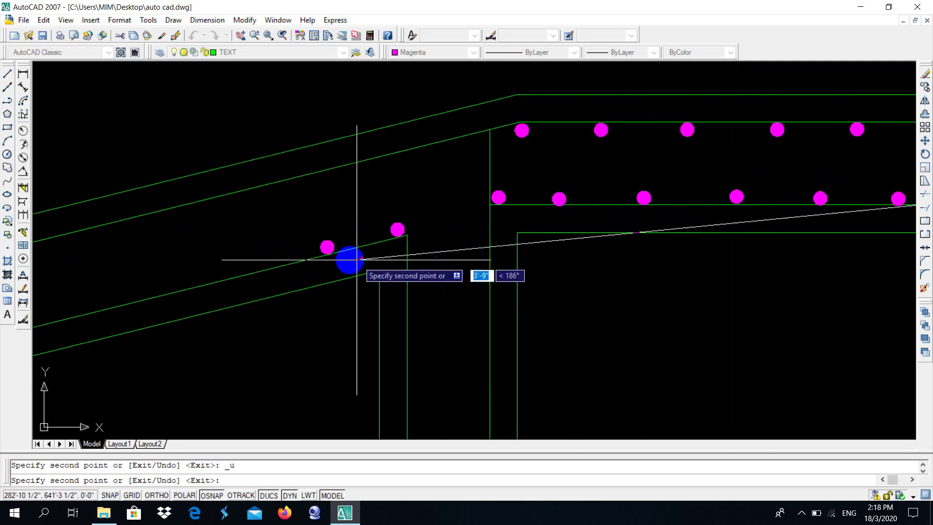
pyautogui.moveTo(357, 260); pyautogui.dragTo(572, 257, button='middle')
pyautogui.moveTo(483, 272); pyautogui.dragTo(604, 269, button='middle')
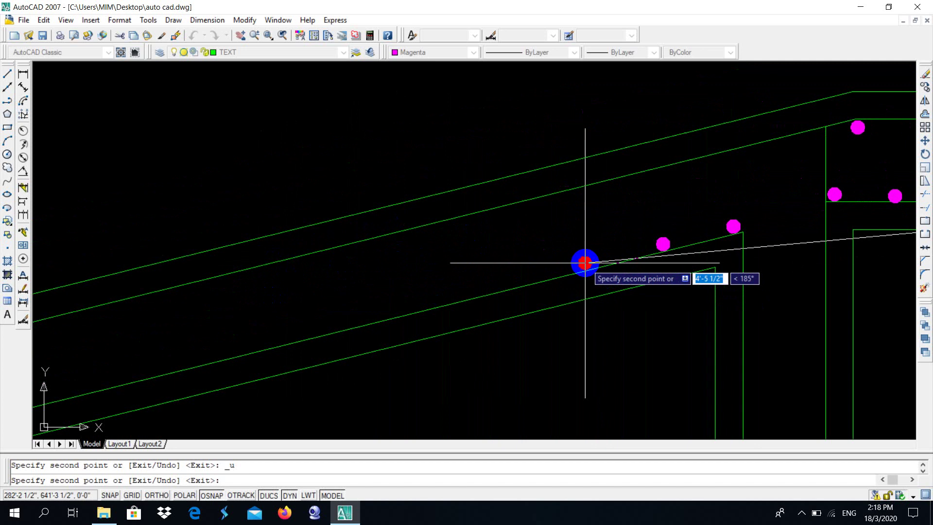
pyautogui.press('Escape')
# Copy the dot at the rafter's upper end from its centre, placing two copies down the rafter
pyautogui.click(662, 244)
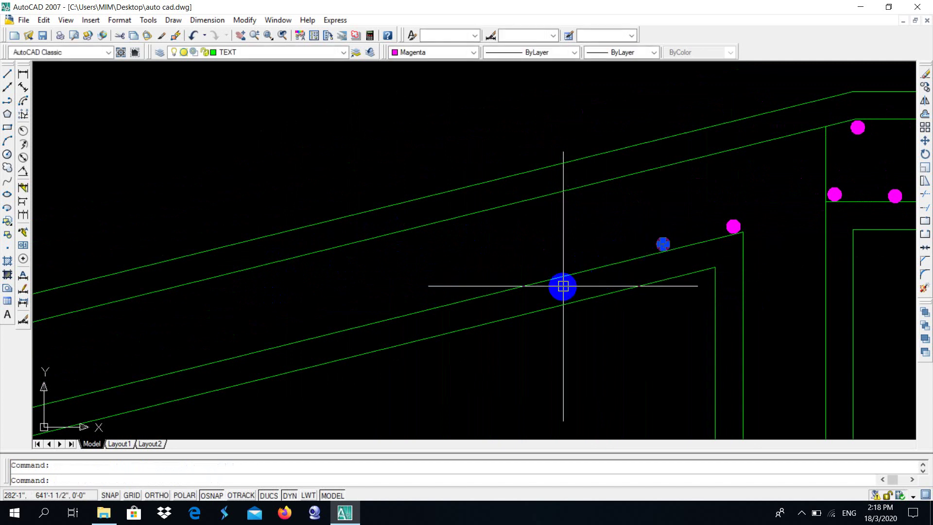
pyautogui.write('co')
pyautogui.press('Return')
pyautogui.moveTo(624, 278); pyautogui.dragTo(681, 256, button='middle')
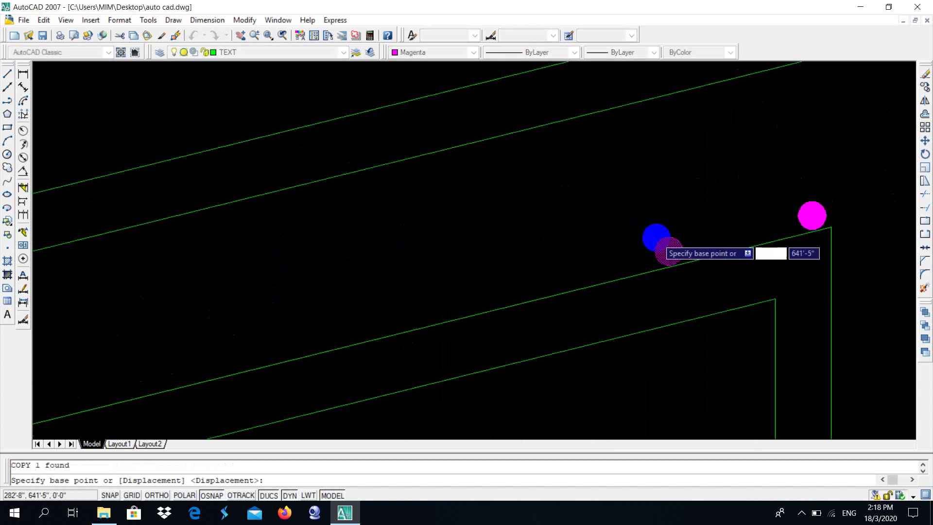
pyautogui.click(681, 263)
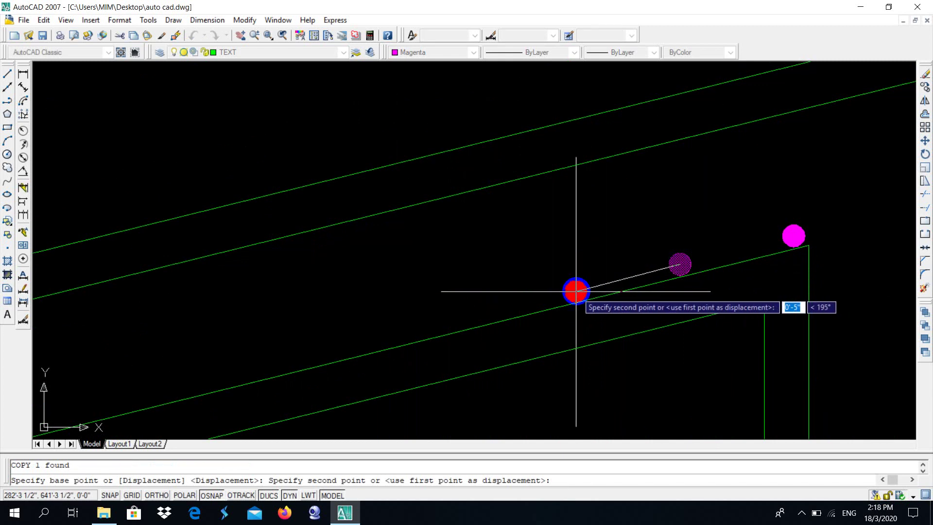
pyautogui.click(551, 296)
pyautogui.click(418, 326)
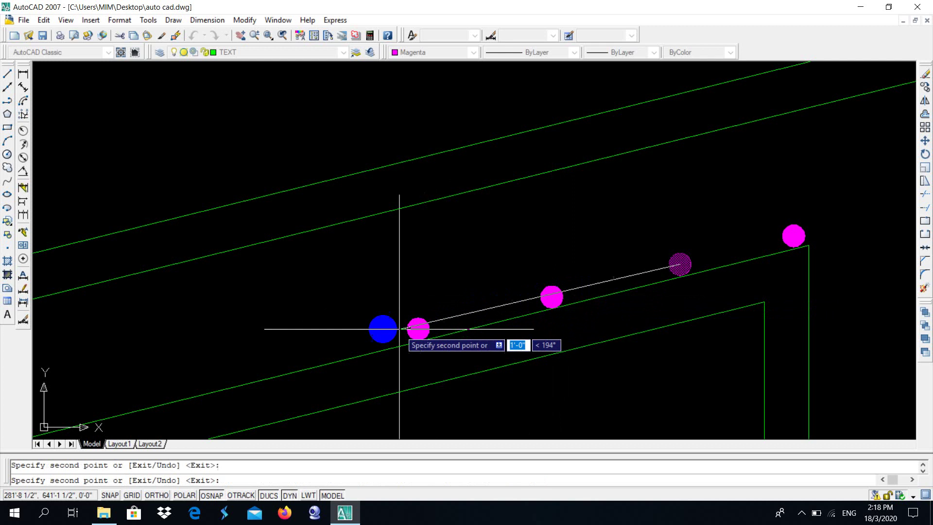
# Add more evenly spaced dots along the rafter line, undoing one misplaced copy
pyautogui.moveTo(381, 327)
pyautogui.mouseDown(button='middle')
pyautogui.moveTo(352, 319)
pyautogui.moveTo(432, 280)
pyautogui.mouseUp(button='middle')
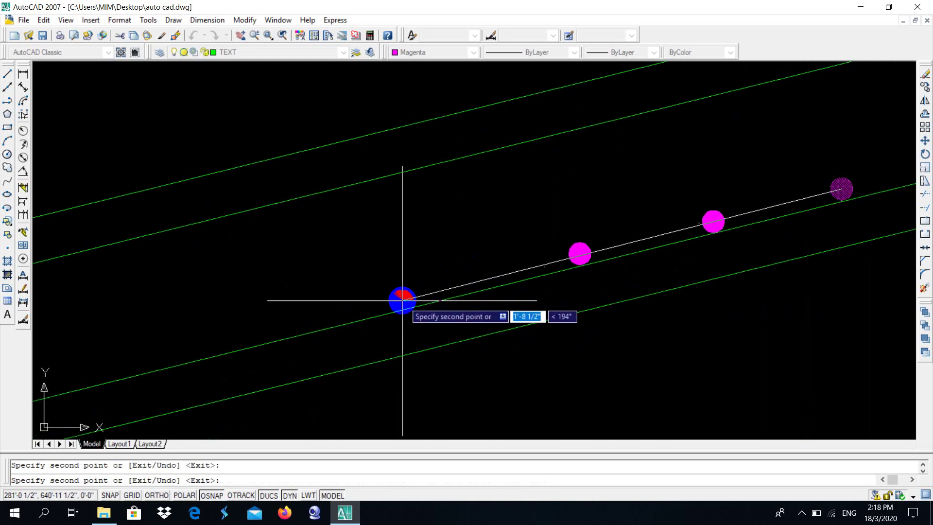
pyautogui.click(449, 285)
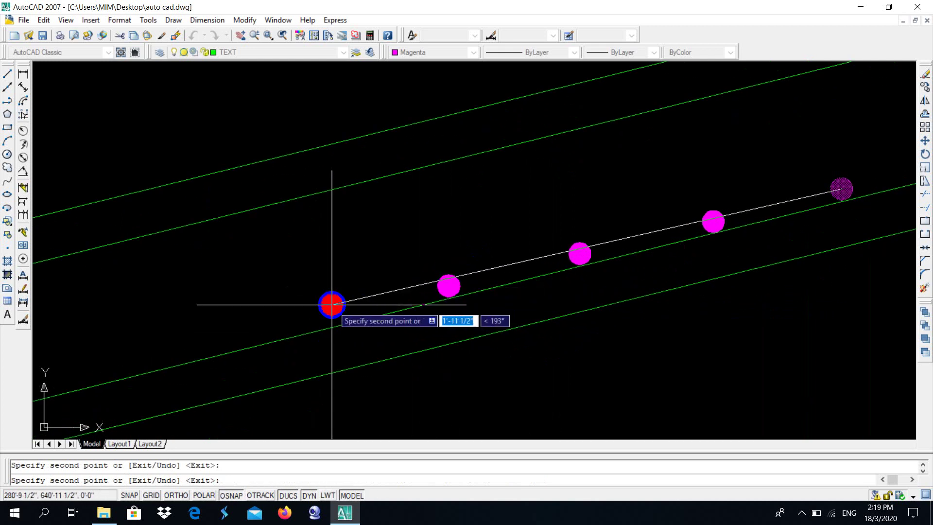
pyautogui.click(289, 317)
pyautogui.moveTo(341, 306); pyautogui.dragTo(716, 246, button='middle')
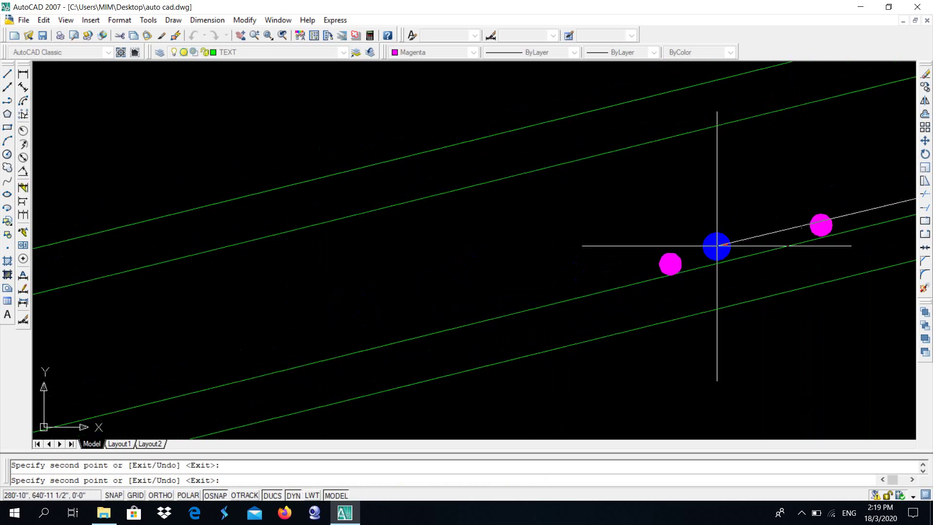
pyautogui.scroll(-5, 716, 247)
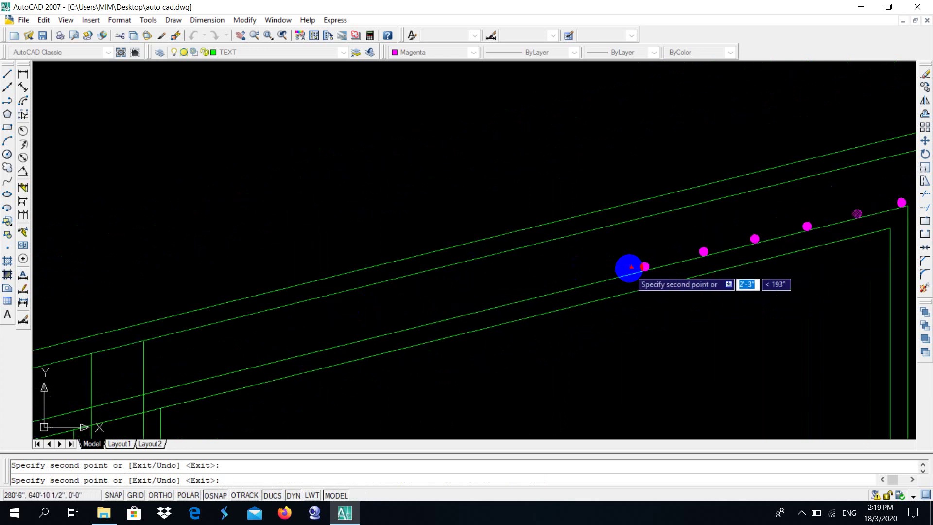
pyautogui.click(582, 282)
pyautogui.hotkey('ctrl', 'z')
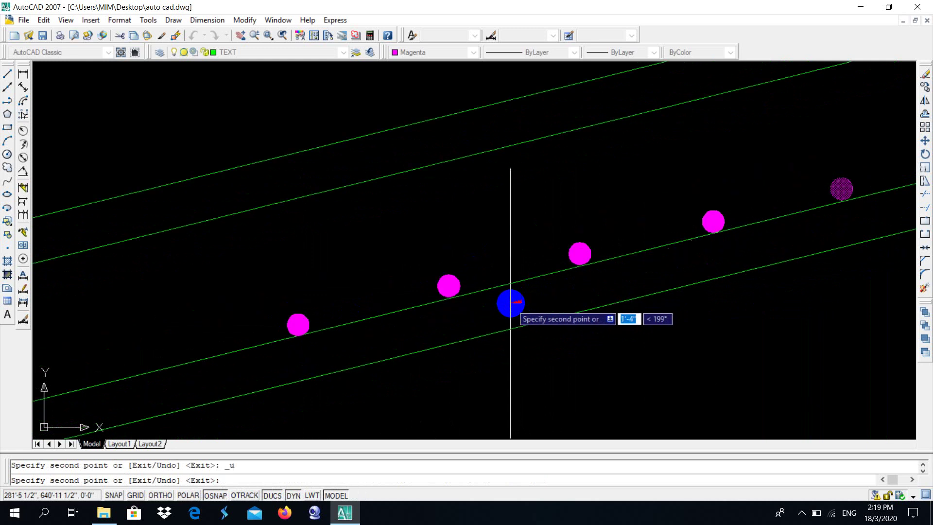
pyautogui.scroll(-3, 510, 302)
pyautogui.scroll(-2, 437, 272)
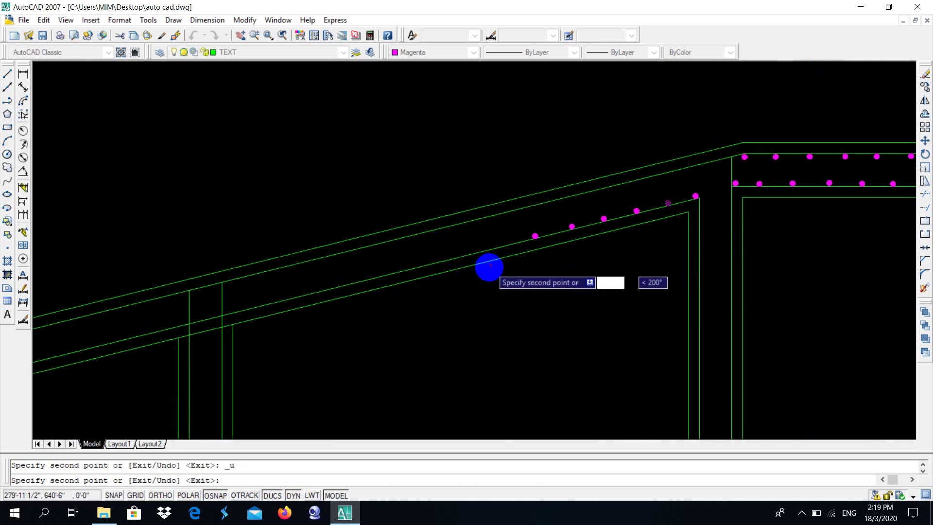
pyautogui.scroll(5, 489, 266)
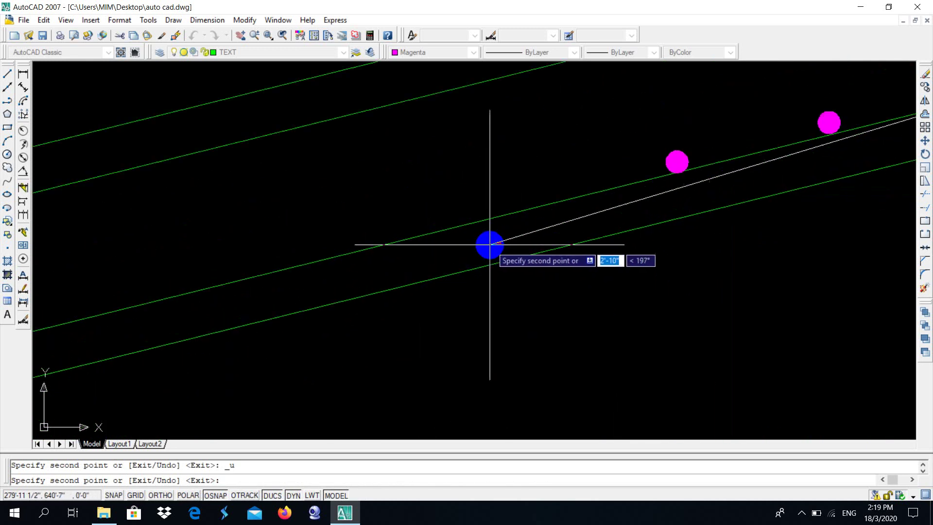
# Continue placing rebar dot copies down the rafter's lower inner line
pyautogui.click(543, 191)
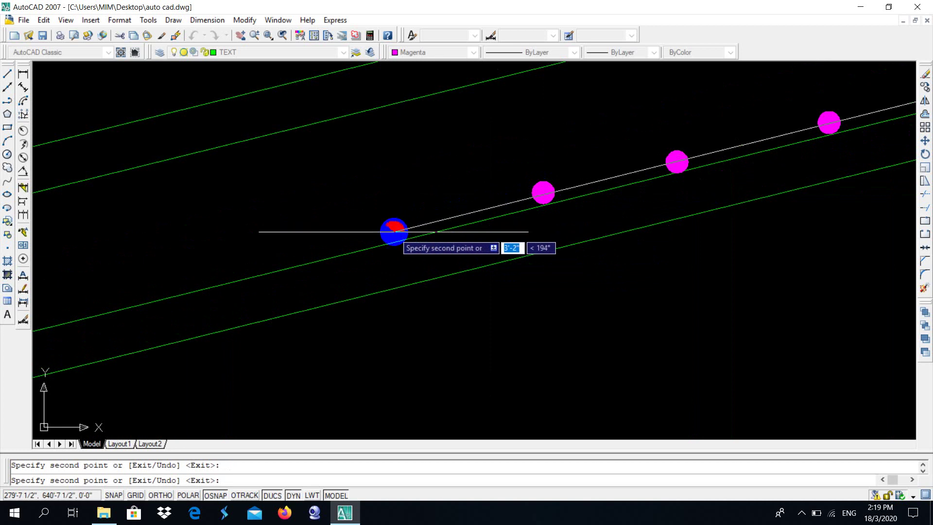
pyautogui.click(394, 232)
pyautogui.moveTo(369, 233); pyautogui.dragTo(539, 186, button='middle')
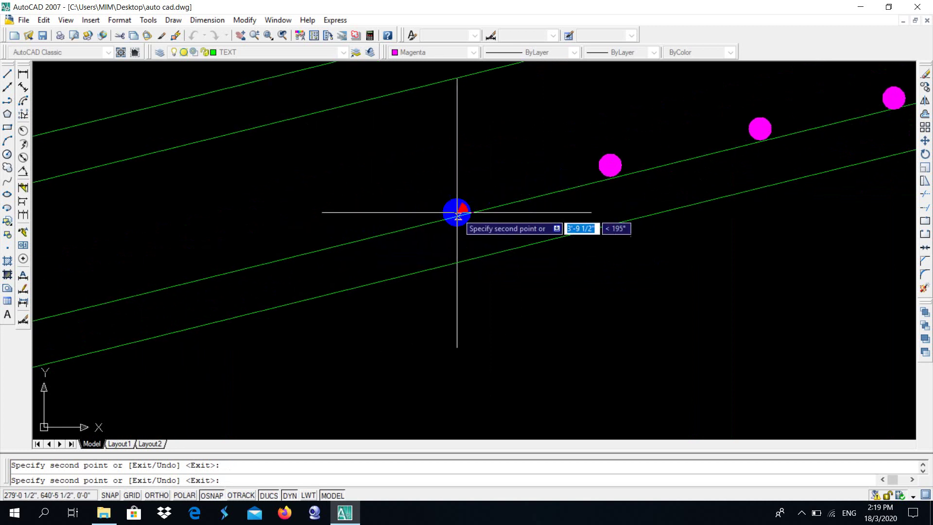
pyautogui.click(485, 198)
pyautogui.click(345, 233)
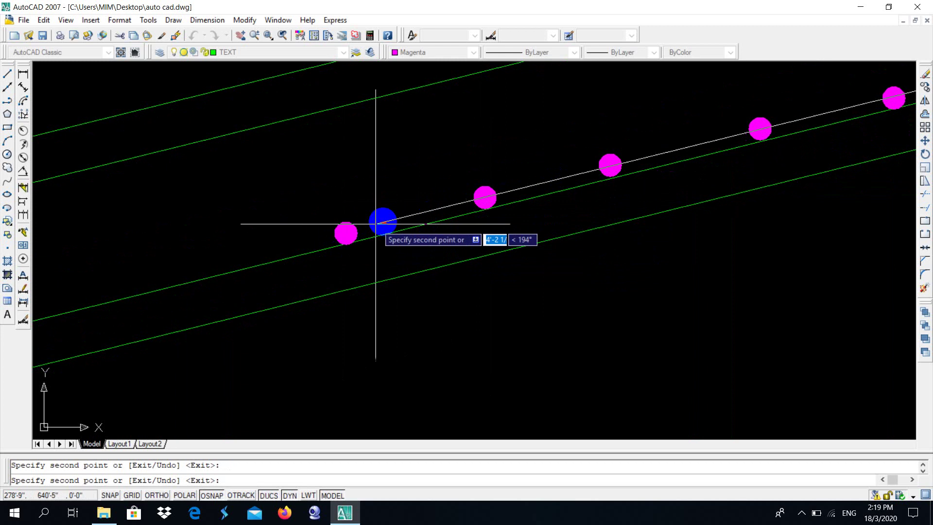
pyautogui.moveTo(375, 223); pyautogui.dragTo(643, 164, button='middle')
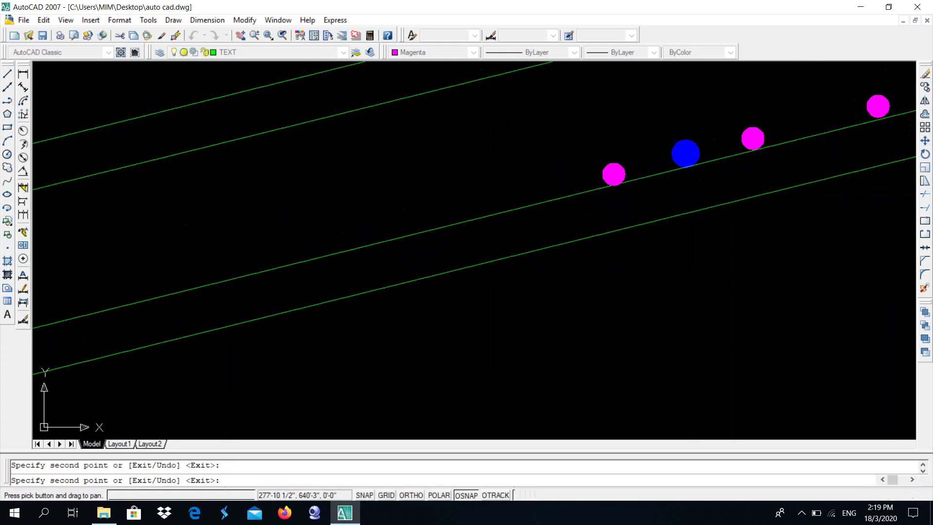
pyautogui.click(487, 201)
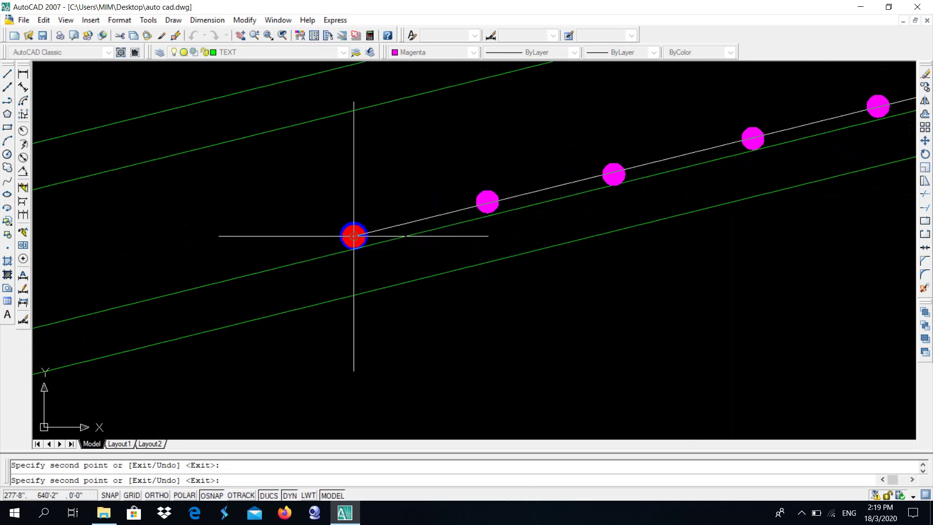
pyautogui.moveTo(354, 237); pyautogui.dragTo(633, 171, button='middle')
pyautogui.click(625, 173)
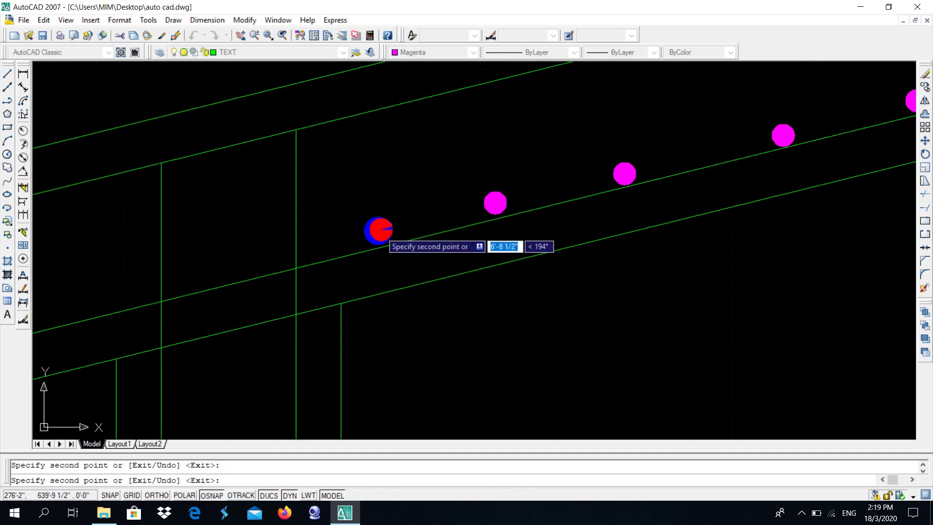
pyautogui.click(381, 229)
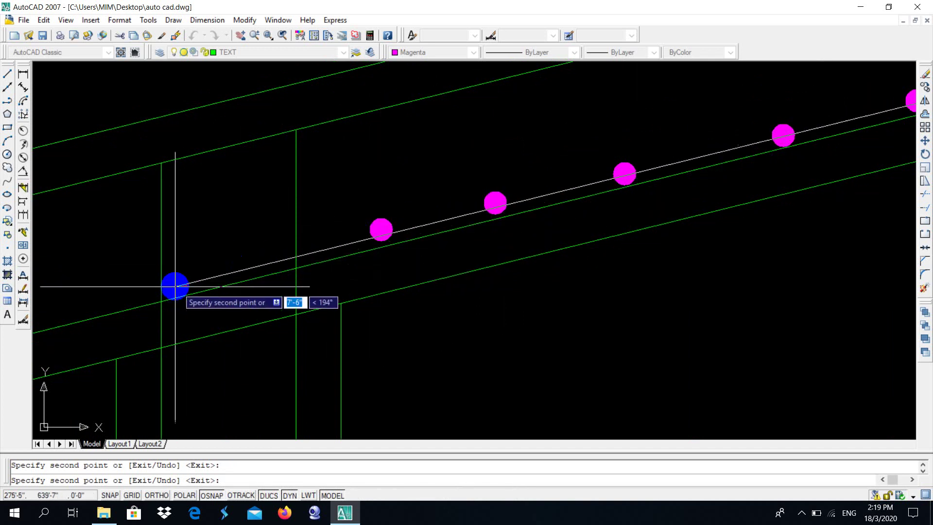
# Extend the dots toward the rafter's lower end, removing a misplaced one with U
pyautogui.moveTo(175, 285); pyautogui.dragTo(342, 273, button='middle')
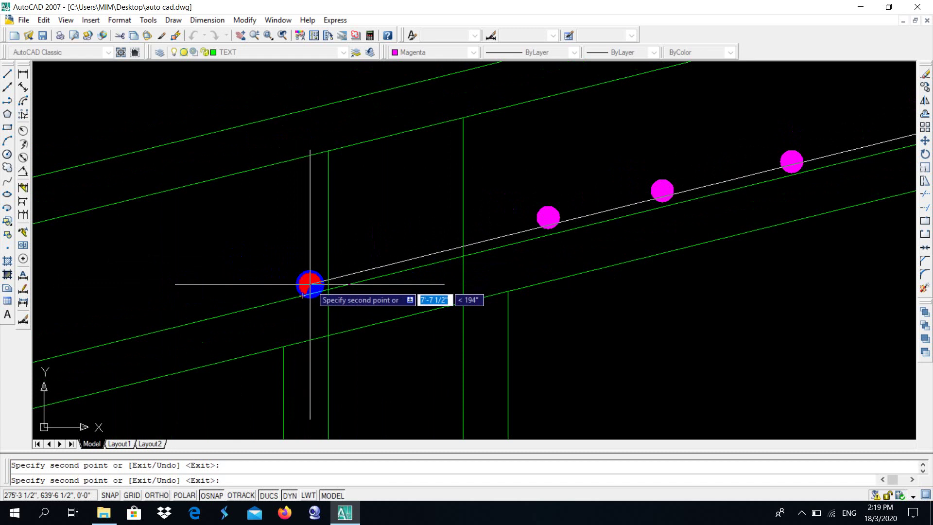
pyautogui.click(310, 282)
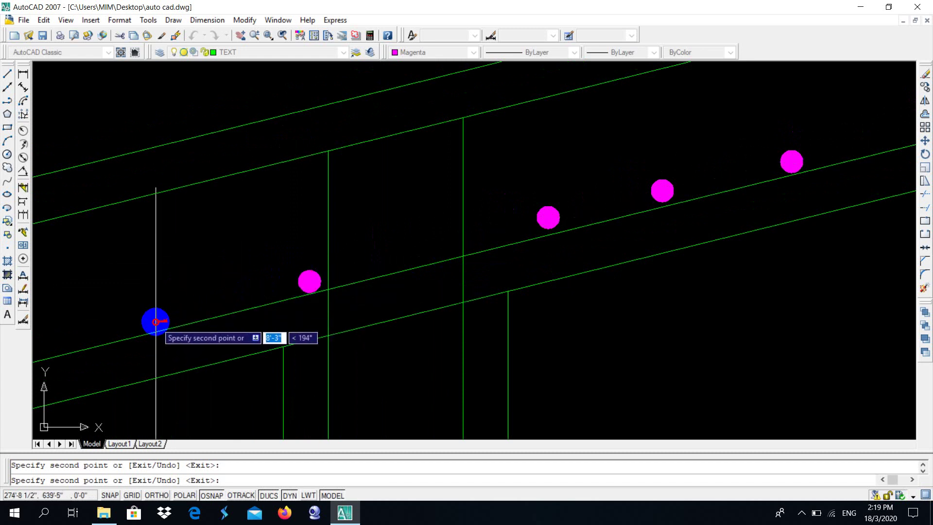
pyautogui.click(155, 321)
pyautogui.moveTo(214, 296); pyautogui.dragTo(504, 225, button='middle')
pyautogui.scroll(-2, 504, 225)
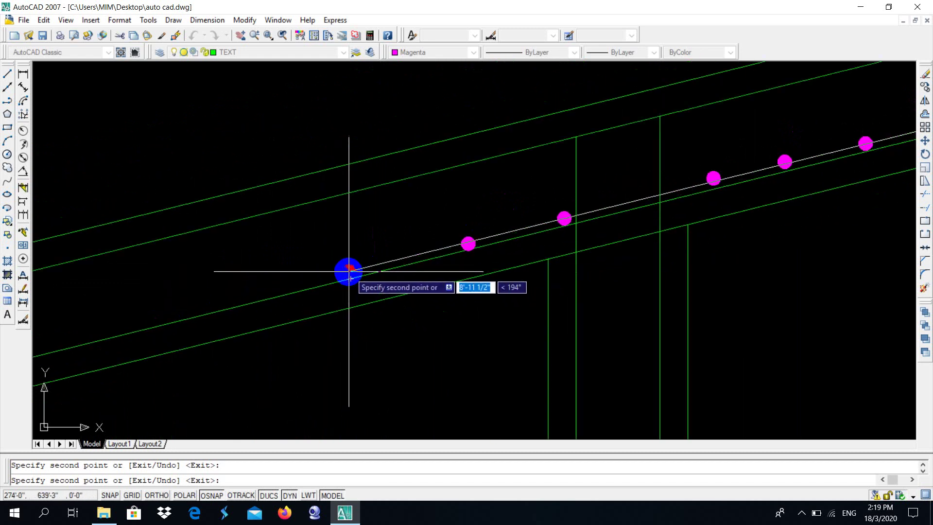
pyautogui.click(350, 276)
pyautogui.moveTo(206, 302); pyautogui.dragTo(349, 251, button='middle')
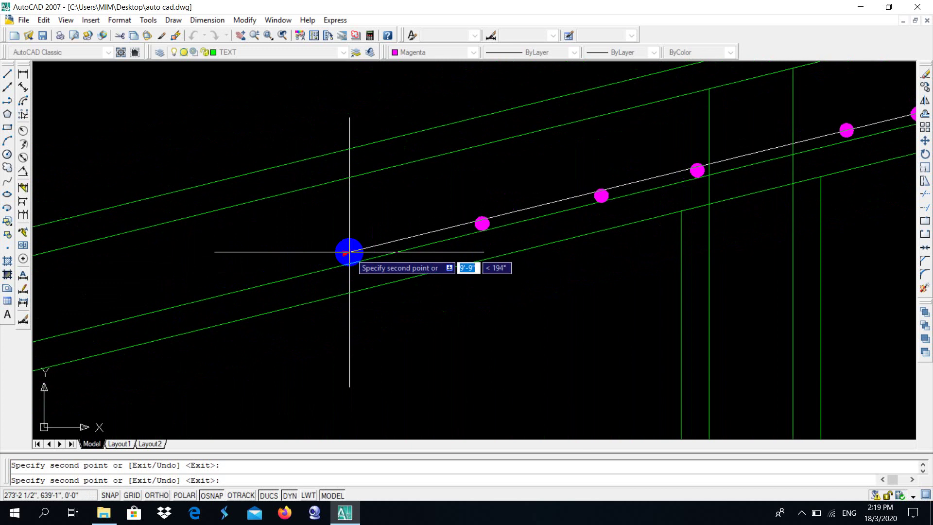
pyautogui.click(394, 253)
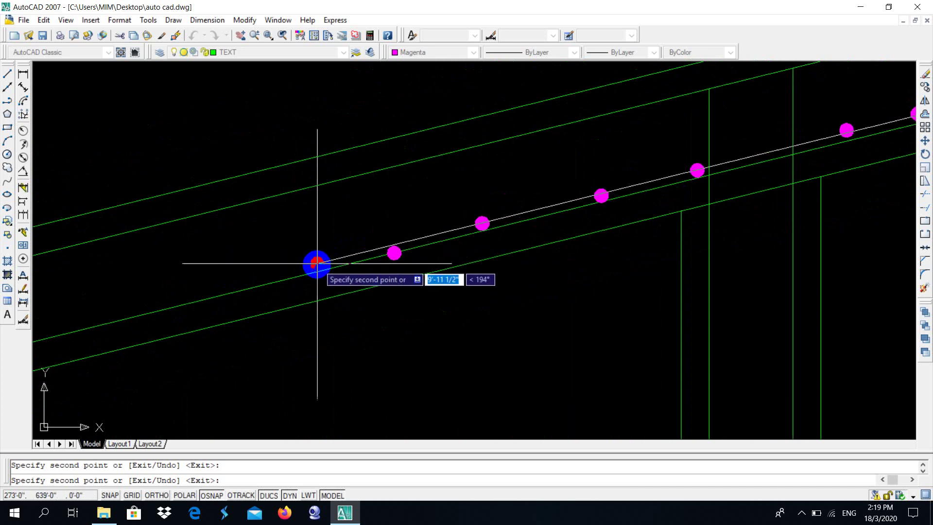
pyautogui.press('u')
pyautogui.press('Return')
# Undo one more misplaced dot with U and end the copy command with Esc
pyautogui.scroll(-3, 386, 265)
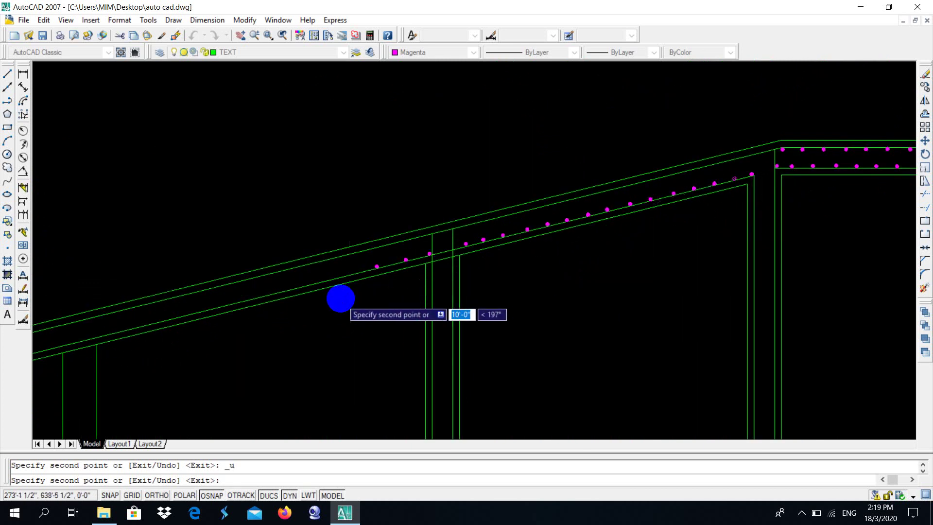
pyautogui.scroll(3, 358, 280)
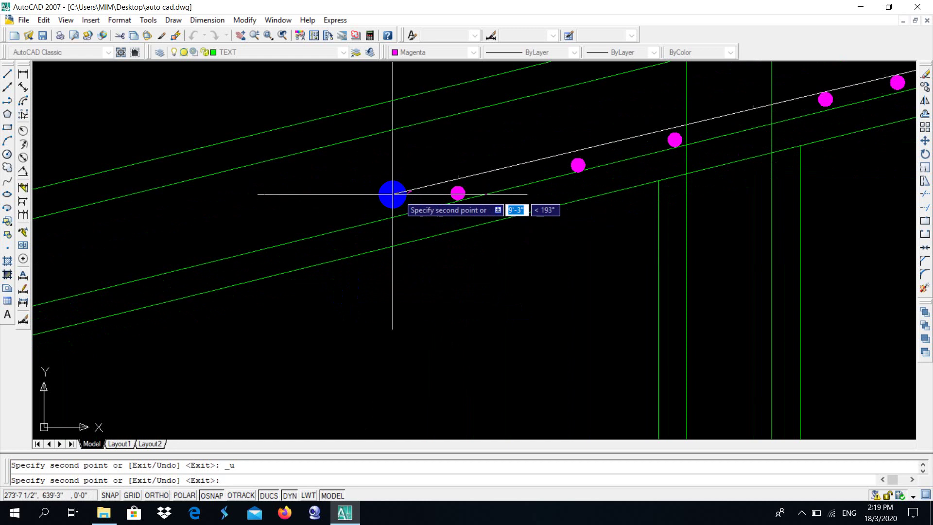
pyautogui.click(356, 219)
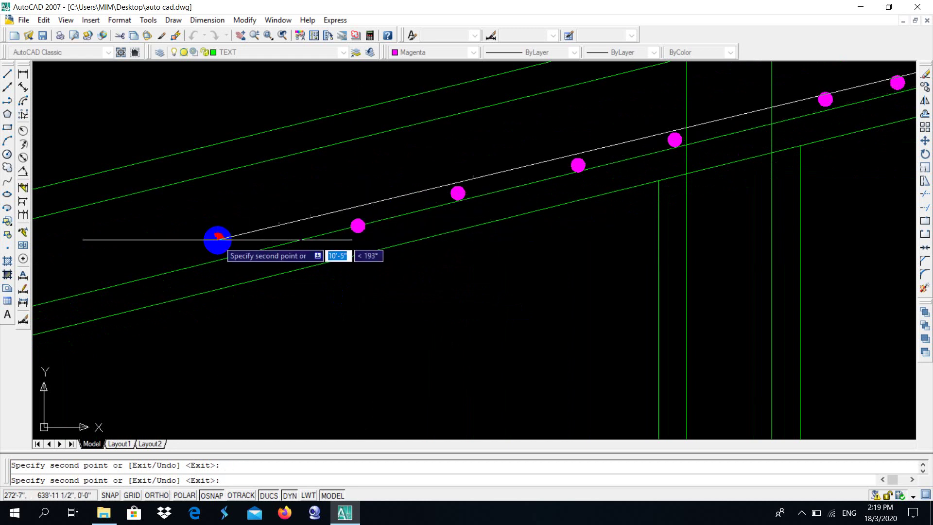
pyautogui.moveTo(216, 240); pyautogui.dragTo(381, 212, button='middle')
pyautogui.press('u')
pyautogui.press('Return')
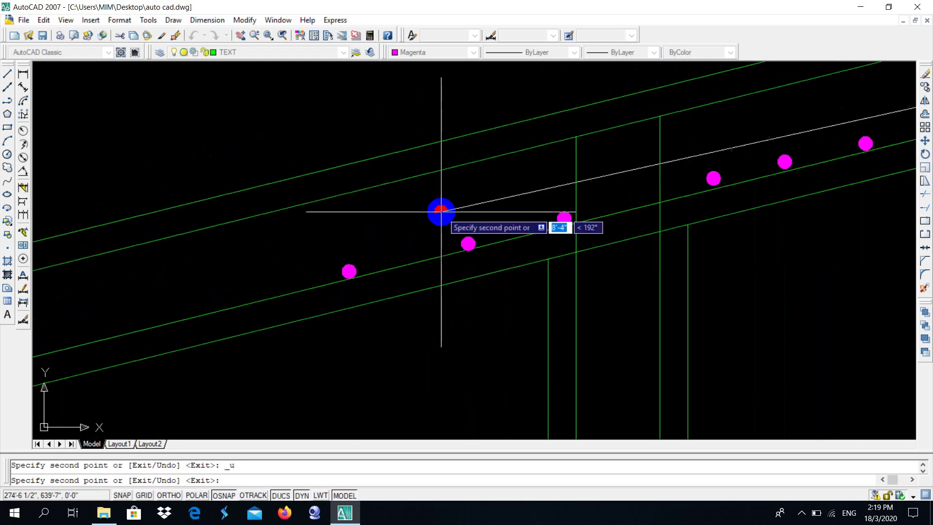
pyautogui.press('Escape')
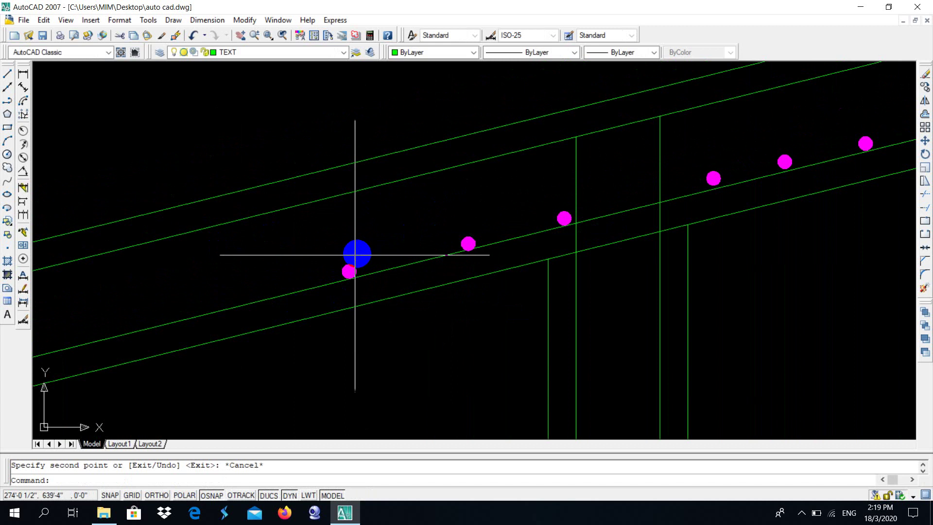
# Restart copying a rafter dot from its base point, placing a first copy on the rafter line
pyautogui.click(349, 270)
pyautogui.scroll(5, 311, 281)
pyautogui.write('co')
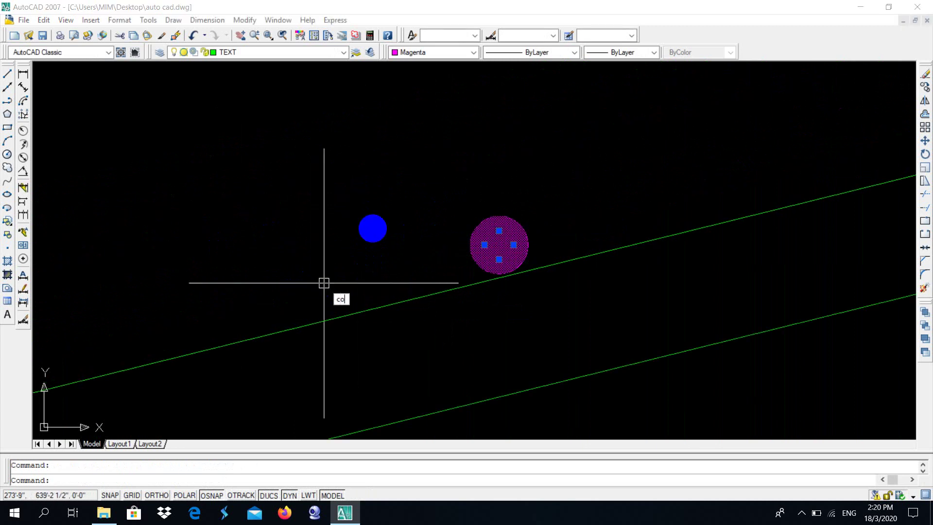
pyautogui.press('Return')
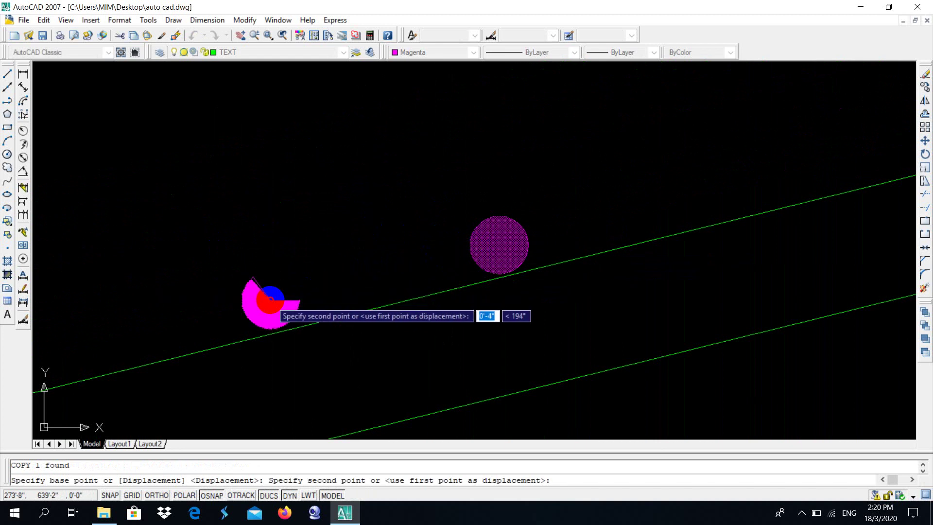
pyautogui.click(271, 297)
pyautogui.moveTo(66, 350); pyautogui.dragTo(479, 285, button='middle')
pyautogui.moveTo(386, 291); pyautogui.dragTo(516, 246, button='middle')
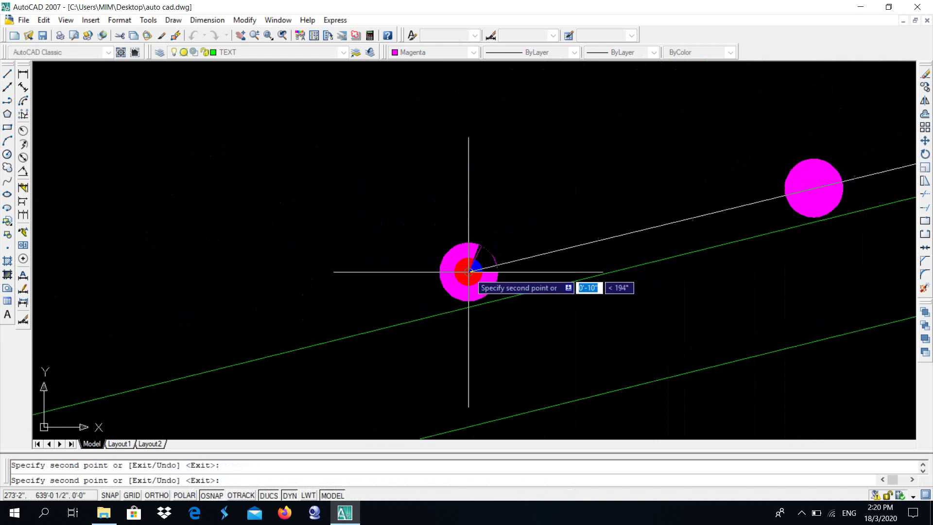
pyautogui.click(468, 272)
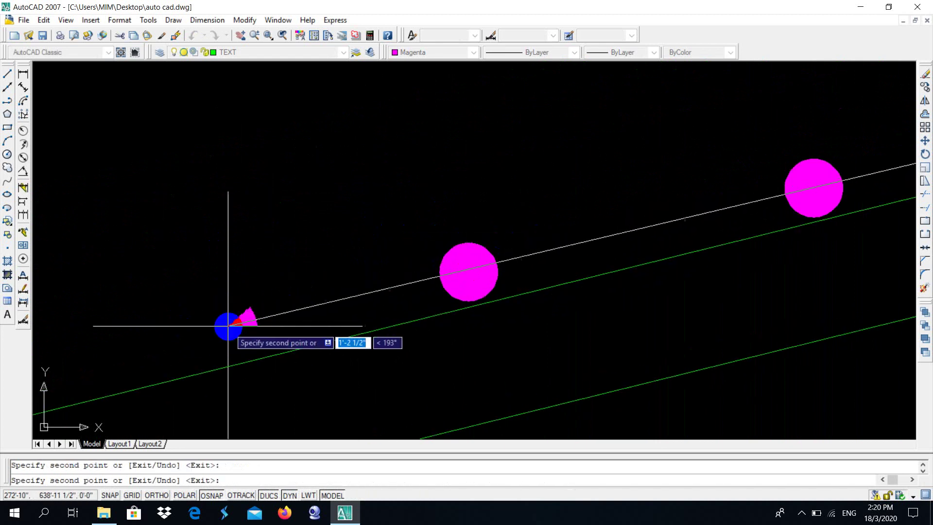
# Place further dot copies down the rafter, undoing one misplaced copy
pyautogui.click(172, 343)
pyautogui.scroll(-2, 305, 304)
pyautogui.scroll(-6, 316, 297)
pyautogui.moveTo(197, 335); pyautogui.dragTo(442, 265, button='middle')
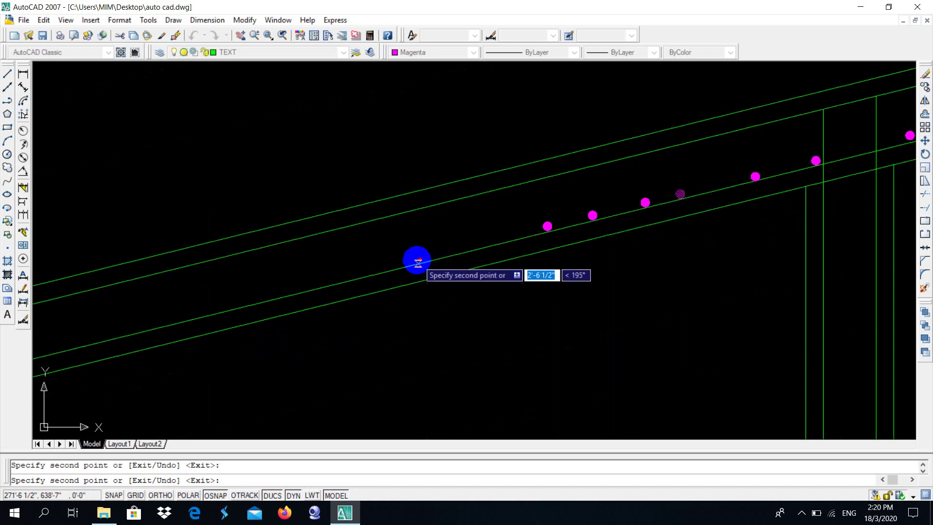
pyautogui.click(475, 249)
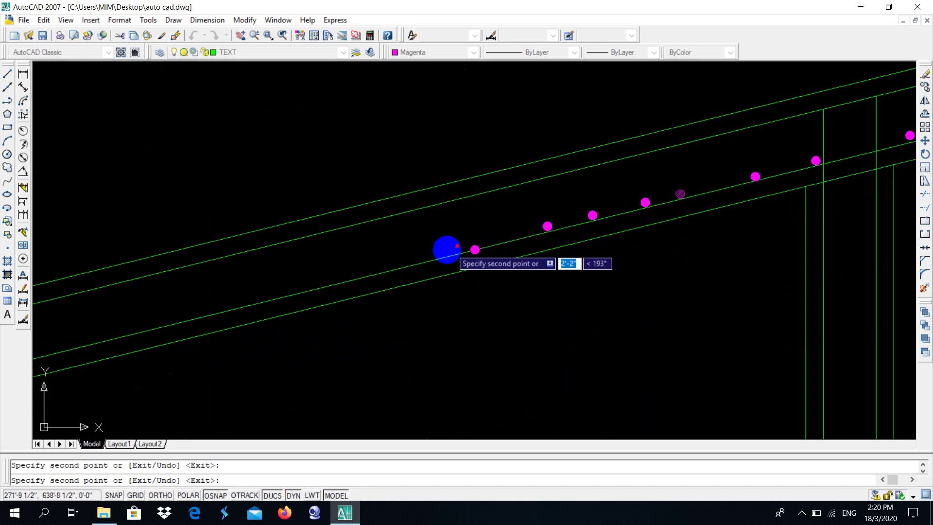
pyautogui.click(405, 257)
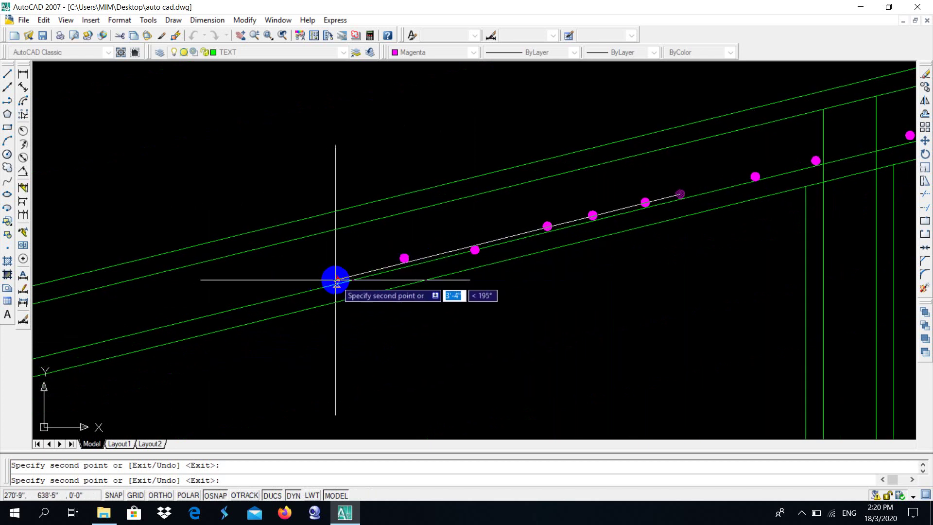
pyautogui.hotkey('ctrl', 'z')
# Adjust the zoom on the rafter and place another dot copy further down
pyautogui.scroll(3, 377, 281)
pyautogui.scroll(-3, 440, 280)
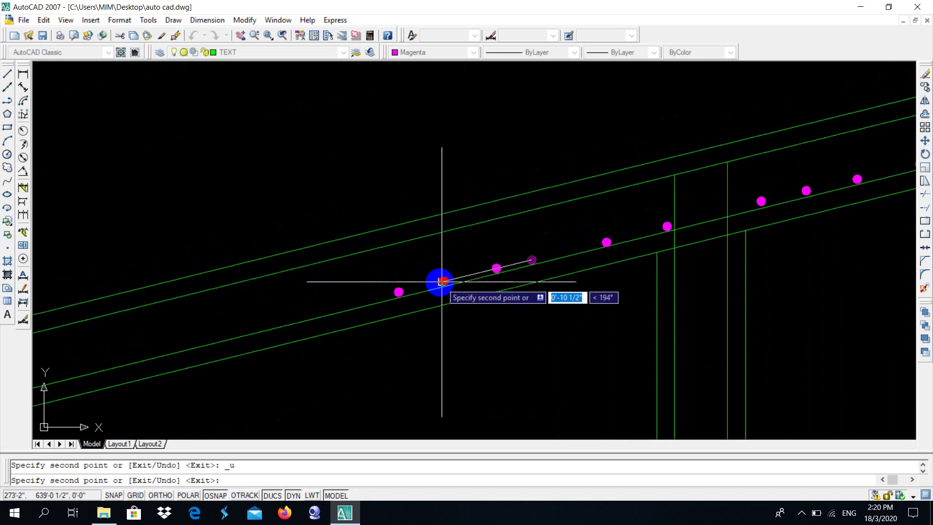
pyautogui.scroll(1, 323, 313)
pyautogui.scroll(2, 342, 322)
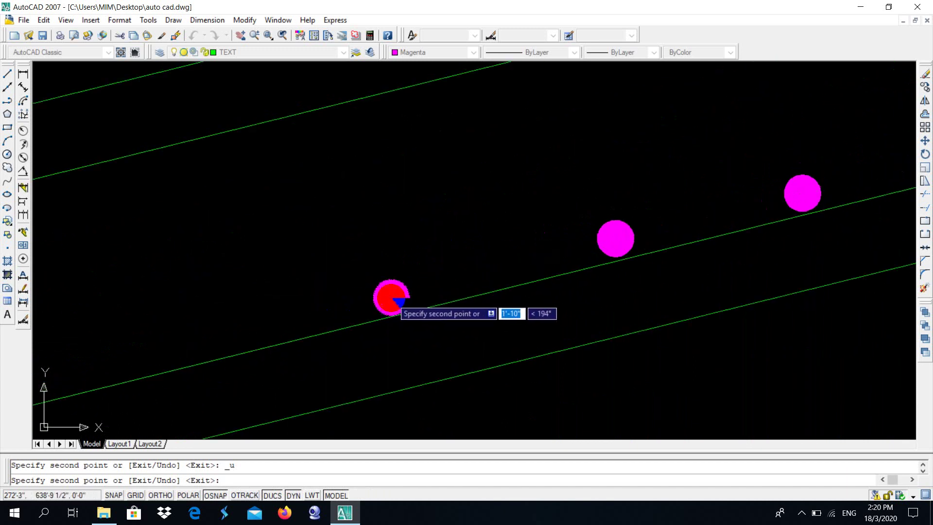
pyautogui.scroll(-3, 277, 327)
pyautogui.scroll(3, 266, 323)
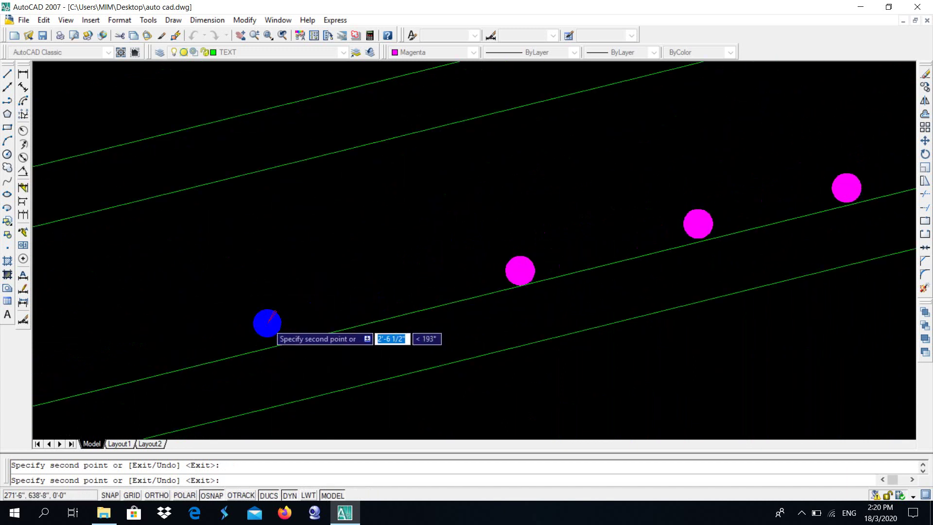
pyautogui.scroll(2, 274, 339)
pyautogui.scroll(-5, 265, 338)
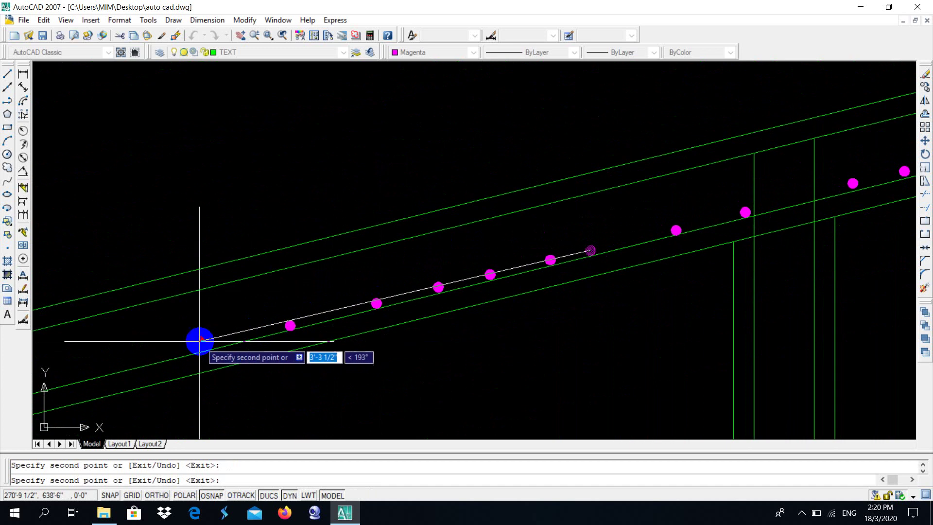
pyautogui.scroll(5, 202, 348)
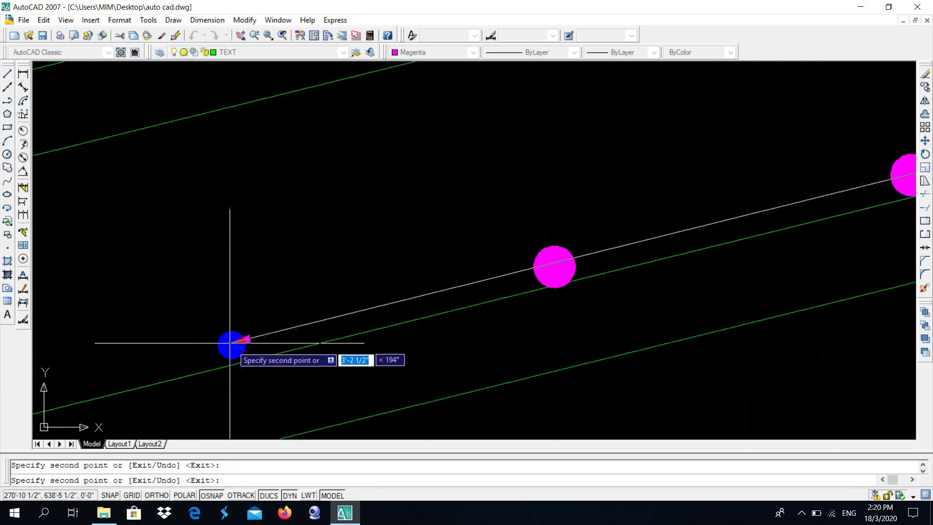
pyautogui.scroll(-4, 360, 302)
pyautogui.scroll(-3, 277, 322)
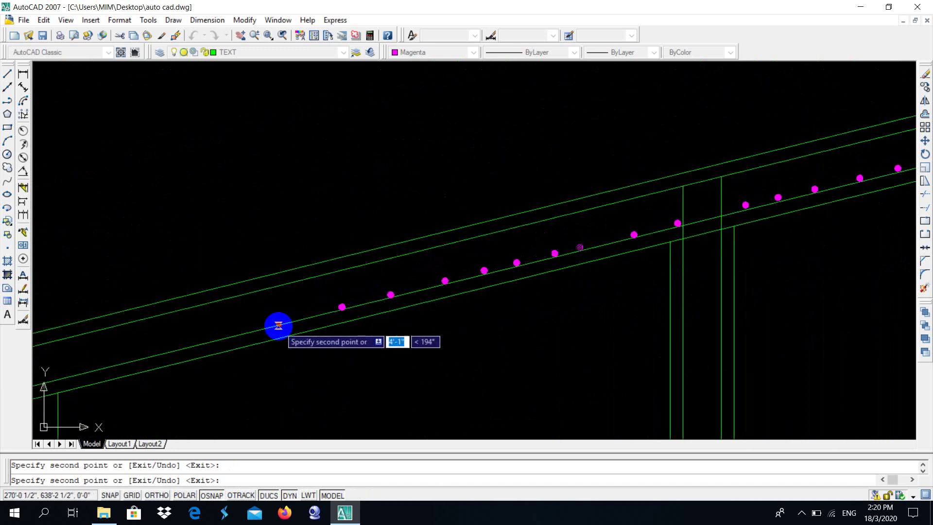
pyautogui.scroll(5, 277, 323)
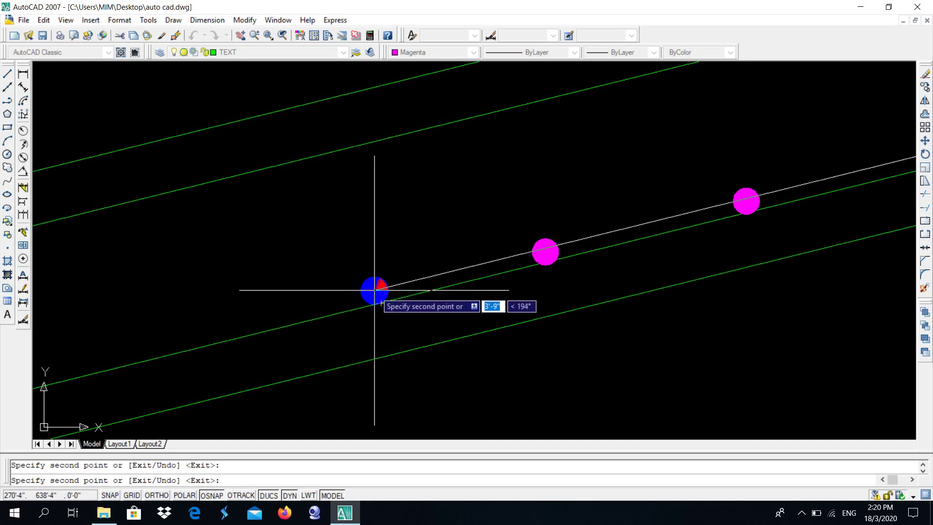
pyautogui.click(374, 290)
# Add three more evenly spaced dot copies down the rafter
pyautogui.scroll(-5, 397, 267)
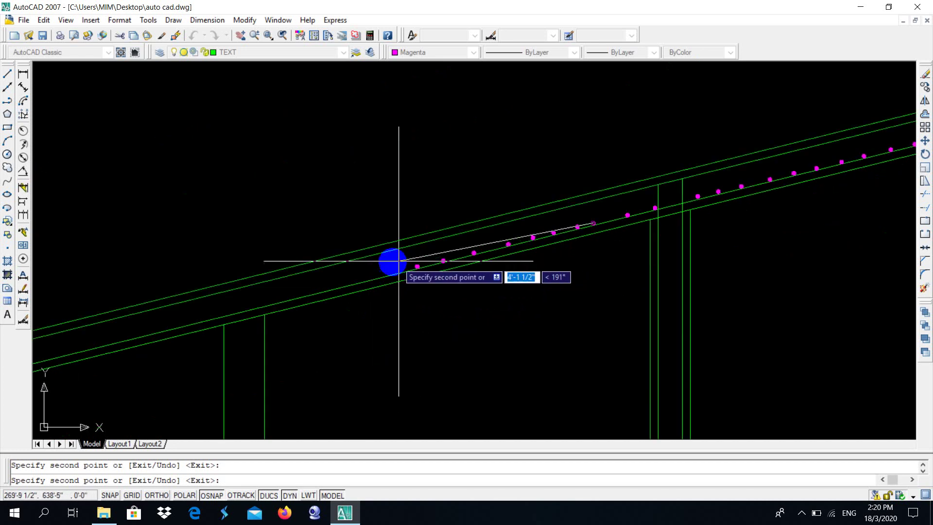
pyautogui.scroll(4, 383, 272)
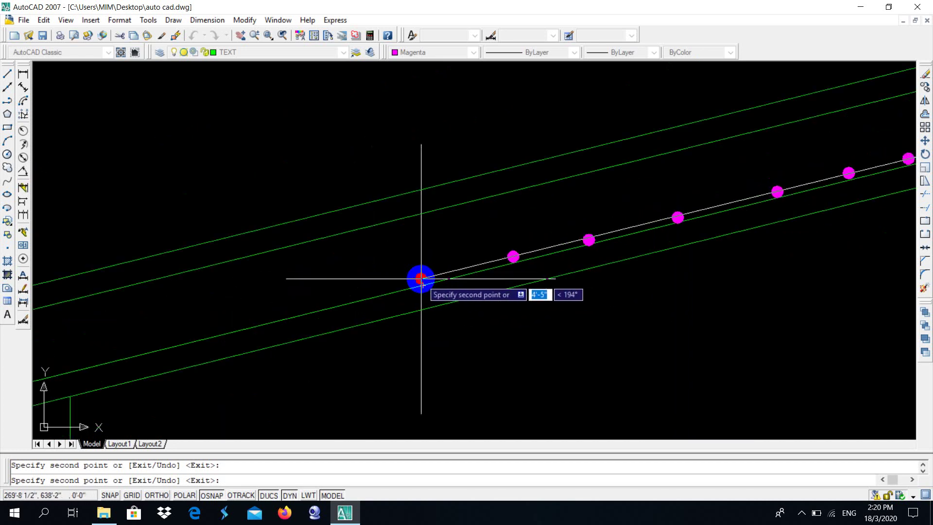
pyautogui.scroll(-4, 420, 279)
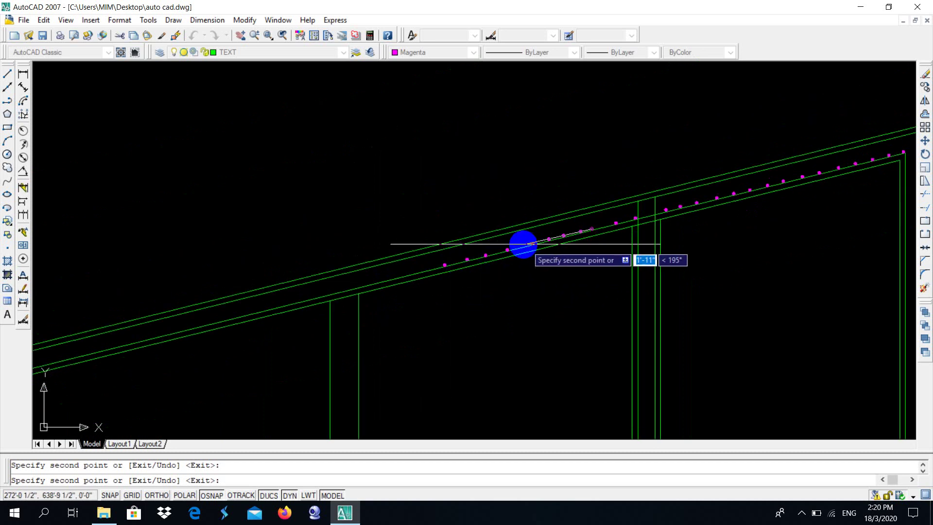
pyautogui.scroll(5, 437, 265)
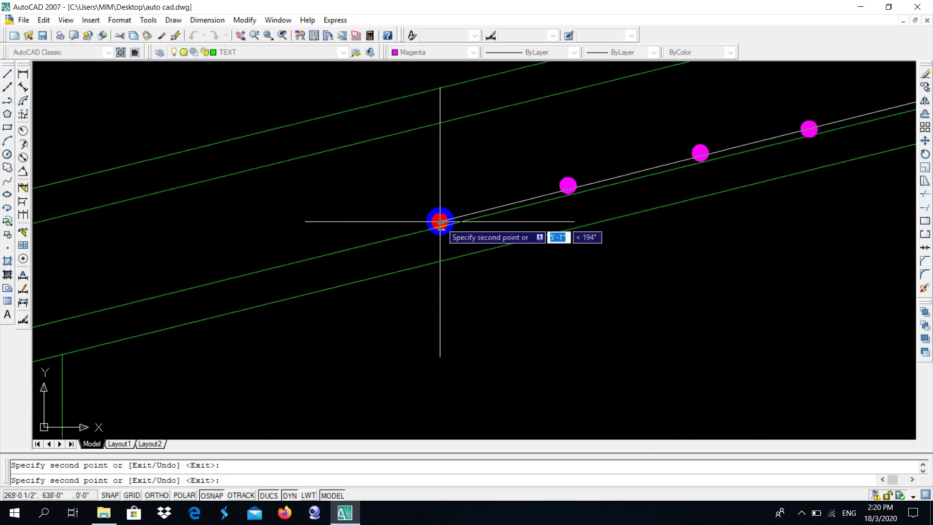
pyautogui.click(439, 218)
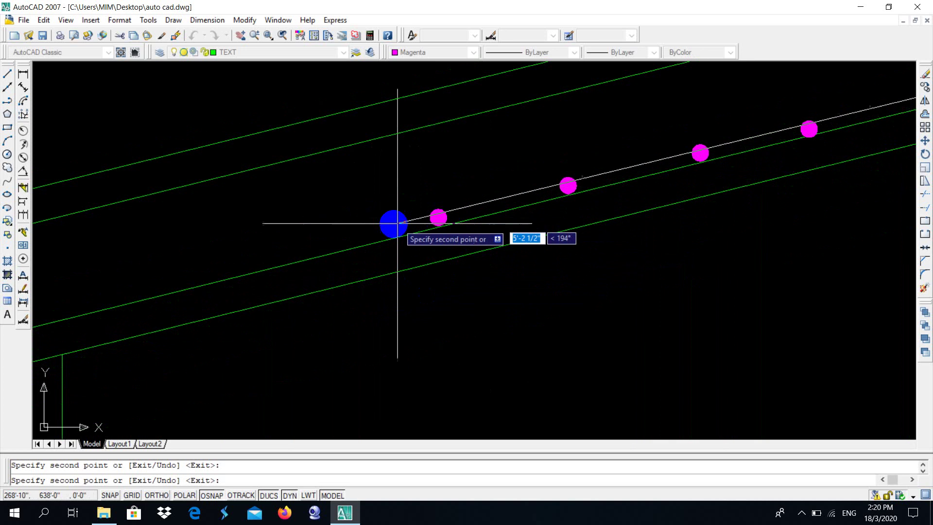
pyautogui.click(339, 241)
pyautogui.click(232, 266)
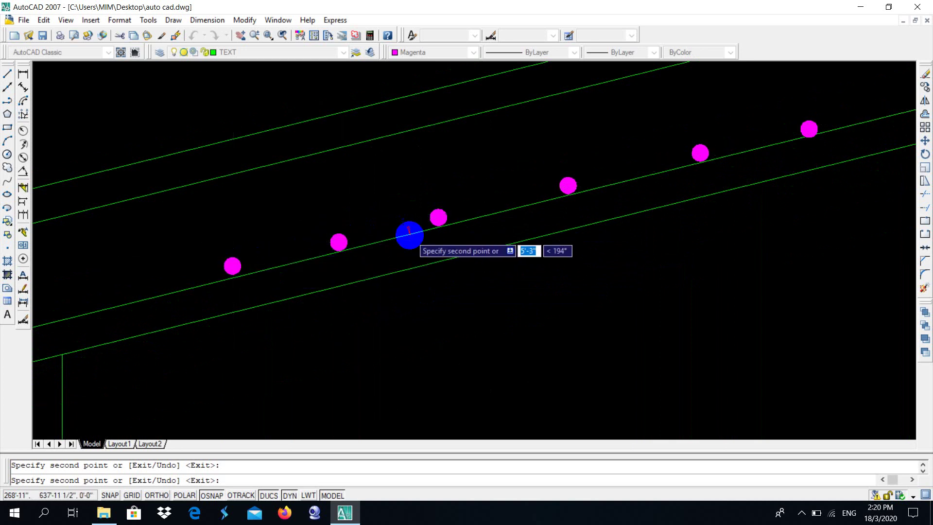
# Place a final dot near the rafter's lower end and end copying with Esc
pyautogui.scroll(-5, 269, 266)
pyautogui.scroll(2, 269, 264)
pyautogui.scroll(3, 298, 261)
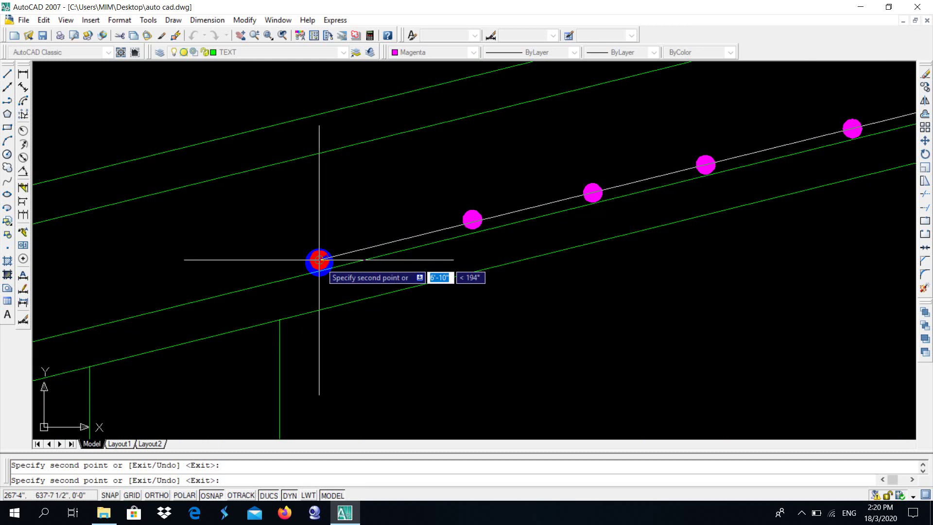
pyautogui.scroll(-3, 319, 260)
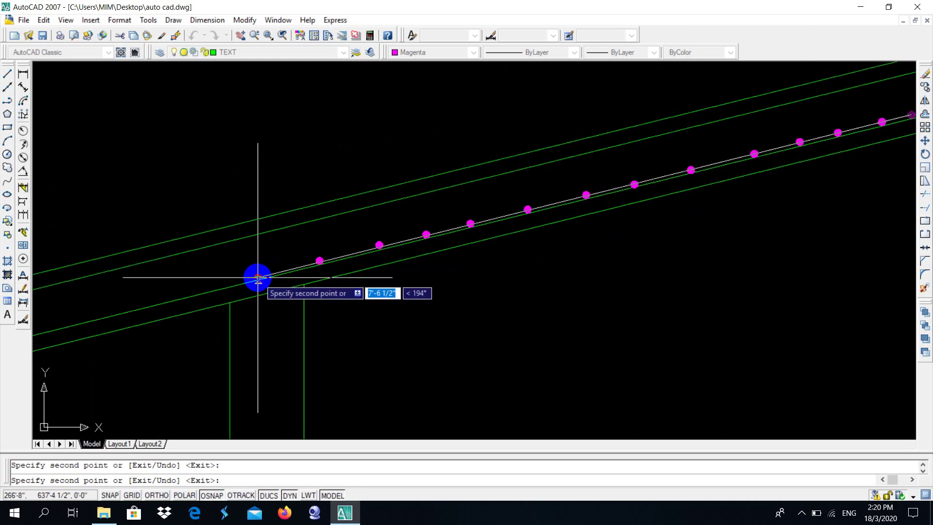
pyautogui.click(162, 294)
pyautogui.scroll(-5, 301, 271)
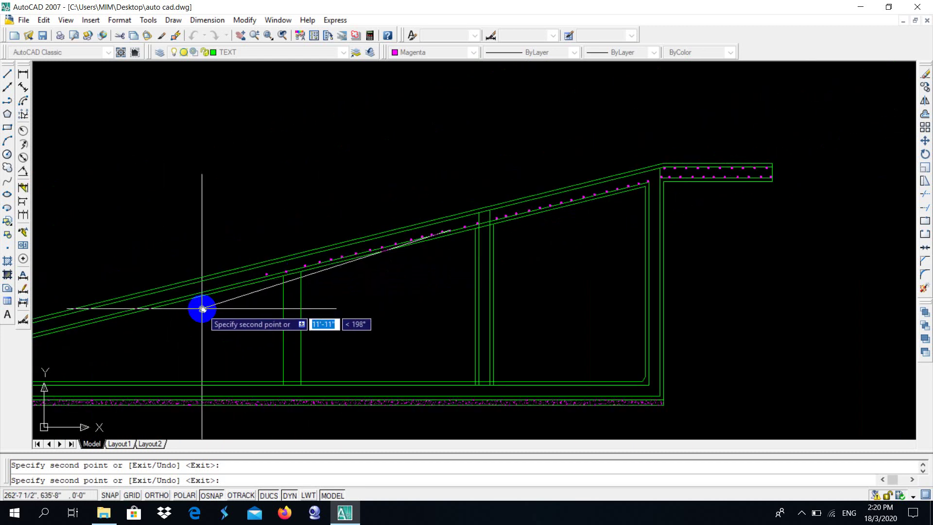
pyautogui.moveTo(203, 309); pyautogui.dragTo(307, 299, button='middle')
pyautogui.scroll(5, 312, 300)
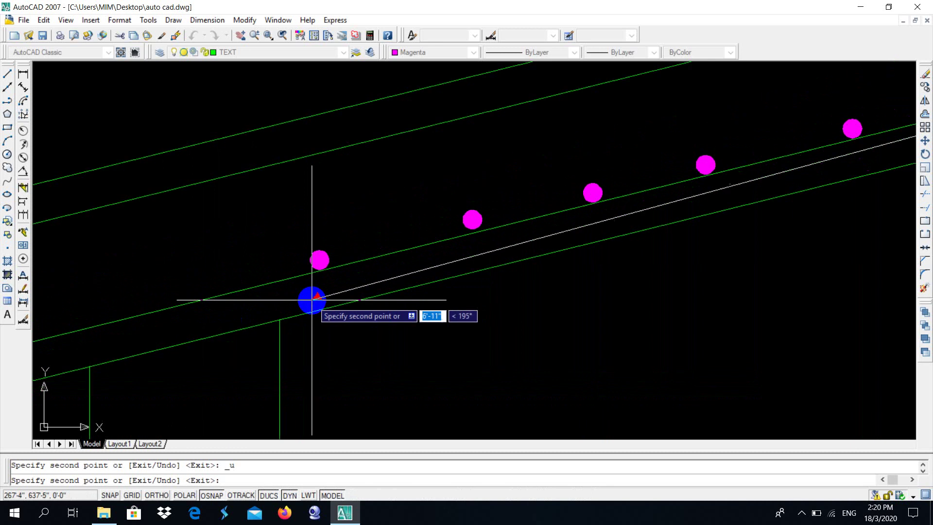
pyautogui.scroll(-1, 368, 292)
pyautogui.press('Escape')
# Copy the magenta dot at the rafter's lower end from its centre, placing the first copies down the rafter
pyautogui.scroll(3, 344, 275)
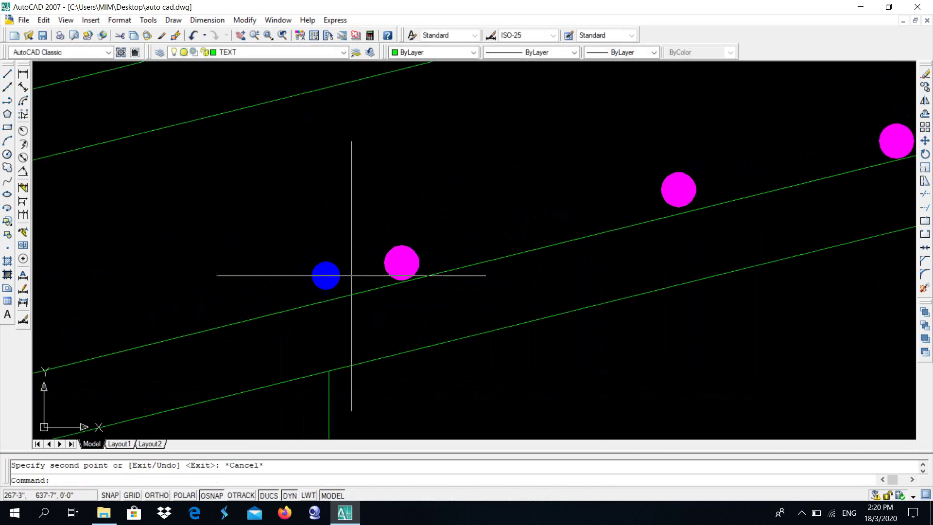
pyautogui.click(405, 261)
pyautogui.write('co')
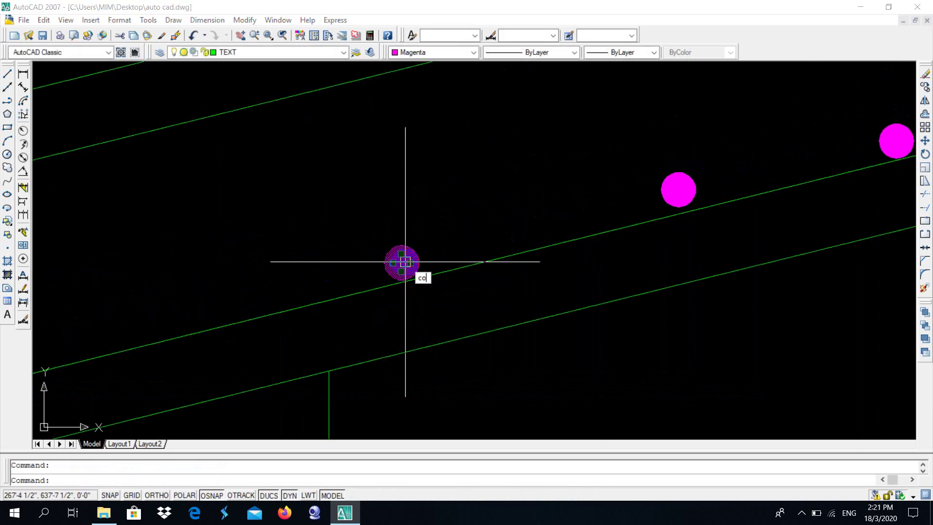
pyautogui.press('Return')
pyautogui.click(401, 262)
pyautogui.scroll(-1, 401, 262)
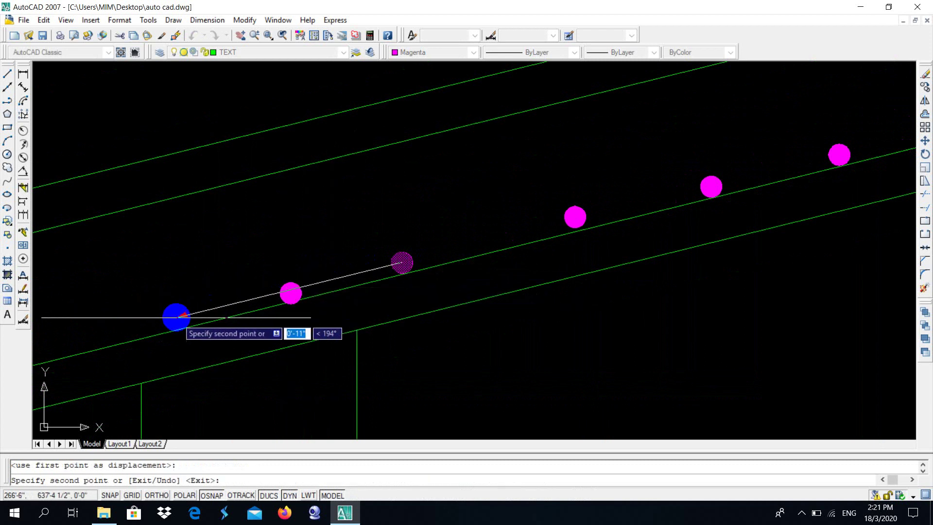
pyautogui.click(174, 316)
pyautogui.moveTo(223, 287); pyautogui.dragTo(569, 217, button='middle')
pyautogui.click(406, 278)
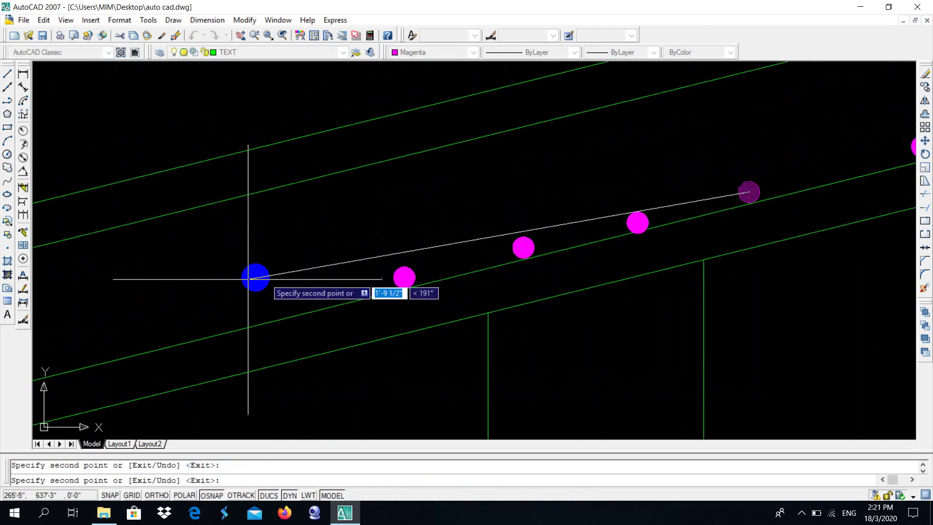
pyautogui.click(223, 320)
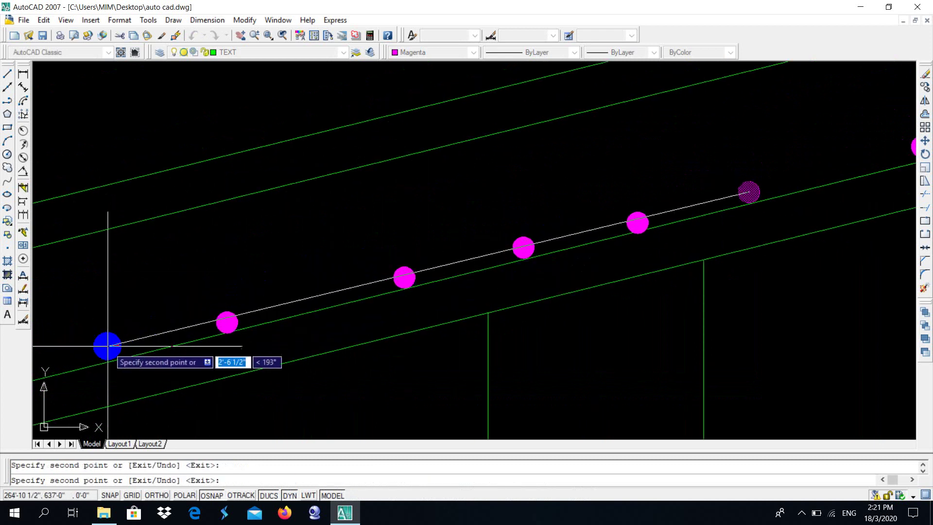
pyautogui.click(84, 351)
# Place more evenly spaced magenta dot copies along the next stretch of the rafter
pyautogui.scroll(-3, 104, 337)
pyautogui.moveTo(156, 322); pyautogui.dragTo(451, 265, button='middle')
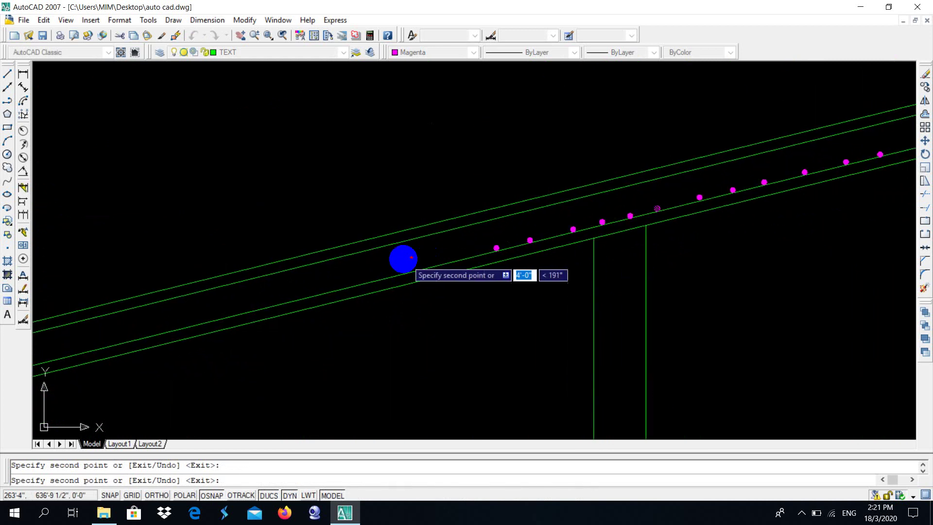
pyautogui.scroll(3, 455, 256)
pyautogui.scroll(3, 455, 257)
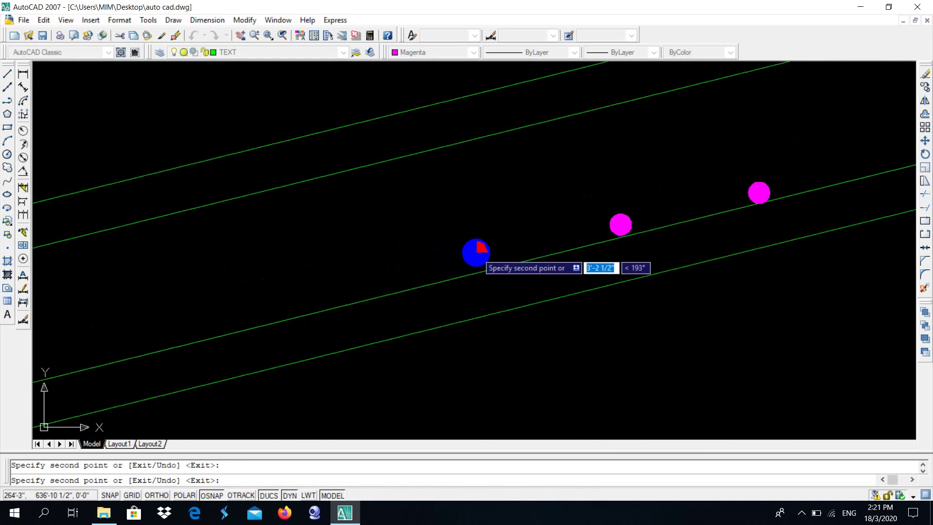
pyautogui.click(477, 258)
pyautogui.click(323, 294)
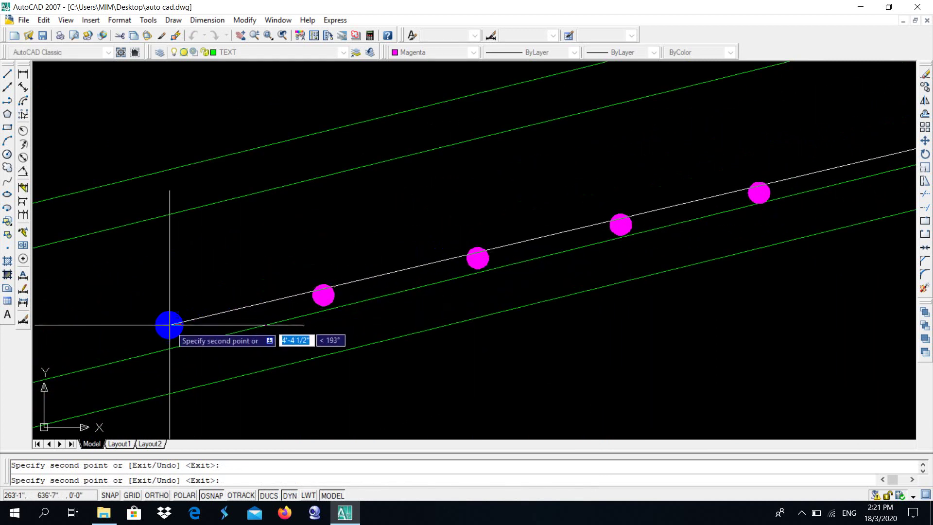
pyautogui.click(163, 329)
pyautogui.moveTo(256, 305); pyautogui.dragTo(714, 112, button='middle')
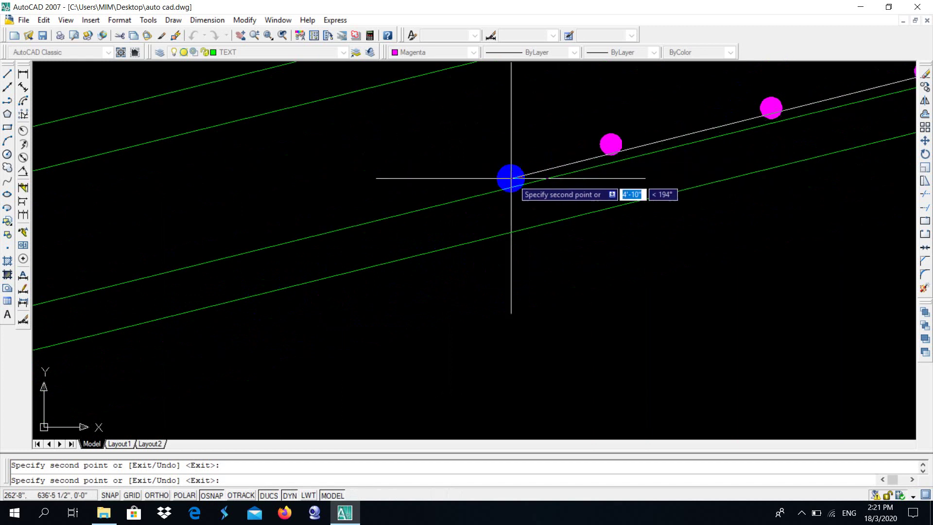
pyautogui.click(459, 188)
pyautogui.click(327, 224)
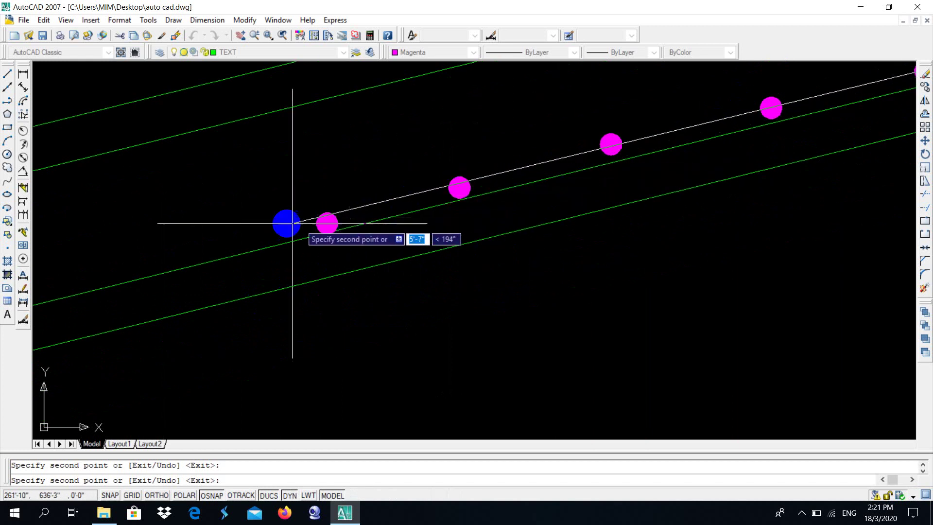
# Continue the row of dot copies along the lower part of the rafter
pyautogui.scroll(-3, 154, 263)
pyautogui.moveTo(238, 214); pyautogui.dragTo(451, 161, button='middle')
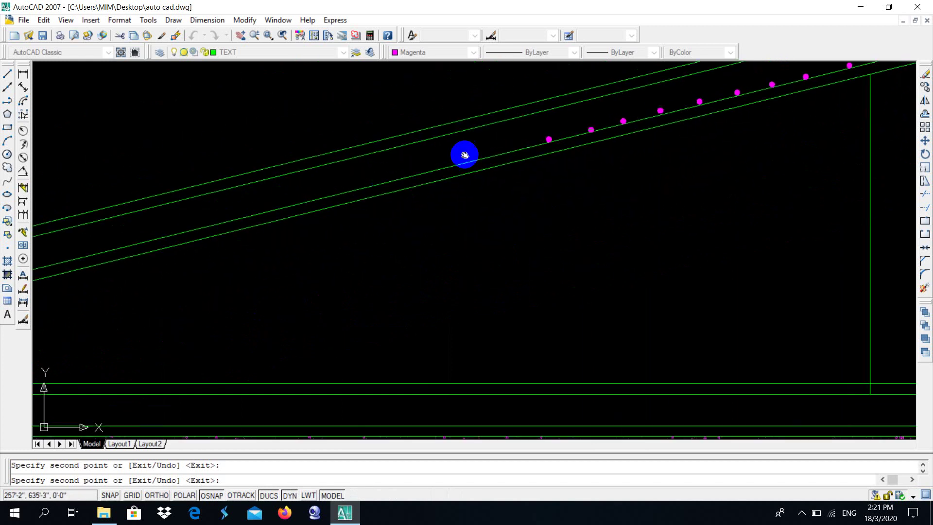
pyautogui.scroll(5, 427, 164)
pyautogui.scroll(3, 529, 138)
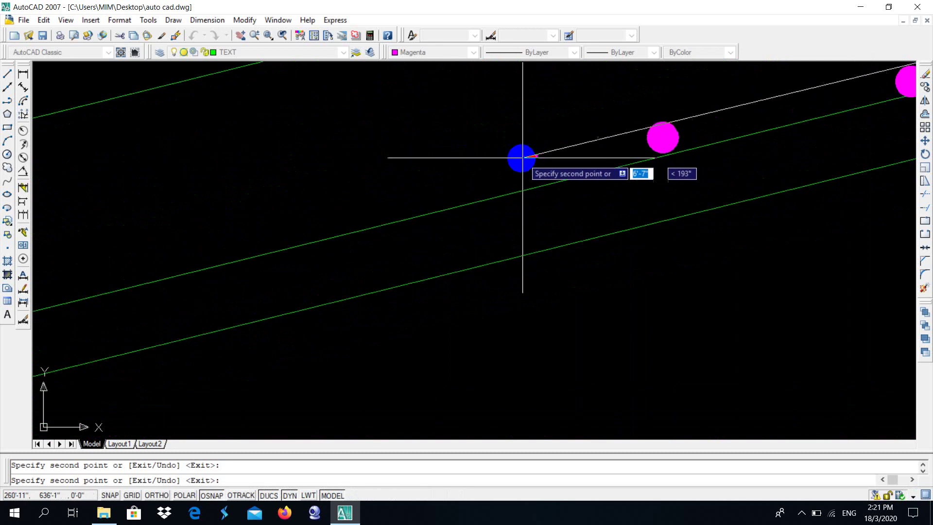
pyautogui.click(498, 182)
pyautogui.click(312, 218)
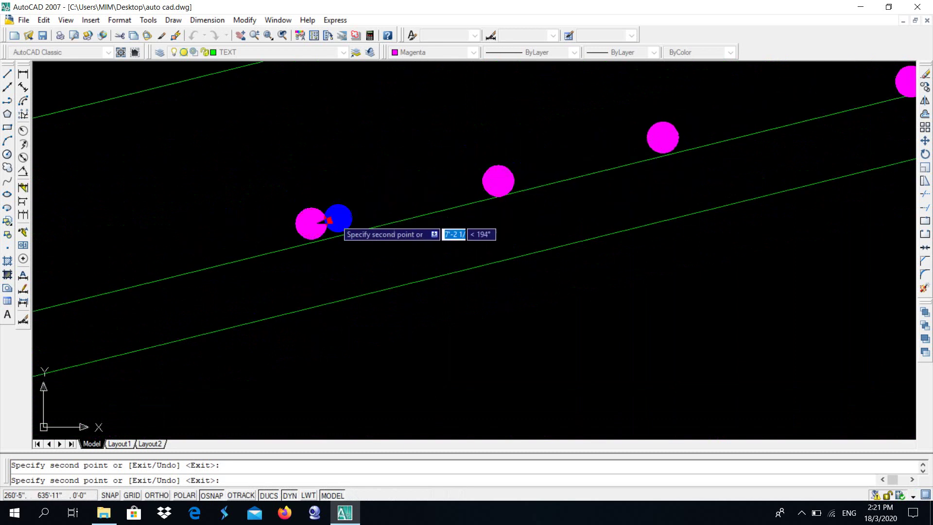
pyautogui.scroll(-5, 340, 214)
pyautogui.scroll(4, 364, 204)
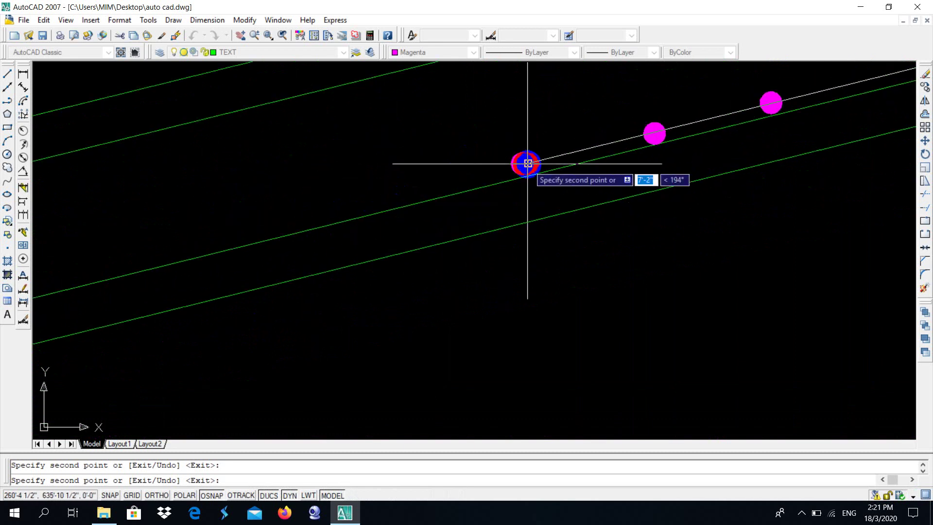
pyautogui.click(393, 197)
pyautogui.click(272, 223)
# Add the final magenta dot copies furthest down the rafter
pyautogui.scroll(-3, 282, 216)
pyautogui.moveTo(269, 225); pyautogui.dragTo(390, 182, button='middle')
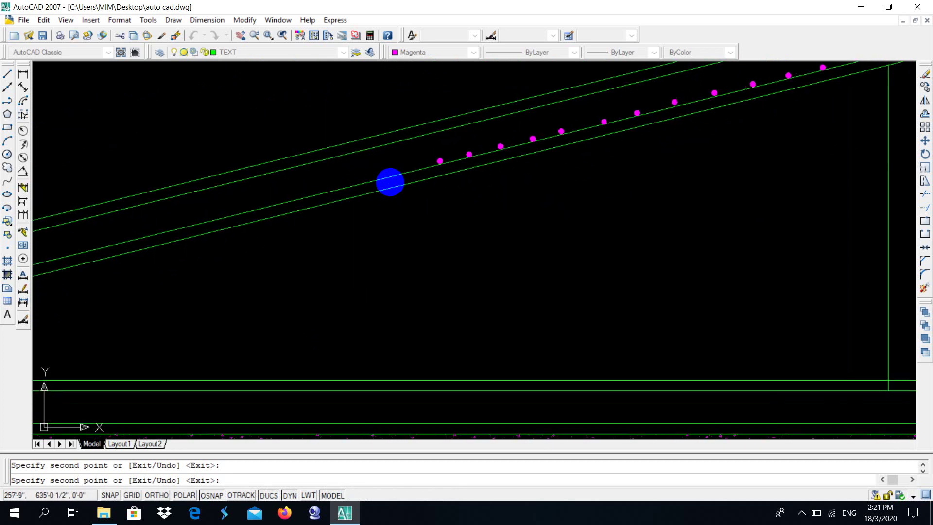
pyautogui.scroll(4, 376, 174)
pyautogui.scroll(2, 376, 173)
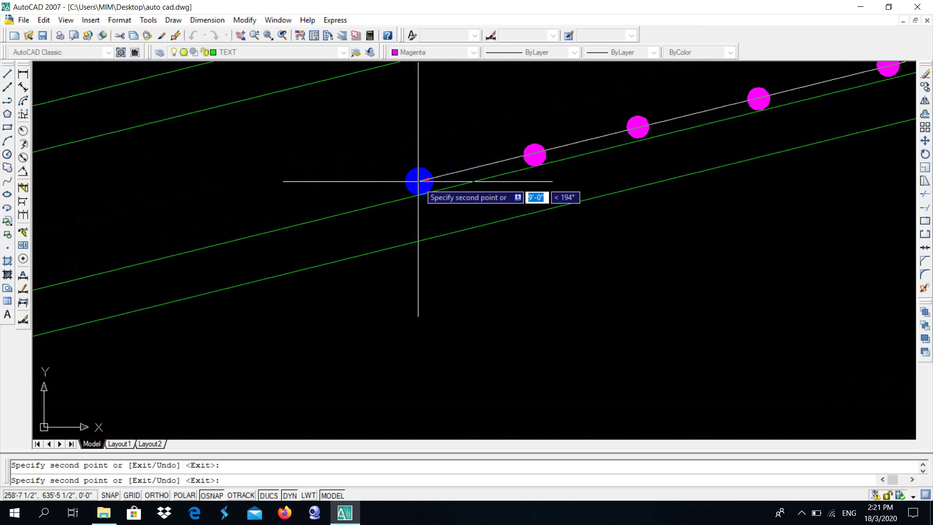
pyautogui.click(412, 186)
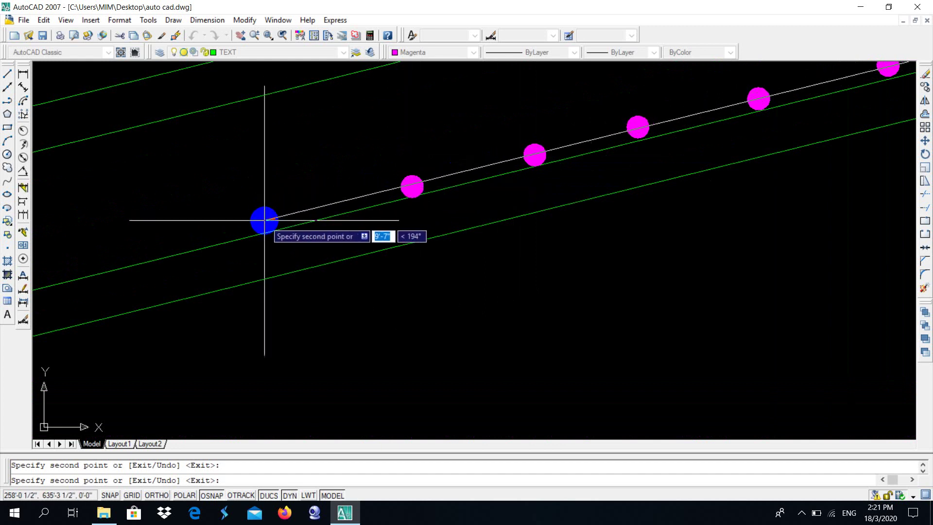
pyautogui.scroll(-3, 350, 174)
pyautogui.scroll(3, 308, 189)
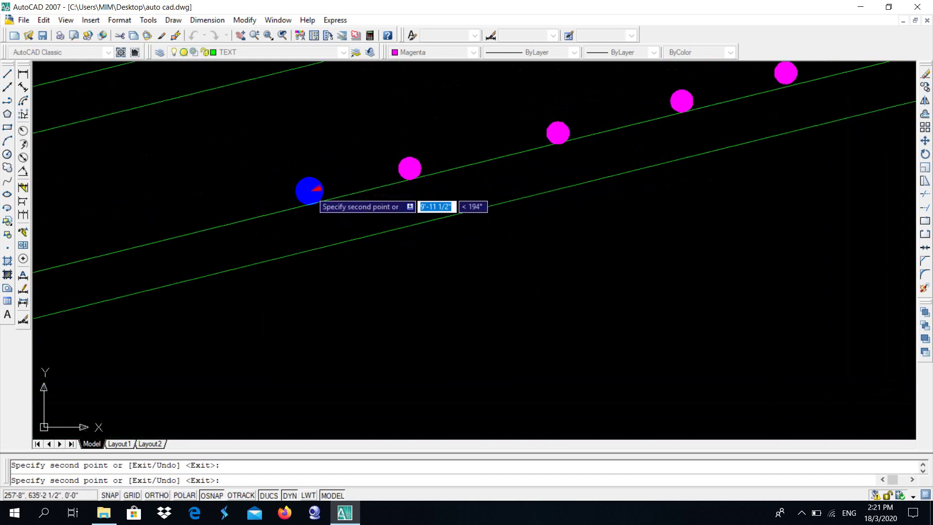
pyautogui.scroll(-3, 291, 189)
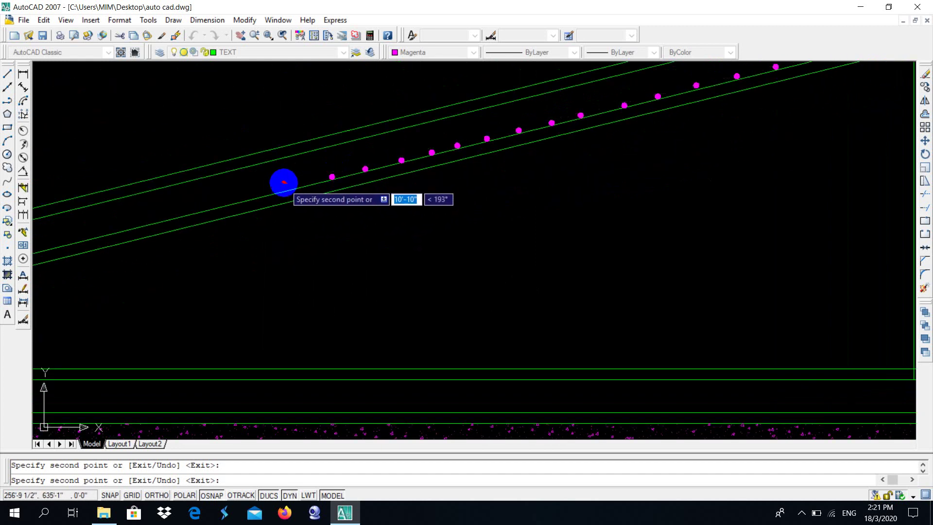
pyautogui.scroll(4, 290, 184)
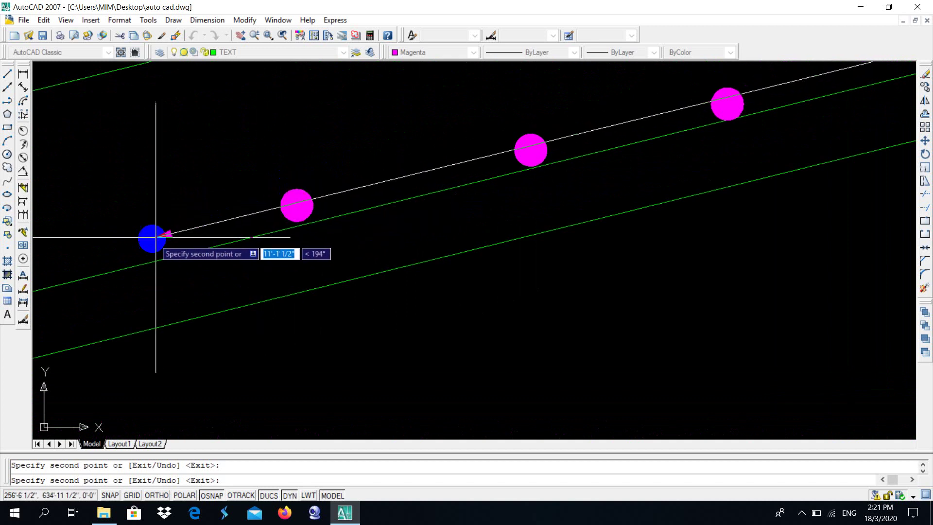
pyautogui.click(145, 240)
pyautogui.scroll(-4, 156, 214)
pyautogui.scroll(2, 160, 215)
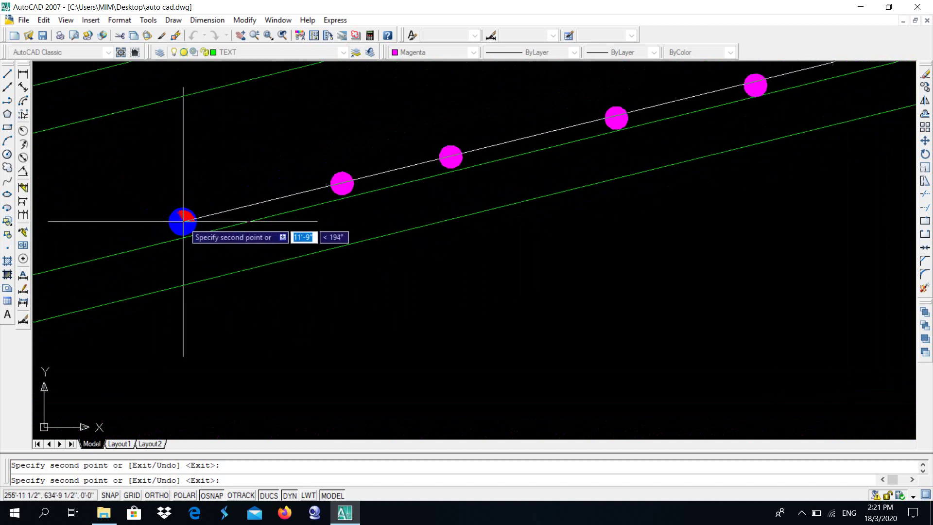
pyautogui.scroll(-2, 270, 209)
pyautogui.scroll(-2, 177, 235)
pyautogui.scroll(-2, 427, 188)
pyautogui.scroll(5, 437, 187)
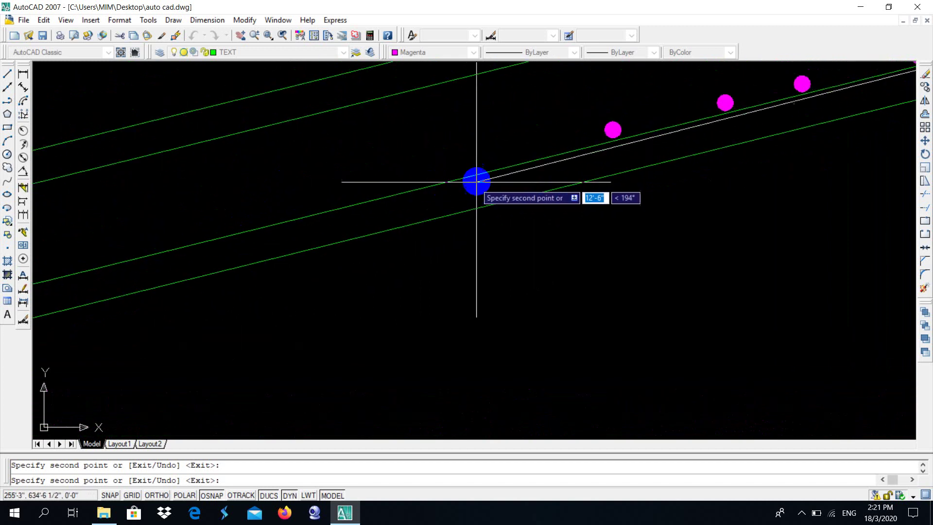
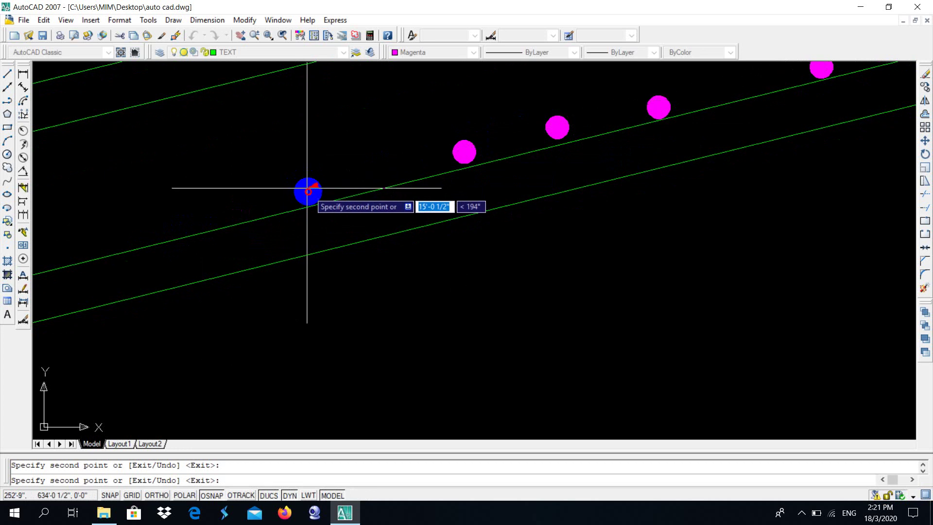
# Move along the inclined slab line and place another magenta rebar dot copy on it
pyautogui.moveTo(265, 200); pyautogui.dragTo(529, 154, button='middle')
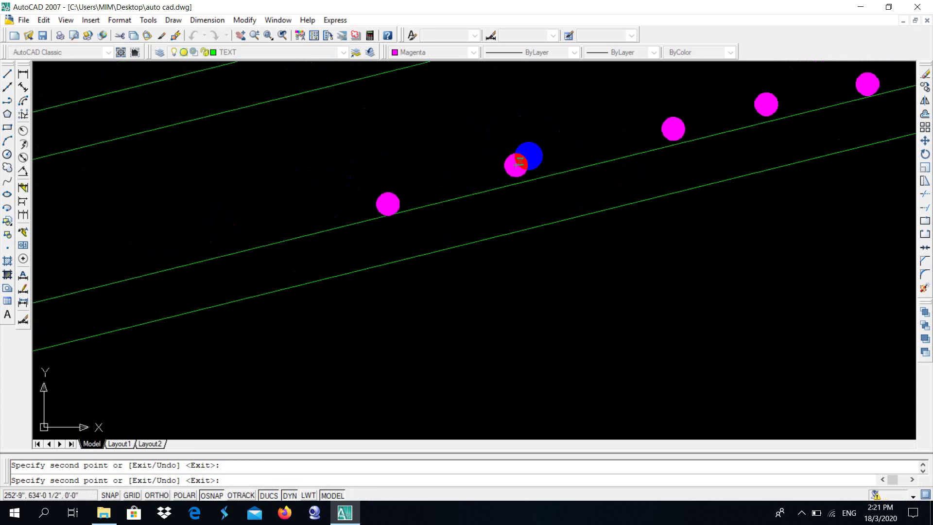
pyautogui.scroll(-5, 287, 224)
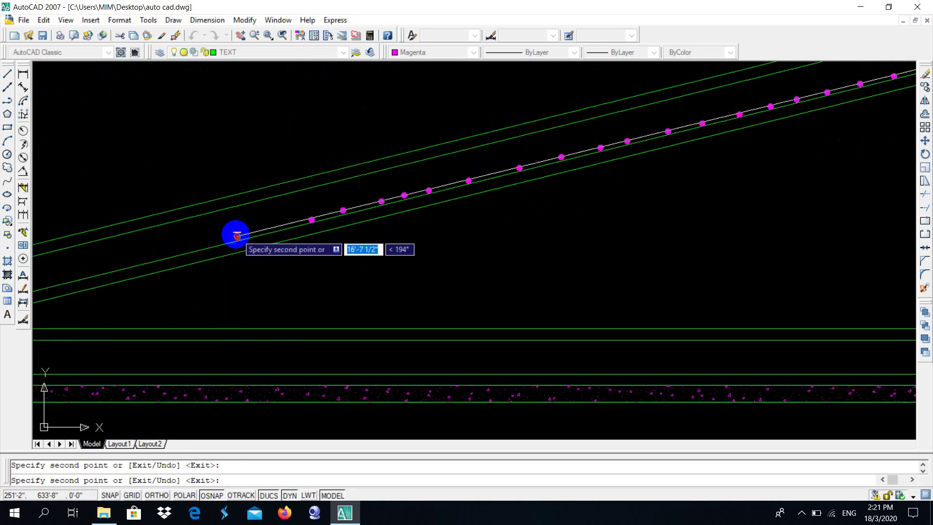
pyautogui.scroll(4, 291, 224)
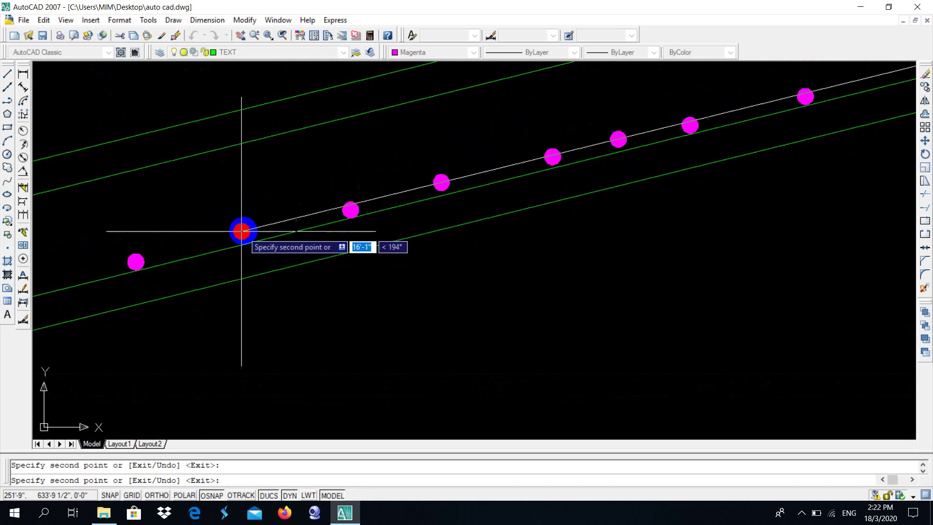
pyautogui.scroll(-5, 229, 226)
pyautogui.scroll(3, 228, 214)
pyautogui.scroll(2, 291, 192)
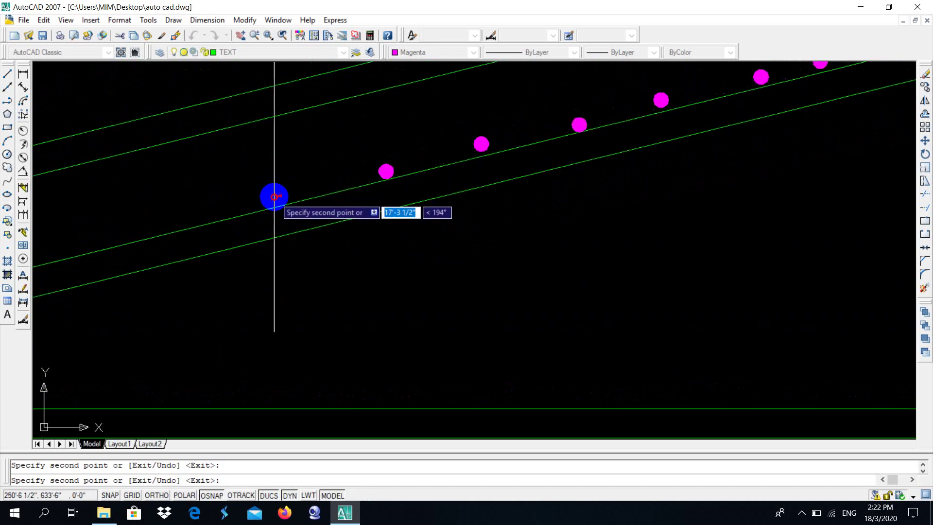
pyautogui.scroll(-2, 218, 215)
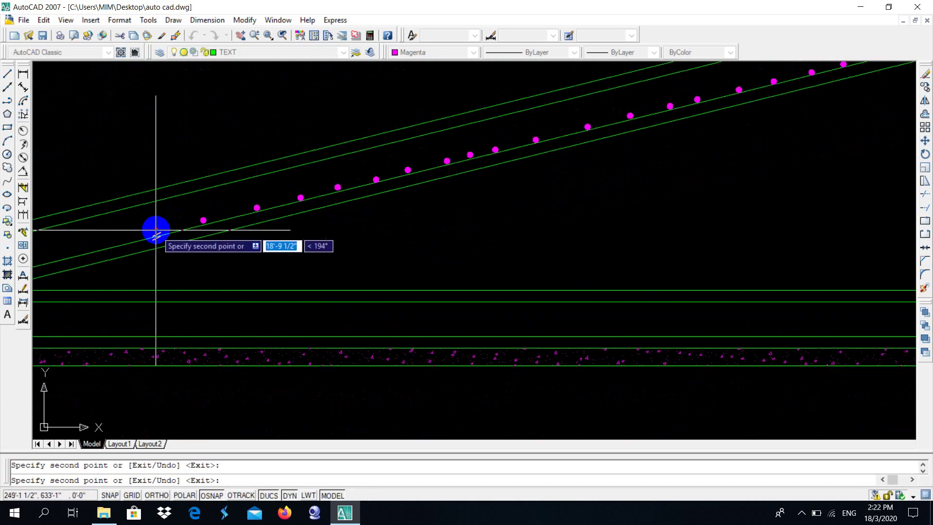
pyautogui.scroll(-3, 219, 219)
pyautogui.scroll(4, 208, 225)
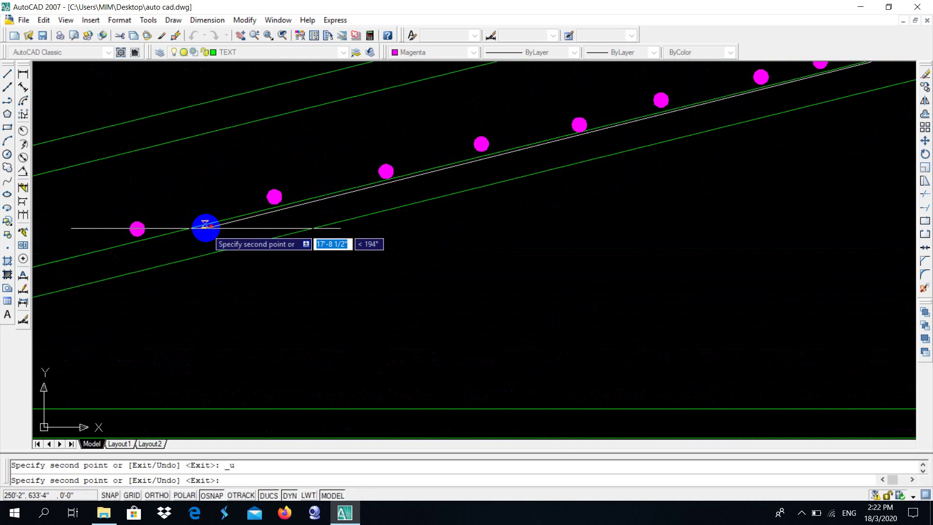
pyautogui.scroll(3, 204, 227)
pyautogui.scroll(-5, 171, 227)
pyautogui.moveTo(192, 225); pyautogui.dragTo(329, 229, button='middle')
pyautogui.scroll(5, 329, 229)
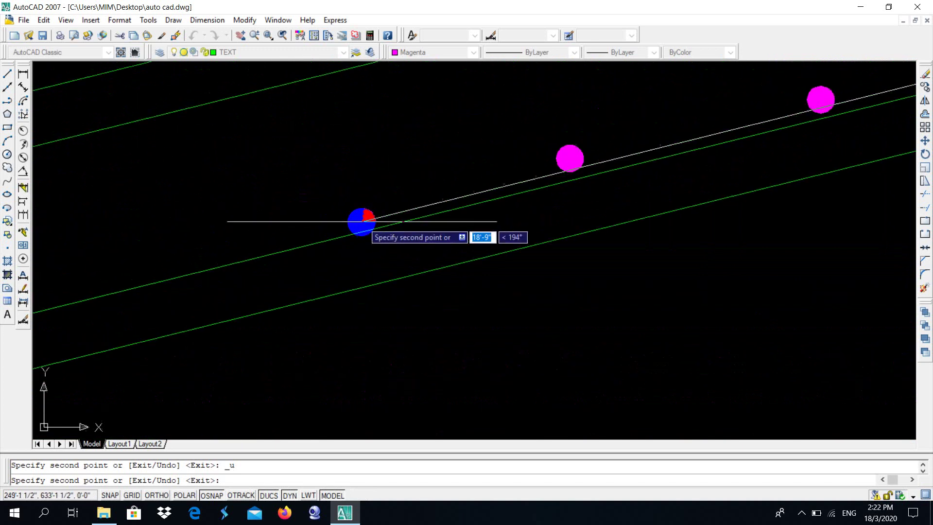
pyautogui.scroll(-4, 417, 207)
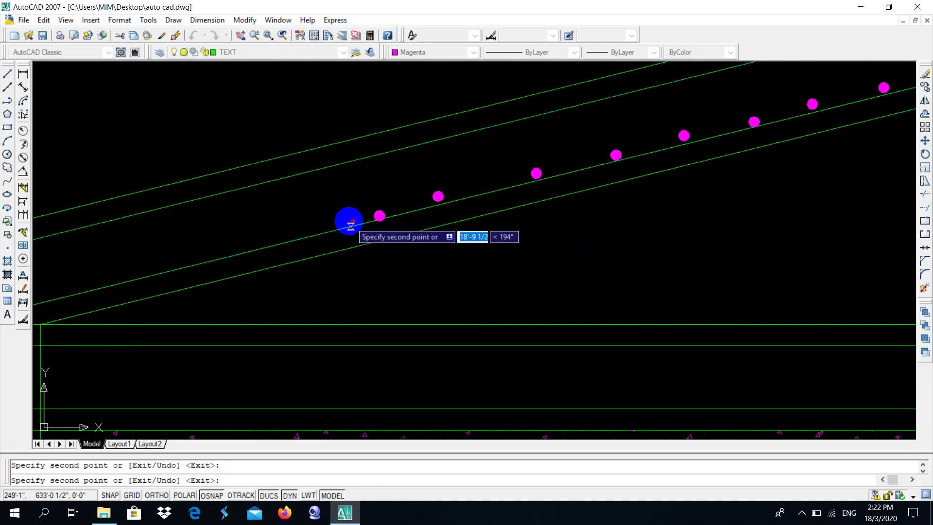
pyautogui.scroll(3, 321, 224)
pyautogui.scroll(-3, 452, 204)
pyautogui.scroll(-2, 374, 217)
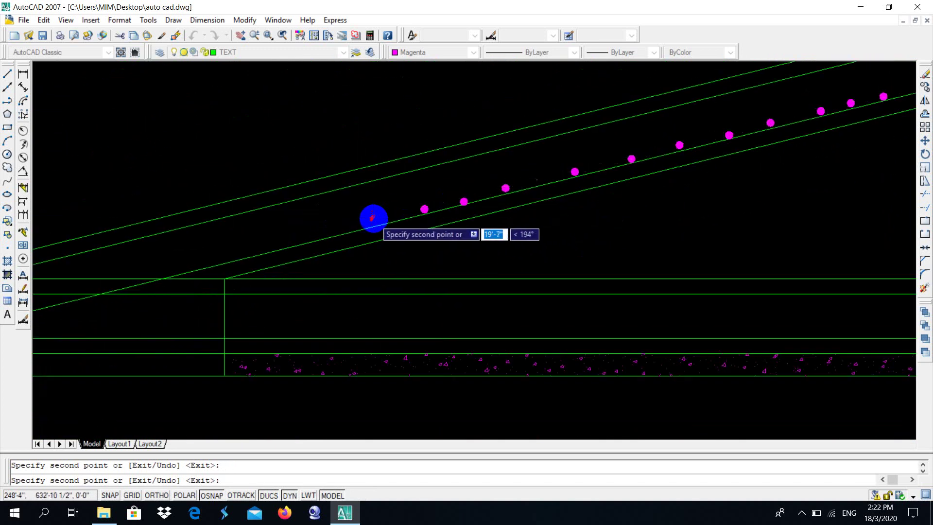
pyautogui.scroll(5, 368, 221)
pyautogui.scroll(-3, 368, 221)
pyautogui.scroll(-3, 443, 204)
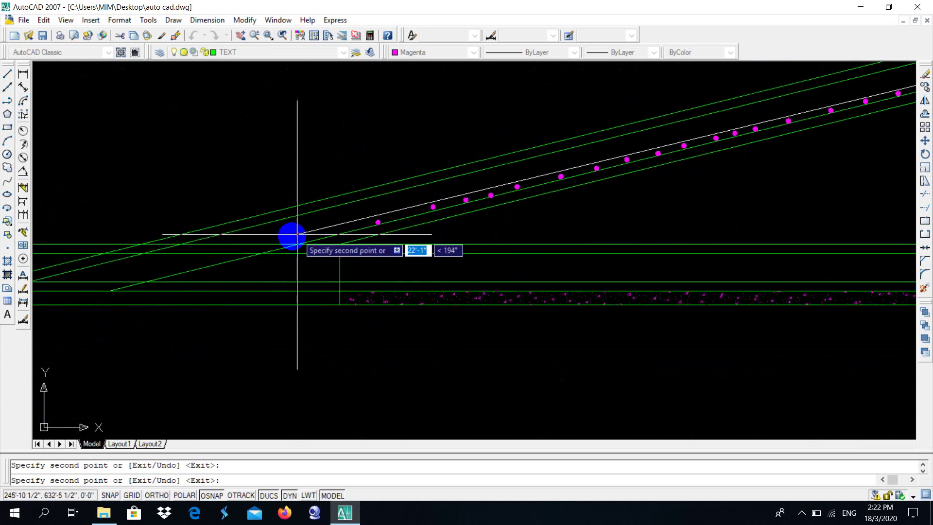
pyautogui.scroll(3, 361, 235)
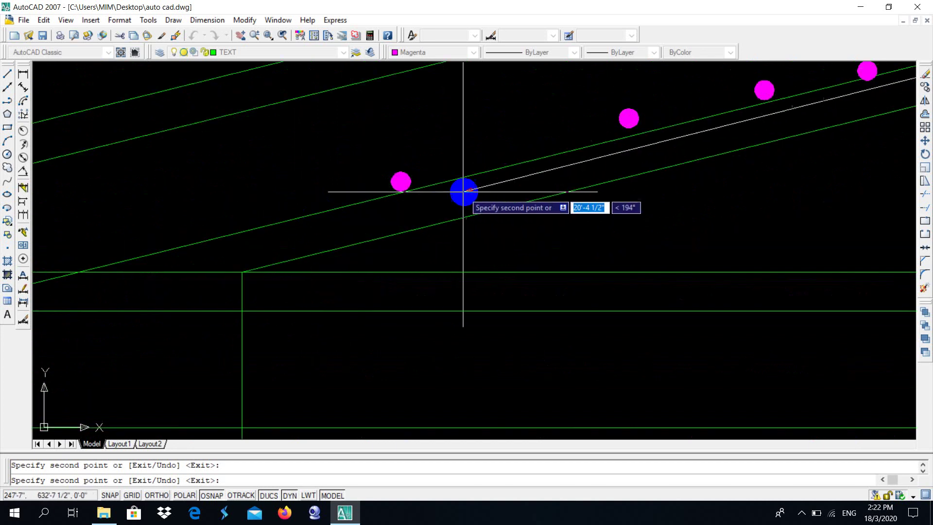
pyautogui.click(521, 150)
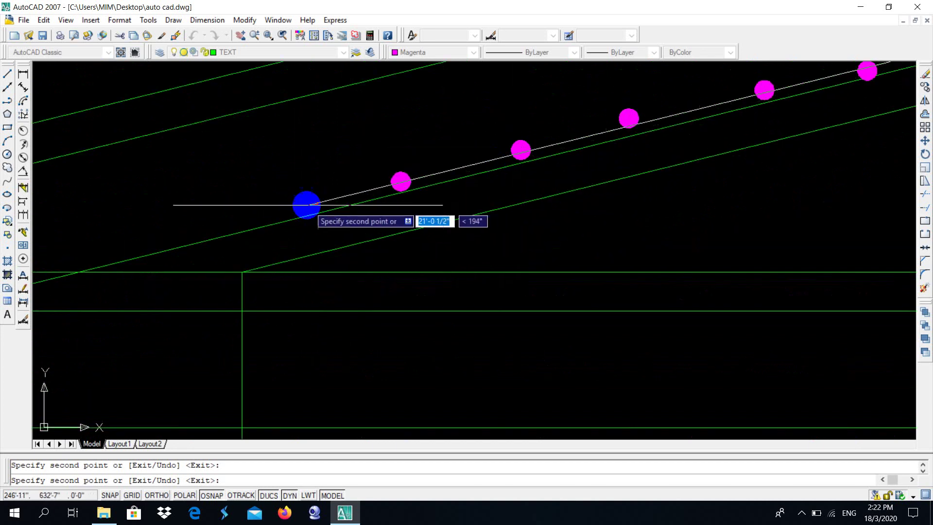
# Pan and zoom toward the slab's lower end to line up the next dot position
pyautogui.scroll(-2, 283, 212)
pyautogui.scroll(3, 236, 217)
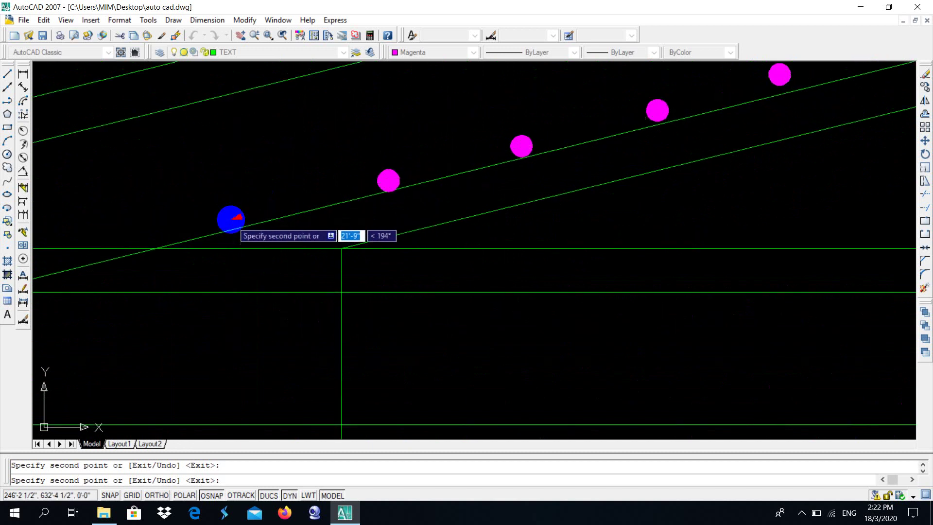
pyautogui.scroll(-3, 285, 202)
pyautogui.scroll(-1, 306, 210)
pyautogui.scroll(2, 359, 199)
pyautogui.scroll(3, 359, 199)
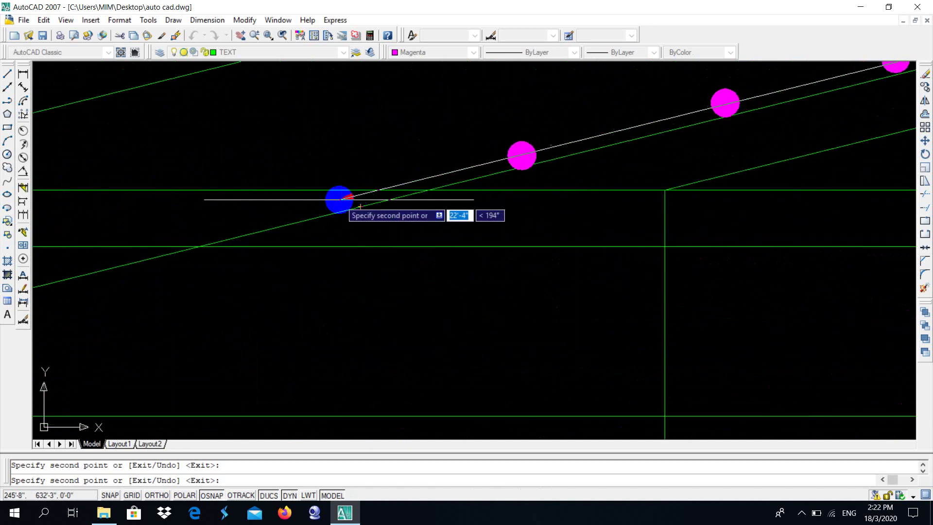
pyautogui.scroll(-3, 222, 227)
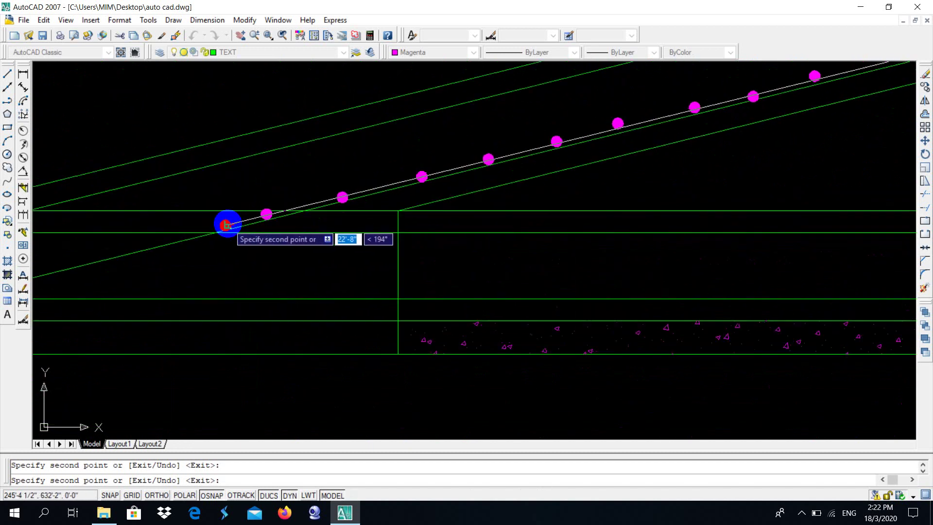
pyautogui.scroll(1, 333, 200)
pyautogui.moveTo(333, 200); pyautogui.dragTo(421, 194, button='middle')
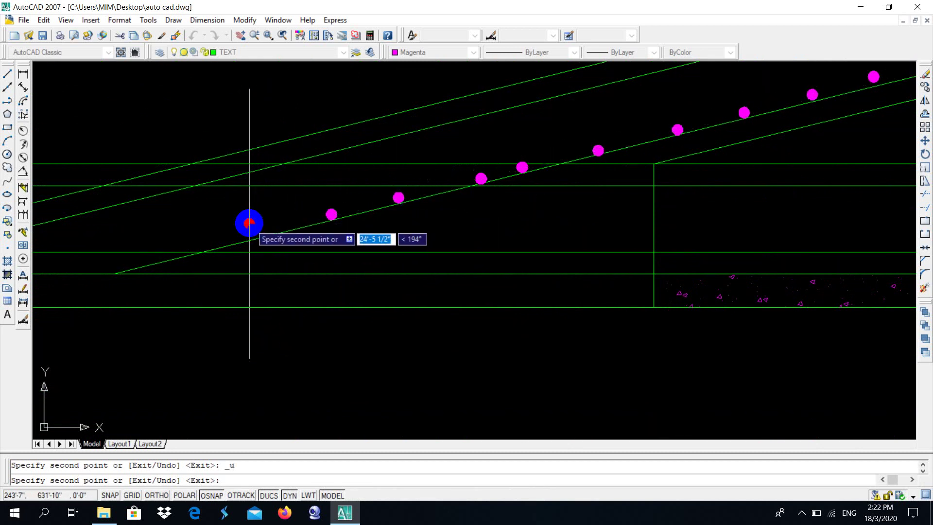
pyautogui.scroll(3, 250, 234)
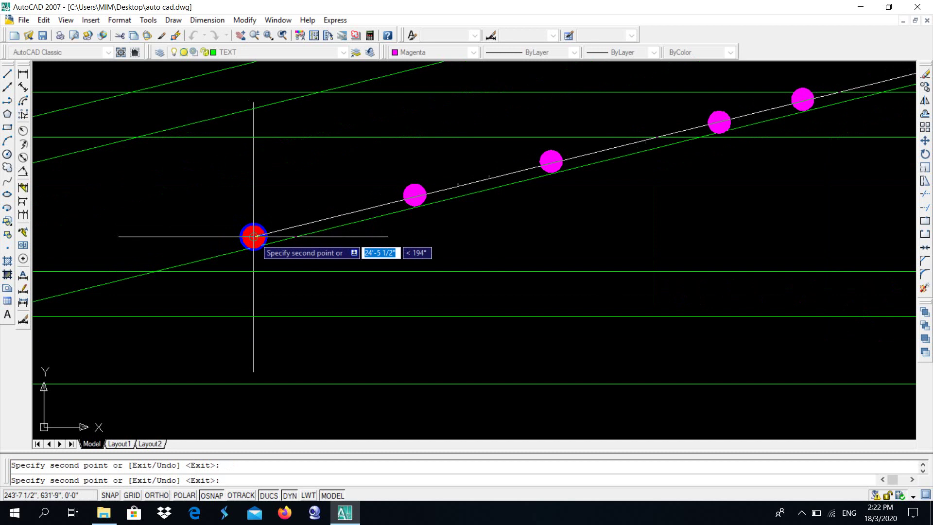
pyautogui.scroll(-5, 229, 241)
pyautogui.scroll(4, 194, 245)
pyautogui.scroll(5, 218, 246)
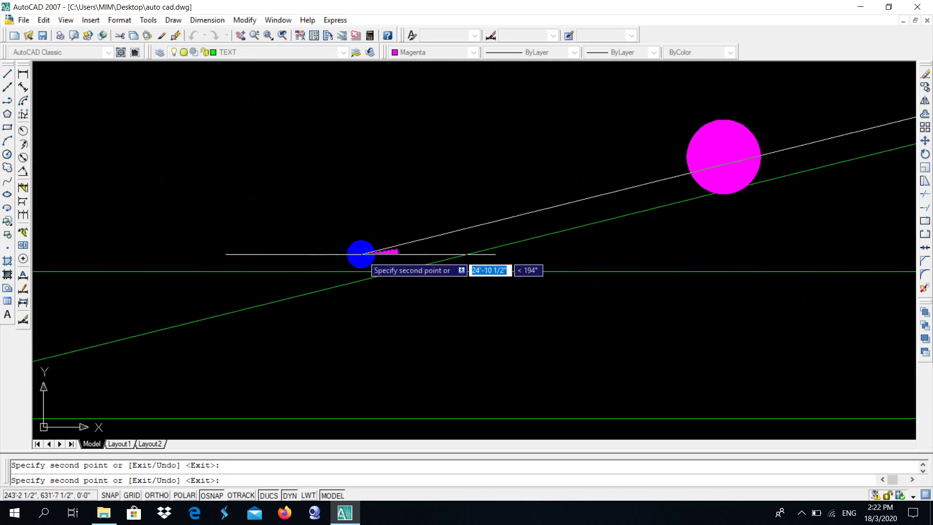
pyautogui.scroll(-2, 383, 254)
pyautogui.scroll(-2, 383, 236)
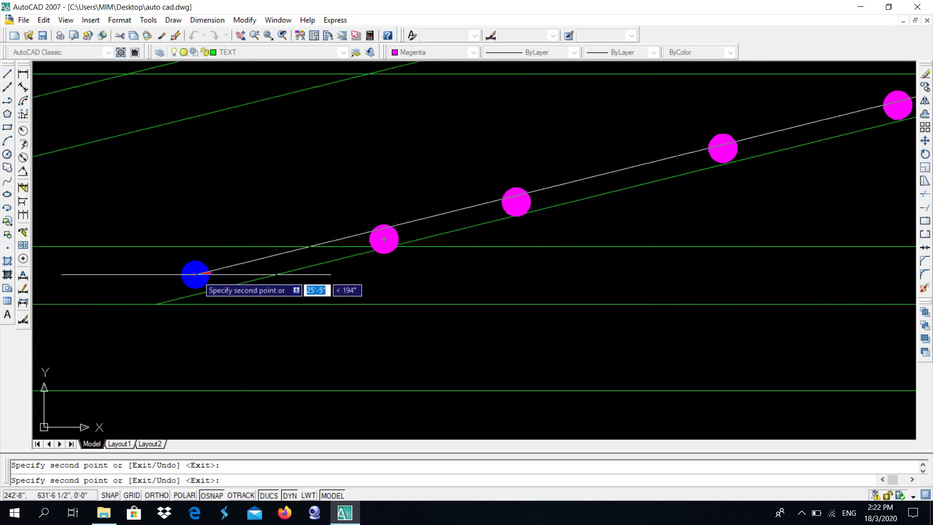
pyautogui.scroll(-3, 256, 254)
pyautogui.scroll(1, 238, 220)
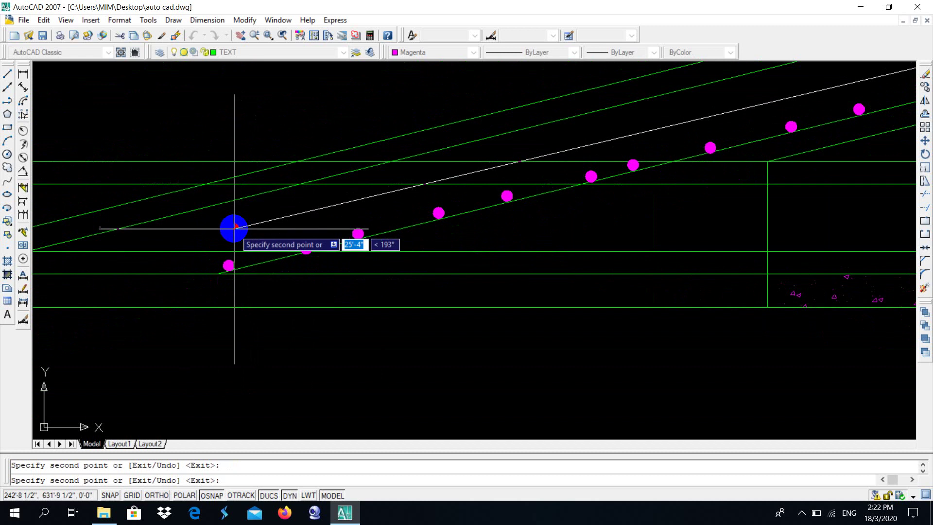
pyautogui.scroll(-4, 250, 222)
pyautogui.scroll(1, 136, 241)
pyautogui.scroll(5, 146, 238)
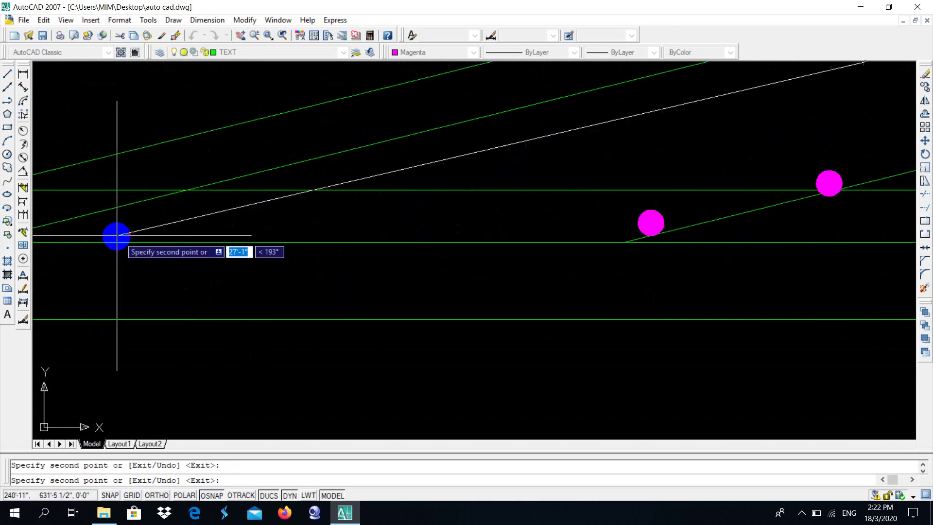
pyautogui.scroll(-4, 122, 235)
pyautogui.scroll(-2, 97, 229)
pyautogui.scroll(-2, 100, 230)
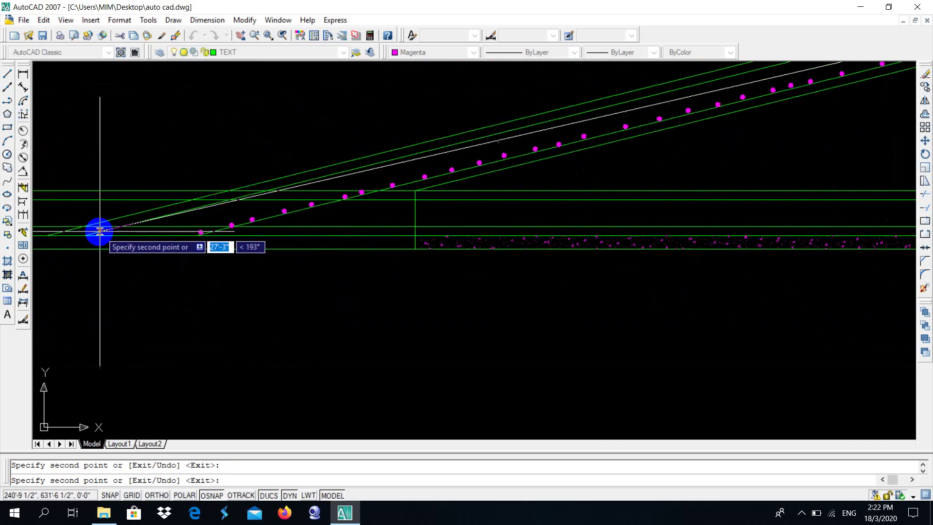
pyautogui.scroll(3, 100, 231)
pyautogui.scroll(1, 104, 246)
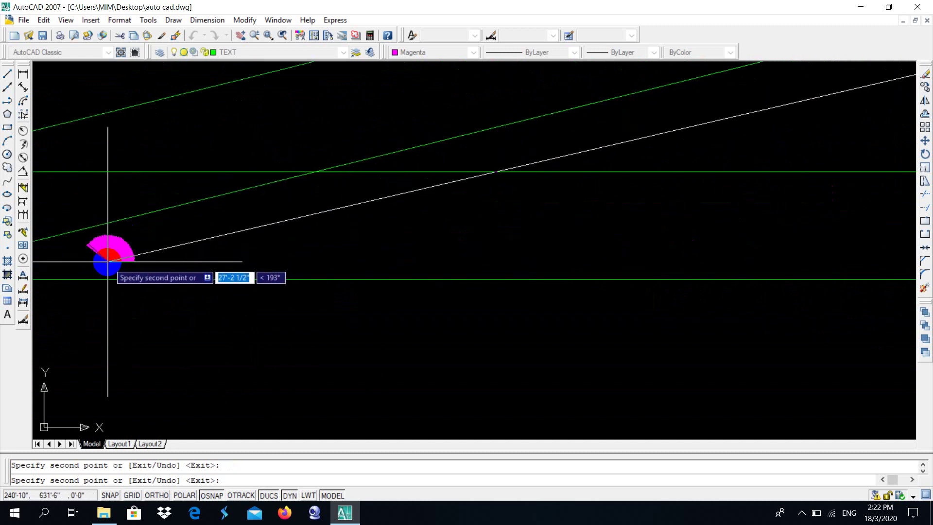
pyautogui.scroll(-3, 107, 258)
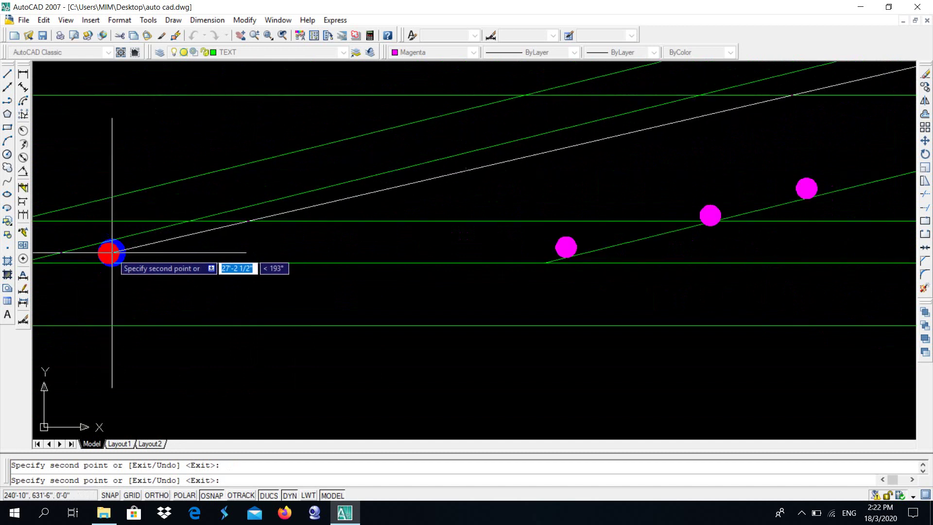
# Place three more rebar dot copies at intervals along the landing line
pyautogui.click(182, 250)
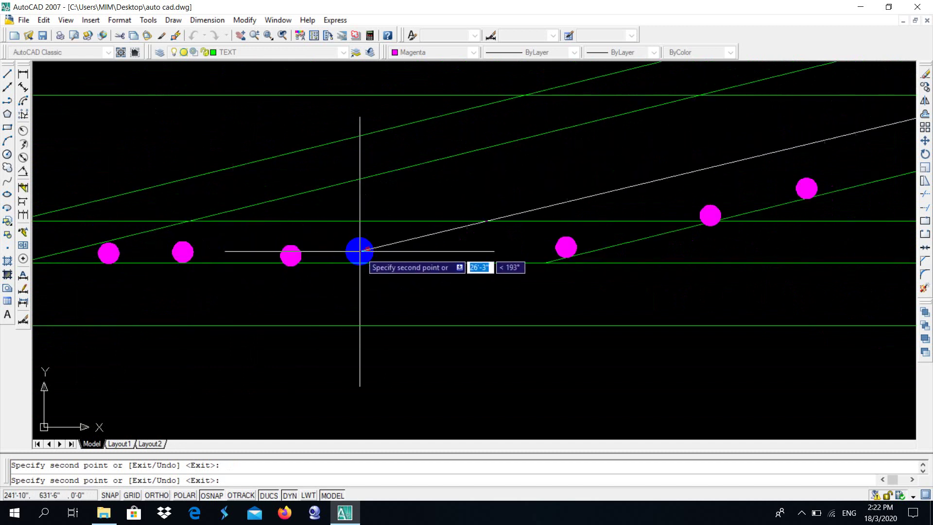
pyautogui.click(368, 252)
pyautogui.click(459, 255)
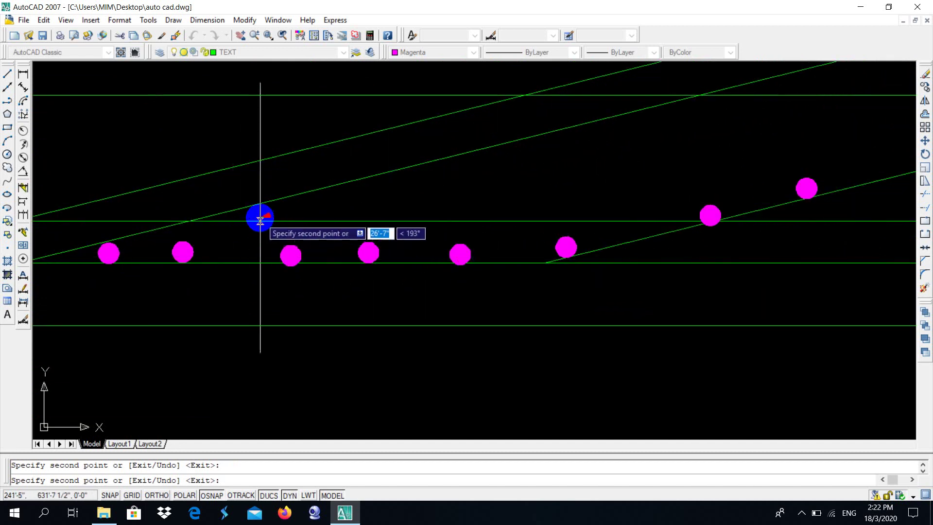
pyautogui.scroll(5, 250, 217)
pyautogui.scroll(-2, 253, 204)
pyautogui.scroll(-2, 254, 204)
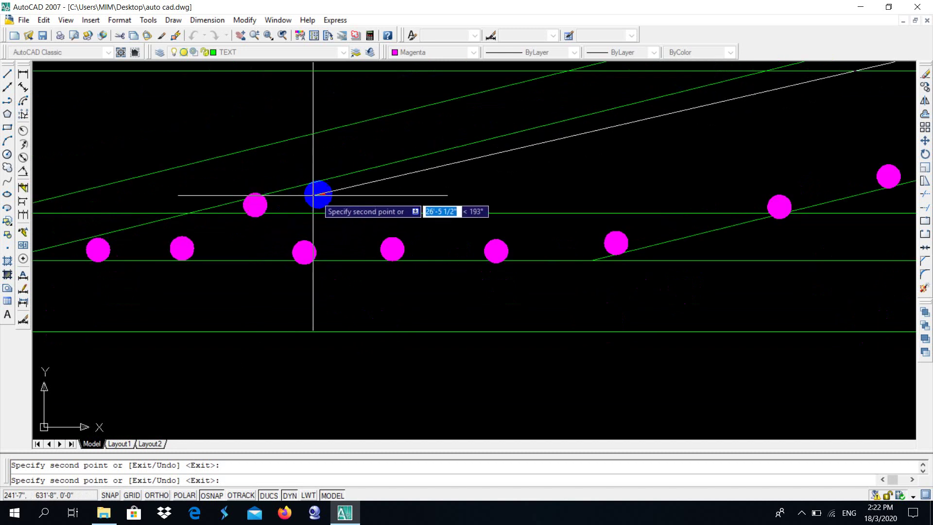
# Add dots on the upper and inclined slab lines, undoing one misplaced copy
pyautogui.click(386, 180)
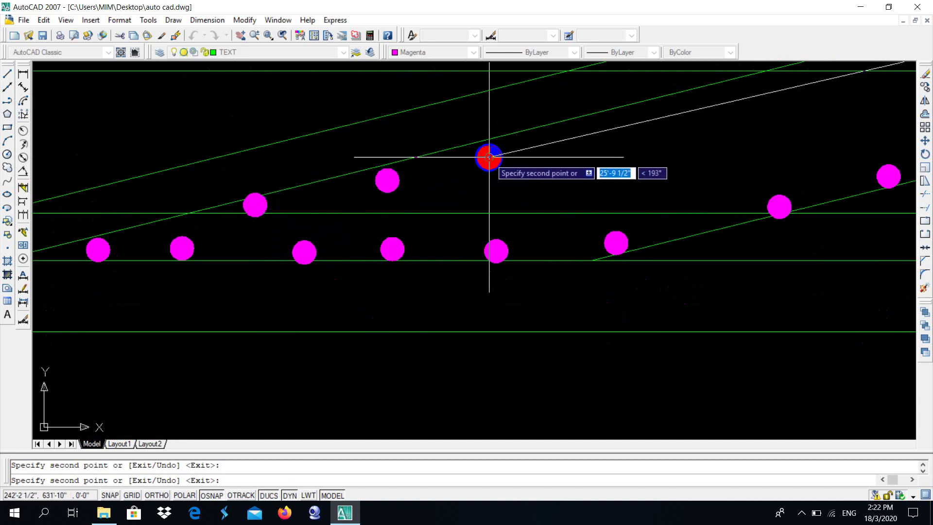
pyautogui.scroll(-4, 503, 154)
pyautogui.scroll(2, 119, 244)
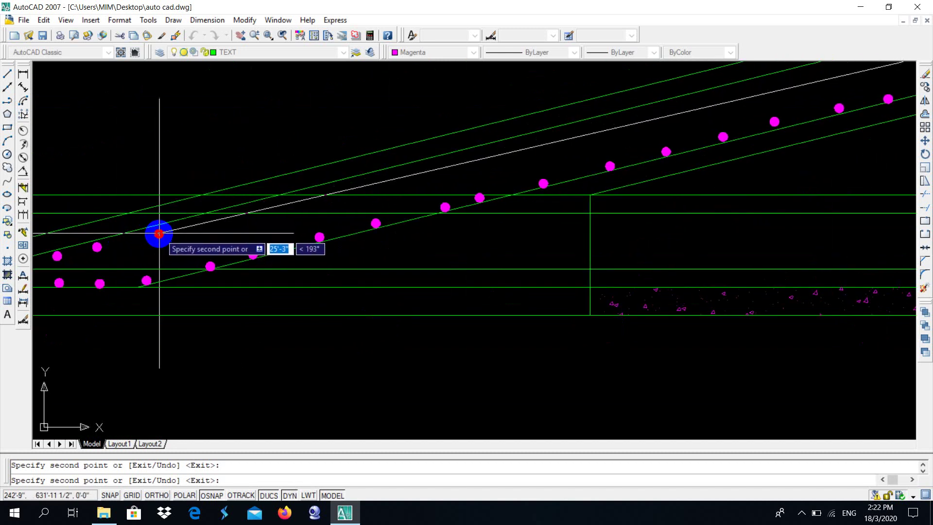
pyautogui.scroll(3, 194, 218)
pyautogui.click(193, 214)
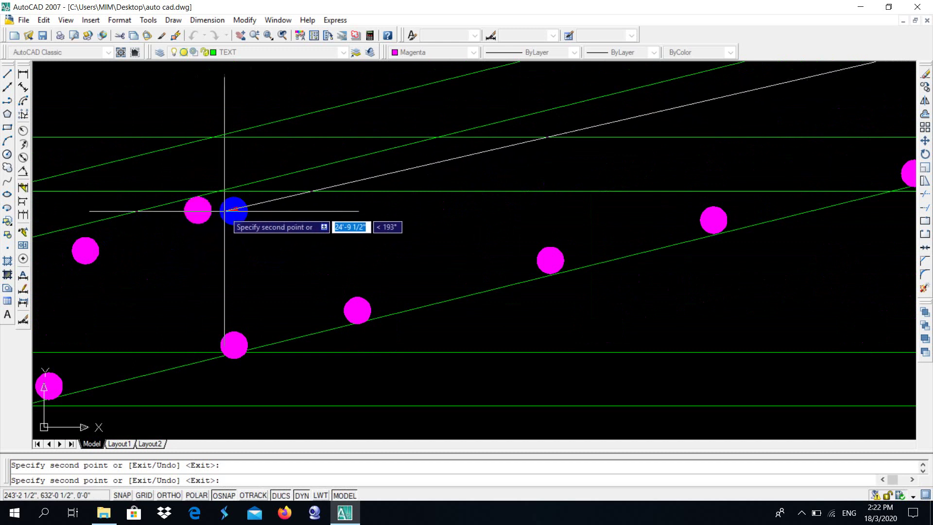
pyautogui.scroll(-2, 234, 208)
pyautogui.click(308, 198)
pyautogui.moveTo(359, 193); pyautogui.dragTo(260, 241, button='middle')
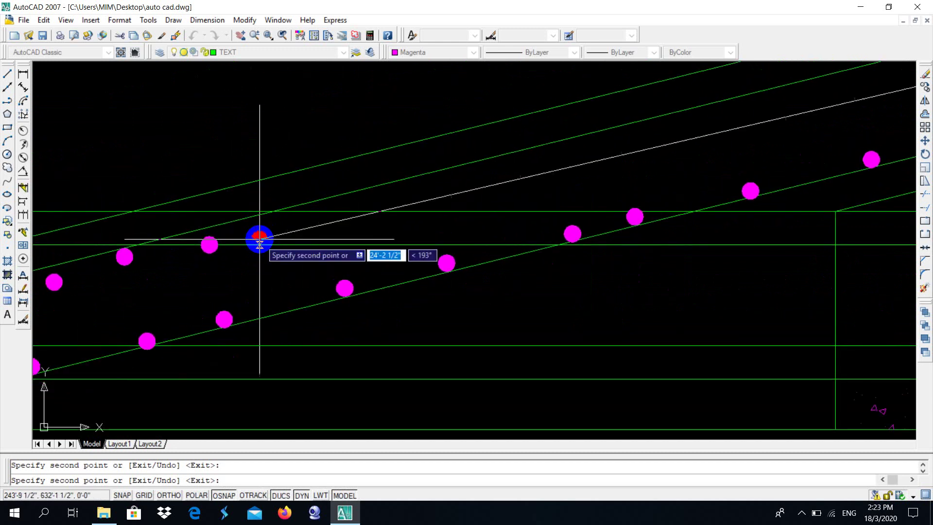
pyautogui.scroll(1, 258, 239)
pyautogui.hotkey('ctrl', 'z')
pyautogui.scroll(-2, 292, 200)
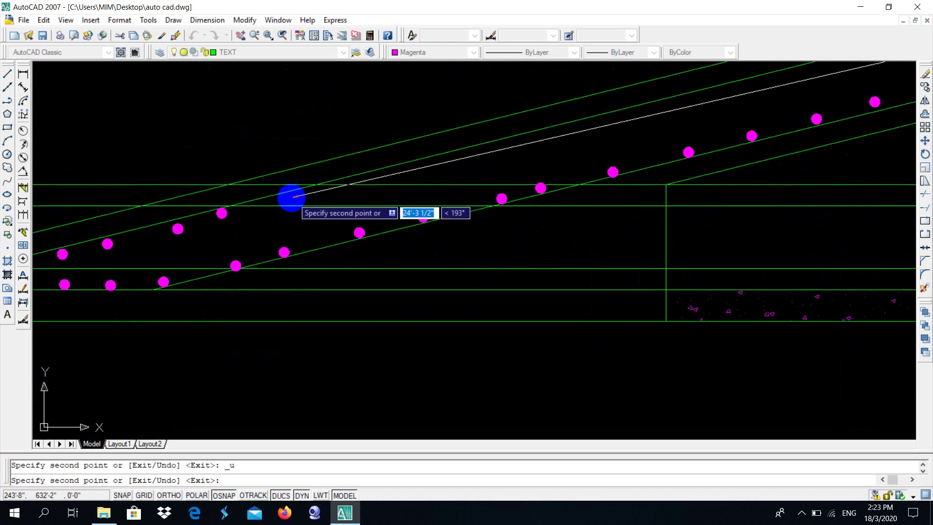
pyautogui.scroll(3, 270, 196)
pyautogui.scroll(-3, 358, 181)
pyautogui.scroll(1, 161, 229)
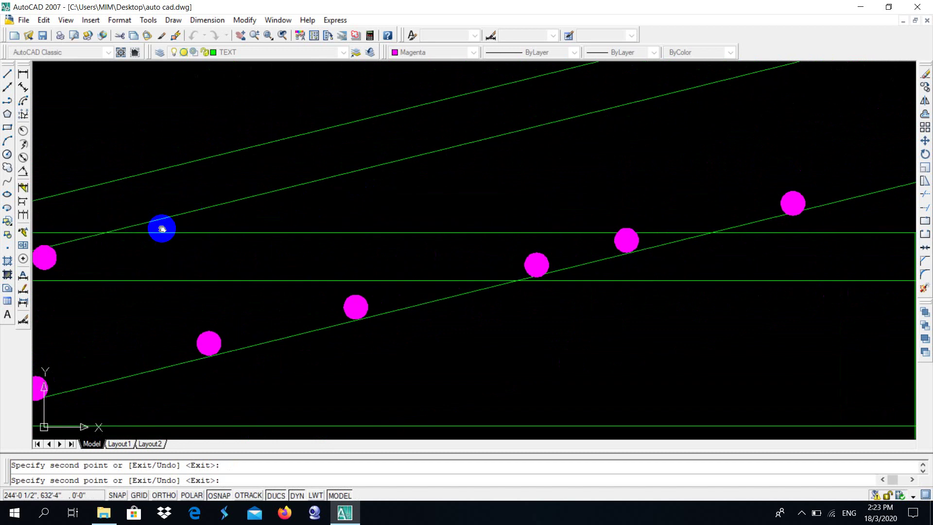
pyautogui.scroll(1, 224, 213)
pyautogui.scroll(-4, 229, 212)
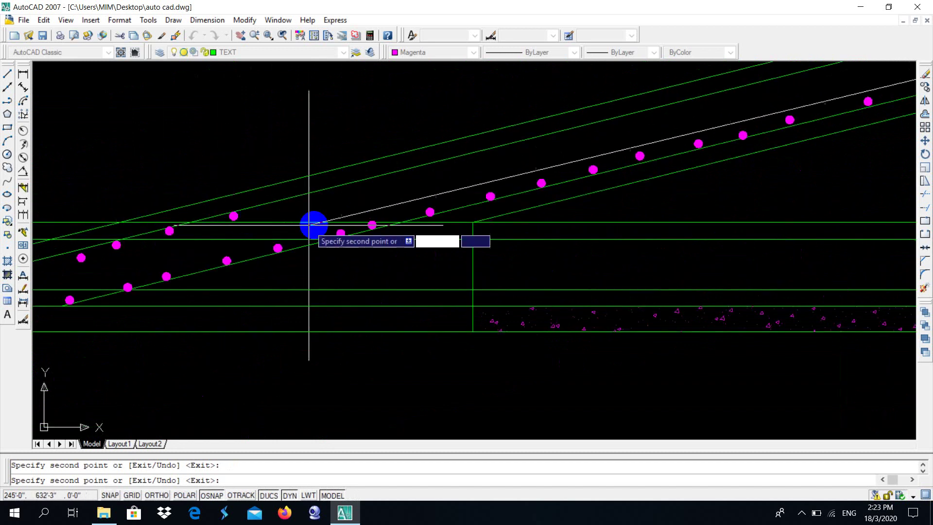
pyautogui.scroll(2, 244, 227)
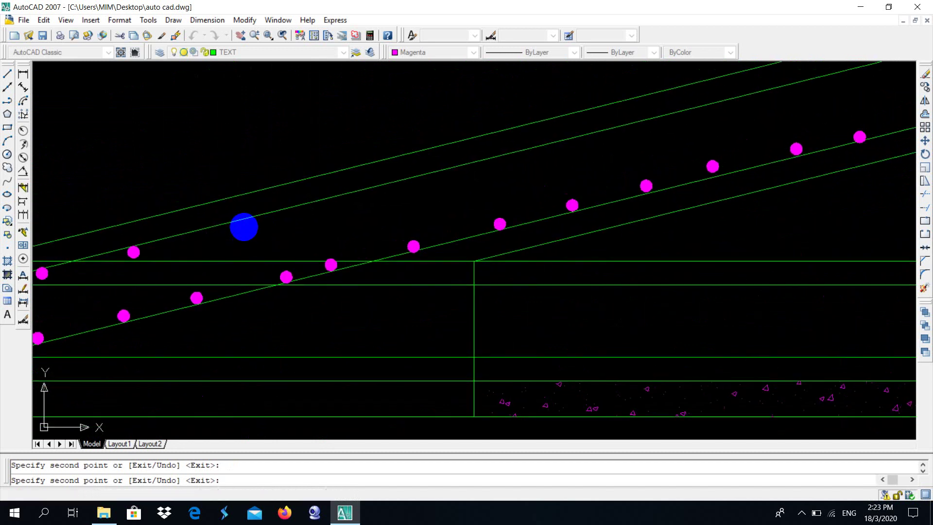
pyautogui.scroll(3, 198, 236)
# Copy a chain of rebar dots down the upper slab line while panning along it
pyautogui.click(160, 246)
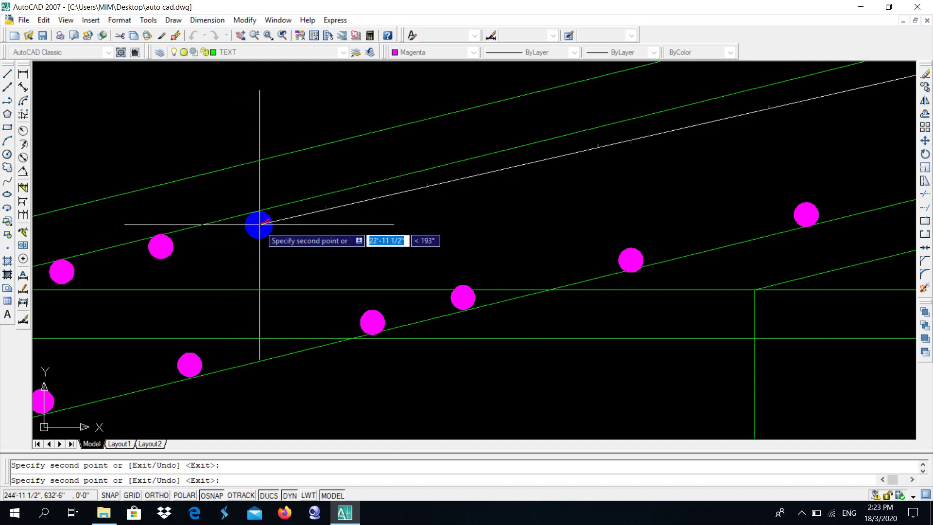
pyautogui.click(266, 224)
pyautogui.moveTo(348, 223); pyautogui.dragTo(148, 285, button='middle')
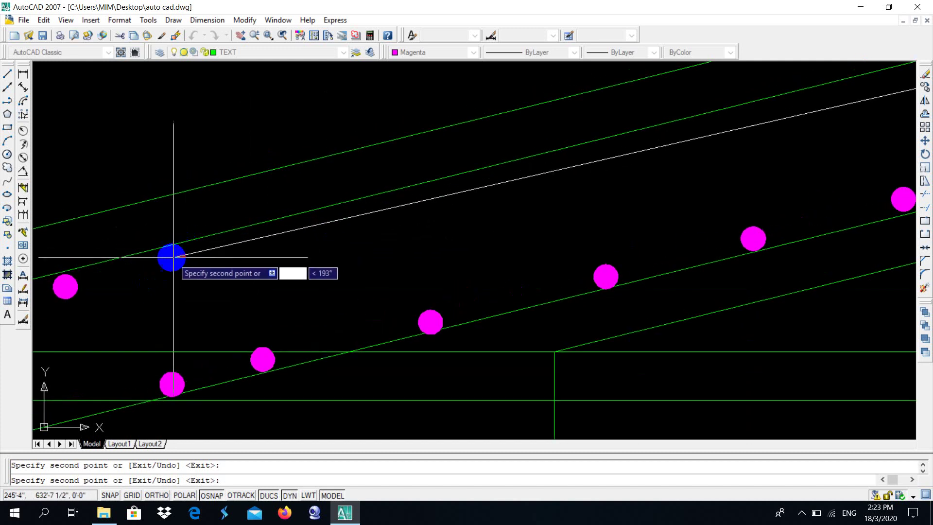
pyautogui.click(158, 265)
pyautogui.moveTo(292, 229); pyautogui.dragTo(183, 273, button='middle')
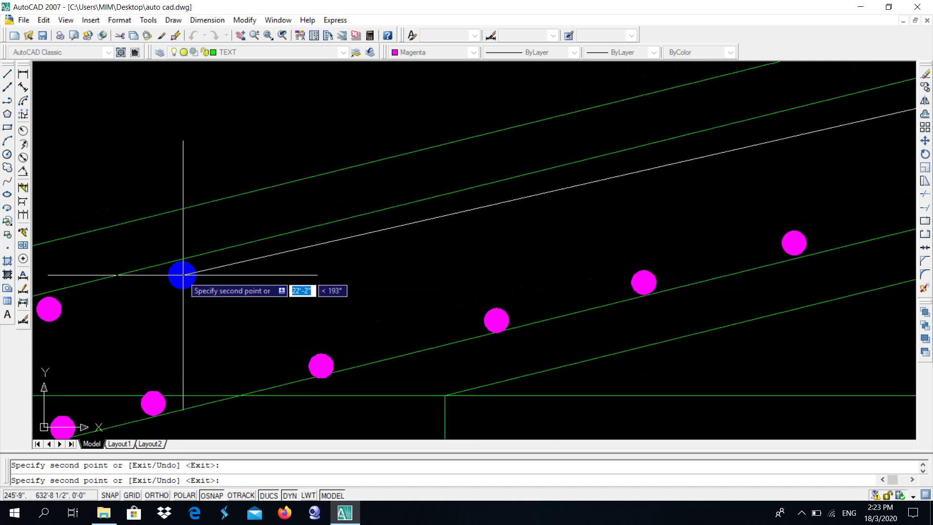
pyautogui.click(183, 273)
pyautogui.click(340, 235)
pyautogui.moveTo(494, 202); pyautogui.dragTo(327, 259, button='middle')
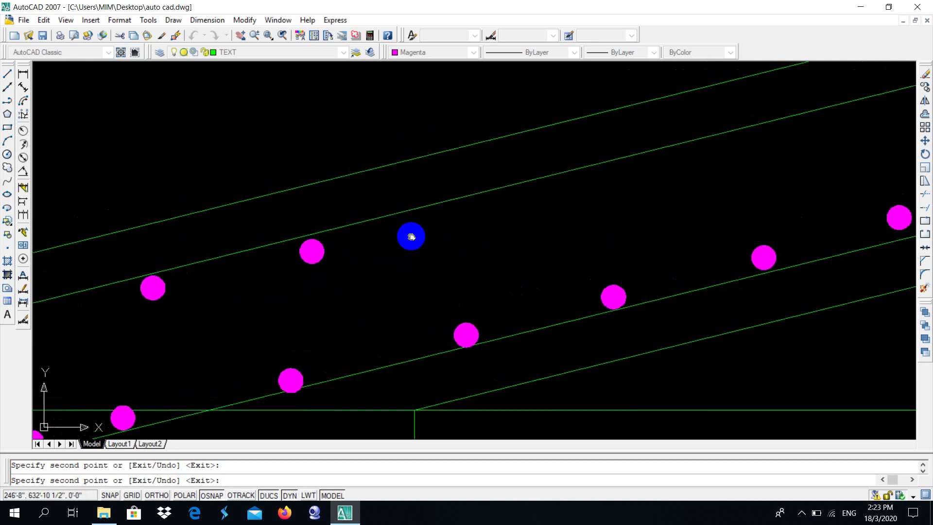
pyautogui.click(335, 254)
pyautogui.moveTo(424, 241); pyautogui.dragTo(231, 287, button='middle')
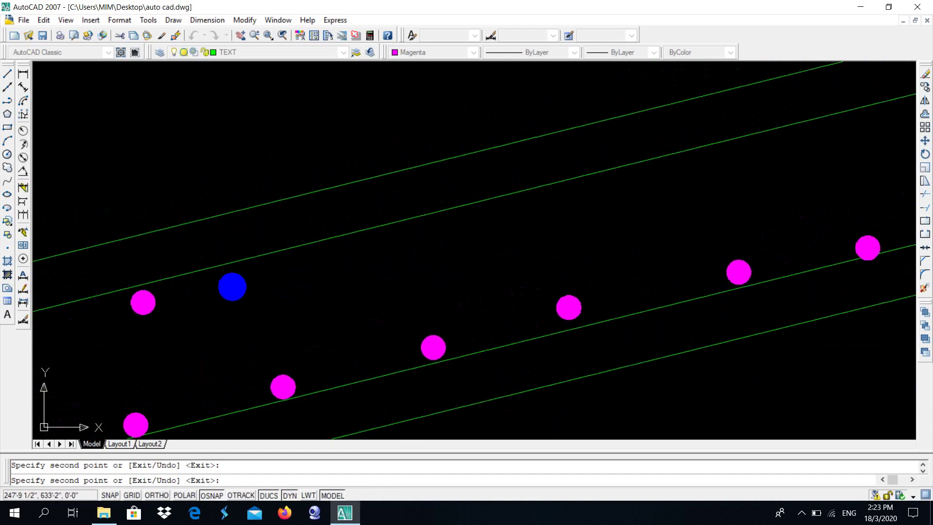
pyautogui.click(305, 259)
pyautogui.moveTo(424, 239); pyautogui.dragTo(204, 306, button='middle')
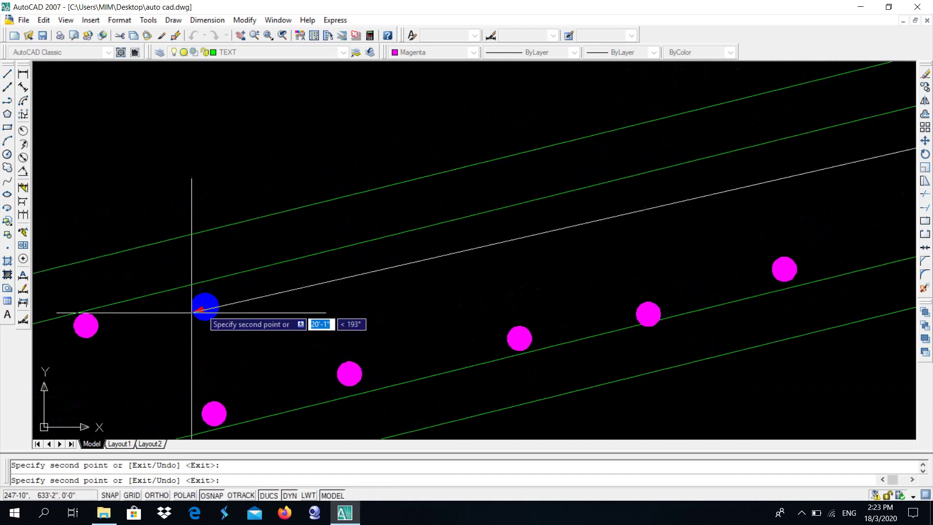
pyautogui.click(248, 284)
pyautogui.moveTo(389, 263); pyautogui.dragTo(158, 327, button='middle')
# Continue spacing dot copies down the slab toward its lower end
pyautogui.click(196, 309)
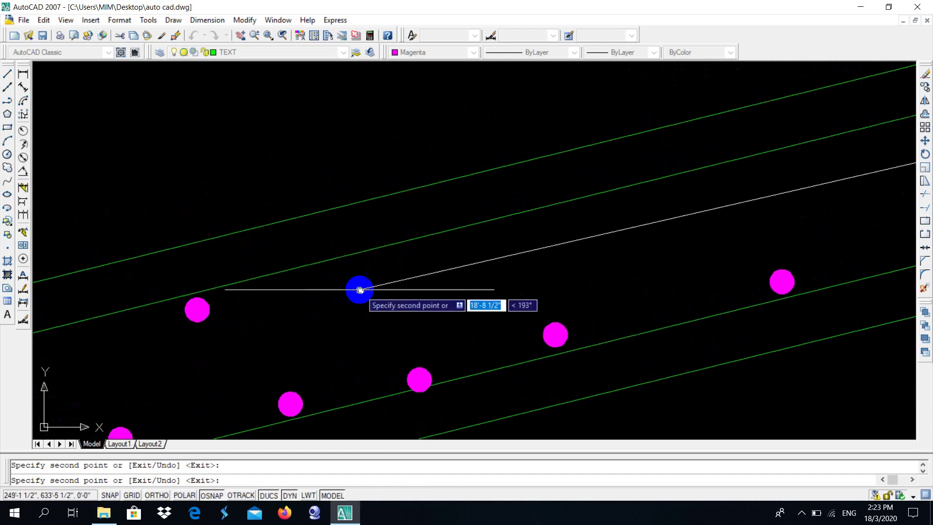
pyautogui.moveTo(357, 281); pyautogui.dragTo(243, 300, button='middle')
pyautogui.click(227, 291)
pyautogui.moveTo(350, 285); pyautogui.dragTo(244, 300, button='middle')
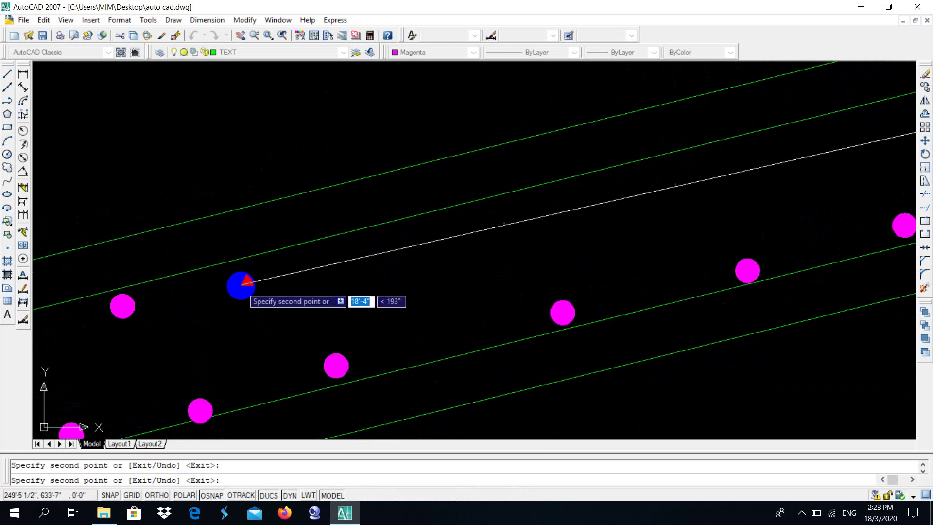
pyautogui.click(247, 271)
pyautogui.moveTo(363, 276); pyautogui.dragTo(269, 298, button='middle')
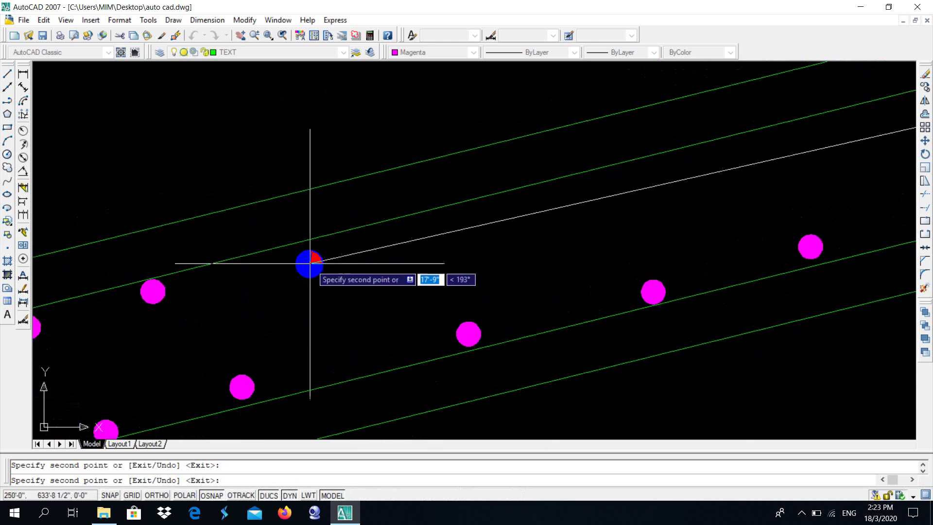
pyautogui.click(323, 252)
pyautogui.moveTo(489, 222); pyautogui.dragTo(317, 275, button='middle')
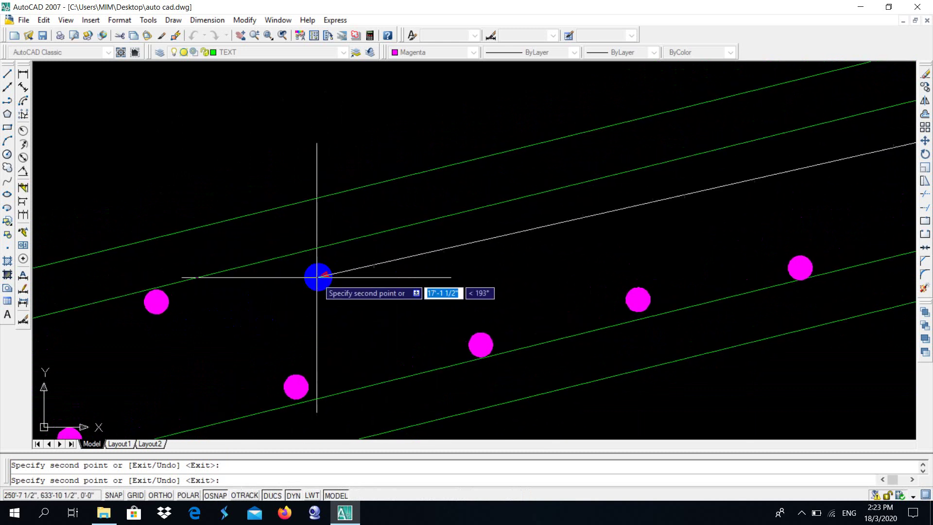
pyautogui.click(348, 254)
pyautogui.moveTo(387, 277); pyautogui.dragTo(165, 318, button='middle')
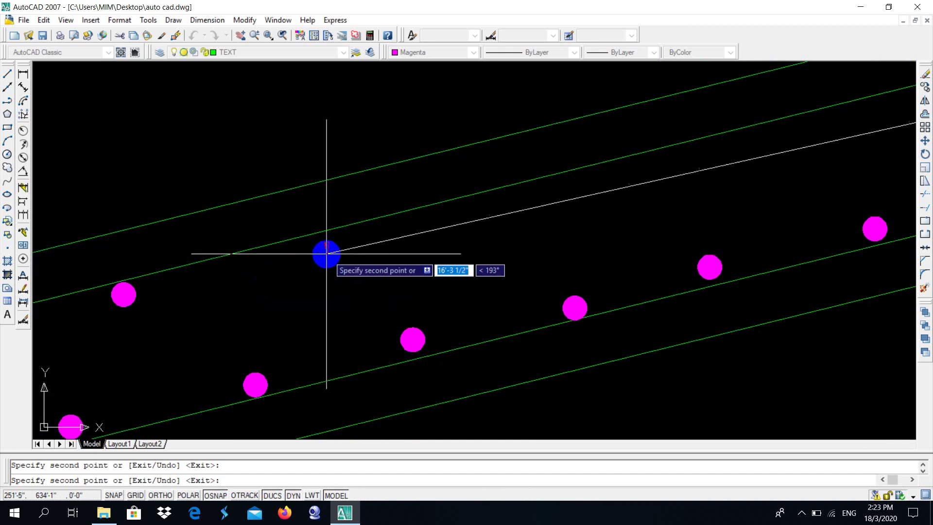
pyautogui.moveTo(421, 275); pyautogui.dragTo(217, 315, button='middle')
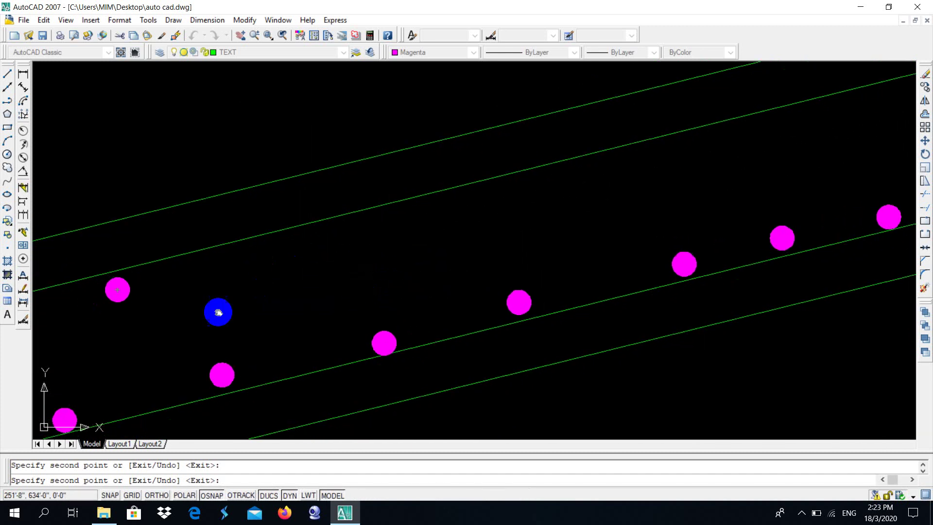
# Fill the far stretch of the upper slab line with further rebar dot copies
pyautogui.click(267, 249)
pyautogui.moveTo(400, 287); pyautogui.dragTo(162, 331, button='middle')
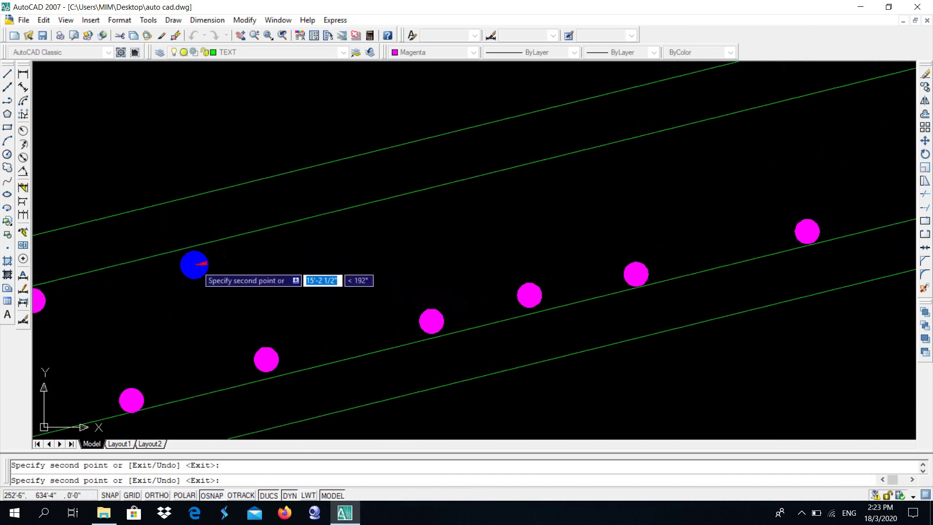
pyautogui.click(178, 263)
pyautogui.moveTo(285, 283); pyautogui.dragTo(185, 312, button='middle')
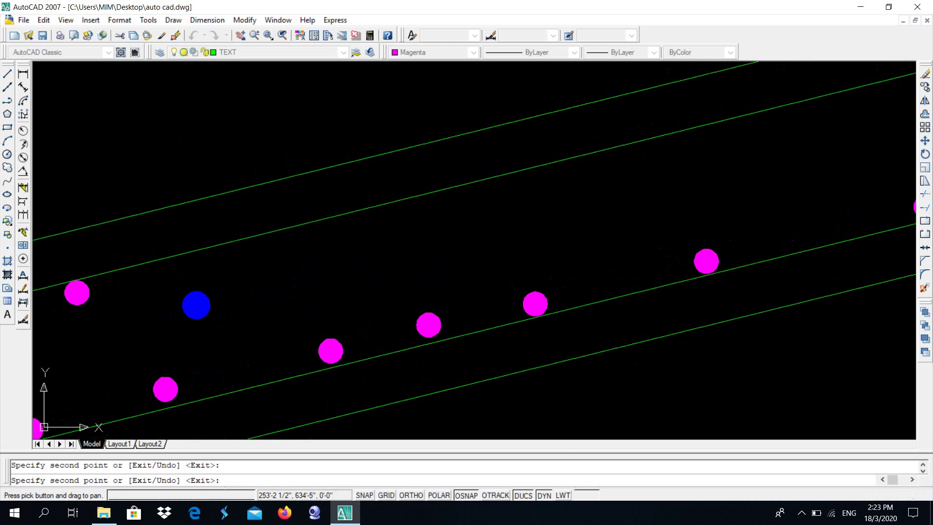
pyautogui.click(240, 256)
pyautogui.moveTo(383, 232); pyautogui.dragTo(196, 267, button='middle')
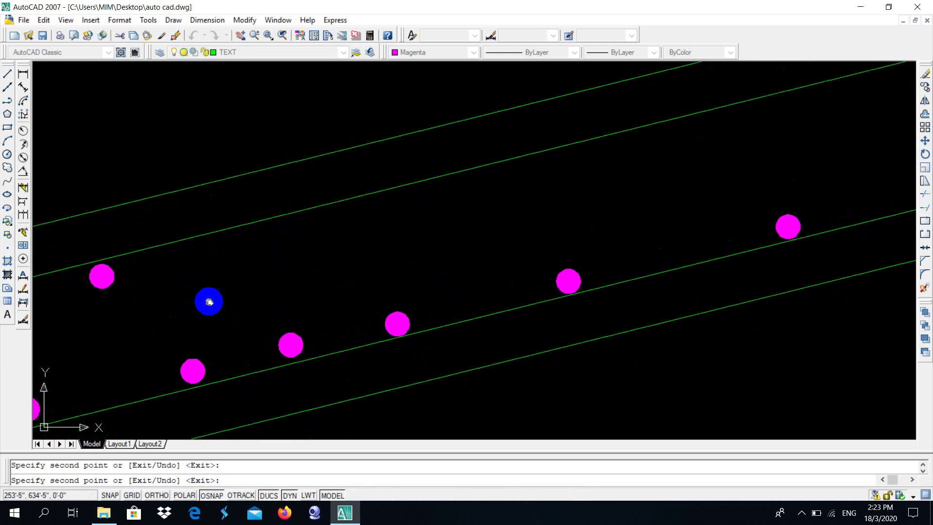
pyautogui.click(183, 259)
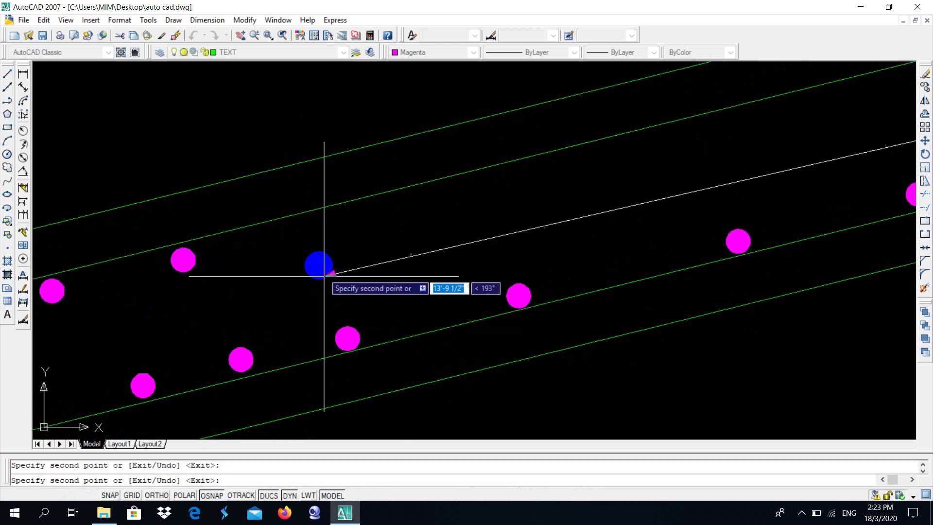
pyautogui.click(335, 212)
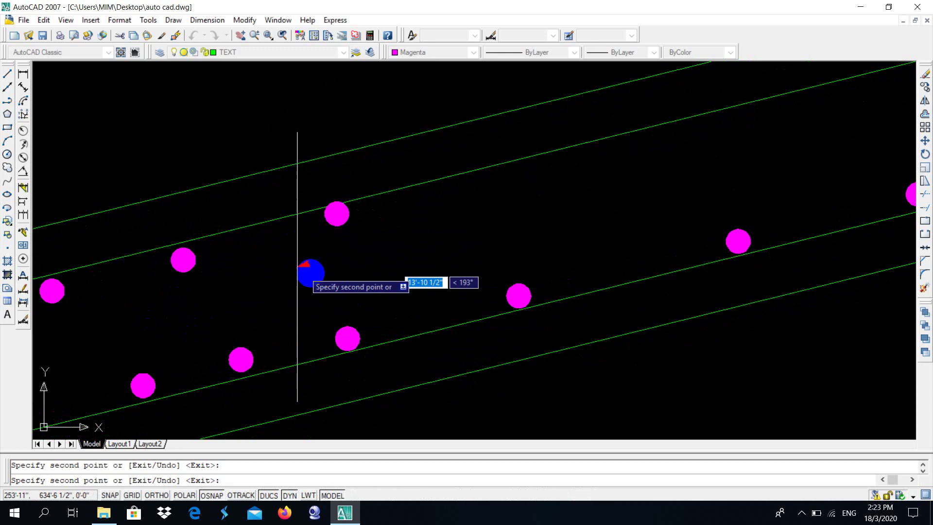
pyautogui.moveTo(439, 262); pyautogui.dragTo(190, 332, button='middle')
pyautogui.click(268, 242)
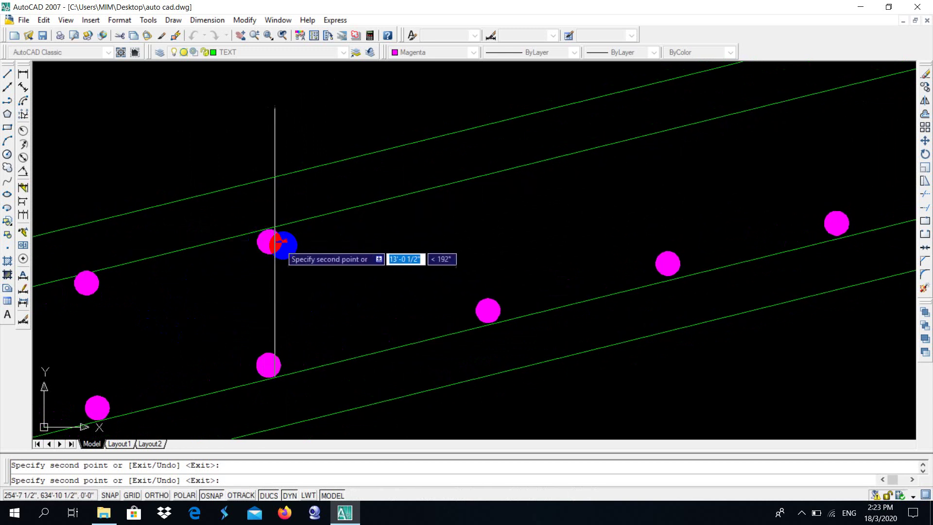
pyautogui.moveTo(338, 259); pyautogui.dragTo(111, 318, button='middle')
pyautogui.click(244, 251)
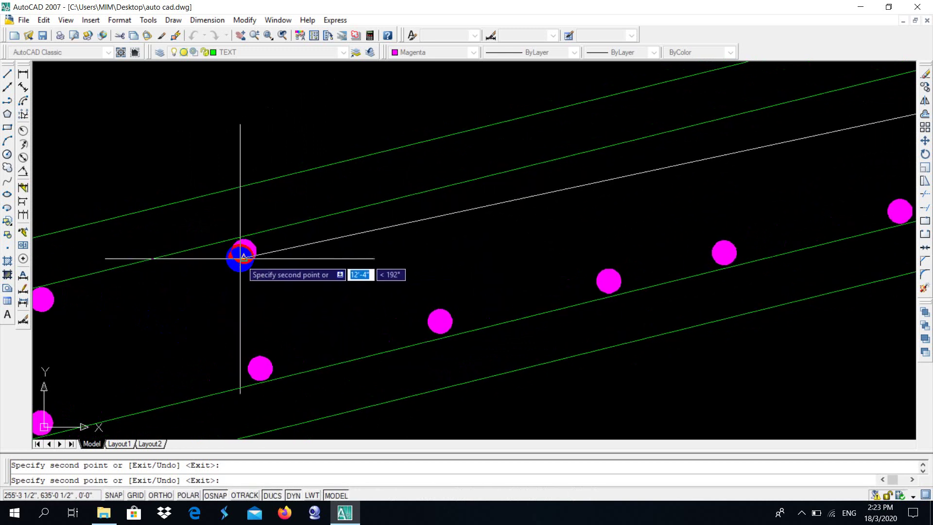
pyautogui.scroll(-2, 287, 264)
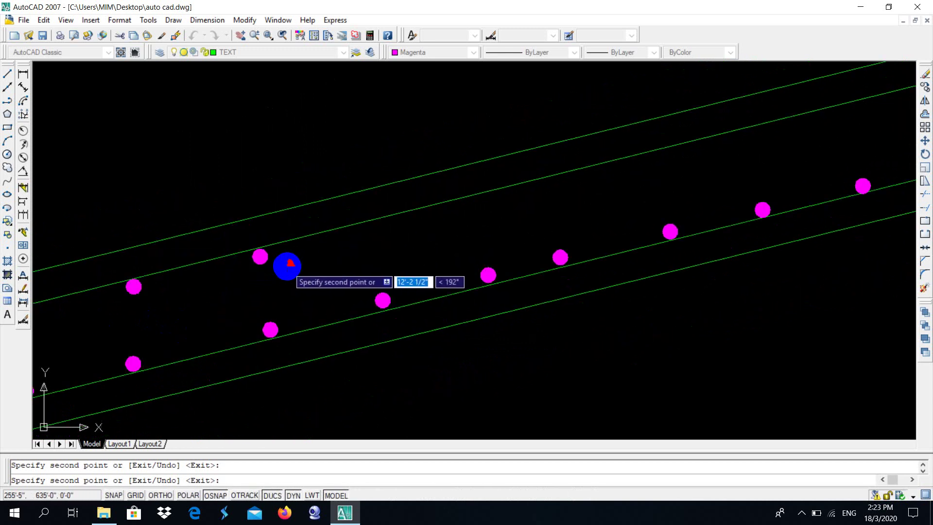
pyautogui.click(802, 514)
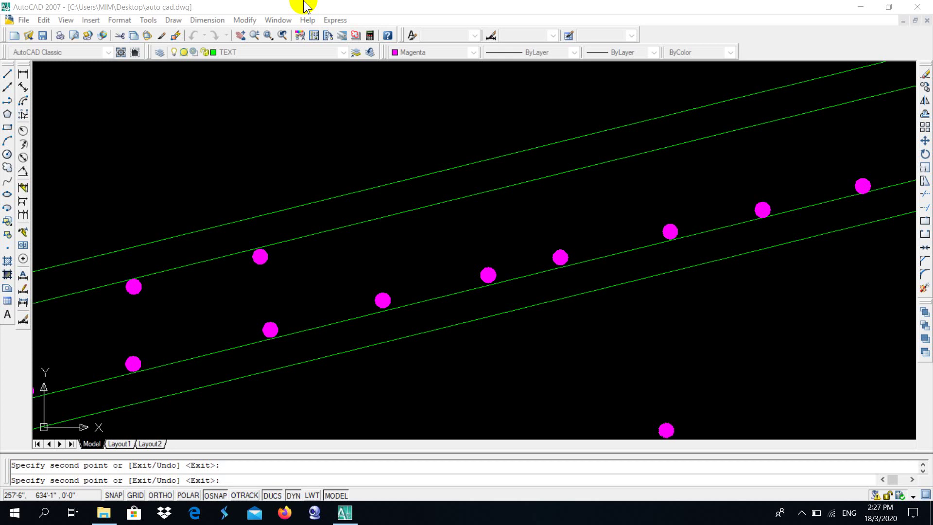
pyautogui.scroll(-5, 411, 73)
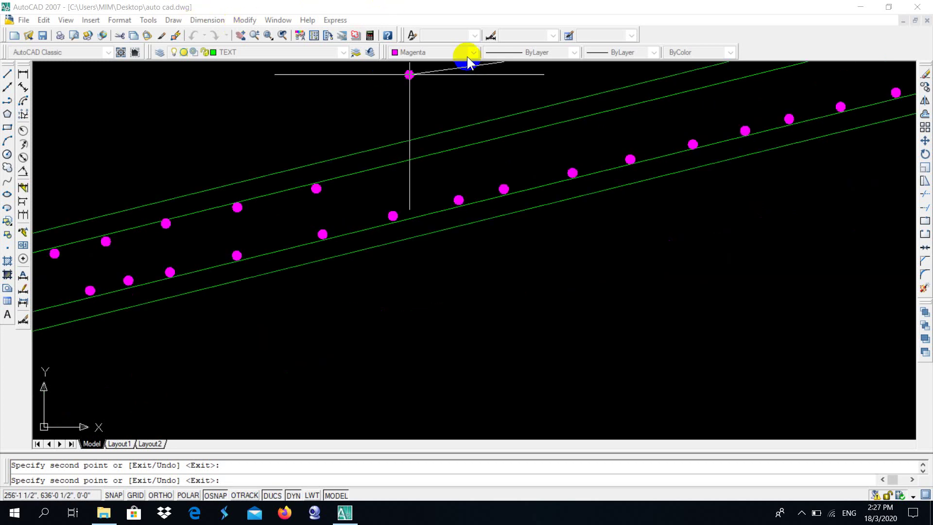
pyautogui.click(398, 153)
pyautogui.scroll(-4, 369, 193)
pyautogui.scroll(-2, 493, 213)
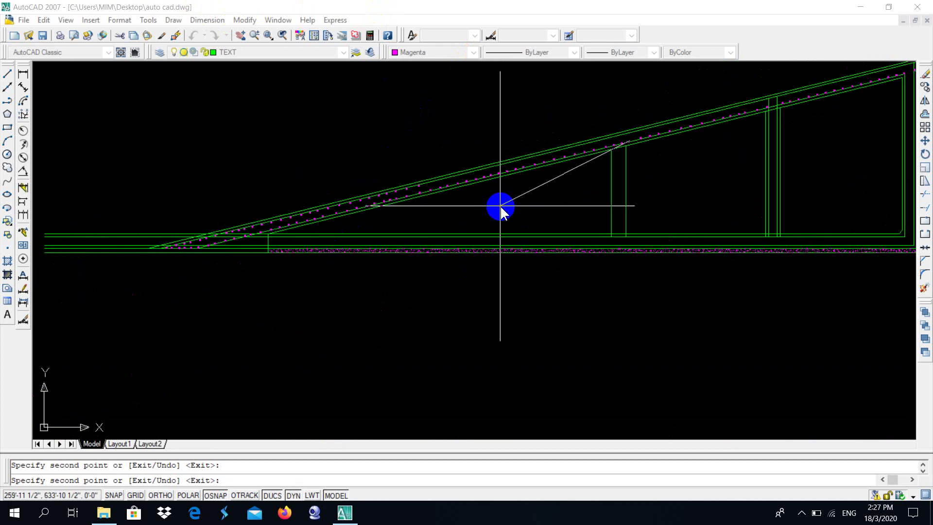
pyautogui.scroll(-2, 500, 208)
pyautogui.scroll(5, 498, 205)
pyautogui.scroll(-1, 226, 241)
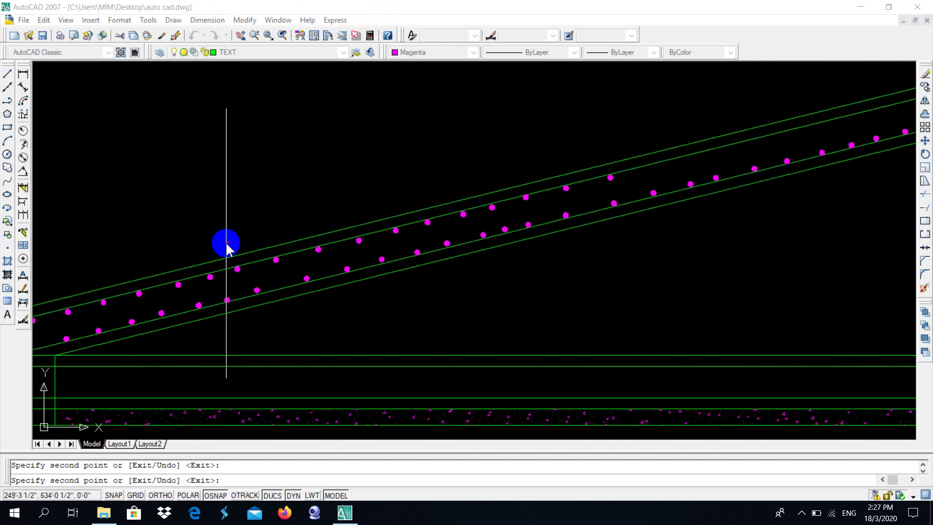
pyautogui.scroll(-3, 225, 241)
pyautogui.scroll(-2, 416, 244)
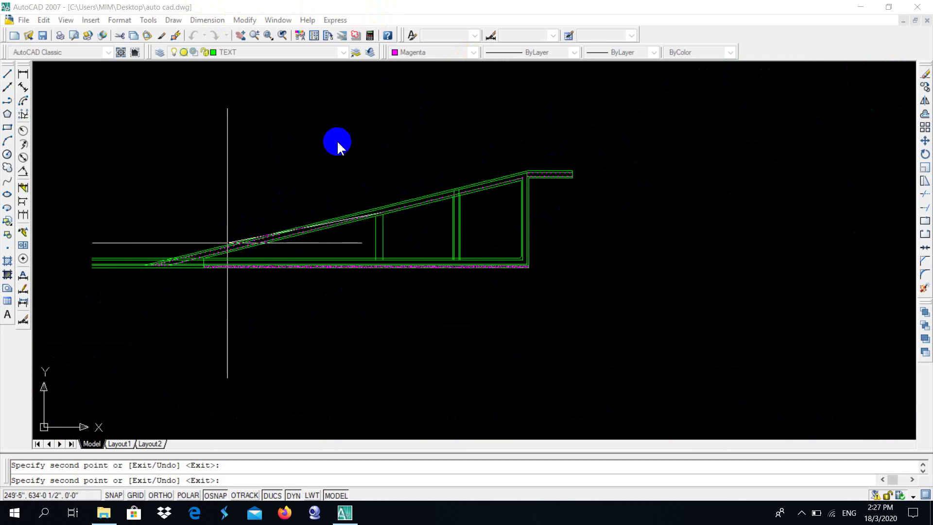
pyautogui.scroll(5, 525, 150)
pyautogui.scroll(4, 406, 206)
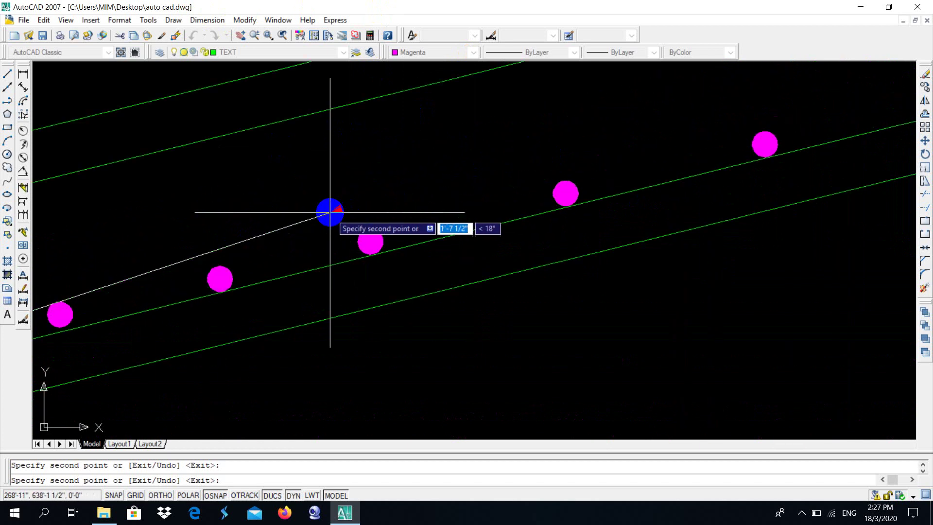
pyautogui.scroll(-3, 328, 210)
pyautogui.scroll(-1, 333, 209)
pyautogui.scroll(-2, 381, 142)
pyautogui.scroll(-1, 299, 175)
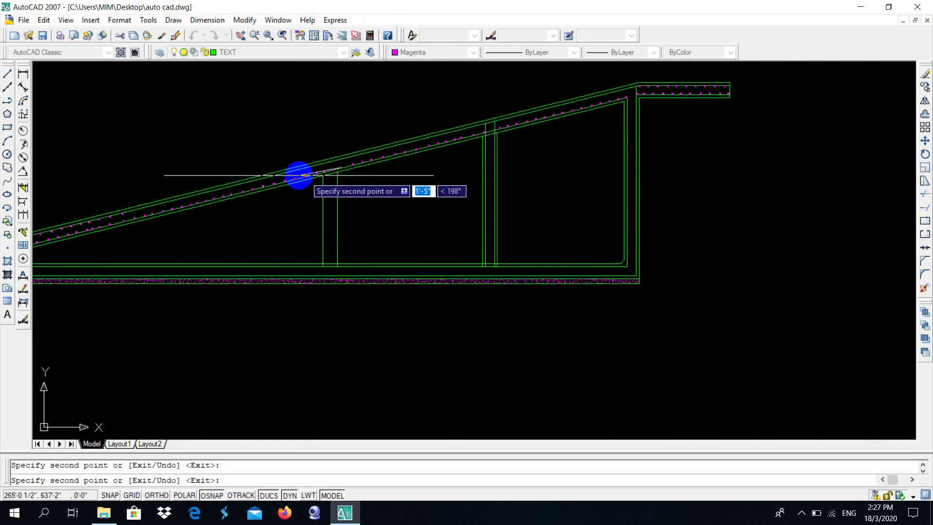
pyautogui.scroll(6, 114, 214)
pyautogui.scroll(3, 162, 198)
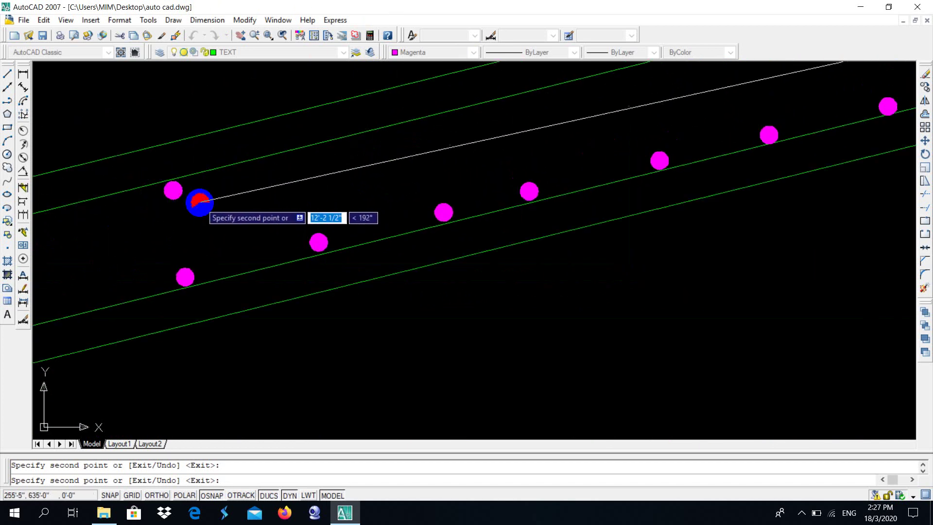
# End the current copy run and pan over to a magenta dot on the upper slab line
pyautogui.press('Escape')
pyautogui.click(173, 189)
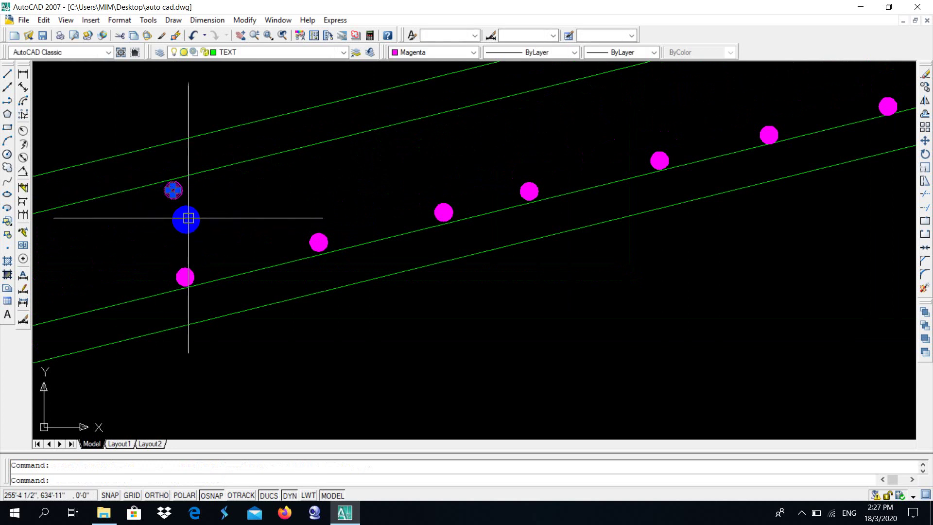
pyautogui.scroll(-3, 233, 256)
pyautogui.scroll(1, 233, 256)
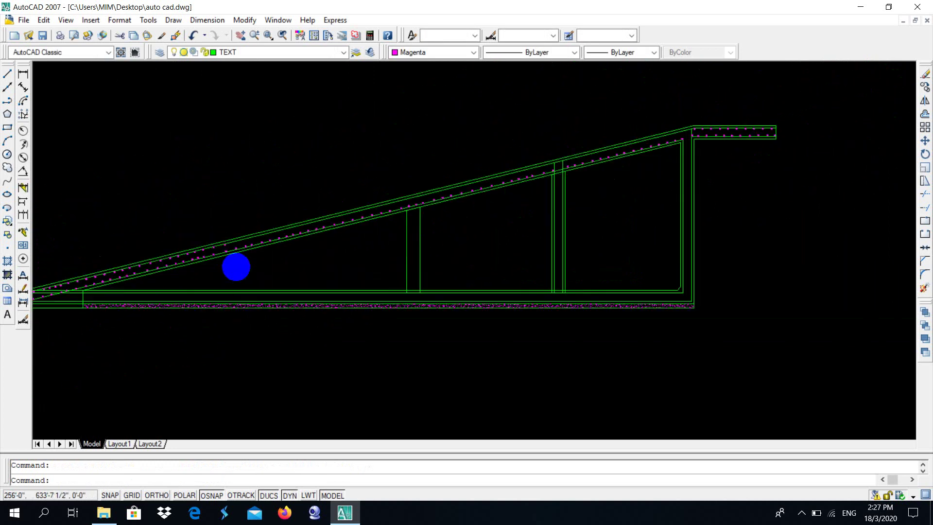
pyautogui.scroll(5, 236, 266)
pyautogui.scroll(-3, 267, 287)
pyautogui.moveTo(316, 283); pyautogui.dragTo(373, 252, button='middle')
pyautogui.scroll(-2, 373, 252)
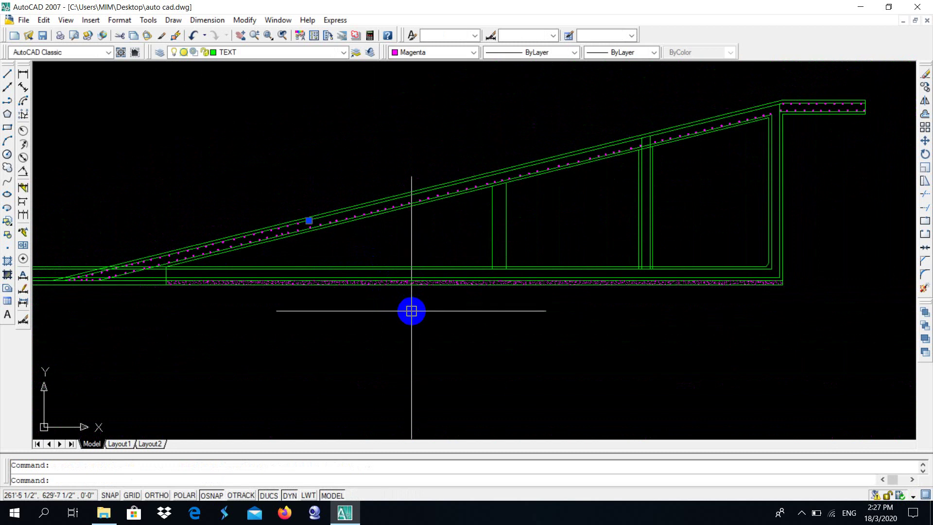
pyautogui.click(801, 512)
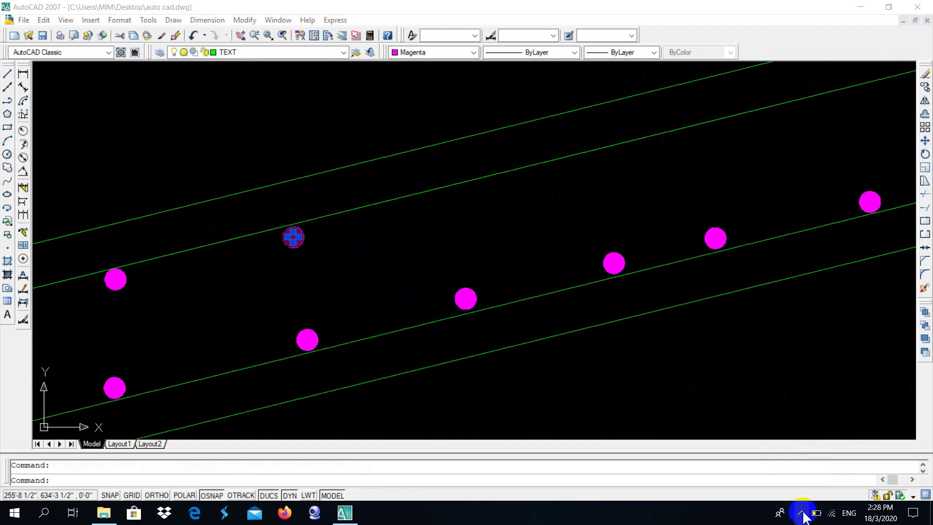
pyautogui.click(801, 512)
# Window-select one rebar dot and start COPY with its centre as base point
pyautogui.click(719, 371)
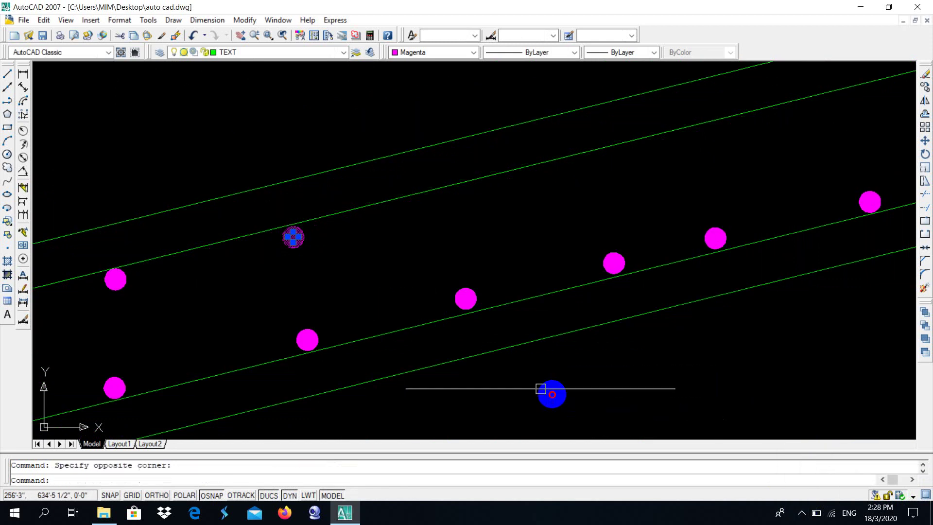
pyautogui.click(431, 293)
pyautogui.write('co')
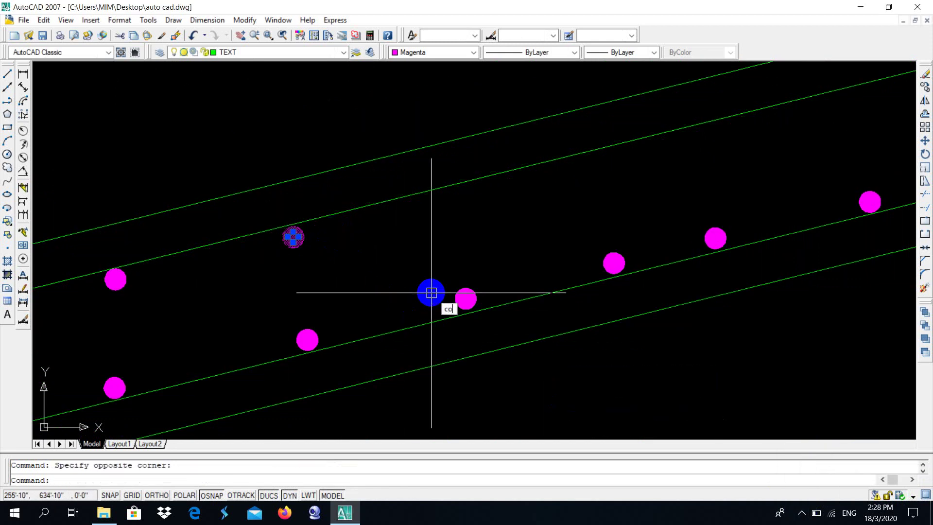
pyautogui.press('Return')
pyautogui.click(293, 236)
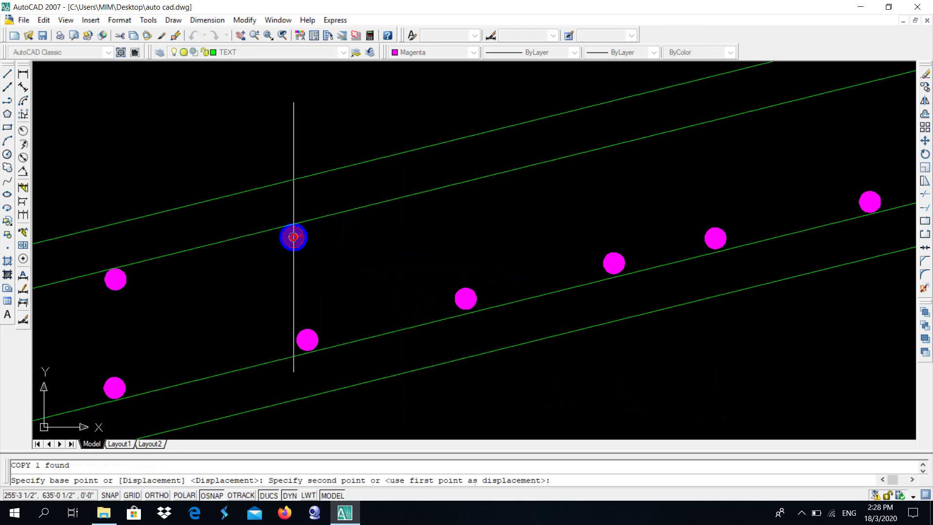
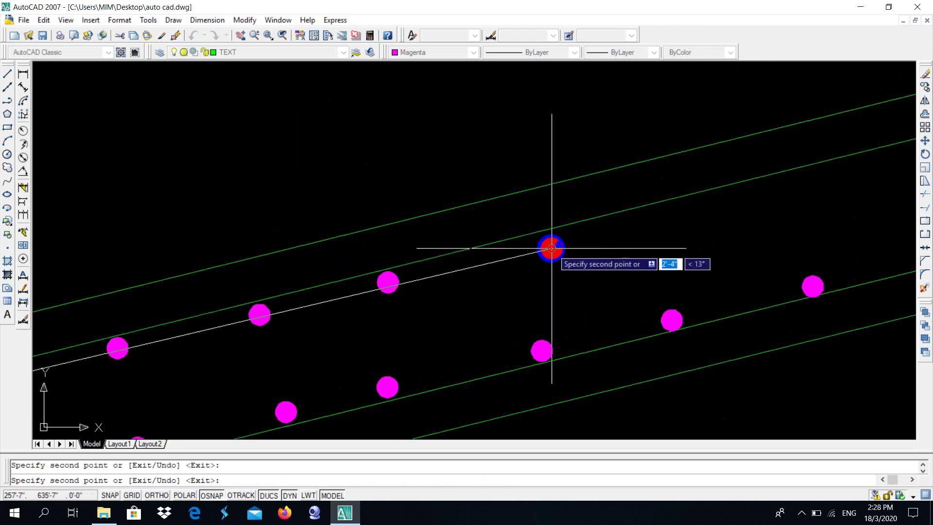
# Place five more circle copies up-right between the upper diagonal green lines
pyautogui.click(494, 259)
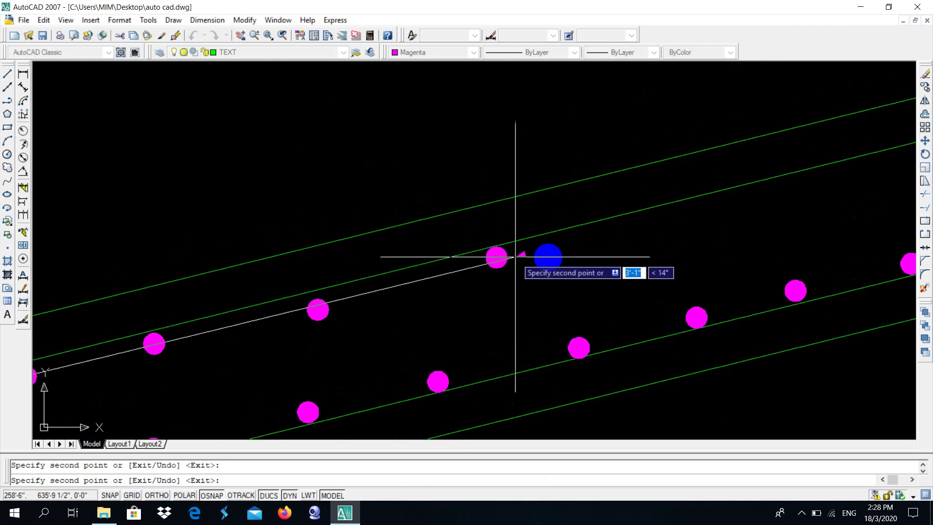
pyautogui.moveTo(559, 238); pyautogui.dragTo(367, 281, button='middle')
pyautogui.click(457, 264)
pyautogui.moveTo(637, 239); pyautogui.dragTo(316, 294, button='middle')
pyautogui.click(327, 275)
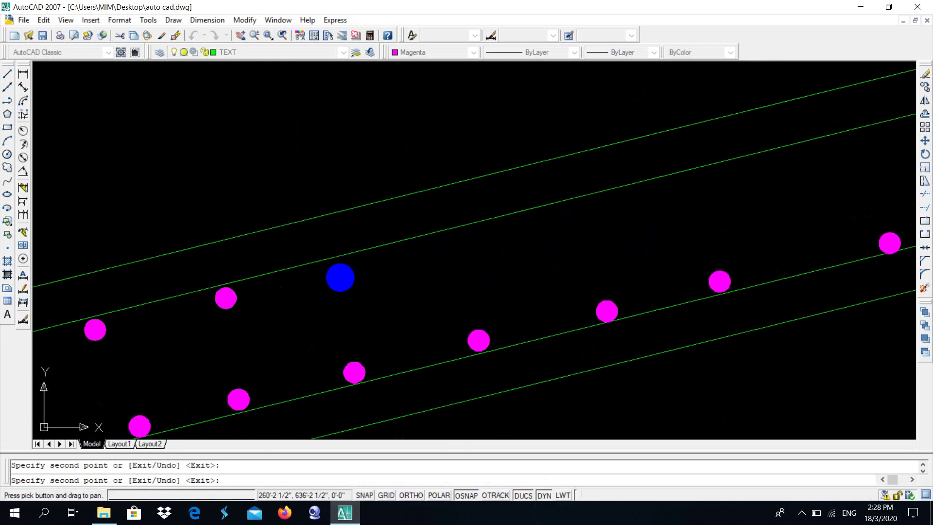
pyautogui.click(367, 263)
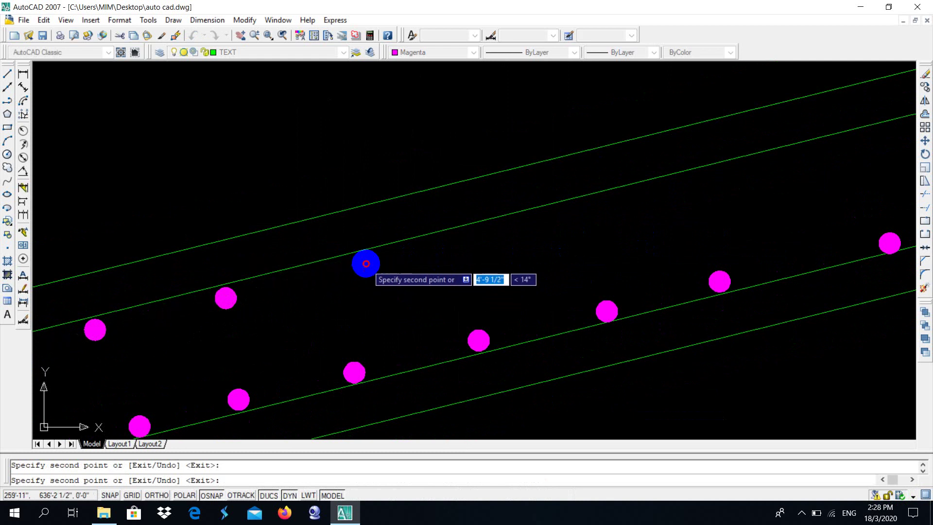
pyautogui.moveTo(513, 244); pyautogui.dragTo(387, 283, button='middle')
pyautogui.click(386, 269)
# Add three further circle copies farther along the green lines
pyautogui.moveTo(531, 245); pyautogui.dragTo(307, 264, button='middle')
pyautogui.click(307, 265)
pyautogui.click(439, 228)
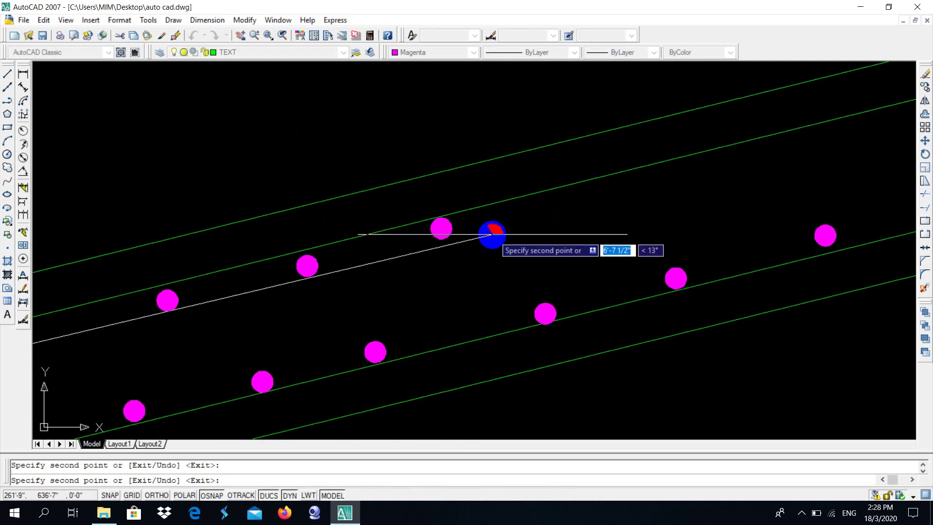
pyautogui.moveTo(491, 233); pyautogui.dragTo(261, 298, button='middle')
pyautogui.click(342, 259)
pyautogui.moveTo(452, 257); pyautogui.dragTo(398, 270, button='middle')
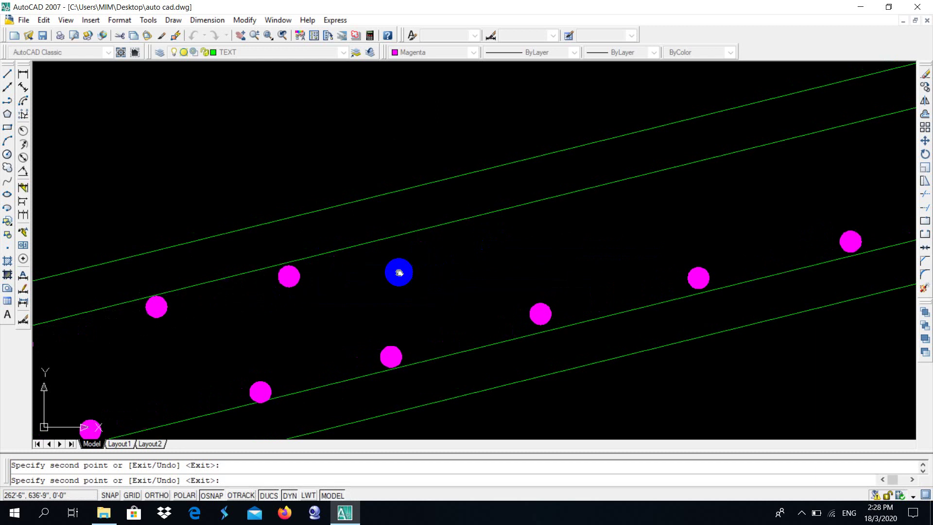
pyautogui.moveTo(287, 273); pyautogui.dragTo(325, 264, button='middle')
pyautogui.moveTo(475, 265); pyautogui.dragTo(265, 308, button='middle')
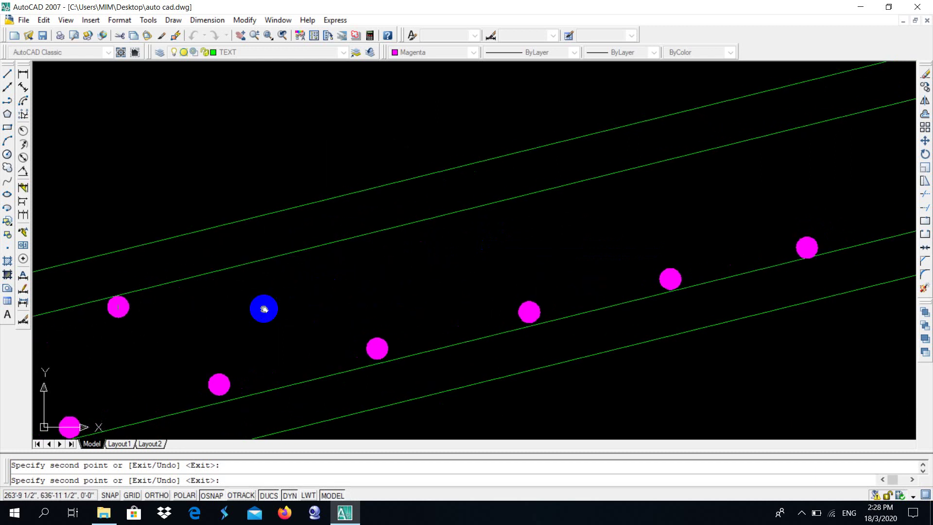
# Place four more circle copies along the upper green line
pyautogui.click(265, 271)
pyautogui.moveTo(266, 271)
pyautogui.mouseDown(button='middle')
pyautogui.moveTo(313, 263)
pyautogui.moveTo(270, 286)
pyautogui.mouseUp(button='middle')
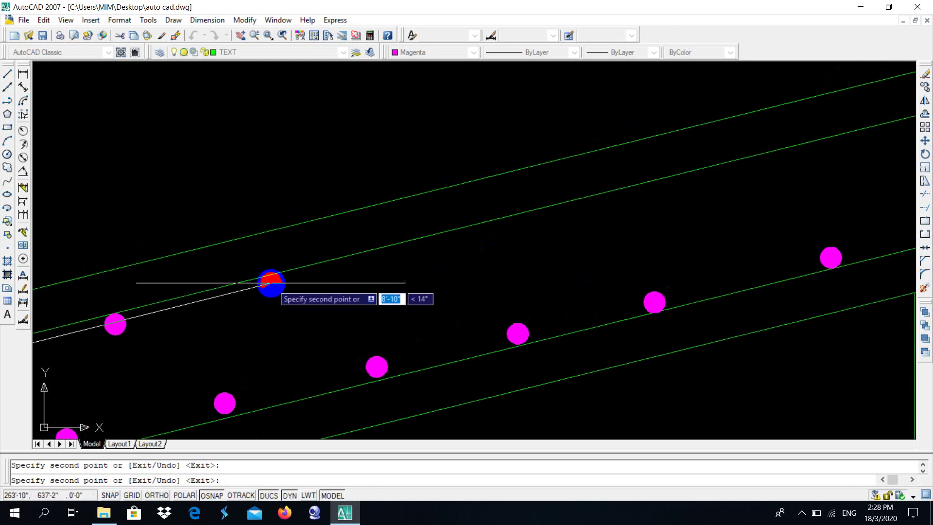
pyautogui.moveTo(426, 279)
pyautogui.mouseDown(button='middle')
pyautogui.moveTo(256, 317)
pyautogui.moveTo(328, 296)
pyautogui.mouseUp(button='middle')
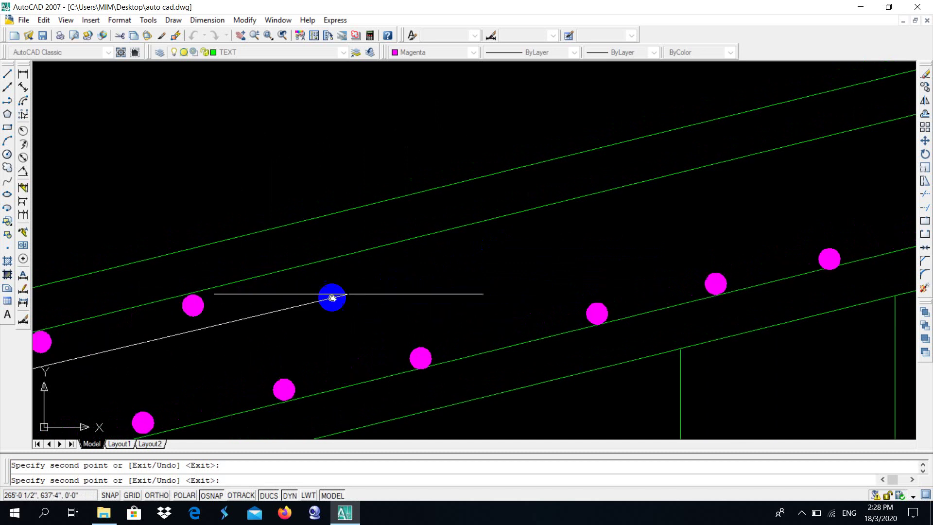
pyautogui.click(234, 300)
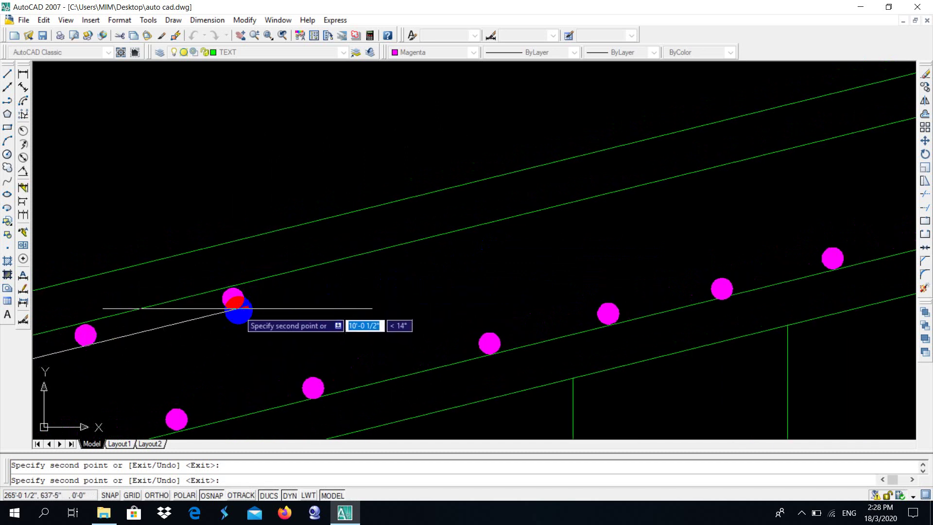
pyautogui.click(377, 258)
pyautogui.moveTo(457, 287); pyautogui.dragTo(235, 372, button='middle')
pyautogui.click(286, 312)
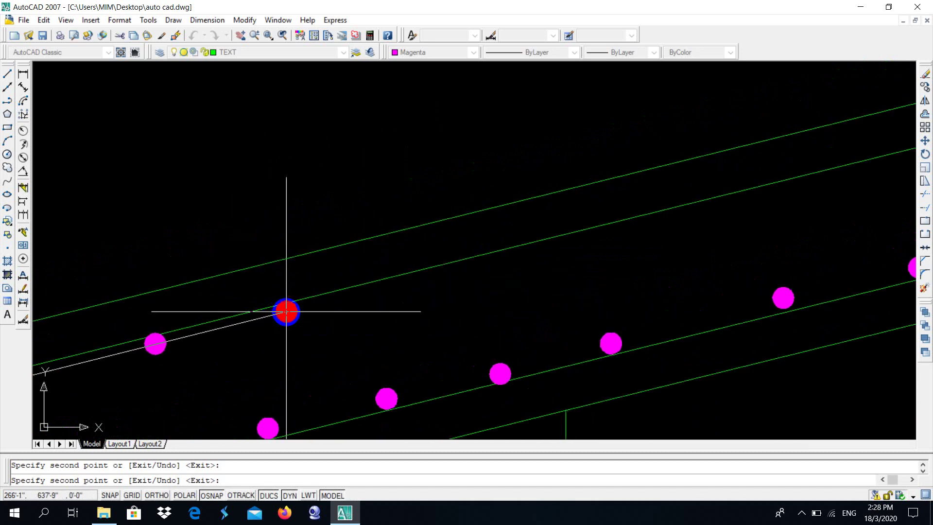
# Extend the row with four more evenly spaced circle copies farther up the line
pyautogui.moveTo(349, 321); pyautogui.dragTo(219, 343, button='middle')
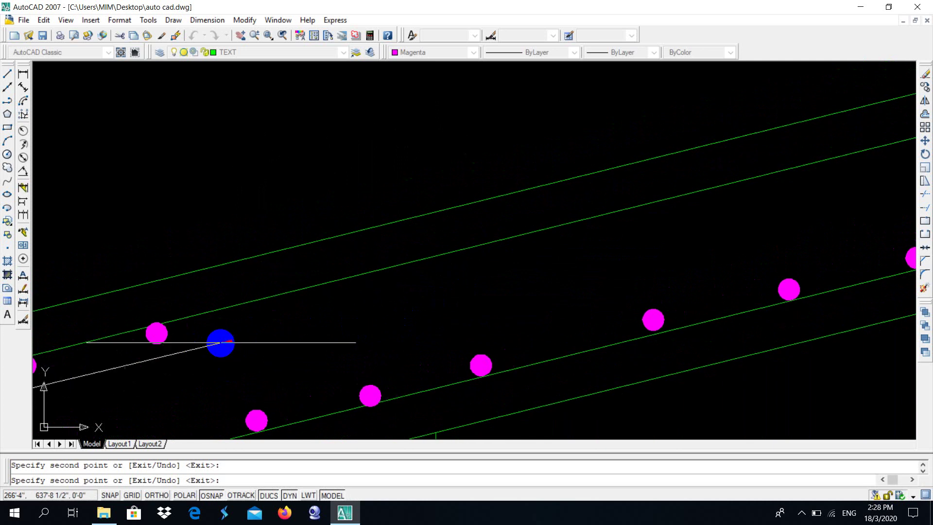
pyautogui.click(281, 306)
pyautogui.moveTo(395, 312); pyautogui.dragTo(255, 336, button='middle')
pyautogui.click(280, 297)
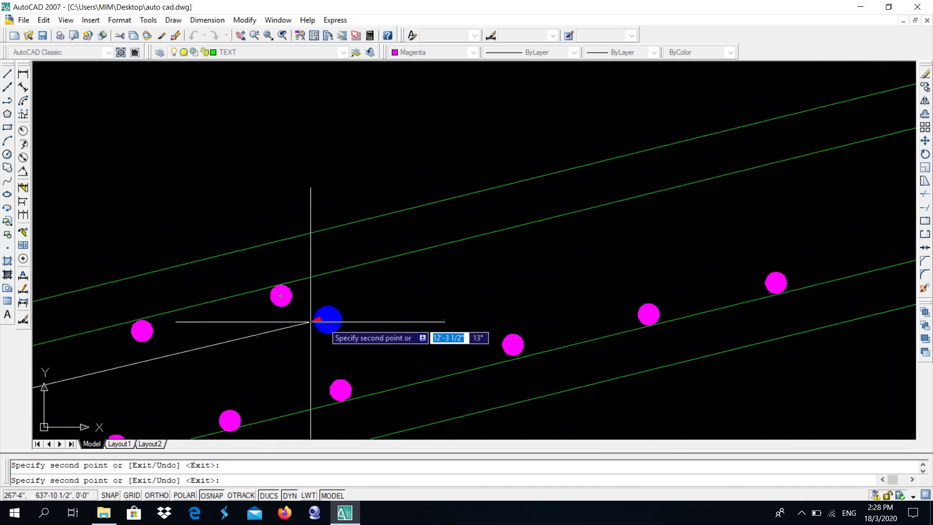
pyautogui.click(418, 261)
pyautogui.moveTo(468, 265); pyautogui.dragTo(203, 313, button='middle')
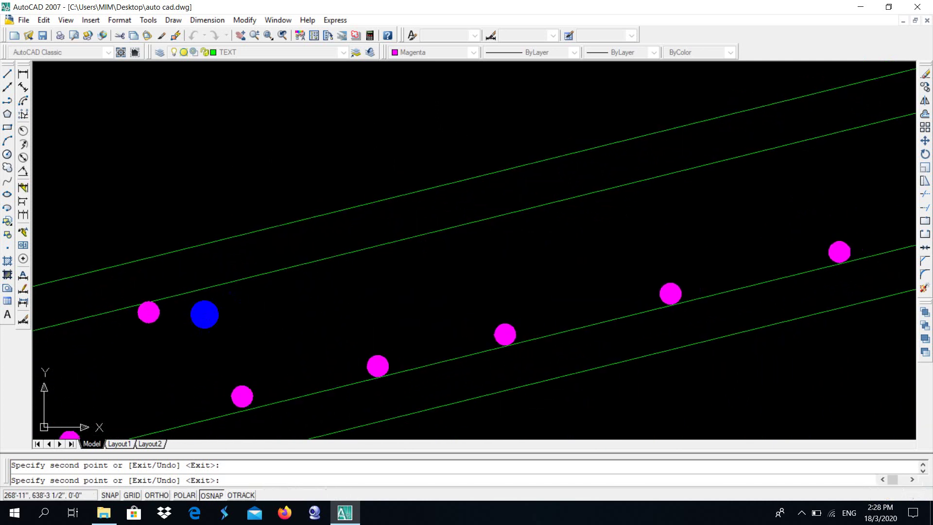
pyautogui.click(289, 279)
pyautogui.moveTo(466, 259); pyautogui.dragTo(339, 291, button='middle')
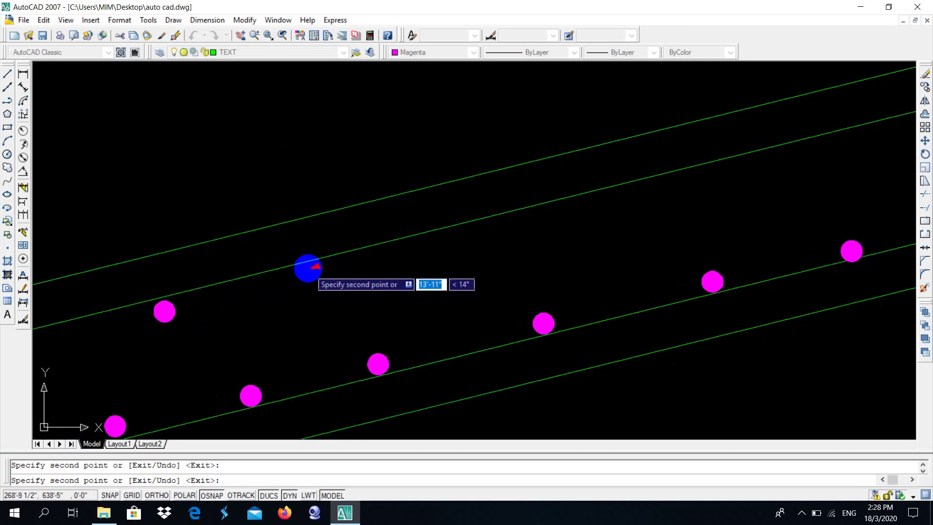
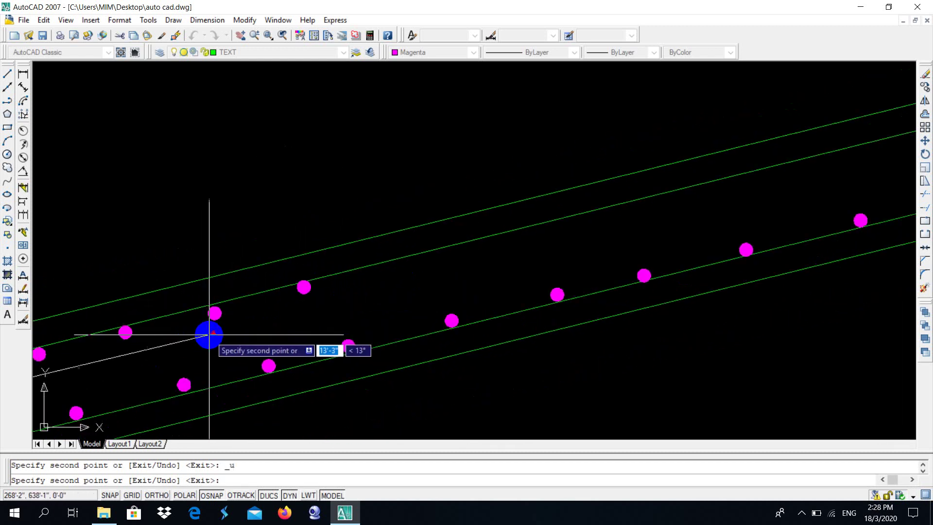
# Place copied magenta rebar dots inside the lower stretch of the sloped slab
pyautogui.scroll(2, 317, 304)
pyautogui.moveTo(369, 325); pyautogui.dragTo(270, 354, button='middle')
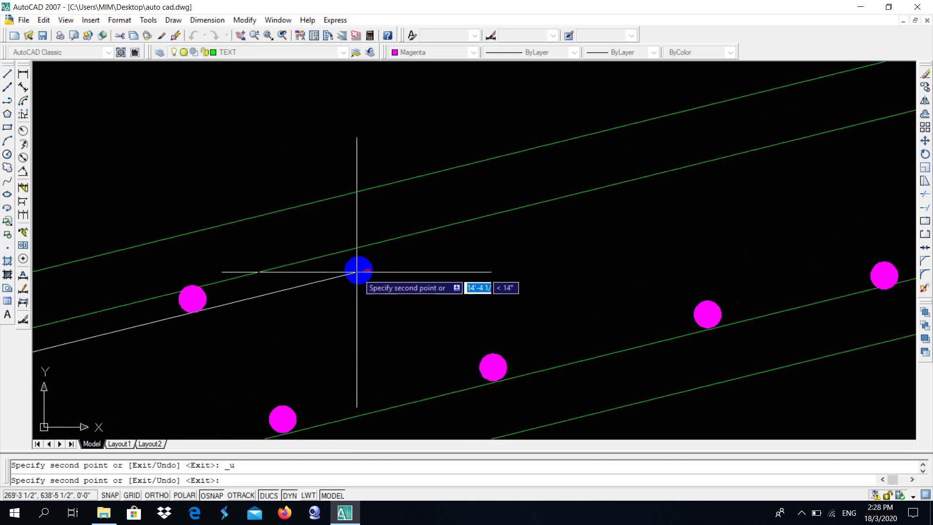
pyautogui.moveTo(371, 258); pyautogui.dragTo(210, 321)
pyautogui.moveTo(210, 321); pyautogui.dragTo(199, 323, button='middle')
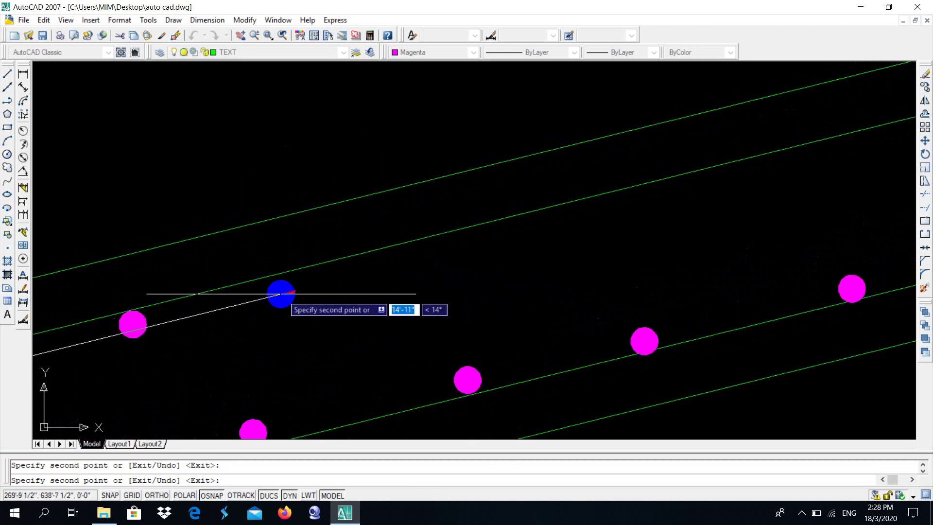
pyautogui.click(294, 278)
pyautogui.moveTo(405, 291)
pyautogui.mouseDown(button='middle')
pyautogui.moveTo(317, 320)
pyautogui.moveTo(340, 301)
pyautogui.mouseUp(button='middle')
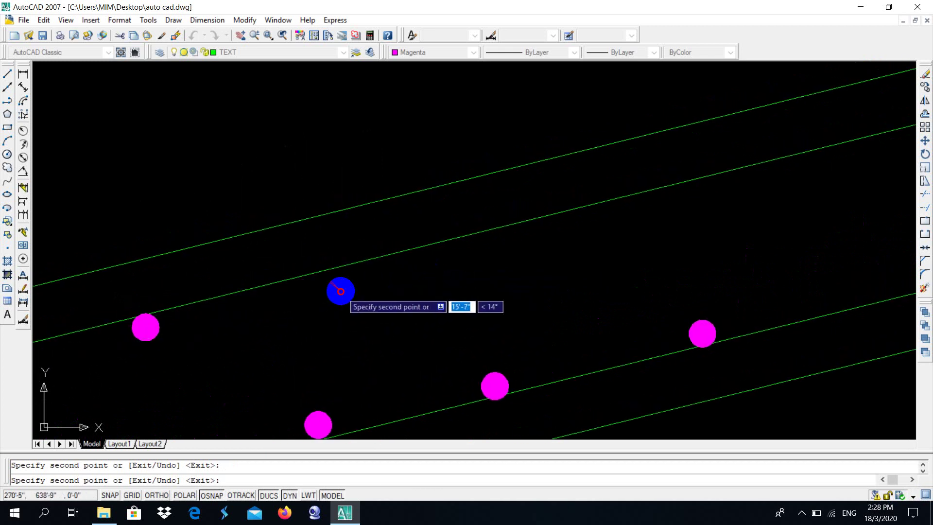
pyautogui.scroll(1, 340, 289)
pyautogui.moveTo(267, 347); pyautogui.dragTo(215, 358, button='middle')
pyautogui.click(268, 280)
pyautogui.scroll(-2, 284, 280)
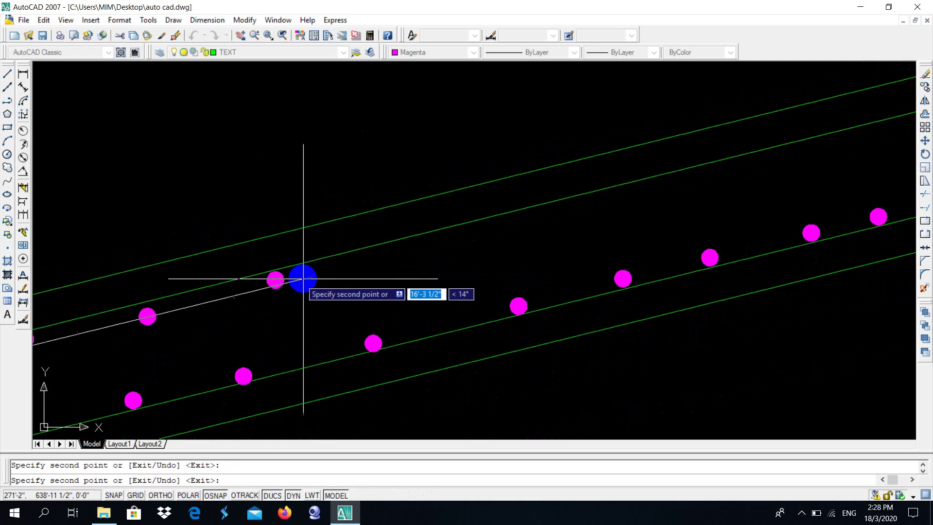
pyautogui.click(416, 248)
# Add three more rebar dot copies in the upper row, then end copying
pyautogui.moveTo(516, 250); pyautogui.dragTo(325, 334, button='middle')
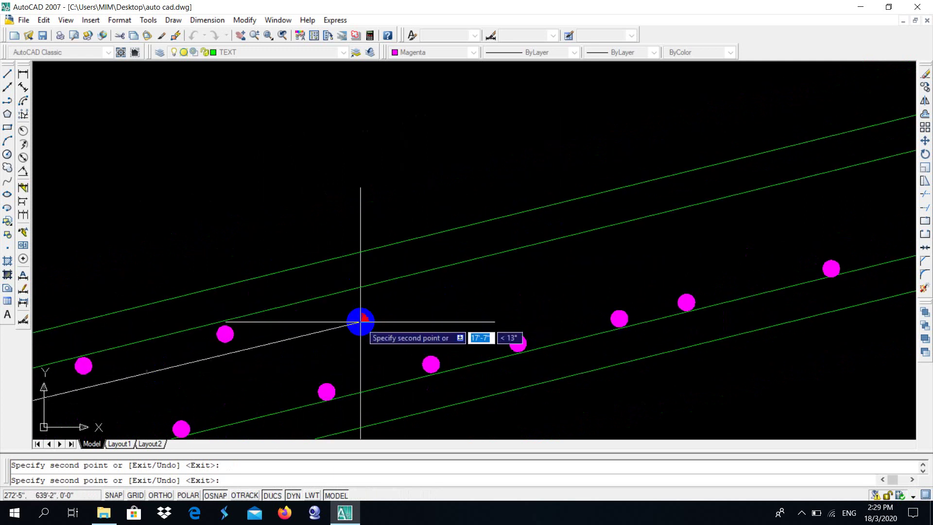
pyautogui.click(366, 296)
pyautogui.click(504, 269)
pyautogui.click(590, 254)
pyautogui.scroll(-4, 473, 304)
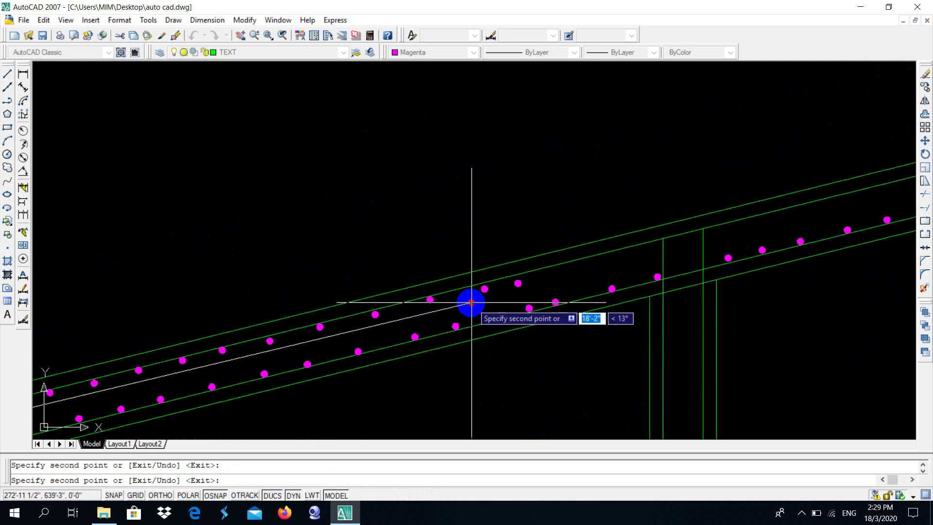
pyautogui.moveTo(471, 303); pyautogui.dragTo(377, 308, button='middle')
pyautogui.scroll(7, 379, 299)
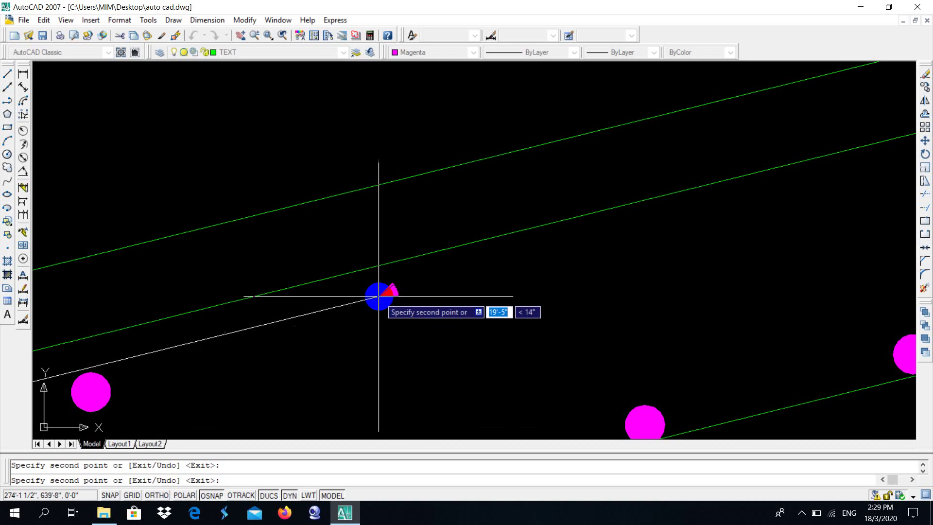
pyautogui.scroll(-2, 377, 295)
pyautogui.scroll(-2, 394, 295)
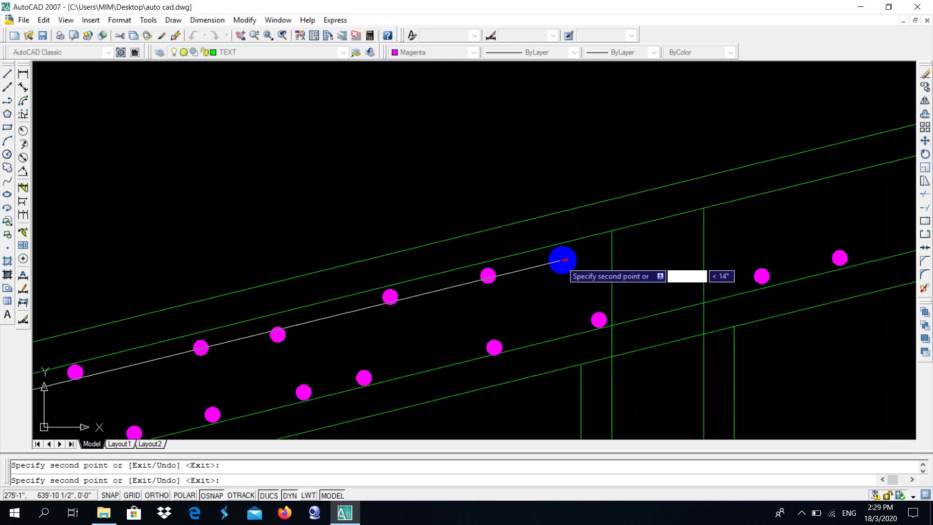
pyautogui.scroll(-1, 574, 252)
pyautogui.press('Escape')
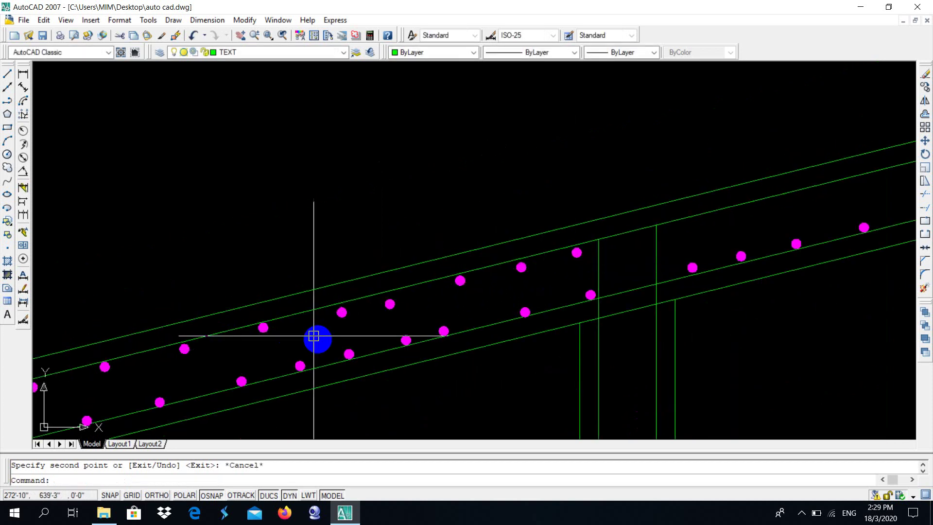
# Move the first misplaced rebar dot slightly higher within the slab
pyautogui.scroll(3, 540, 285)
pyautogui.click(593, 258)
pyautogui.click(510, 301)
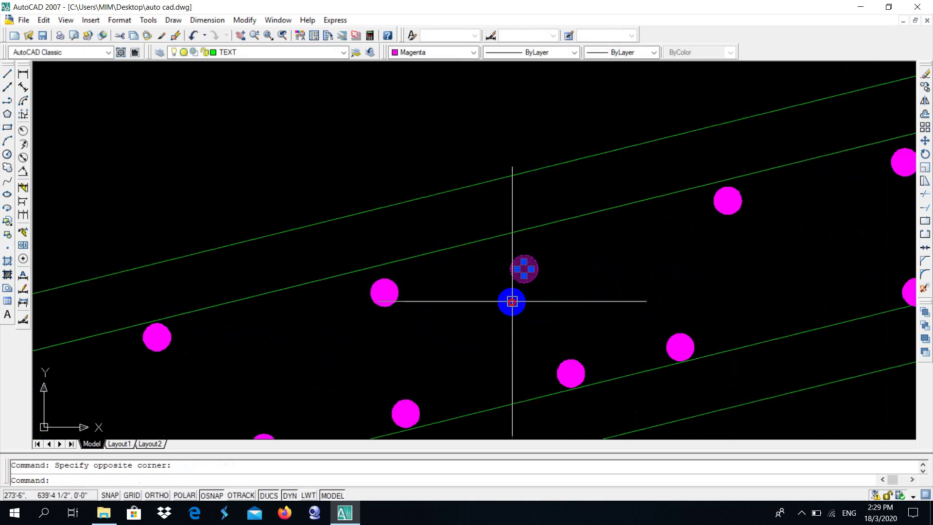
pyautogui.write('m')
pyautogui.press('Return')
pyautogui.click(523, 270)
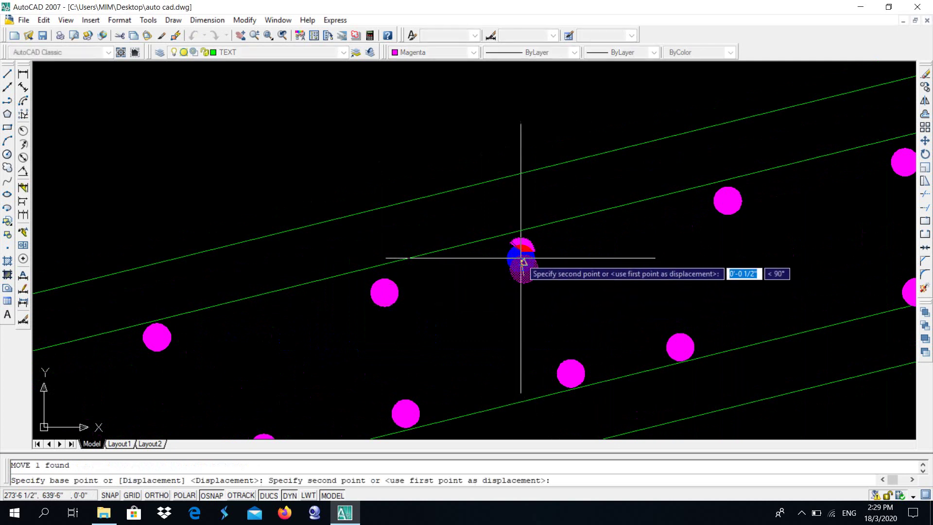
# Move a second rebar dot upward so it lines up with its row
pyautogui.write('m')
pyautogui.press('Return')
pyautogui.click(392, 298)
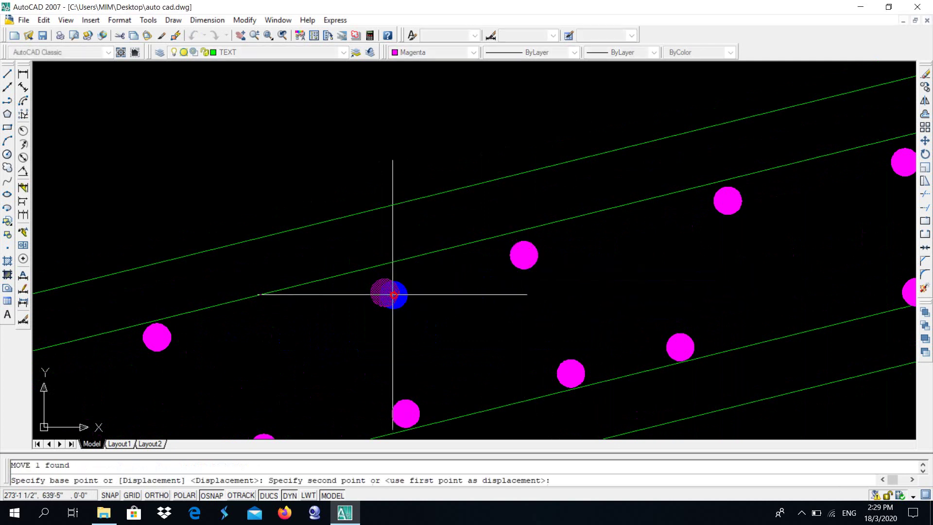
pyautogui.click(387, 284)
pyautogui.scroll(-3, 386, 283)
pyautogui.scroll(-3, 446, 348)
pyautogui.scroll(-3, 493, 261)
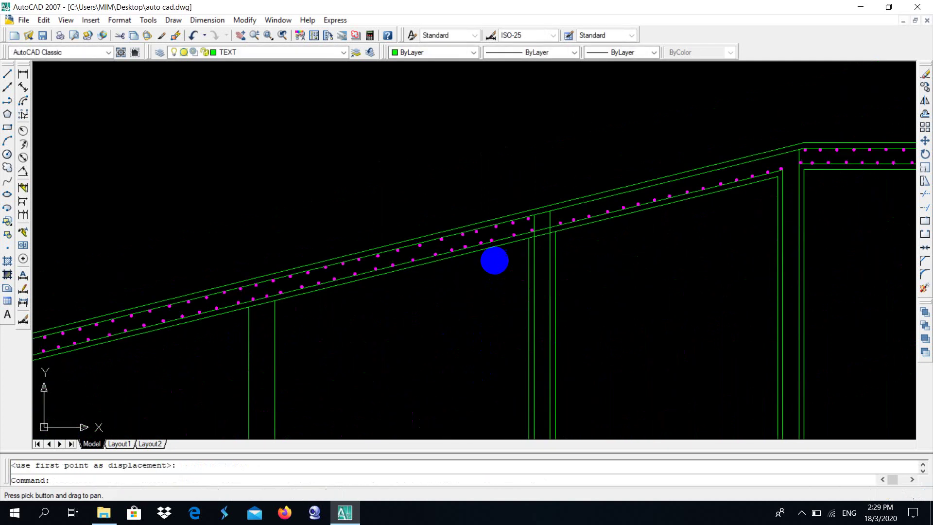
pyautogui.scroll(-3, 483, 260)
pyautogui.moveTo(233, 365); pyautogui.dragTo(306, 315, button='middle')
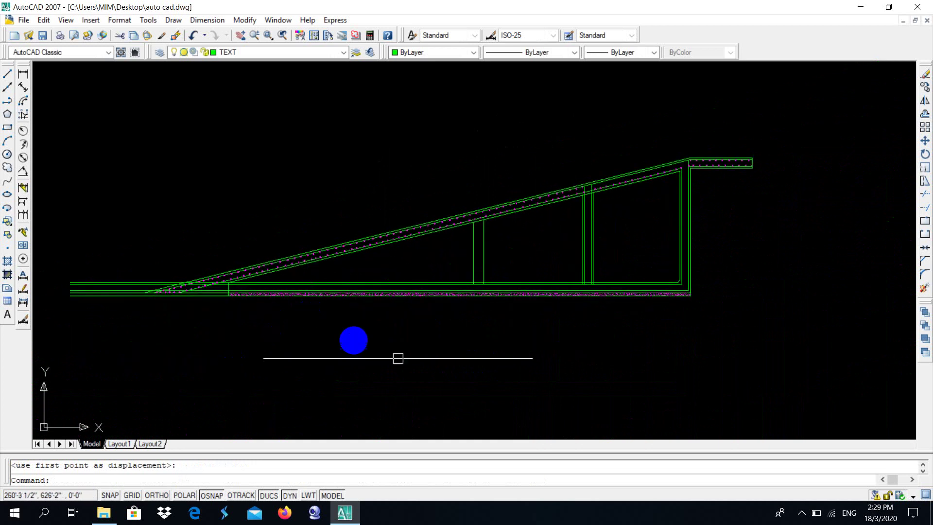
pyautogui.click(802, 513)
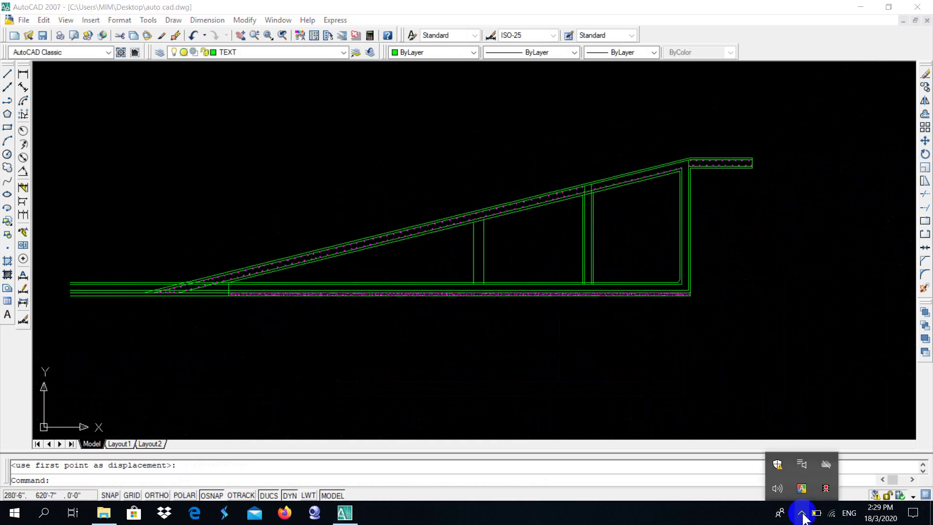
pyautogui.click(825, 489)
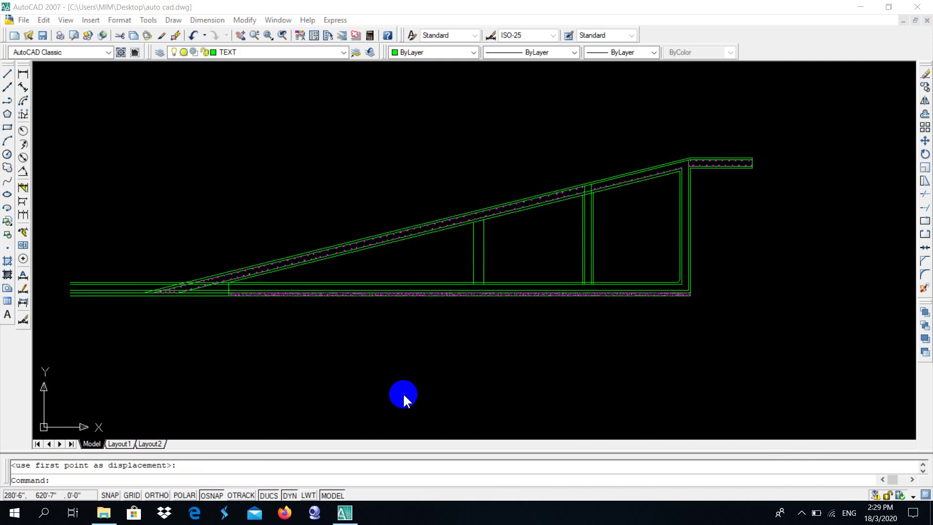
pyautogui.click(402, 349)
pyautogui.click(221, 386)
pyautogui.scroll(8, 351, 305)
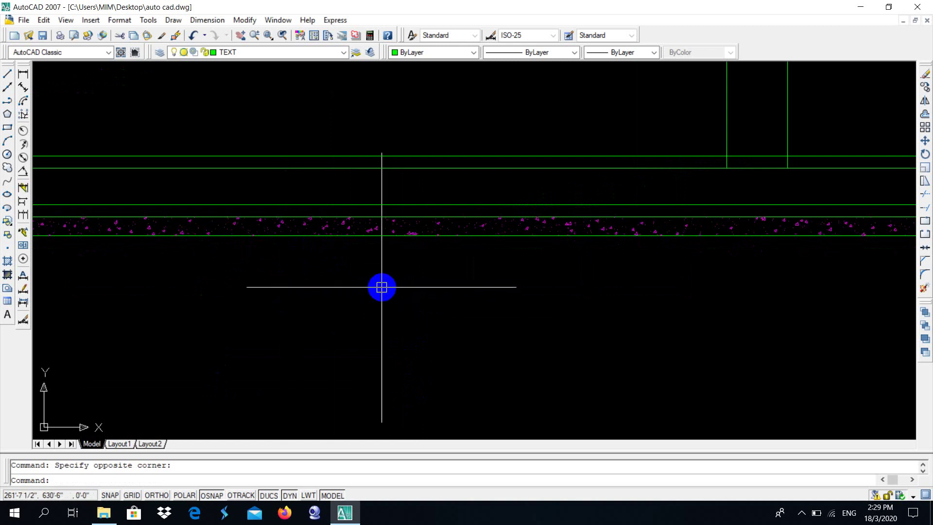
pyautogui.moveTo(364, 252); pyautogui.dragTo(375, 285, button='middle')
pyautogui.scroll(5, 374, 284)
pyautogui.scroll(1, 356, 290)
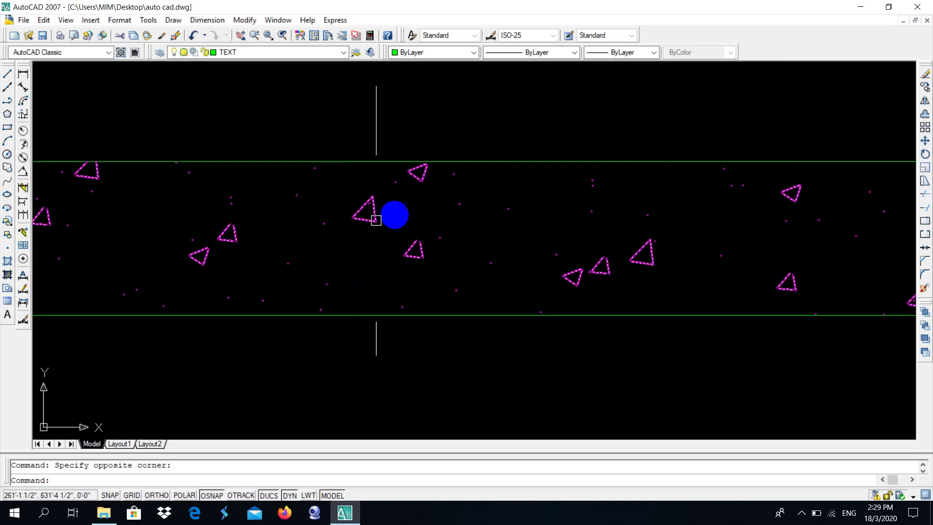
pyautogui.scroll(-3, 377, 233)
pyautogui.scroll(-1, 377, 241)
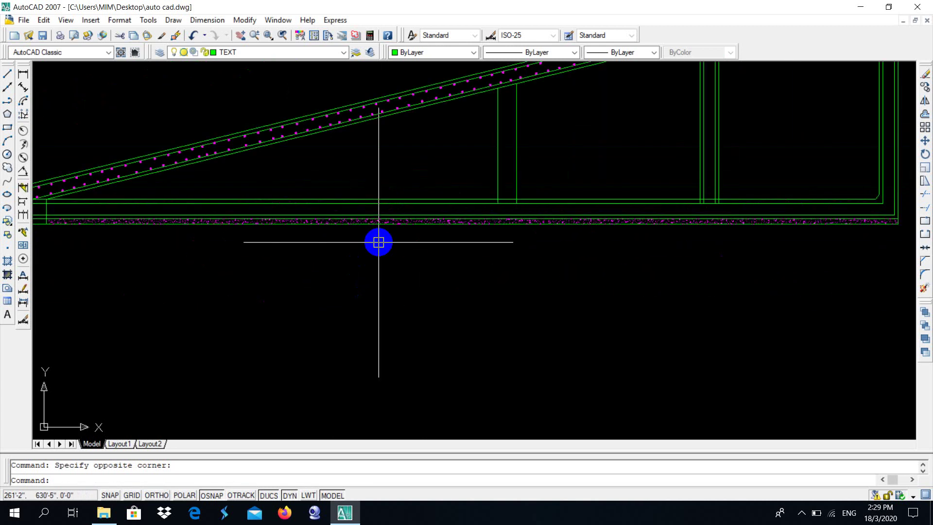
pyautogui.scroll(-2, 377, 241)
pyautogui.scroll(1, 381, 242)
pyautogui.scroll(2, 381, 242)
pyautogui.scroll(-2, 377, 242)
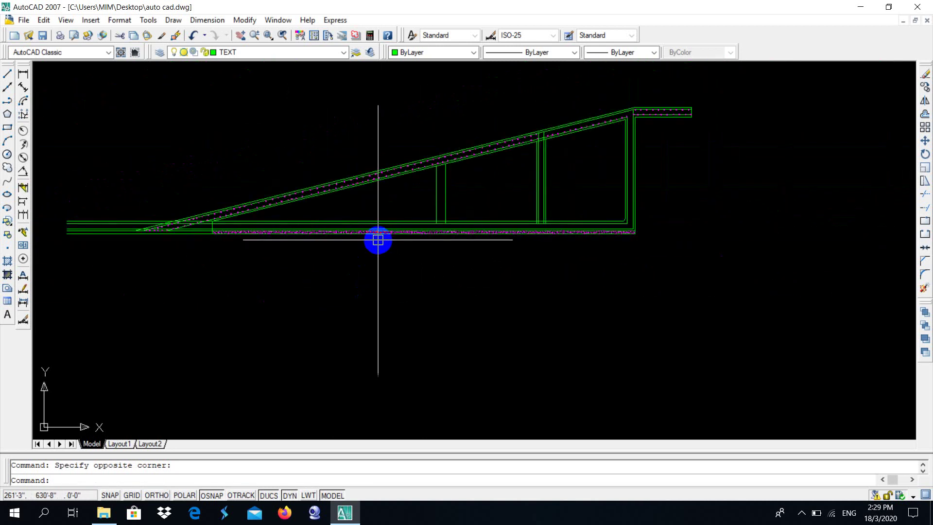
pyautogui.moveTo(377, 241); pyautogui.dragTo(371, 272, button='middle')
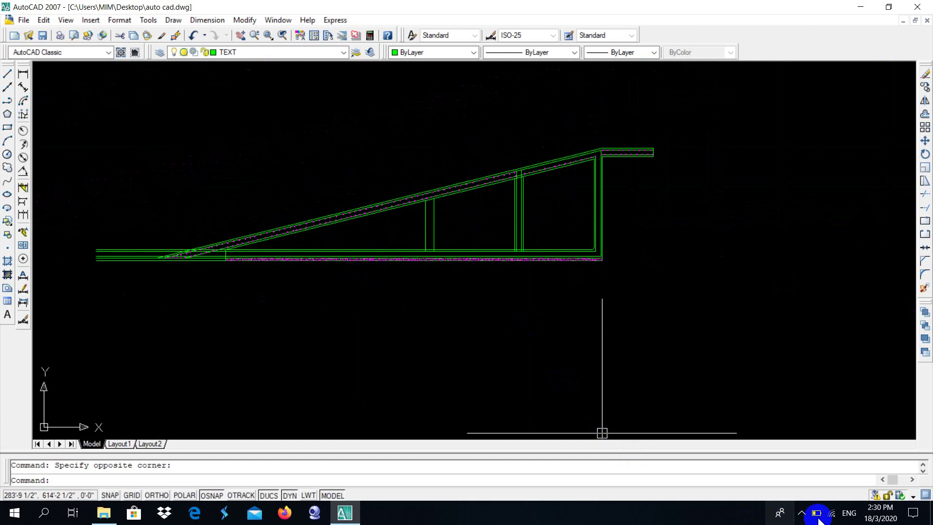
pyautogui.click(802, 514)
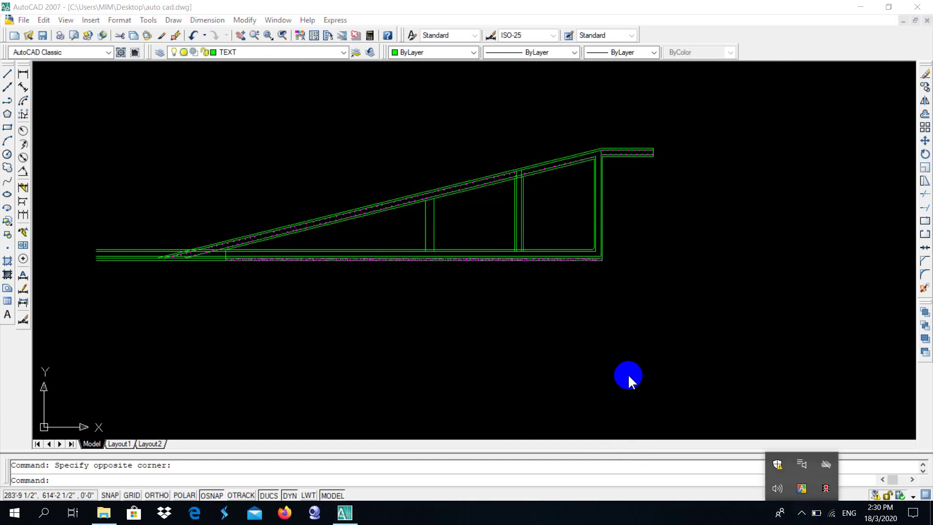
pyautogui.click(613, 358)
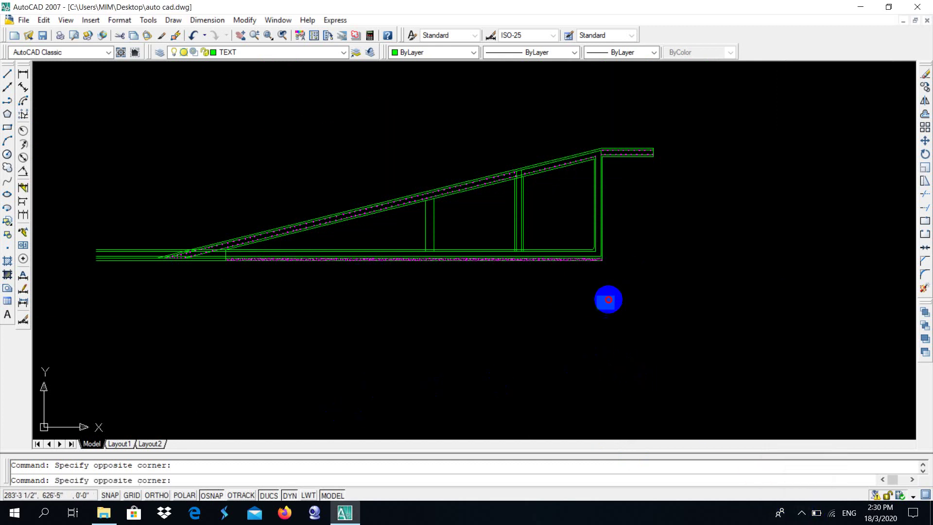
pyautogui.click(615, 294)
pyautogui.click(277, 307)
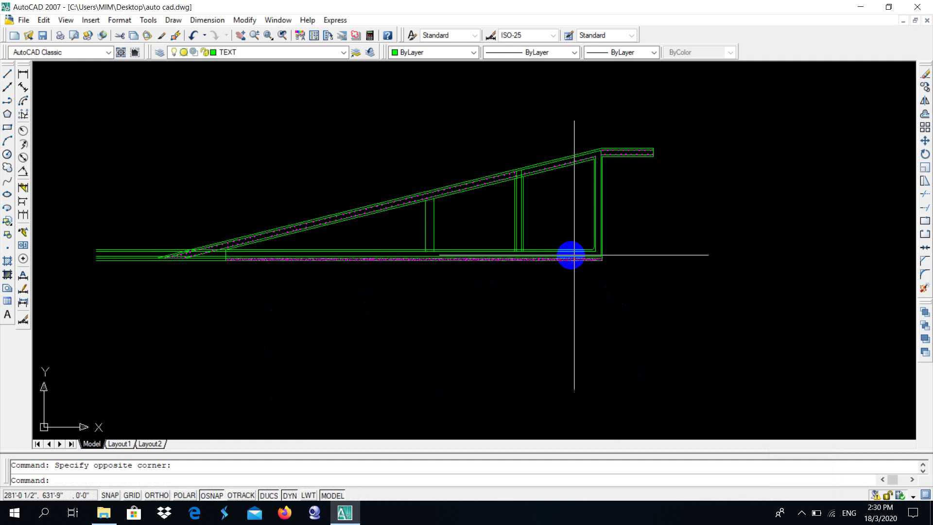
pyautogui.click(588, 287)
pyautogui.click(262, 370)
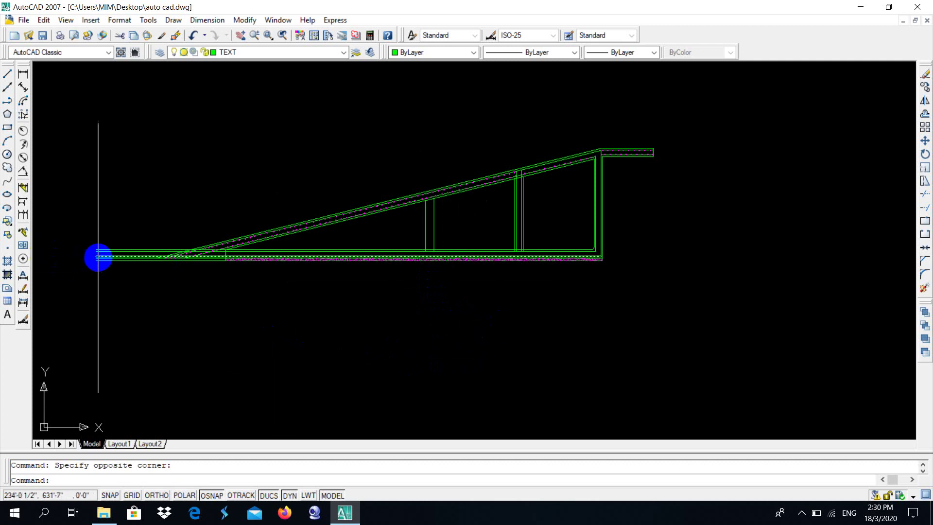
pyautogui.scroll(2, 97, 256)
pyautogui.scroll(3, 97, 254)
pyautogui.scroll(2, 96, 253)
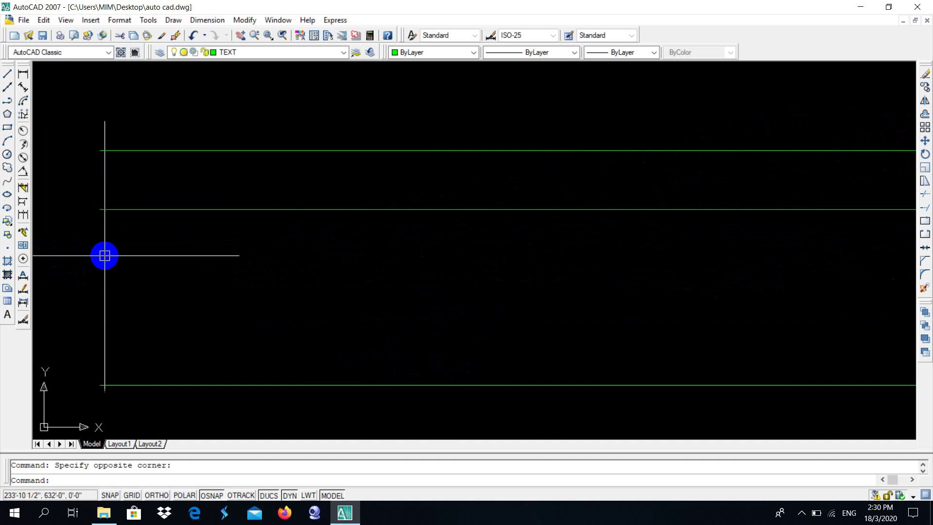
pyautogui.scroll(-3, 96, 254)
pyautogui.scroll(2, 103, 260)
pyautogui.scroll(2, 106, 262)
pyautogui.scroll(-3, 107, 263)
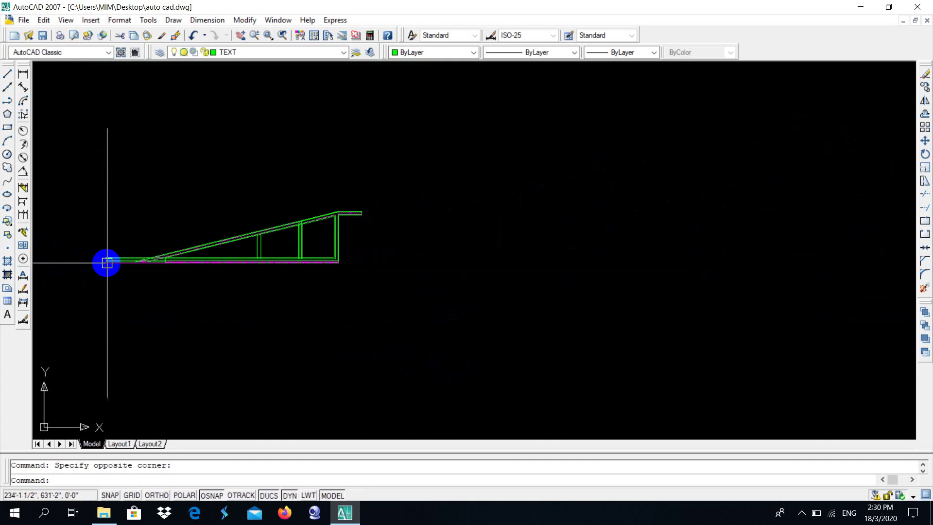
pyautogui.scroll(2, 106, 263)
pyautogui.scroll(2, 106, 262)
pyautogui.scroll(-3, 107, 263)
pyautogui.scroll(-3, 107, 263)
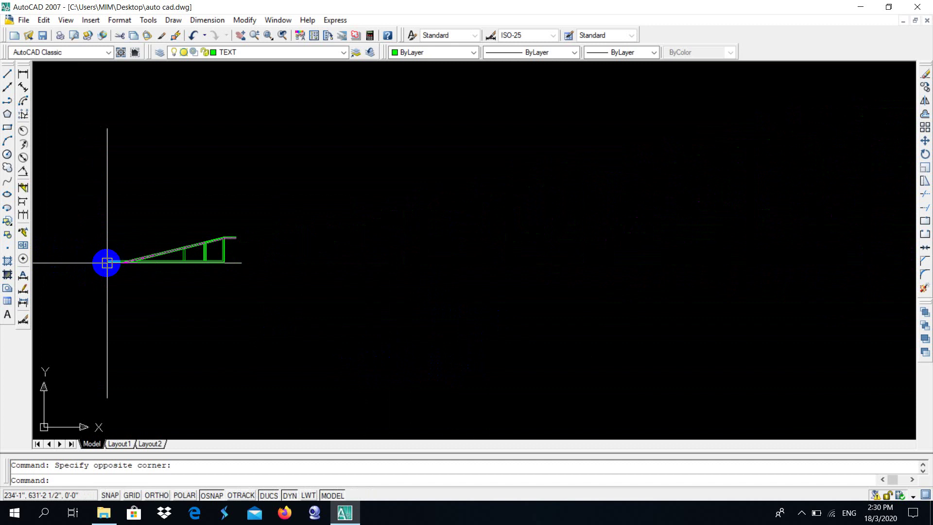
pyautogui.scroll(3, 109, 260)
pyautogui.scroll(2, 111, 258)
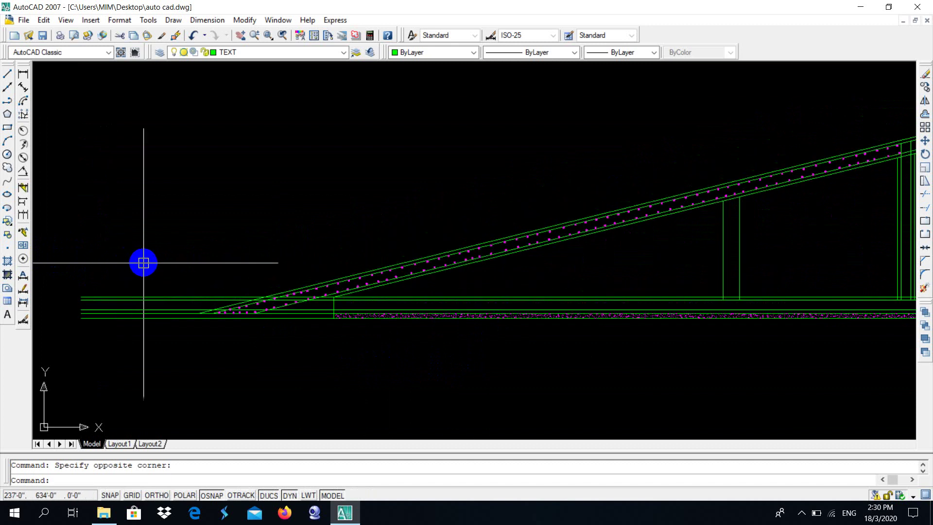
pyautogui.scroll(-2, 143, 263)
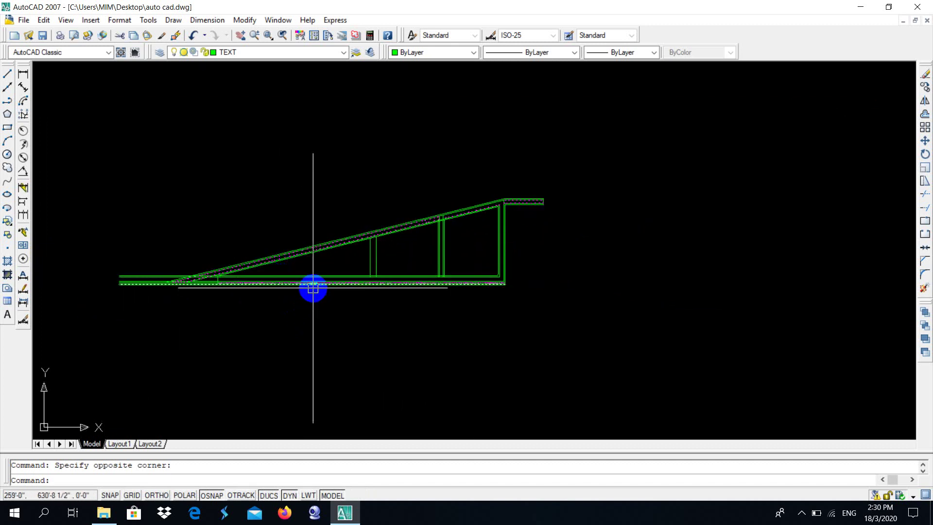
pyautogui.scroll(3, 313, 288)
pyautogui.scroll(3, 313, 288)
pyautogui.scroll(3, 313, 288)
pyautogui.scroll(3, 313, 288)
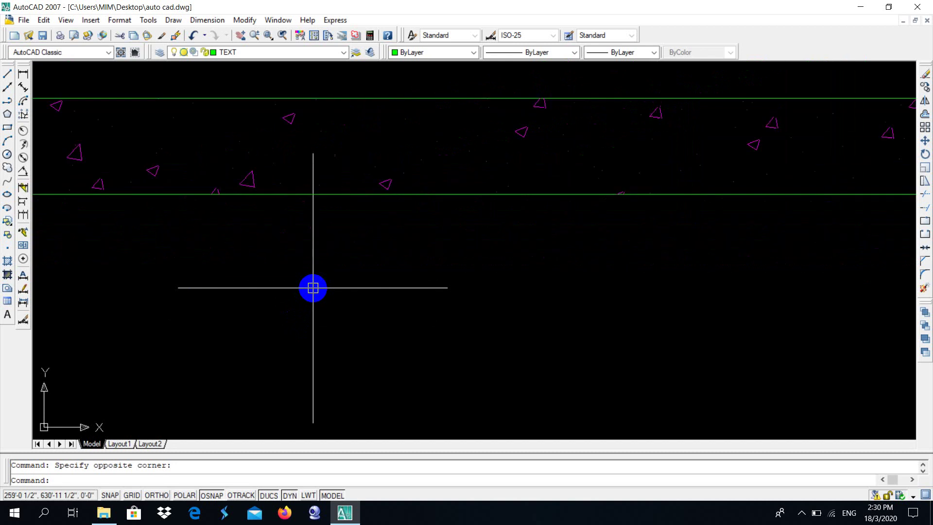
pyautogui.moveTo(308, 275); pyautogui.dragTo(324, 327, button='middle')
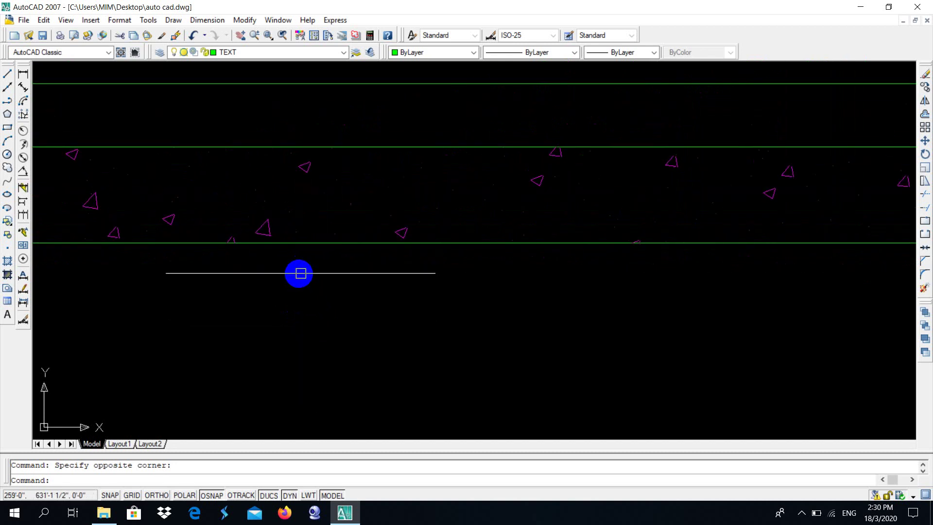
pyautogui.moveTo(298, 272); pyautogui.dragTo(318, 325, button='middle')
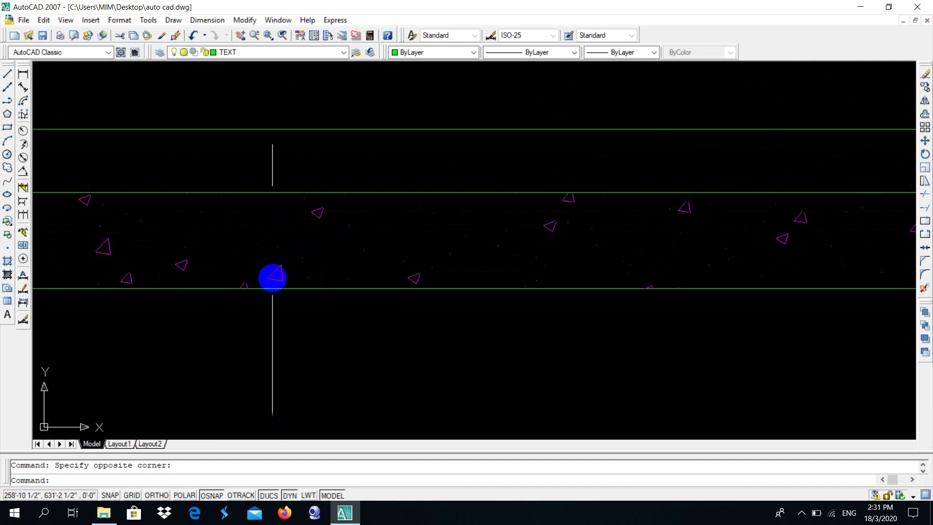
pyautogui.scroll(-2, 267, 302)
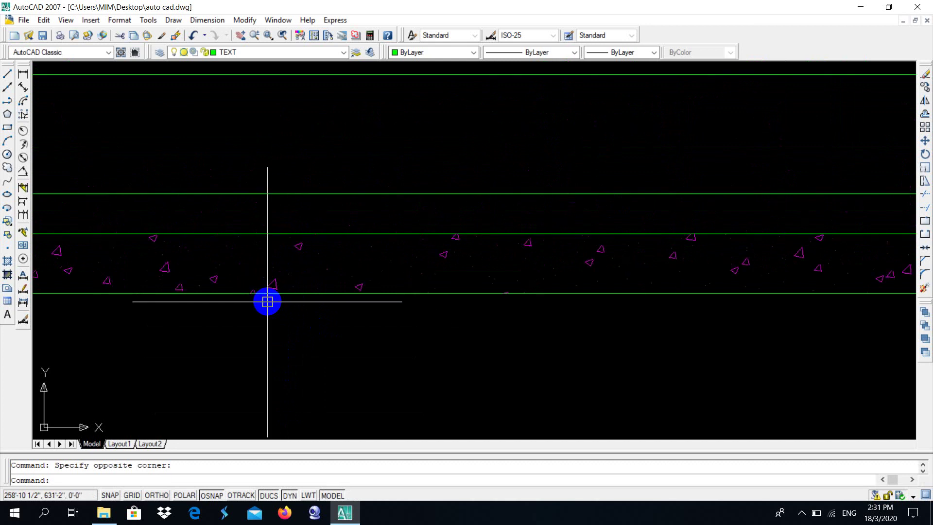
pyautogui.scroll(-2, 267, 302)
pyautogui.scroll(3, 268, 291)
pyautogui.scroll(2, 268, 292)
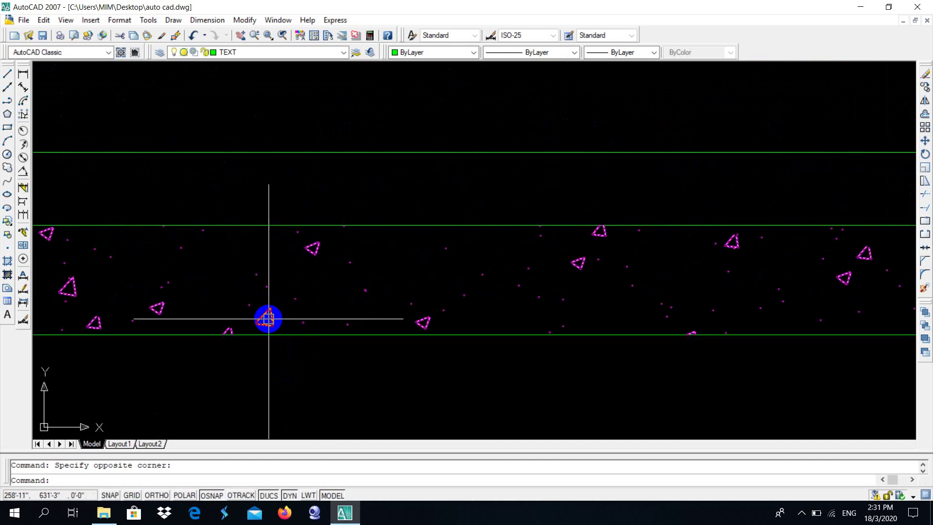
pyautogui.scroll(-2, 269, 319)
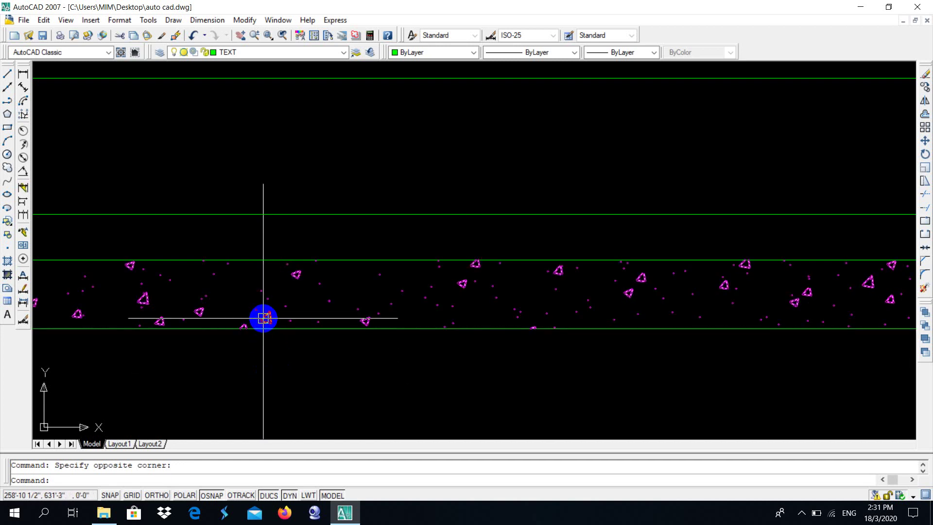
# Clear the hatch selection and select the green line along the base slab band
pyautogui.press('Escape')
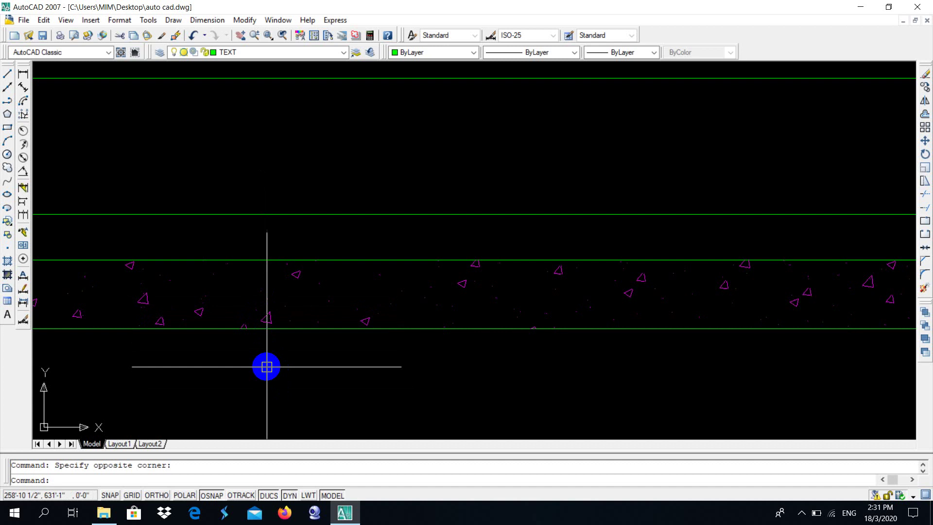
pyautogui.click(305, 350)
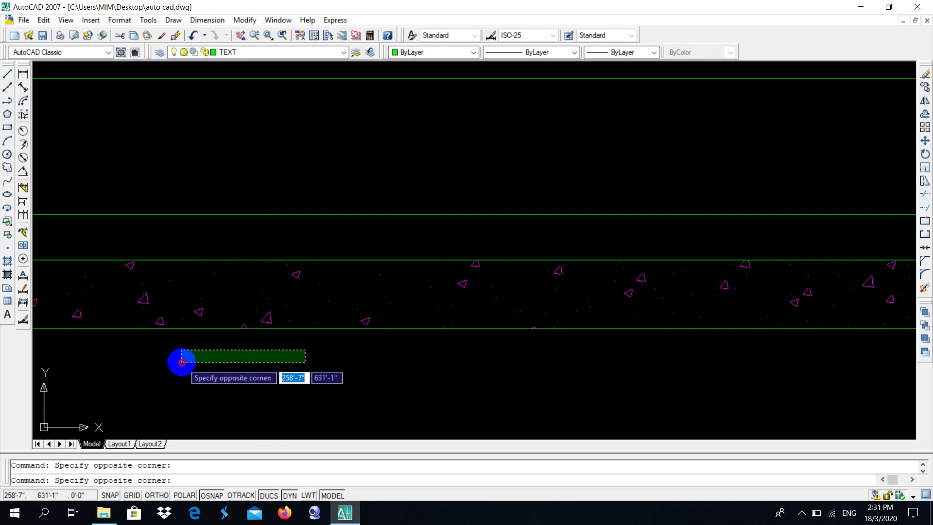
pyautogui.click(183, 362)
pyautogui.click(347, 356)
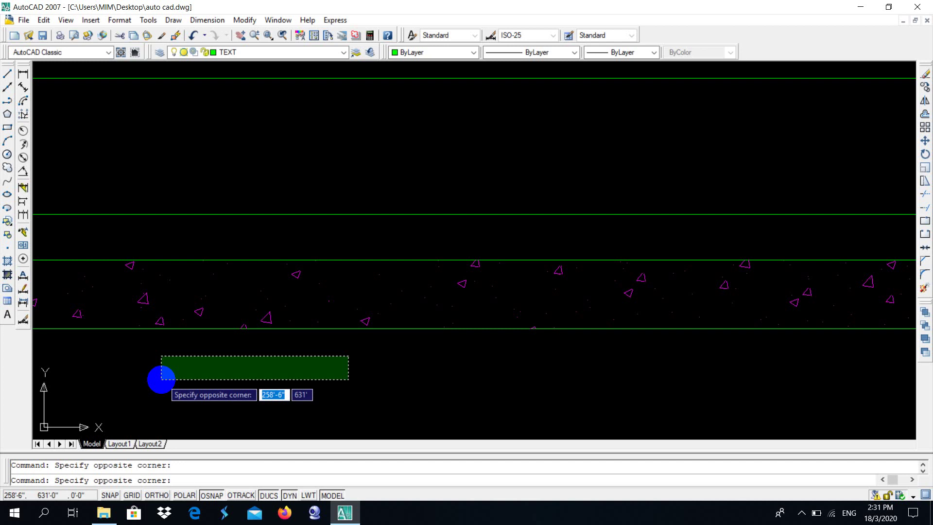
pyautogui.click(162, 379)
pyautogui.scroll(-3, 348, 358)
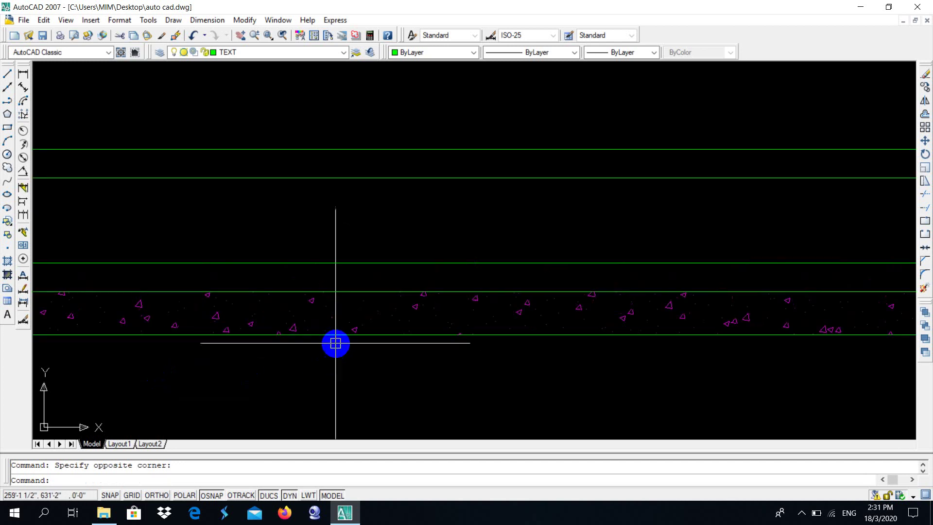
pyautogui.scroll(-3, 335, 343)
pyautogui.scroll(5, 320, 331)
pyautogui.scroll(4, 313, 321)
pyautogui.scroll(-4, 311, 340)
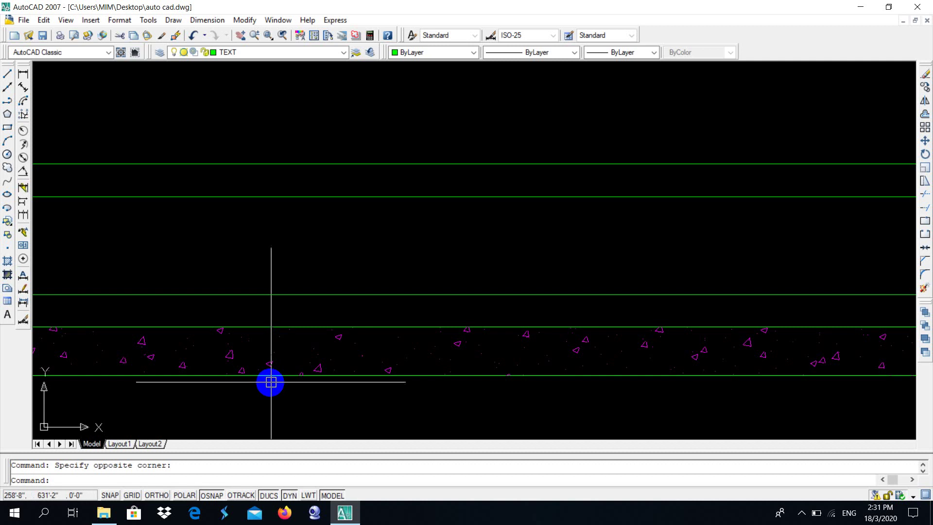
pyautogui.click(272, 380)
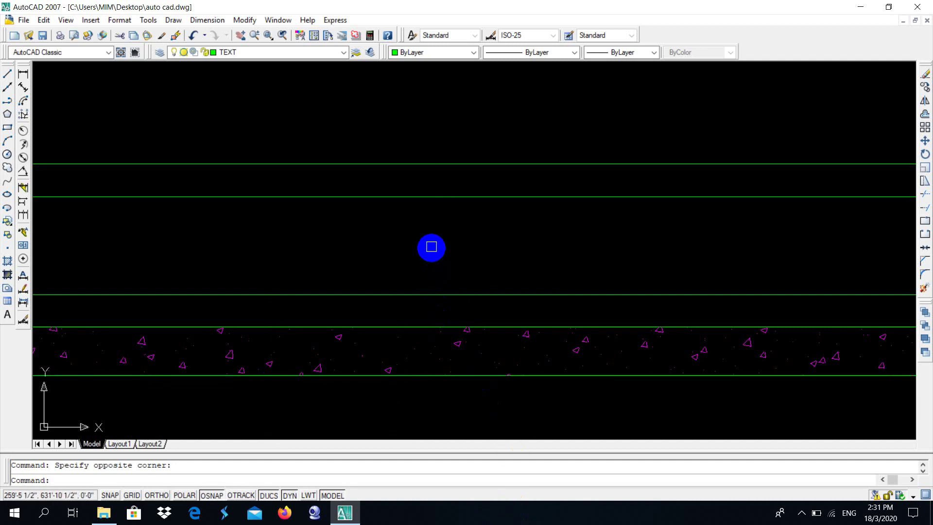
# Zoom and pan along the ramp to bring the sloped slab into view
pyautogui.scroll(-2, 421, 223)
pyautogui.scroll(-2, 422, 223)
pyautogui.scroll(-3, 422, 223)
pyautogui.scroll(2, 422, 223)
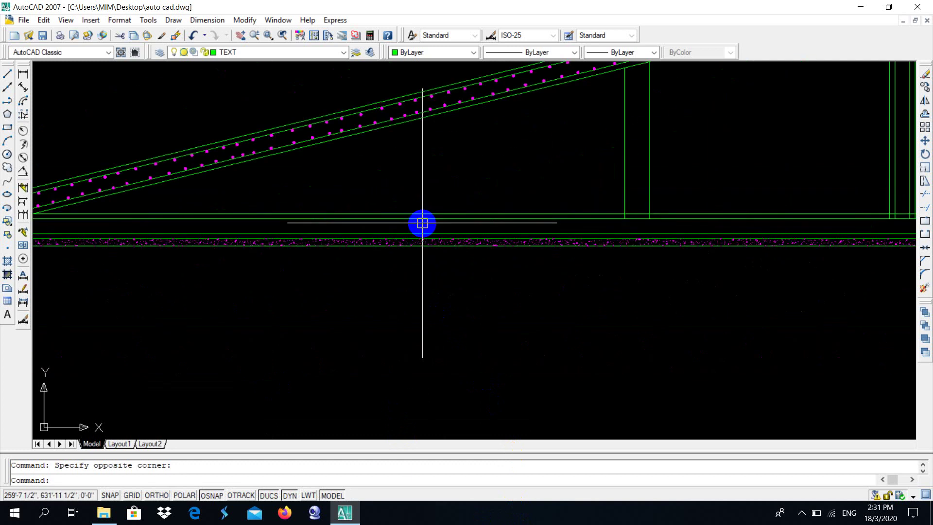
pyautogui.scroll(2, 422, 223)
pyautogui.scroll(2, 421, 223)
pyautogui.scroll(-3, 415, 222)
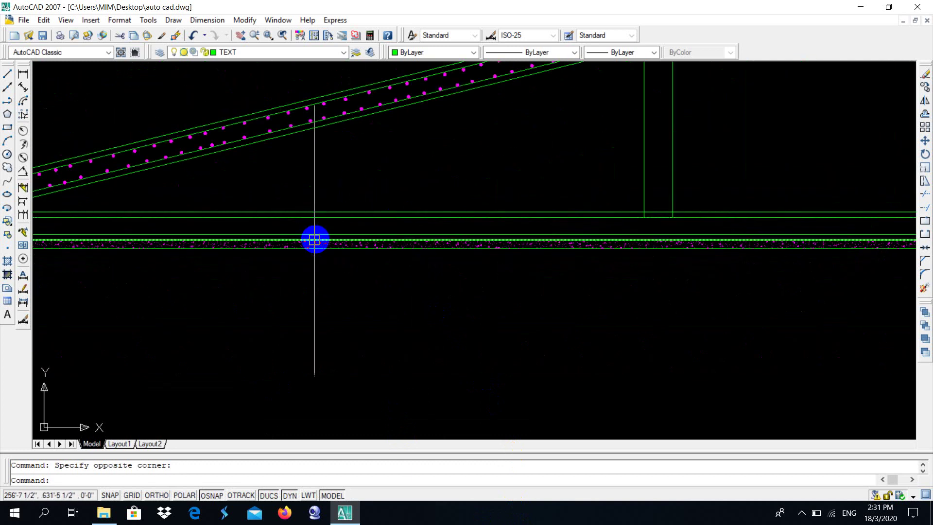
pyautogui.scroll(4, 262, 248)
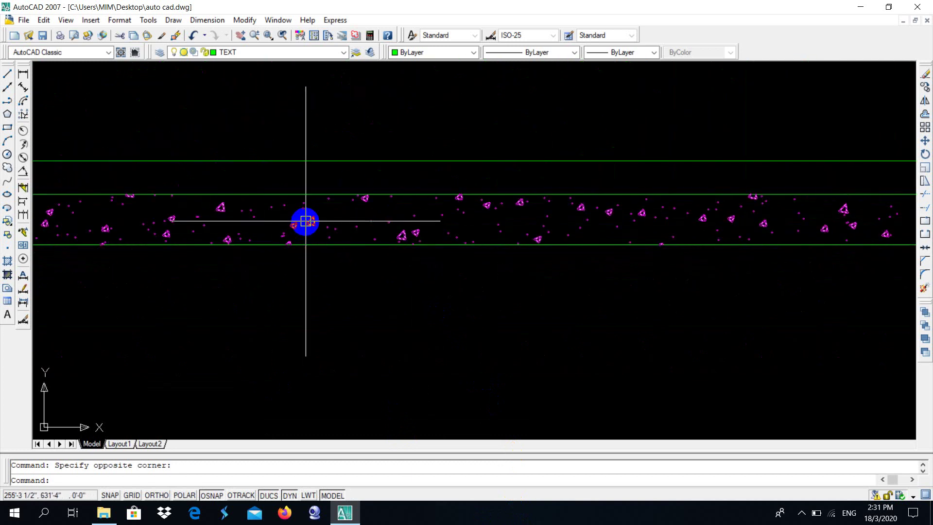
pyautogui.scroll(-2, 305, 221)
pyautogui.scroll(-2, 302, 279)
pyautogui.scroll(-2, 302, 279)
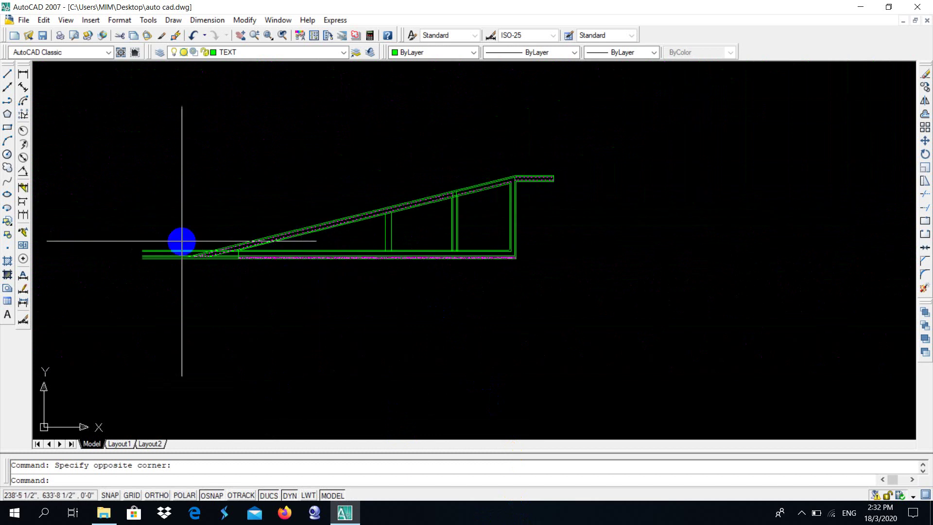
pyautogui.scroll(4, 151, 253)
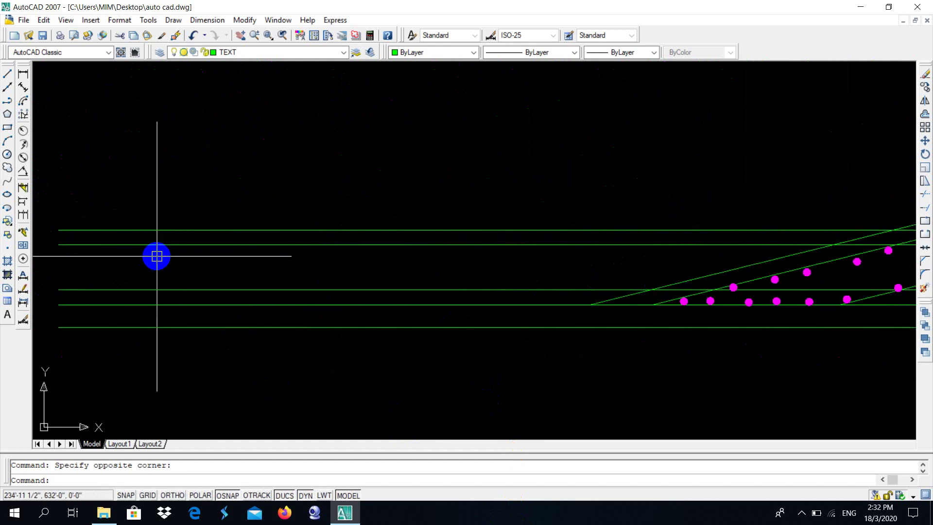
pyautogui.scroll(-2, 157, 256)
pyautogui.scroll(-1, 156, 256)
pyautogui.scroll(3, 156, 256)
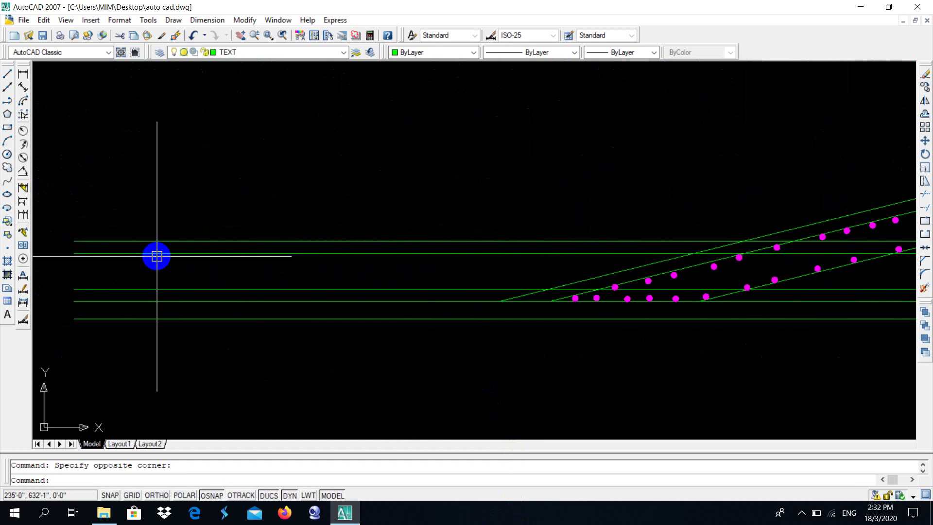
pyautogui.scroll(-3, 156, 256)
pyautogui.moveTo(458, 325); pyautogui.dragTo(269, 347, button='middle')
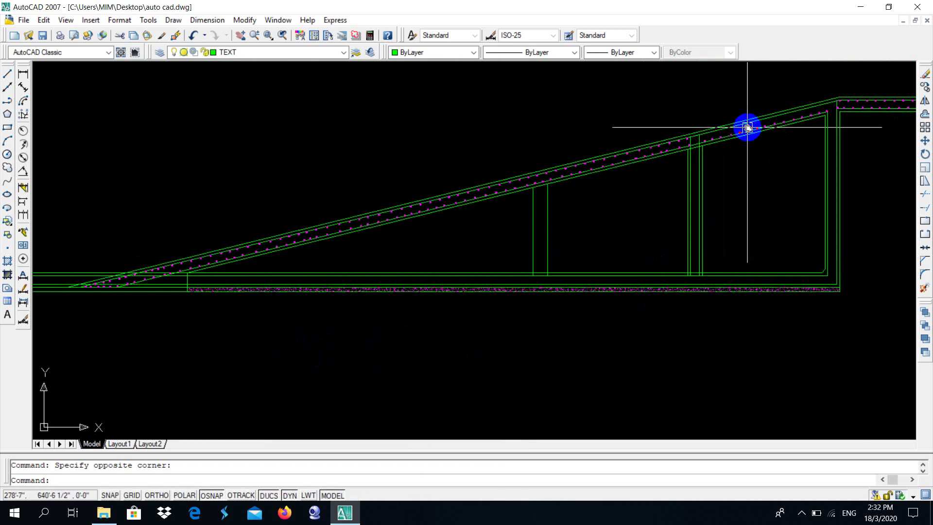
pyautogui.moveTo(745, 129); pyautogui.dragTo(608, 173, button='middle')
pyautogui.scroll(2, 548, 203)
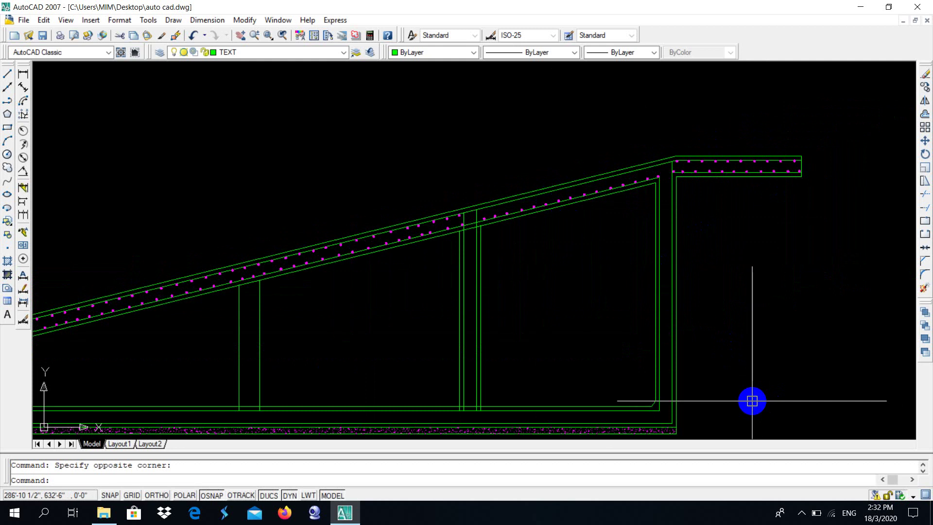
# Window-select one magenta rebar dot on the sloped slab
pyautogui.click(802, 514)
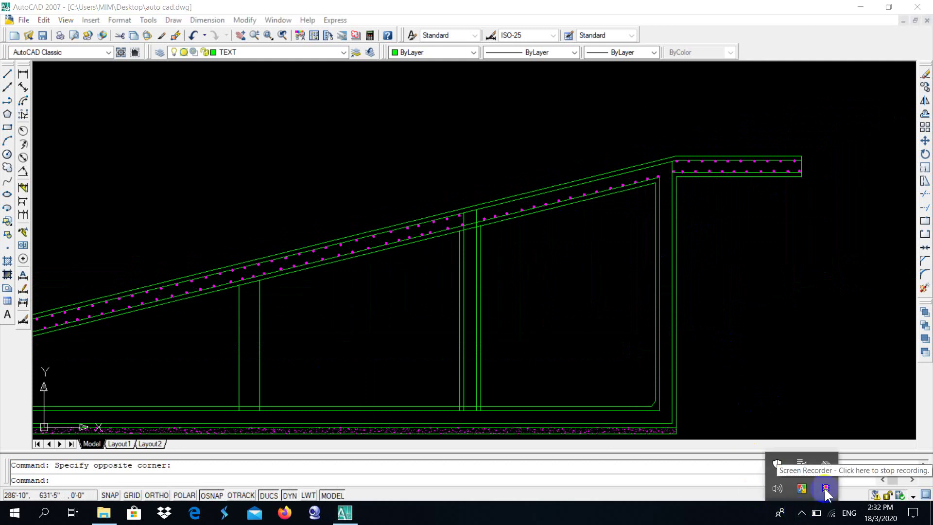
pyautogui.click(541, 333)
pyautogui.click(516, 215)
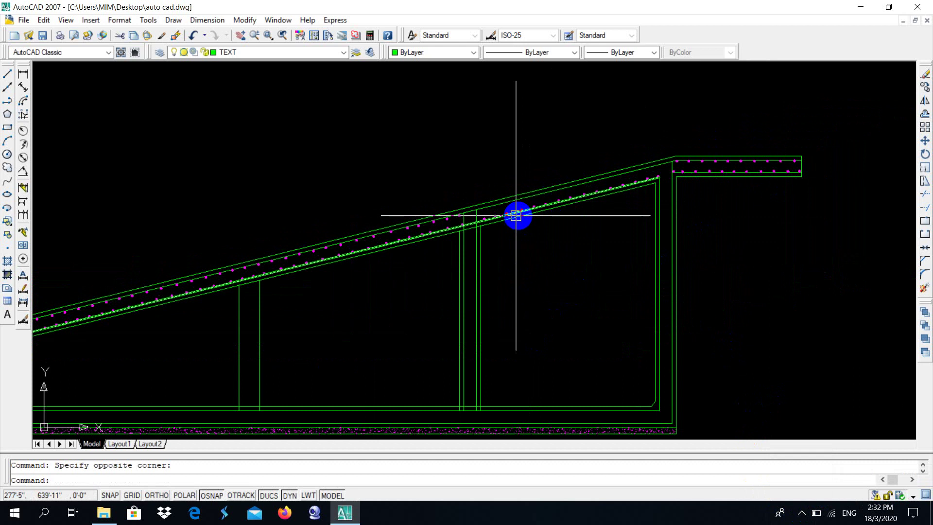
pyautogui.scroll(5, 516, 215)
pyautogui.write('co')
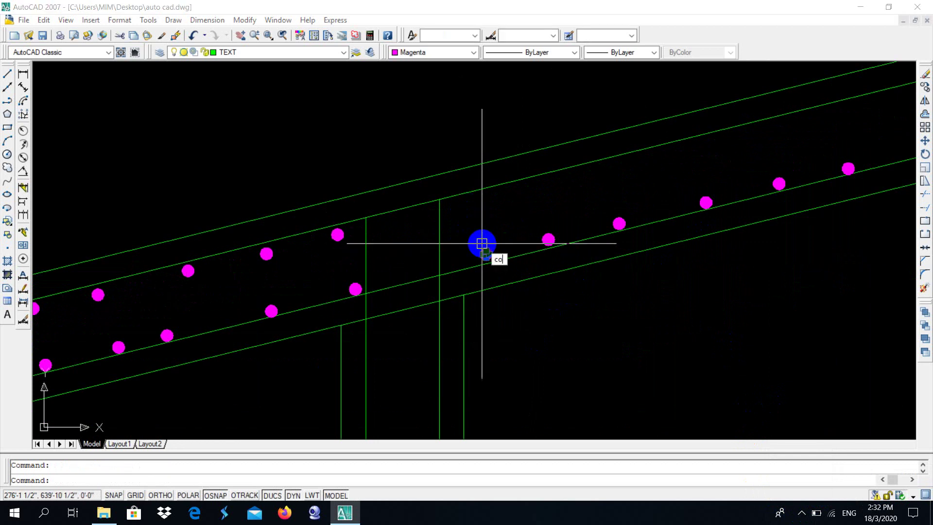
# Copy the selected rebar dot, undo the misplaced first copy, and place dots up the slope
pyautogui.press('Return')
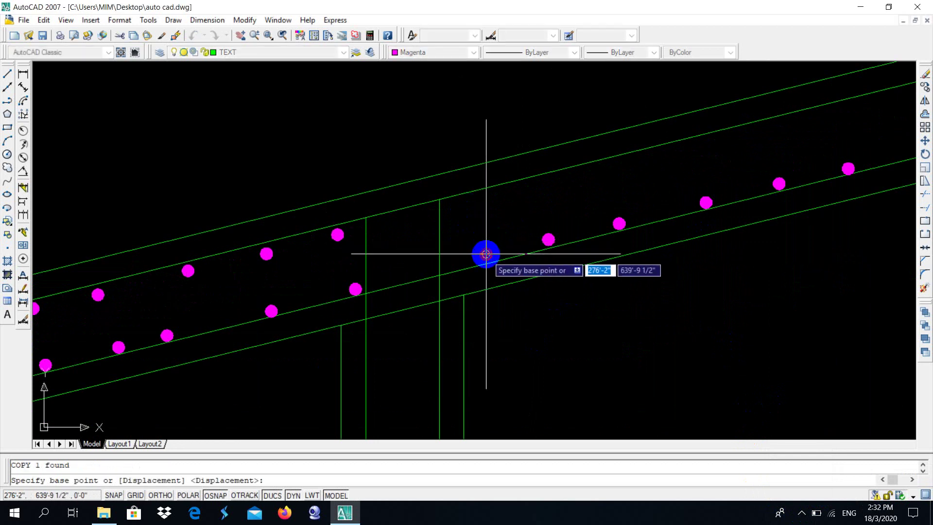
pyautogui.click(486, 253)
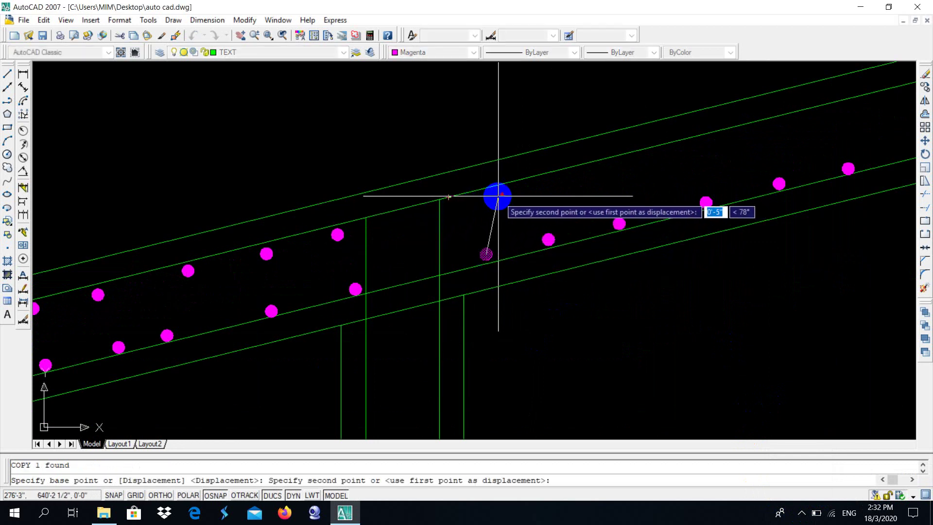
pyautogui.click(451, 203)
pyautogui.write('u')
pyautogui.press('Return')
pyautogui.scroll(5, 459, 207)
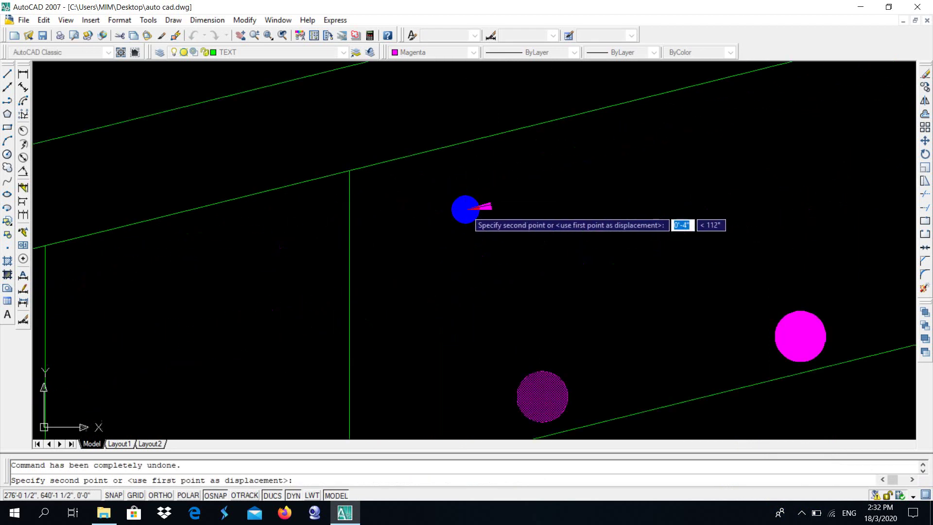
pyautogui.click(390, 188)
pyautogui.scroll(-5, 391, 188)
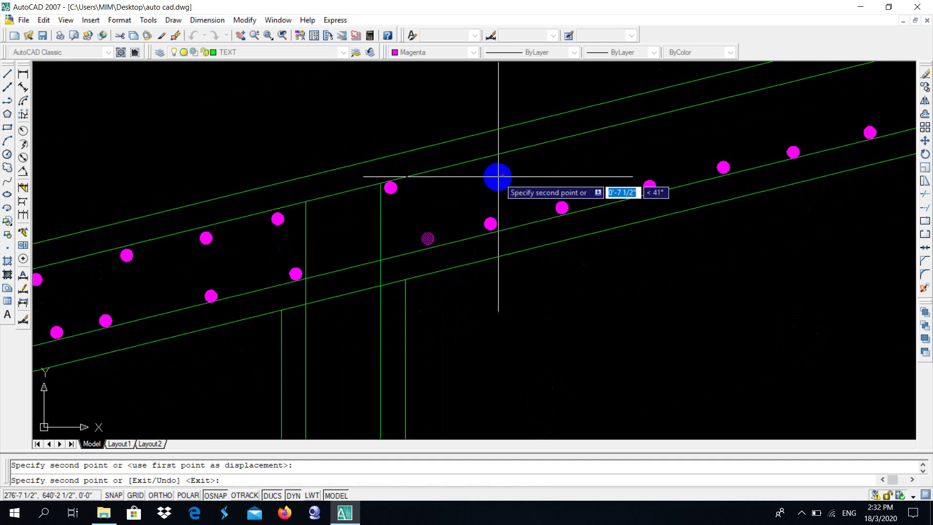
pyautogui.click(463, 171)
pyautogui.click(528, 156)
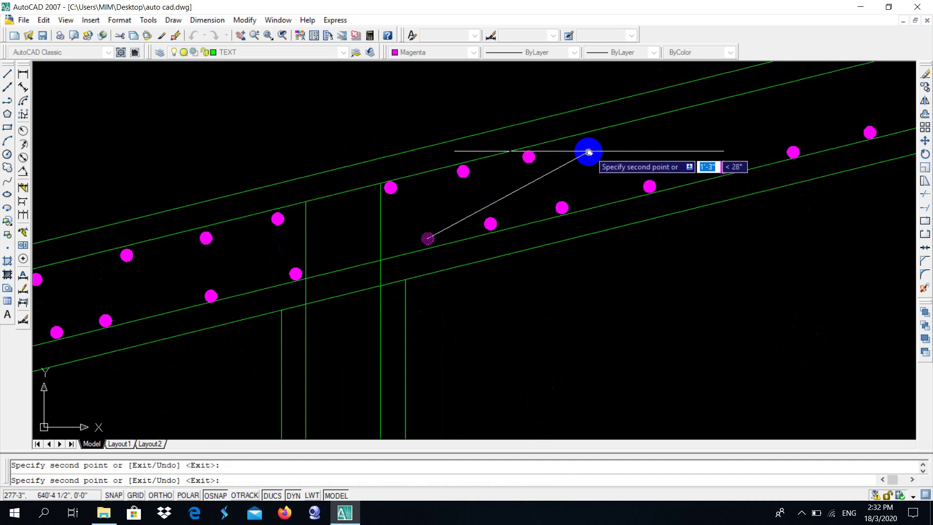
# Continue placing rebar dot copies along the upper row further up the slope
pyautogui.moveTo(590, 150); pyautogui.dragTo(388, 207, button='middle')
pyautogui.click(407, 191)
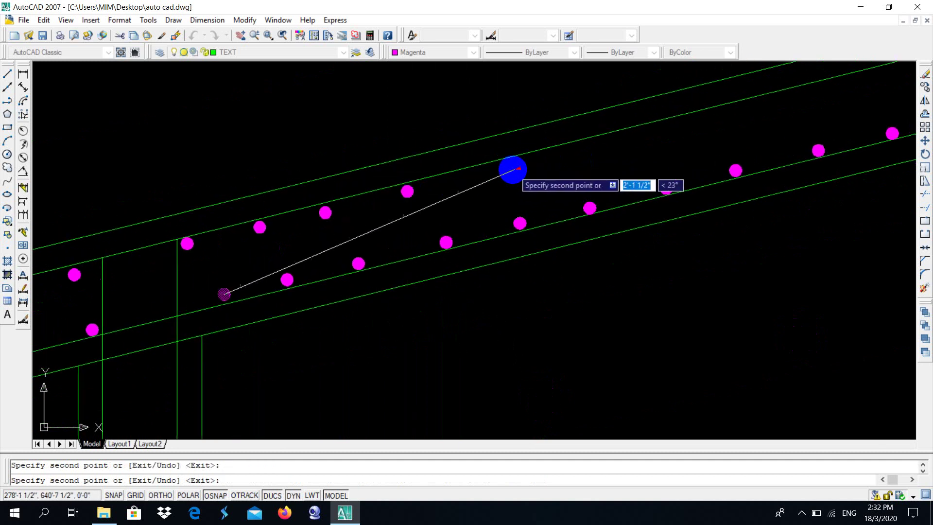
pyautogui.click(487, 171)
pyautogui.click(550, 155)
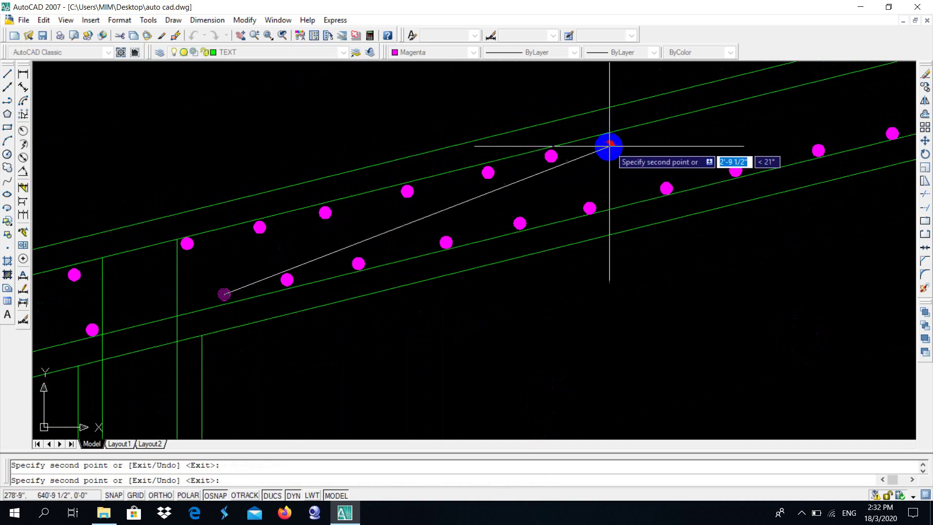
pyautogui.moveTo(610, 145); pyautogui.dragTo(432, 186, button='middle')
pyautogui.click(447, 170)
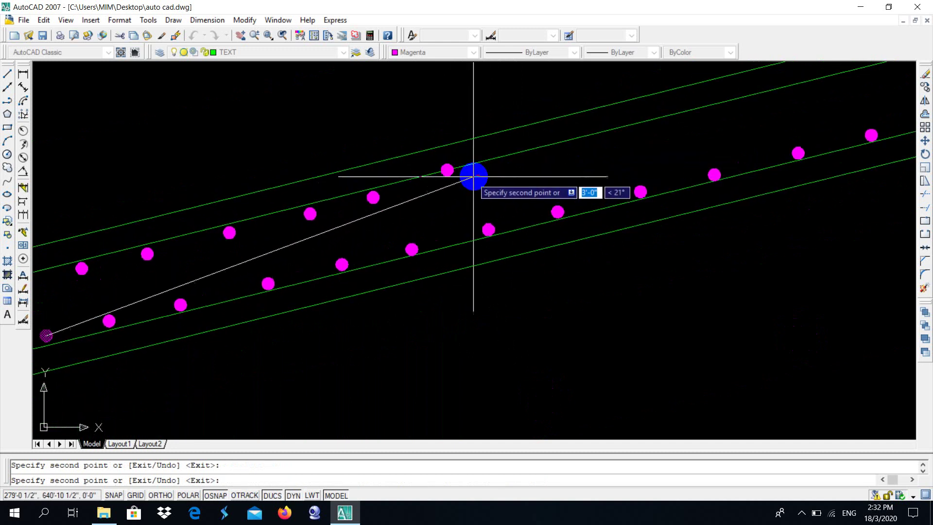
pyautogui.click(539, 157)
pyautogui.click(608, 139)
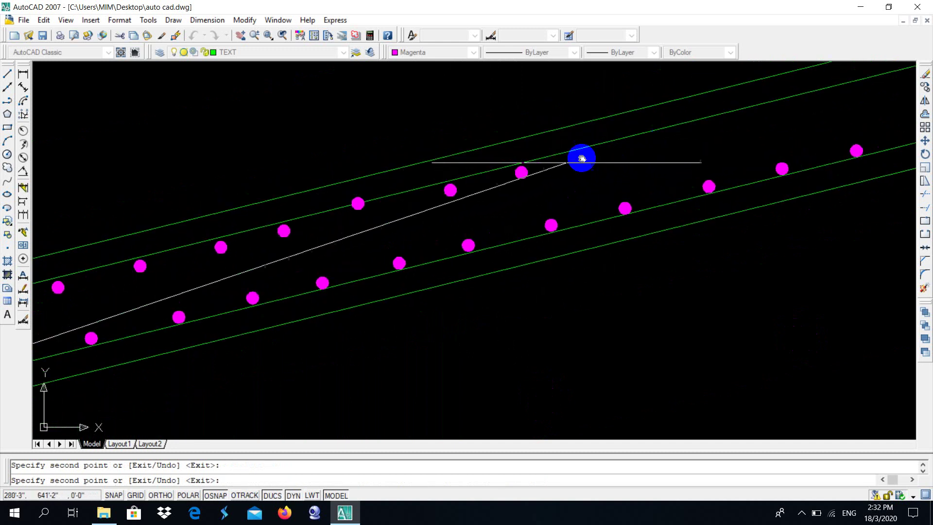
pyautogui.moveTo(608, 139); pyautogui.dragTo(360, 226, button='middle')
pyautogui.click(451, 203)
pyautogui.click(548, 184)
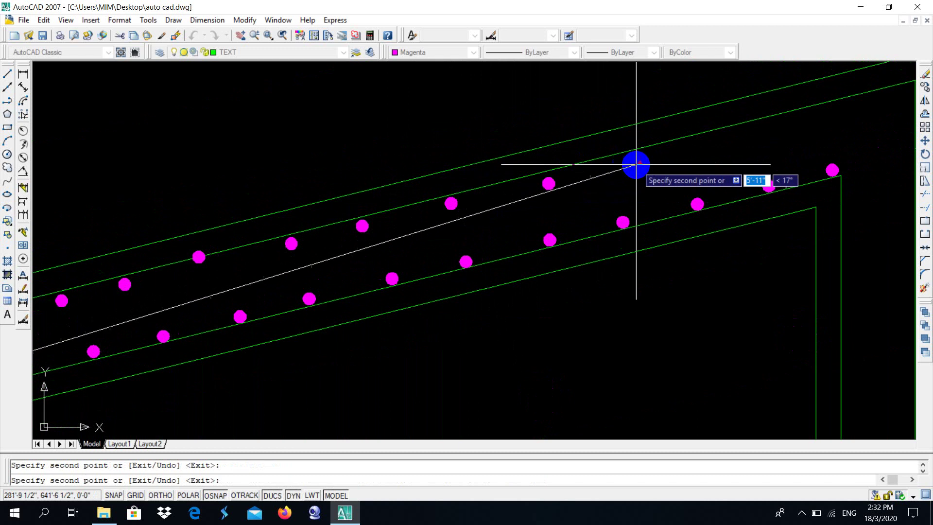
pyautogui.click(636, 164)
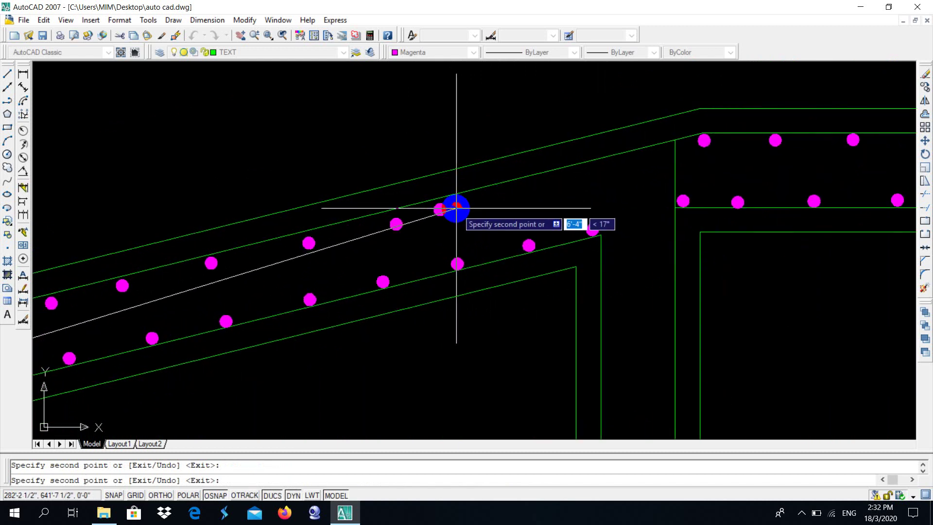
# Undo the last misplaced dot and add two more dots reaching the slab corner
pyautogui.write('u')
pyautogui.press('Return')
pyautogui.scroll(-3, 535, 204)
pyautogui.scroll(2, 462, 212)
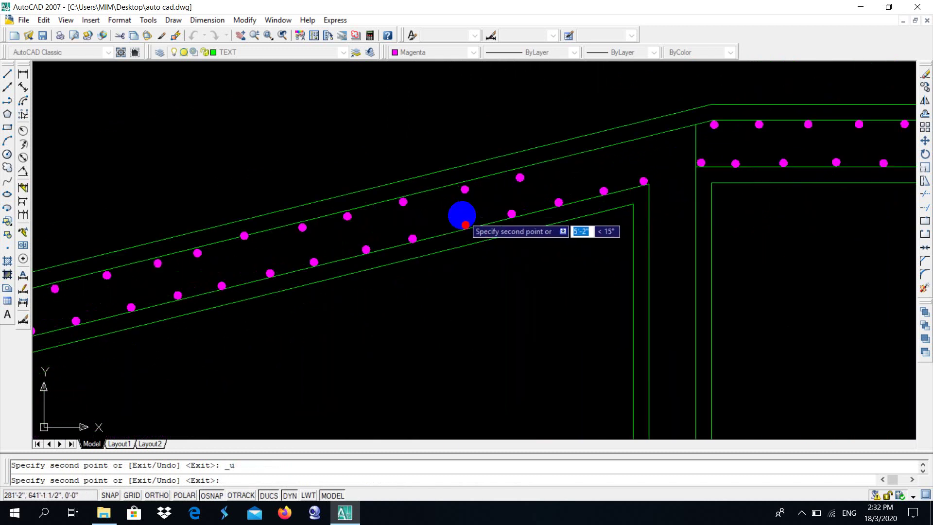
pyautogui.scroll(2, 673, 159)
pyautogui.moveTo(674, 159); pyautogui.dragTo(422, 279, button='middle')
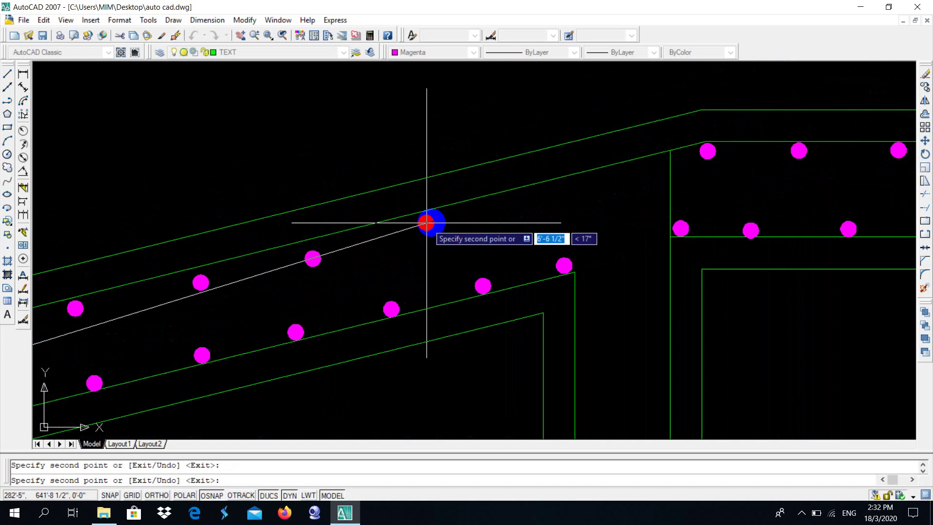
pyautogui.click(532, 203)
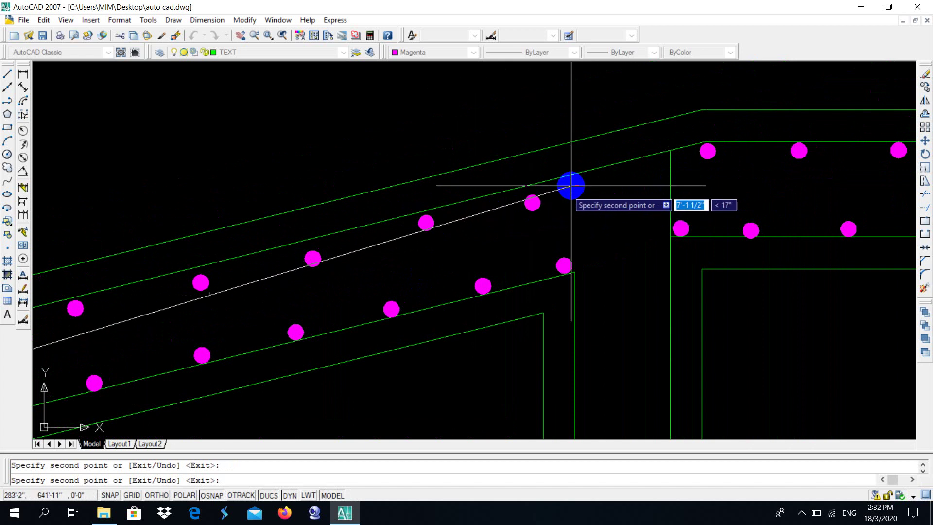
pyautogui.click(599, 182)
pyautogui.scroll(-5, 646, 170)
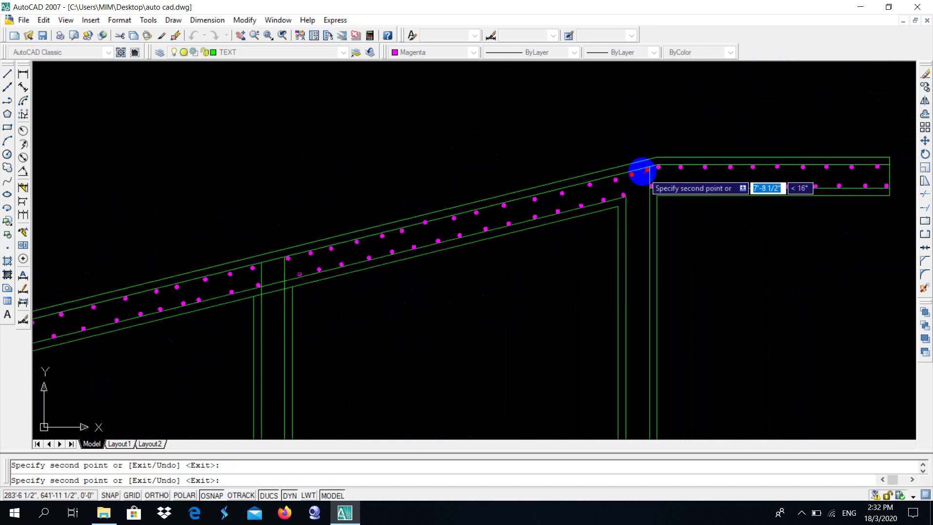
pyautogui.scroll(-2, 593, 190)
# Copy magenta rebar dots up the first wall face, from its base to just below the slab corner
pyautogui.scroll(3, 608, 311)
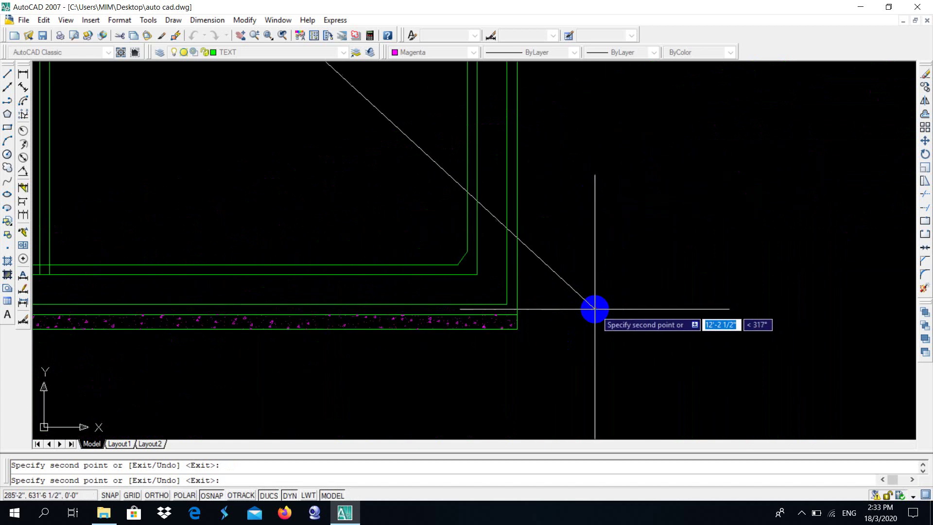
pyautogui.scroll(2, 544, 286)
pyautogui.scroll(2, 471, 277)
pyautogui.click(440, 295)
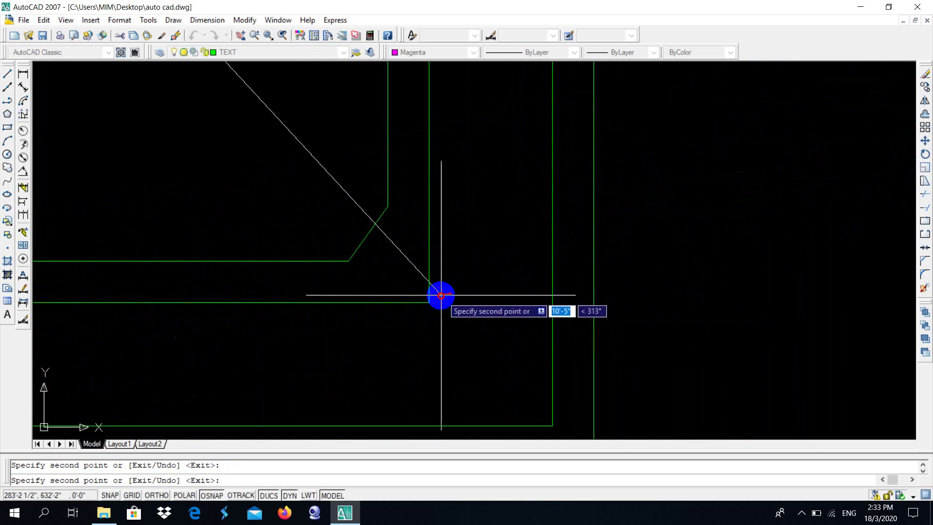
pyautogui.click(444, 189)
pyautogui.moveTo(444, 190); pyautogui.dragTo(414, 246, button='middle')
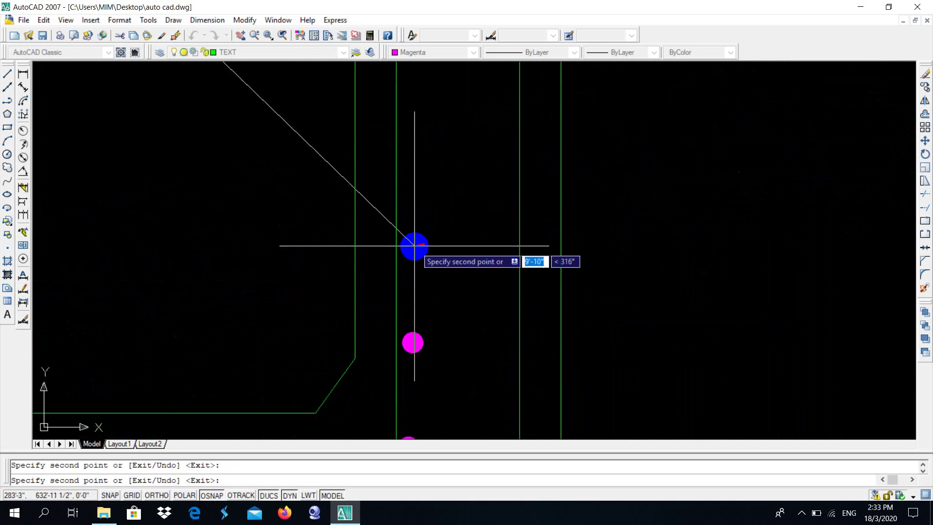
pyautogui.click(412, 229)
pyautogui.click(412, 125)
pyautogui.moveTo(423, 108); pyautogui.dragTo(421, 303, button='middle')
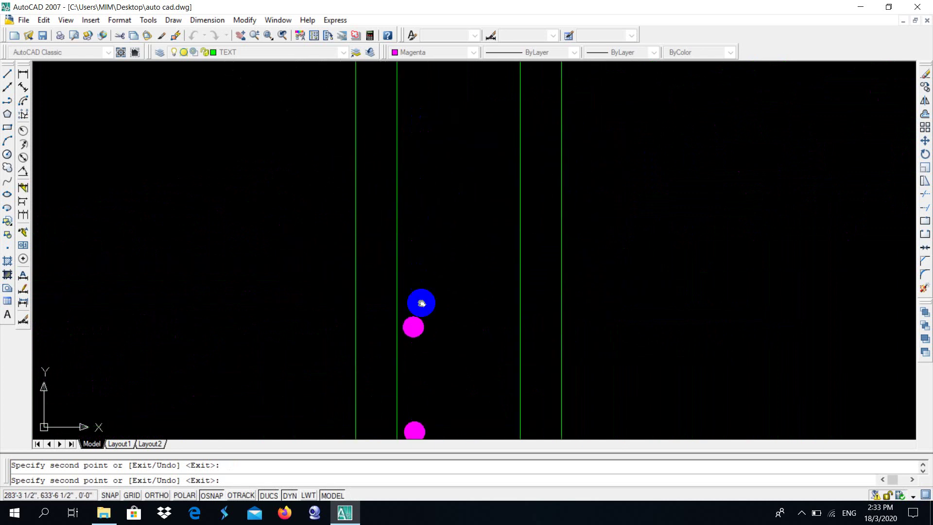
pyautogui.moveTo(421, 243); pyautogui.dragTo(409, 322, button='middle')
pyautogui.click(408, 254)
pyautogui.moveTo(409, 193); pyautogui.dragTo(408, 248, button='middle')
pyautogui.click(407, 249)
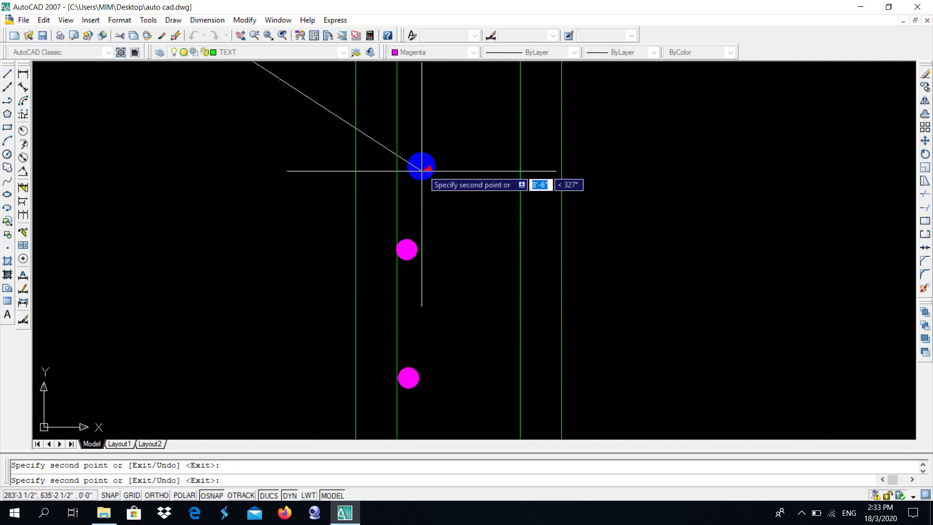
pyautogui.moveTo(421, 171); pyautogui.dragTo(421, 258, button='middle')
pyautogui.click(410, 241)
pyautogui.moveTo(408, 136); pyautogui.dragTo(413, 245, button='middle')
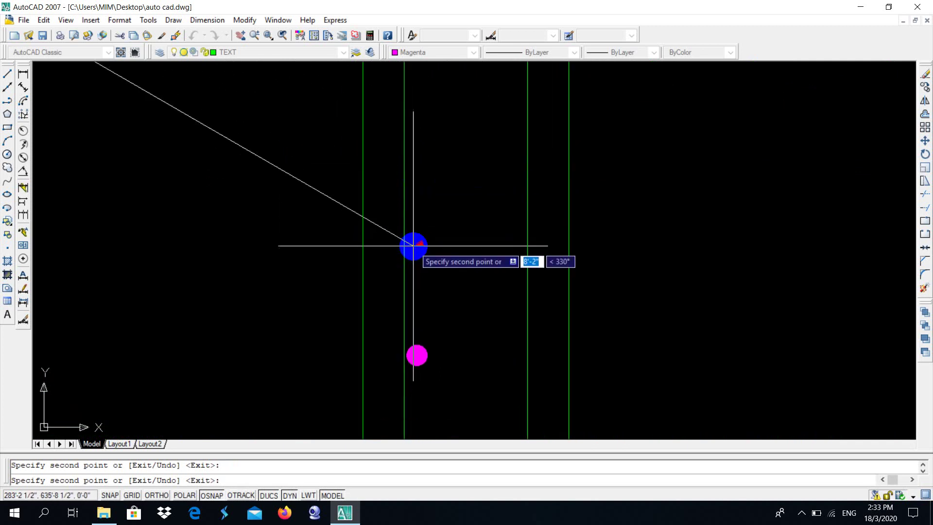
pyautogui.click(414, 245)
pyautogui.moveTo(416, 167); pyautogui.dragTo(416, 248, button='middle')
pyautogui.moveTo(431, 175); pyautogui.dragTo(432, 264, button='middle')
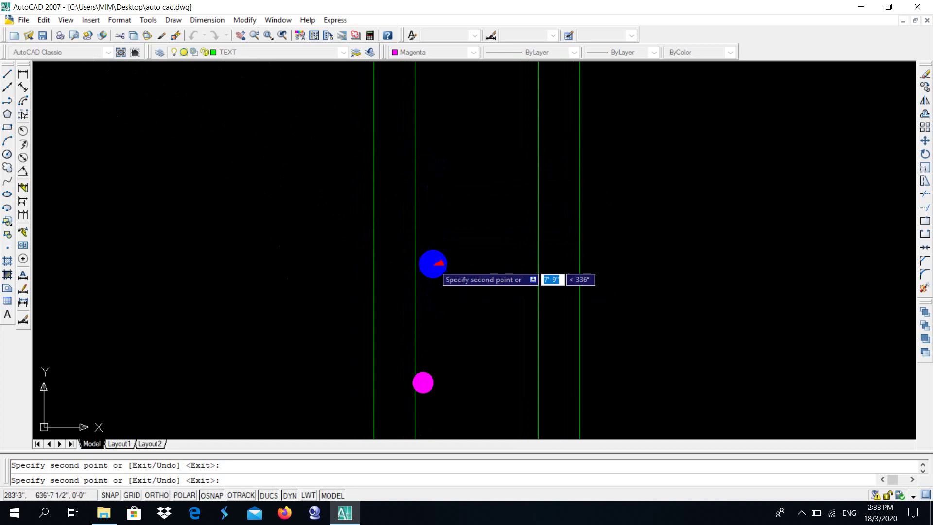
pyautogui.click(432, 260)
pyautogui.click(434, 155)
pyautogui.moveTo(435, 119); pyautogui.dragTo(459, 349, button='middle')
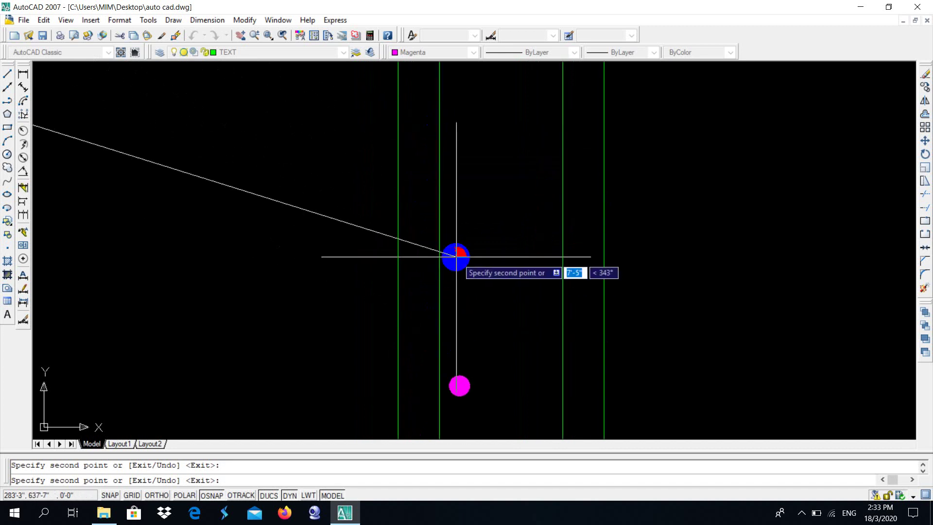
pyautogui.click(455, 256)
pyautogui.click(451, 116)
pyautogui.moveTo(452, 116); pyautogui.dragTo(460, 196, button='middle')
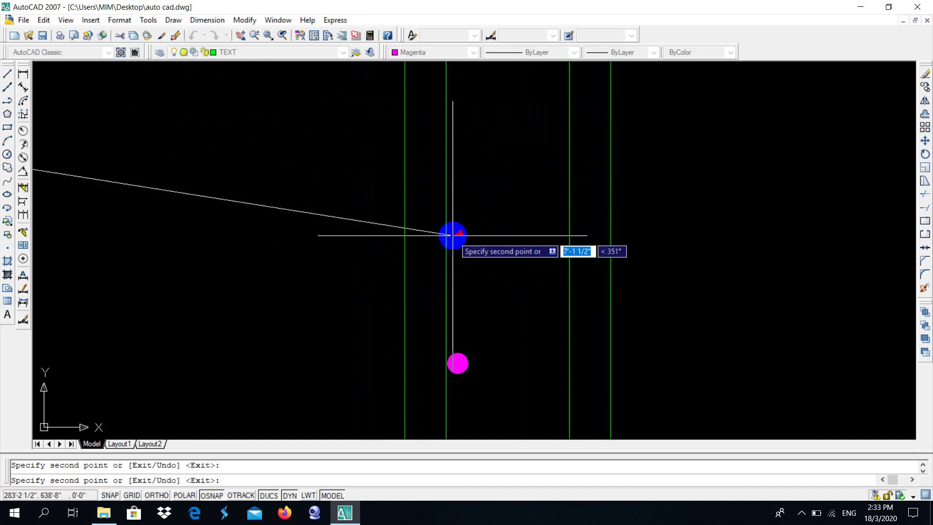
pyautogui.click(453, 233)
pyautogui.click(460, 123)
pyautogui.moveTo(462, 111); pyautogui.dragTo(462, 311, button='middle')
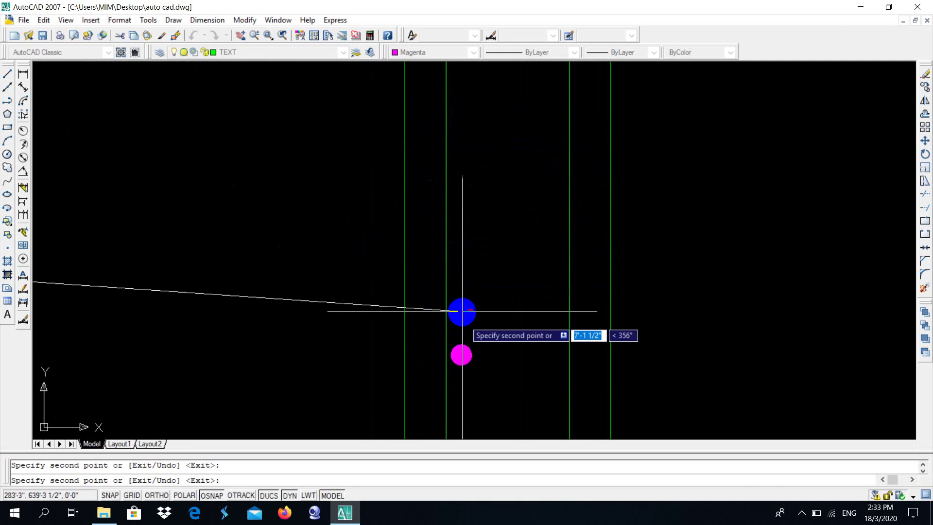
pyautogui.click(452, 224)
pyautogui.moveTo(462, 167); pyautogui.dragTo(462, 292, button='middle')
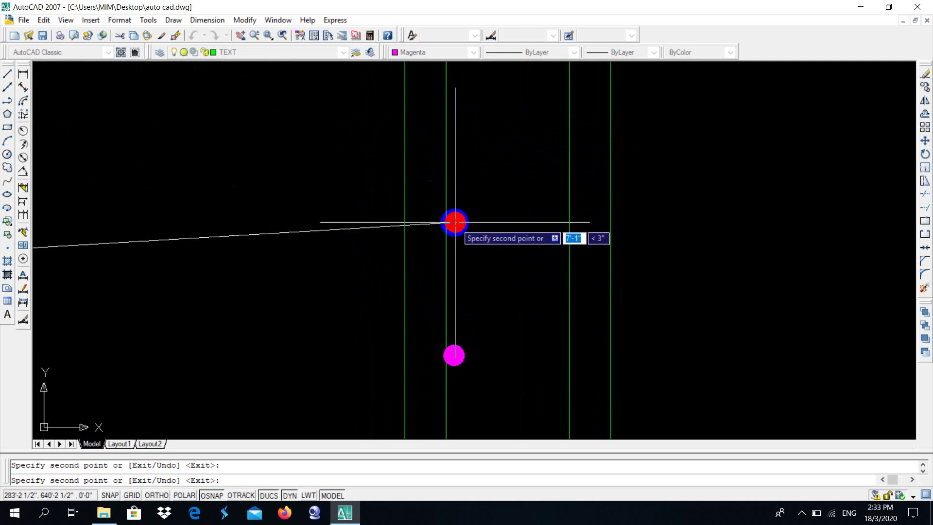
pyautogui.click(454, 222)
pyautogui.moveTo(471, 154); pyautogui.dragTo(476, 282, button='middle')
pyautogui.click(462, 246)
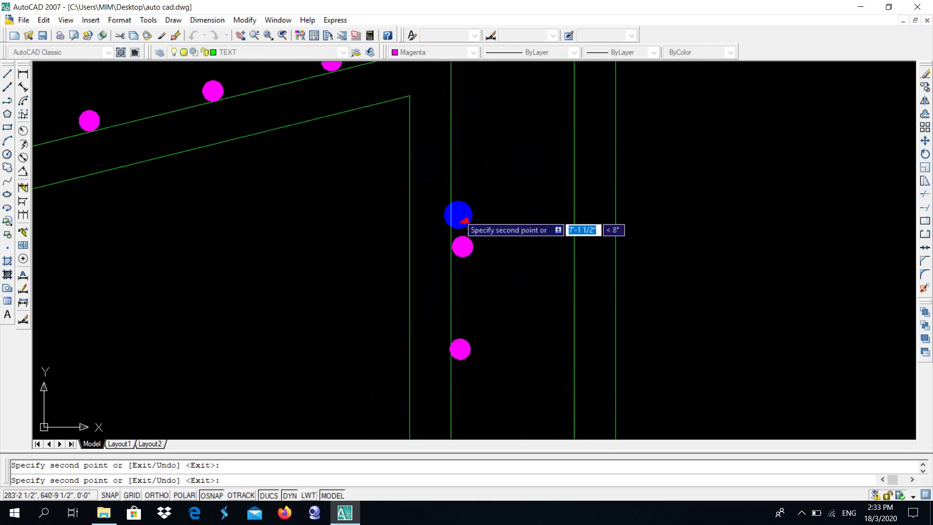
pyautogui.click(463, 146)
pyautogui.moveTo(463, 145); pyautogui.dragTo(466, 317, button='middle')
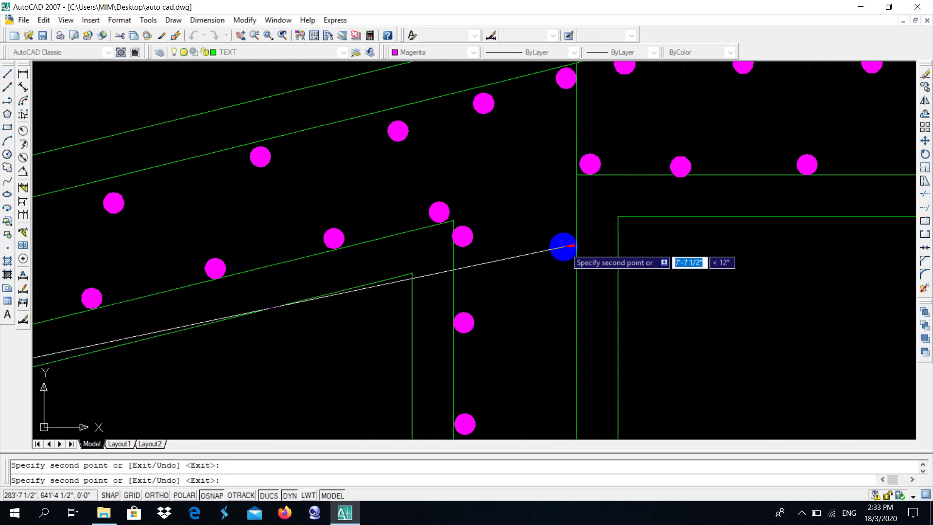
# Start a second row of rebar dot copies inside the wall, placing the lower dots
pyautogui.click(564, 254)
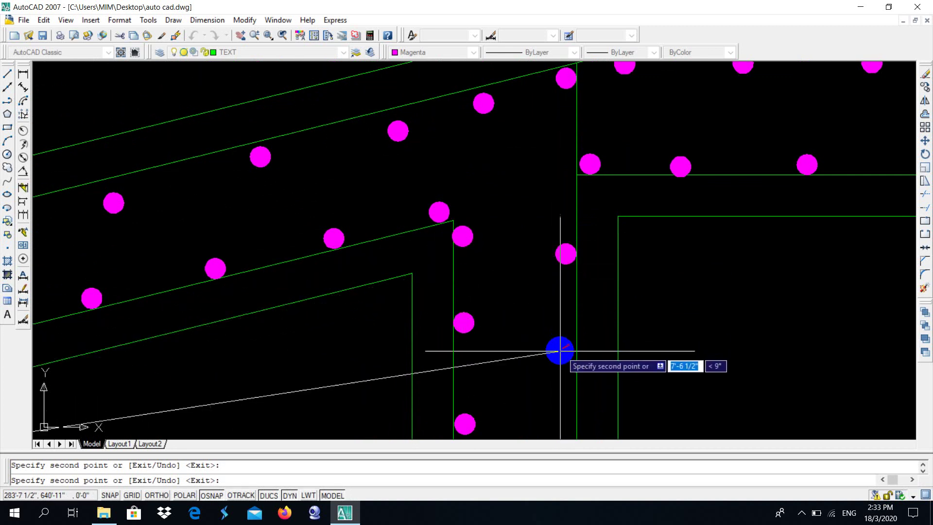
pyautogui.scroll(-3, 532, 248)
pyautogui.scroll(-2, 538, 301)
pyautogui.scroll(5, 538, 301)
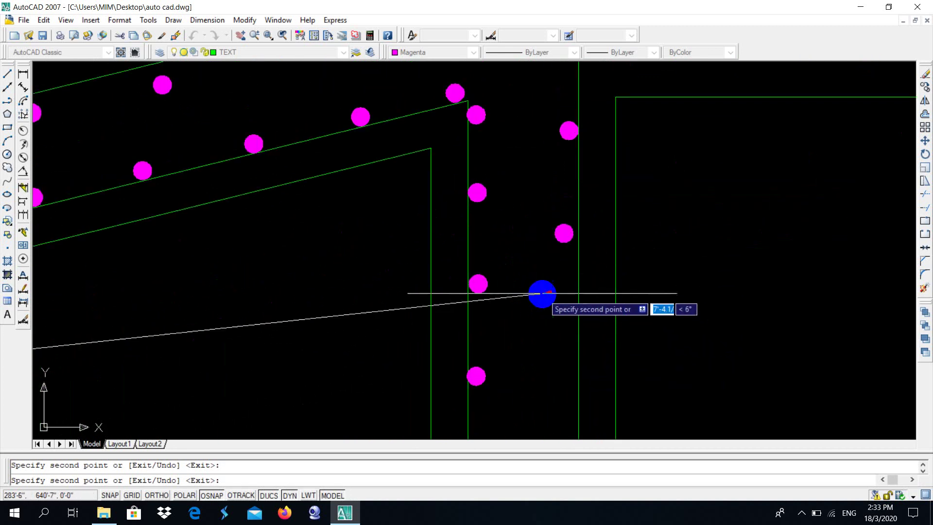
pyautogui.click(563, 319)
pyautogui.click(560, 405)
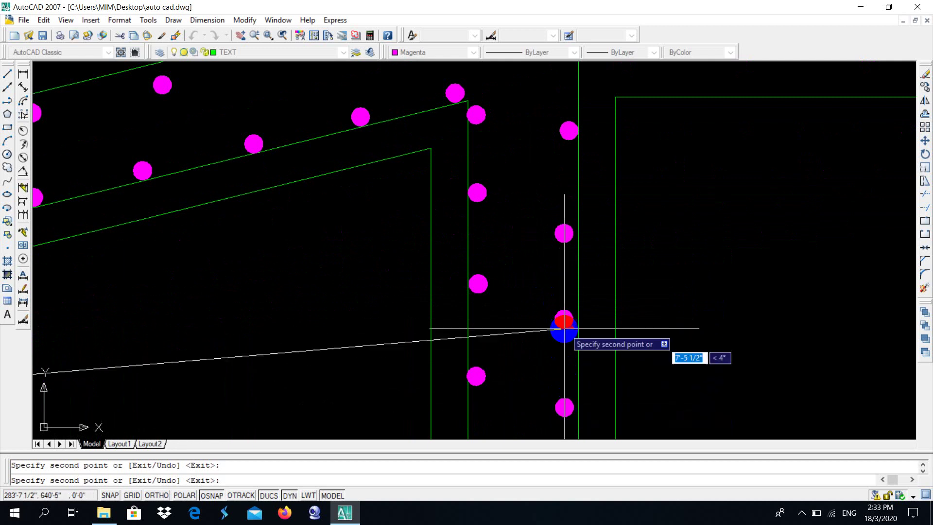
pyautogui.scroll(-3, 564, 327)
pyautogui.scroll(1, 569, 367)
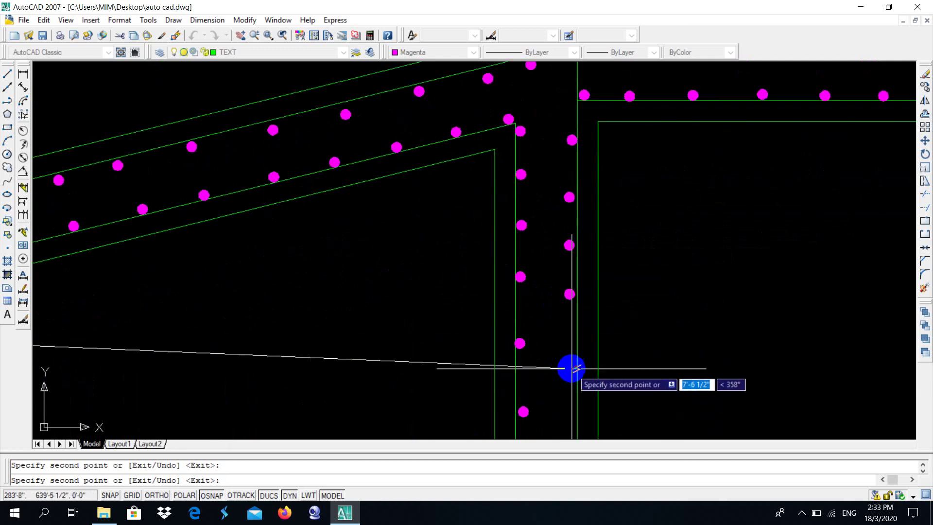
pyautogui.scroll(-3, 576, 360)
pyautogui.scroll(1, 567, 287)
pyautogui.scroll(5, 568, 340)
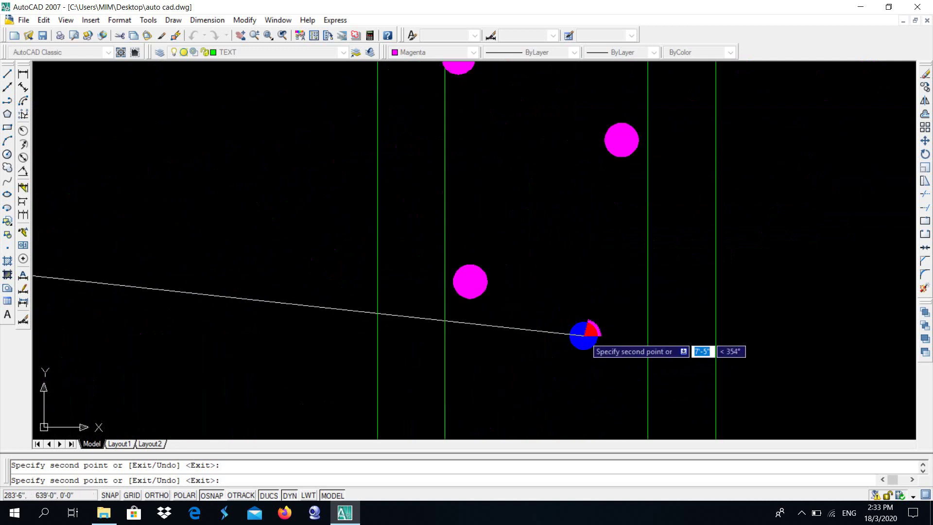
pyautogui.scroll(-1, 593, 333)
pyautogui.scroll(-3, 600, 333)
pyautogui.scroll(3, 593, 330)
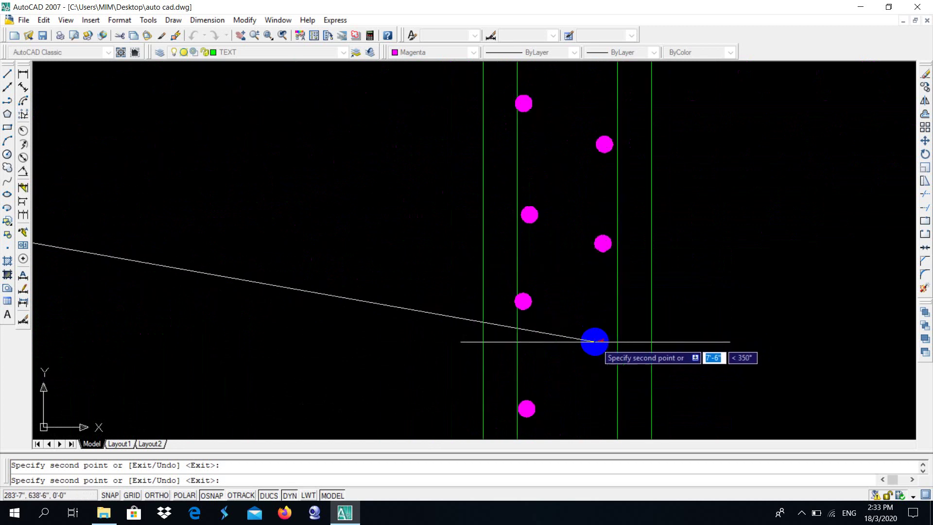
pyautogui.scroll(2, 603, 350)
pyautogui.scroll(-3, 587, 235)
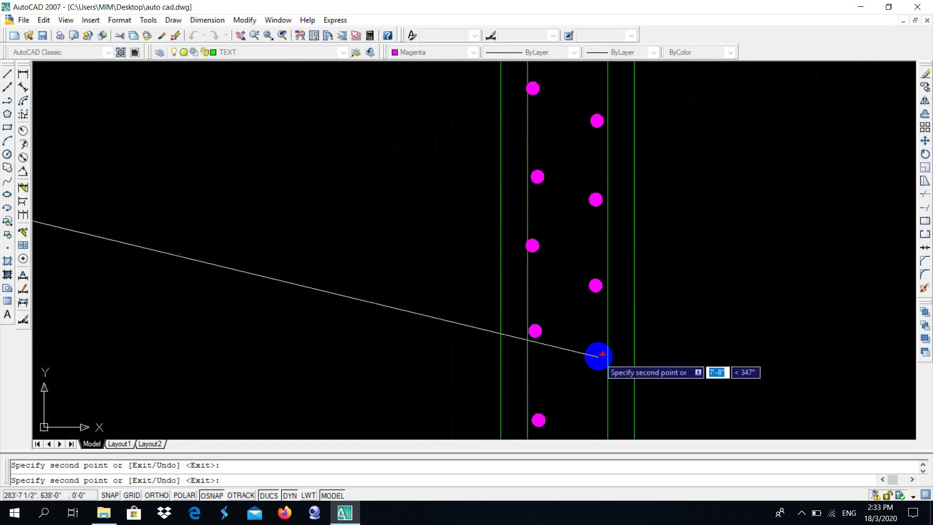
pyautogui.scroll(-3, 599, 255)
pyautogui.scroll(5, 585, 345)
pyautogui.scroll(4, 592, 351)
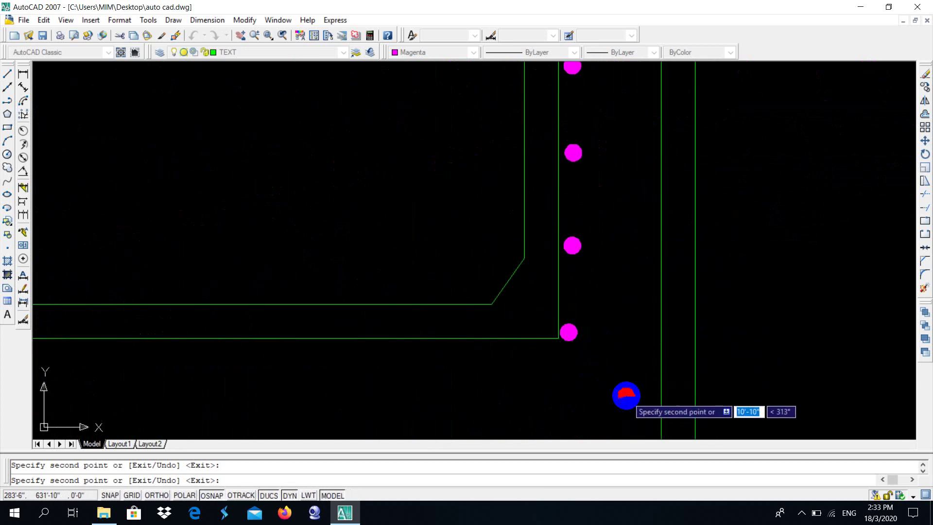
pyautogui.scroll(1, 603, 204)
# Continue the second dot row from the wall's base corner to near the top, undoing one misplaced copy
pyautogui.click(612, 225)
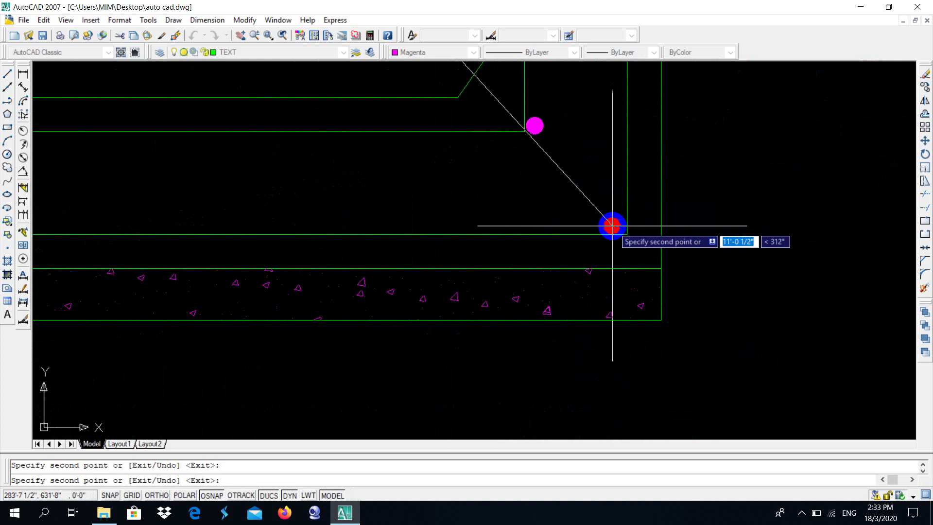
pyautogui.click(611, 121)
pyautogui.moveTo(611, 121); pyautogui.dragTo(568, 301, button='middle')
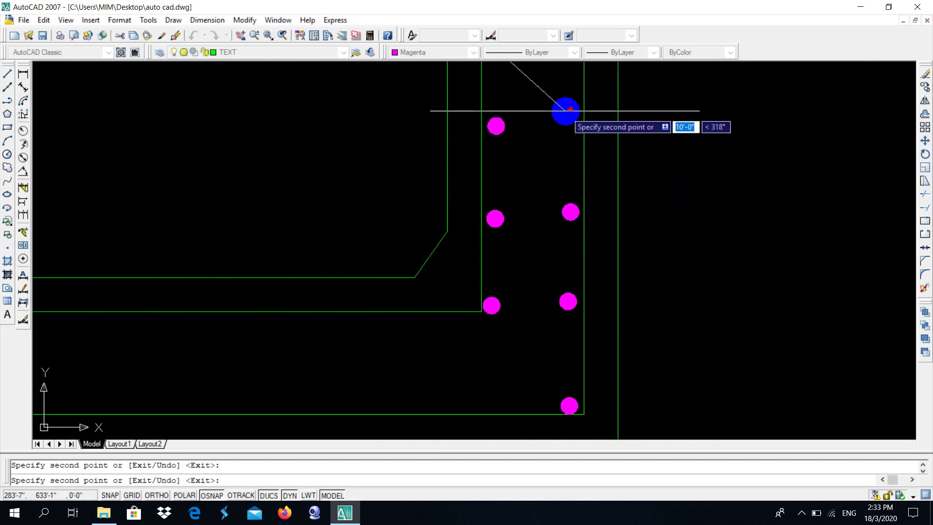
pyautogui.click(569, 109)
pyautogui.moveTo(571, 92); pyautogui.dragTo(554, 238, button='middle')
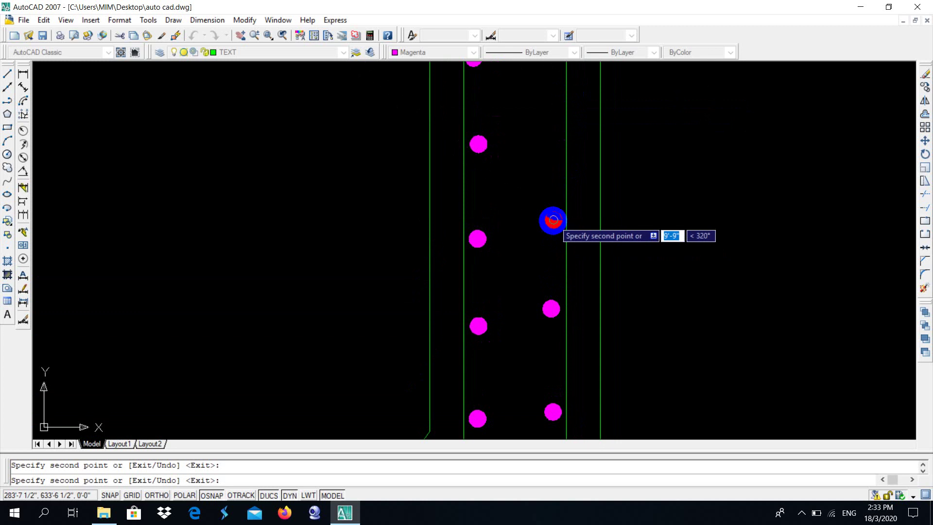
pyautogui.click(552, 219)
pyautogui.click(557, 122)
pyautogui.moveTo(558, 105); pyautogui.dragTo(557, 294, button='middle')
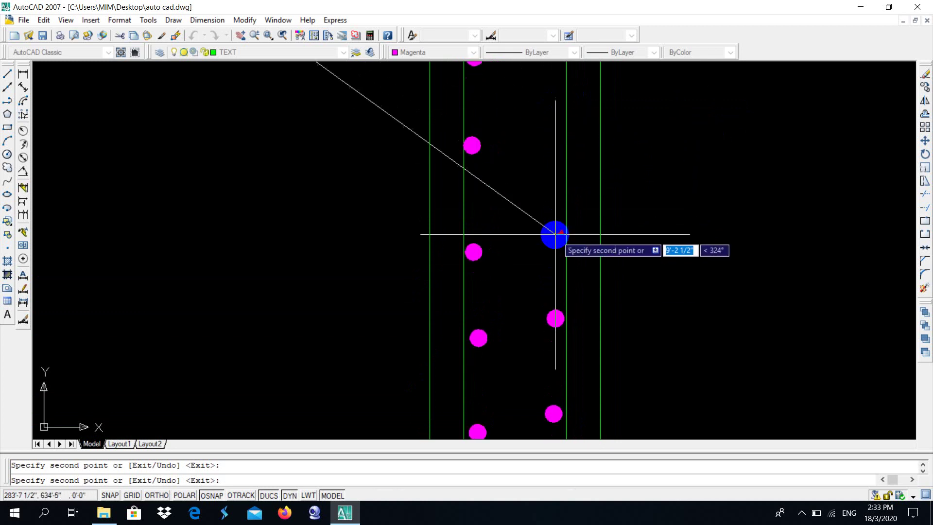
pyautogui.click(557, 230)
pyautogui.click(551, 165)
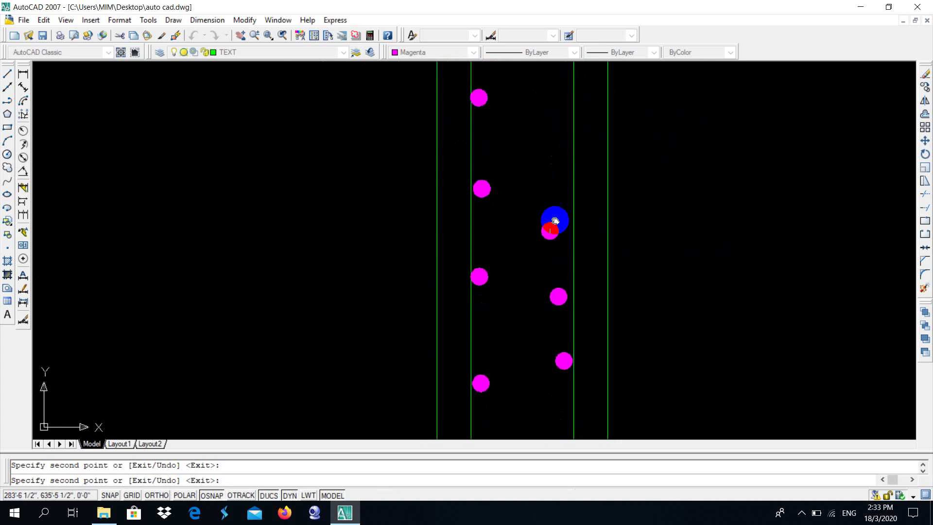
pyautogui.hotkey('ctrl', 'z')
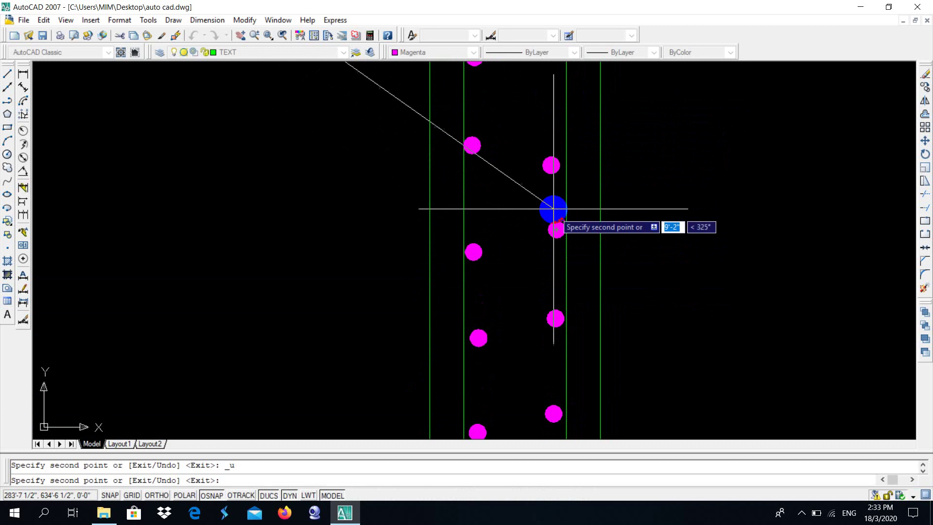
pyautogui.moveTo(552, 205); pyautogui.dragTo(537, 386, button='middle')
pyautogui.click(539, 236)
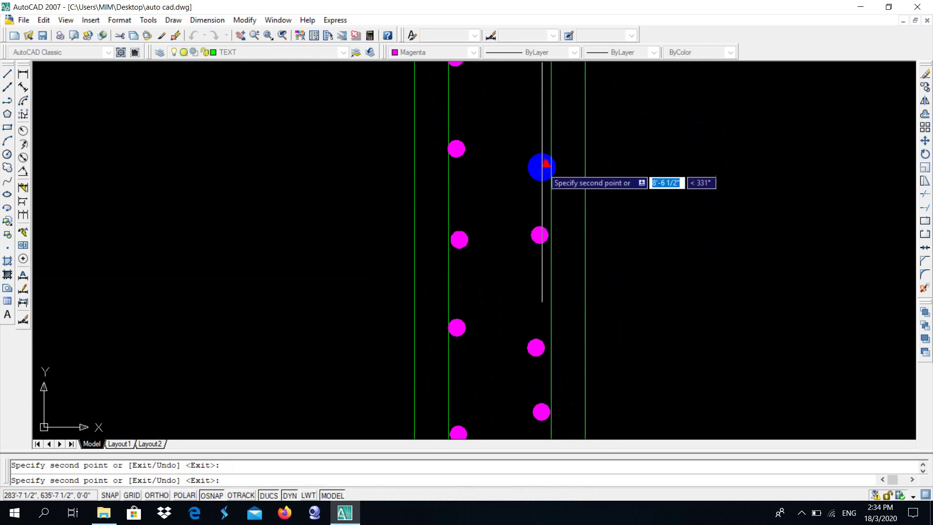
pyautogui.moveTo(537, 163); pyautogui.dragTo(540, 251, button='middle')
pyautogui.click(542, 215)
pyautogui.moveTo(537, 167); pyautogui.dragTo(539, 283, button='middle')
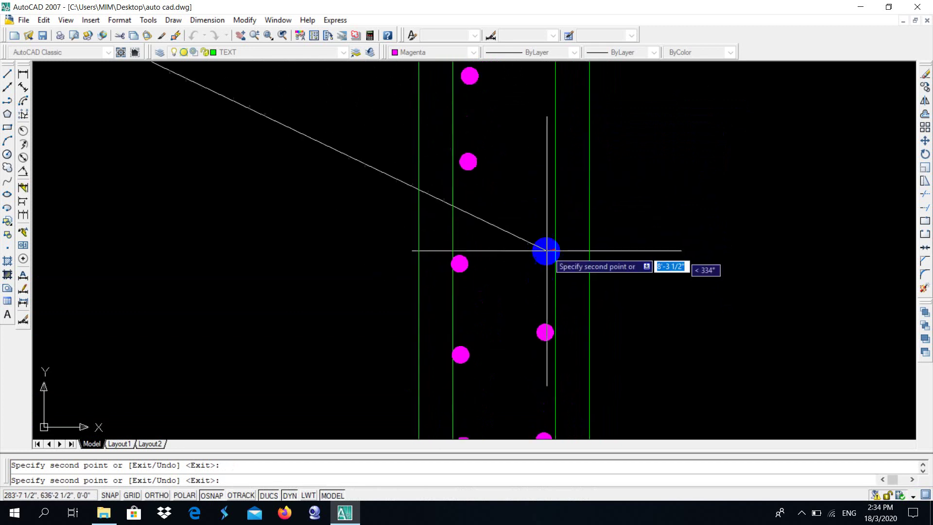
pyautogui.click(543, 226)
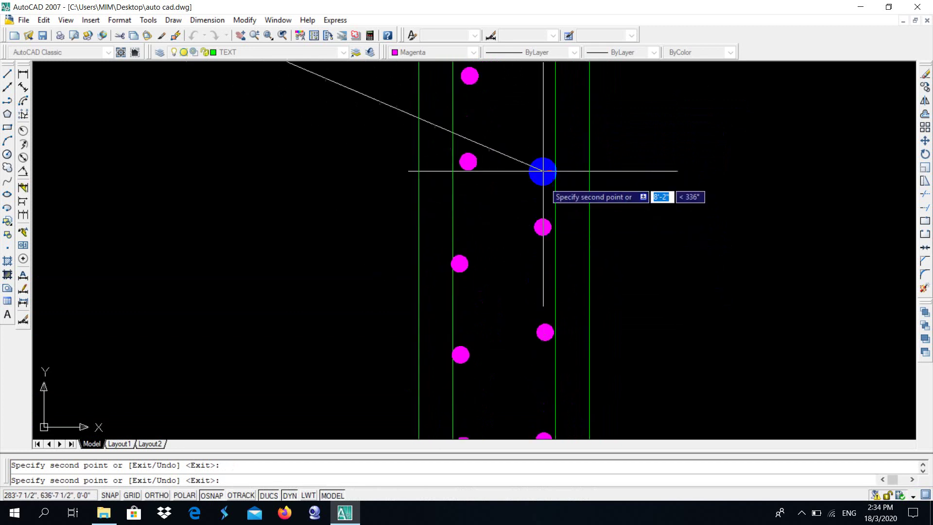
pyautogui.click(541, 104)
pyautogui.moveTo(543, 89); pyautogui.dragTo(537, 208, button='middle')
pyautogui.moveTo(544, 138); pyautogui.dragTo(527, 220, button='middle')
pyautogui.scroll(-2, 524, 184)
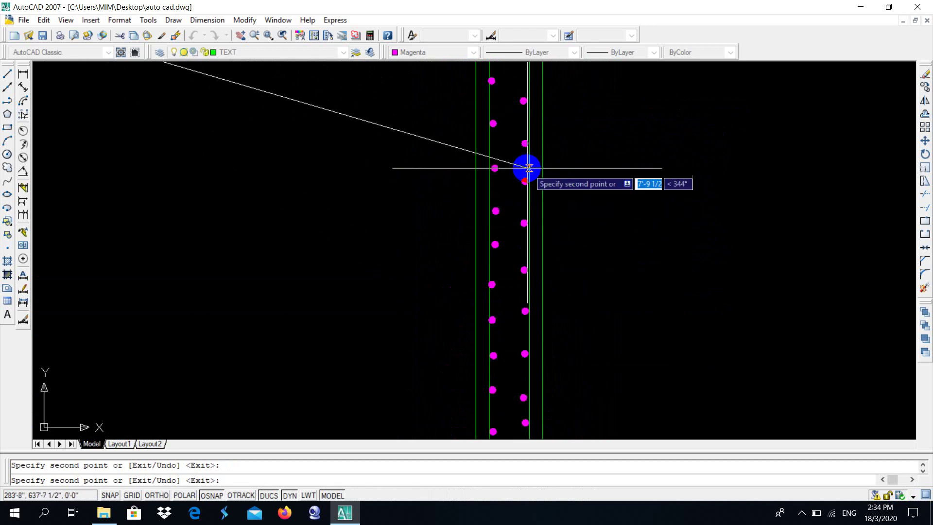
pyautogui.scroll(-7, 527, 194)
pyautogui.press('Escape')
pyautogui.scroll(1, 375, 319)
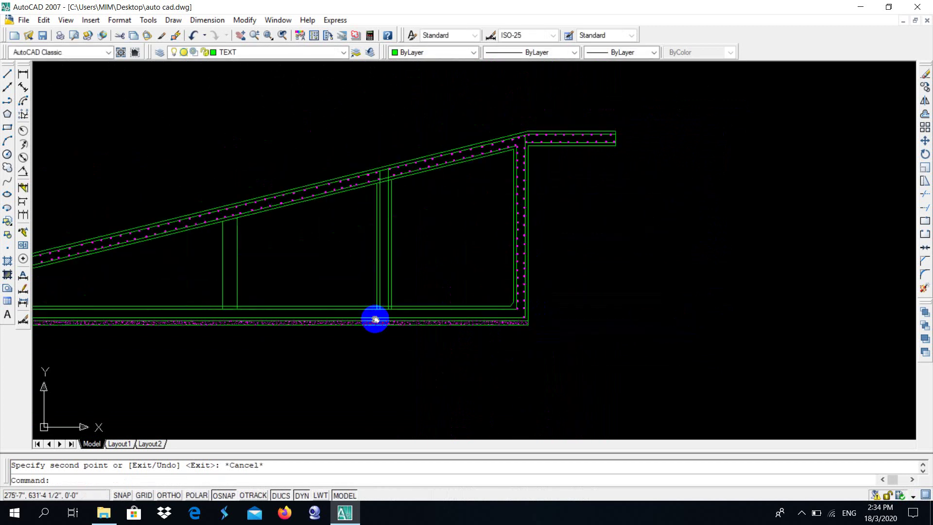
pyautogui.scroll(2, 558, 329)
pyautogui.scroll(-3, 614, 327)
pyautogui.scroll(4, 631, 330)
pyautogui.scroll(2, 406, 275)
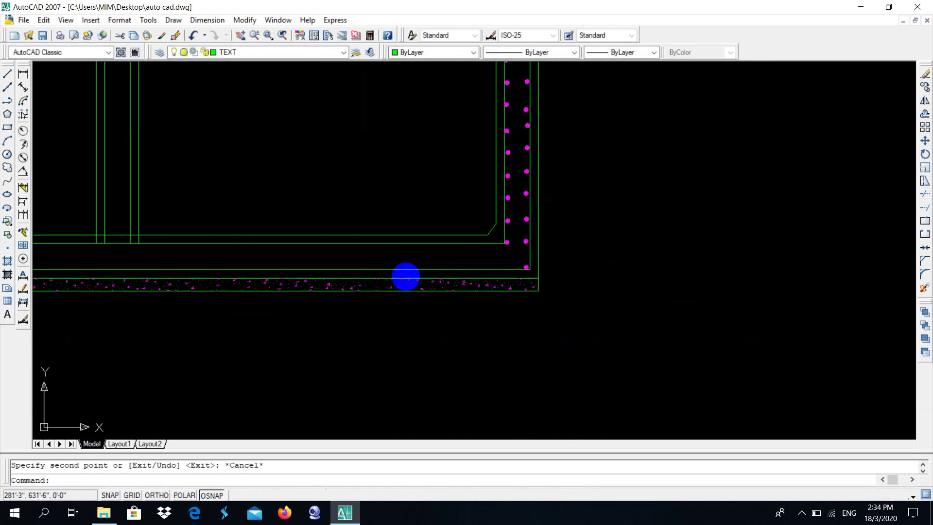
pyautogui.scroll(2, 538, 267)
pyautogui.scroll(2, 498, 262)
pyautogui.click(498, 263)
pyautogui.scroll(-3, 498, 262)
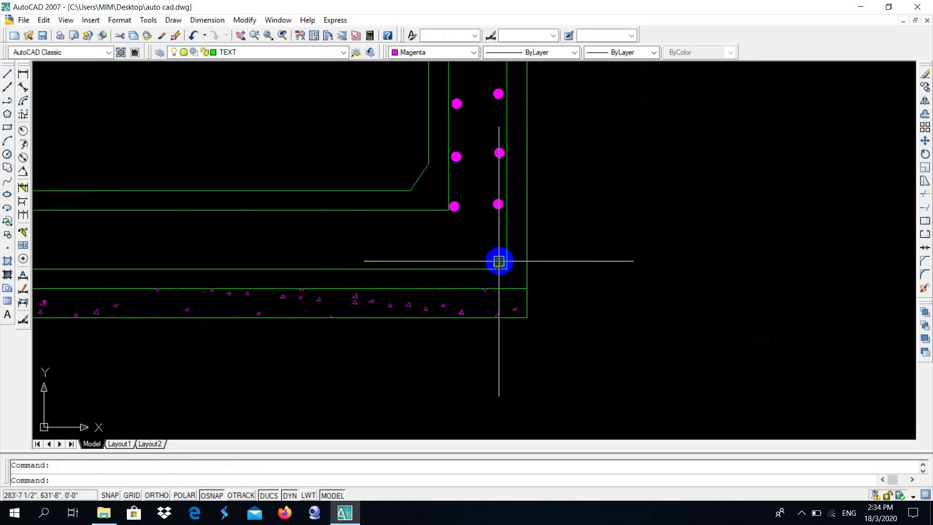
pyautogui.click(491, 319)
pyautogui.write('co')
pyautogui.press('Return')
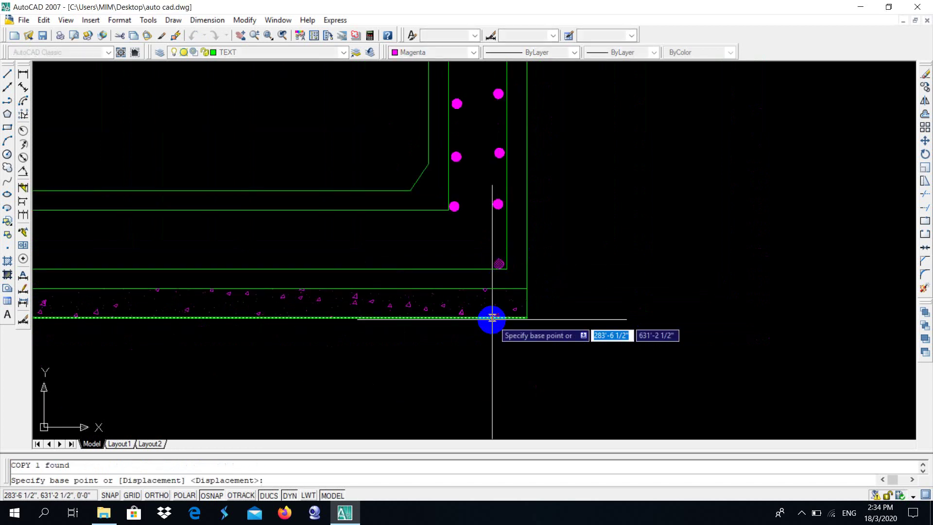
pyautogui.press('Escape')
pyautogui.scroll(4, 480, 272)
pyautogui.scroll(-2, 551, 316)
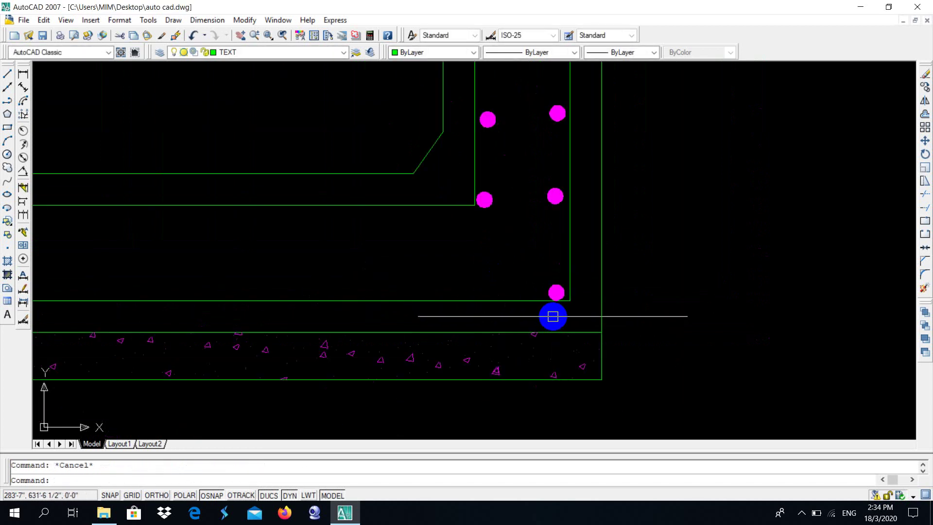
pyautogui.write('ar')
pyautogui.press('Return')
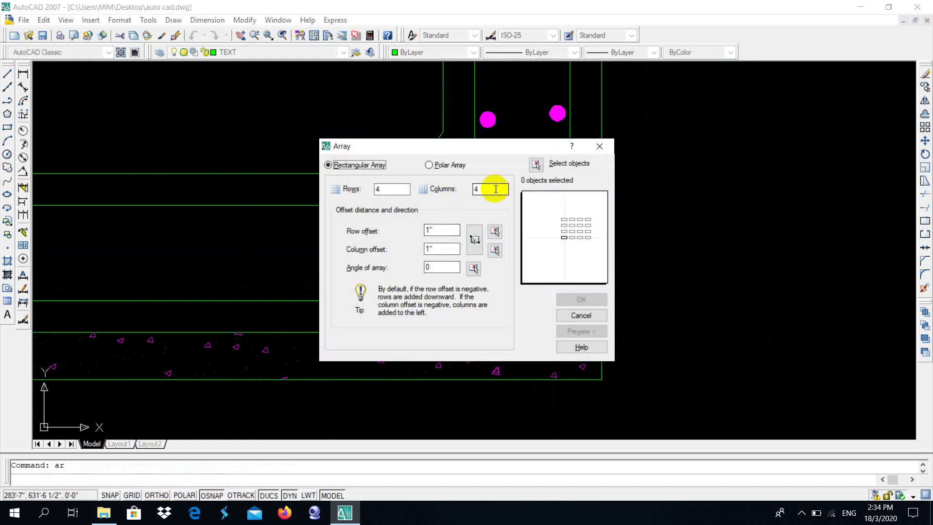
pyautogui.doubleClick(491, 189)
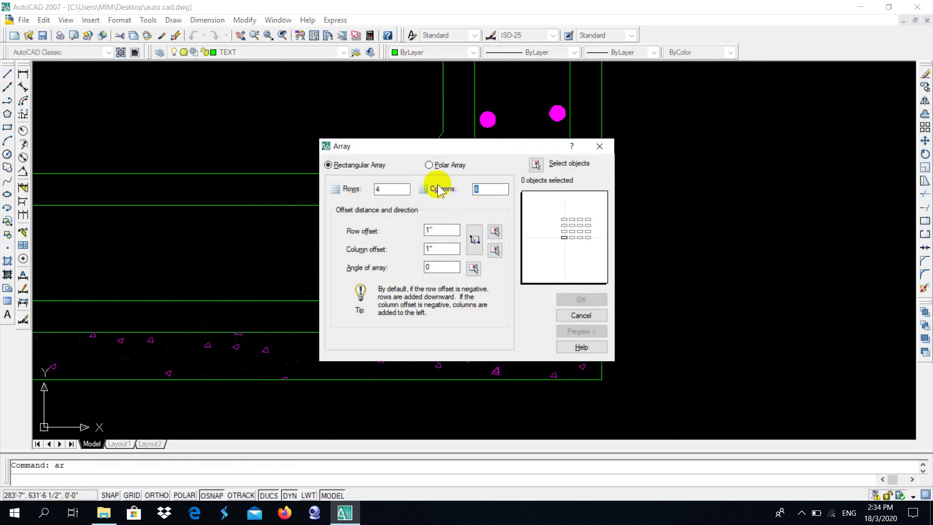
pyautogui.write('60')
pyautogui.doubleClick(377, 189)
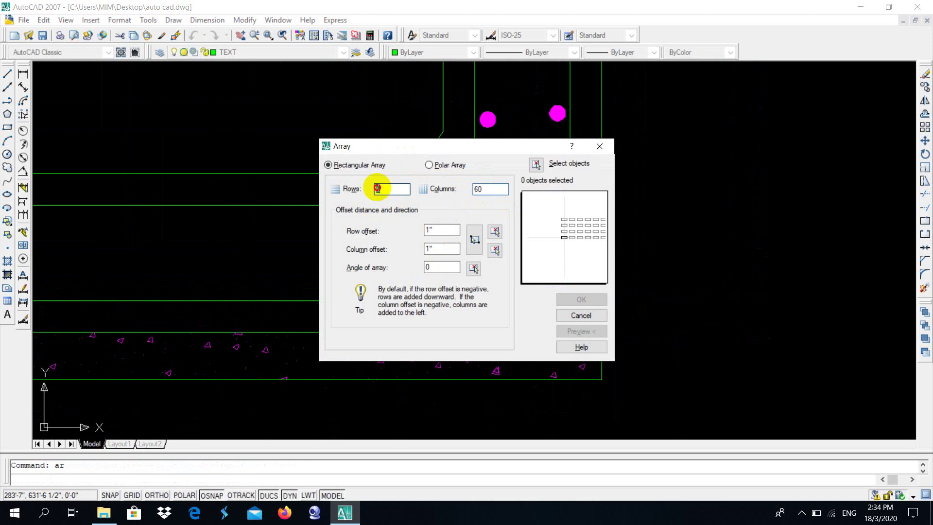
pyautogui.write('1')
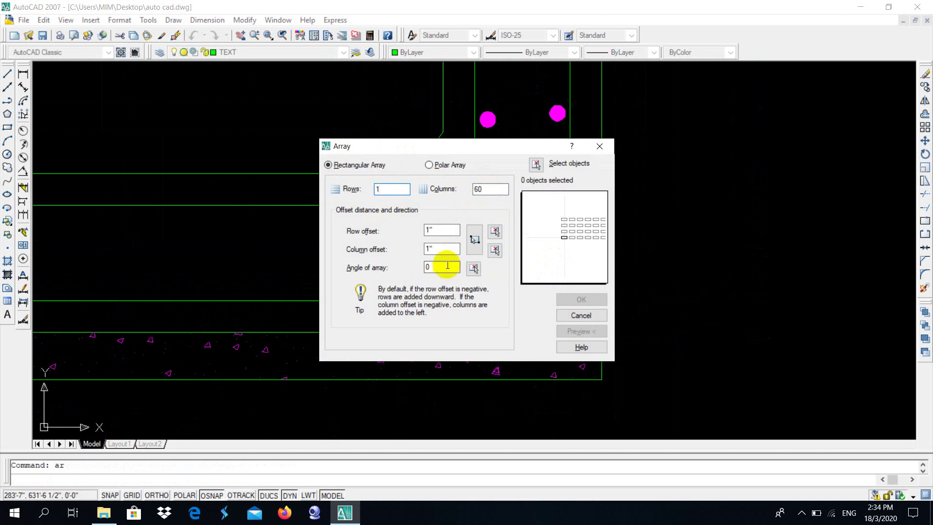
pyautogui.doubleClick(442, 249)
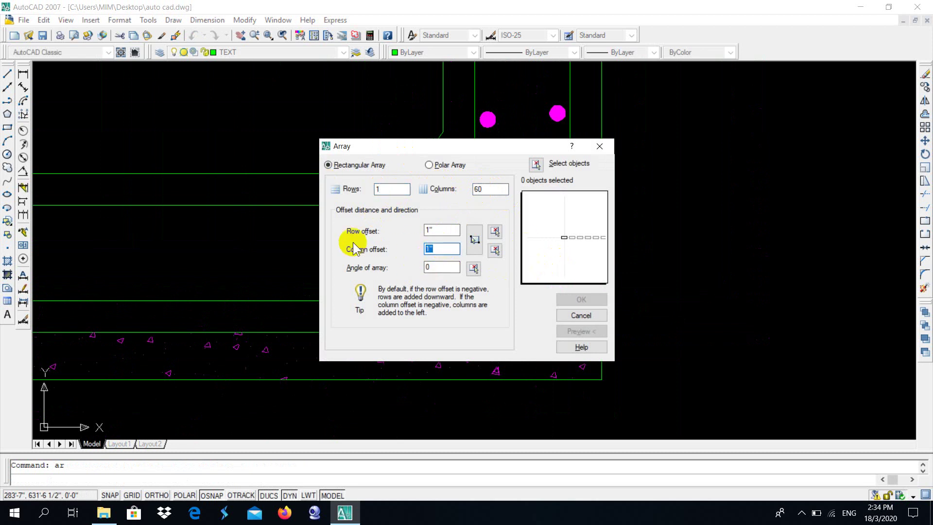
pyautogui.write('6')
pyautogui.click(535, 164)
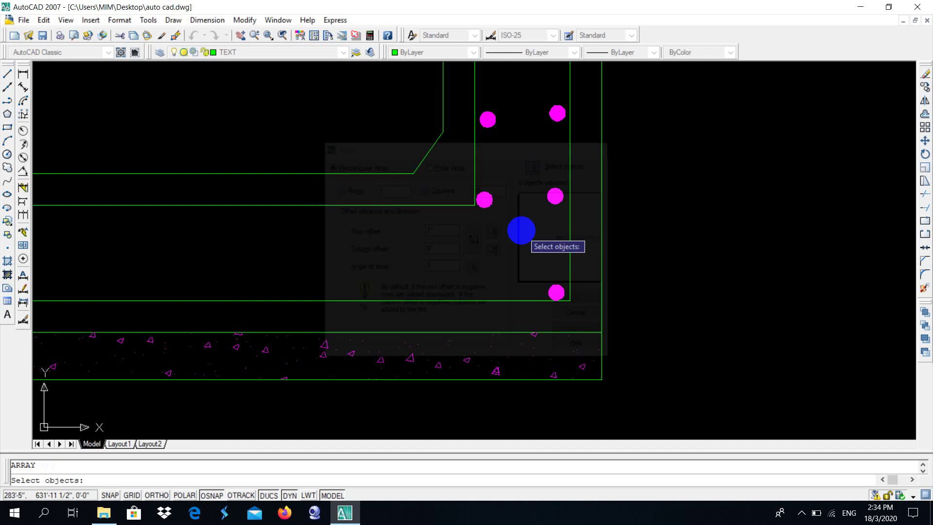
pyautogui.click(552, 288)
pyautogui.rightClick(525, 301)
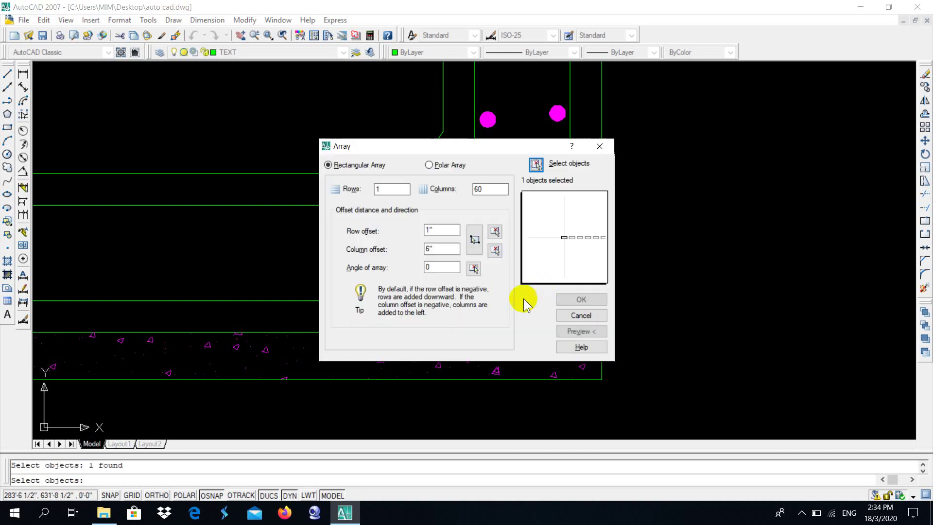
pyautogui.click(561, 300)
pyautogui.scroll(-5, 551, 236)
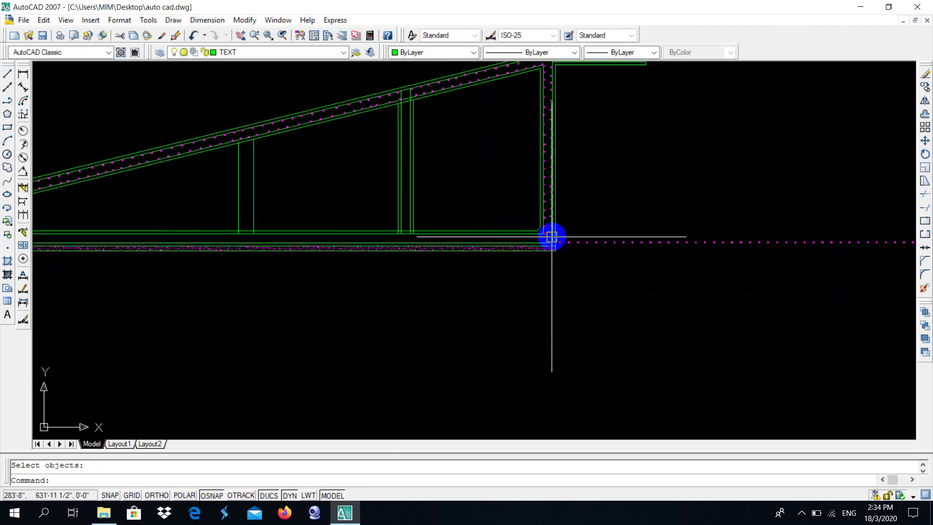
pyautogui.scroll(-3, 552, 237)
pyautogui.hotkey('ctrl', 'z')
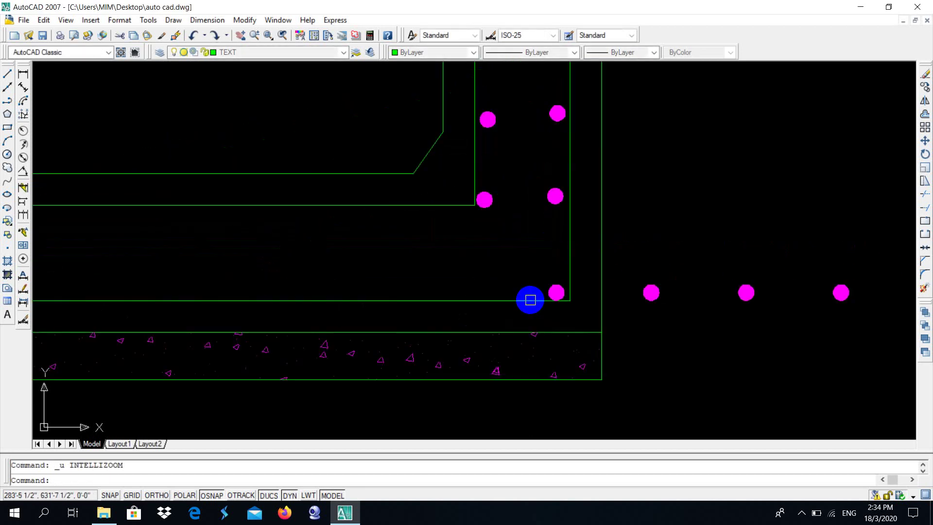
pyautogui.hotkey('ctrl', 'z')
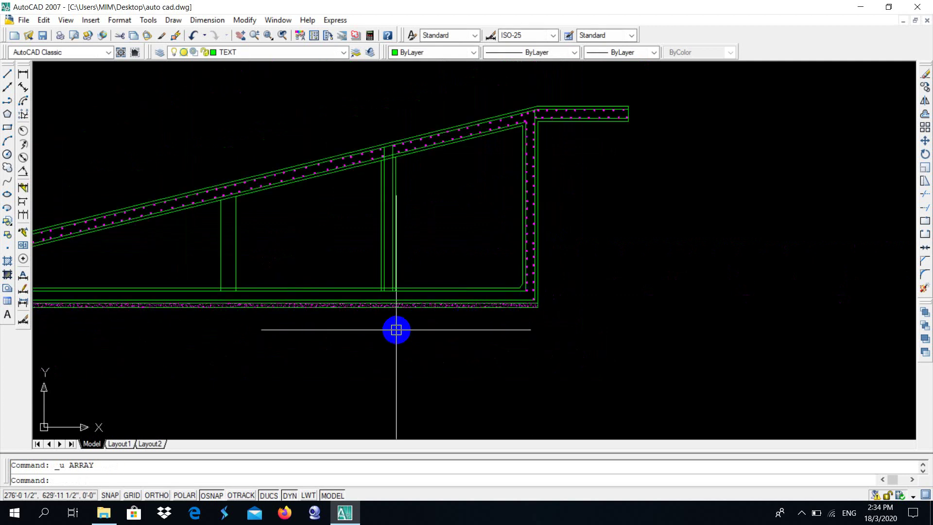
pyautogui.click(801, 513)
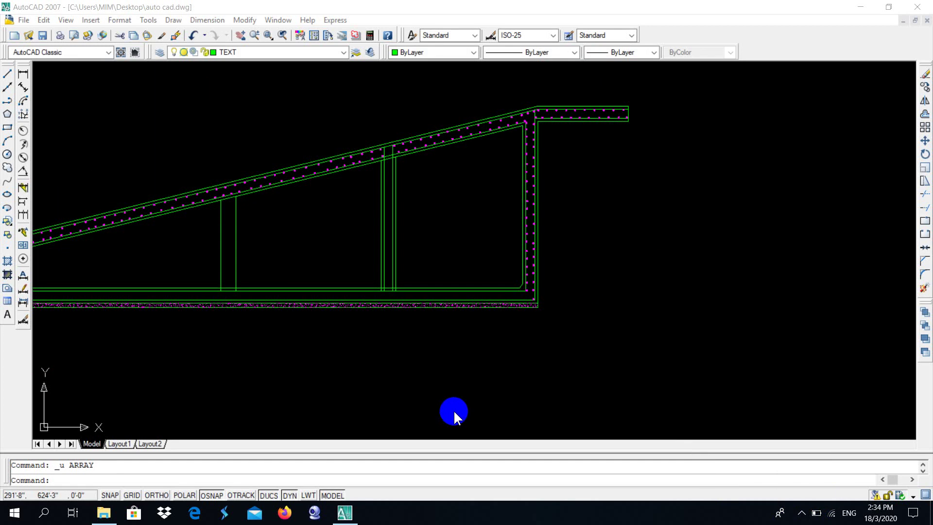
pyautogui.click(662, 313)
pyautogui.click(534, 379)
pyautogui.scroll(-3, 685, 356)
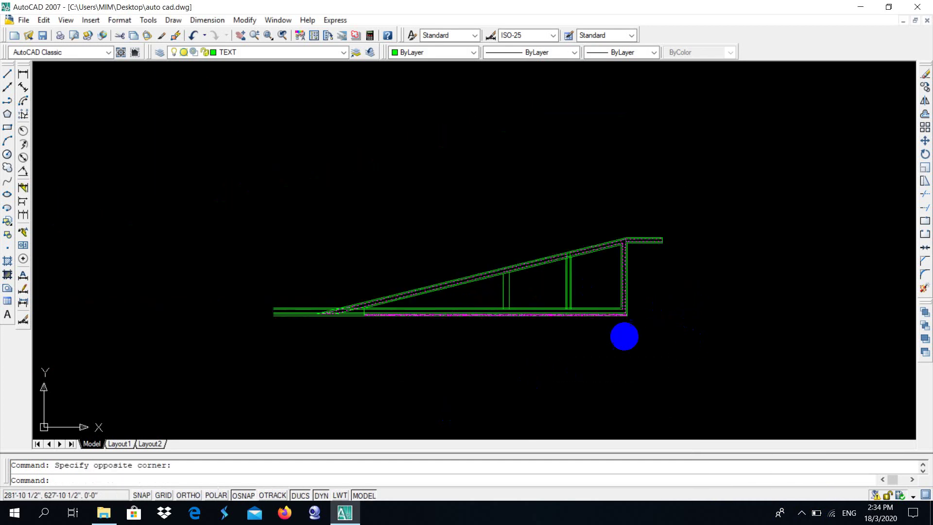
pyautogui.scroll(5, 338, 306)
pyautogui.scroll(3, 344, 295)
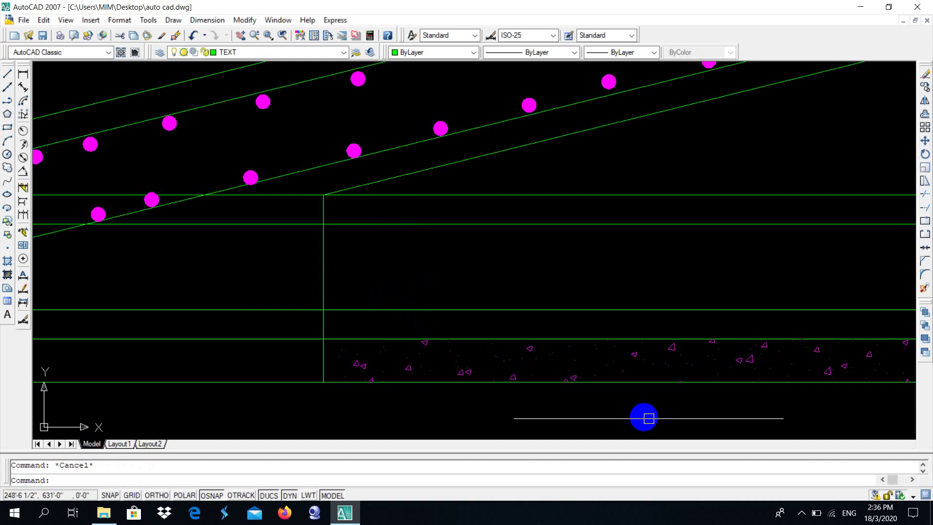
# Draw a new filled donut (DO) on the bottom slab line
pyautogui.press('Escape')
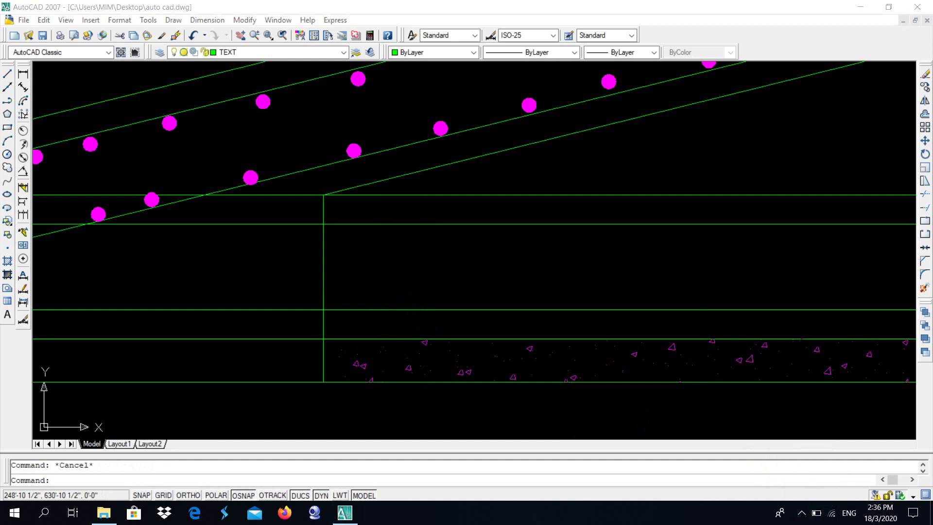
pyautogui.click(442, 255)
pyautogui.click(348, 146)
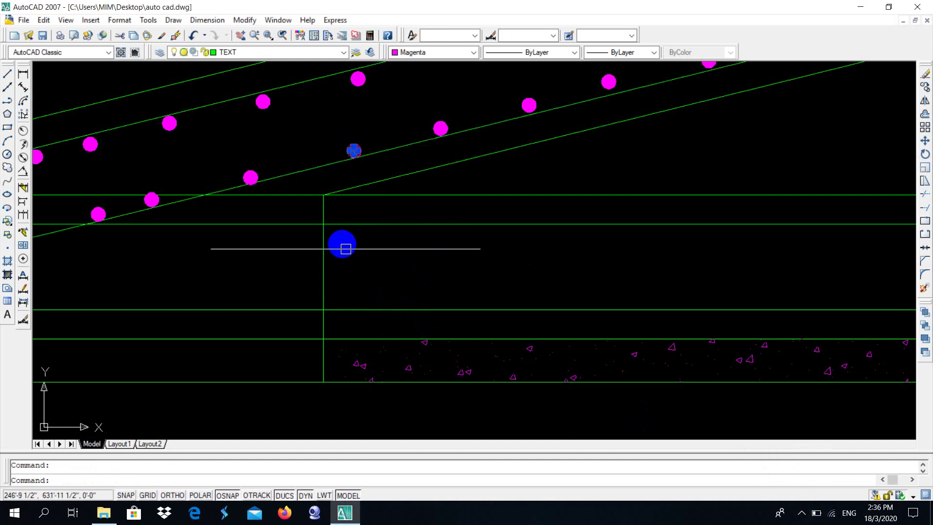
pyautogui.press('Escape')
pyautogui.write('do')
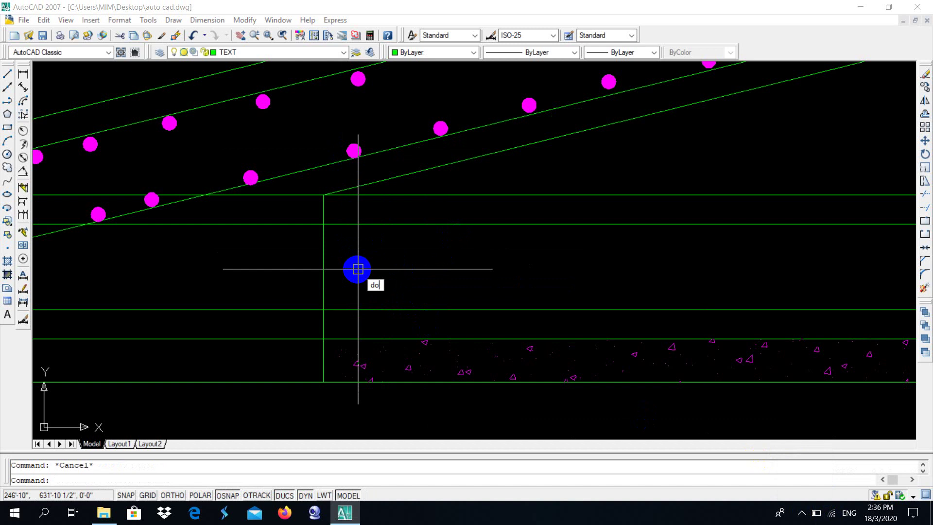
pyautogui.press('Return')
pyautogui.press('Return')
pyautogui.press('Return')
pyautogui.scroll(3, 350, 294)
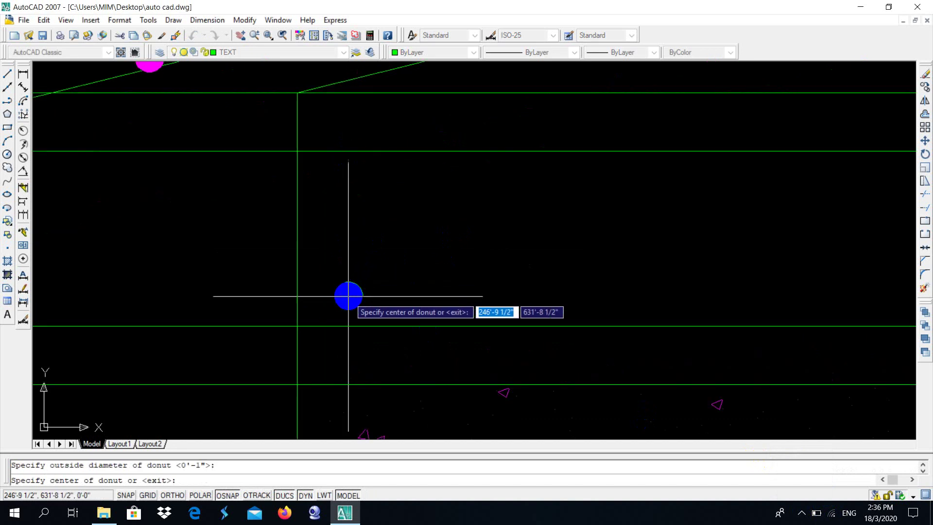
pyautogui.scroll(2, 335, 301)
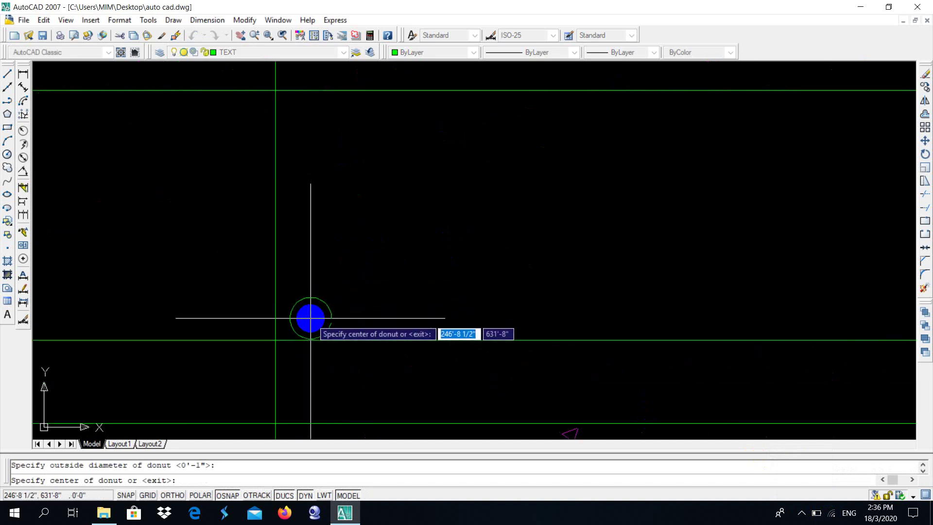
pyautogui.click(310, 318)
pyautogui.press('Return')
# Change the new donut's colour to magenta
pyautogui.click(311, 318)
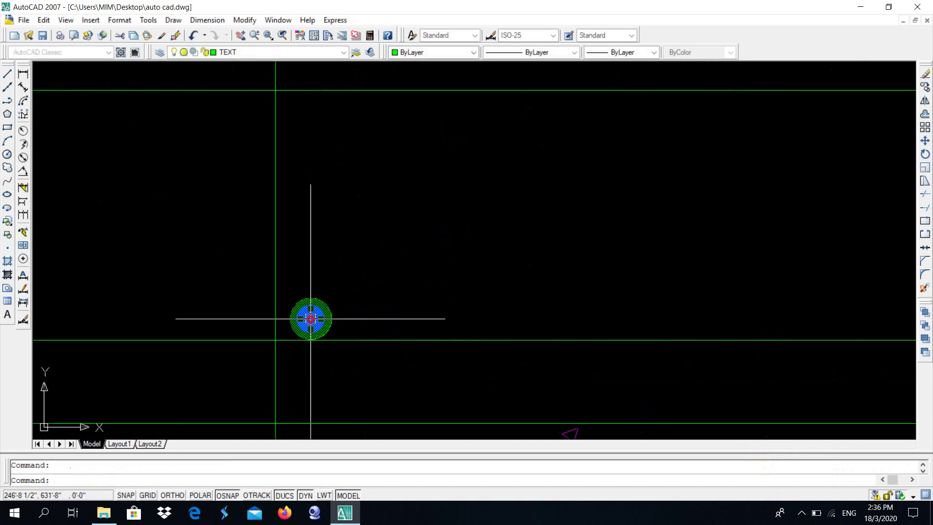
pyautogui.click(423, 52)
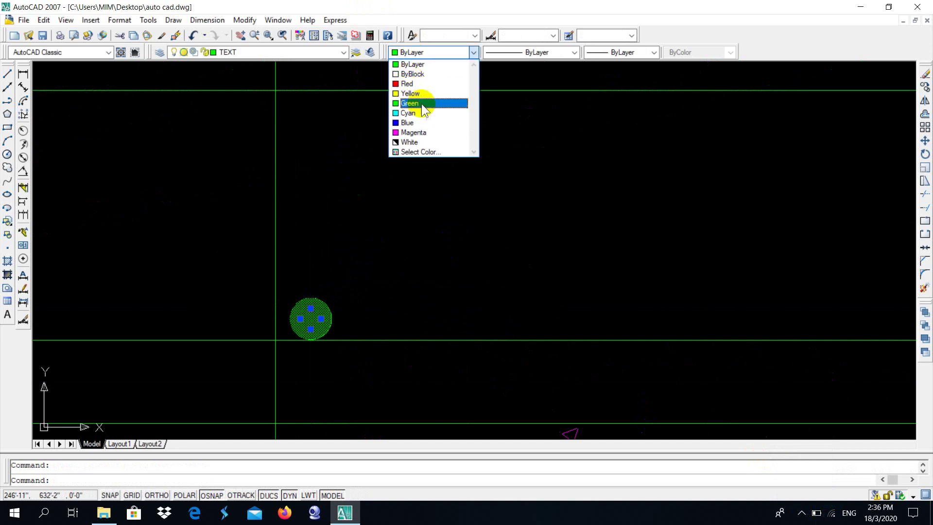
pyautogui.click(417, 132)
pyautogui.press('Escape')
pyautogui.write('ar')
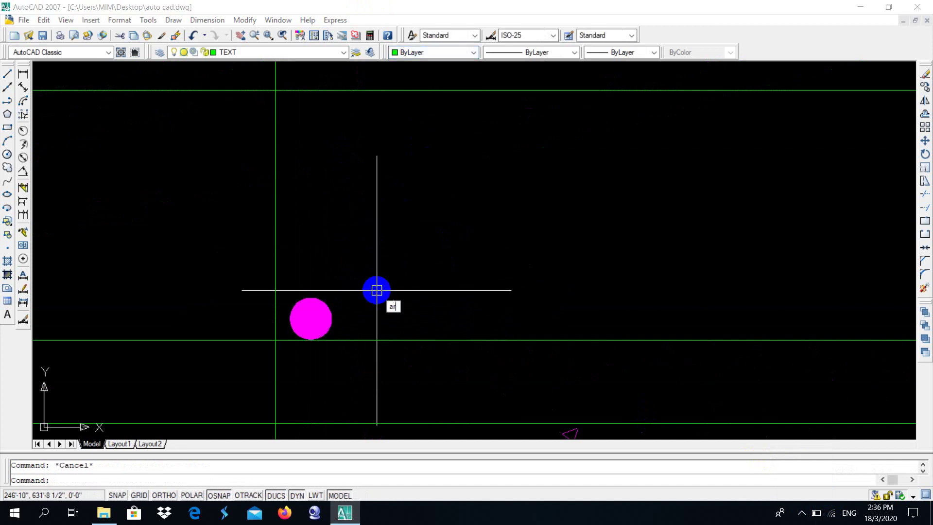
# Apply a first rectangular array to a picked circle, then pan to the bottom slab
pyautogui.press('Return')
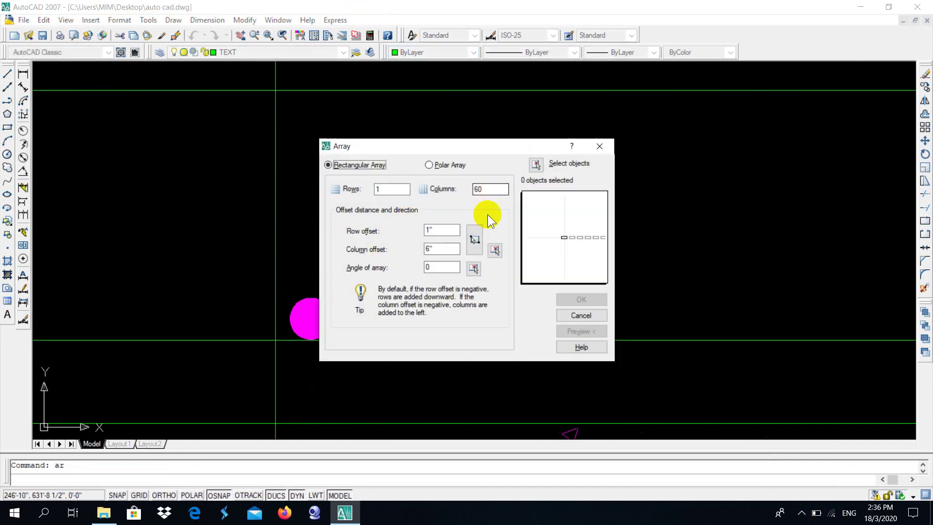
pyautogui.click(536, 166)
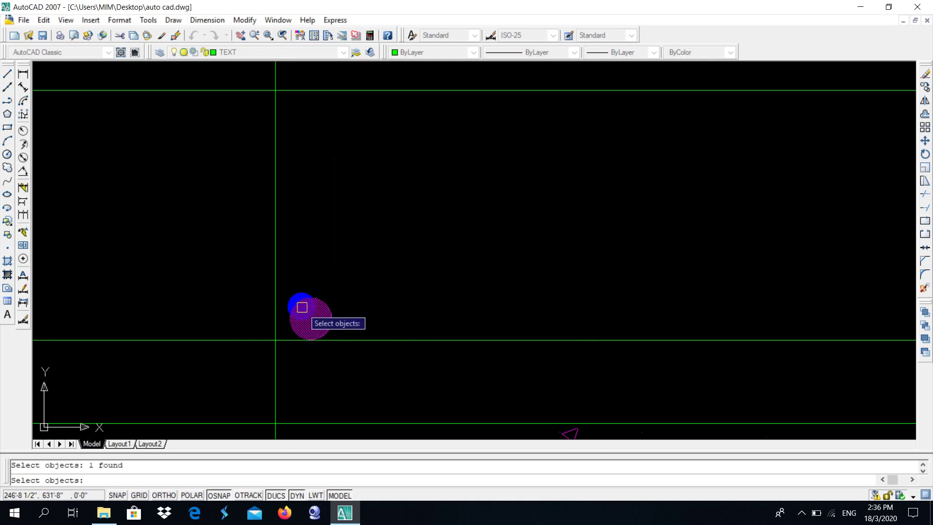
pyautogui.press('Return')
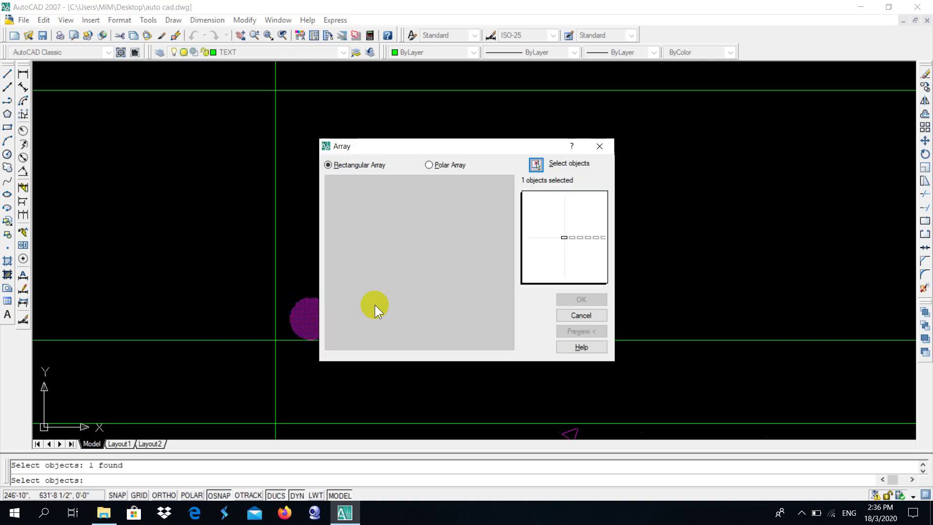
pyautogui.click(579, 298)
pyautogui.scroll(-3, 362, 269)
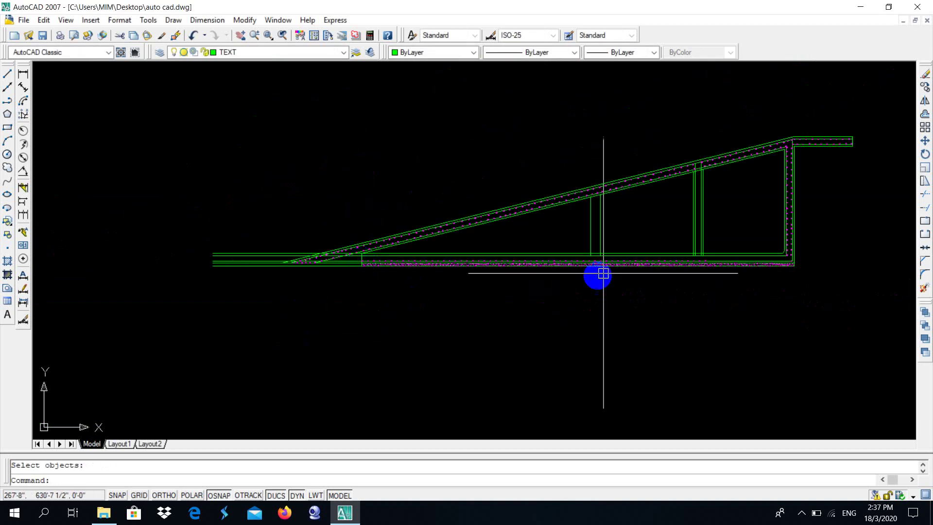
pyautogui.scroll(4, 691, 262)
pyautogui.moveTo(746, 360); pyautogui.dragTo(454, 371, button='middle')
pyautogui.scroll(6, 508, 277)
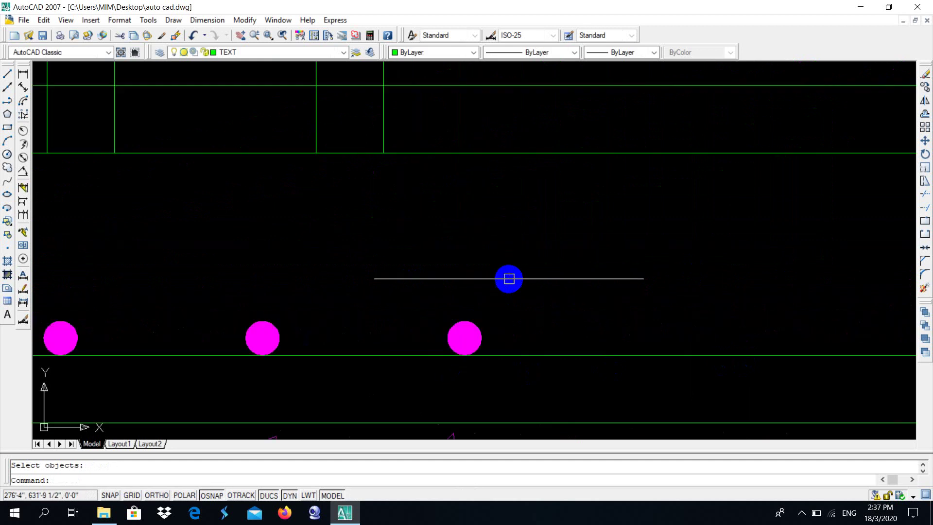
pyautogui.scroll(-3, 481, 313)
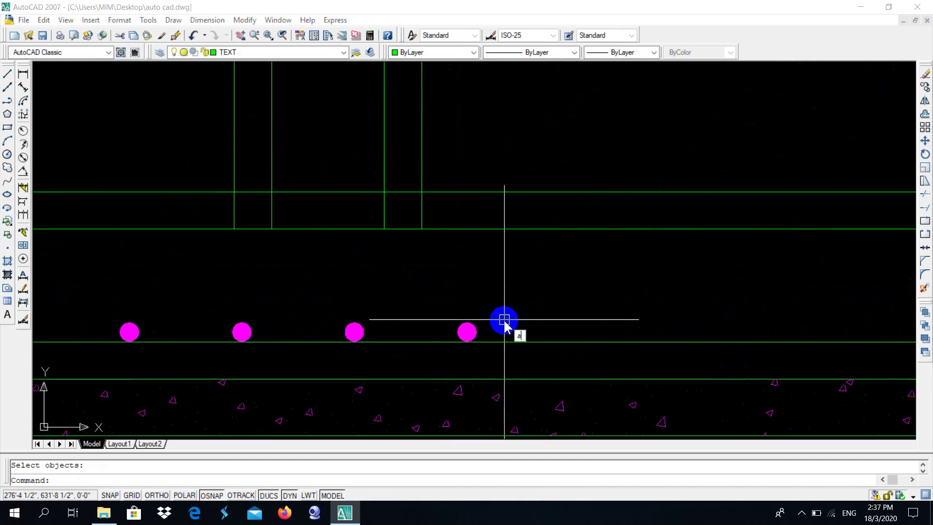
pyautogui.write('ar')
# Array the fourth magenta circle into 1 row of 30 columns at 6" spacing
pyautogui.press('Return')
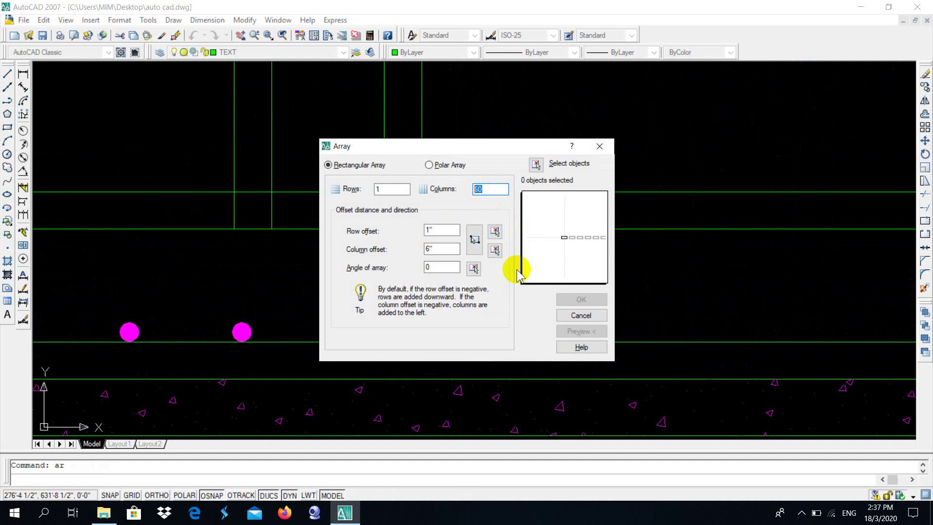
pyautogui.click(537, 165)
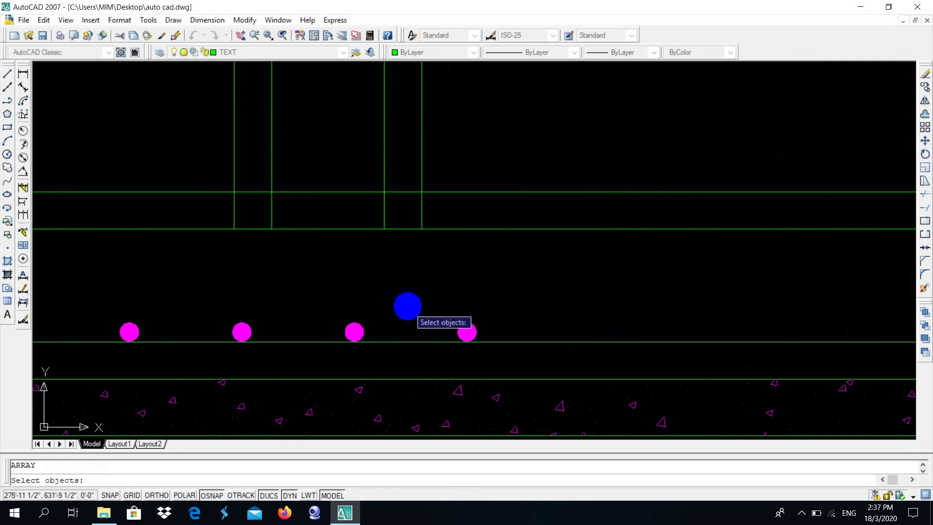
pyautogui.click(466, 330)
pyautogui.rightClick(532, 315)
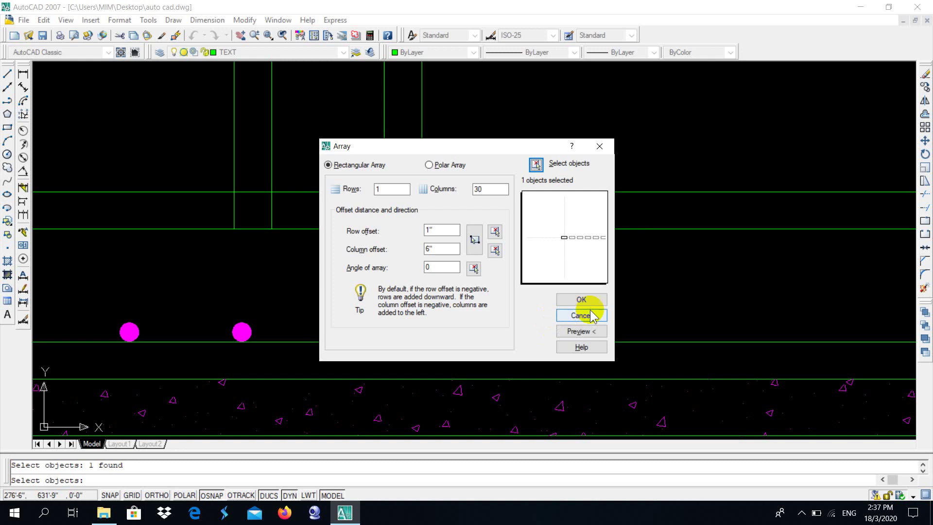
pyautogui.click(581, 299)
pyautogui.scroll(-5, 444, 302)
pyautogui.scroll(2, 594, 318)
pyautogui.scroll(3, 578, 320)
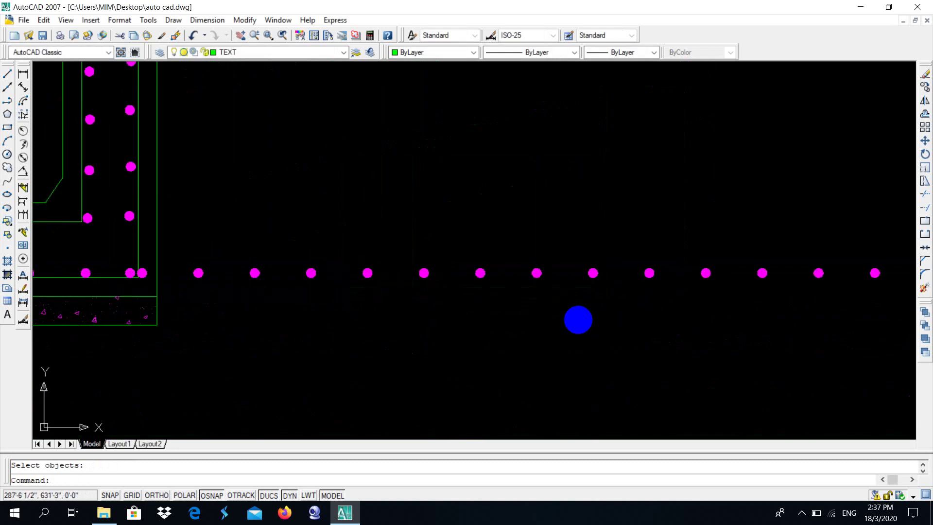
pyautogui.scroll(-2, 578, 320)
pyautogui.scroll(1, 597, 339)
# Erase the 14 surplus circles overrunning the end and one stray small circle
pyautogui.click(679, 238)
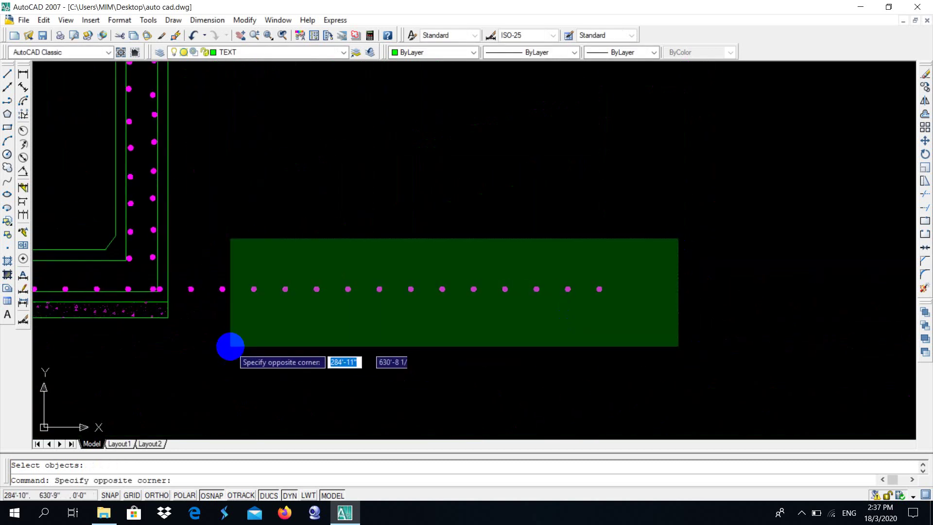
pyautogui.click(173, 347)
pyautogui.press('Delete')
pyautogui.scroll(2, 145, 287)
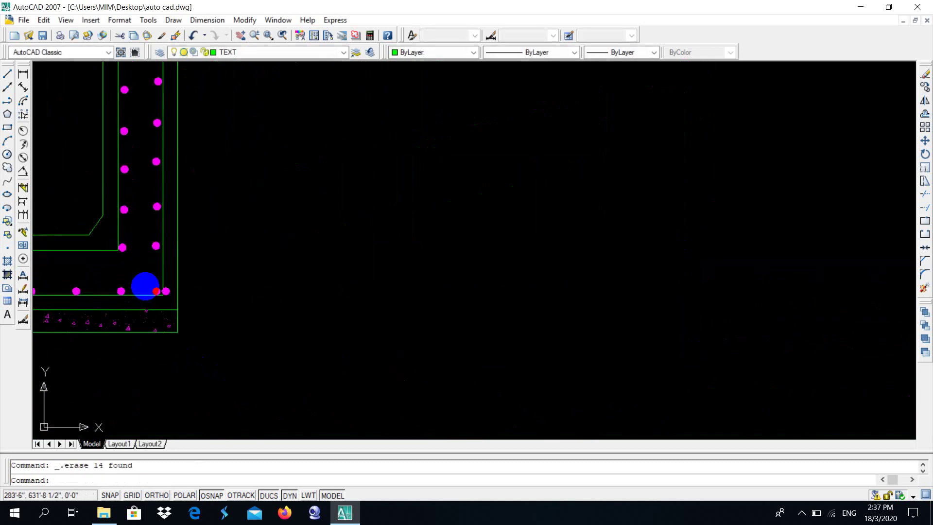
pyautogui.scroll(5, 148, 286)
pyautogui.click(225, 312)
pyautogui.press('Delete')
pyautogui.scroll(-2, 318, 284)
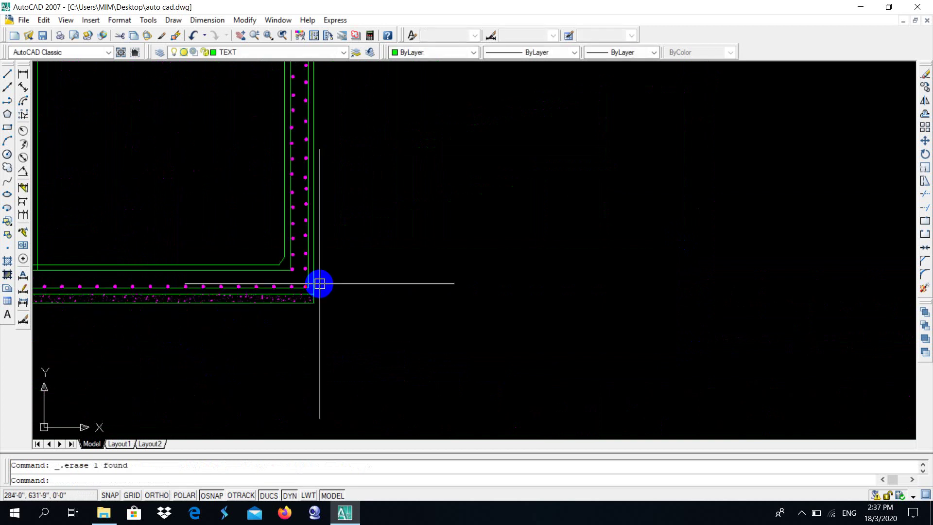
pyautogui.scroll(-2, 325, 287)
# Copy a magenta rebar dot on the sloped slab to three new positions
pyautogui.scroll(4, 196, 214)
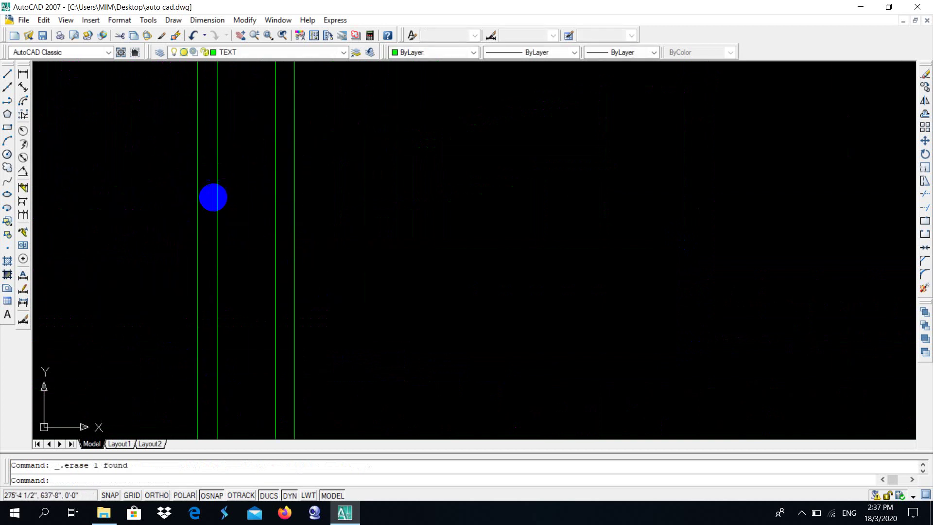
pyautogui.scroll(-3, 212, 195)
pyautogui.scroll(1, 224, 191)
pyautogui.scroll(3, 287, 202)
pyautogui.scroll(1, 273, 120)
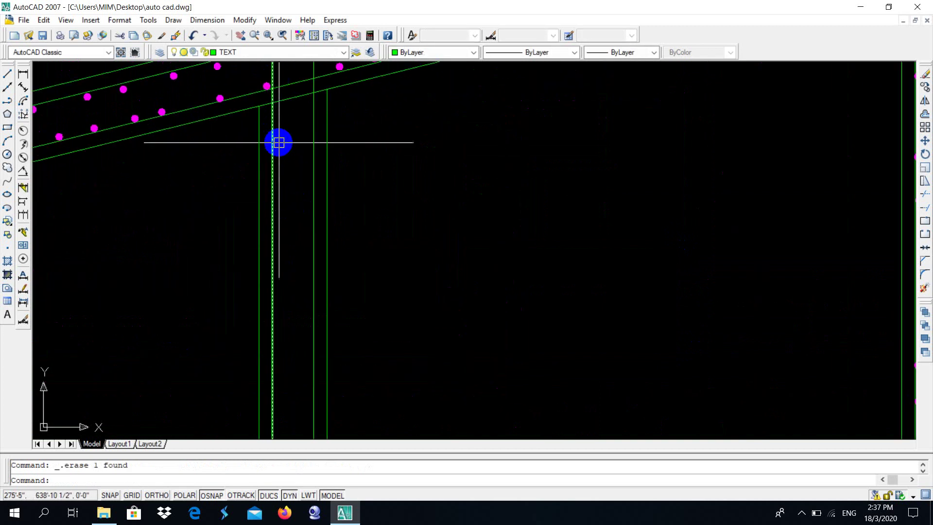
pyautogui.scroll(-2, 277, 141)
pyautogui.scroll(1, 277, 177)
pyautogui.scroll(3, 262, 108)
pyautogui.click(267, 123)
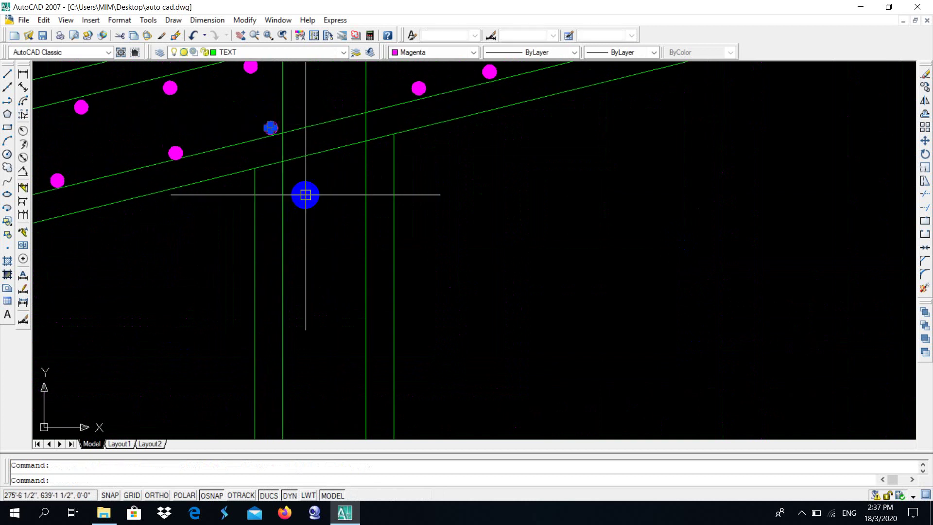
pyautogui.write('co')
pyautogui.press('Return')
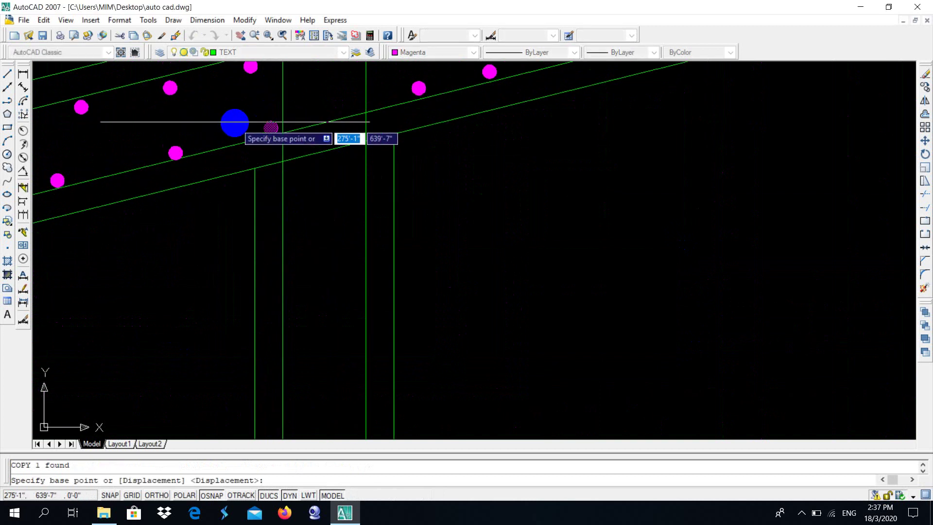
pyautogui.scroll(3, 267, 133)
pyautogui.click(367, 149)
pyautogui.scroll(-3, 362, 150)
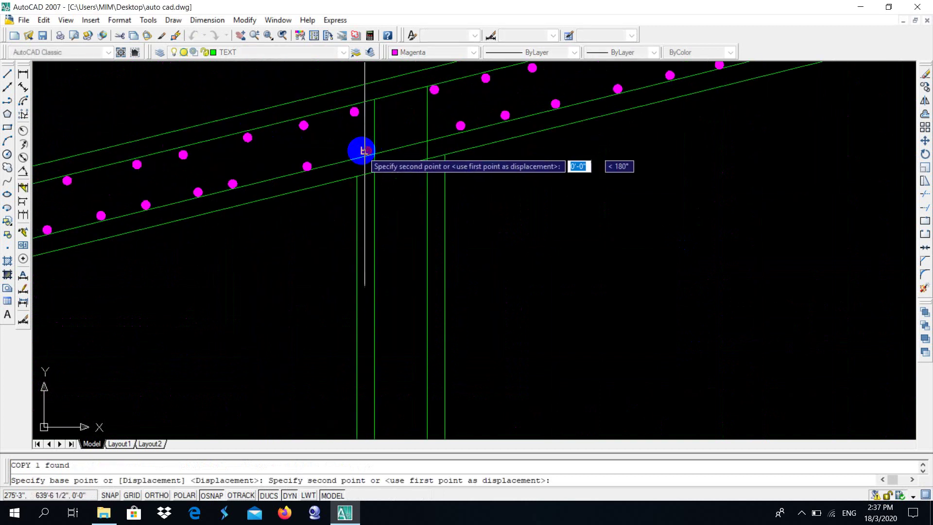
pyautogui.scroll(-2, 381, 133)
pyautogui.scroll(4, 363, 131)
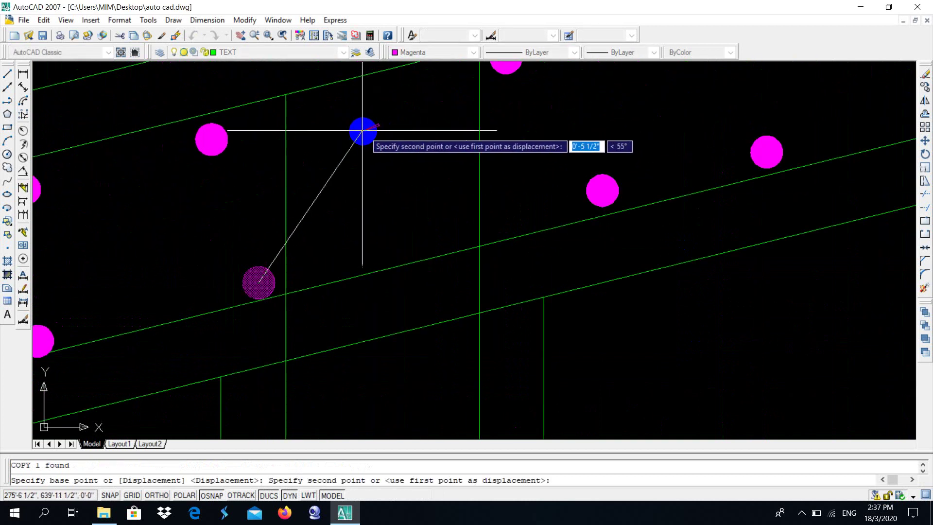
pyautogui.click(304, 107)
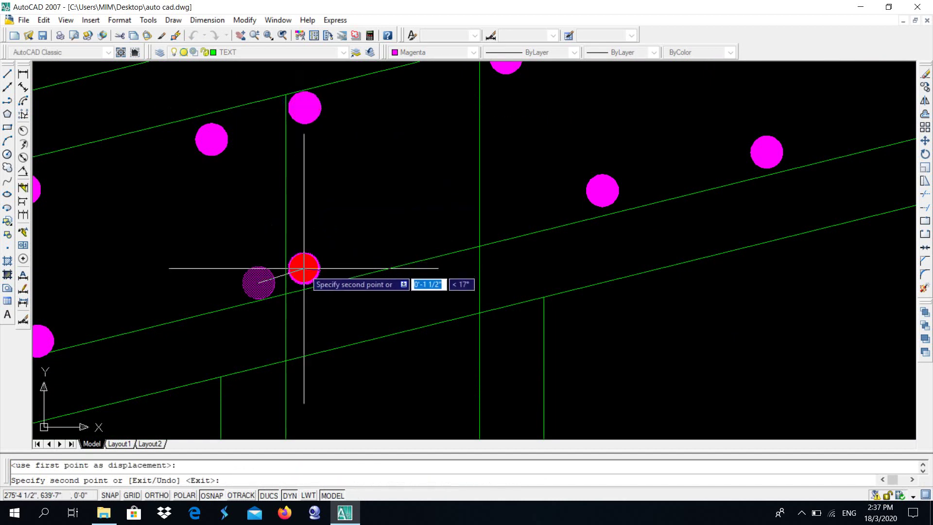
pyautogui.click(304, 266)
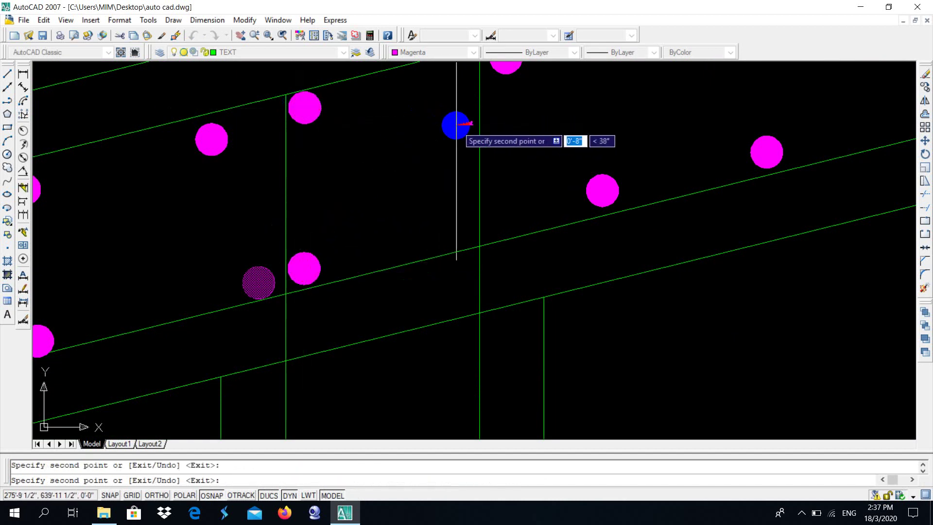
pyautogui.click(456, 126)
# End the copy and pan up along the slab to check the new dots
pyautogui.moveTo(457, 284); pyautogui.dragTo(458, 243, button='middle')
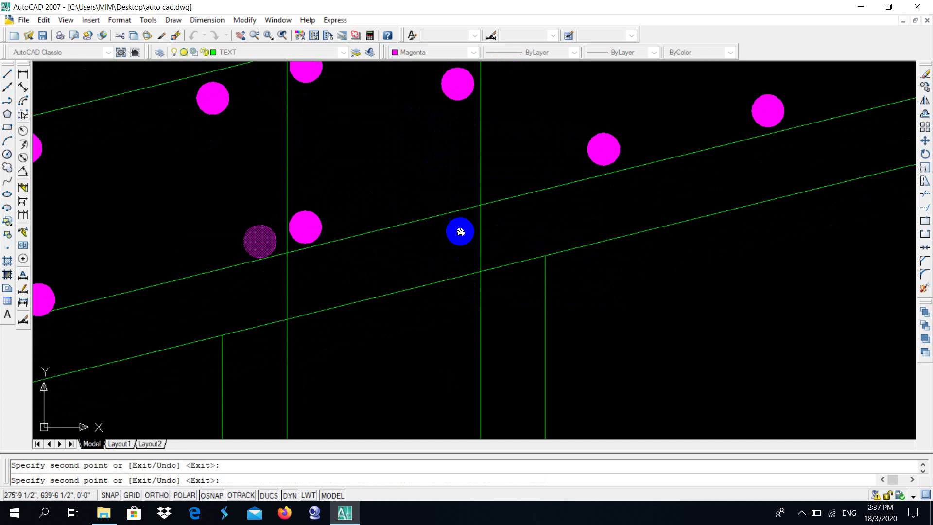
pyautogui.scroll(-5, 457, 228)
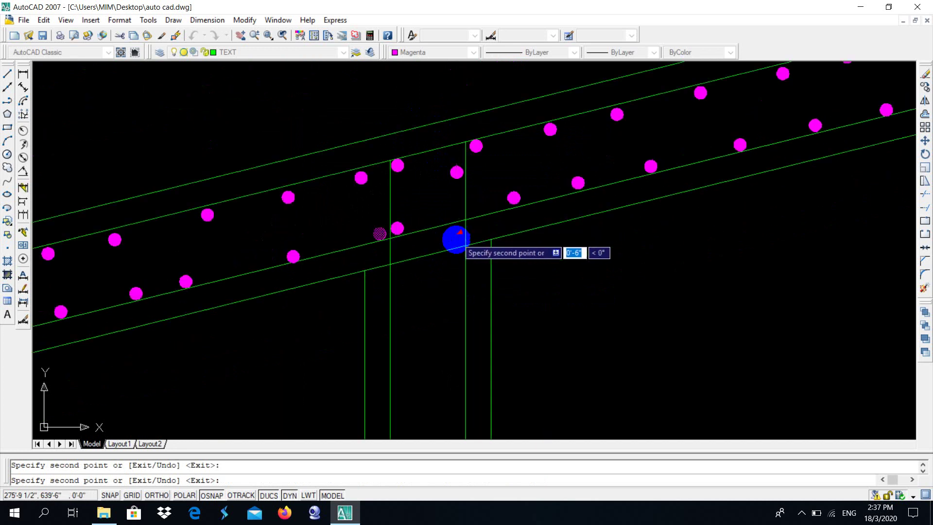
pyautogui.scroll(5, 391, 273)
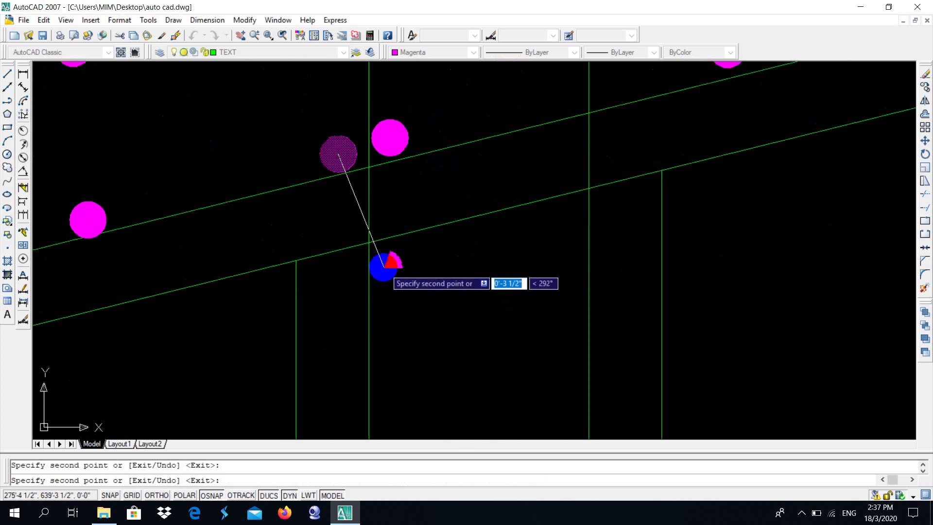
pyautogui.scroll(-5, 385, 269)
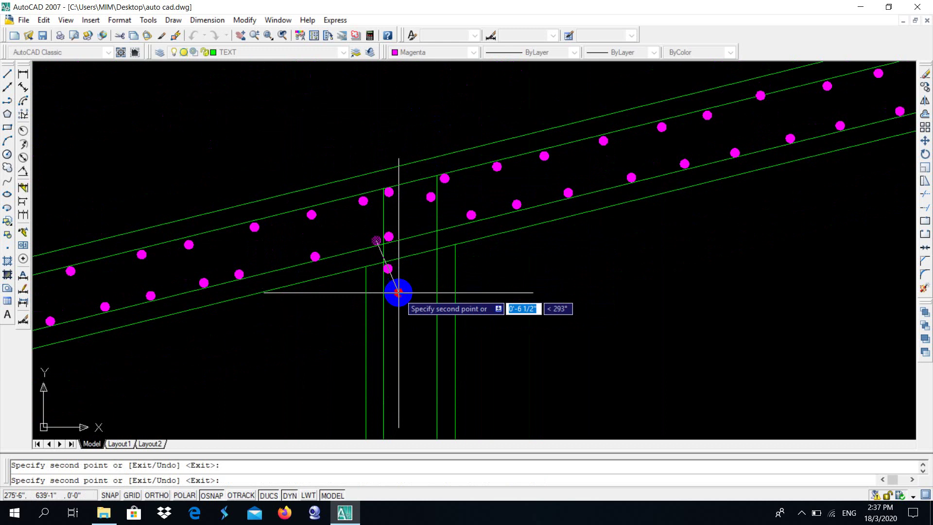
pyautogui.press('Escape')
pyautogui.moveTo(396, 321); pyautogui.dragTo(395, 214, button='middle')
pyautogui.scroll(-3, 395, 214)
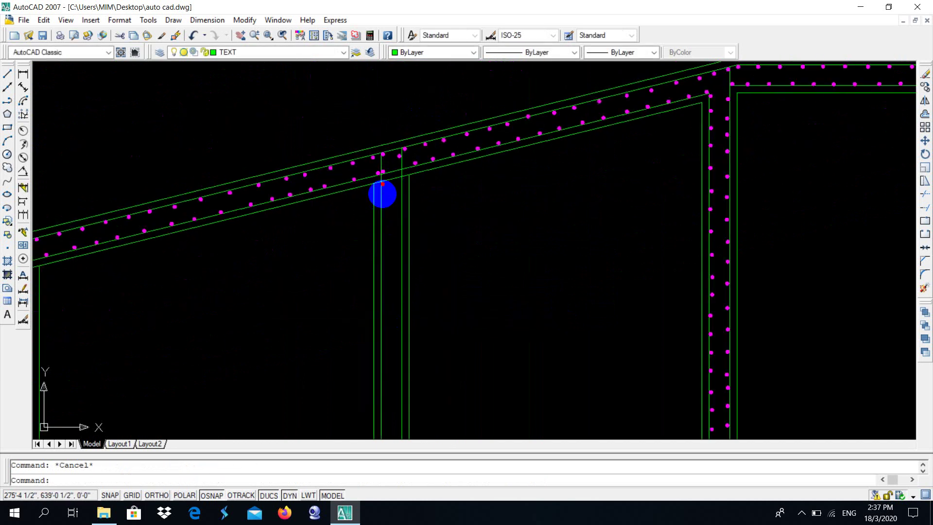
pyautogui.scroll(-2, 384, 200)
pyautogui.scroll(6, 385, 208)
pyautogui.scroll(-2, 379, 209)
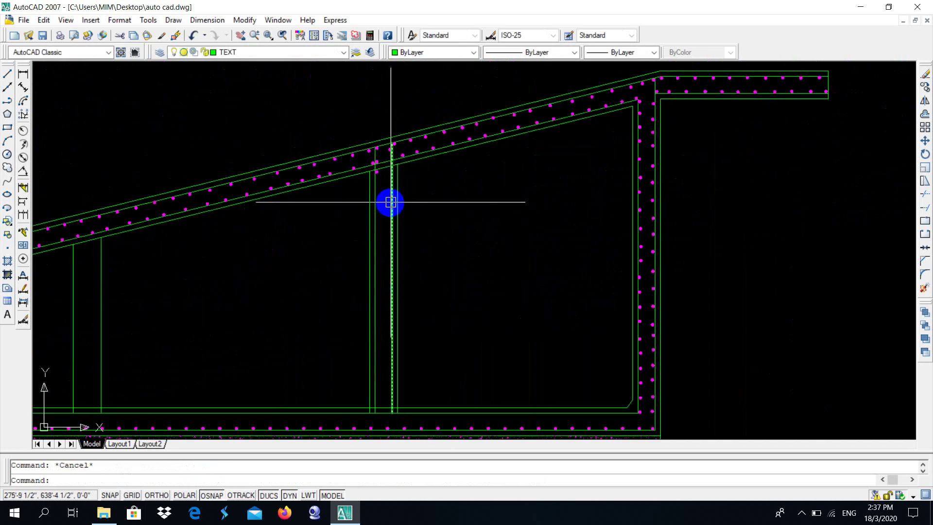
pyautogui.scroll(2, 373, 308)
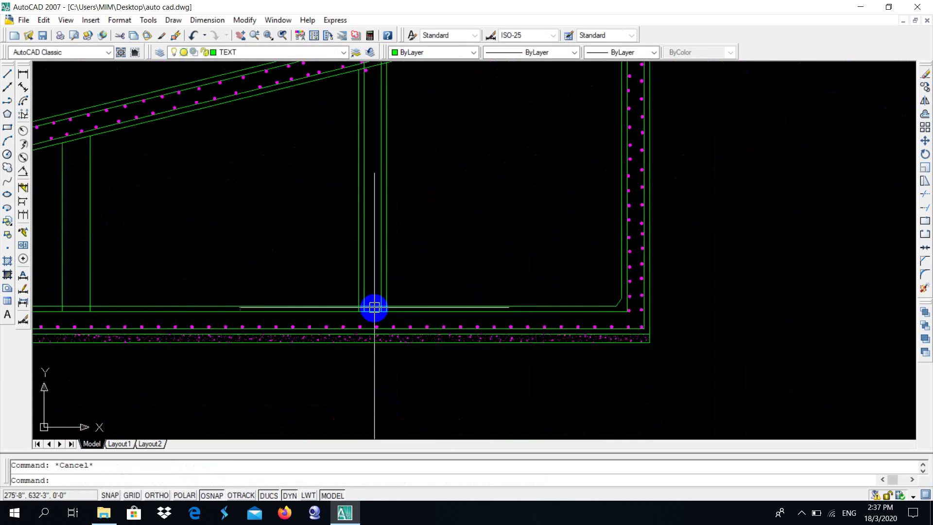
pyautogui.scroll(3, 358, 304)
# Copy a magenta dot from the bottom slab into the post
pyautogui.click(379, 417)
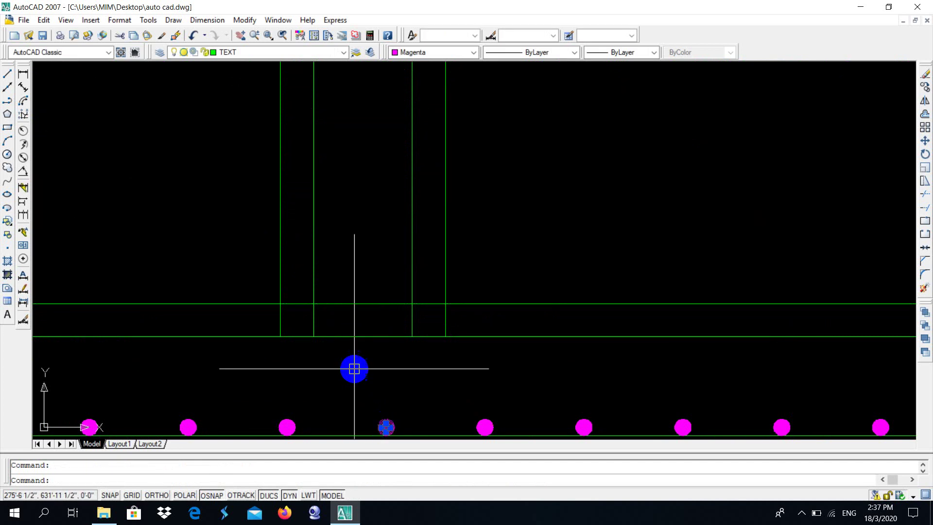
pyautogui.write('co')
pyautogui.press('Return')
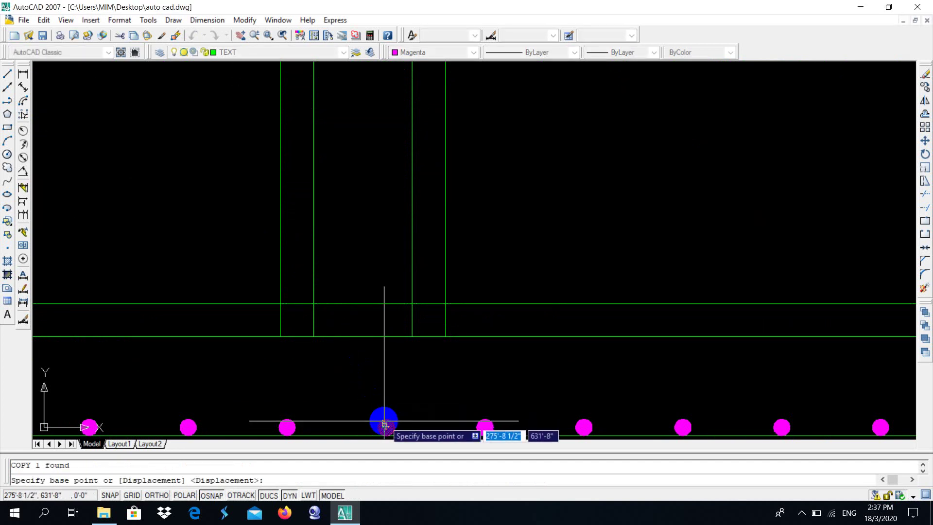
pyautogui.click(387, 427)
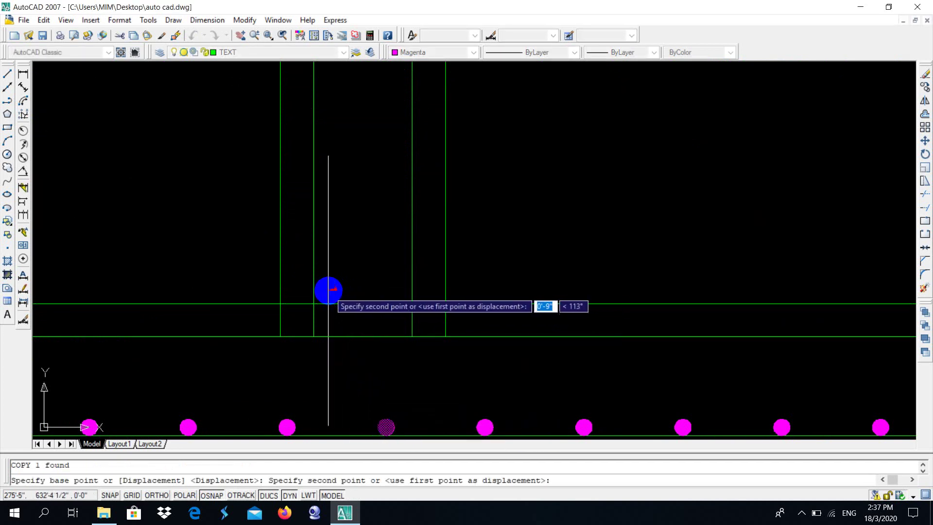
pyautogui.scroll(5, 316, 295)
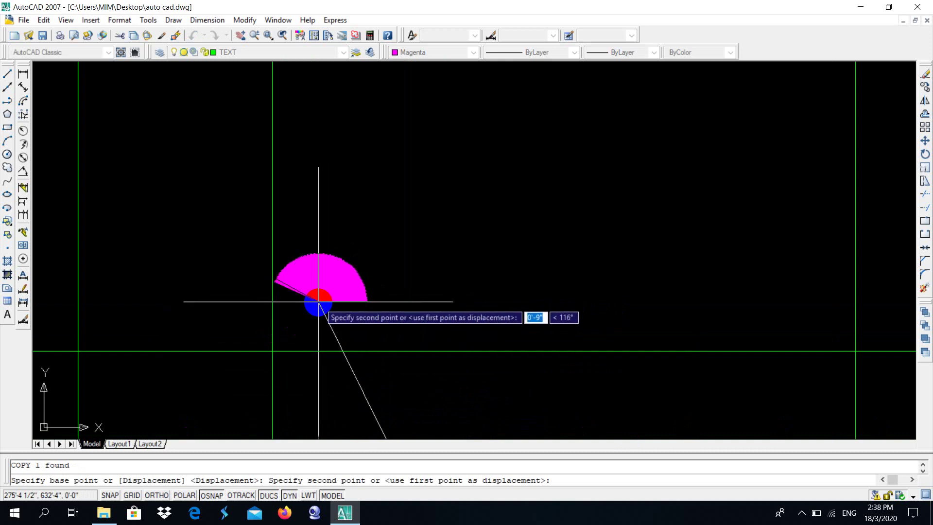
pyautogui.click(322, 301)
pyautogui.scroll(-5, 321, 302)
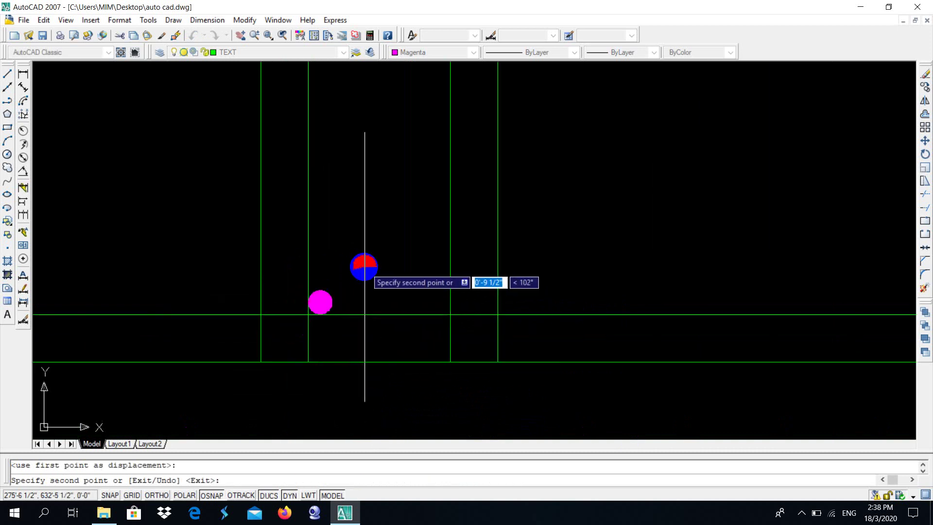
pyautogui.press('Escape')
pyautogui.write('ar')
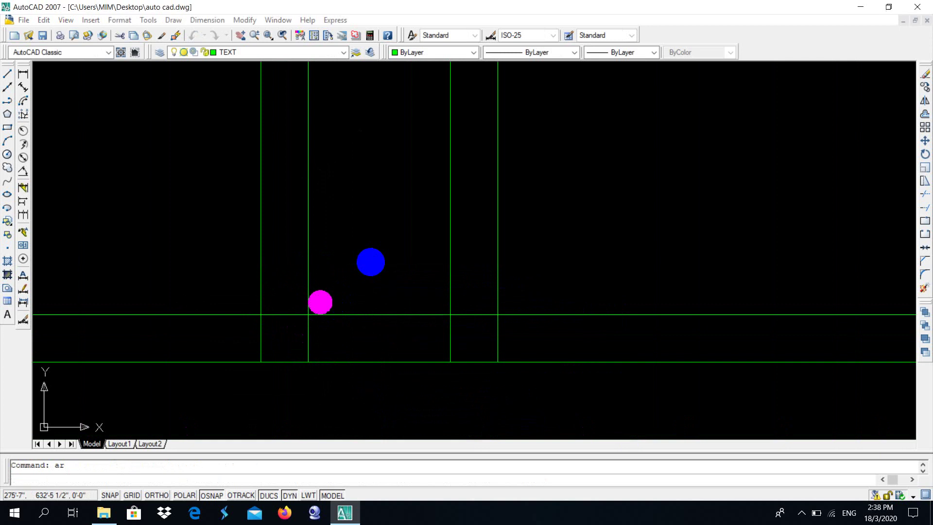
# Set up a rectangular array of that dot: 40 rows, 1 column, 6" row offset
pyautogui.press('Return')
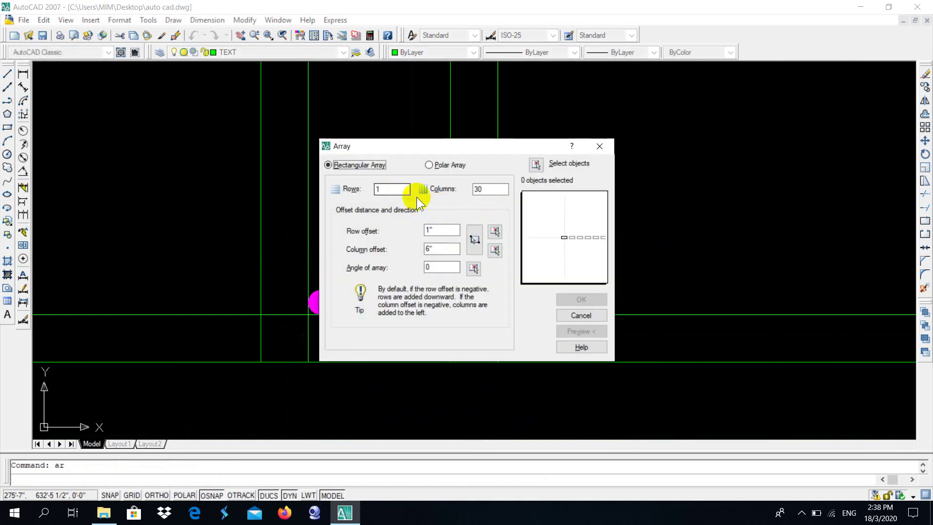
pyautogui.click(499, 190)
pyautogui.doubleClick(498, 190)
pyautogui.click(441, 234)
pyautogui.write('6')
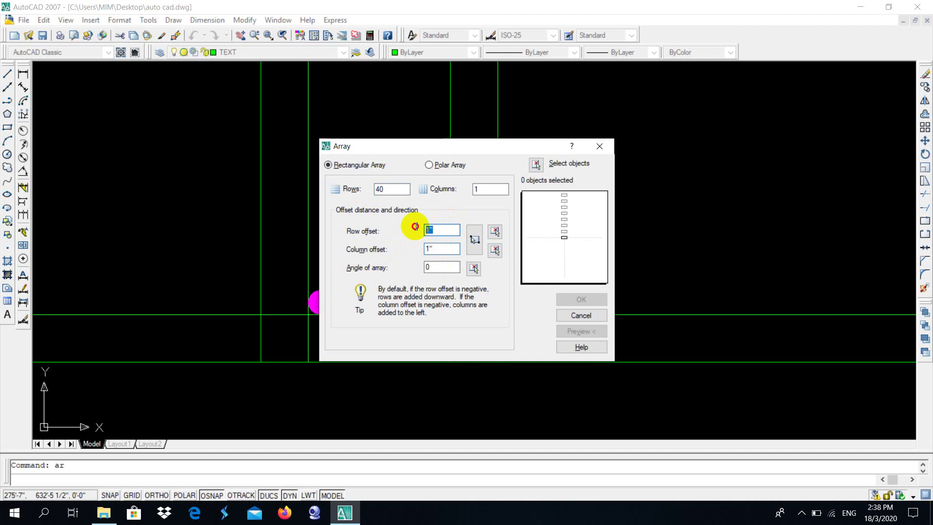
pyautogui.click(536, 164)
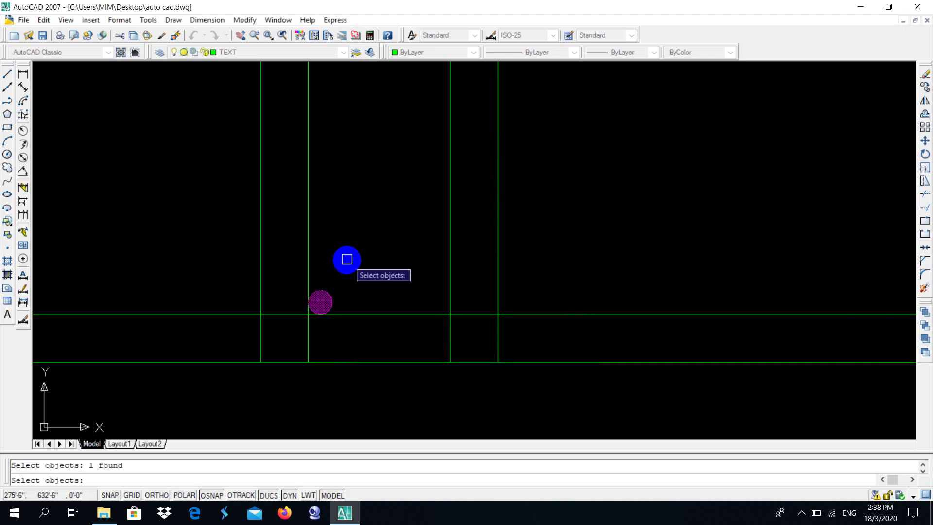
pyautogui.press('Return')
# Create the arrayed dot column and erase the first extra dot above the slab
pyautogui.click(559, 297)
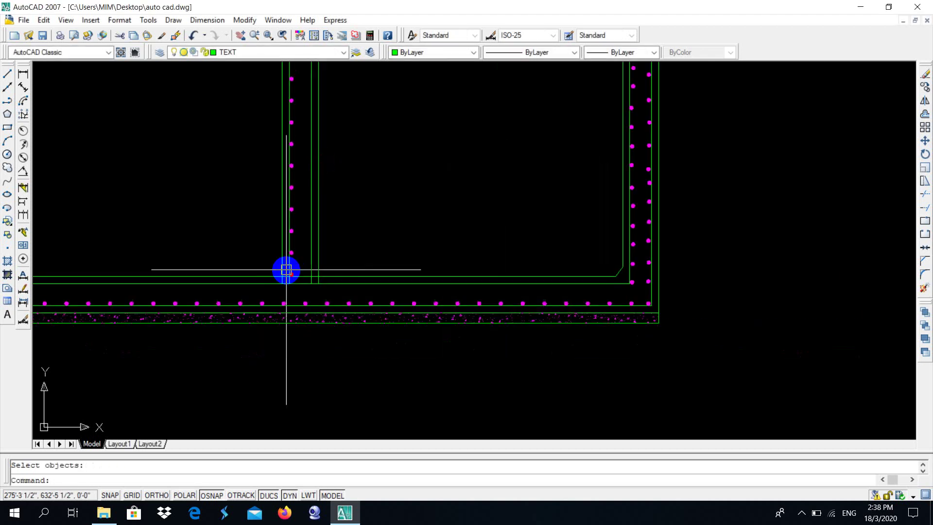
pyautogui.scroll(3, 286, 268)
pyautogui.scroll(3, 298, 140)
pyautogui.scroll(3, 298, 139)
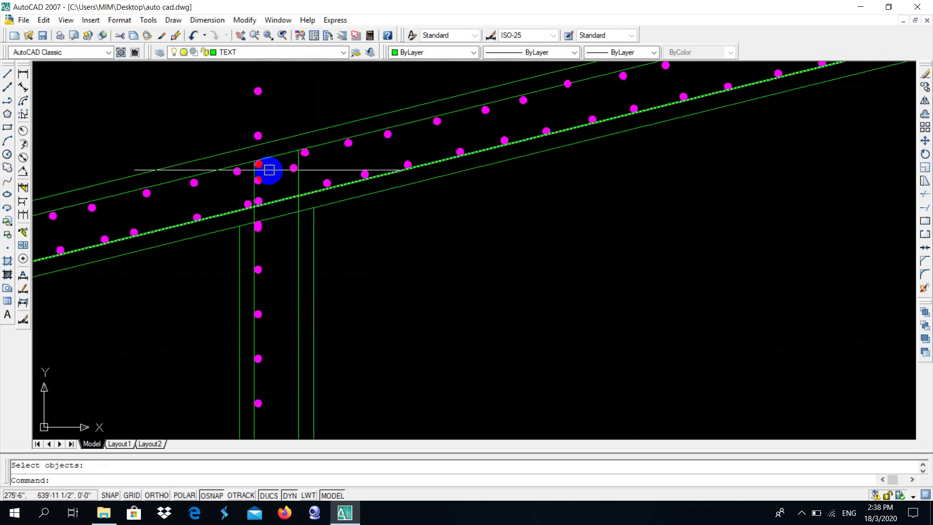
pyautogui.scroll(2, 267, 171)
pyautogui.scroll(-6, 265, 178)
pyautogui.scroll(3, 265, 178)
pyautogui.scroll(-1, 316, 214)
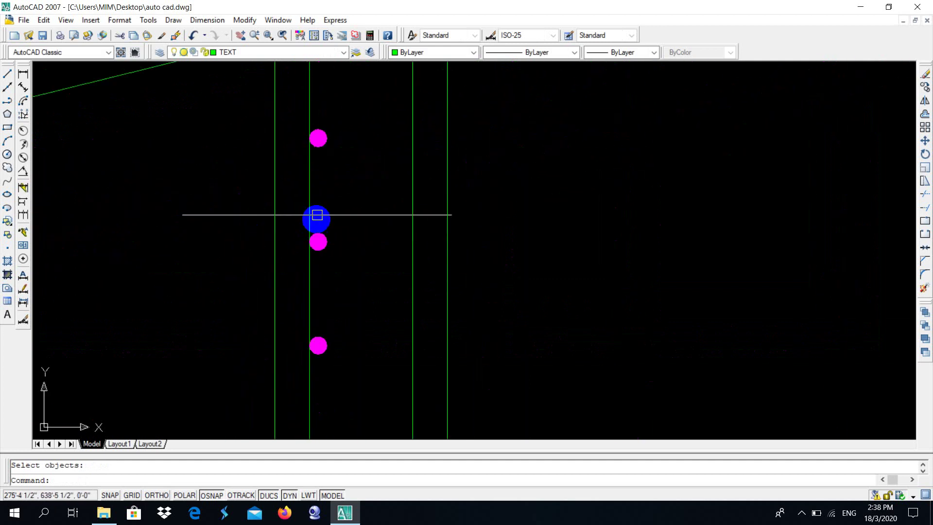
pyautogui.scroll(2, 319, 210)
pyautogui.scroll(2, 277, 253)
pyautogui.scroll(2, 277, 252)
pyautogui.scroll(-2, 283, 218)
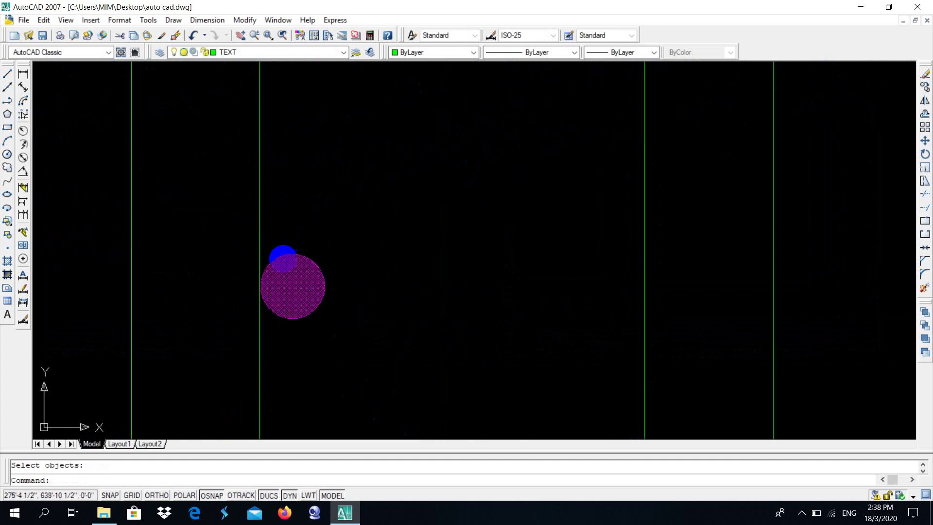
pyautogui.scroll(-2, 283, 219)
pyautogui.scroll(3, 296, 140)
pyautogui.moveTo(296, 140); pyautogui.dragTo(218, 204)
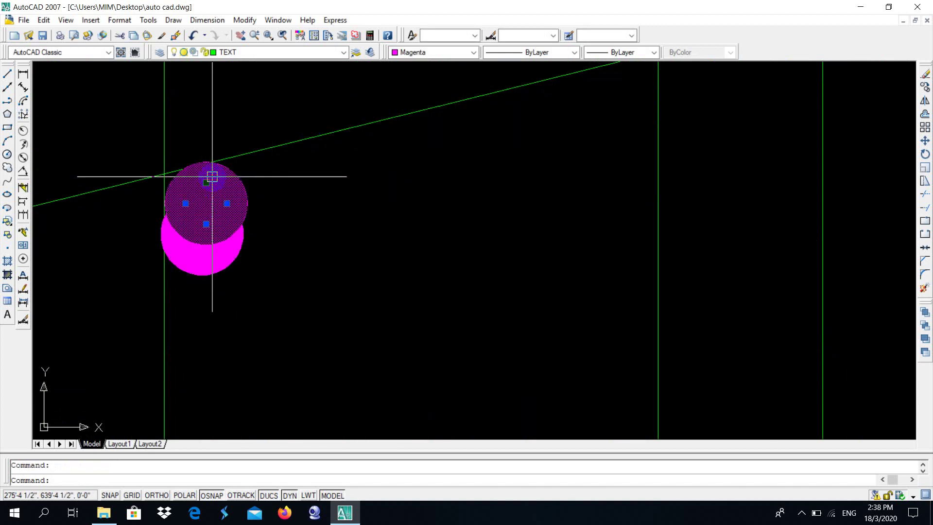
pyautogui.press('Delete')
# Window-select and delete the five dots above the roof slab
pyautogui.scroll(-5, 187, 240)
pyautogui.scroll(-2, 237, 83)
pyautogui.scroll(-1, 225, 198)
pyautogui.scroll(-2, 225, 194)
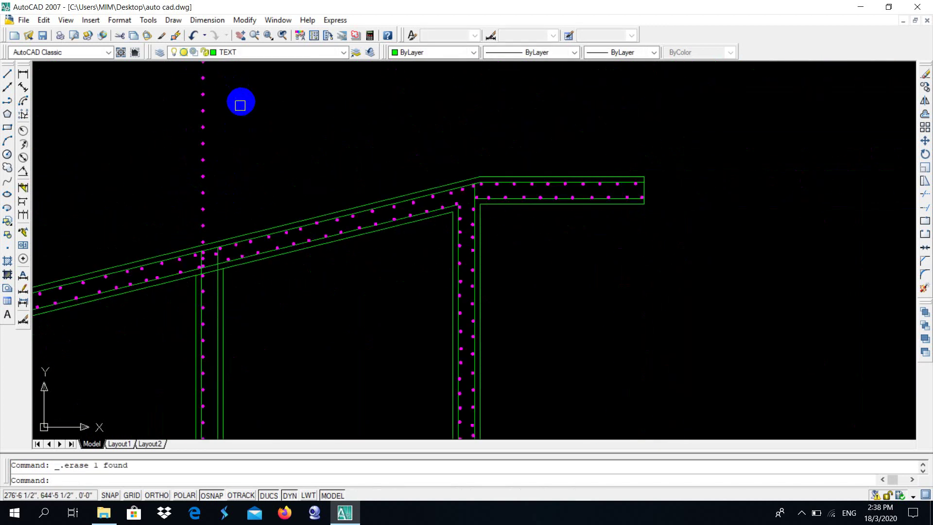
pyautogui.scroll(-3, 240, 105)
pyautogui.scroll(1, 234, 231)
pyautogui.scroll(1, 232, 148)
pyautogui.click(232, 147)
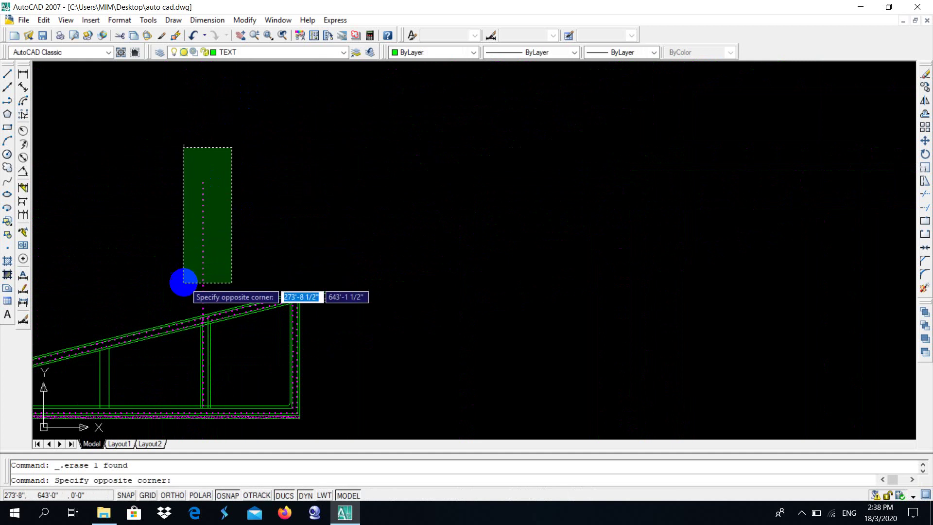
pyautogui.scroll(8, 183, 282)
pyautogui.click(166, 291)
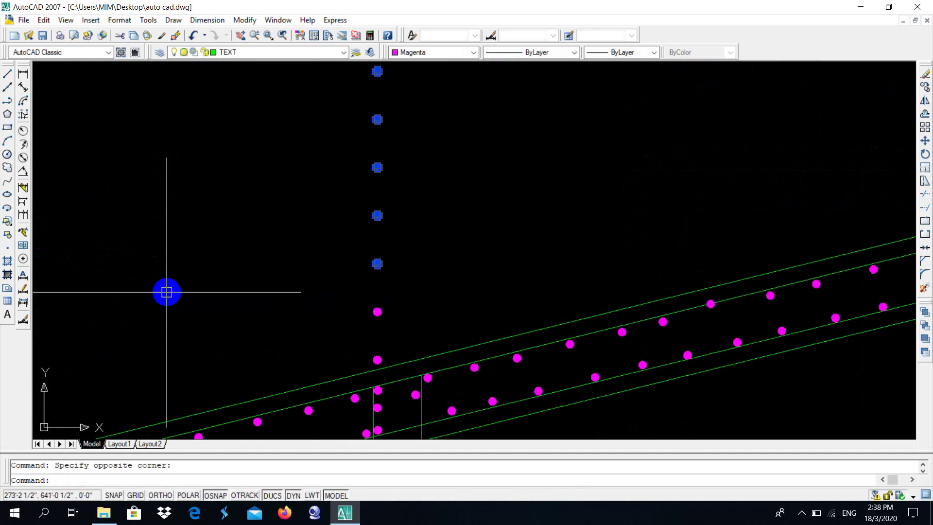
pyautogui.press('Delete')
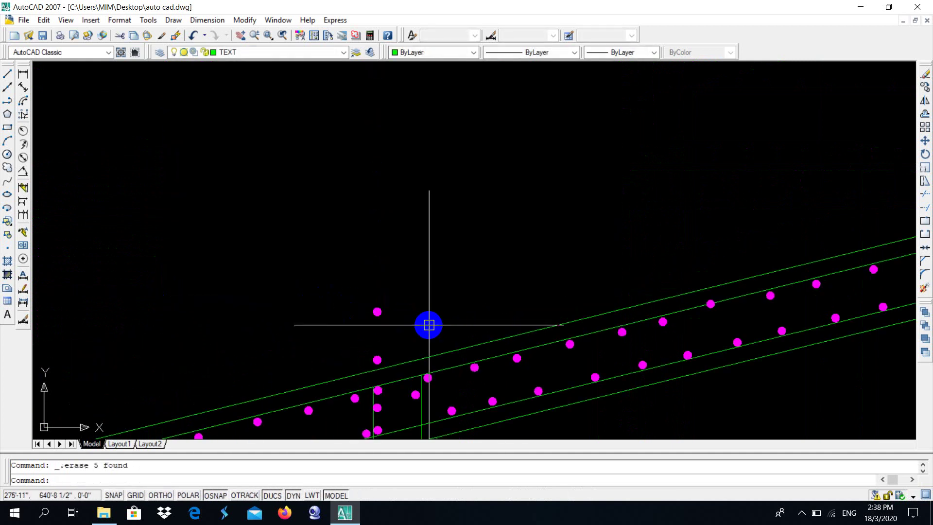
# Erase two stray rebar dots near the slab
pyautogui.click(413, 298)
pyautogui.click(345, 344)
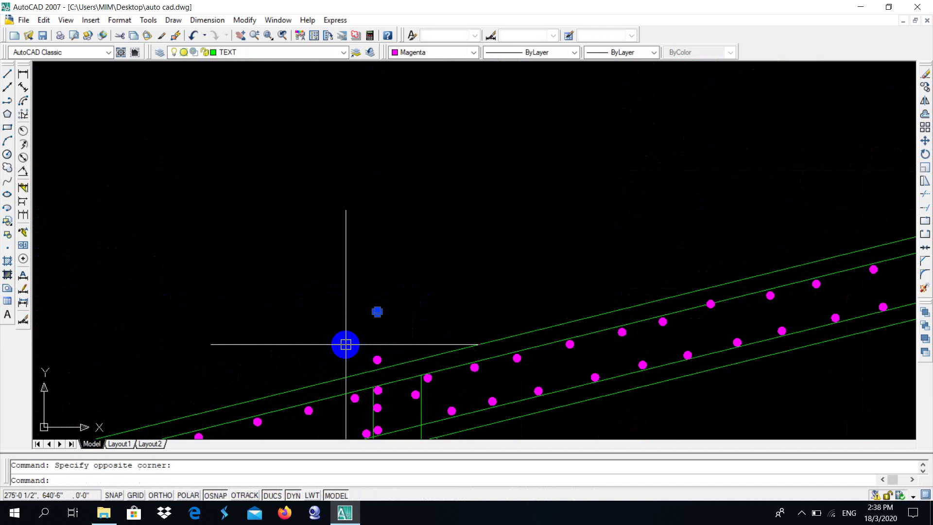
pyautogui.press('Delete')
pyautogui.scroll(-4, 358, 267)
pyautogui.scroll(3, 354, 271)
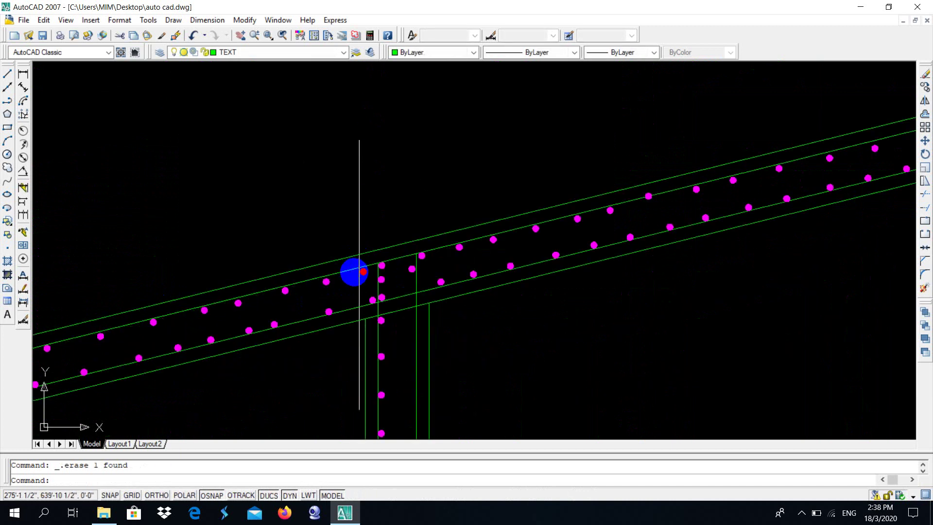
pyautogui.scroll(5, 358, 272)
pyautogui.press('Delete')
pyautogui.scroll(-3, 401, 295)
pyautogui.scroll(-2, 369, 225)
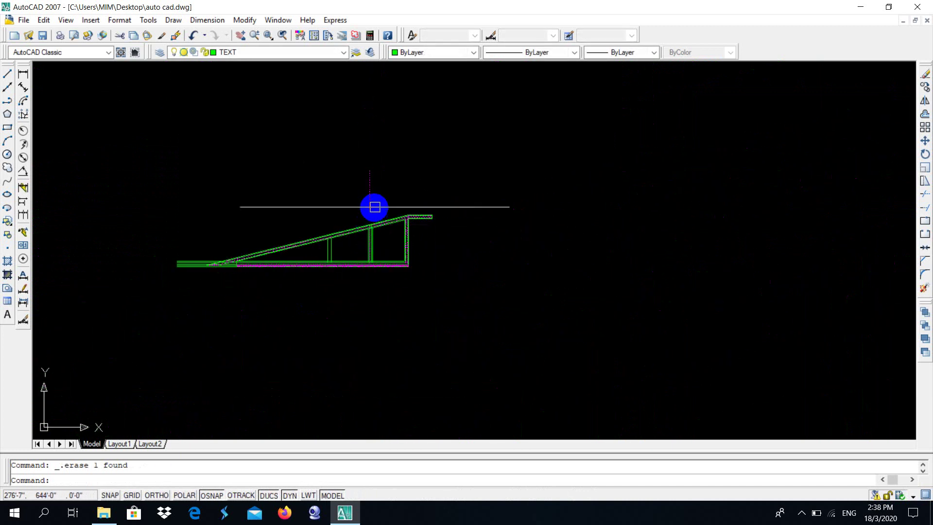
pyautogui.scroll(3, 373, 208)
pyautogui.scroll(-2, 375, 202)
# Window-select and delete the 17 excess dots, then clear the selection
pyautogui.click(413, 104)
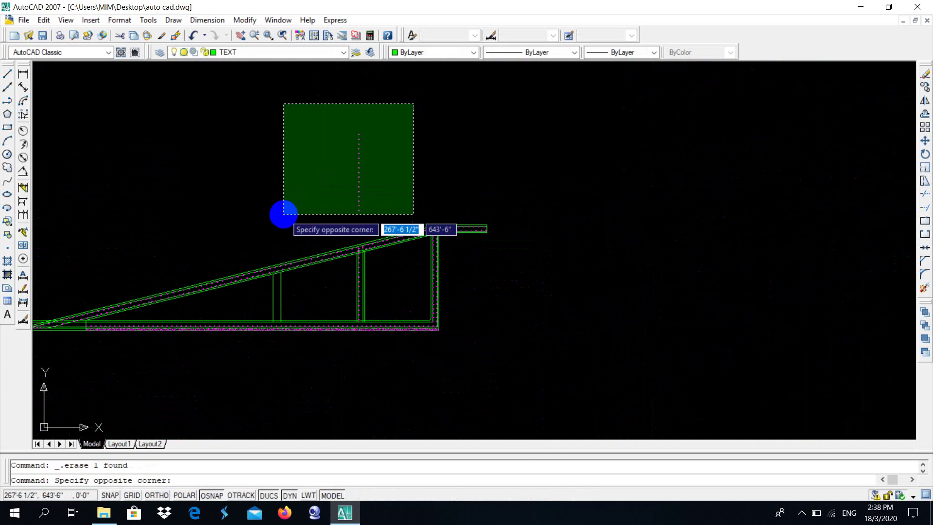
pyautogui.click(281, 212)
pyautogui.press('Delete')
pyautogui.scroll(-5, 318, 173)
pyautogui.scroll(3, 315, 227)
pyautogui.scroll(3, 348, 264)
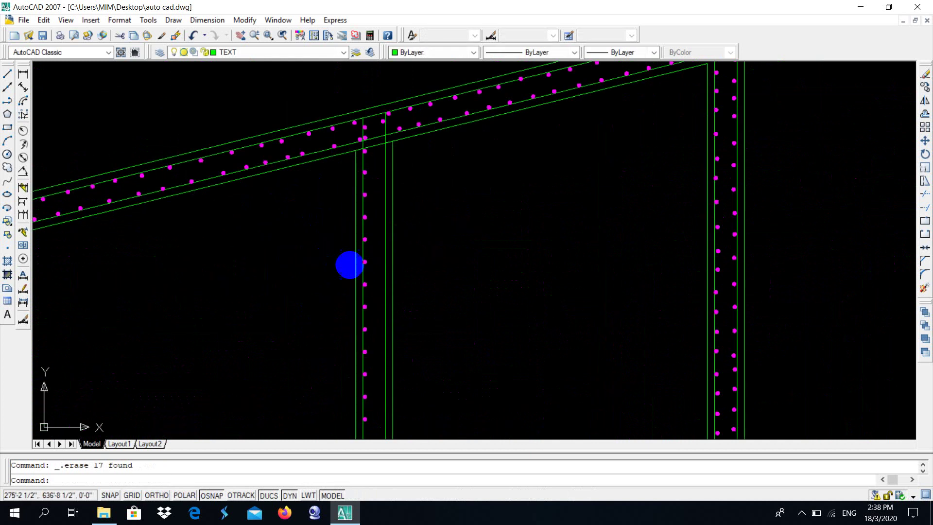
pyautogui.scroll(2, 370, 144)
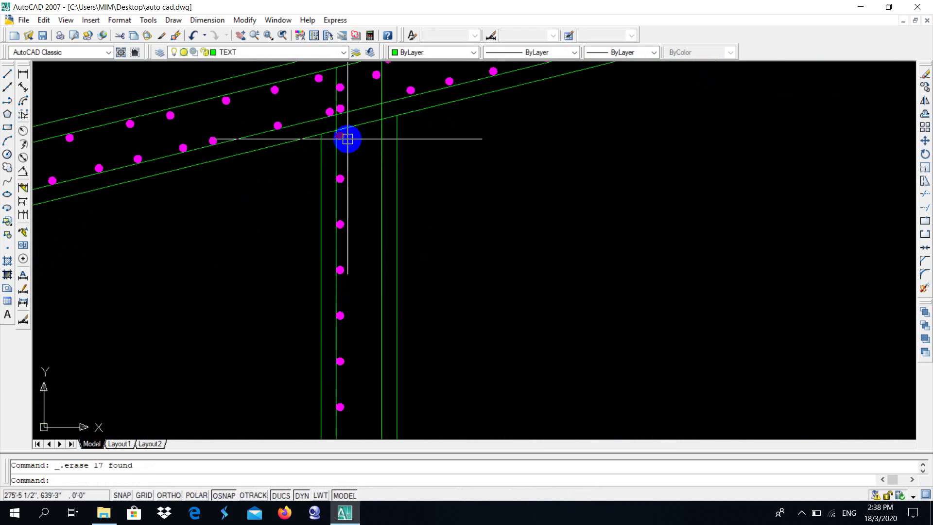
pyautogui.press('Escape')
pyautogui.scroll(-3, 304, 149)
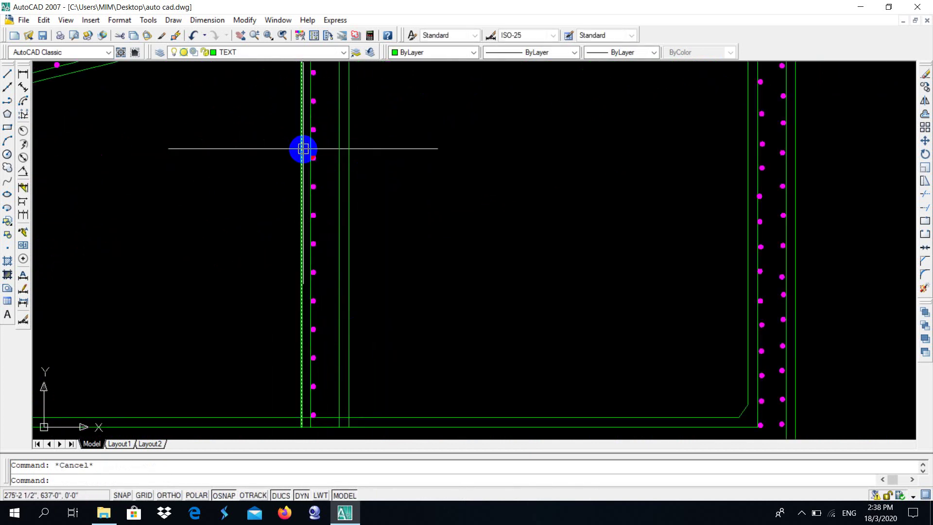
pyautogui.scroll(3, 287, 308)
pyautogui.scroll(-3, 301, 194)
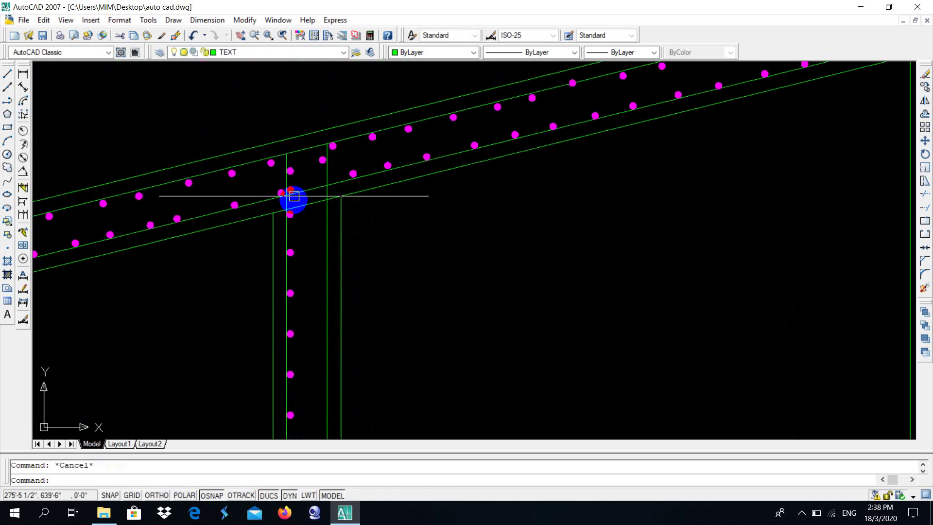
pyautogui.scroll(3, 293, 167)
pyautogui.scroll(3, 270, 190)
# Move a rebar dot higher up the post with the M command
pyautogui.write('m')
pyautogui.press('Return')
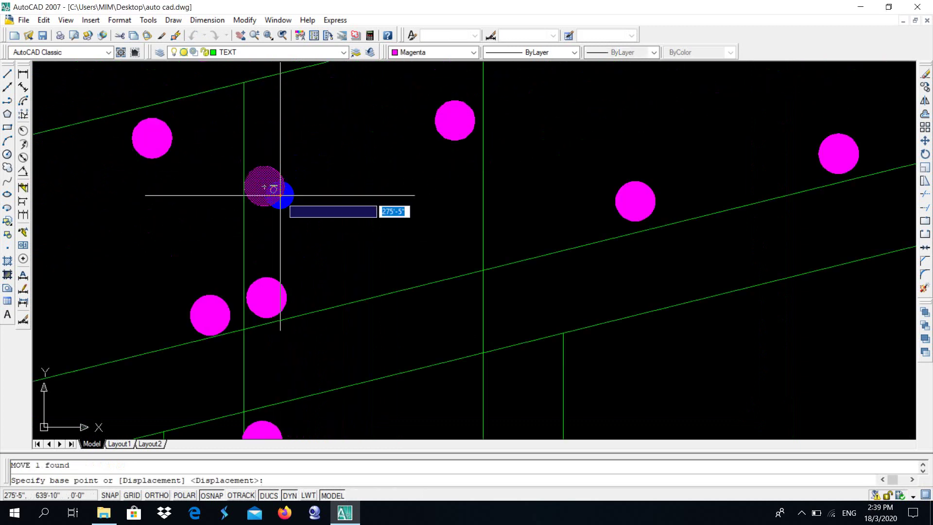
pyautogui.click(264, 186)
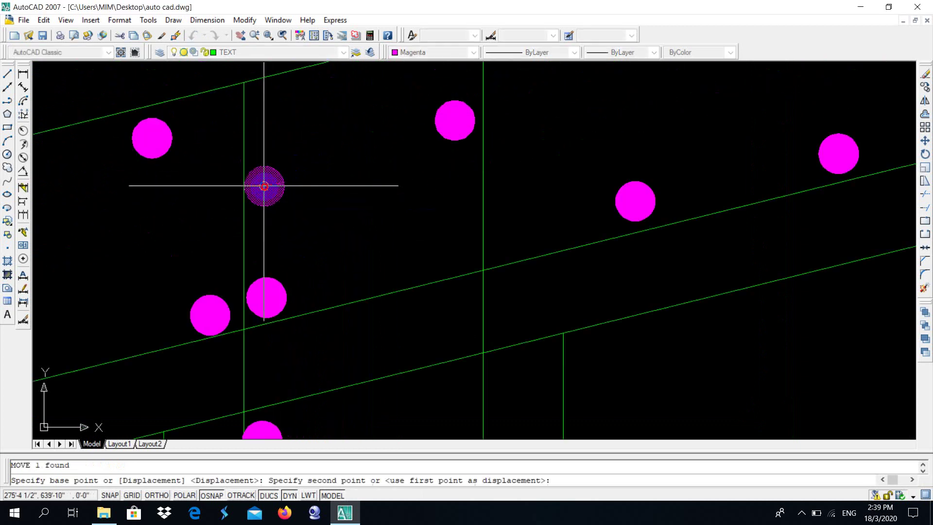
pyautogui.click(258, 108)
pyautogui.scroll(-5, 260, 117)
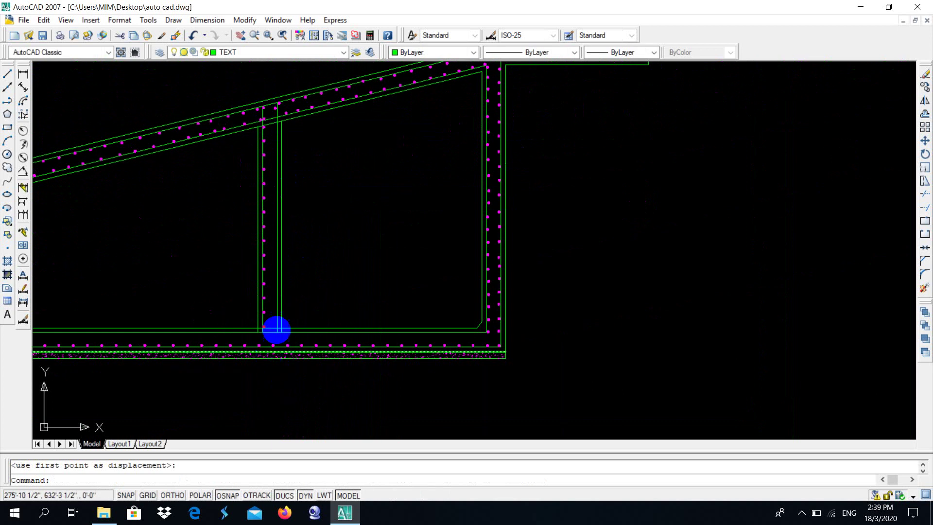
pyautogui.scroll(5, 275, 329)
# Copy the lowest dot on the post to a new spot beside it
pyautogui.click(167, 355)
pyautogui.write('co')
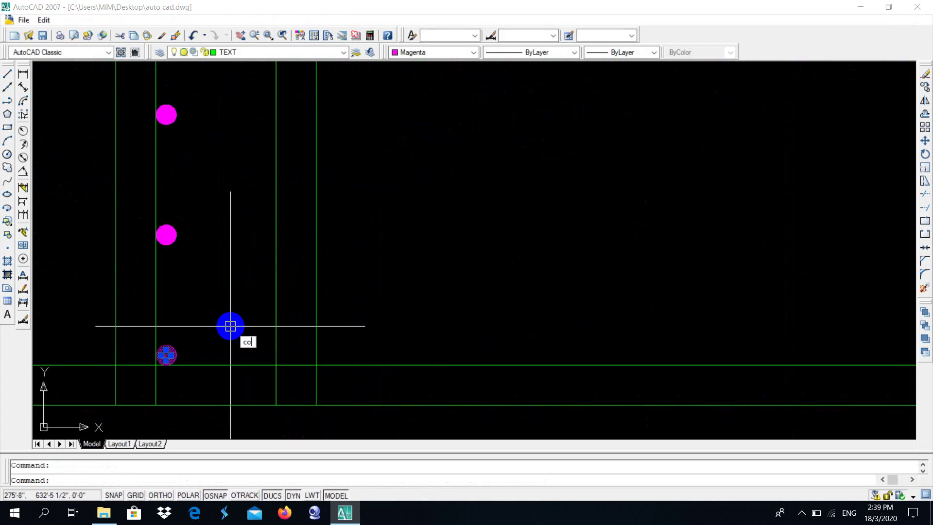
pyautogui.press('Return')
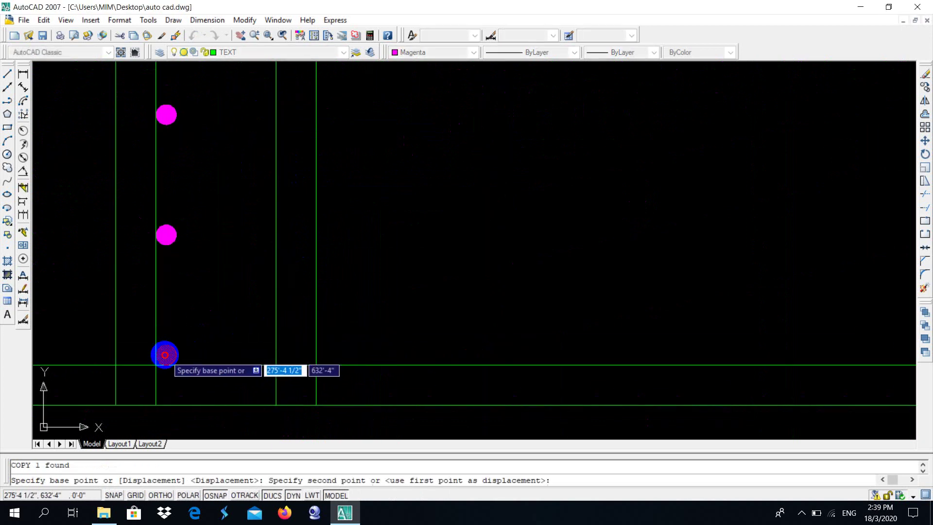
pyautogui.click(165, 354)
pyautogui.click(264, 290)
pyautogui.scroll(-4, 263, 286)
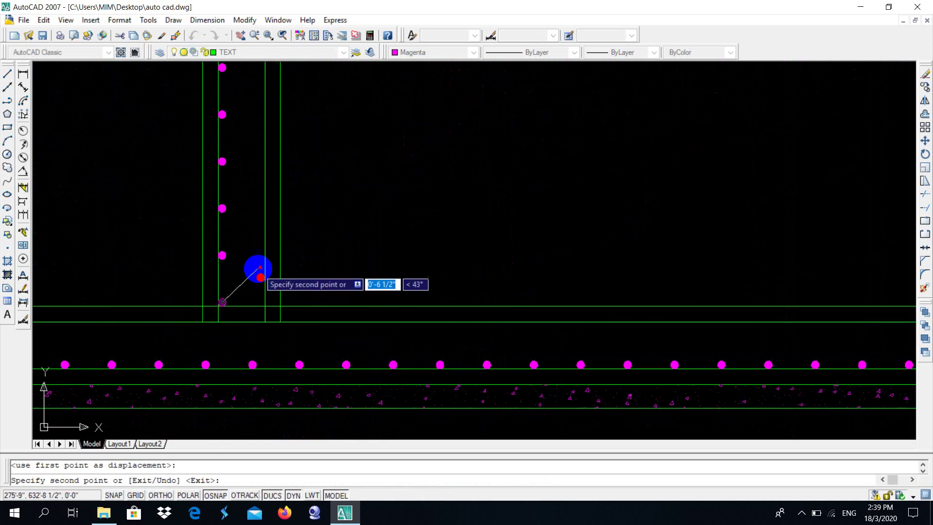
pyautogui.scroll(-3, 257, 272)
pyautogui.press('Escape')
pyautogui.scroll(6, 250, 263)
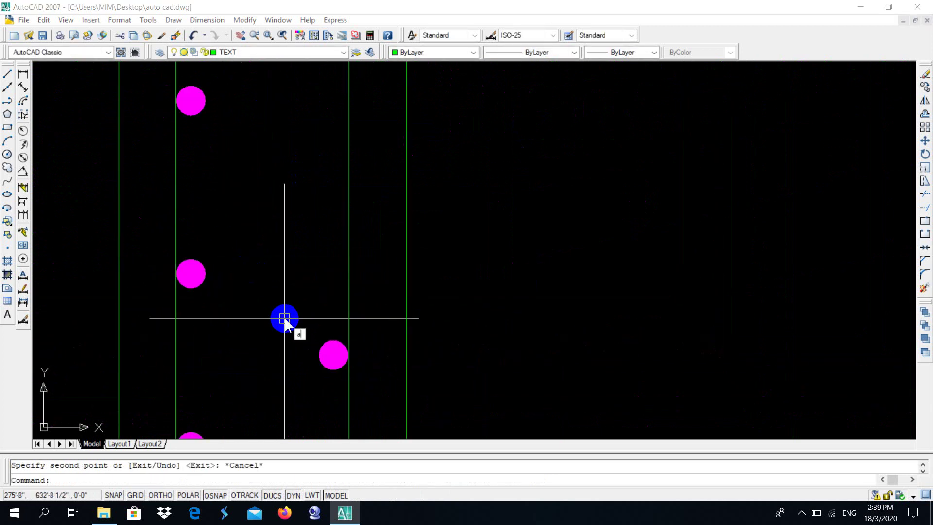
# Array the dot into a 20-dot column along the post
pyautogui.write('r')
pyautogui.press('Return')
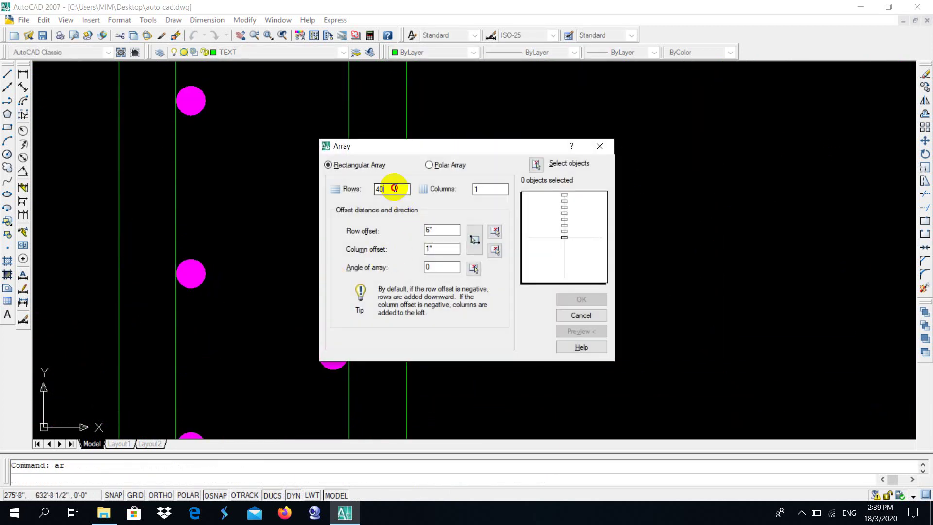
pyautogui.write('20')
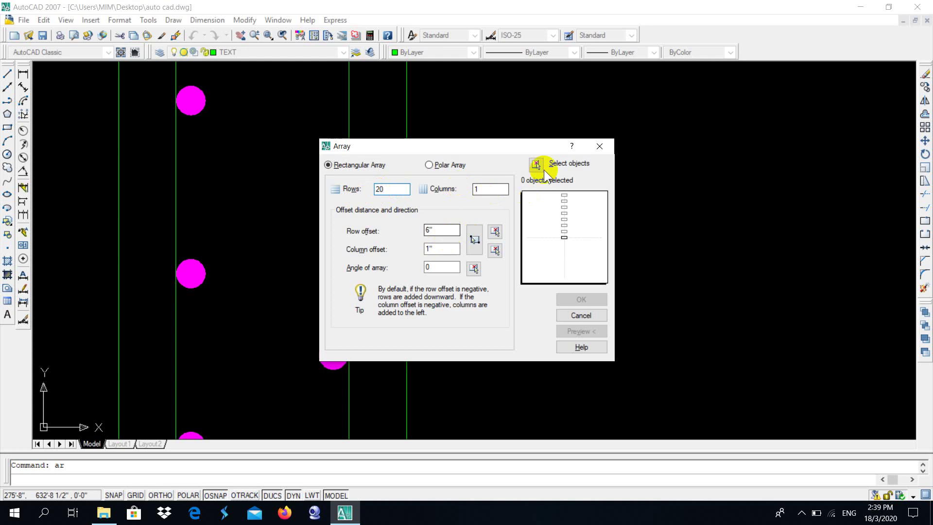
pyautogui.click(536, 167)
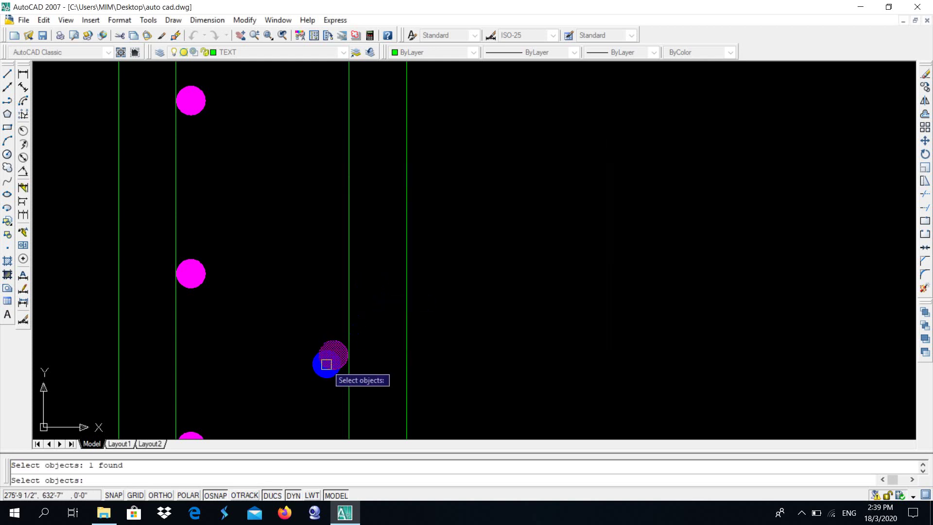
pyautogui.press('Return')
pyautogui.click(585, 299)
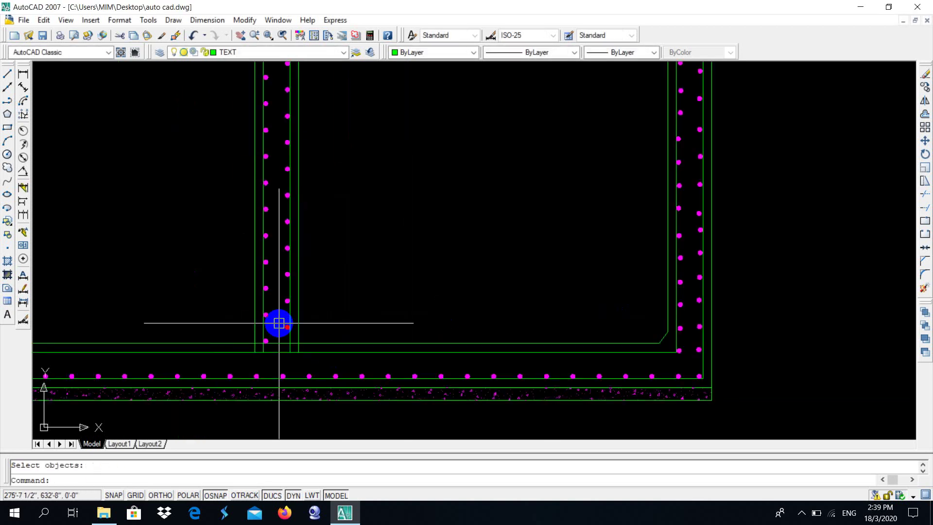
pyautogui.scroll(2, 277, 242)
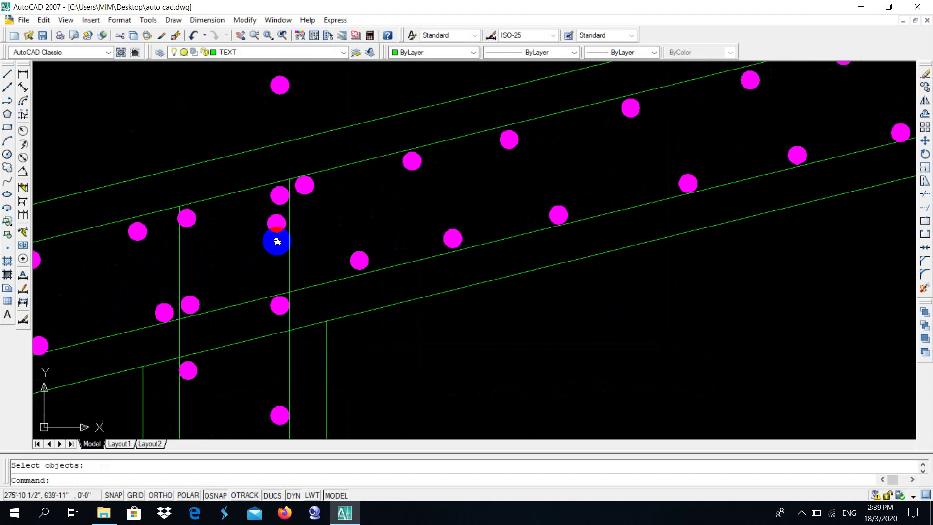
pyautogui.scroll(2, 298, 254)
# Delete the stray dots above the sloped slab: one single, then four by window
pyautogui.click(291, 231)
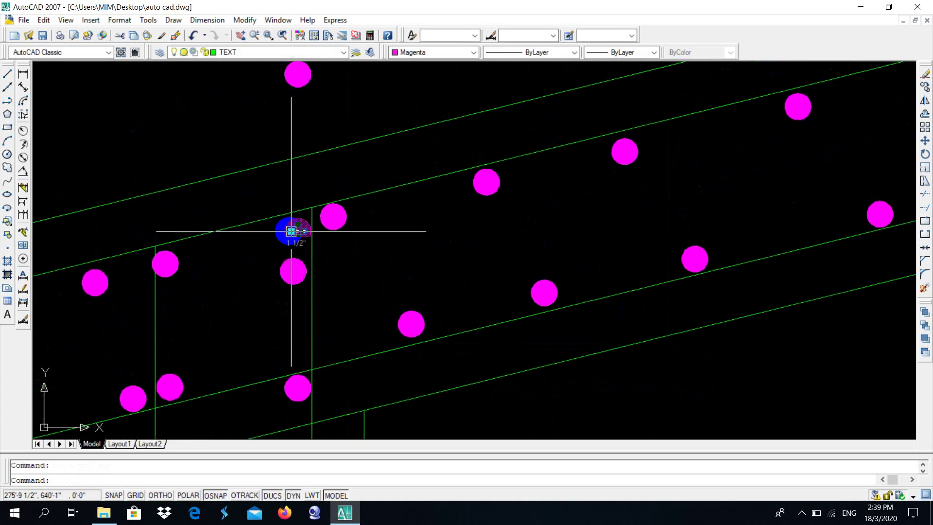
pyautogui.press('Delete')
pyautogui.scroll(-3, 290, 235)
pyautogui.scroll(-2, 327, 94)
pyautogui.scroll(1, 323, 105)
pyautogui.moveTo(320, 115); pyautogui.dragTo(309, 142, button='middle')
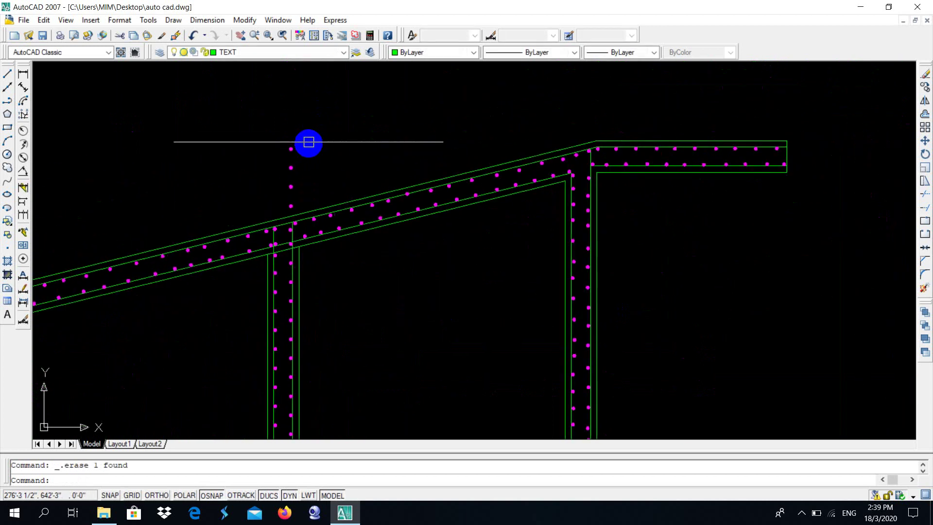
pyautogui.click(309, 136)
pyautogui.scroll(3, 258, 207)
pyautogui.click(260, 208)
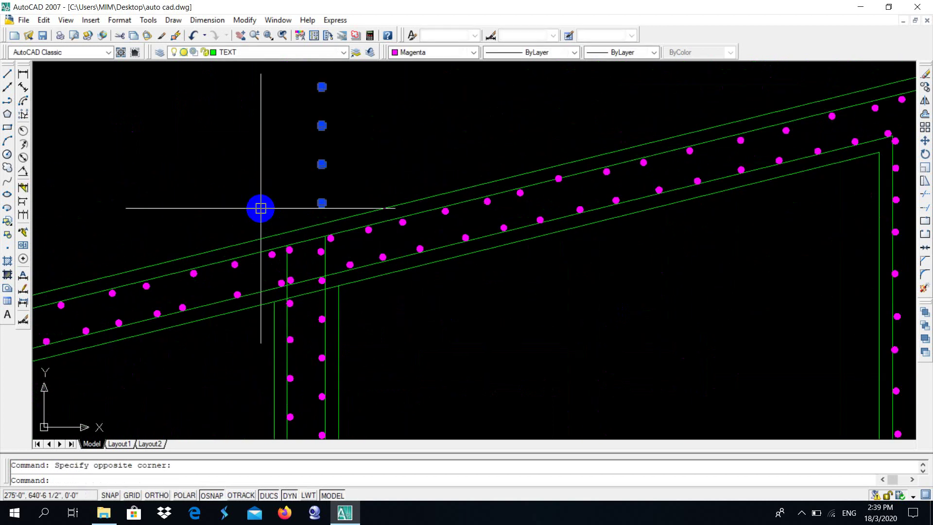
pyautogui.press('Delete')
pyautogui.scroll(-3, 260, 208)
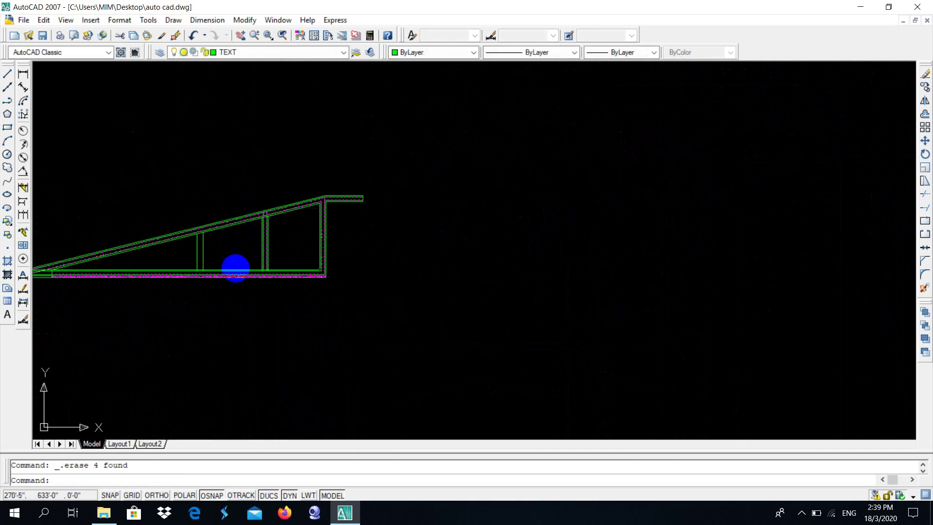
pyautogui.moveTo(236, 267); pyautogui.dragTo(381, 256, button='middle')
pyautogui.scroll(3, 376, 248)
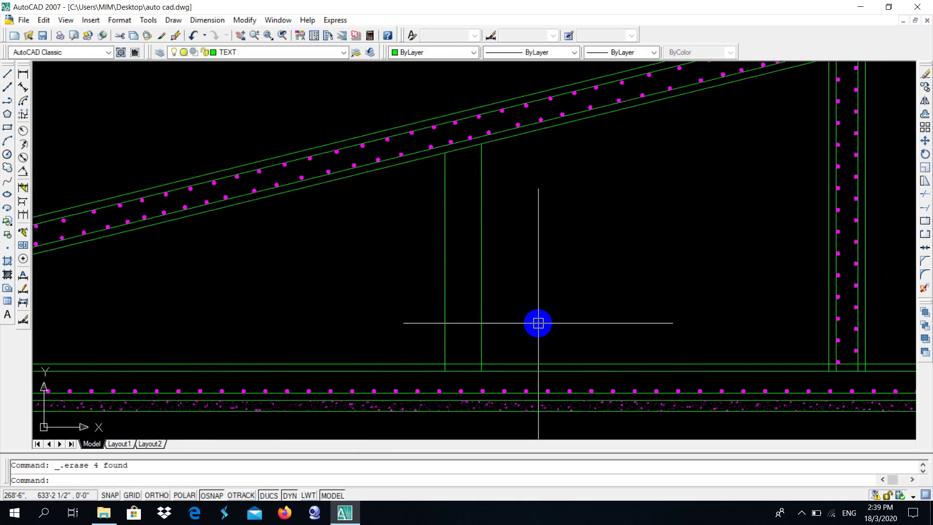
pyautogui.write('h')
# Fill the short wall post under the sloped slab with AR-B88 brick hatch at scale 0.03
pyautogui.press('Return')
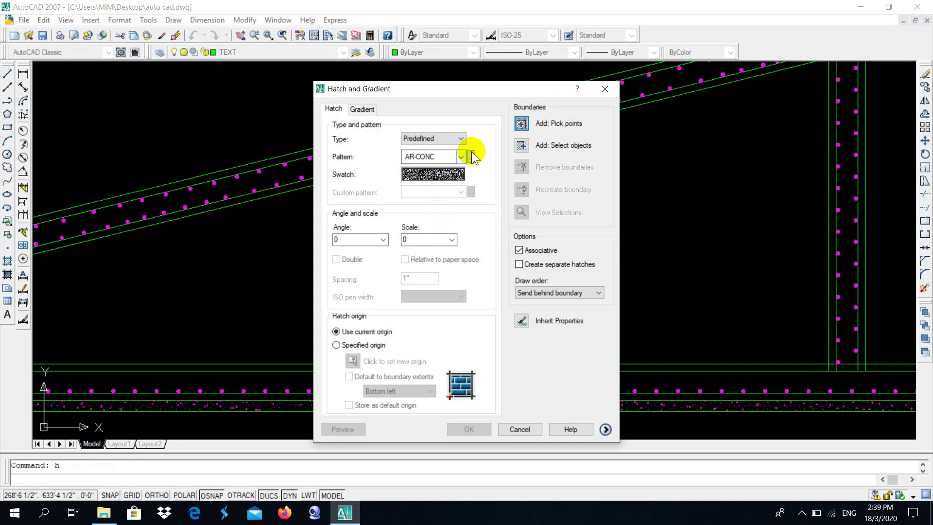
pyautogui.click(471, 156)
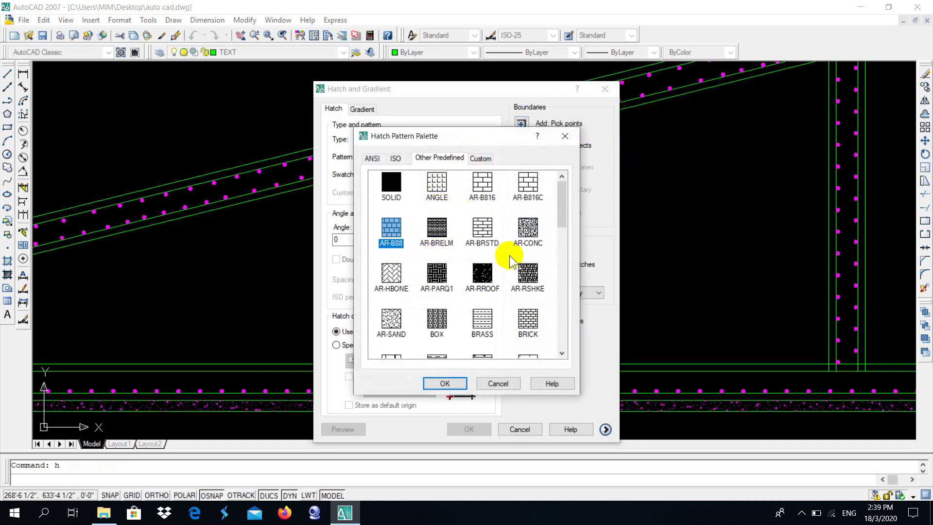
pyautogui.click(445, 383)
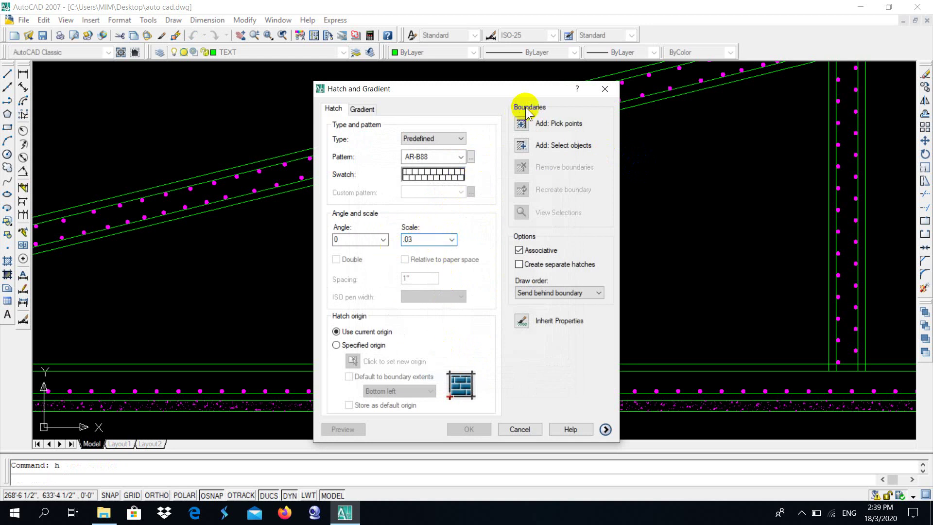
pyautogui.click(529, 122)
pyautogui.click(462, 259)
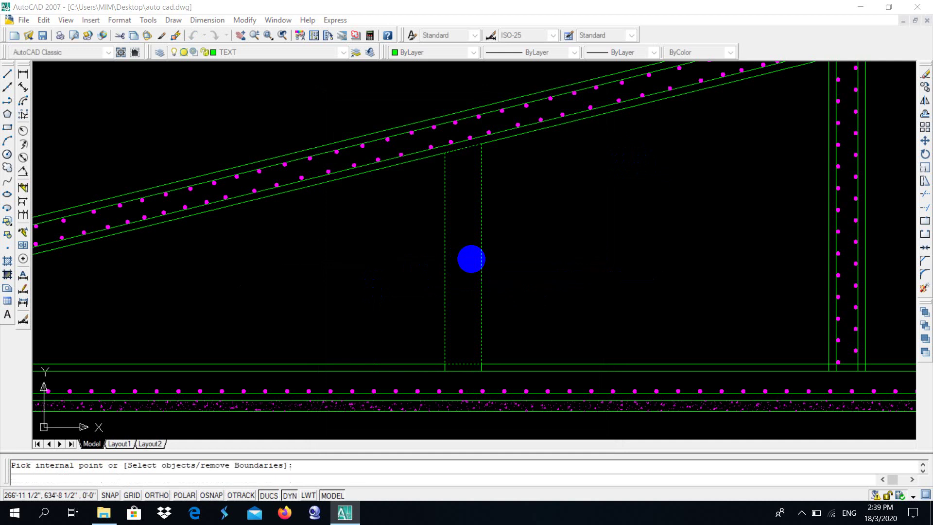
pyautogui.press('Return')
pyautogui.press('Return')
pyautogui.scroll(3, 467, 168)
pyautogui.scroll(2, 501, 183)
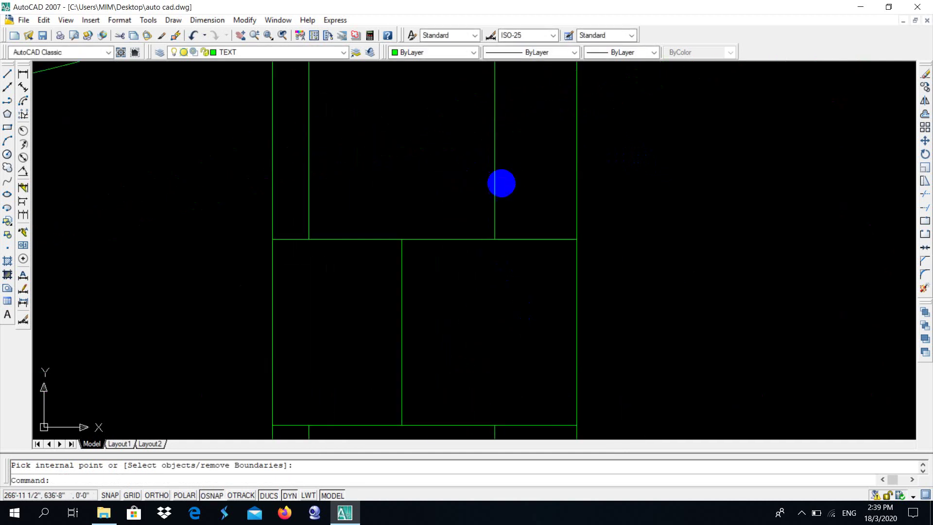
pyautogui.scroll(-4, 501, 183)
pyautogui.scroll(3, 496, 308)
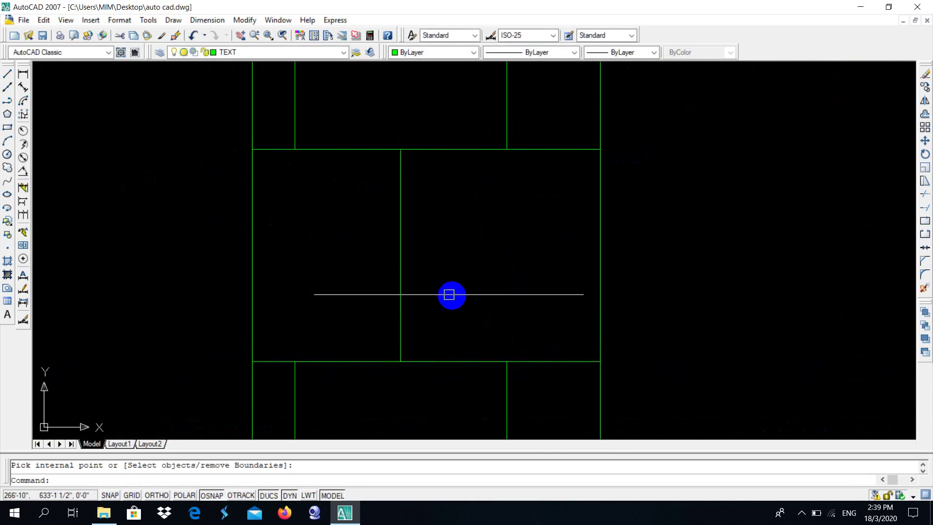
pyautogui.scroll(-3, 450, 295)
pyautogui.scroll(-2, 418, 279)
pyautogui.scroll(5, 404, 253)
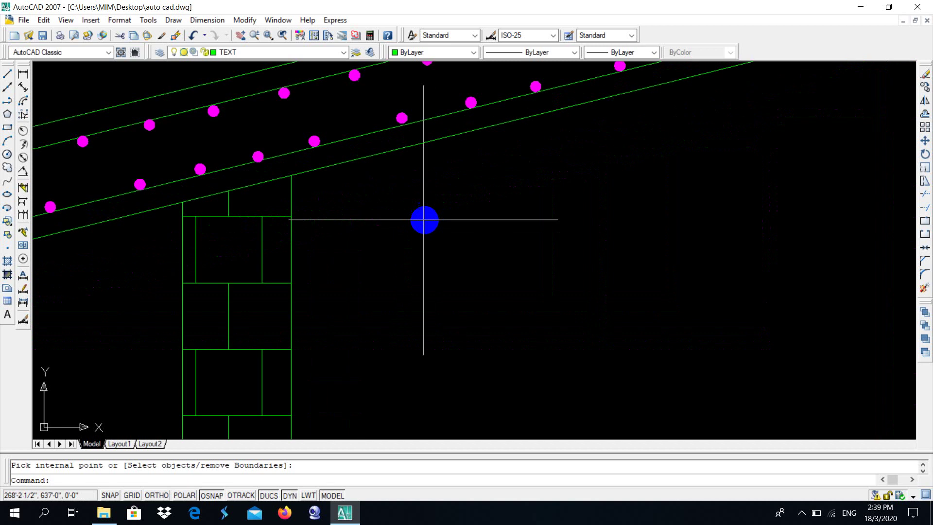
pyautogui.scroll(1, 173, 231)
pyautogui.scroll(-5, 292, 240)
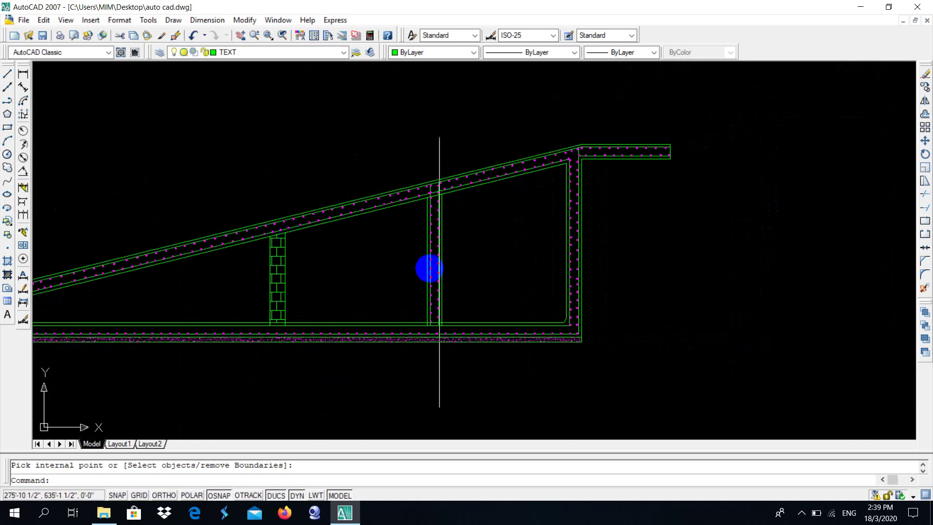
pyautogui.scroll(-2, 418, 267)
pyautogui.scroll(-2, 339, 275)
pyautogui.scroll(5, 337, 266)
pyautogui.scroll(-1, 337, 266)
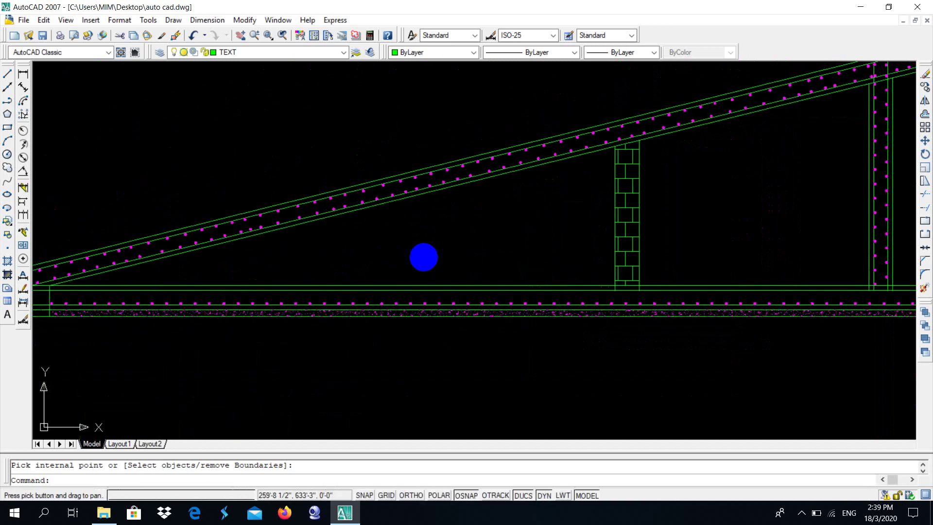
pyautogui.scroll(-2, 422, 256)
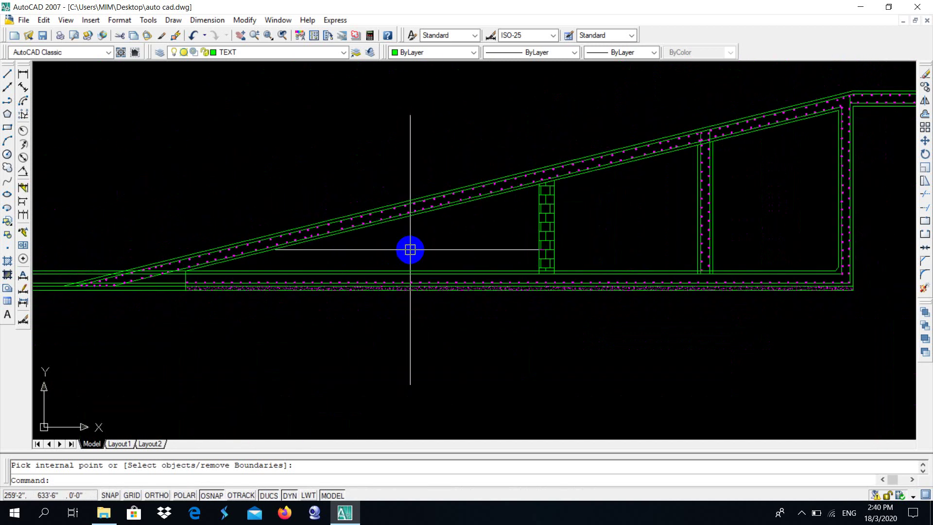
# Hatch the triangle under the slope with AR-CONC concrete at scale .02
pyautogui.rightClick(410, 250)
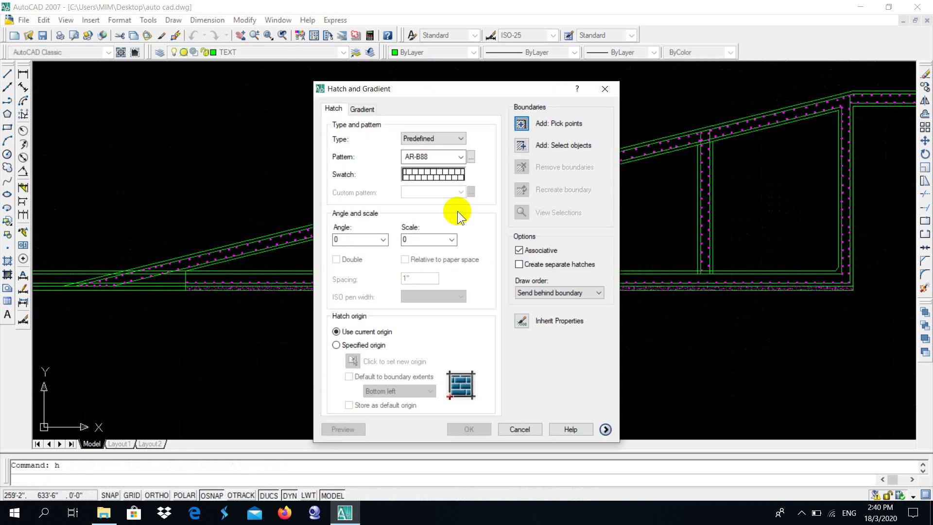
pyautogui.click(470, 156)
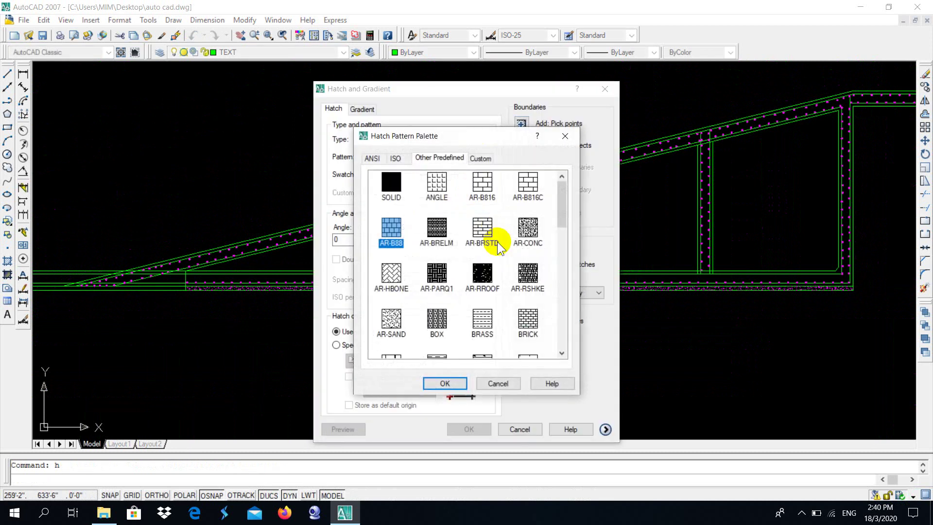
pyautogui.click(451, 383)
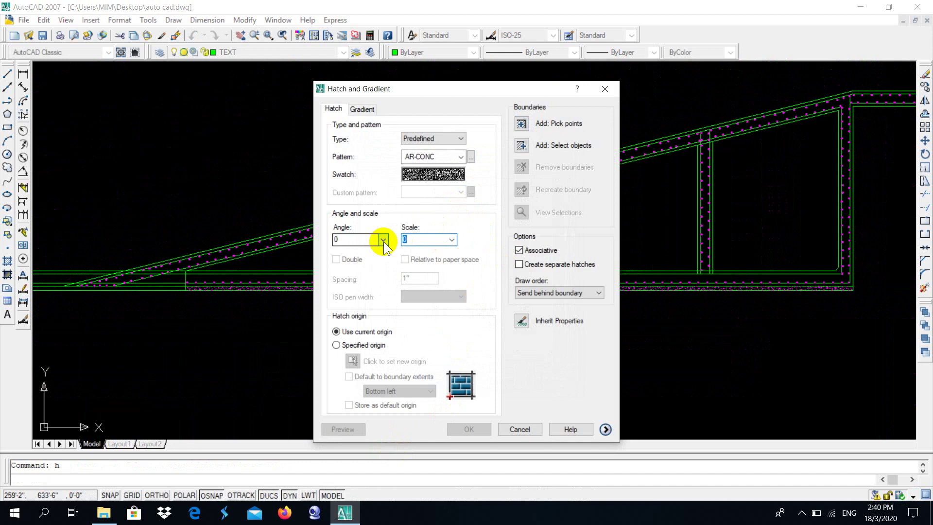
pyautogui.write('.02')
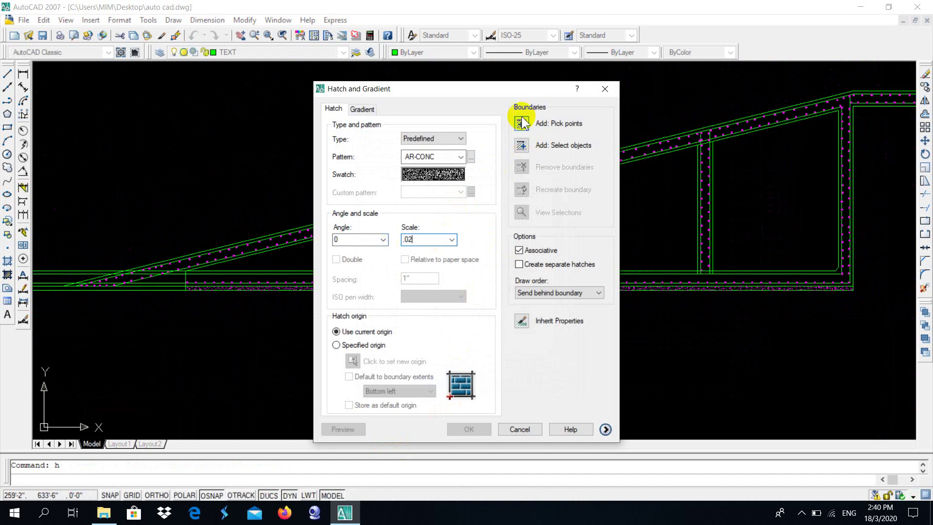
pyautogui.click(522, 123)
pyautogui.press('Return')
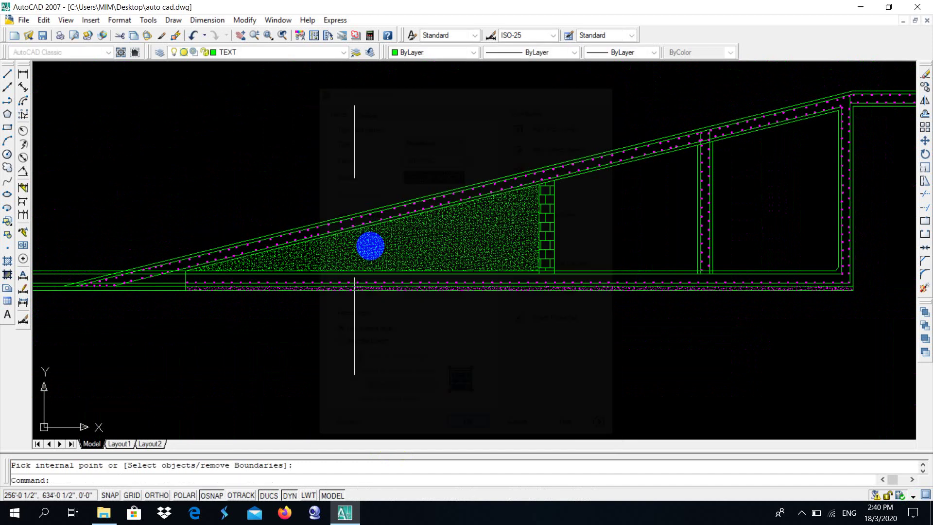
pyautogui.scroll(-1, 387, 235)
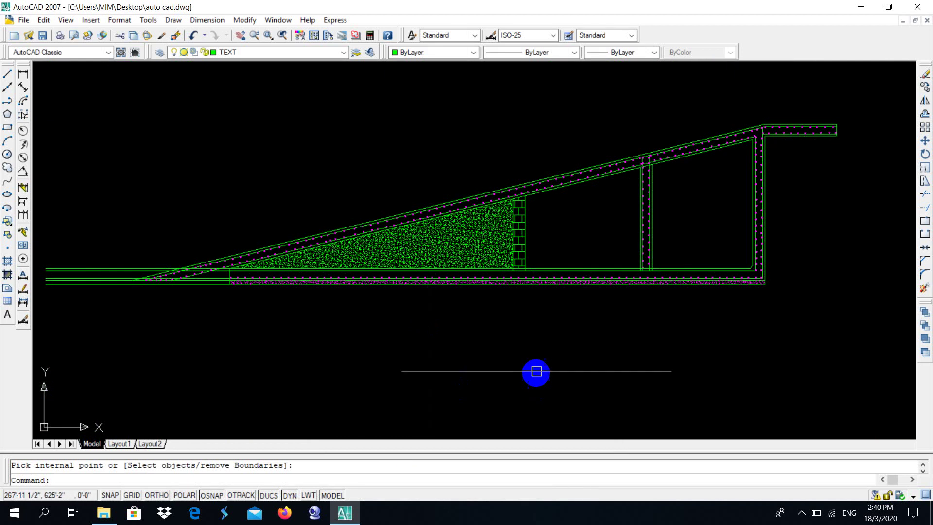
pyautogui.scroll(4, 406, 260)
pyautogui.scroll(-2, 393, 244)
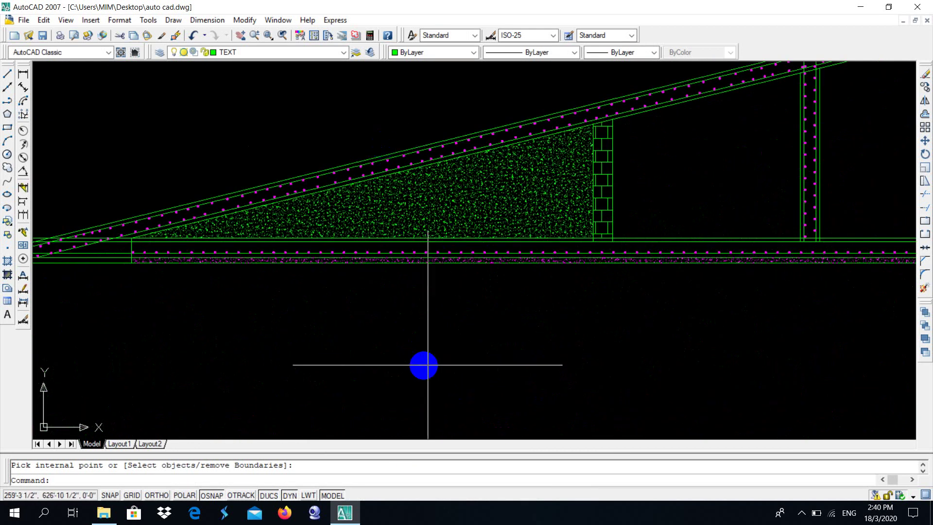
# Edit the concrete hatch to try scale .03 instead
pyautogui.doubleClick(426, 200)
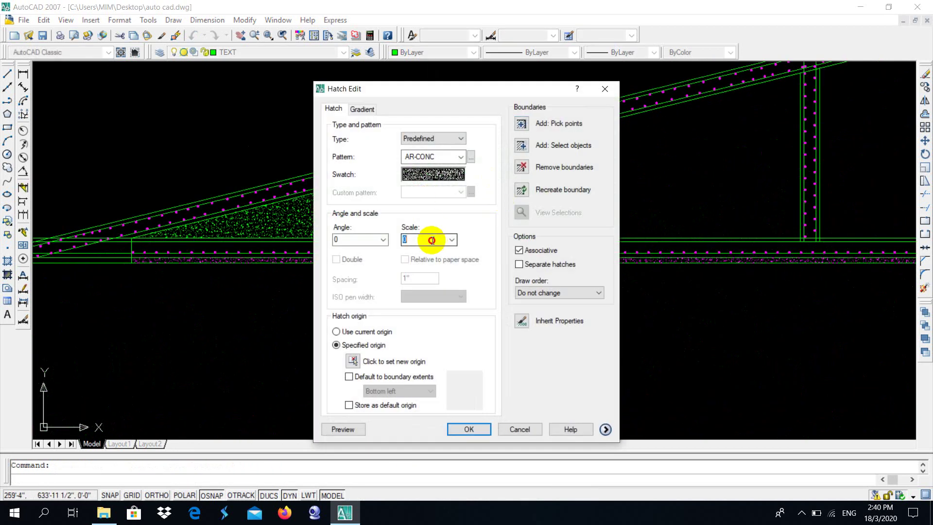
pyautogui.write('.03')
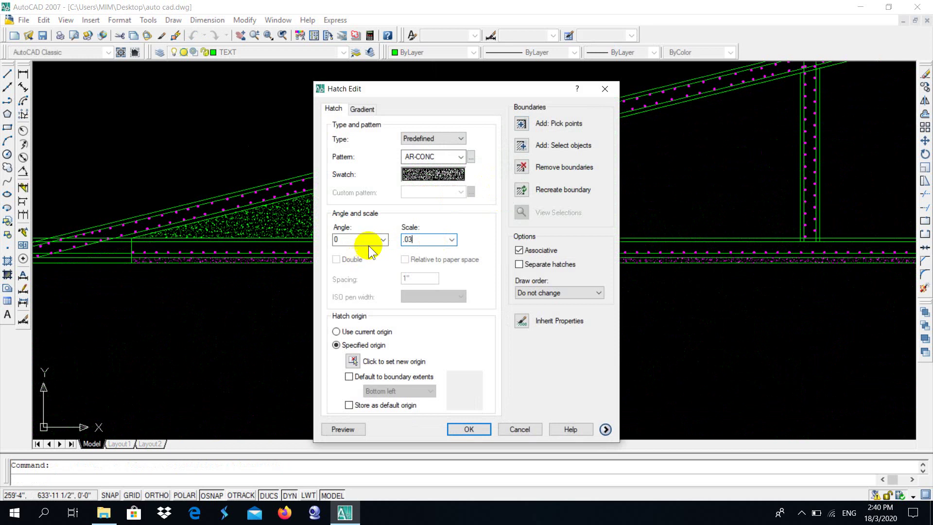
pyautogui.click(521, 124)
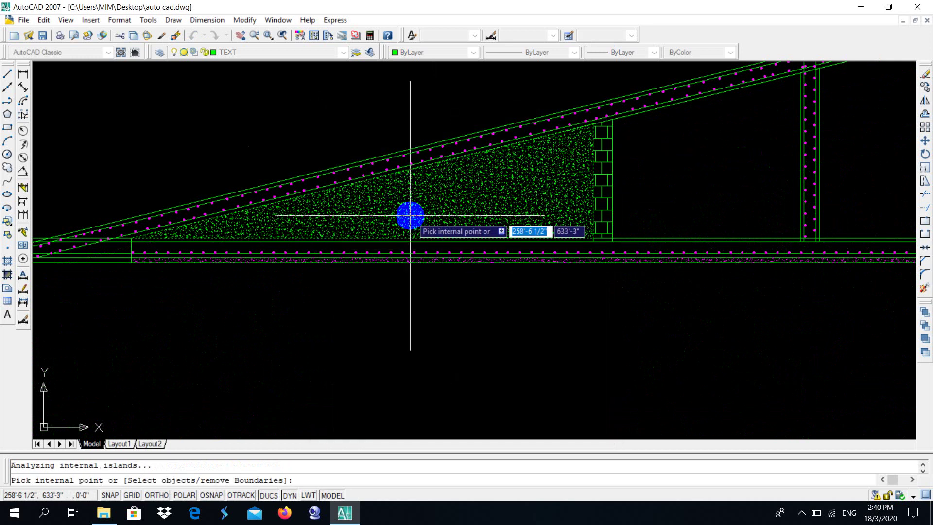
pyautogui.press('Escape')
pyautogui.scroll(1, 429, 264)
pyautogui.scroll(2, 391, 210)
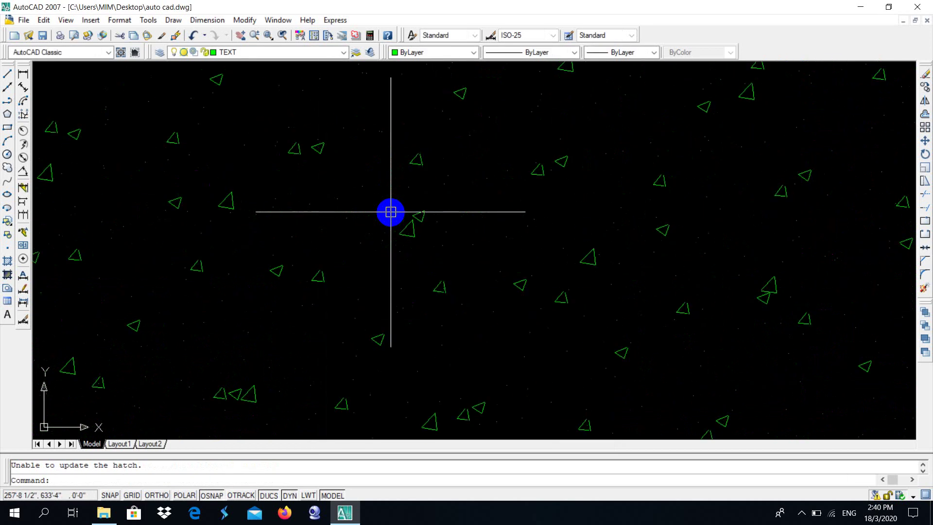
pyautogui.scroll(-4, 429, 346)
pyautogui.scroll(2, 402, 215)
pyautogui.scroll(4, 369, 146)
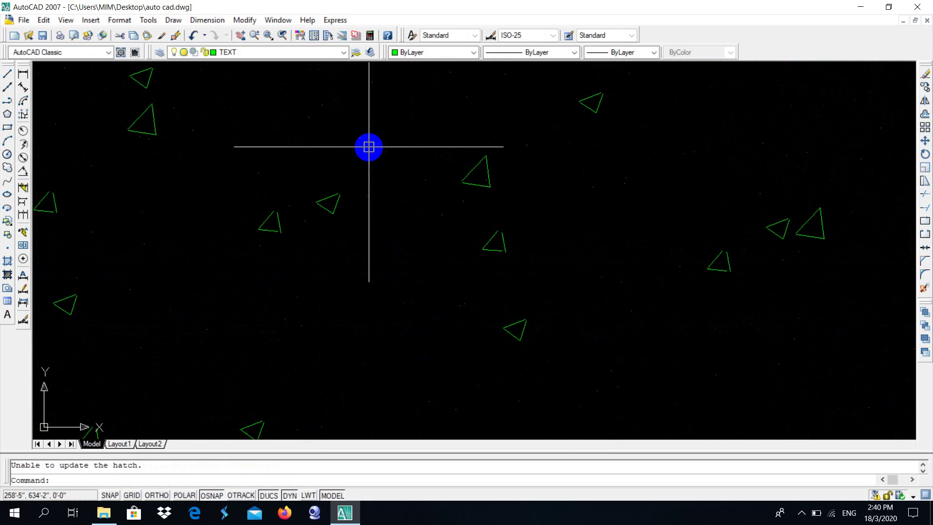
pyautogui.scroll(-6, 442, 291)
pyautogui.scroll(-1, 448, 364)
pyautogui.scroll(-3, 395, 329)
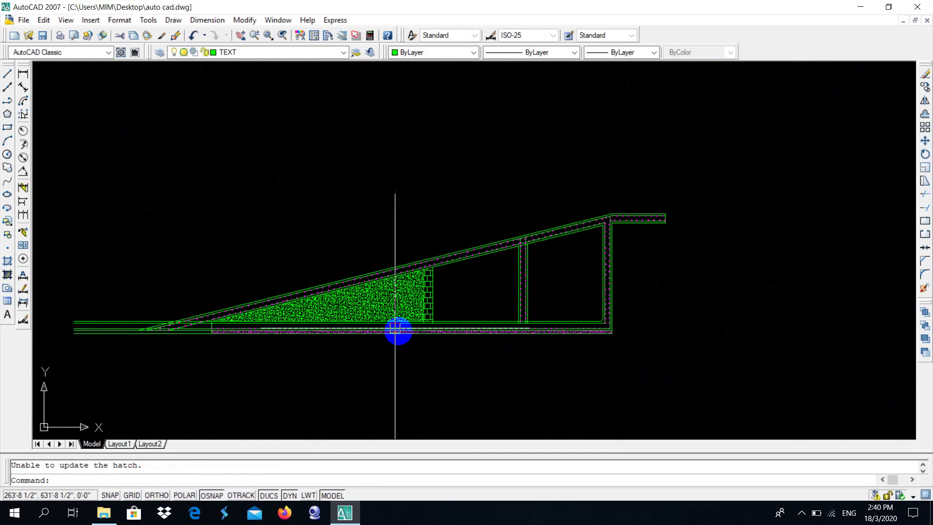
# Set the concrete hatch colour to blue, then try magenta
pyautogui.click(369, 312)
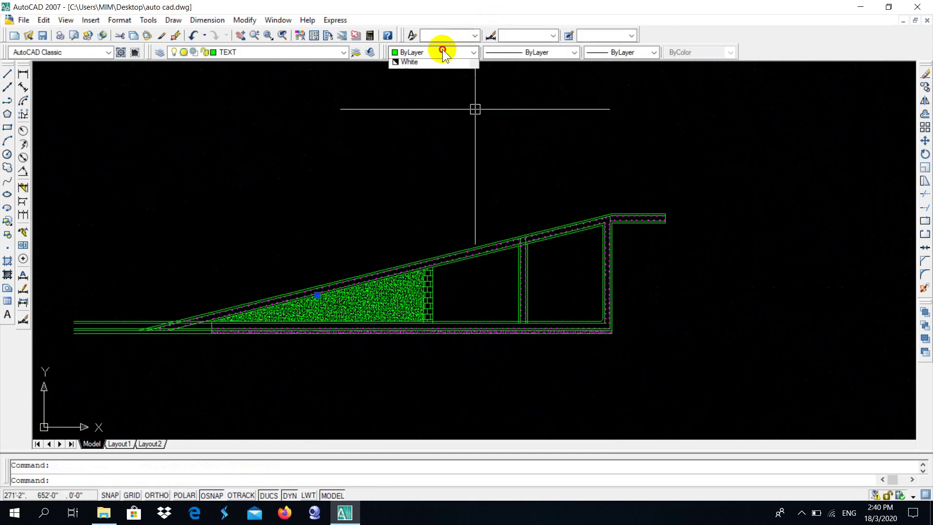
pyautogui.click(425, 125)
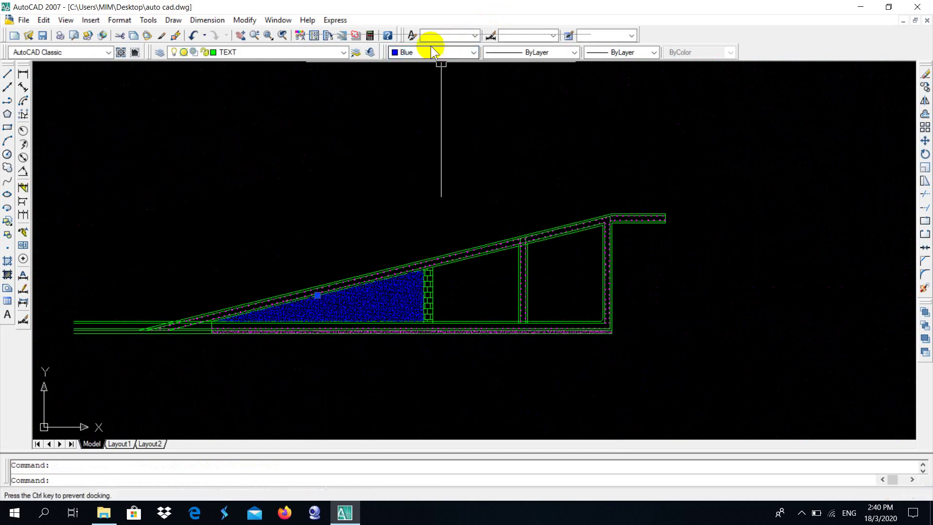
pyautogui.click(429, 47)
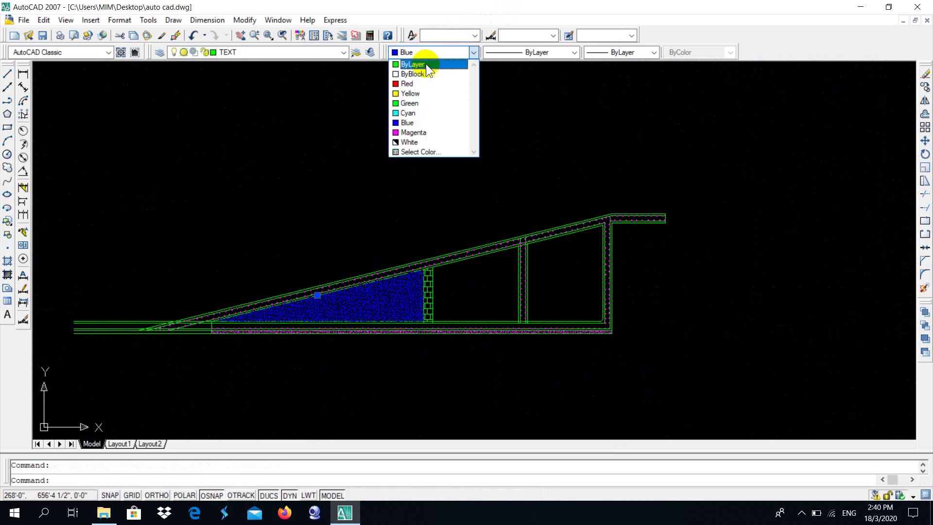
pyautogui.click(427, 120)
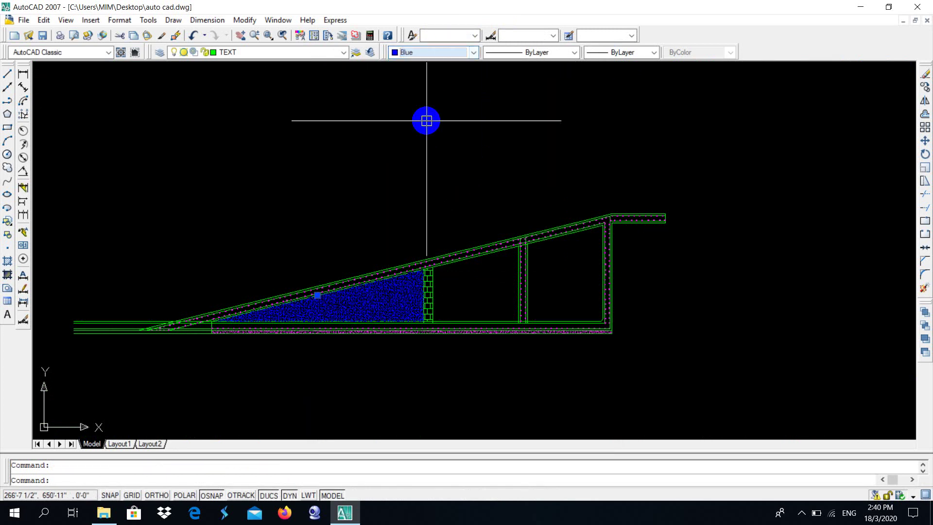
pyautogui.click(427, 51)
pyautogui.click(415, 132)
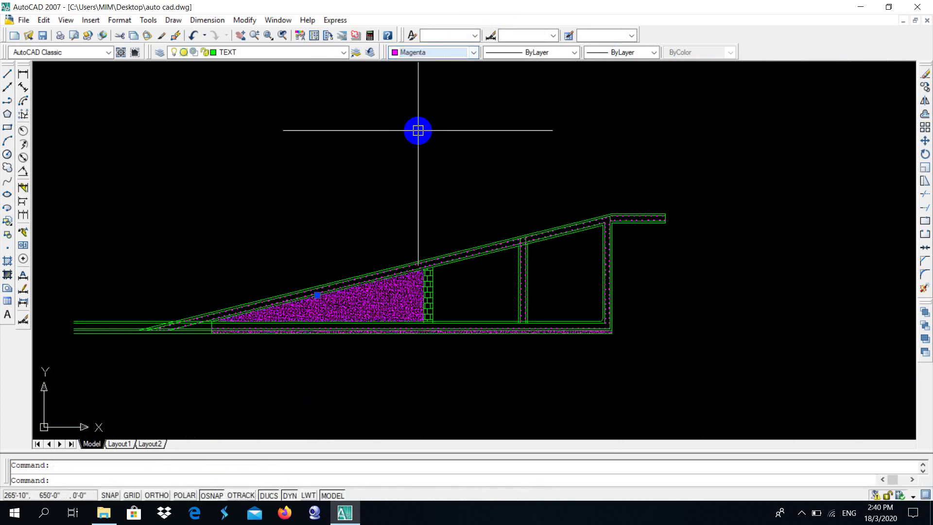
pyautogui.press('Escape')
pyautogui.scroll(4, 369, 311)
pyautogui.scroll(2, 367, 317)
# Recolour the concrete hatch cyan, then settle on blue
pyautogui.click(335, 225)
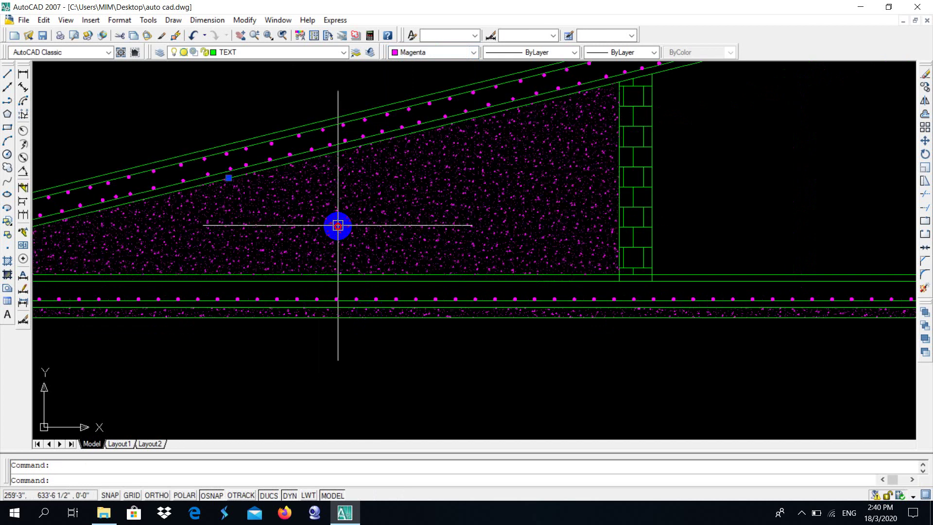
pyautogui.click(456, 51)
pyautogui.click(412, 110)
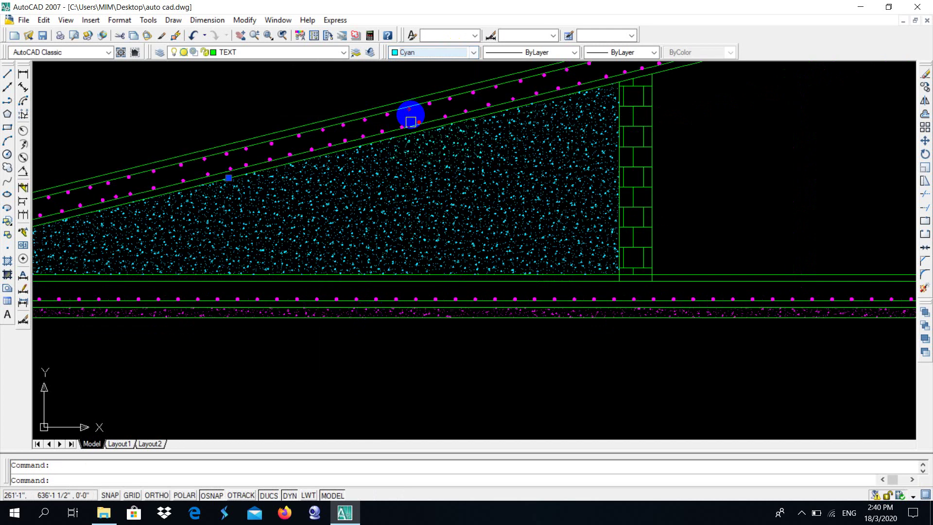
pyautogui.click(417, 52)
pyautogui.click(408, 117)
pyautogui.press('Escape')
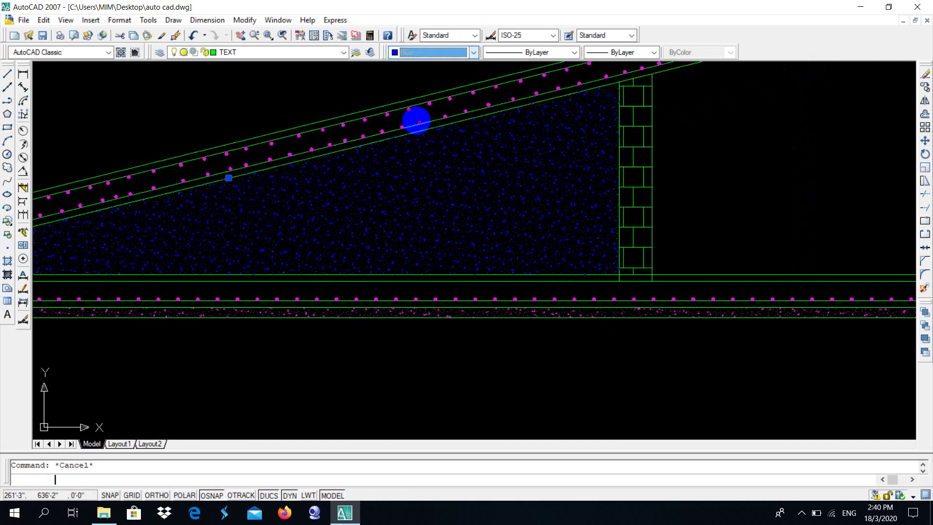
pyautogui.scroll(-5, 394, 316)
pyautogui.scroll(3, 389, 294)
pyautogui.scroll(2, 387, 236)
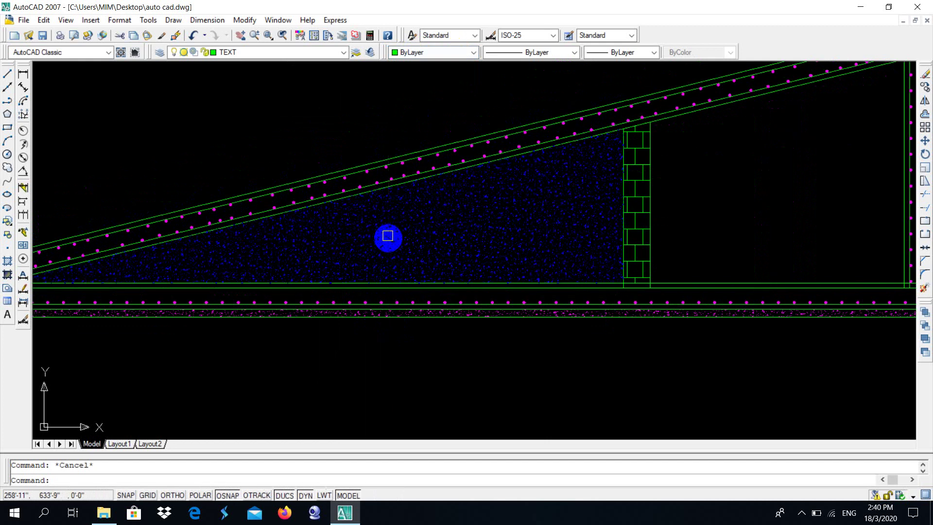
# Re-edit the blue AR-CONC hatch under the slope to scale .01, repicking the triangle
pyautogui.doubleClick(388, 235)
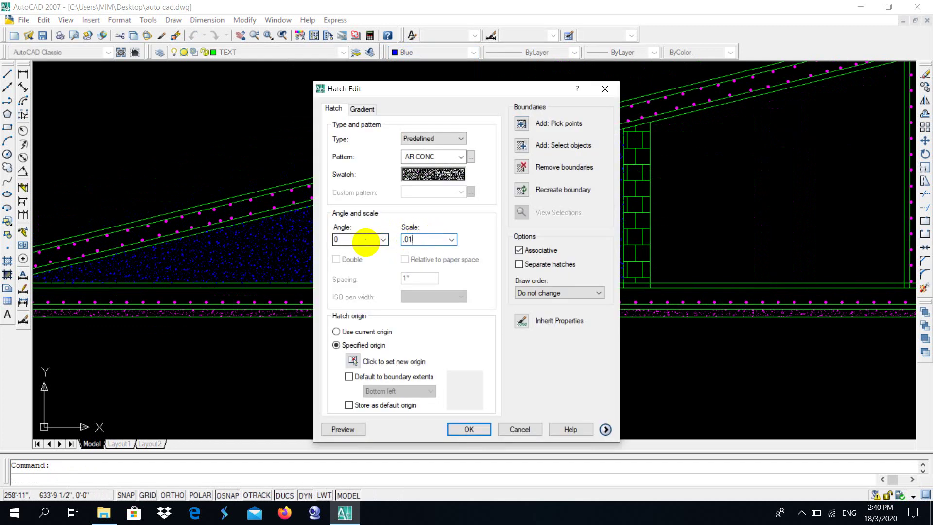
pyautogui.click(521, 124)
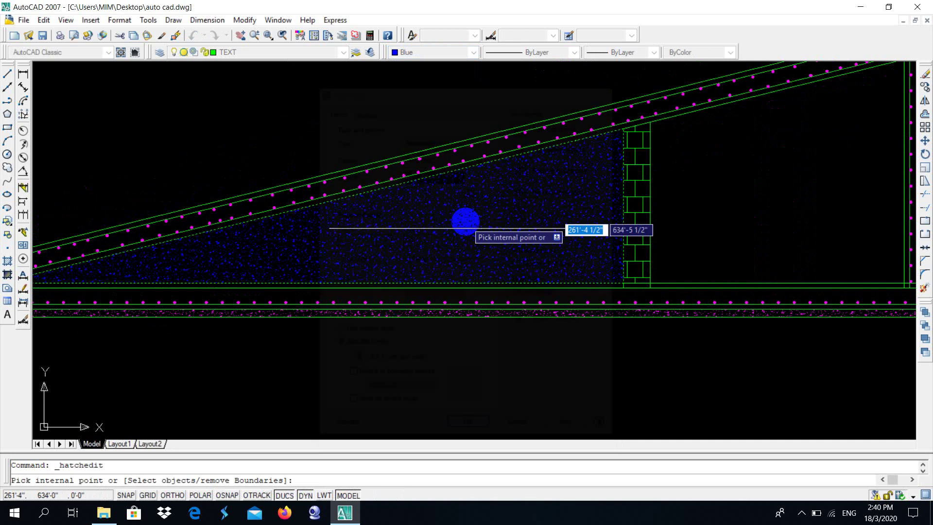
pyautogui.click(417, 343)
pyautogui.press('Return')
pyautogui.press('Return')
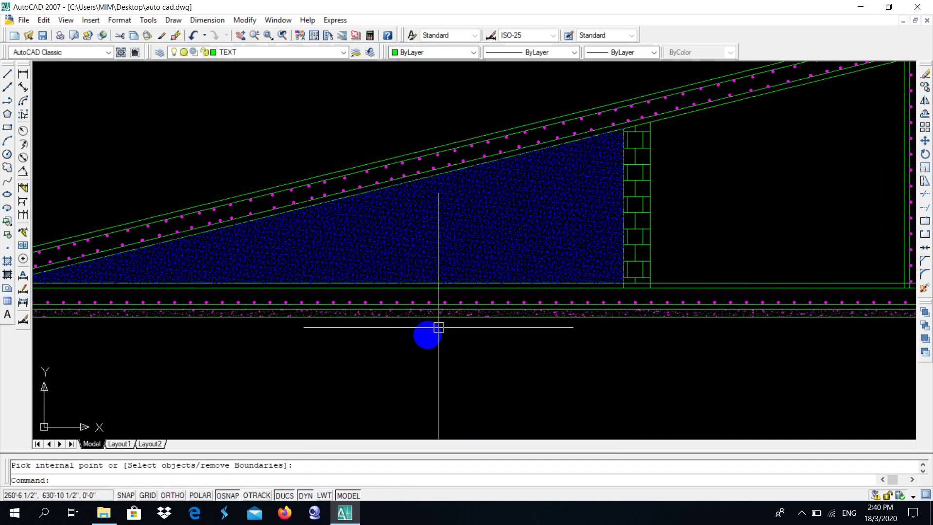
pyautogui.click(802, 514)
pyautogui.click(439, 373)
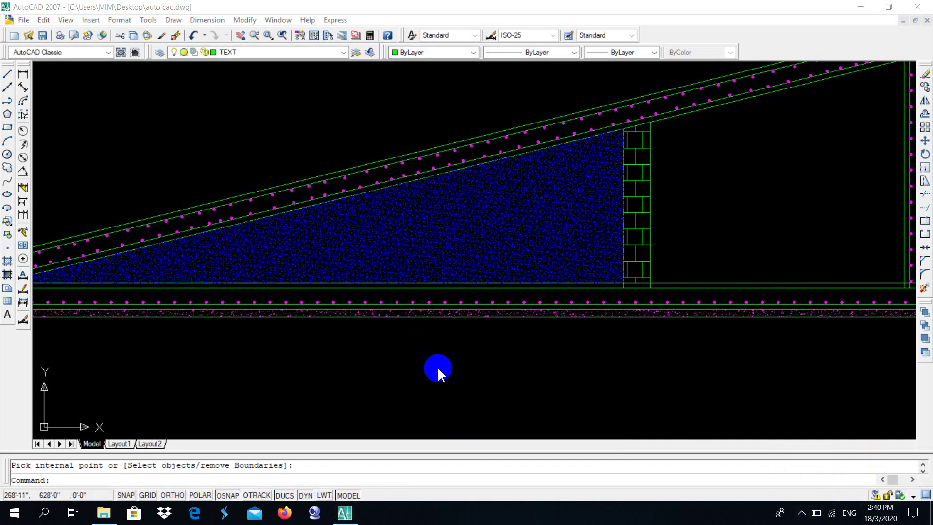
pyautogui.scroll(-2, 424, 353)
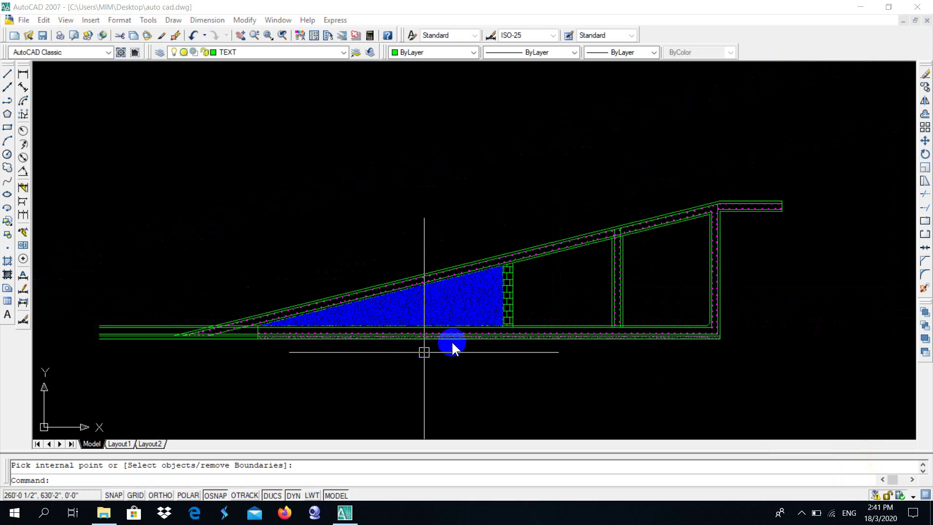
# Window-select the area below the ramp and zoom around to inspect the hatches
pyautogui.click(405, 377)
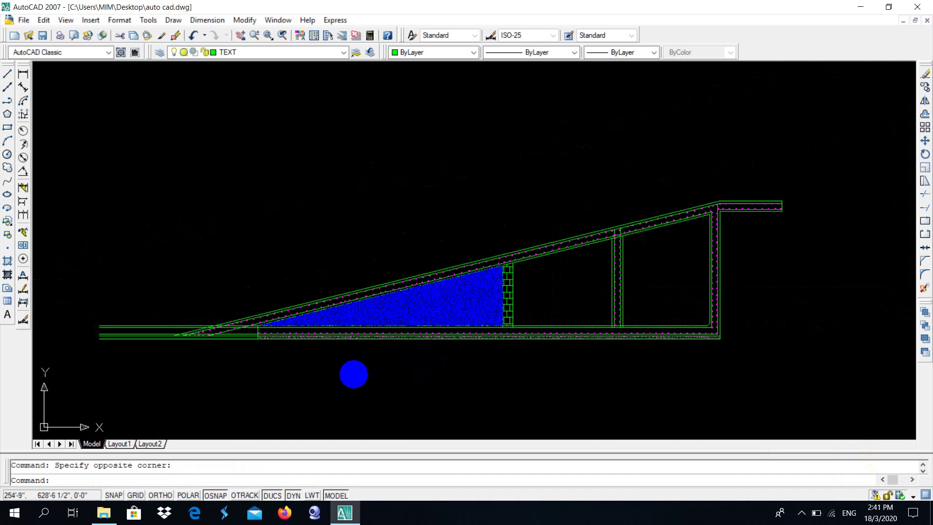
pyautogui.click(405, 315)
pyautogui.scroll(4, 394, 310)
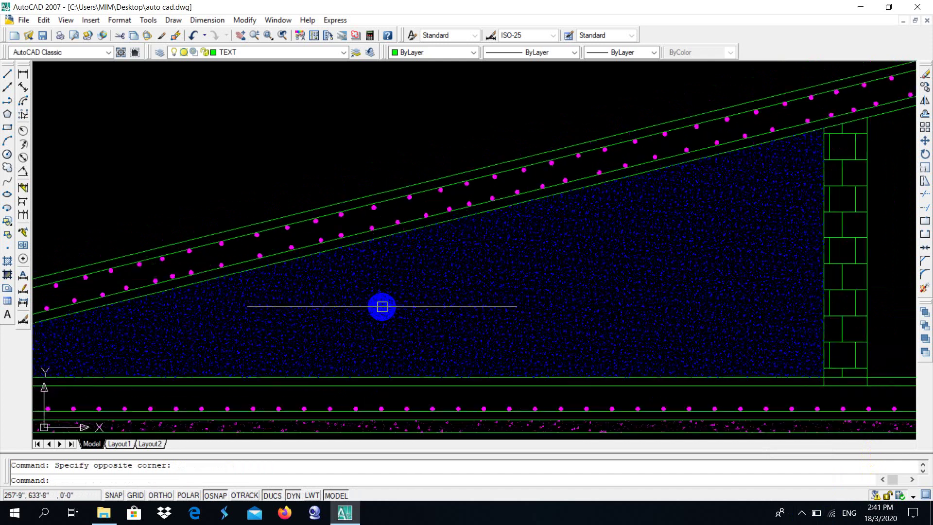
pyautogui.scroll(2, 392, 310)
pyautogui.scroll(-4, 392, 310)
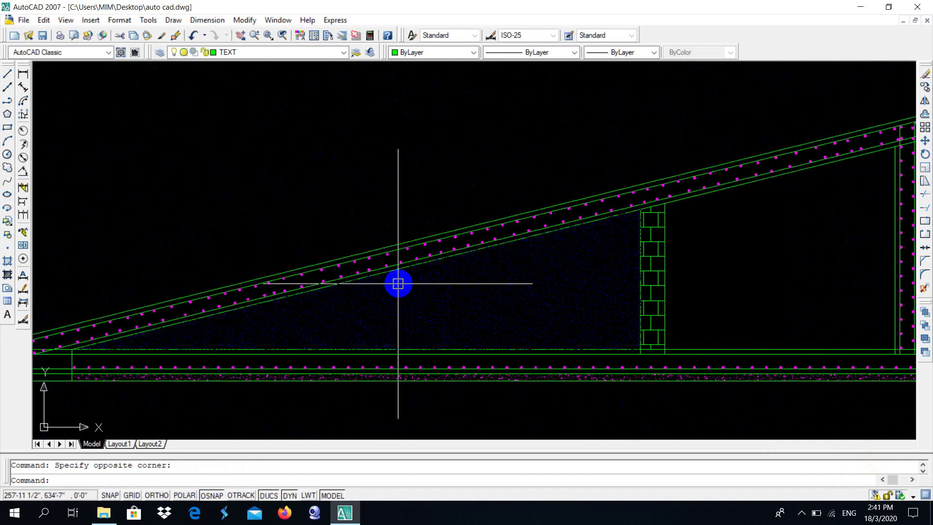
pyautogui.scroll(-4, 395, 280)
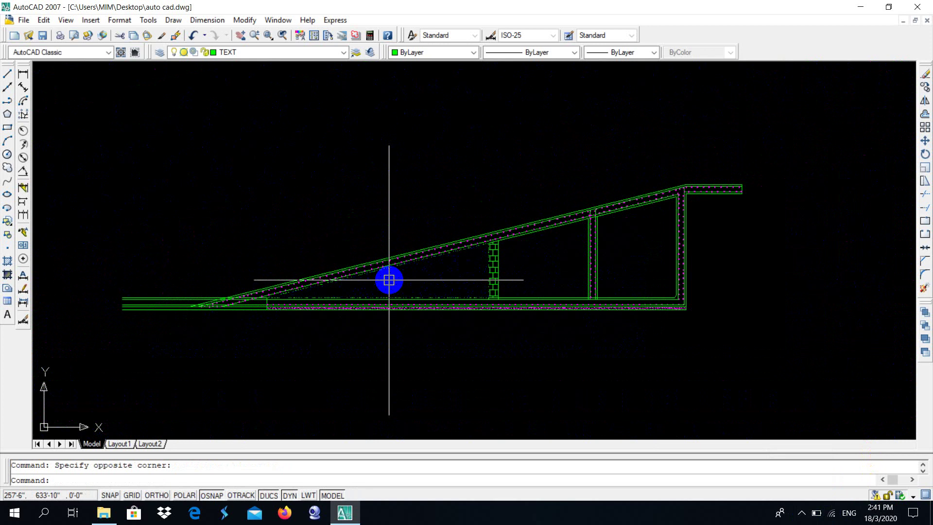
pyautogui.scroll(2, 390, 275)
pyautogui.scroll(2, 384, 226)
pyautogui.scroll(2, 367, 238)
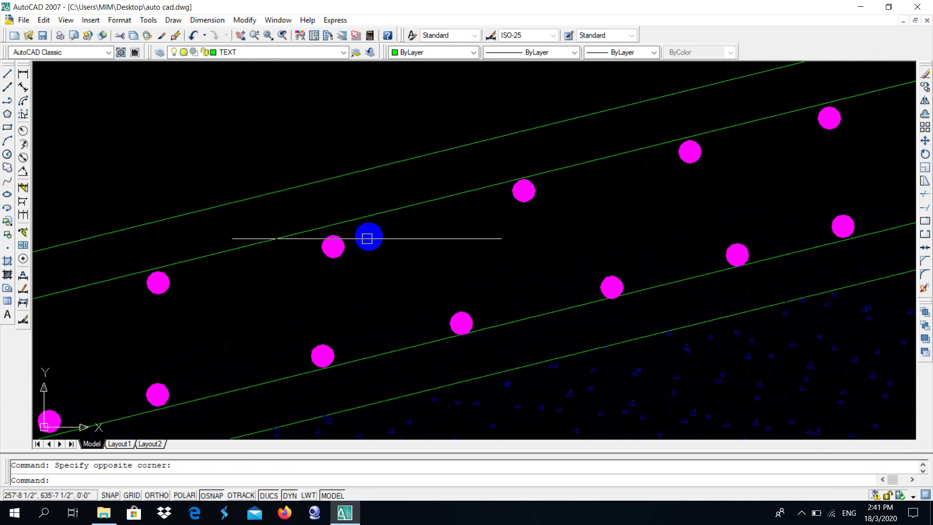
pyautogui.scroll(-3, 351, 241)
pyautogui.scroll(-2, 350, 262)
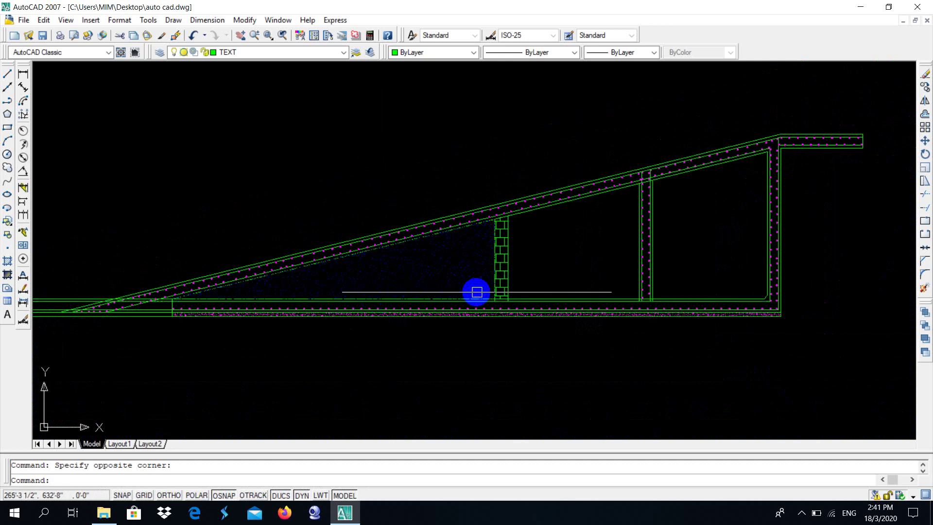
pyautogui.scroll(2, 477, 291)
pyautogui.scroll(2, 428, 264)
pyautogui.scroll(-3, 428, 265)
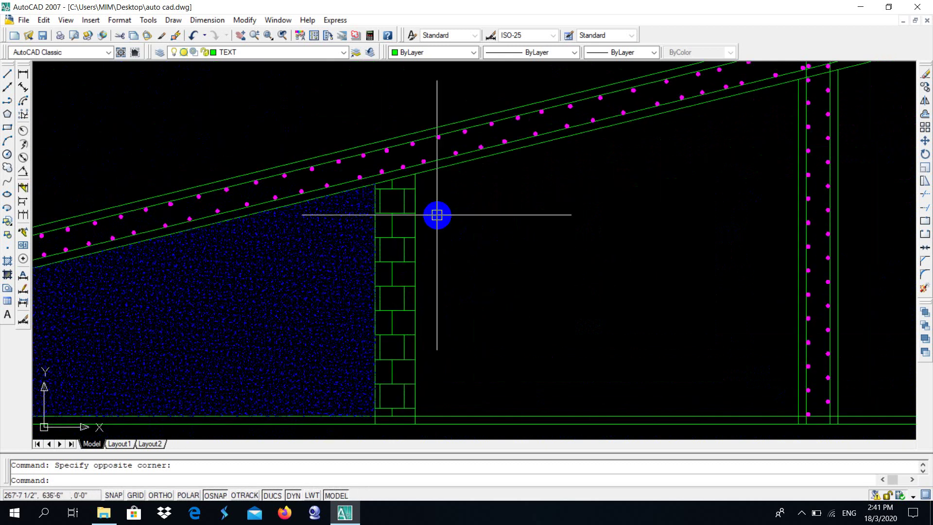
pyautogui.scroll(3, 425, 238)
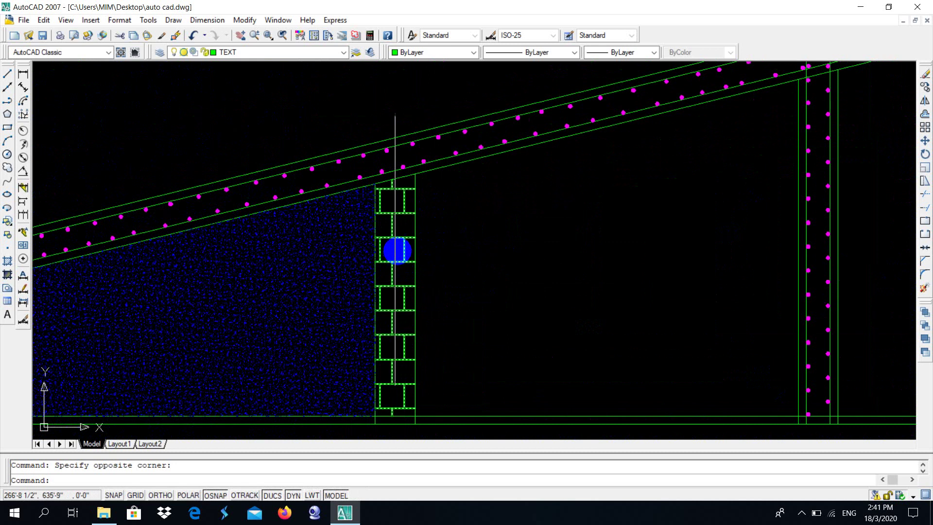
pyautogui.scroll(3, 395, 250)
pyautogui.scroll(-2, 408, 260)
pyautogui.scroll(-5, 393, 265)
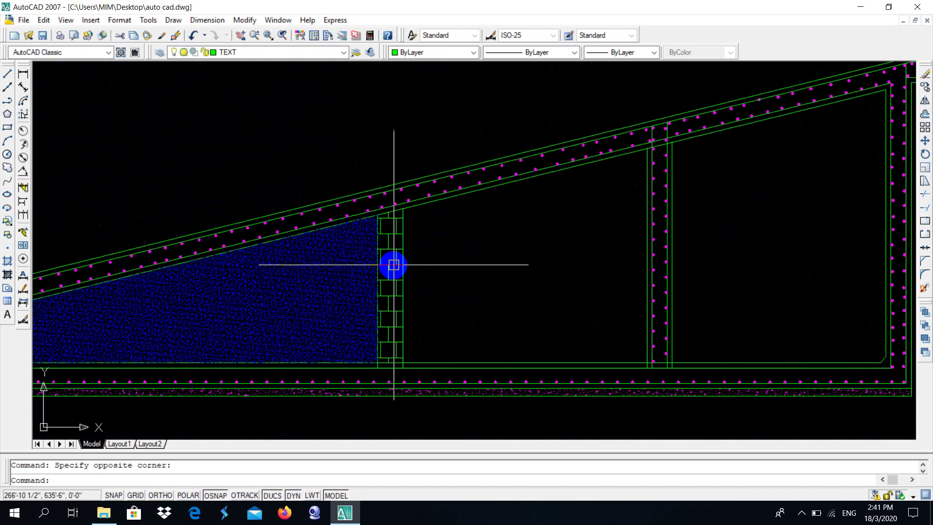
# Inspect the roof slab and upper rebar, then reopen Hatch Edit for the blue AR-CONC hatch
pyautogui.moveTo(450, 348); pyautogui.dragTo(449, 245, button='middle')
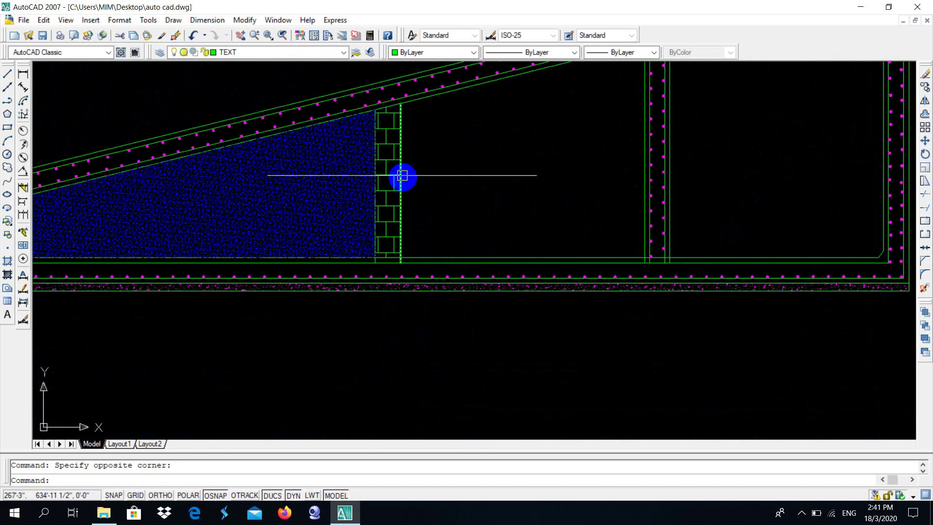
pyautogui.scroll(1, 385, 97)
pyautogui.scroll(1, 391, 203)
pyautogui.scroll(1, 401, 173)
pyautogui.scroll(-3, 250, 323)
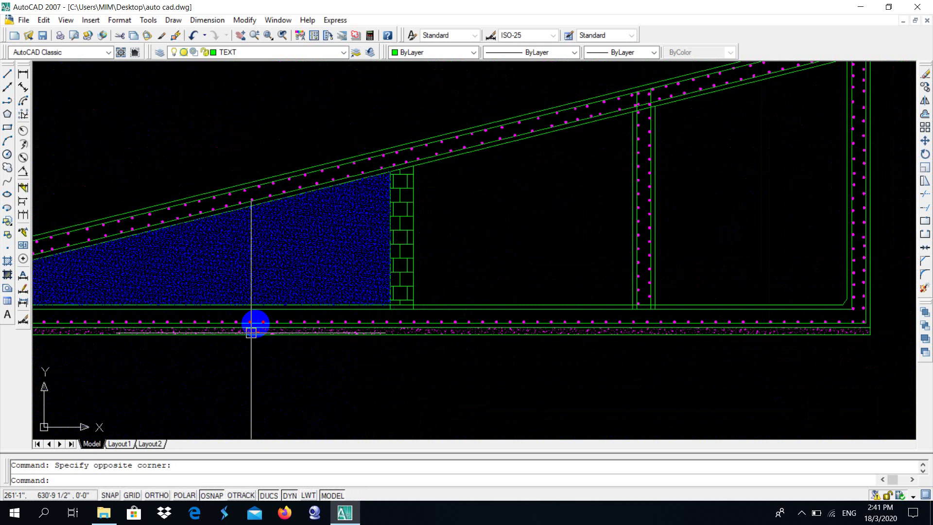
pyautogui.scroll(-1, 349, 371)
pyautogui.scroll(-1, 338, 261)
pyautogui.scroll(-2, 338, 260)
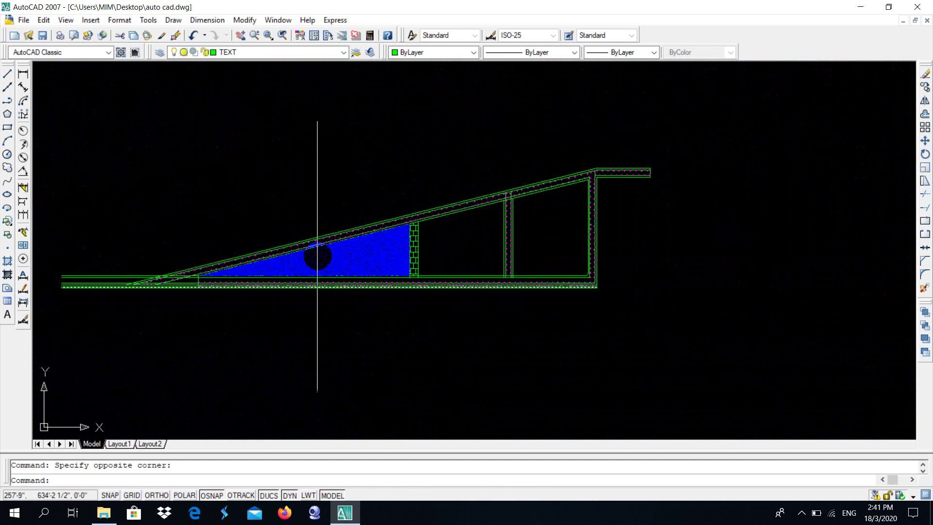
pyautogui.scroll(3, 320, 255)
pyautogui.scroll(-3, 361, 268)
pyautogui.scroll(1, 361, 268)
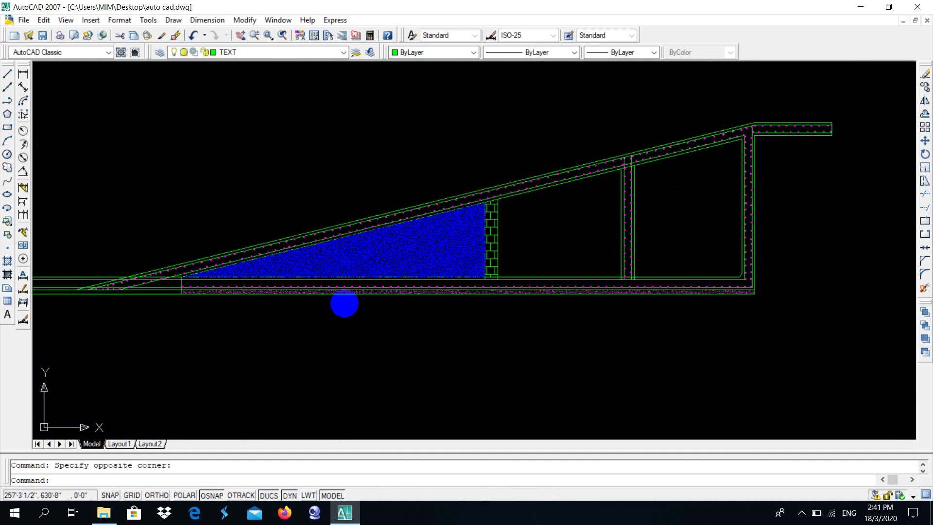
pyautogui.scroll(5, 343, 304)
pyautogui.scroll(-4, 332, 276)
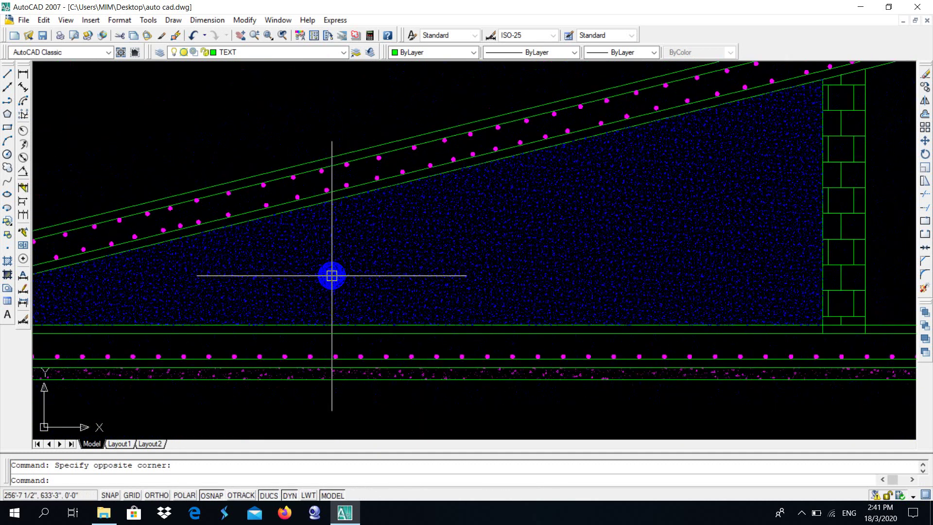
pyautogui.scroll(-1, 325, 302)
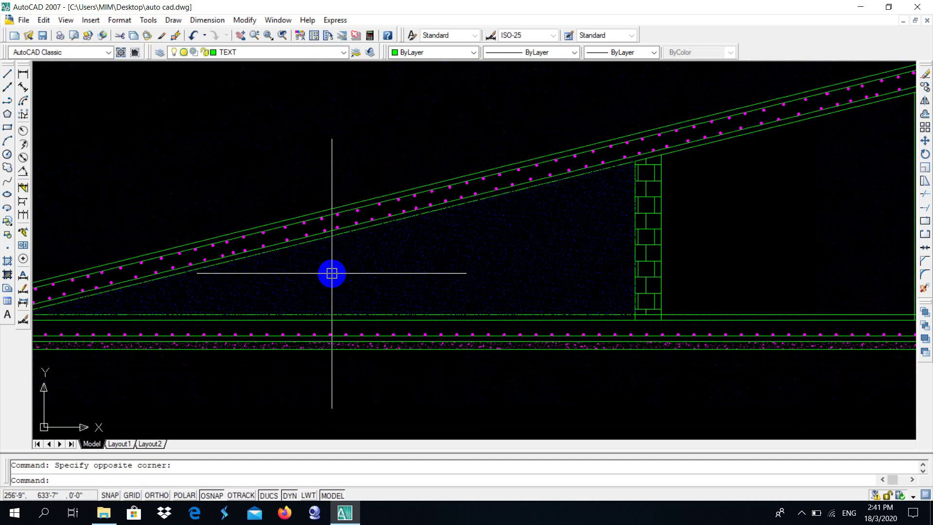
pyautogui.scroll(-3, 332, 273)
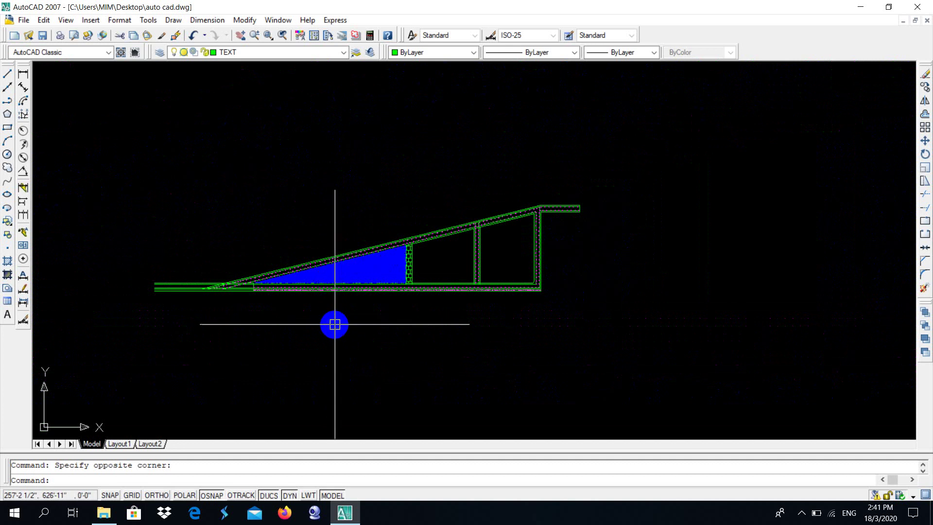
pyautogui.scroll(3, 310, 292)
pyautogui.scroll(2, 315, 219)
pyautogui.scroll(2, 316, 165)
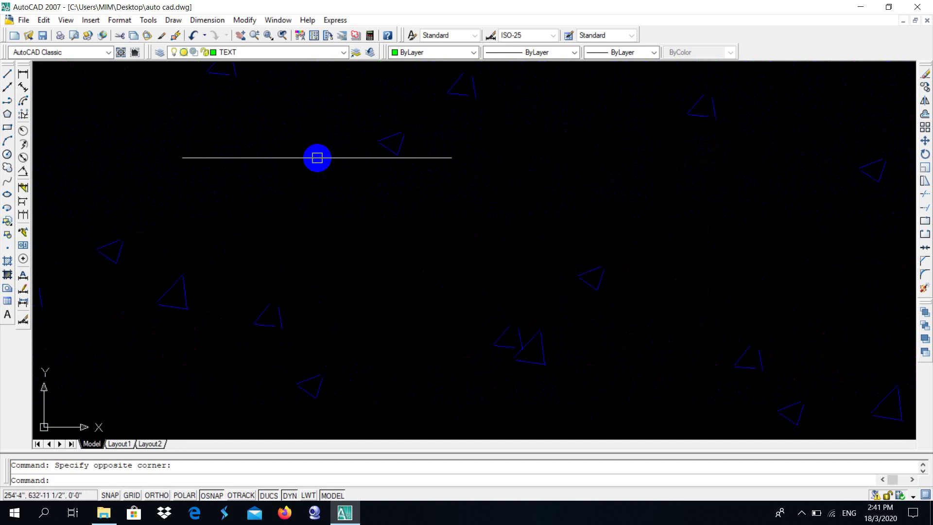
pyautogui.moveTo(348, 263); pyautogui.dragTo(354, 308, button='middle')
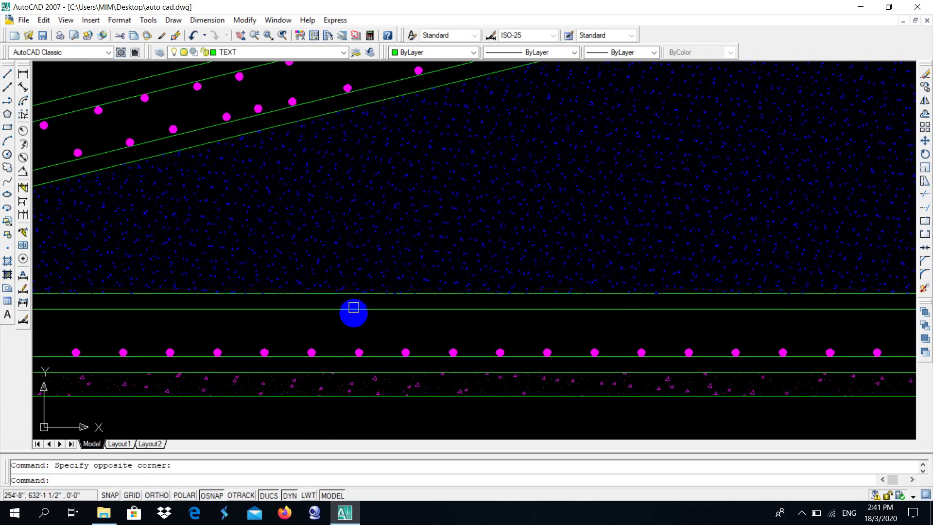
pyautogui.scroll(4, 341, 188)
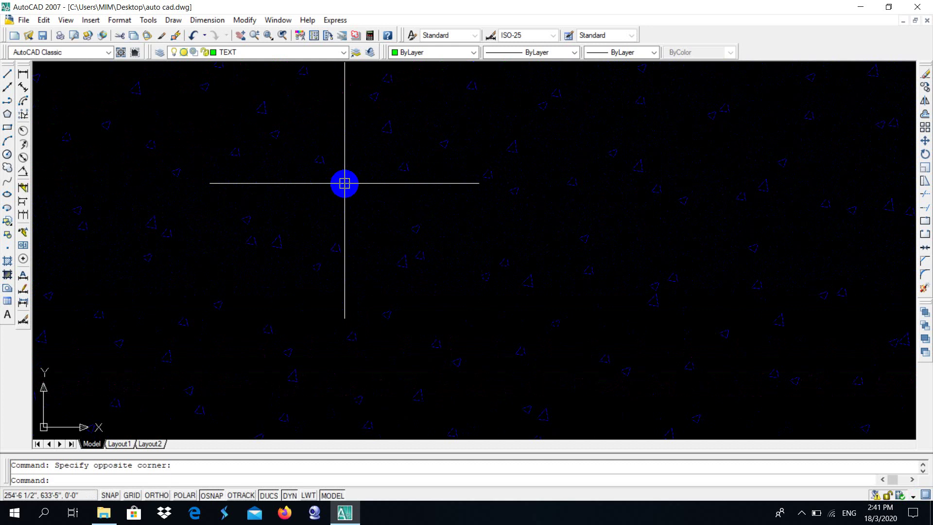
pyautogui.scroll(-4, 342, 217)
pyautogui.scroll(-4, 399, 316)
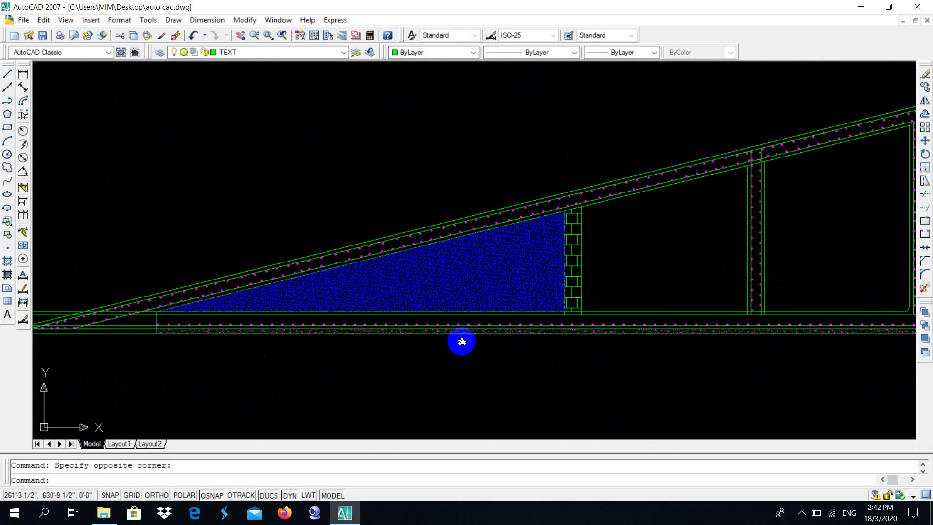
pyautogui.scroll(2, 419, 279)
pyautogui.doubleClick(418, 278)
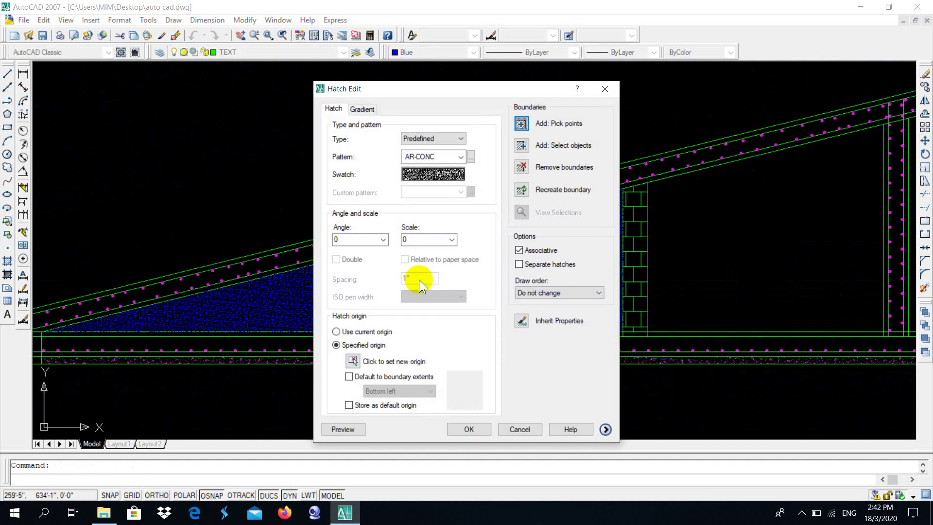
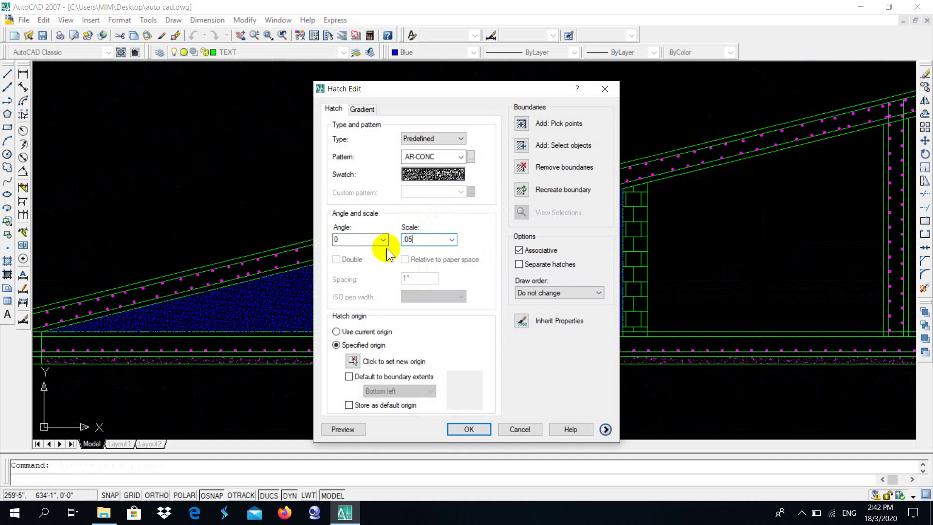
# Preview and accept the AR-CONC concrete hatch at its new .05 scale
pyautogui.click(521, 123)
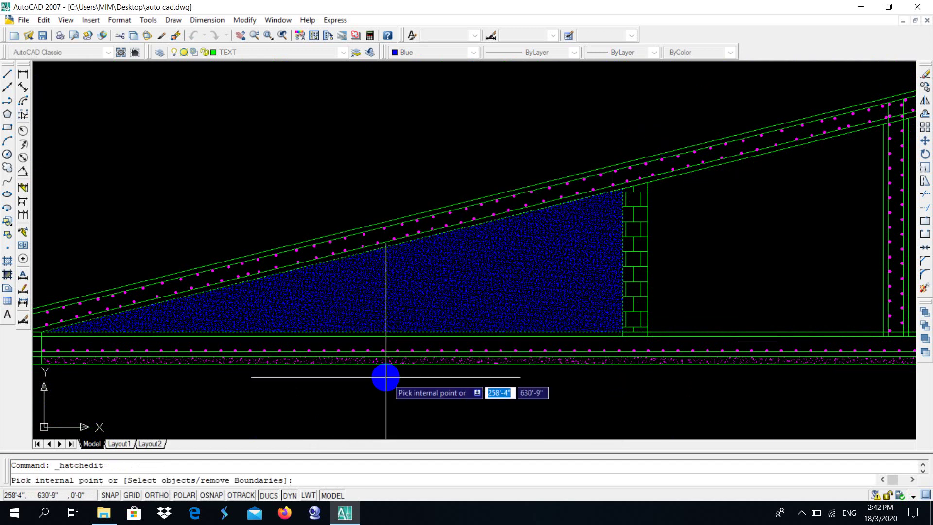
pyautogui.press('Return')
pyautogui.press('Return')
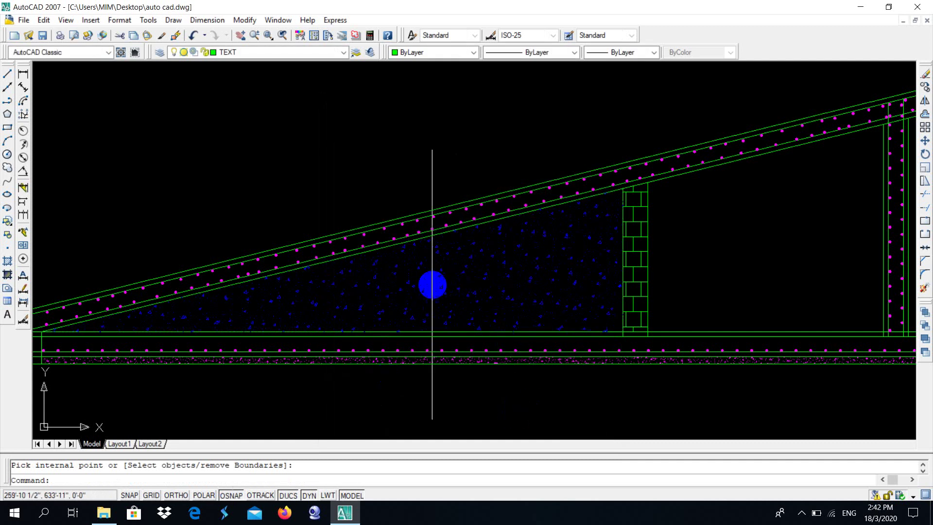
pyautogui.scroll(5, 445, 278)
pyautogui.scroll(-5, 446, 278)
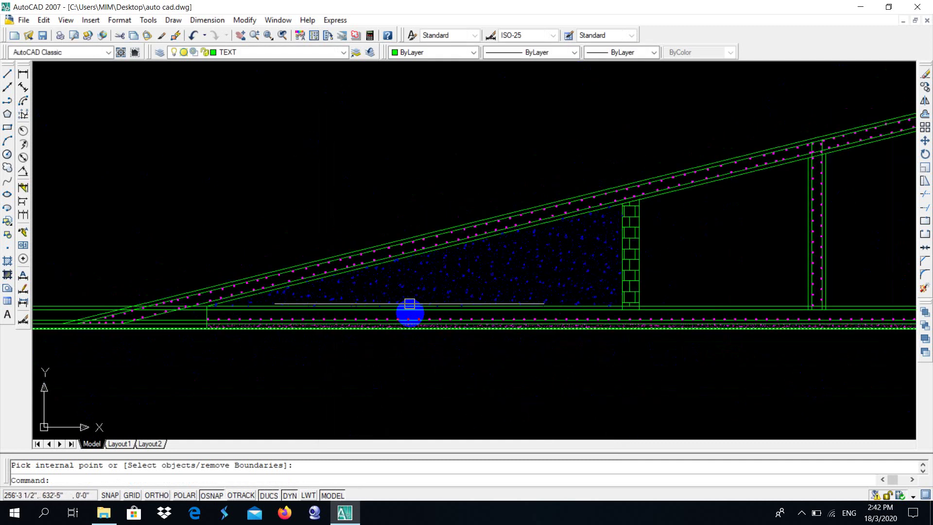
pyautogui.scroll(5, 415, 276)
pyautogui.scroll(-5, 415, 276)
pyautogui.scroll(-2, 447, 380)
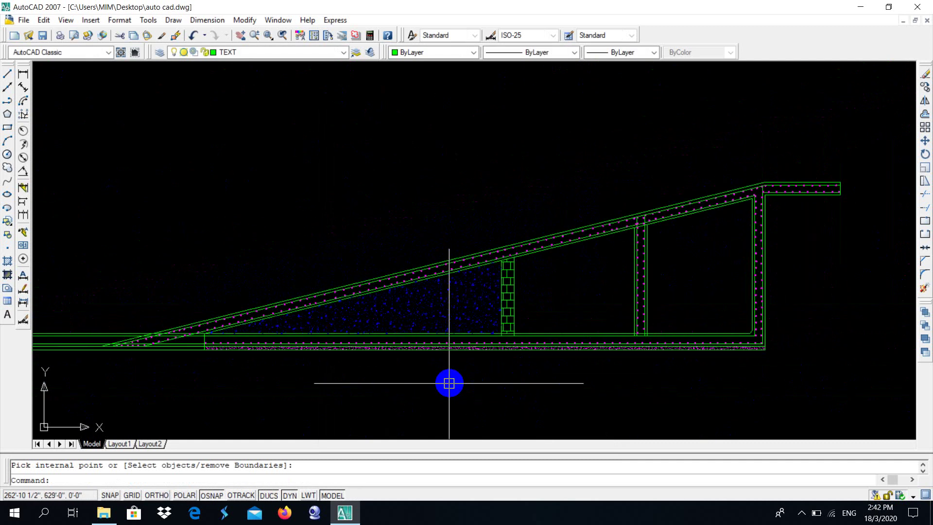
pyautogui.scroll(-2, 486, 370)
pyautogui.scroll(7, 486, 370)
pyautogui.scroll(-4, 627, 319)
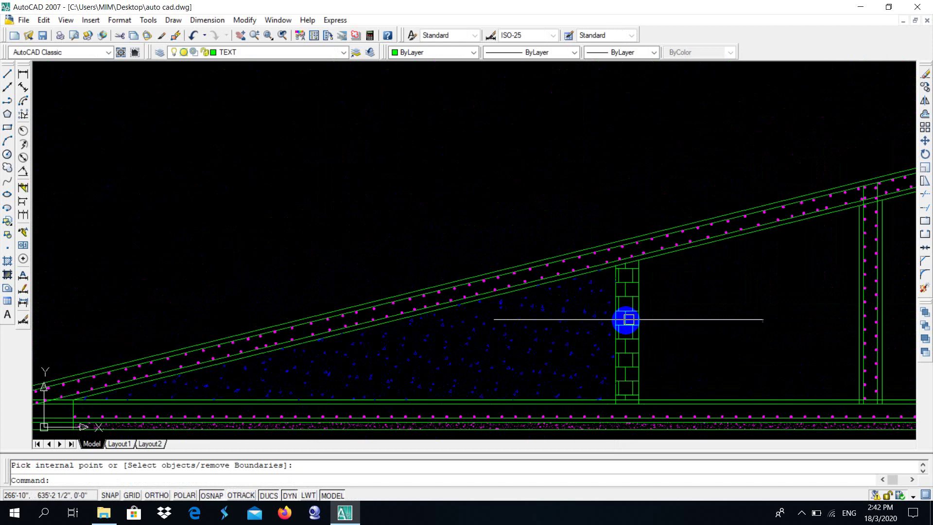
# Begin a selection window around the brick wall column
pyautogui.click(632, 318)
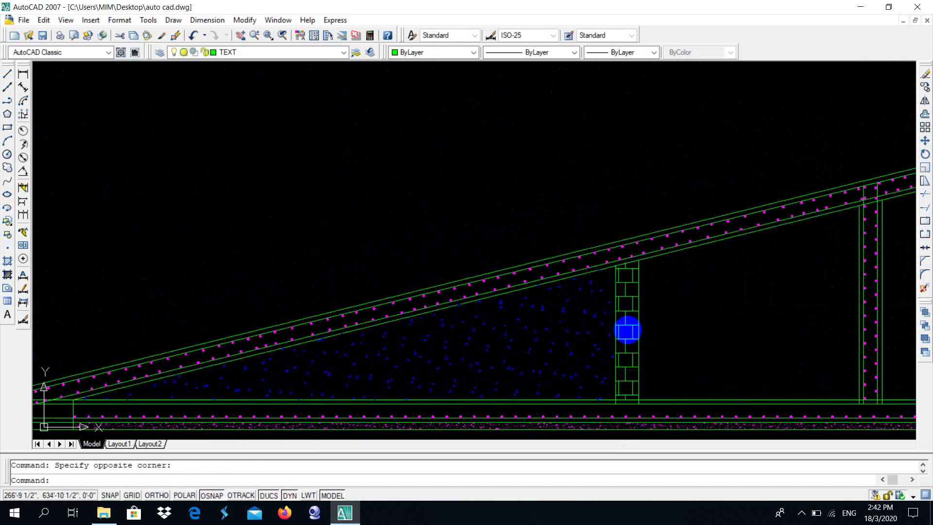
pyautogui.scroll(3, 633, 294)
pyautogui.scroll(5, 627, 299)
pyautogui.scroll(-4, 486, 272)
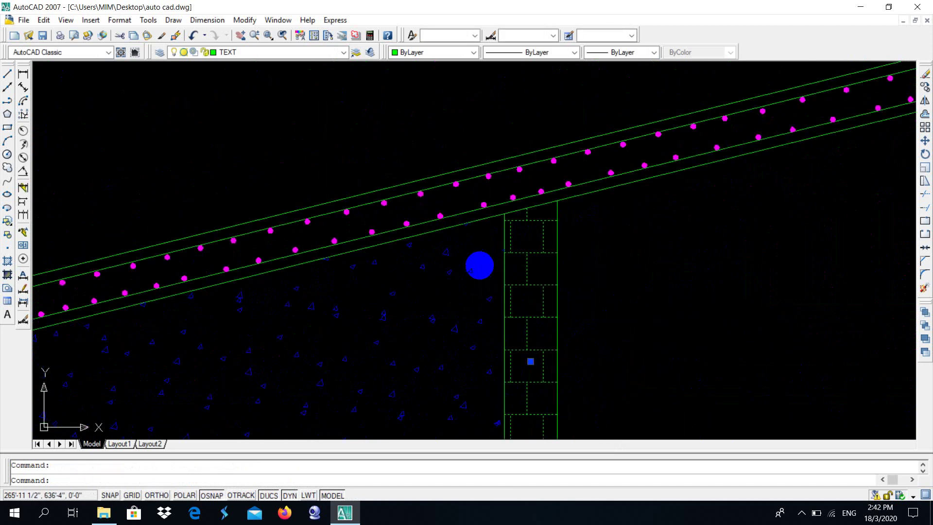
# Set the selected brick wall's colour to Magenta from the Color Control list
pyautogui.click(426, 53)
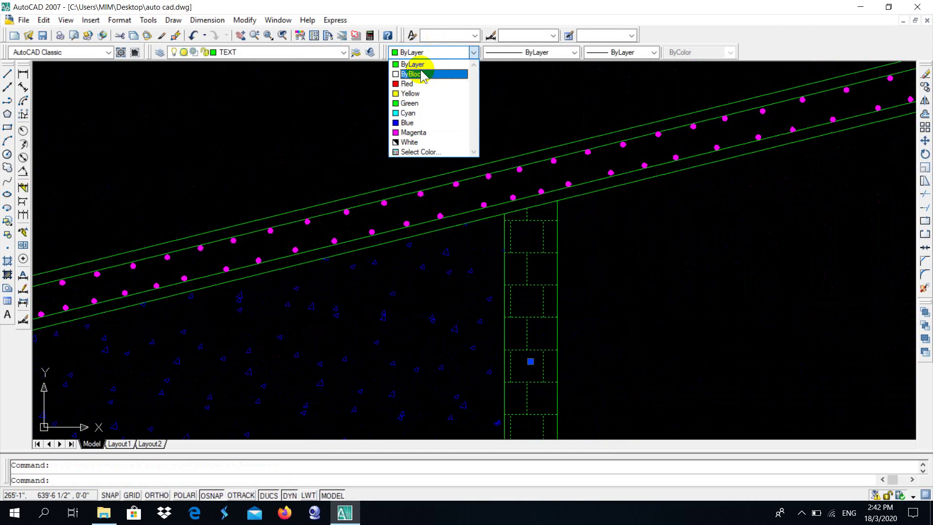
pyautogui.click(418, 132)
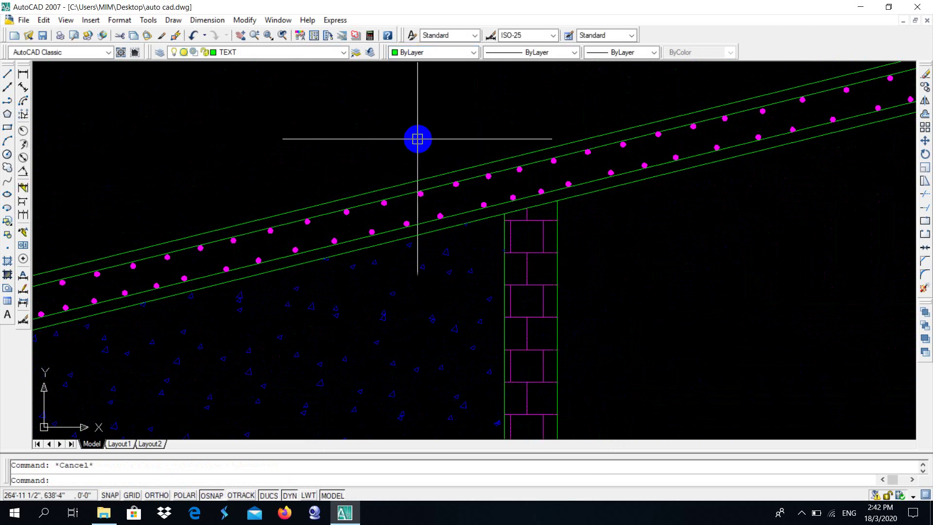
pyautogui.scroll(-3, 417, 139)
pyautogui.scroll(-2, 435, 301)
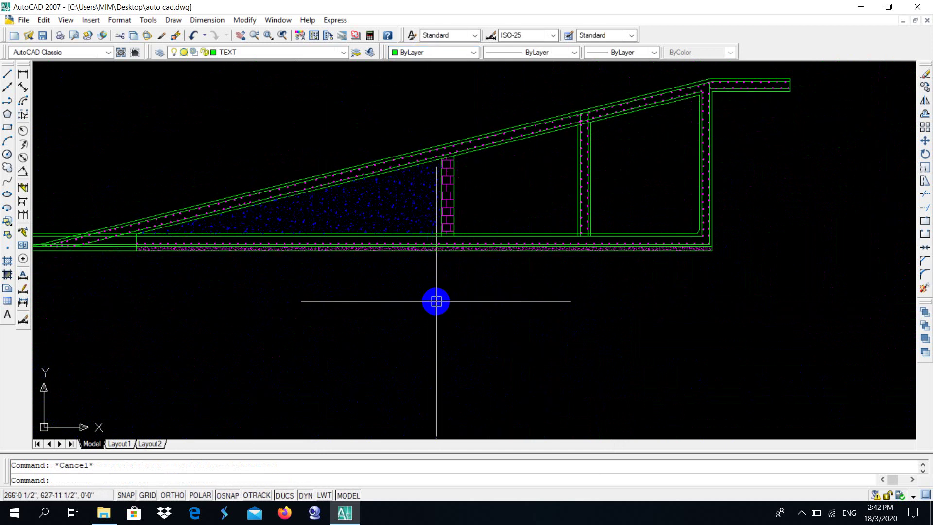
# Pan and zoom to review the section, dismissing the tray popup
pyautogui.moveTo(241, 328); pyautogui.dragTo(375, 334, button='middle')
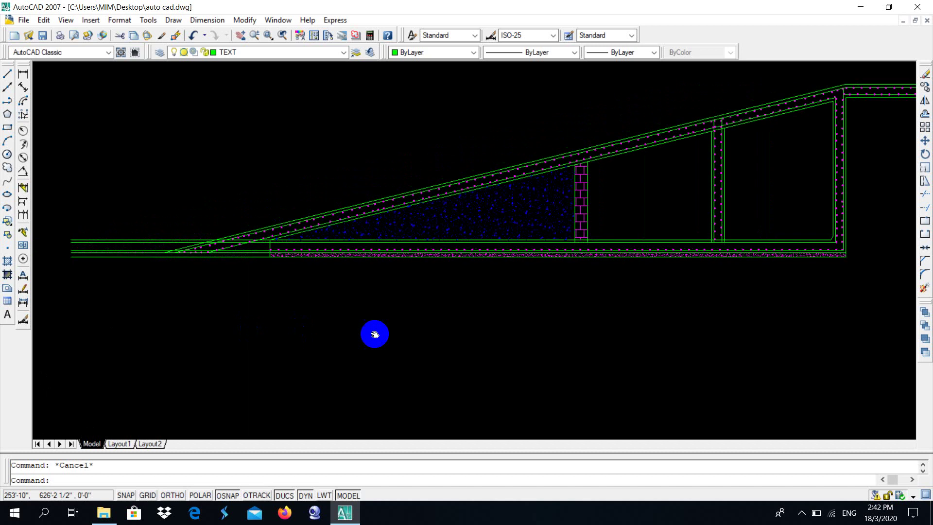
pyautogui.scroll(4, 121, 258)
pyautogui.scroll(-5, 109, 250)
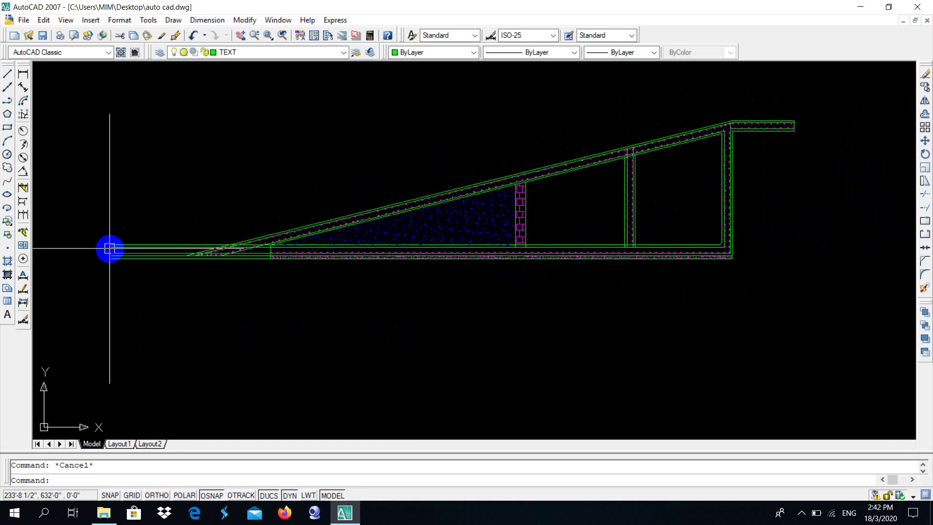
pyautogui.scroll(-2, 109, 248)
pyautogui.moveTo(372, 287); pyautogui.dragTo(369, 314, button='middle')
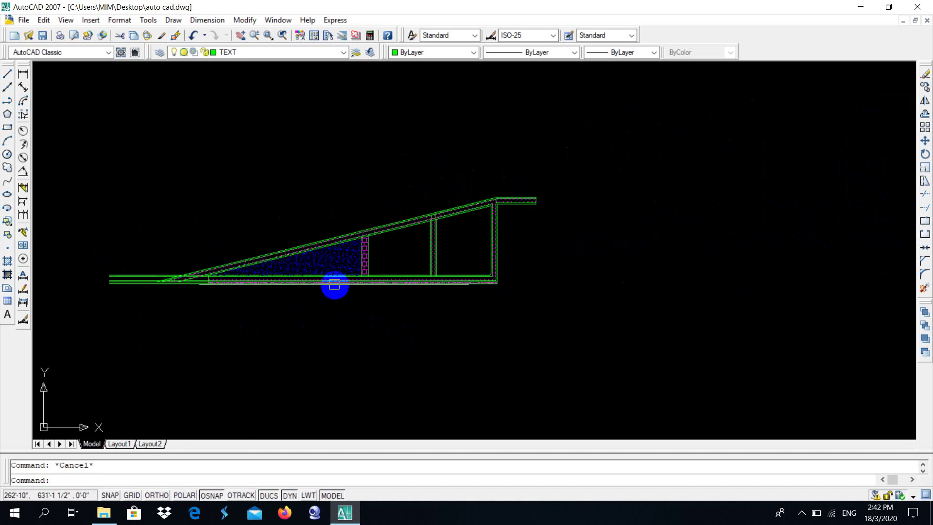
pyautogui.scroll(4, 324, 270)
pyautogui.scroll(-2, 396, 249)
pyautogui.scroll(3, 639, 176)
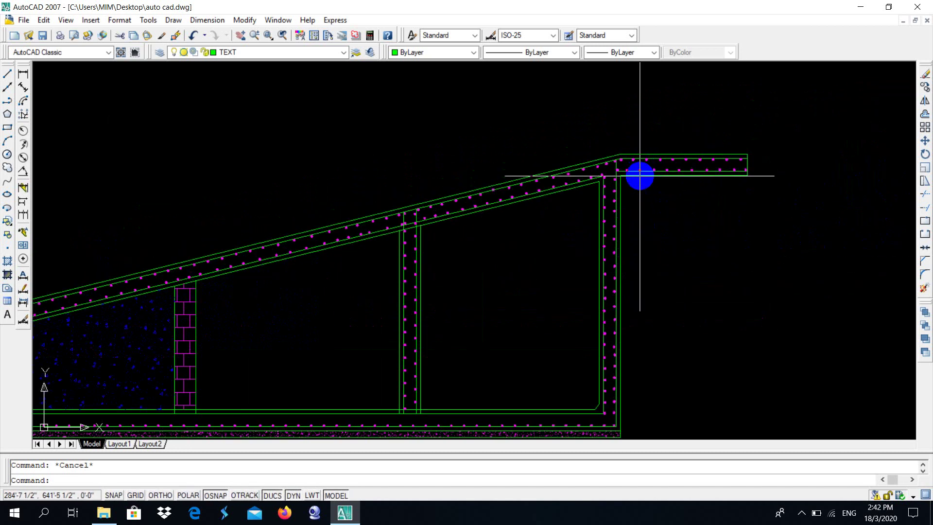
pyautogui.scroll(-4, 639, 176)
pyautogui.click(802, 518)
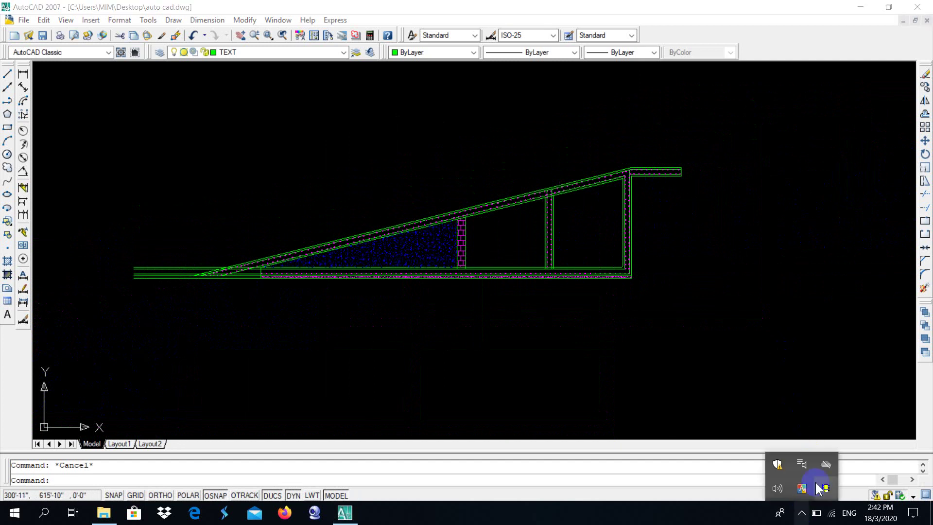
pyautogui.click(527, 339)
# Bring the ramp's left end into view and start the LINE command
pyautogui.click(270, 368)
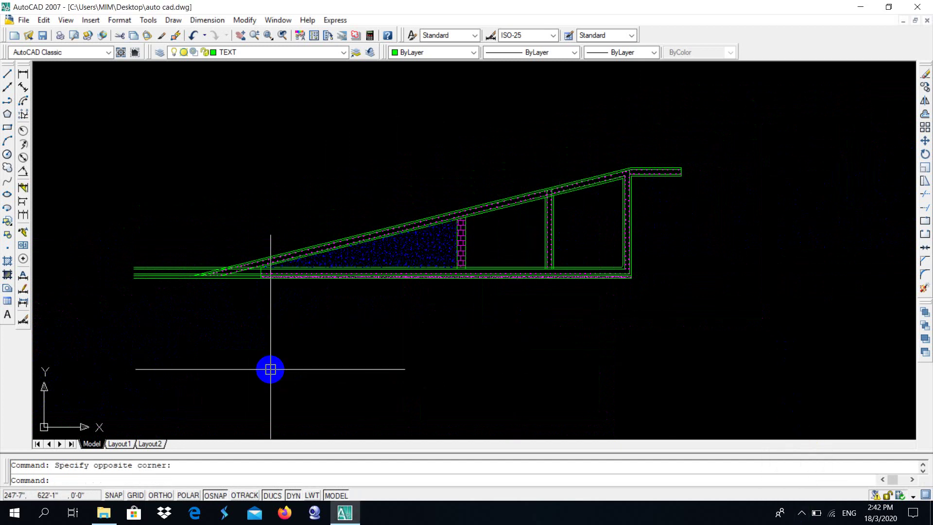
pyautogui.scroll(2, 482, 226)
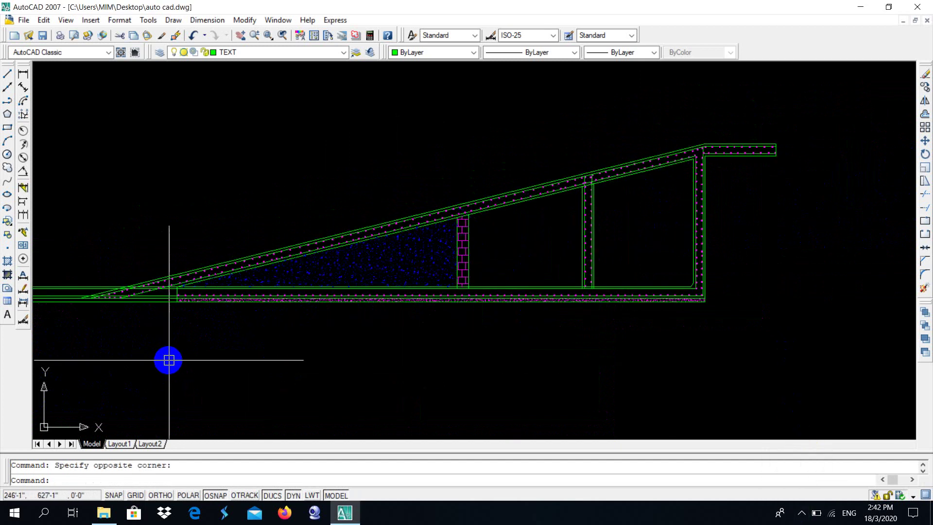
pyautogui.moveTo(166, 358); pyautogui.dragTo(485, 324, button='middle')
pyautogui.scroll(3, 393, 277)
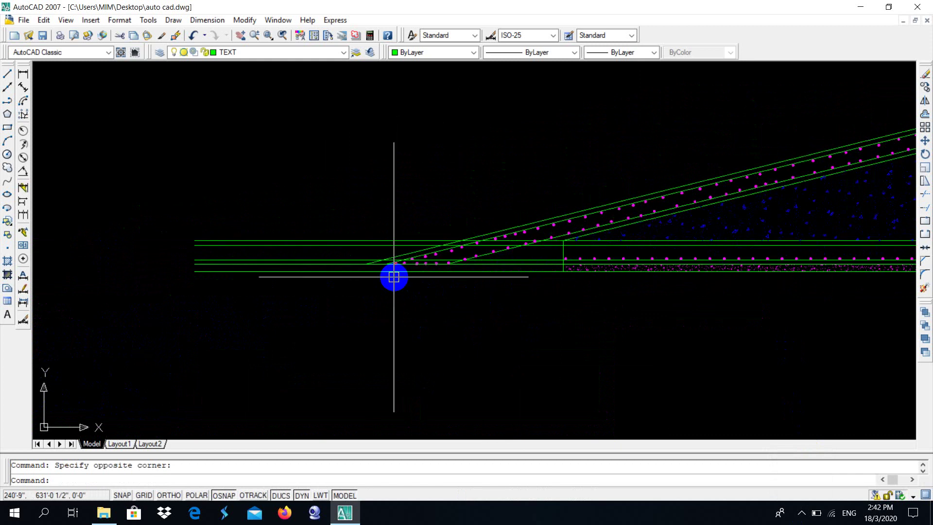
pyautogui.write('l')
pyautogui.press('Return')
# Draw a vertical line from the top base line's left end down to the bottom base line
pyautogui.scroll(5, 202, 244)
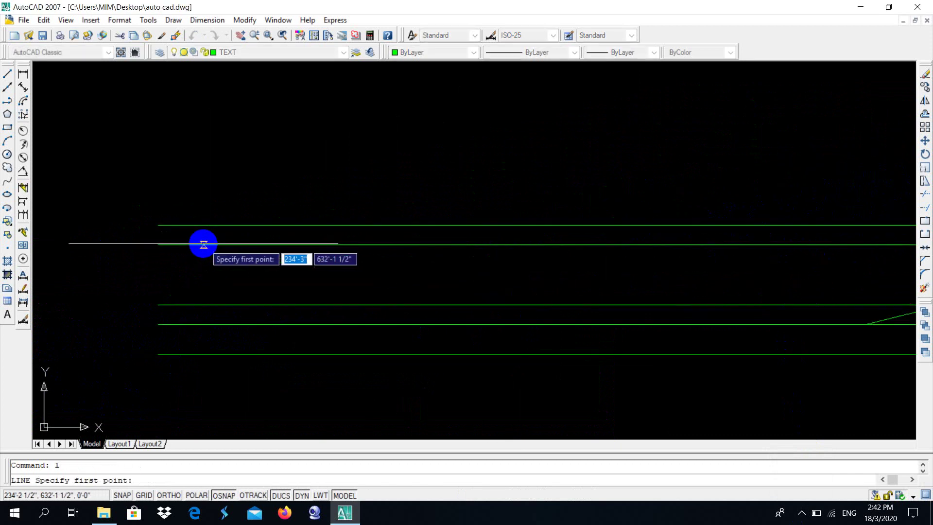
pyautogui.click(158, 225)
pyautogui.click(158, 355)
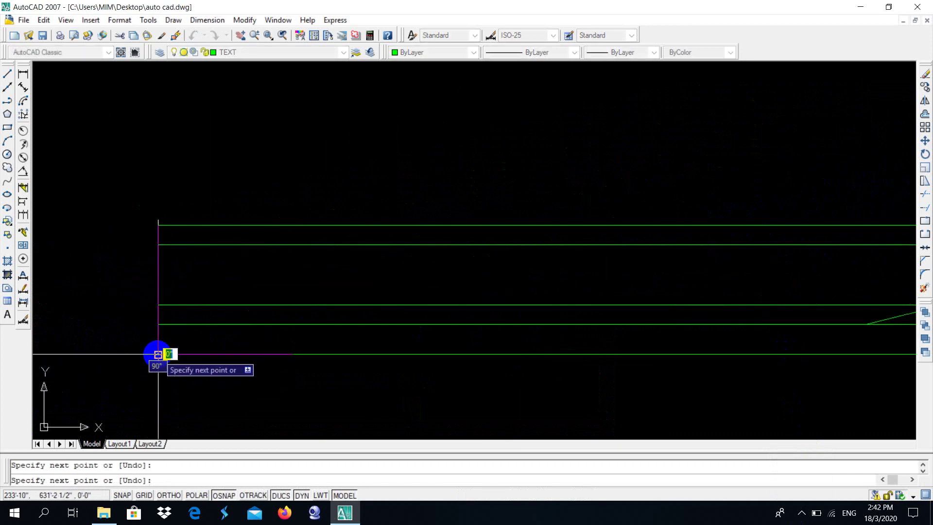
pyautogui.press('Escape')
# Bring the whole ramp section into view and window-select part of the sloped slab
pyautogui.scroll(-5, 159, 261)
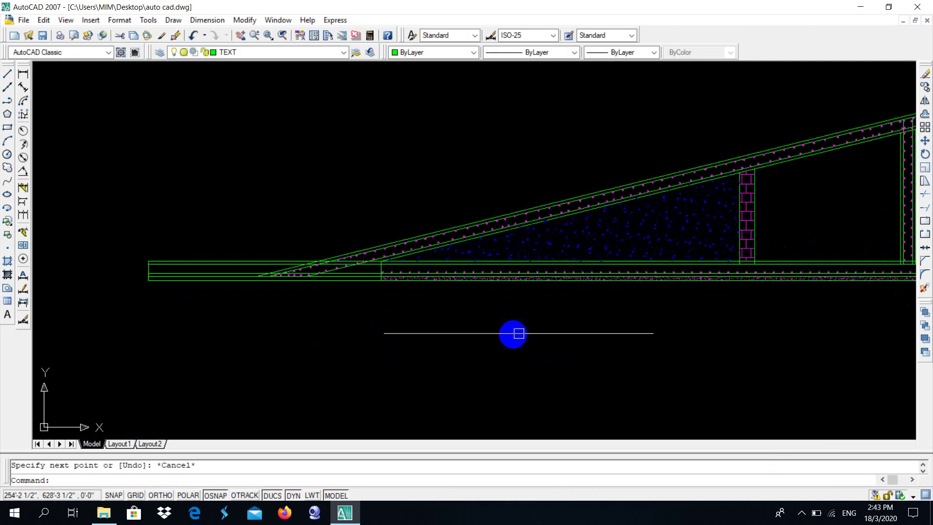
pyautogui.scroll(-3, 518, 333)
pyautogui.scroll(1, 428, 325)
pyautogui.scroll(3, 427, 287)
pyautogui.scroll(-2, 428, 288)
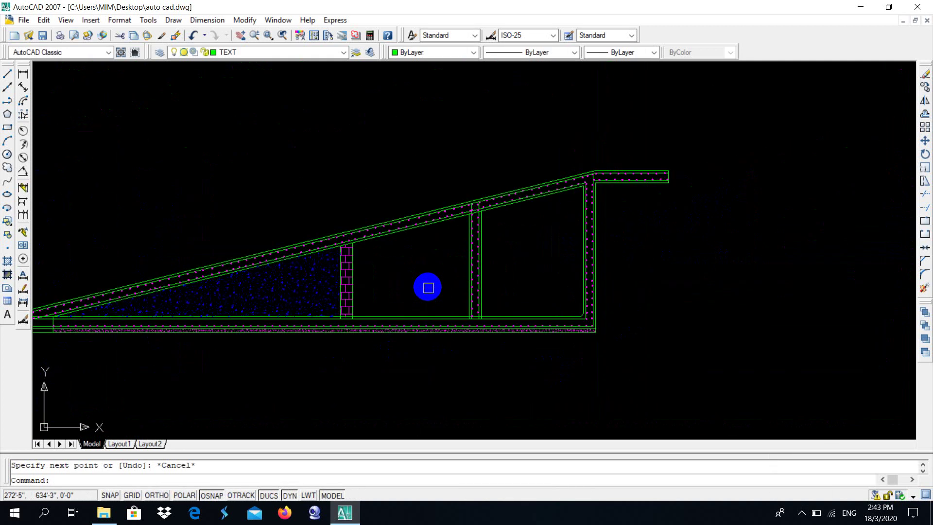
pyautogui.moveTo(436, 367); pyautogui.dragTo(477, 336, button='middle')
pyautogui.scroll(-2, 481, 334)
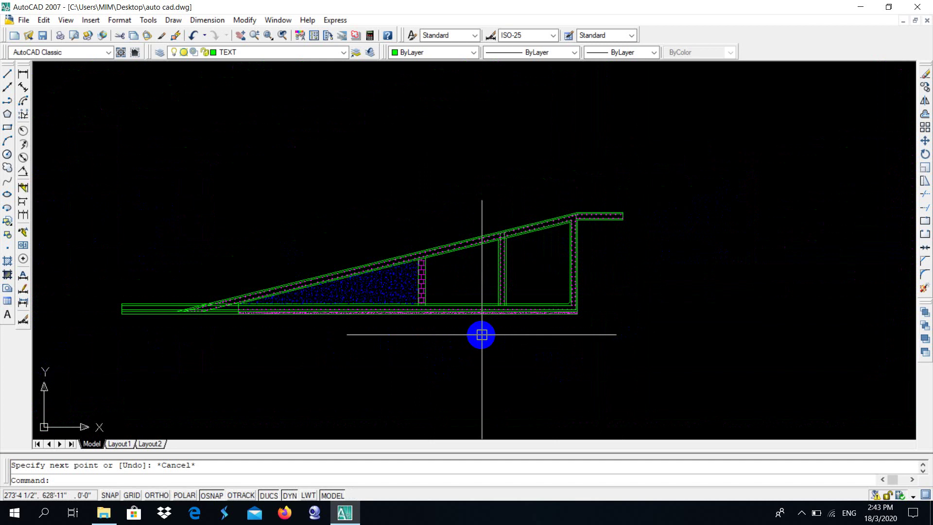
pyautogui.click(480, 275)
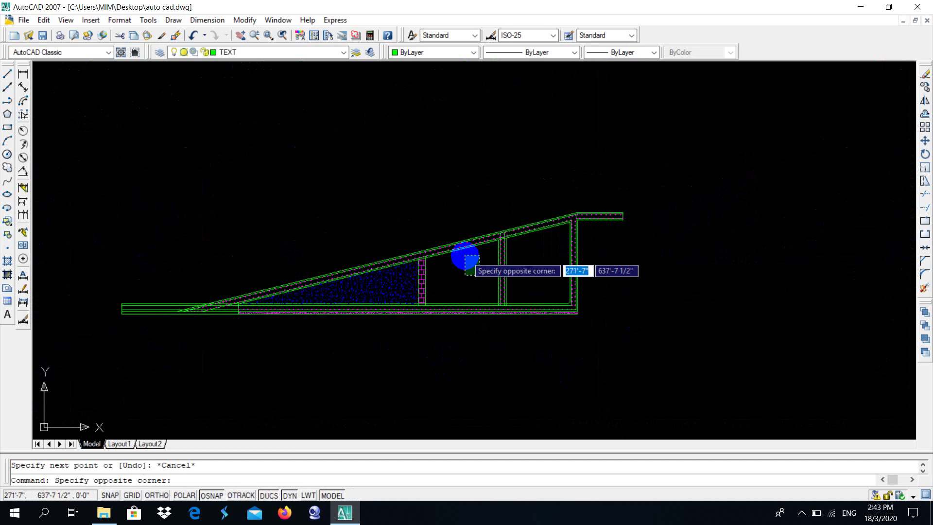
pyautogui.click(452, 277)
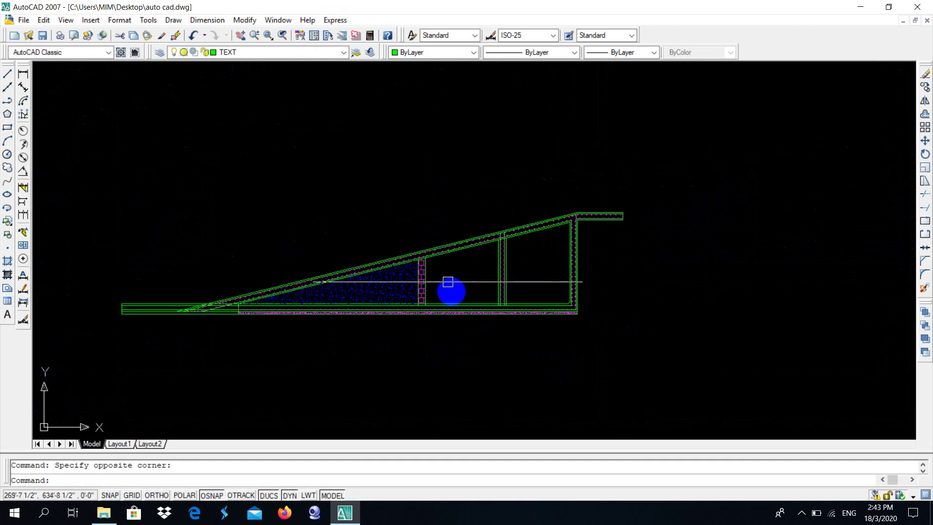
pyautogui.scroll(5, 450, 290)
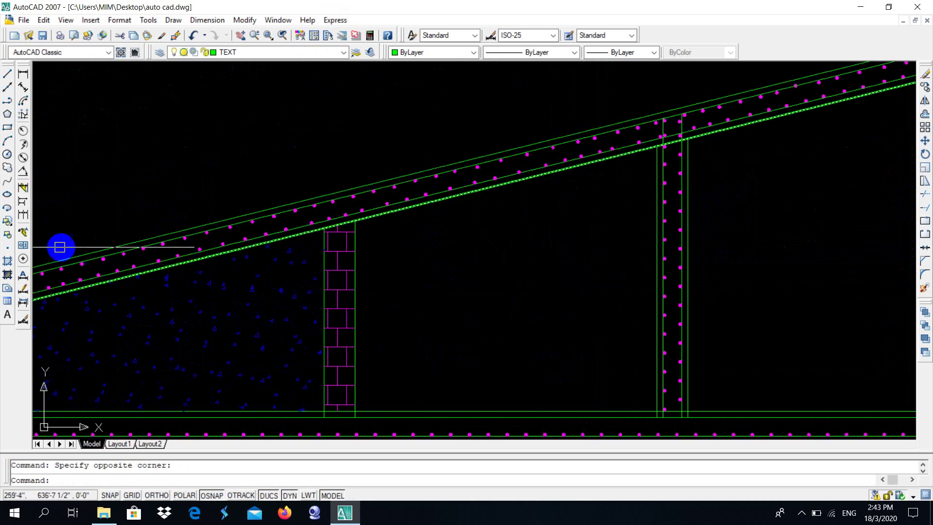
# Add a quick leader arrow on the brick wall's edge, ending it without text
pyautogui.click(23, 233)
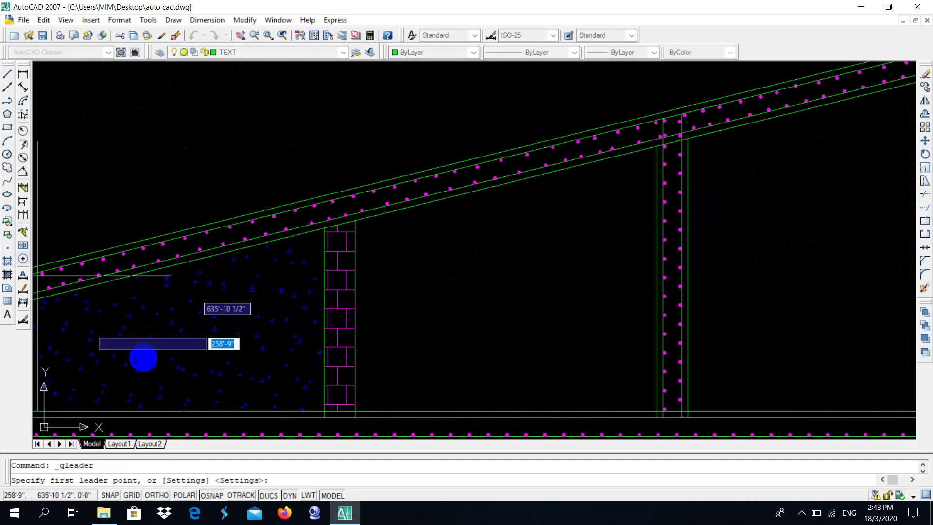
pyautogui.click(354, 319)
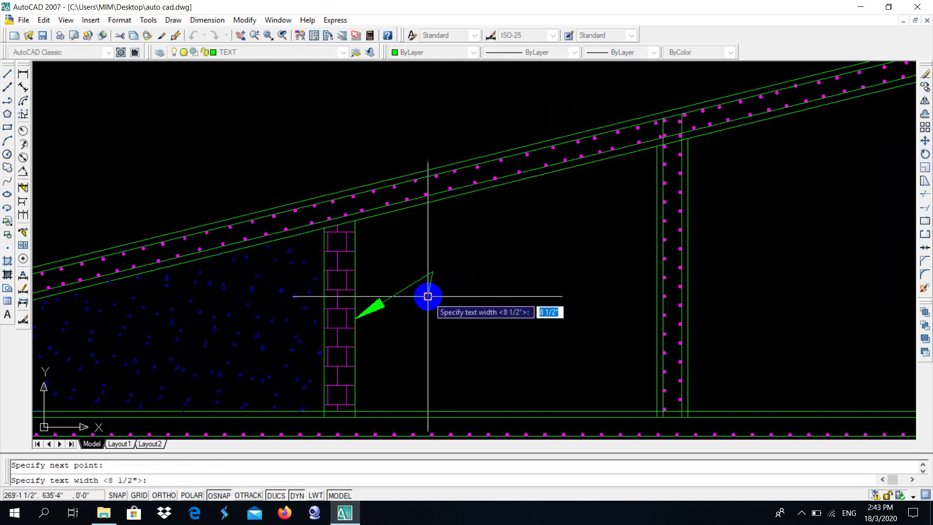
pyautogui.press('Escape')
pyautogui.scroll(2, 408, 320)
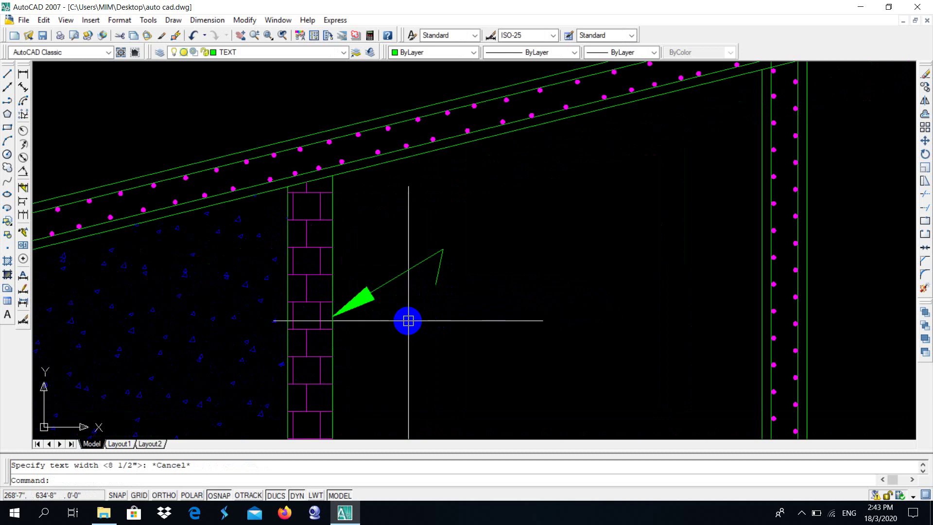
pyautogui.write('t')
# Write the note 10" Brick Wall beside the leader at 5" text height
pyautogui.press('Return')
pyautogui.click(401, 317)
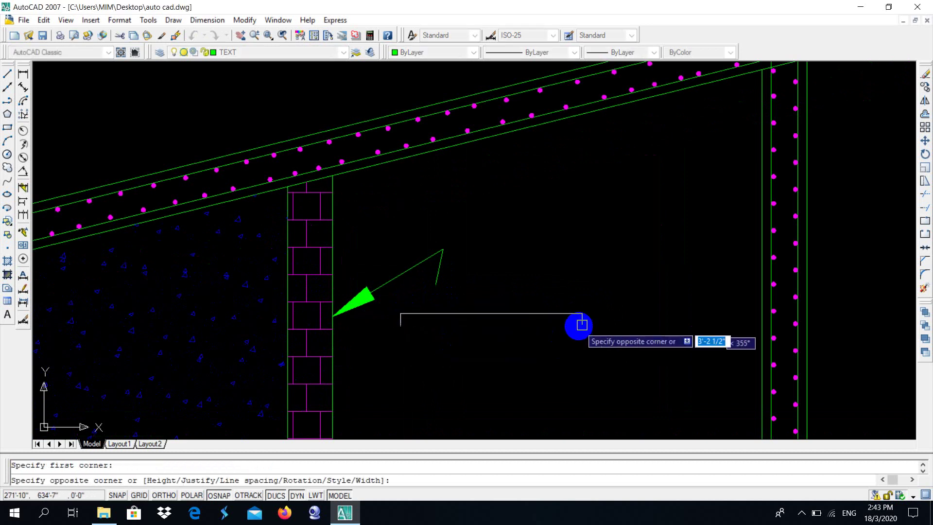
pyautogui.click(610, 320)
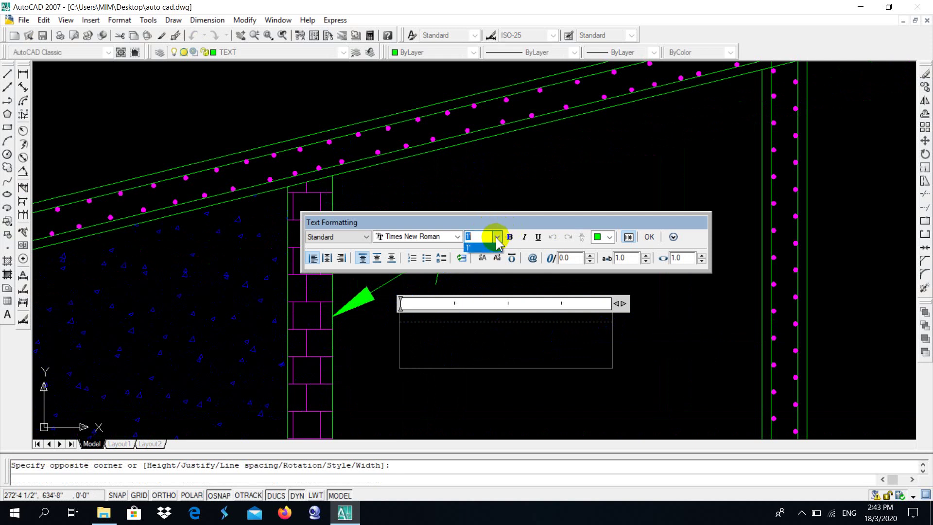
pyautogui.click(465, 336)
pyautogui.write('10" Brick Wall')
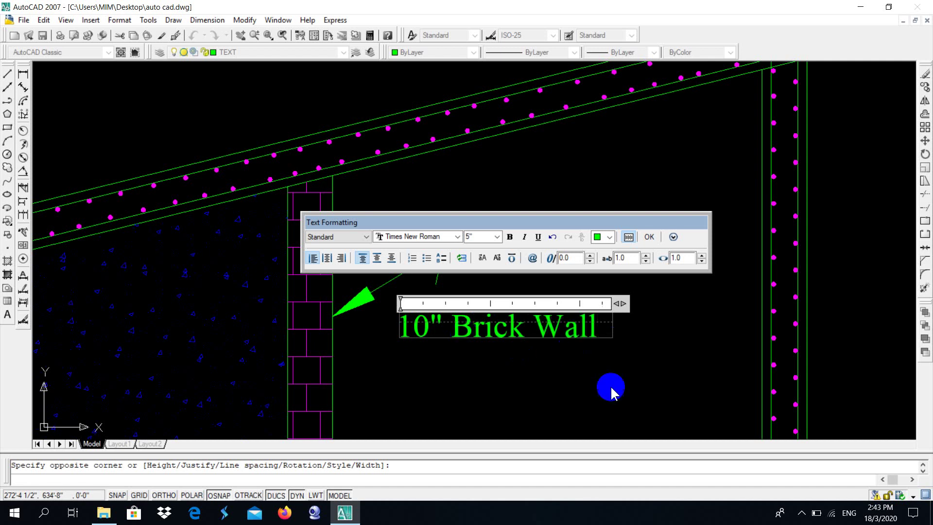
pyautogui.click(606, 387)
# Move the 10" Brick Wall text over the wall, then undo the move
pyautogui.click(490, 333)
pyautogui.write('m')
pyautogui.press('Return')
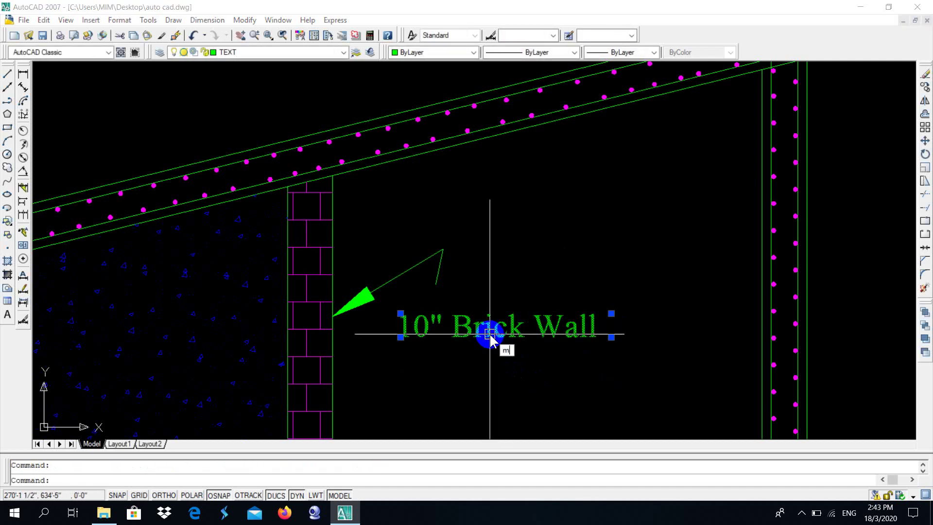
pyautogui.click(489, 333)
pyautogui.click(400, 318)
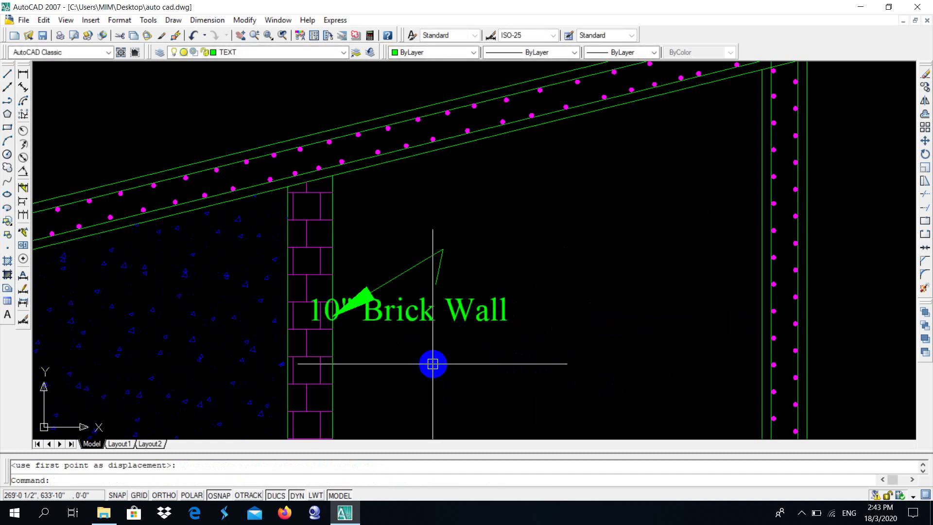
pyautogui.hotkey('ctrl', 'z')
# Zoom and pan toward the end of the upper beam
pyautogui.scroll(-5, 430, 365)
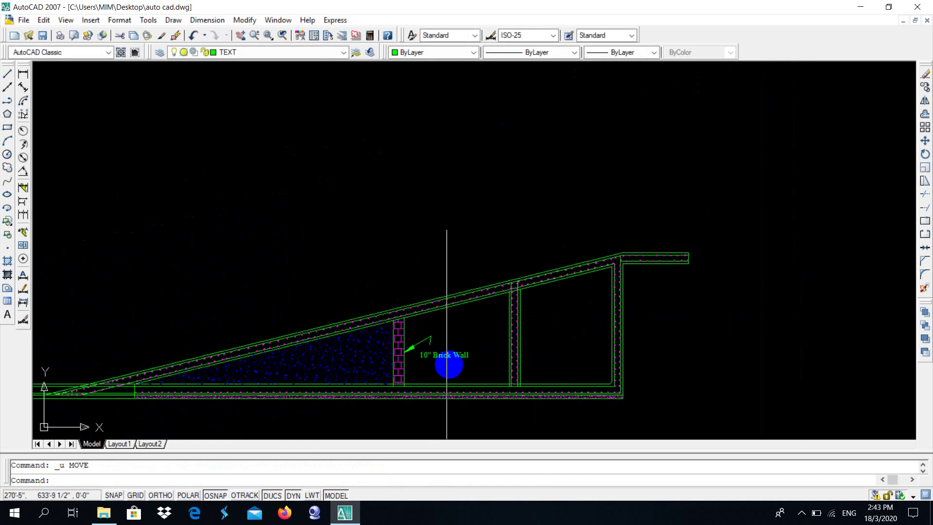
pyautogui.scroll(6, 425, 352)
pyautogui.scroll(-1, 358, 323)
pyautogui.scroll(-4, 344, 311)
pyautogui.moveTo(586, 349); pyautogui.dragTo(517, 334, button='middle')
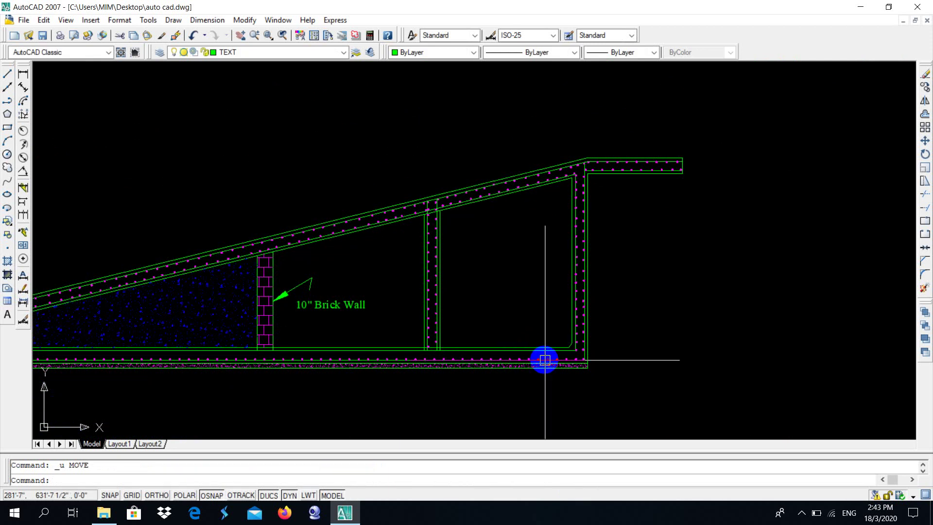
pyautogui.scroll(-2, 583, 267)
pyautogui.scroll(2, 474, 304)
pyautogui.scroll(2, 475, 291)
pyautogui.scroll(4, 479, 265)
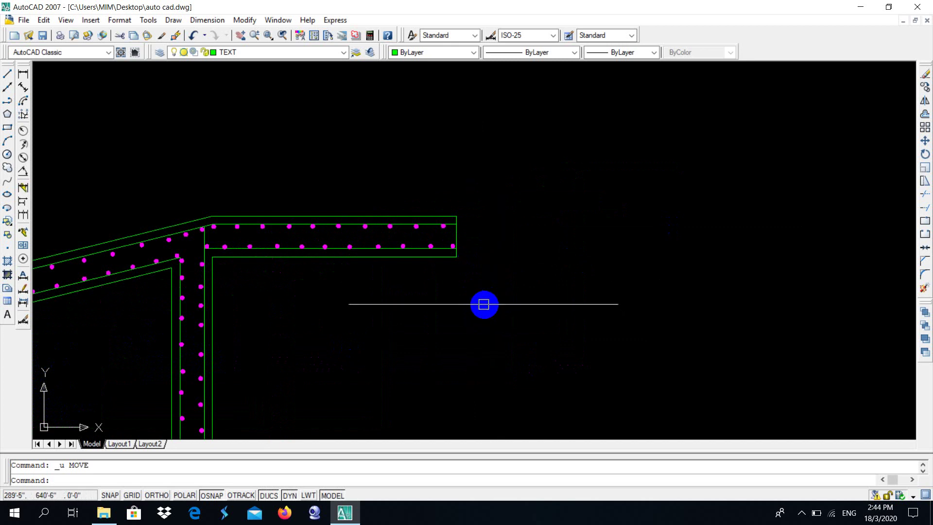
# Draw a bent quick leader from the upper slab's end, without attached text
pyautogui.click(24, 232)
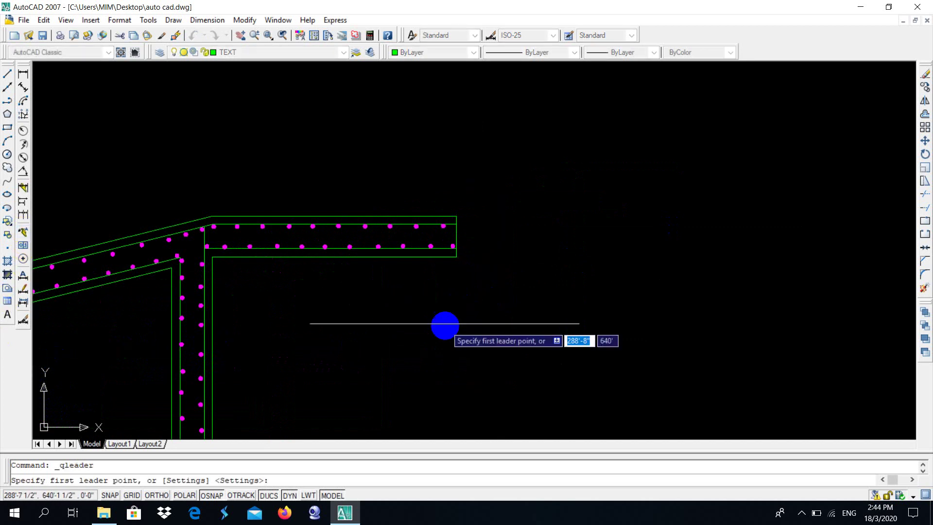
pyautogui.click(456, 247)
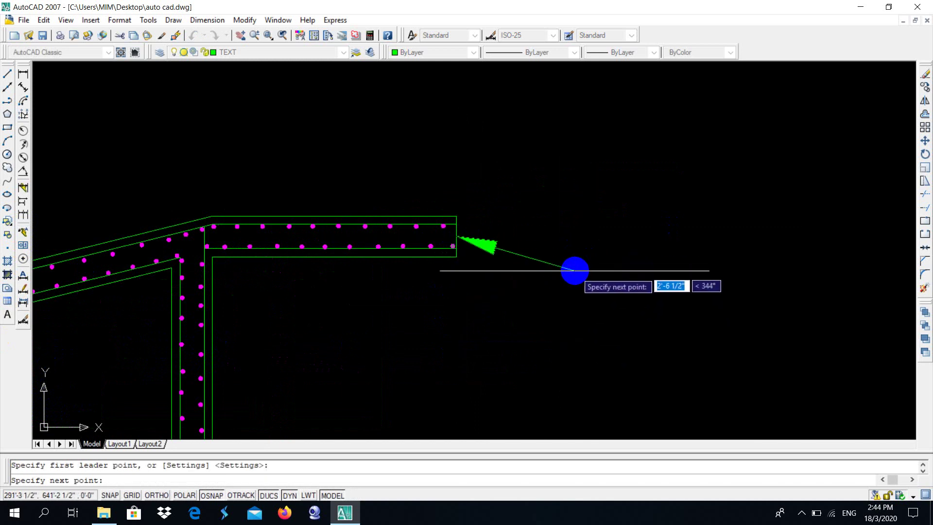
pyautogui.click(575, 270)
pyautogui.click(563, 243)
pyautogui.press('Escape')
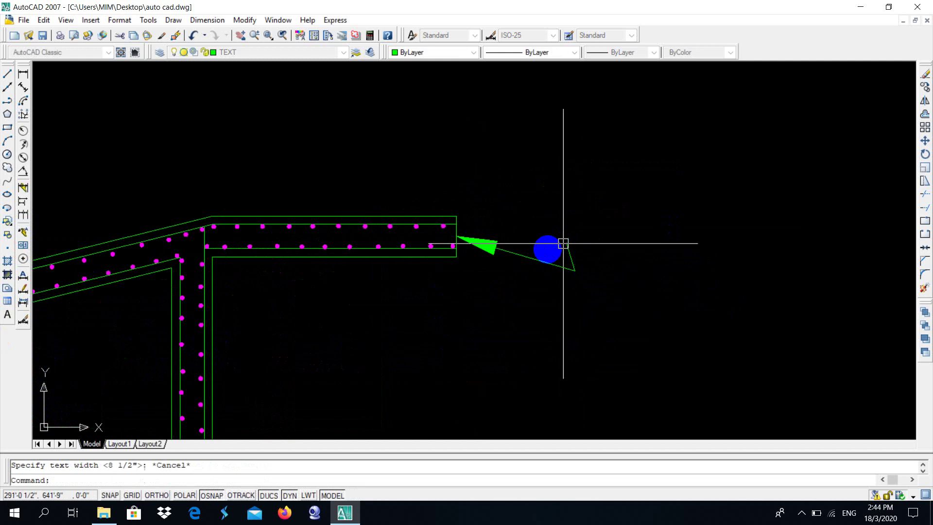
pyautogui.moveTo(563, 243); pyautogui.dragTo(460, 370, button='middle')
# Write the note ROAD LEVEL at 5" text height
pyautogui.write('mt')
pyautogui.press('Return')
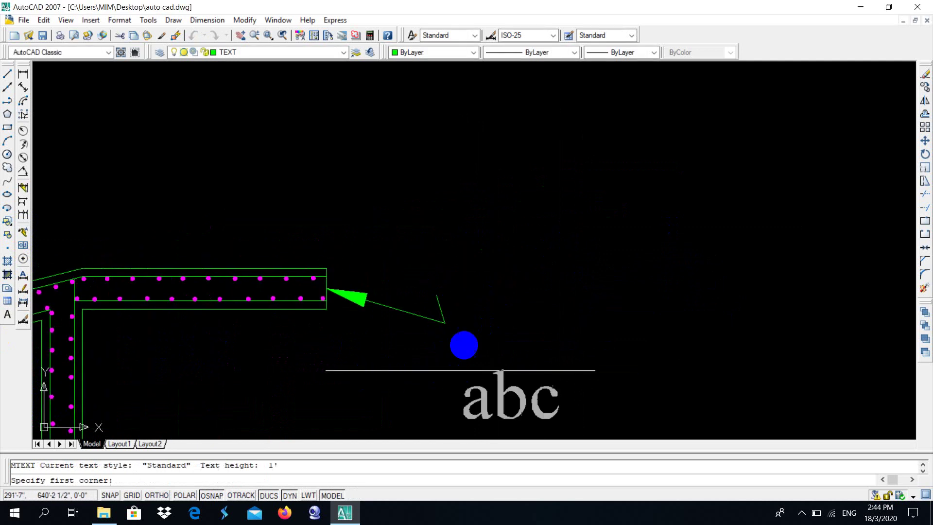
pyautogui.click(414, 250)
pyautogui.click(752, 269)
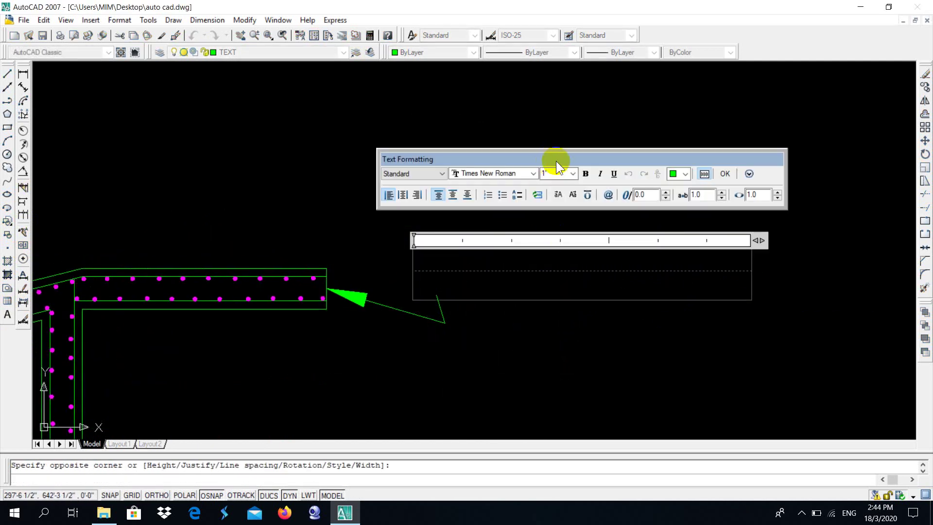
pyautogui.click(556, 185)
pyautogui.click(510, 257)
pyautogui.write('ROAD LEVEL')
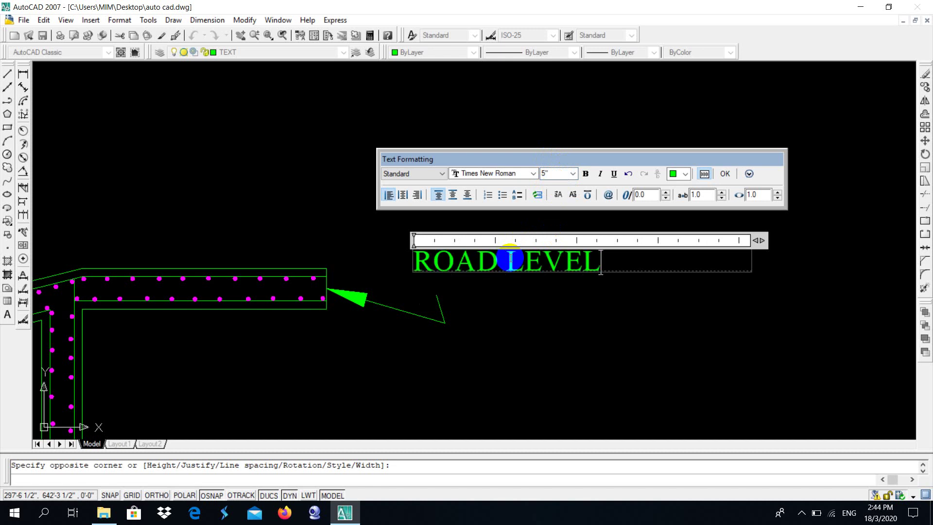
pyautogui.click(629, 312)
# Move ROAD LEVEL next to the leader and recentre the ramp in view
pyautogui.click(487, 257)
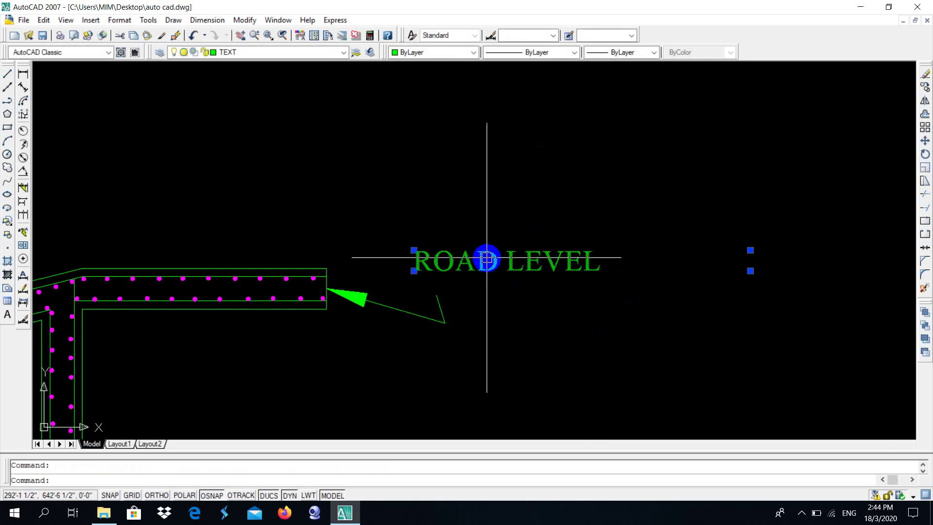
pyautogui.write('m')
pyautogui.press('Return')
pyautogui.click(499, 271)
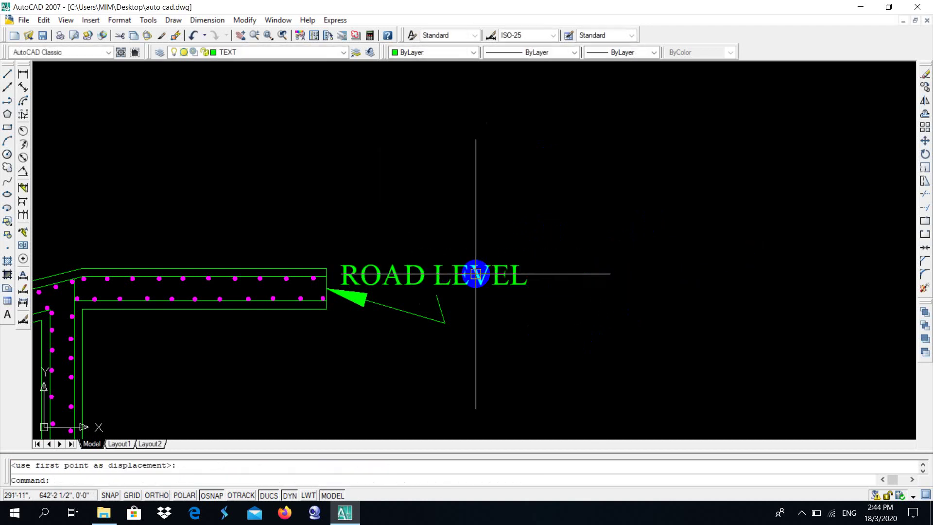
pyautogui.scroll(-5, 476, 234)
pyautogui.scroll(1, 333, 312)
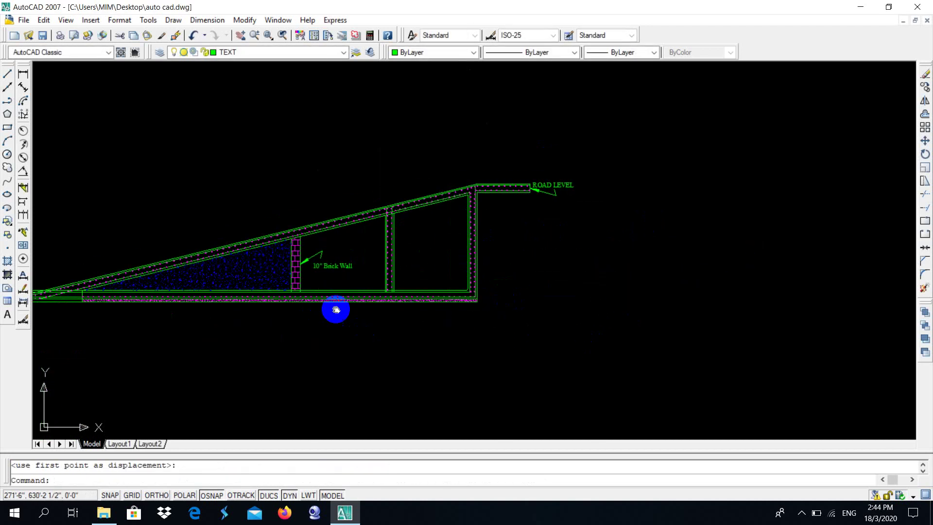
pyautogui.moveTo(249, 301); pyautogui.dragTo(317, 306, button='middle')
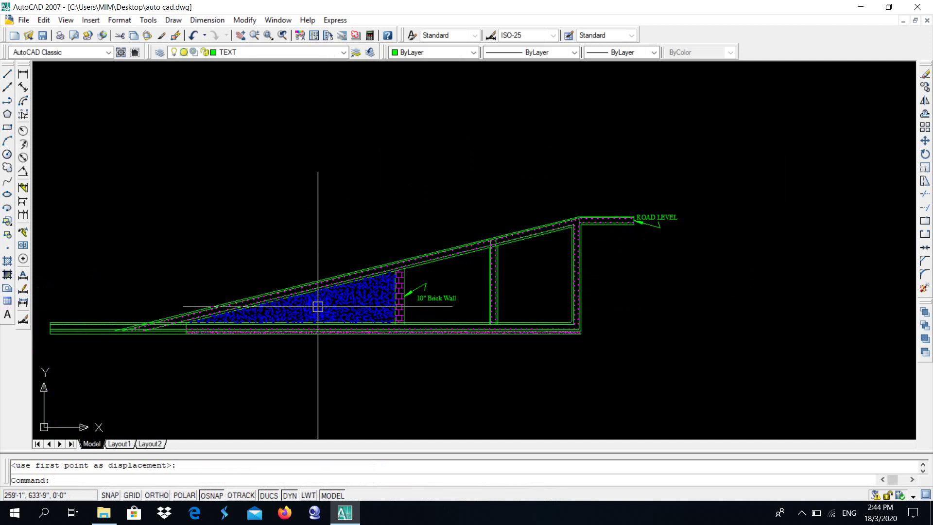
# Draw a quick leader from the sloping slab up to a point above it, without text
pyautogui.click(281, 249)
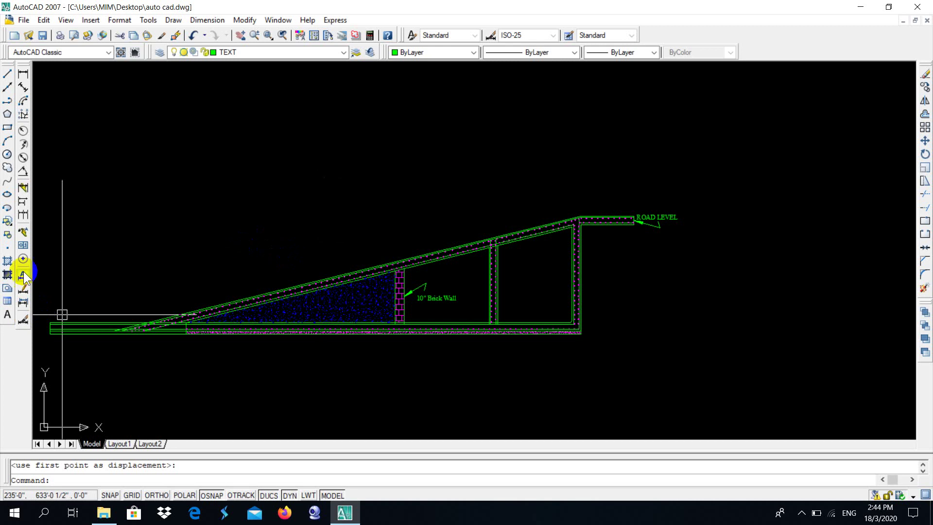
pyautogui.click(23, 232)
pyautogui.scroll(3, 294, 295)
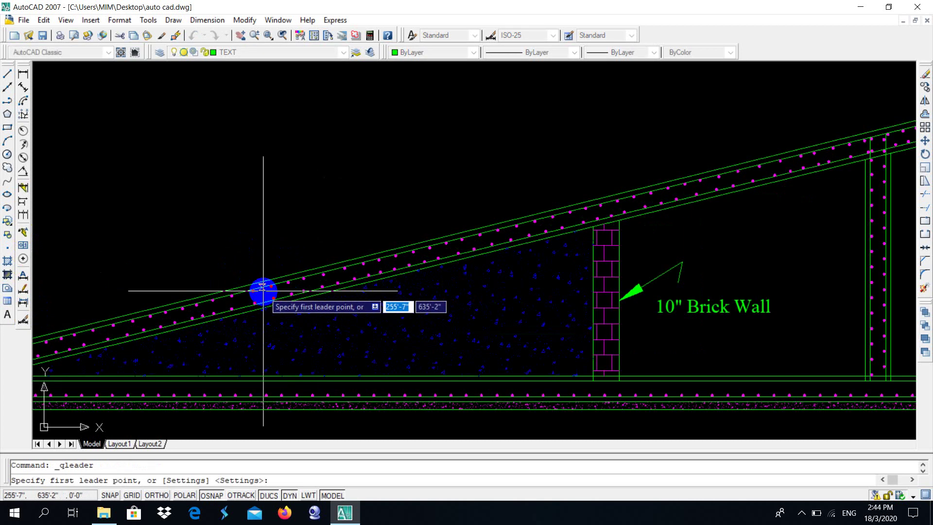
pyautogui.click(253, 291)
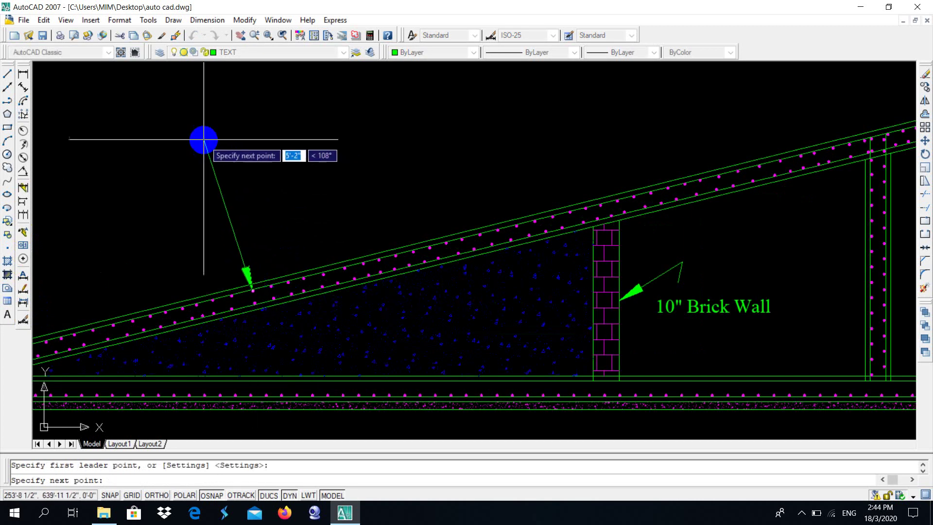
pyautogui.click(200, 176)
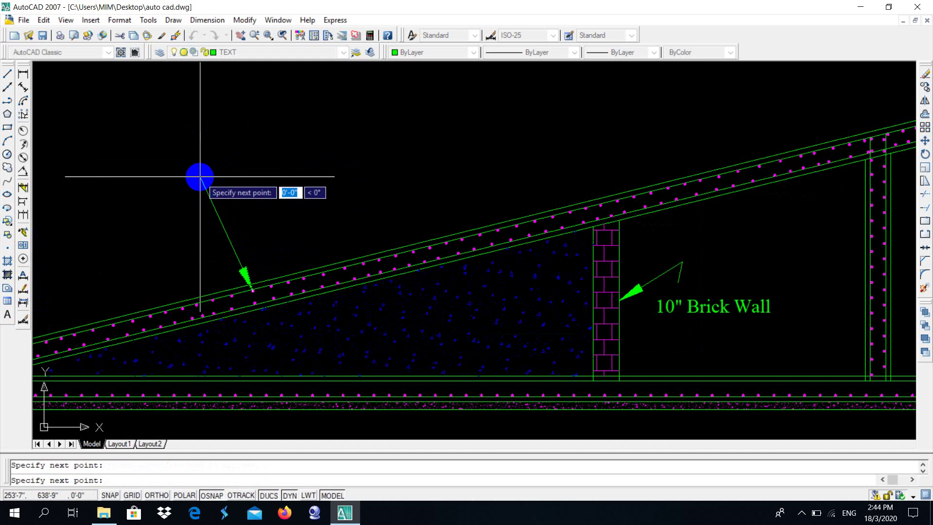
pyautogui.press('Escape')
pyautogui.moveTo(192, 214); pyautogui.dragTo(418, 308, button='middle')
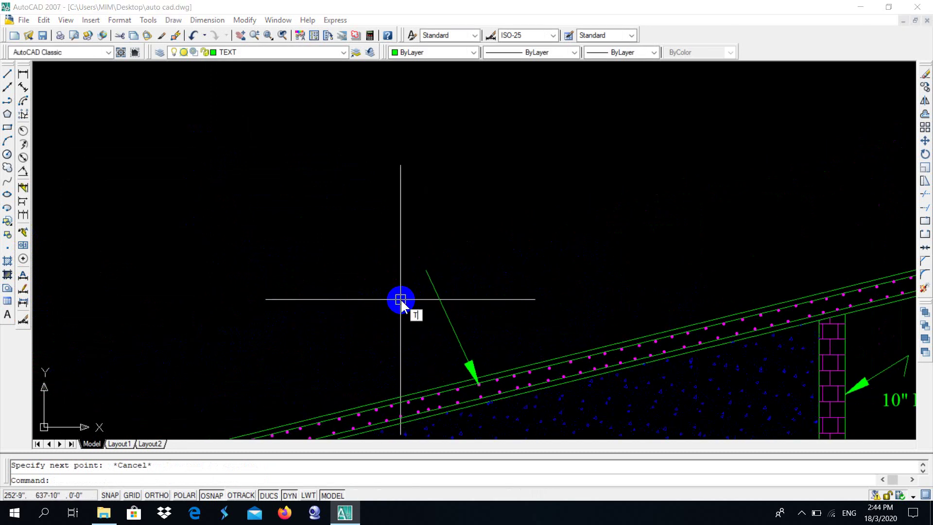
# Write the 5" note 12mmØ @ 6"C/C above the leader, using the Diameter symbol
pyautogui.press('Return')
pyautogui.click(242, 237)
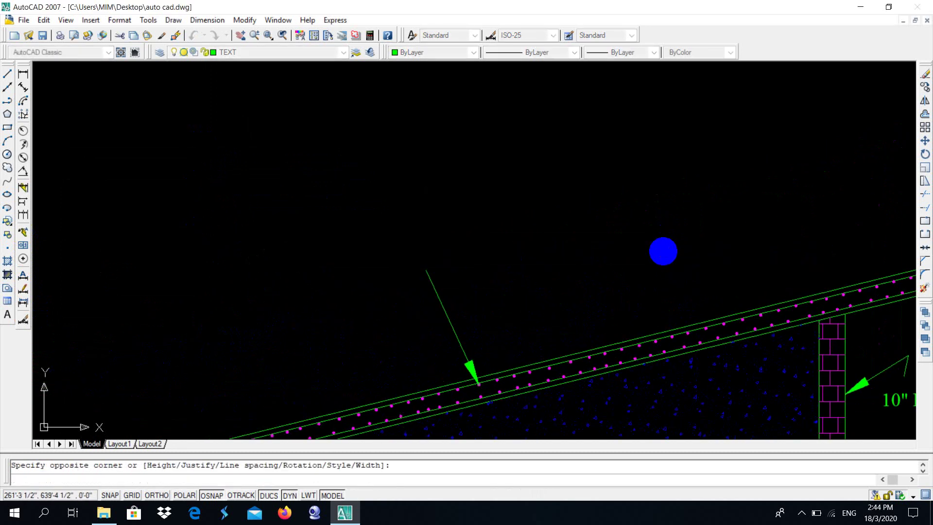
pyautogui.click(663, 251)
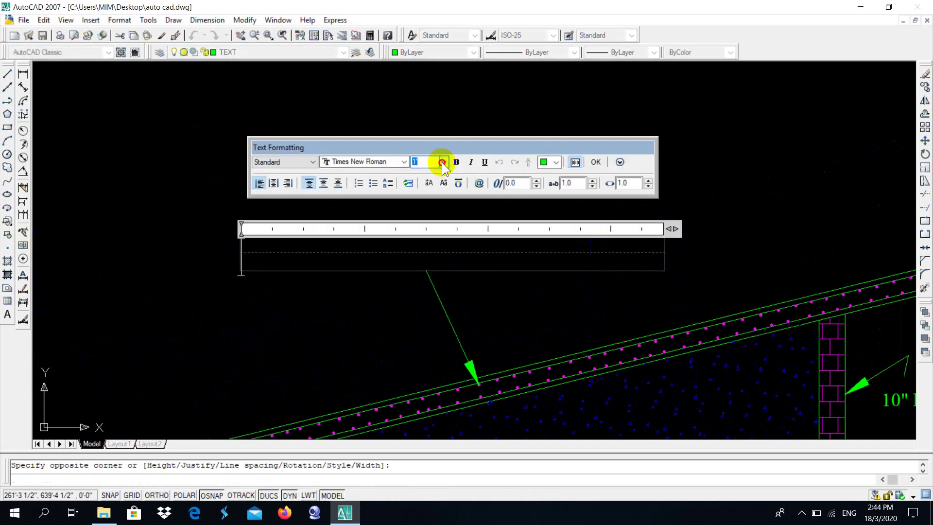
pyautogui.write('5')
pyautogui.press('Return')
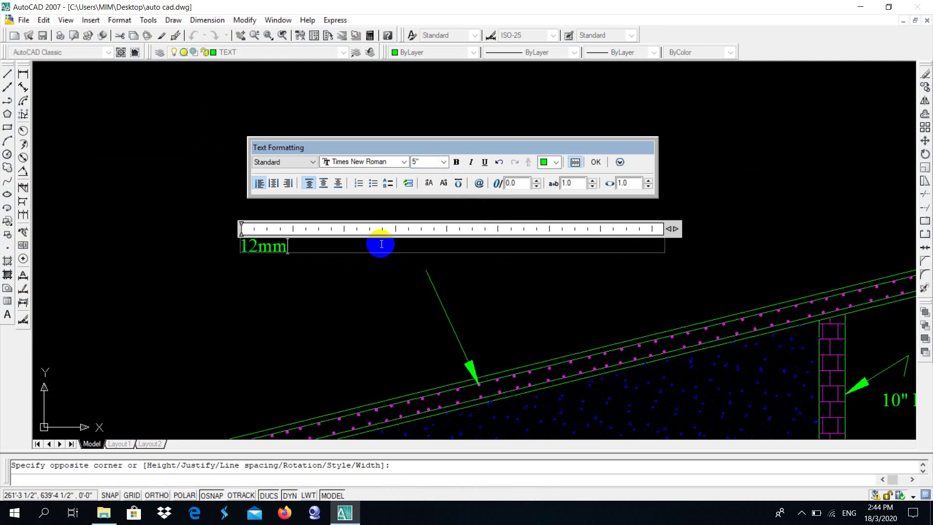
pyautogui.click(478, 183)
pyautogui.click(505, 221)
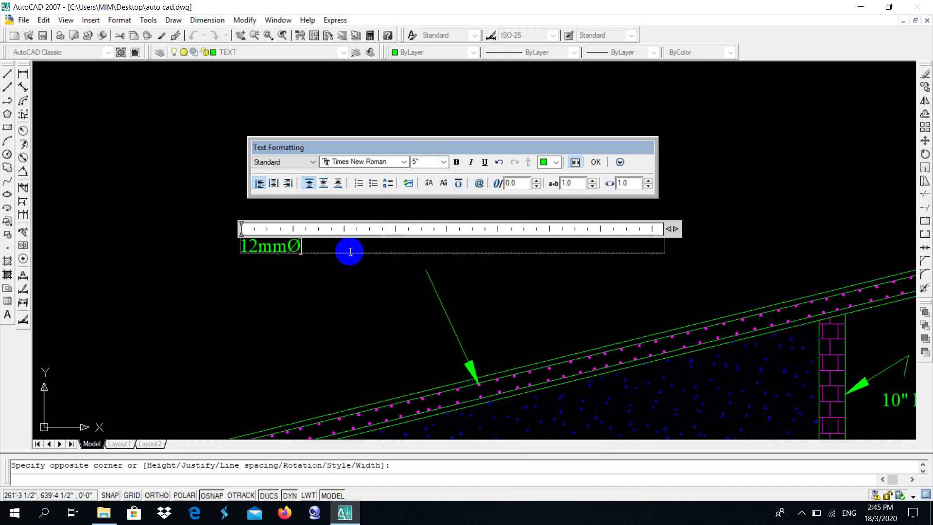
pyautogui.write('@')
pyautogui.press('BackSpace')
pyautogui.write('@ 6" C/C')
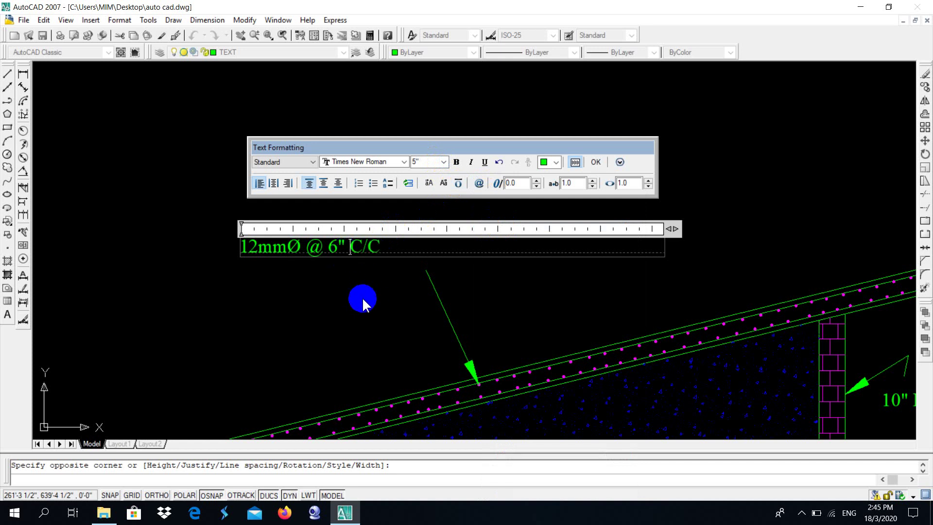
pyautogui.click(360, 308)
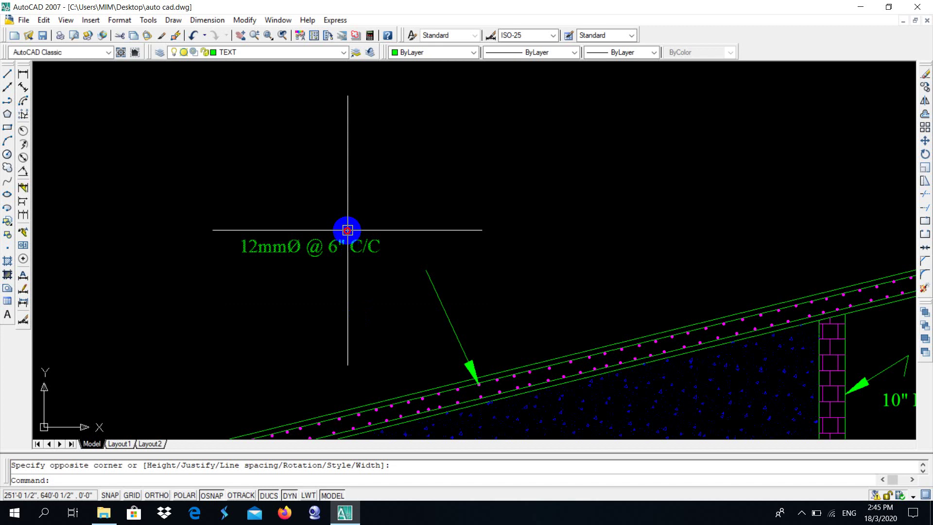
# Change the 12mmØ @ 6" C/C note's text height to 8"
pyautogui.click(345, 236)
pyautogui.click(323, 258)
pyautogui.press('Escape')
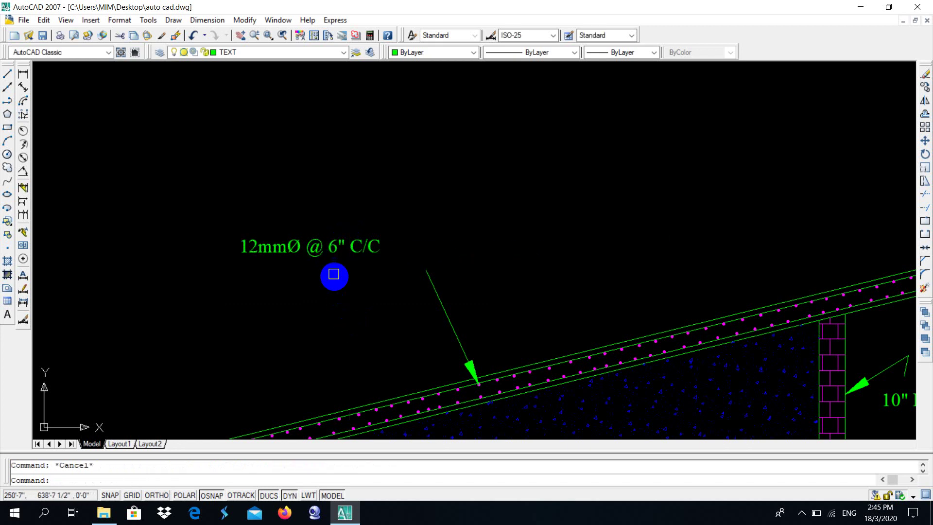
pyautogui.doubleClick(317, 249)
pyautogui.moveTo(381, 248); pyautogui.dragTo(240, 249)
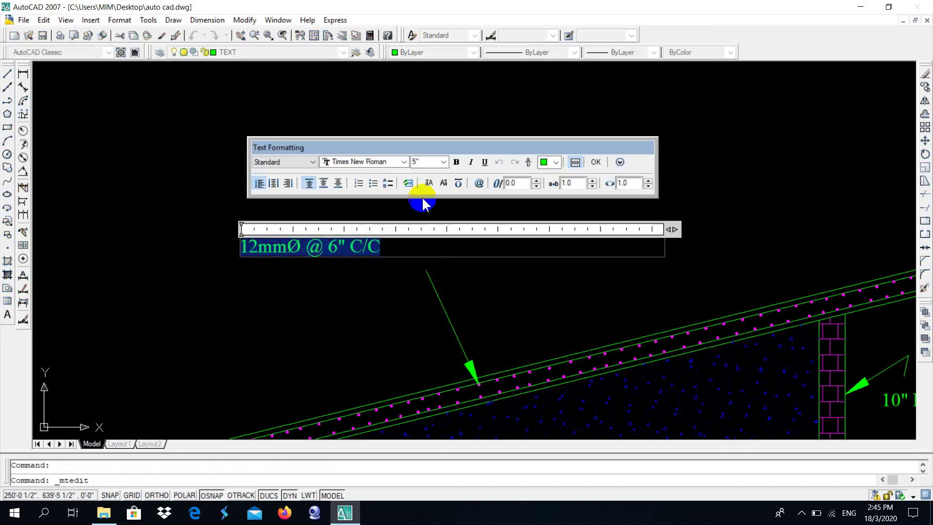
pyautogui.click(444, 163)
pyautogui.write('8')
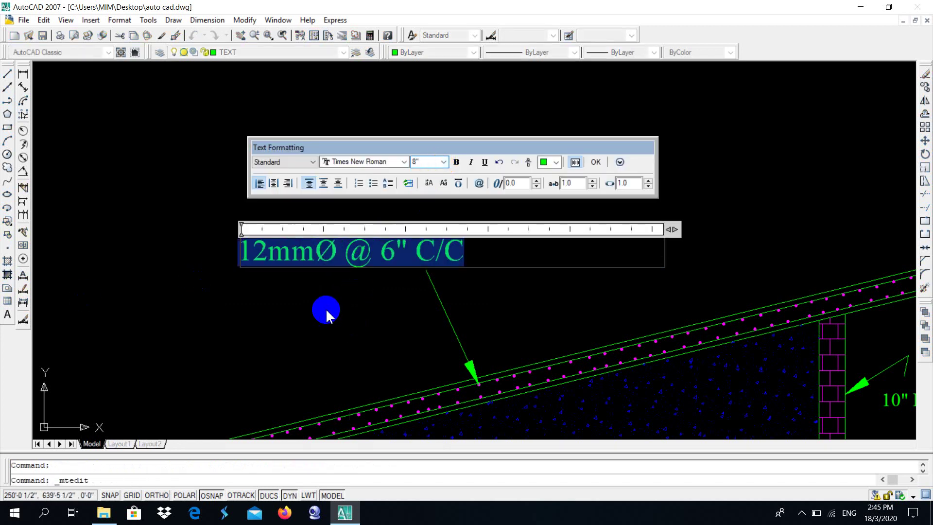
pyautogui.click(336, 255)
pyautogui.click(328, 289)
# Move the rebar note slightly right and pan to see the whole ramp
pyautogui.click(327, 257)
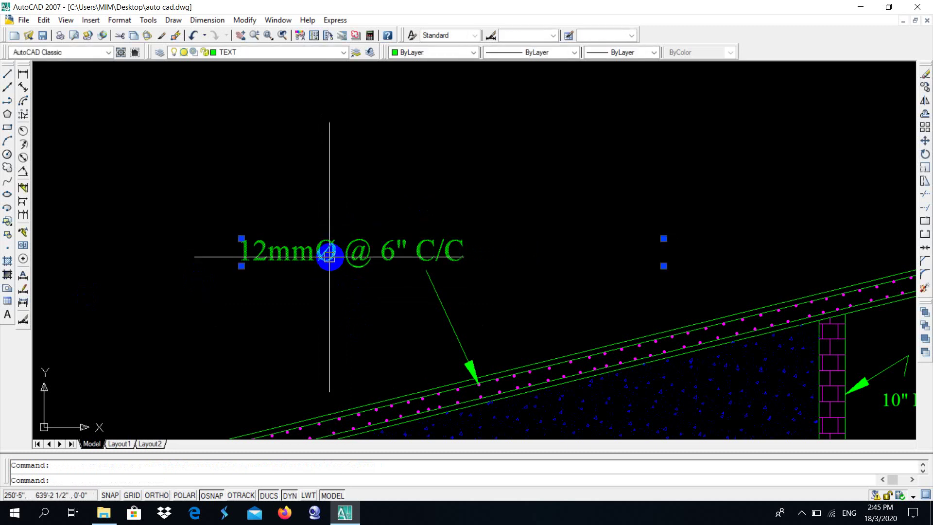
pyautogui.write('m')
pyautogui.press('Return')
pyautogui.click(333, 260)
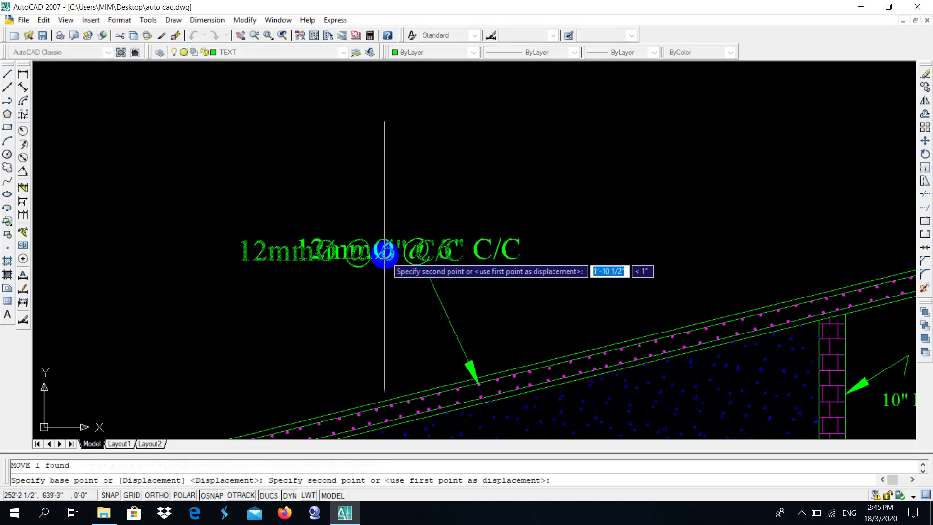
pyautogui.click(383, 258)
pyautogui.scroll(-5, 383, 257)
pyautogui.moveTo(491, 329); pyautogui.dragTo(468, 292, button='middle')
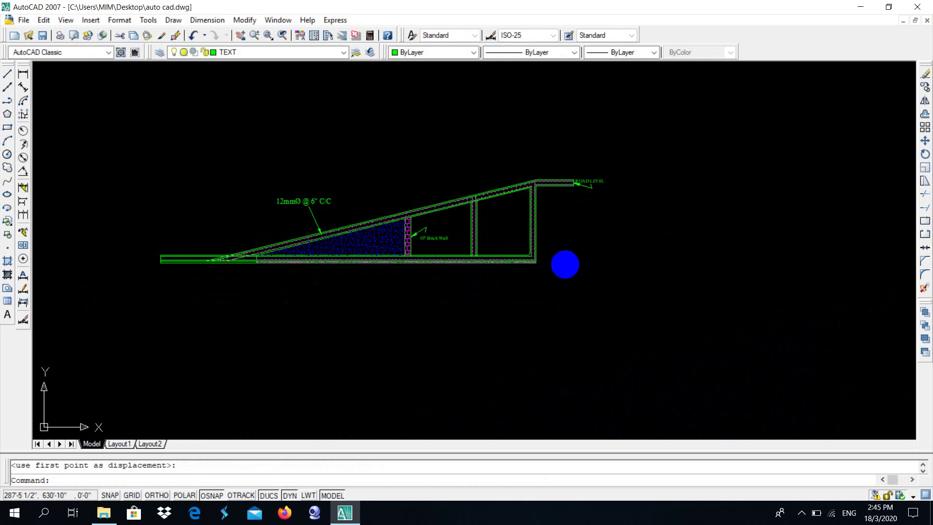
pyautogui.scroll(5, 544, 263)
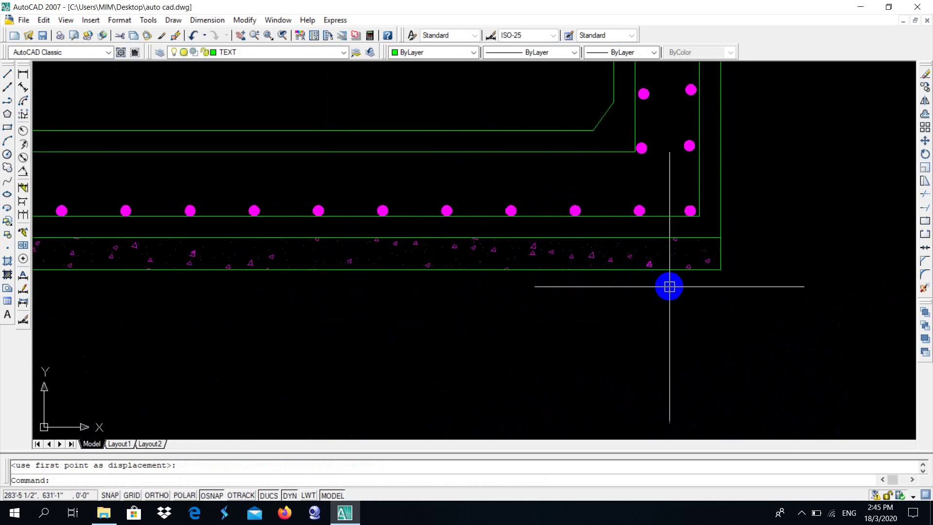
# Dimension the base slab's right end with a vertical 3" linear dimension placed to its right
pyautogui.moveTo(491, 233); pyautogui.dragTo(270, 261, button='middle')
pyautogui.click(23, 77)
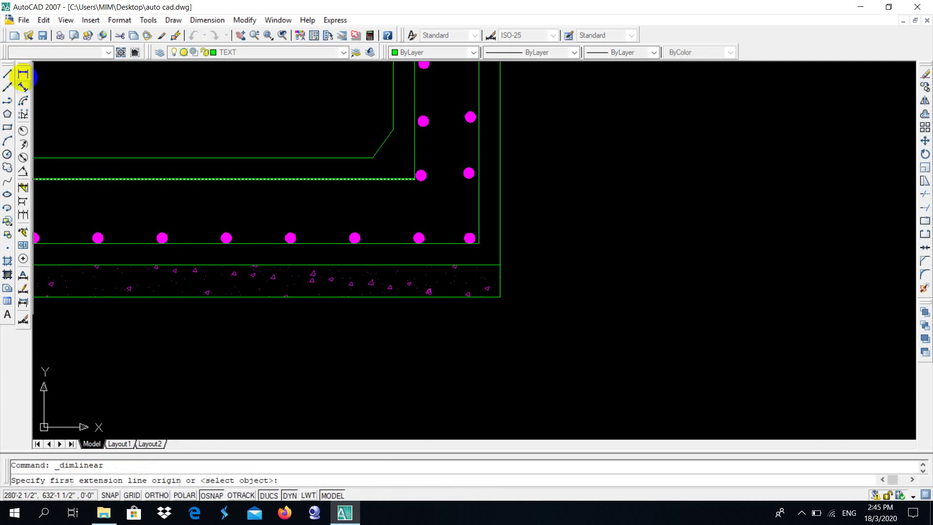
pyautogui.click(500, 264)
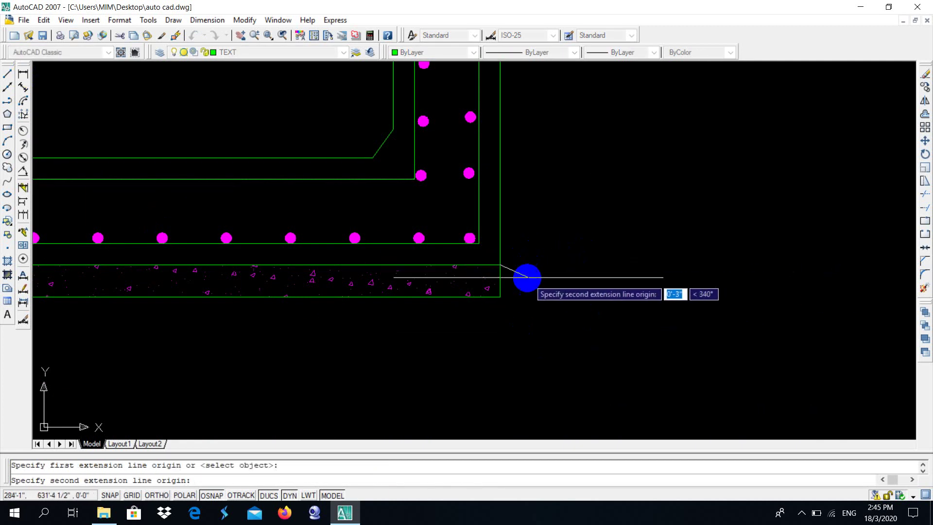
pyautogui.click(500, 296)
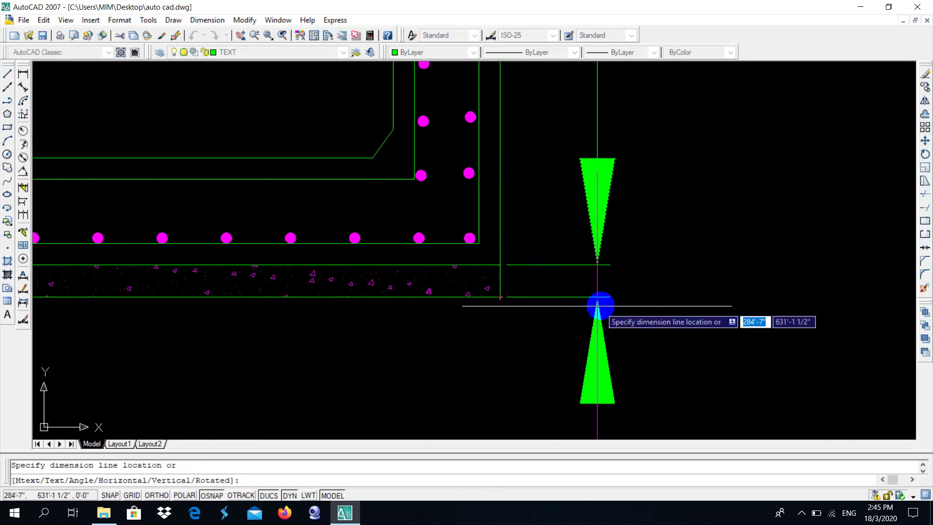
pyautogui.click(598, 306)
pyautogui.scroll(-5, 598, 306)
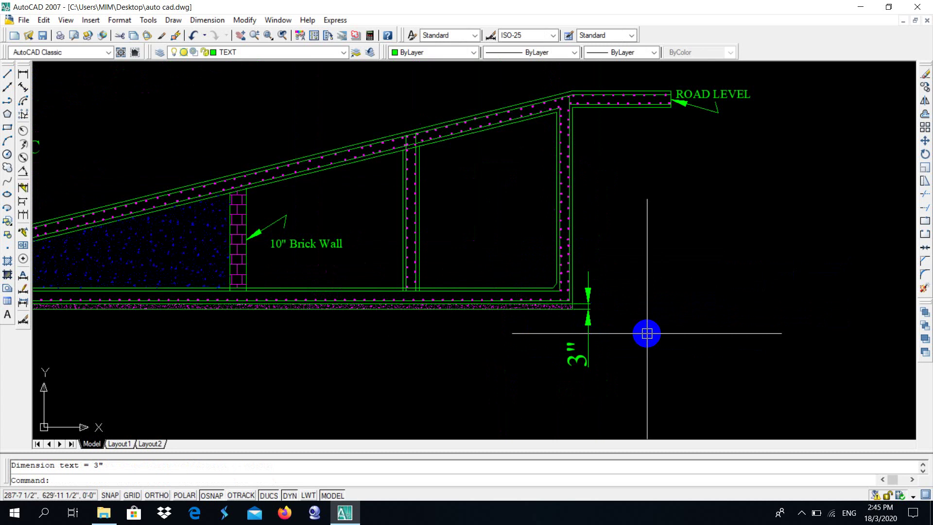
pyautogui.press('Escape')
pyautogui.scroll(-4, 631, 326)
pyautogui.scroll(2, 411, 319)
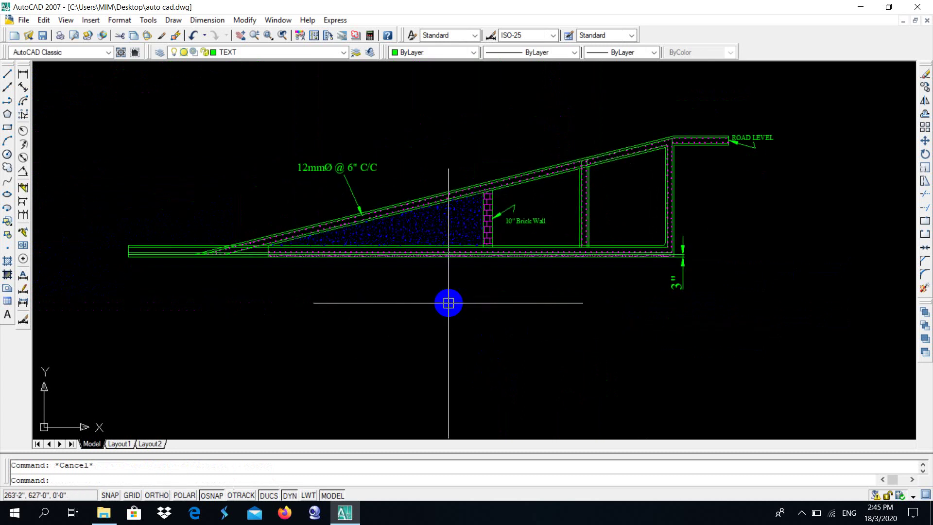
pyautogui.scroll(-4, 448, 303)
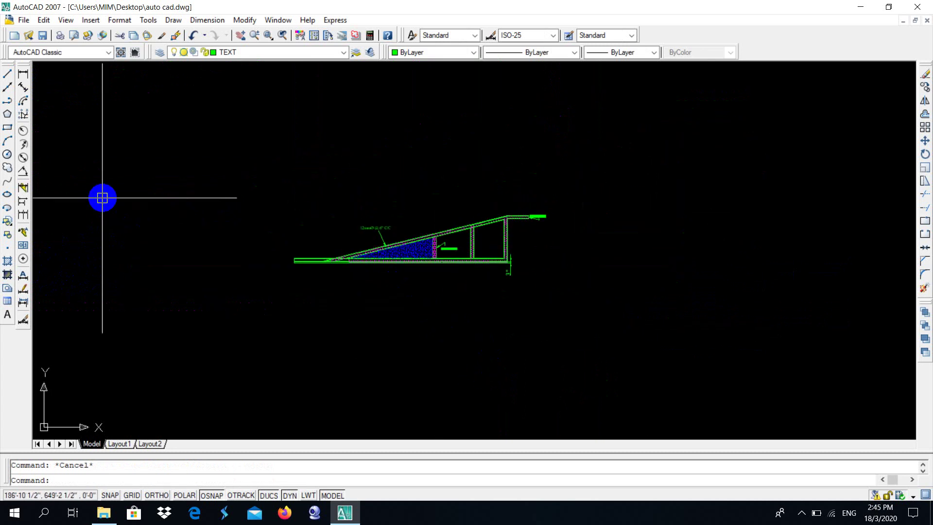
# Draw a rectangular border around the ramp section
pyautogui.click(7, 127)
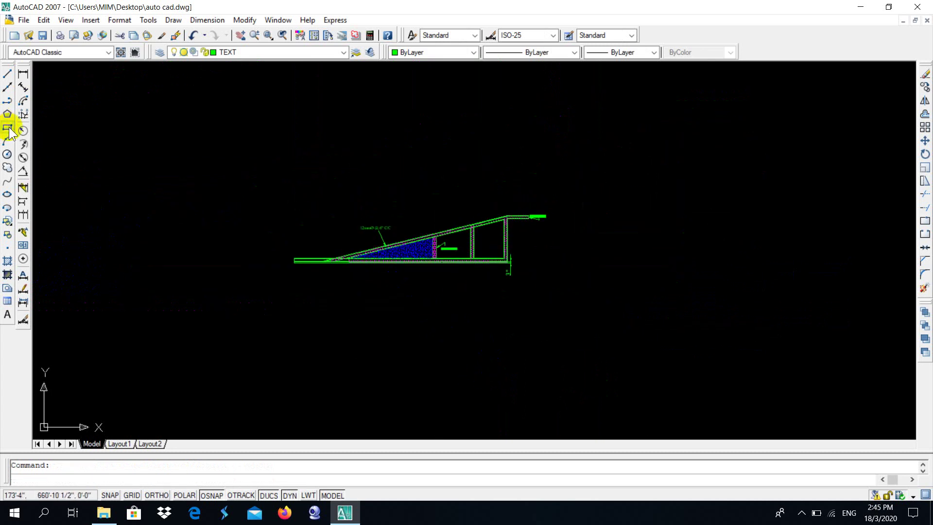
pyautogui.click(242, 145)
pyautogui.scroll(3, 597, 372)
pyautogui.scroll(-4, 577, 363)
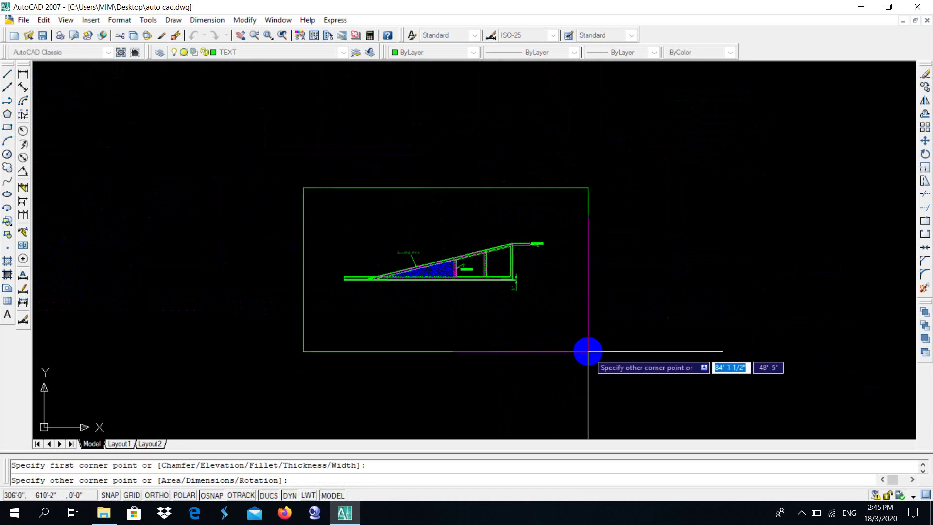
pyautogui.click(588, 350)
# Add a 'RAMP DETAILS' multiline text title below the ramp, enlarged to 1'-4" height
pyautogui.write('mt')
pyautogui.press('Return')
pyautogui.scroll(4, 408, 311)
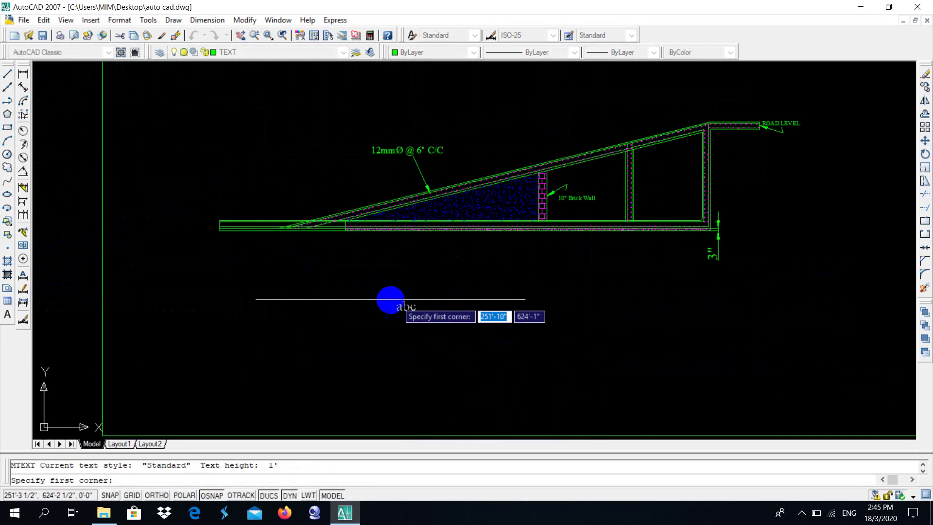
pyautogui.click(332, 313)
pyautogui.click(679, 341)
pyautogui.write('RAMP DETAILS')
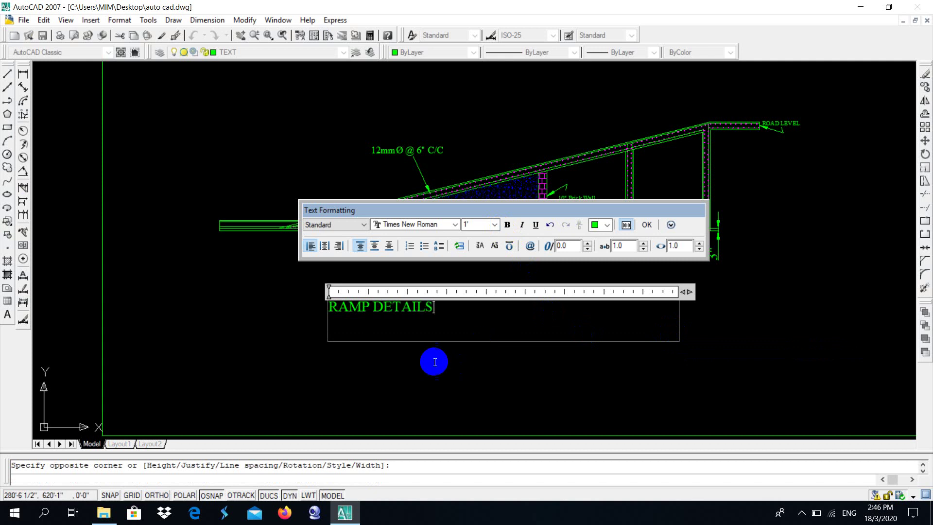
pyautogui.click(454, 292)
pyautogui.hotkey('ctrl', 'a')
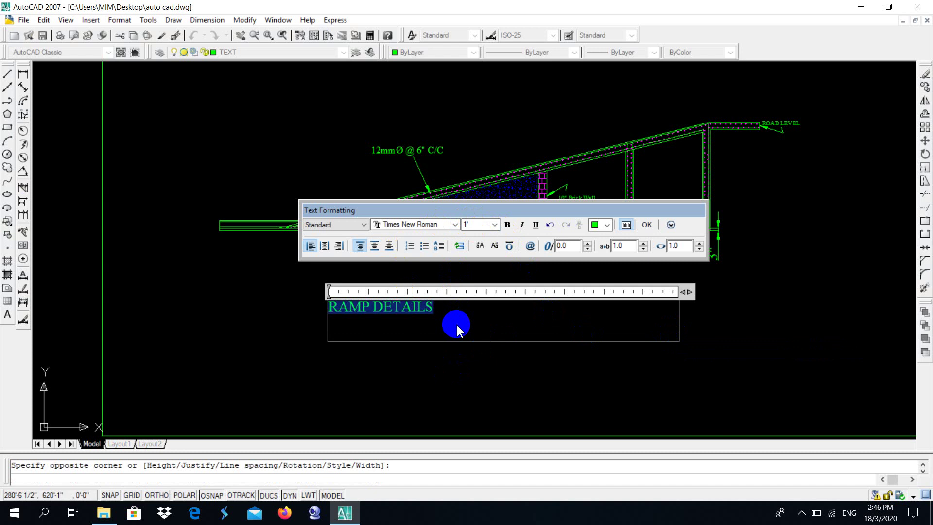
pyautogui.click(494, 224)
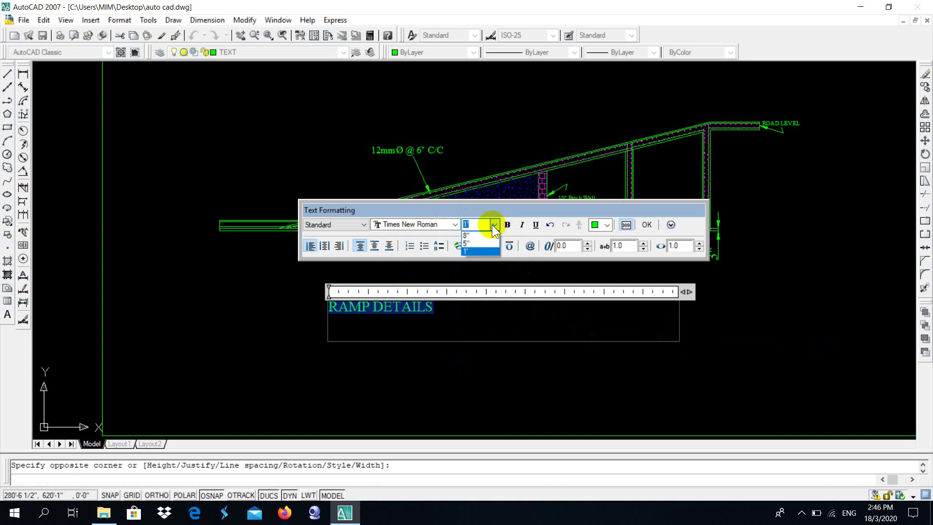
pyautogui.click(494, 236)
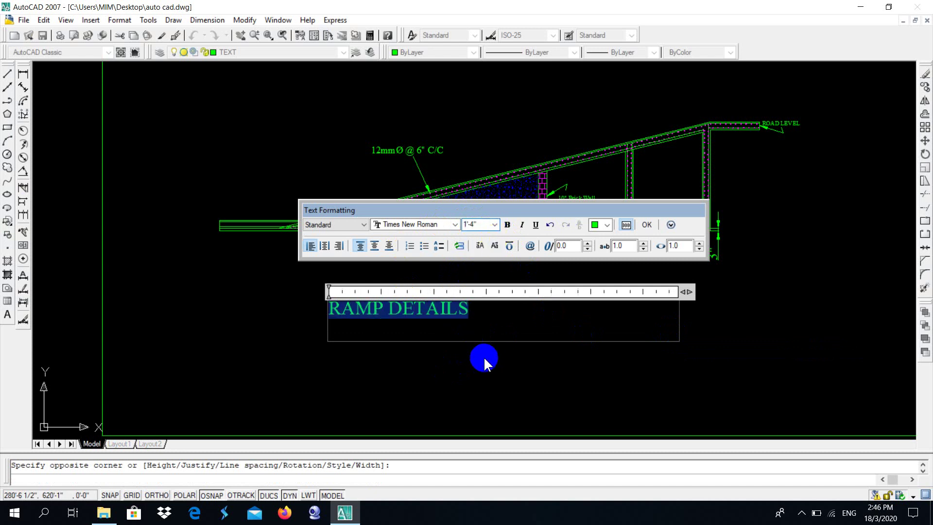
pyautogui.click(479, 396)
pyautogui.click(415, 311)
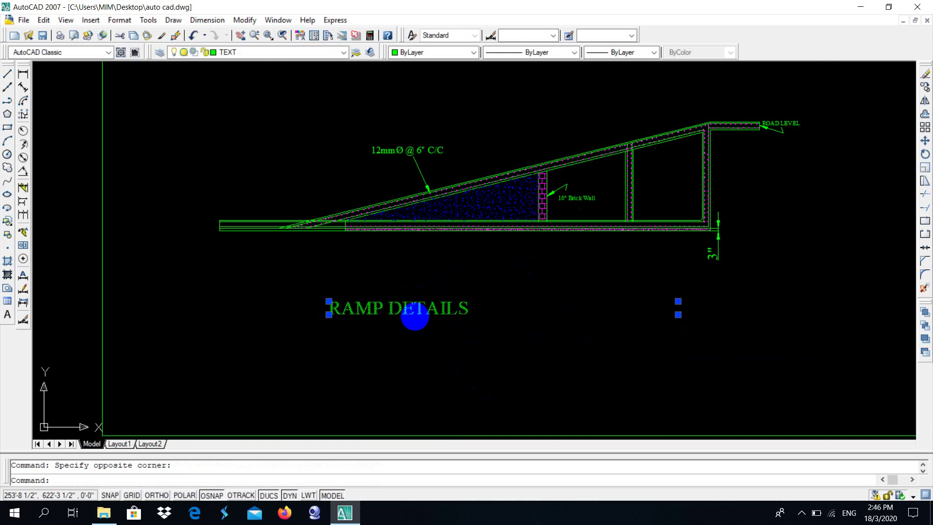
# Move the RAMP DETAILS title right so it sits centred below the ramp section
pyautogui.write('M')
pyautogui.press('Return')
pyautogui.click(398, 322)
pyautogui.click(488, 320)
pyautogui.scroll(-3, 387, 316)
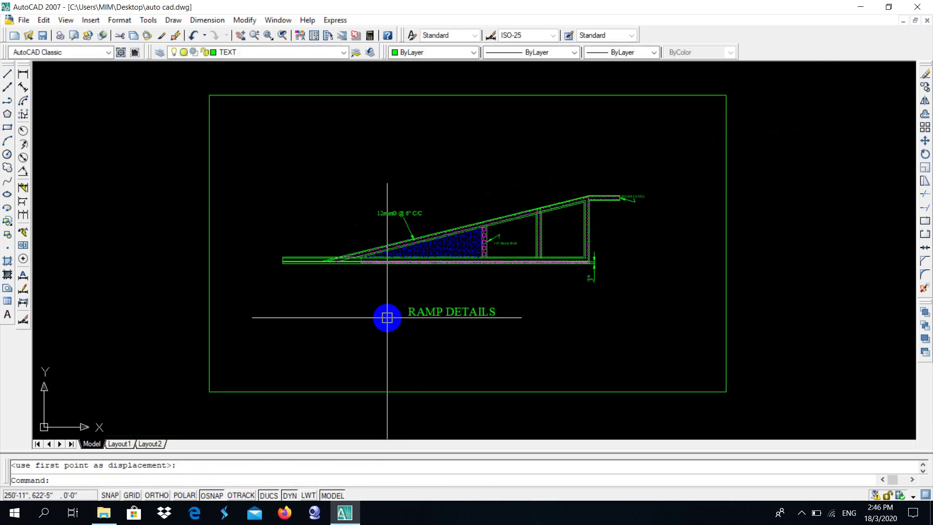
pyautogui.scroll(-5, 391, 316)
pyautogui.scroll(4, 391, 316)
pyautogui.scroll(2, 423, 291)
# Zoom over the finished section, dismiss a stray selection window and show the system tray icons
pyautogui.scroll(-1, 423, 250)
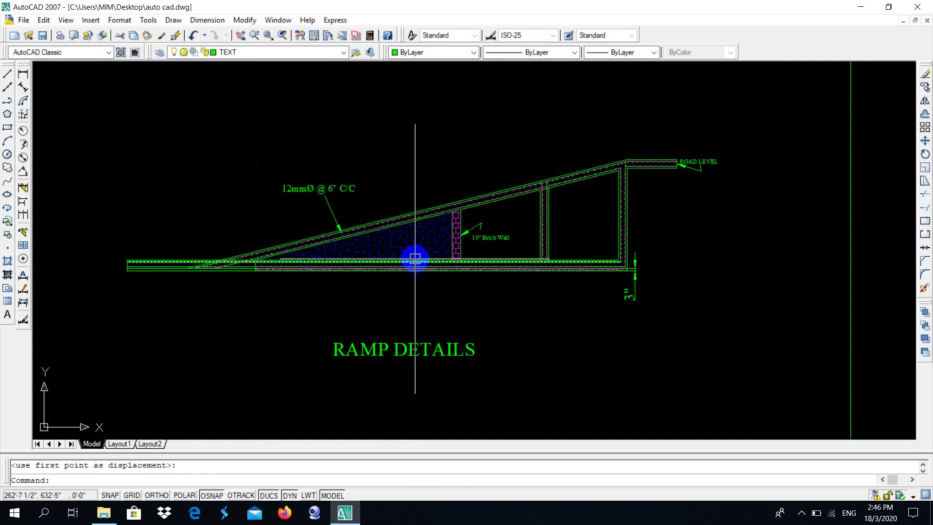
pyautogui.scroll(1, 416, 261)
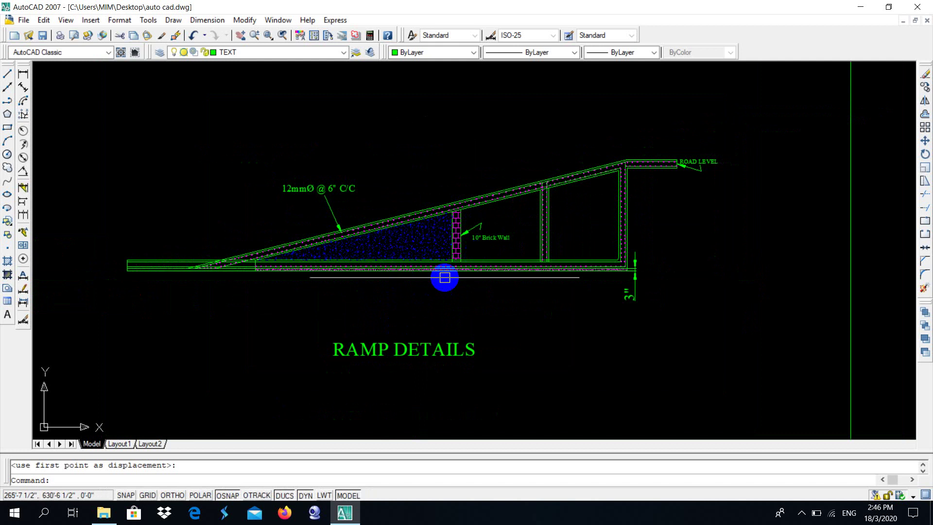
pyautogui.scroll(3, 395, 249)
pyautogui.scroll(-3, 404, 278)
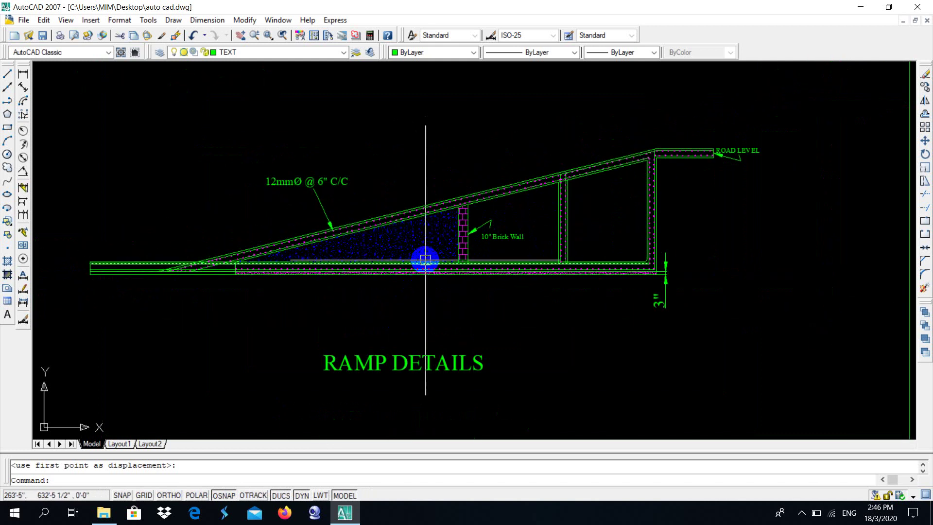
pyautogui.click(425, 258)
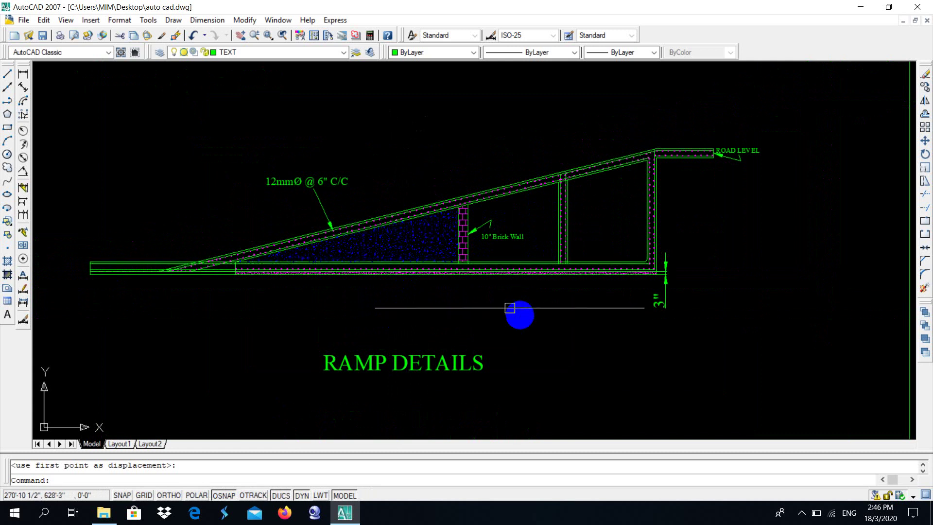
pyautogui.click(801, 512)
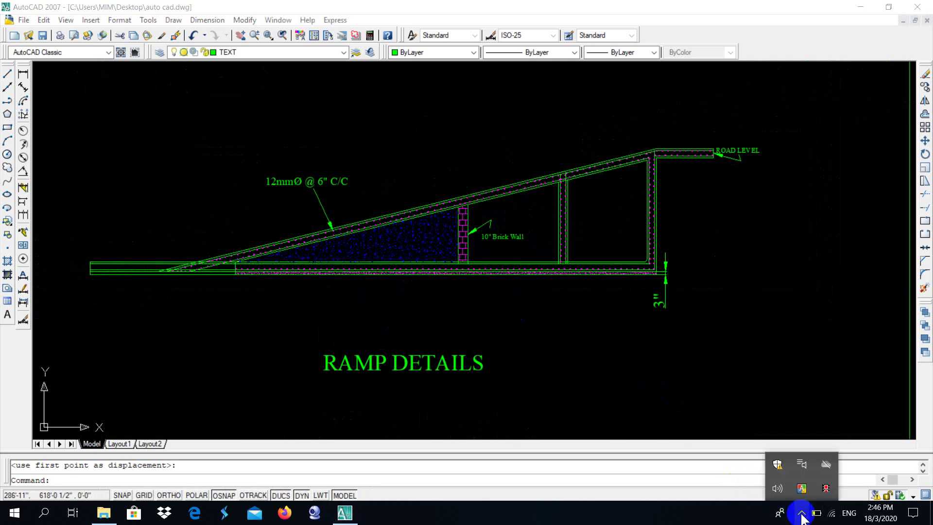